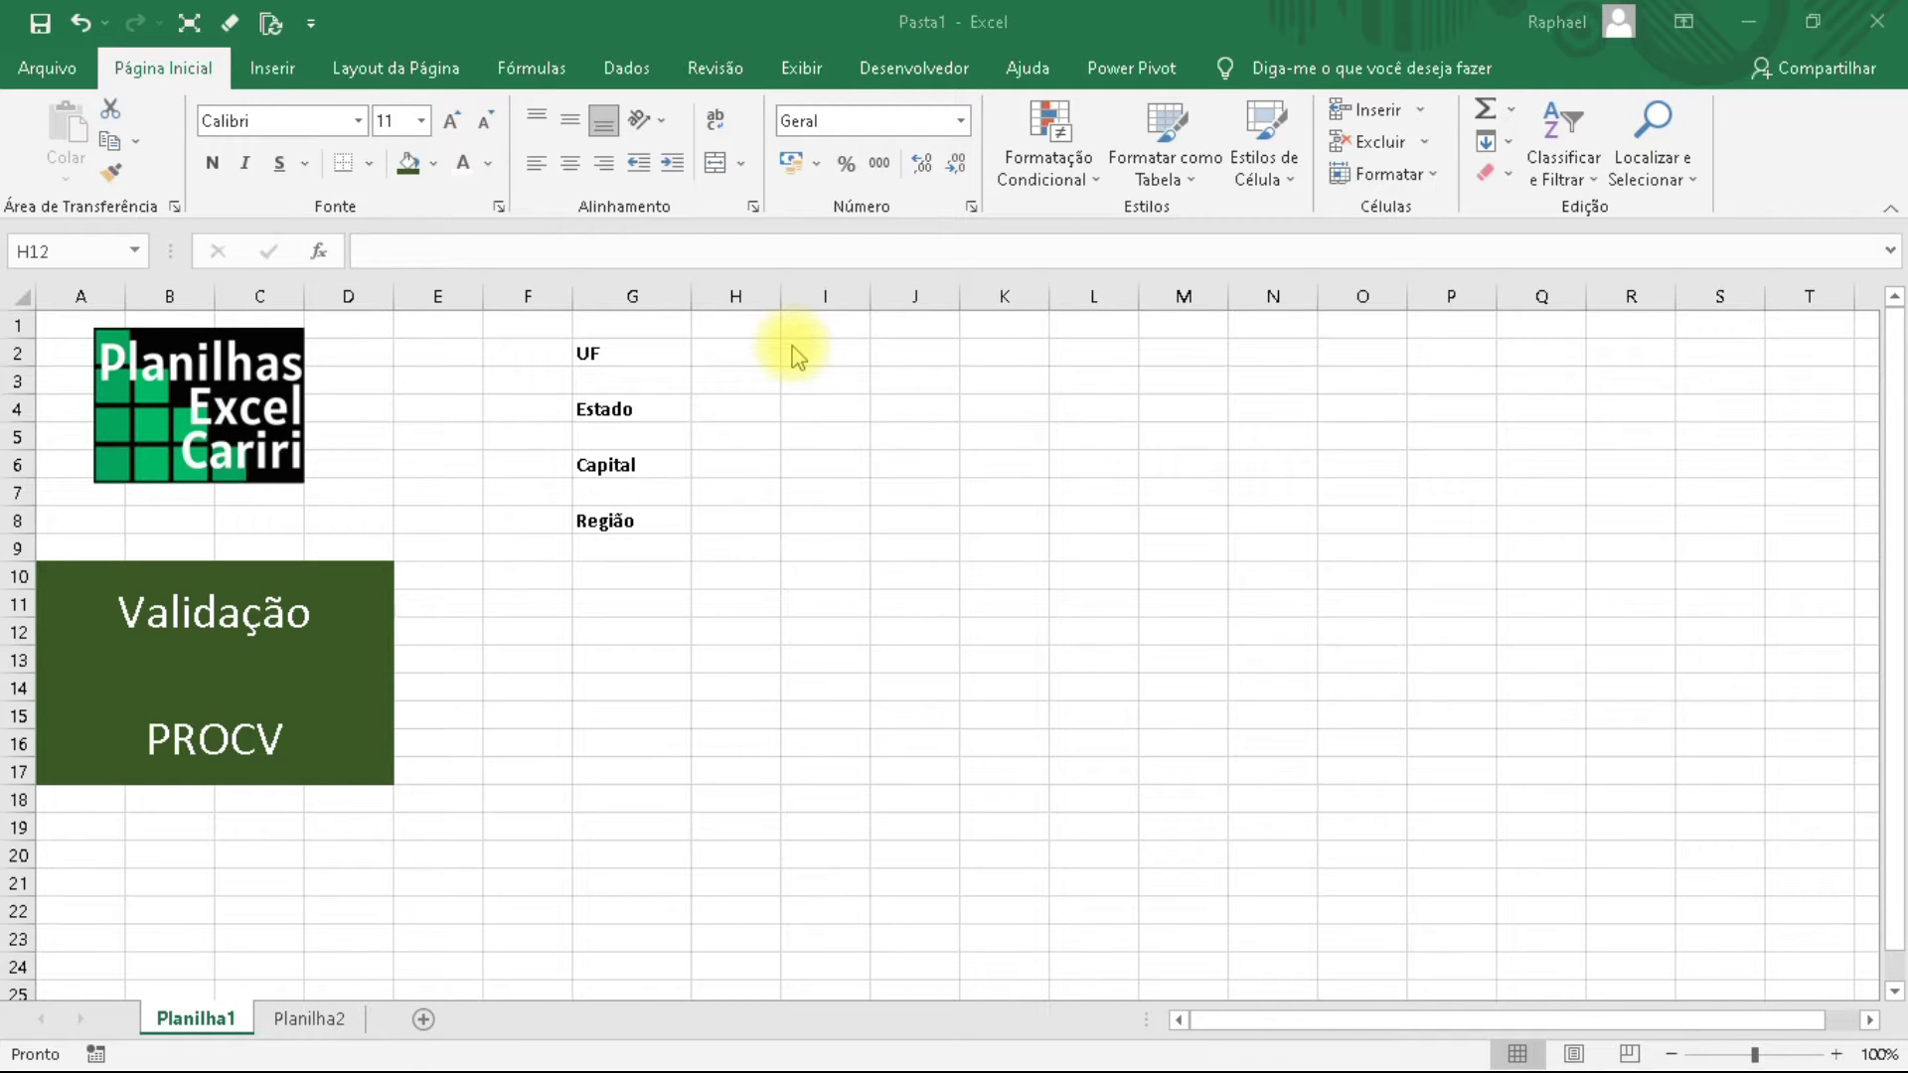
# Open the data validation settings for cell H12.
pyautogui.click(626, 70)
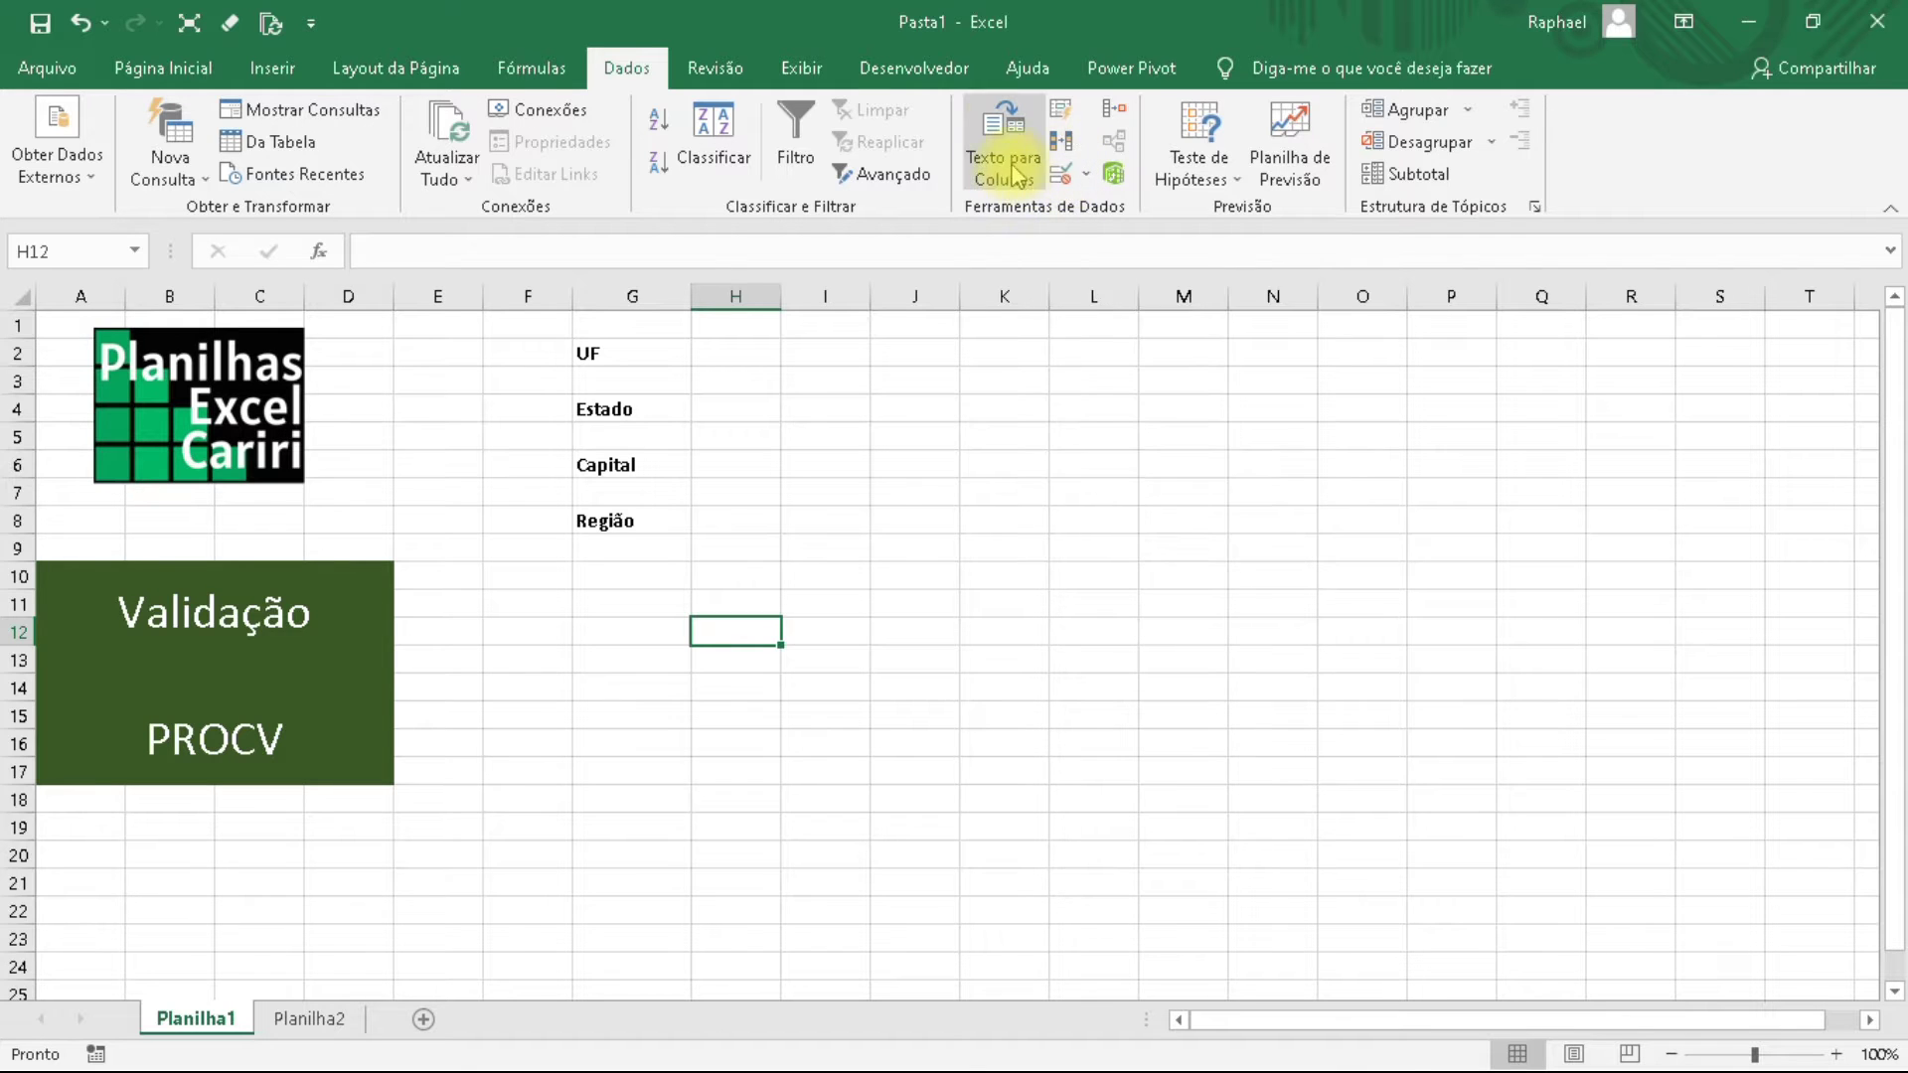
pyautogui.click(1062, 180)
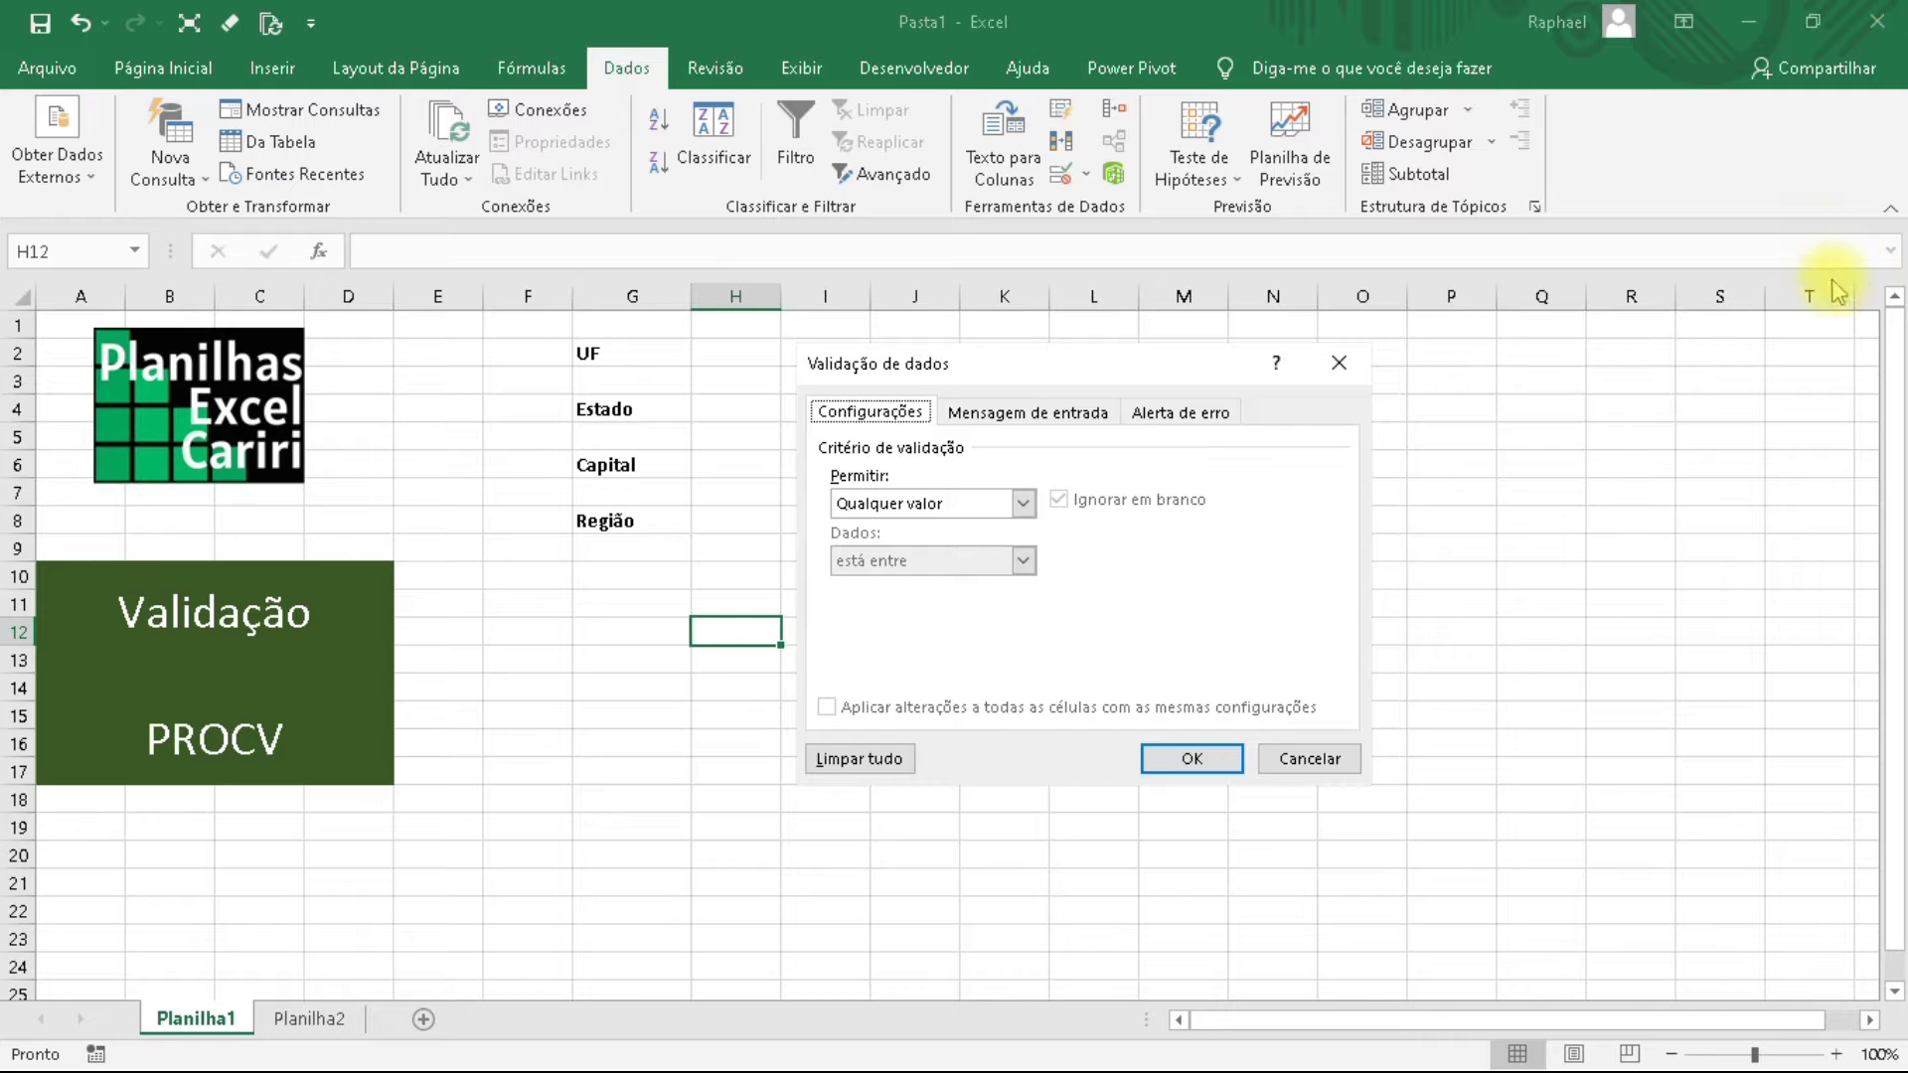
pyautogui.click(1023, 507)
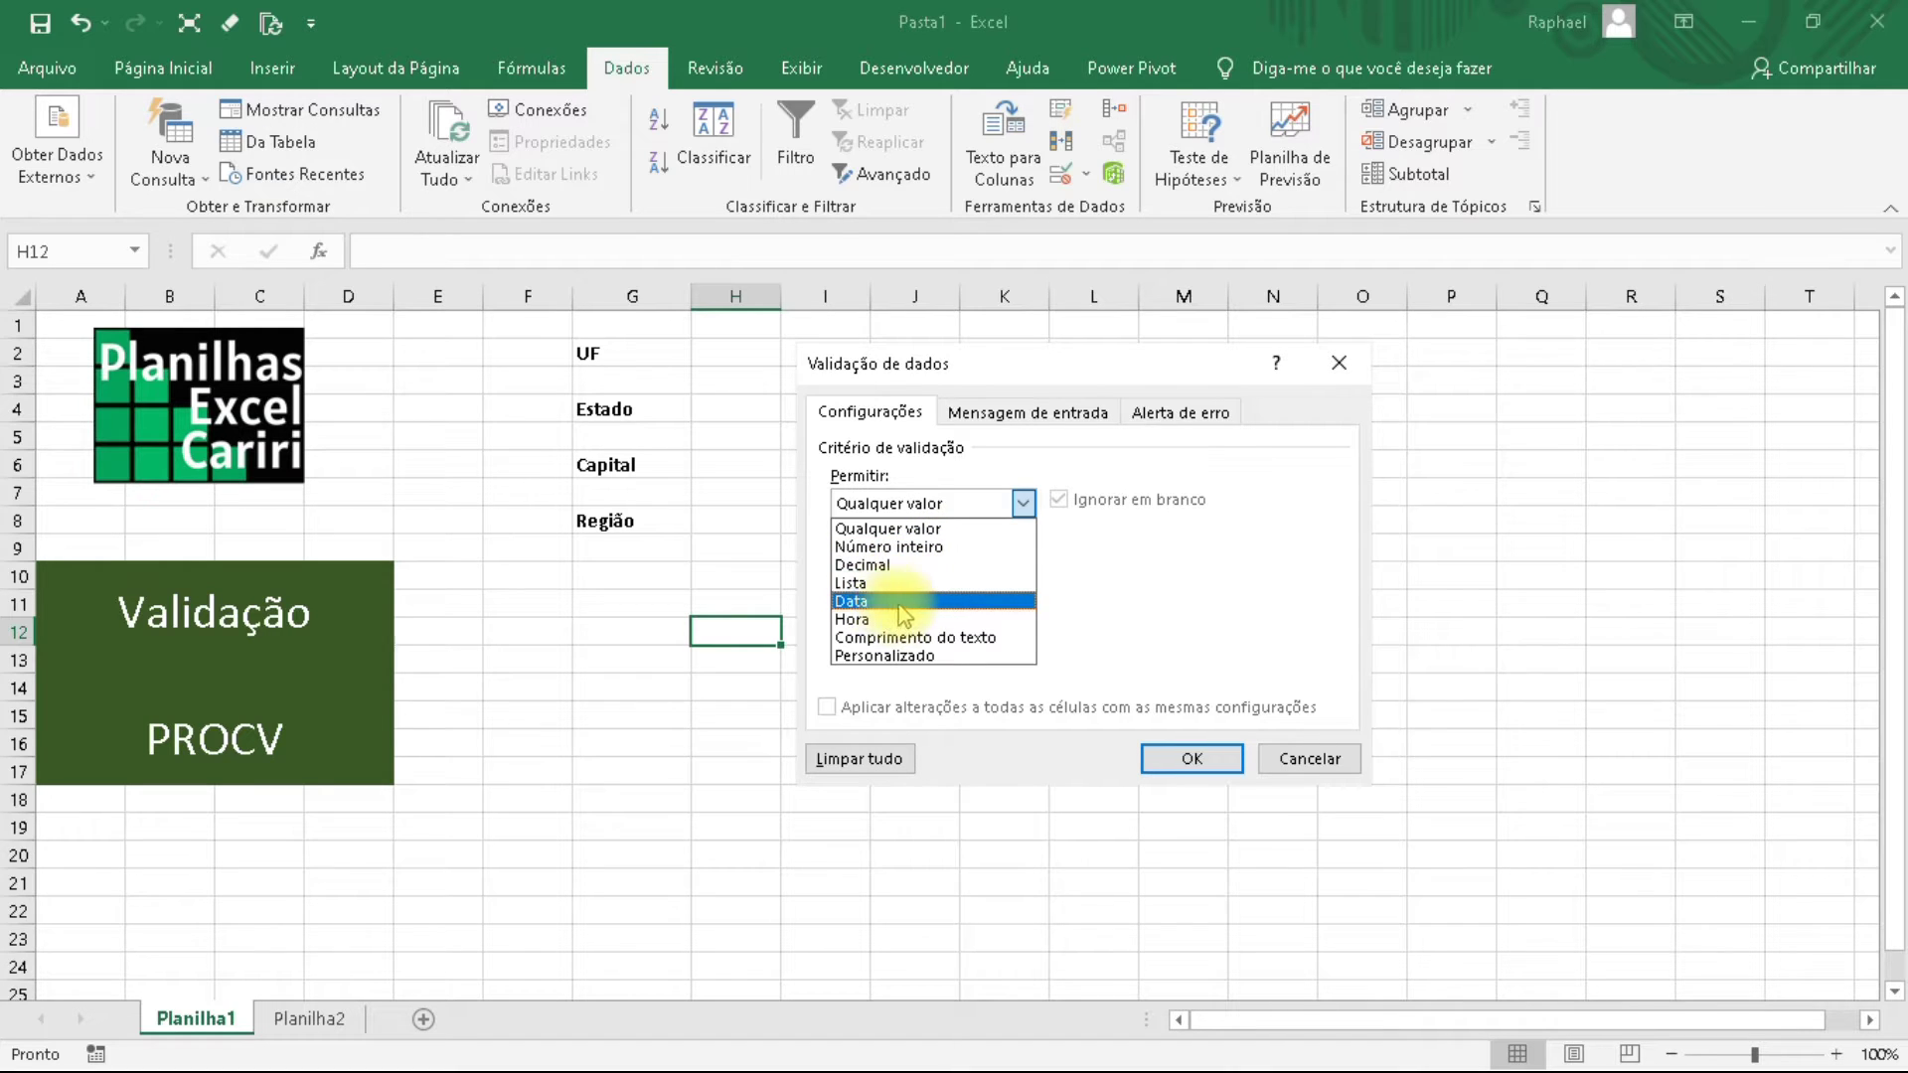
pyautogui.click(948, 641)
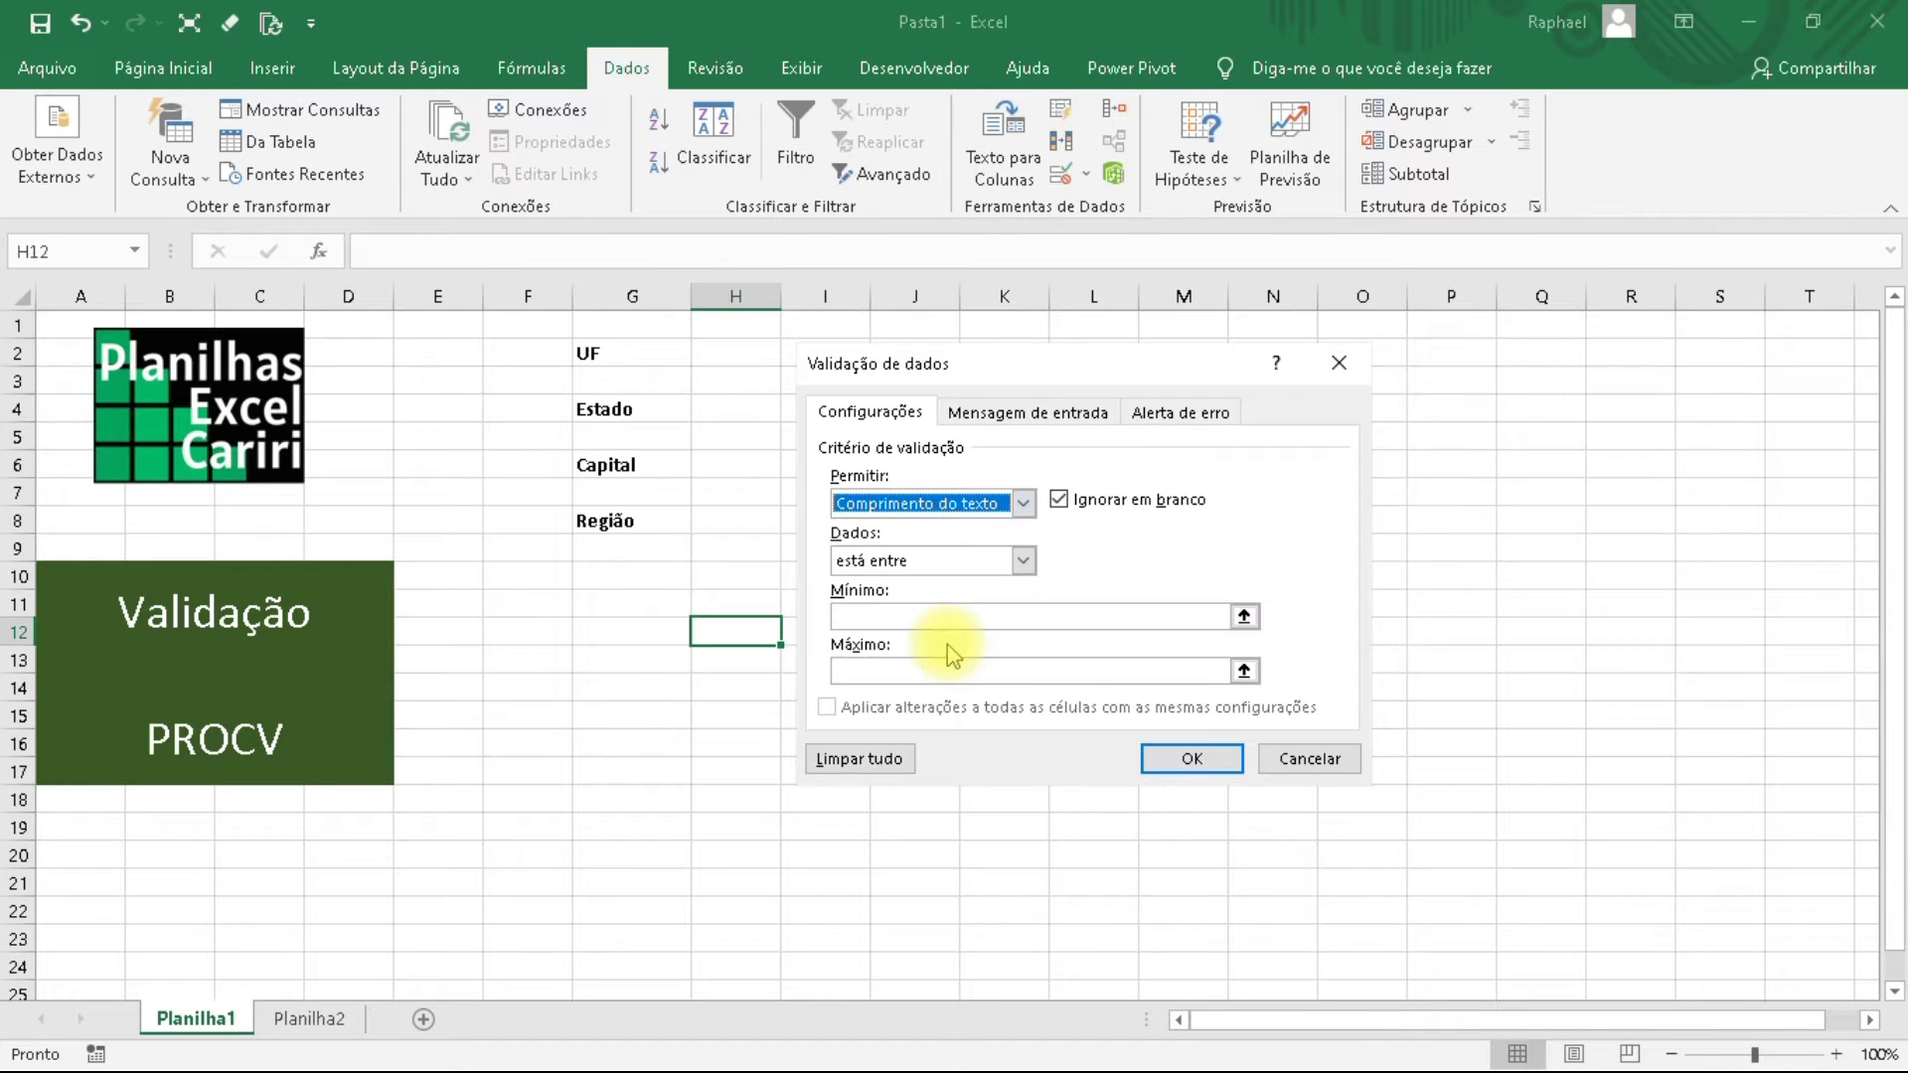
pyautogui.click(1025, 567)
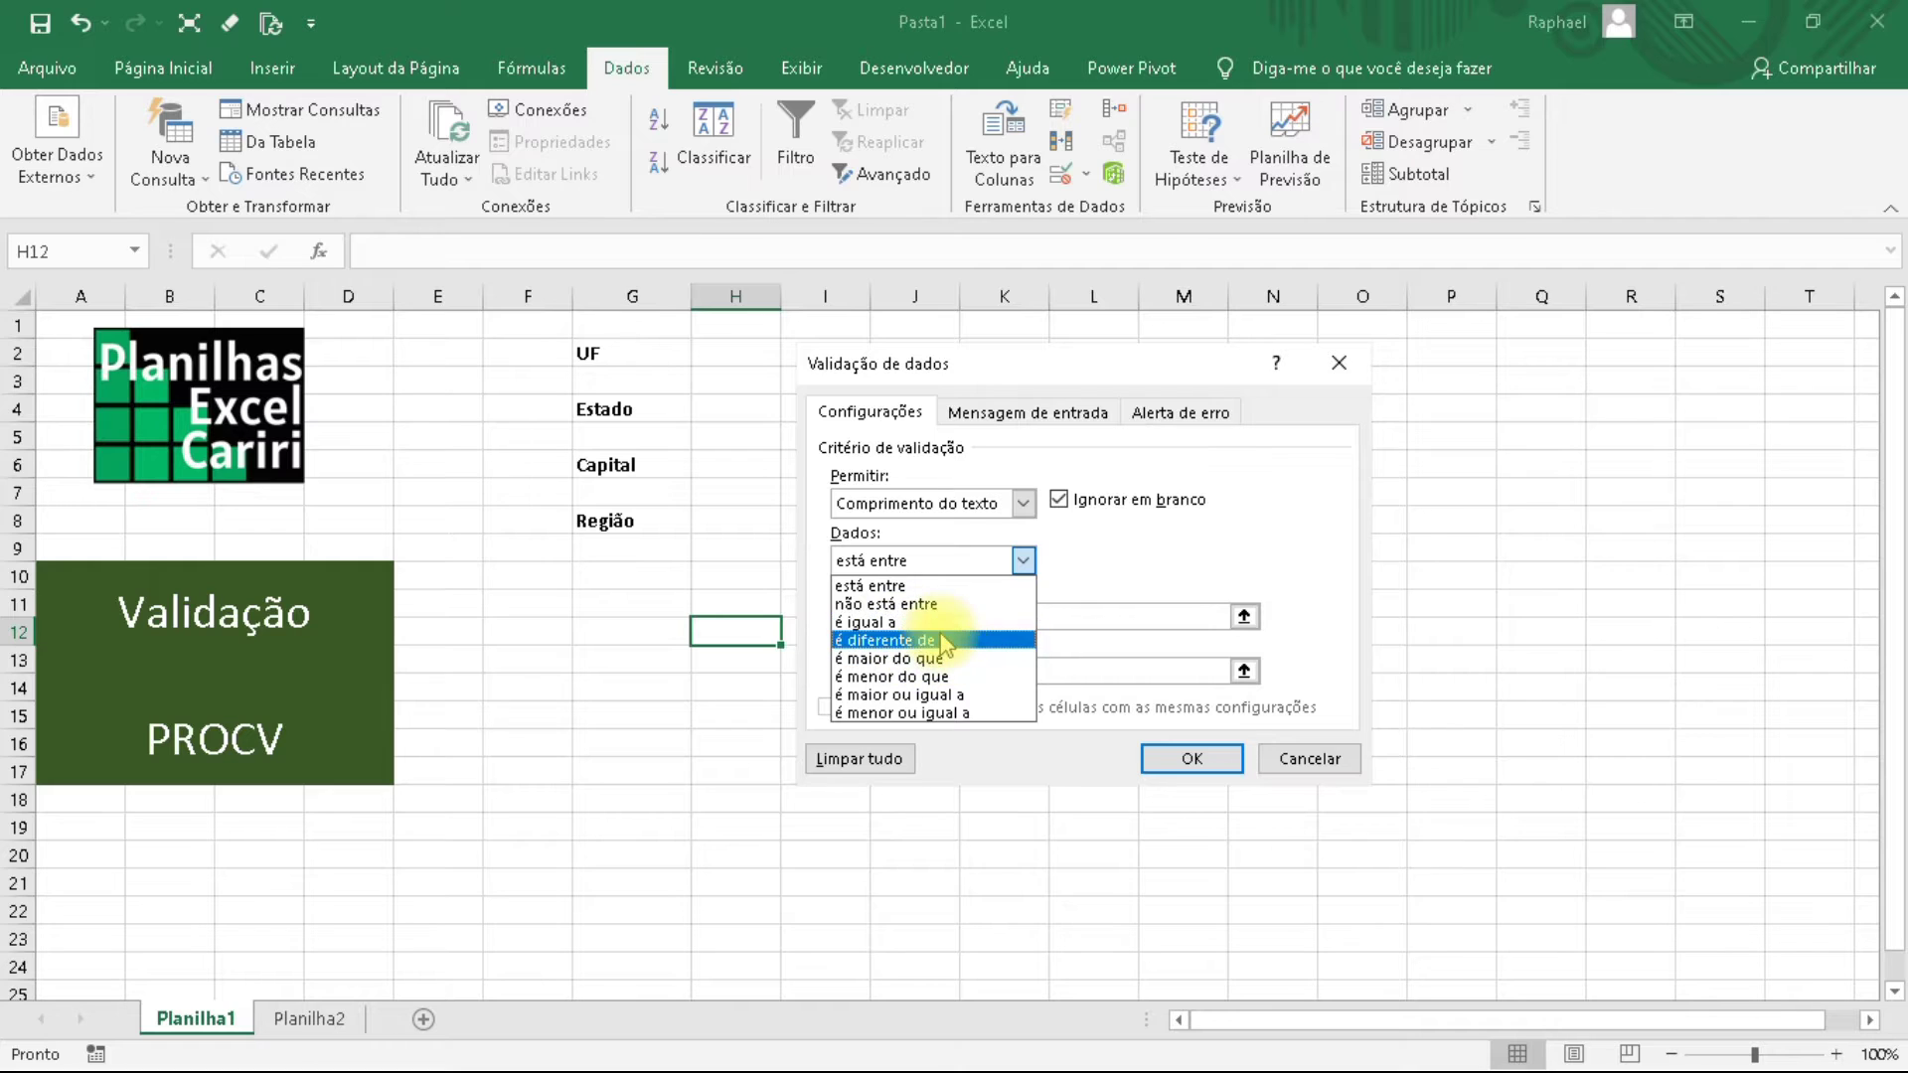
pyautogui.click(1025, 560)
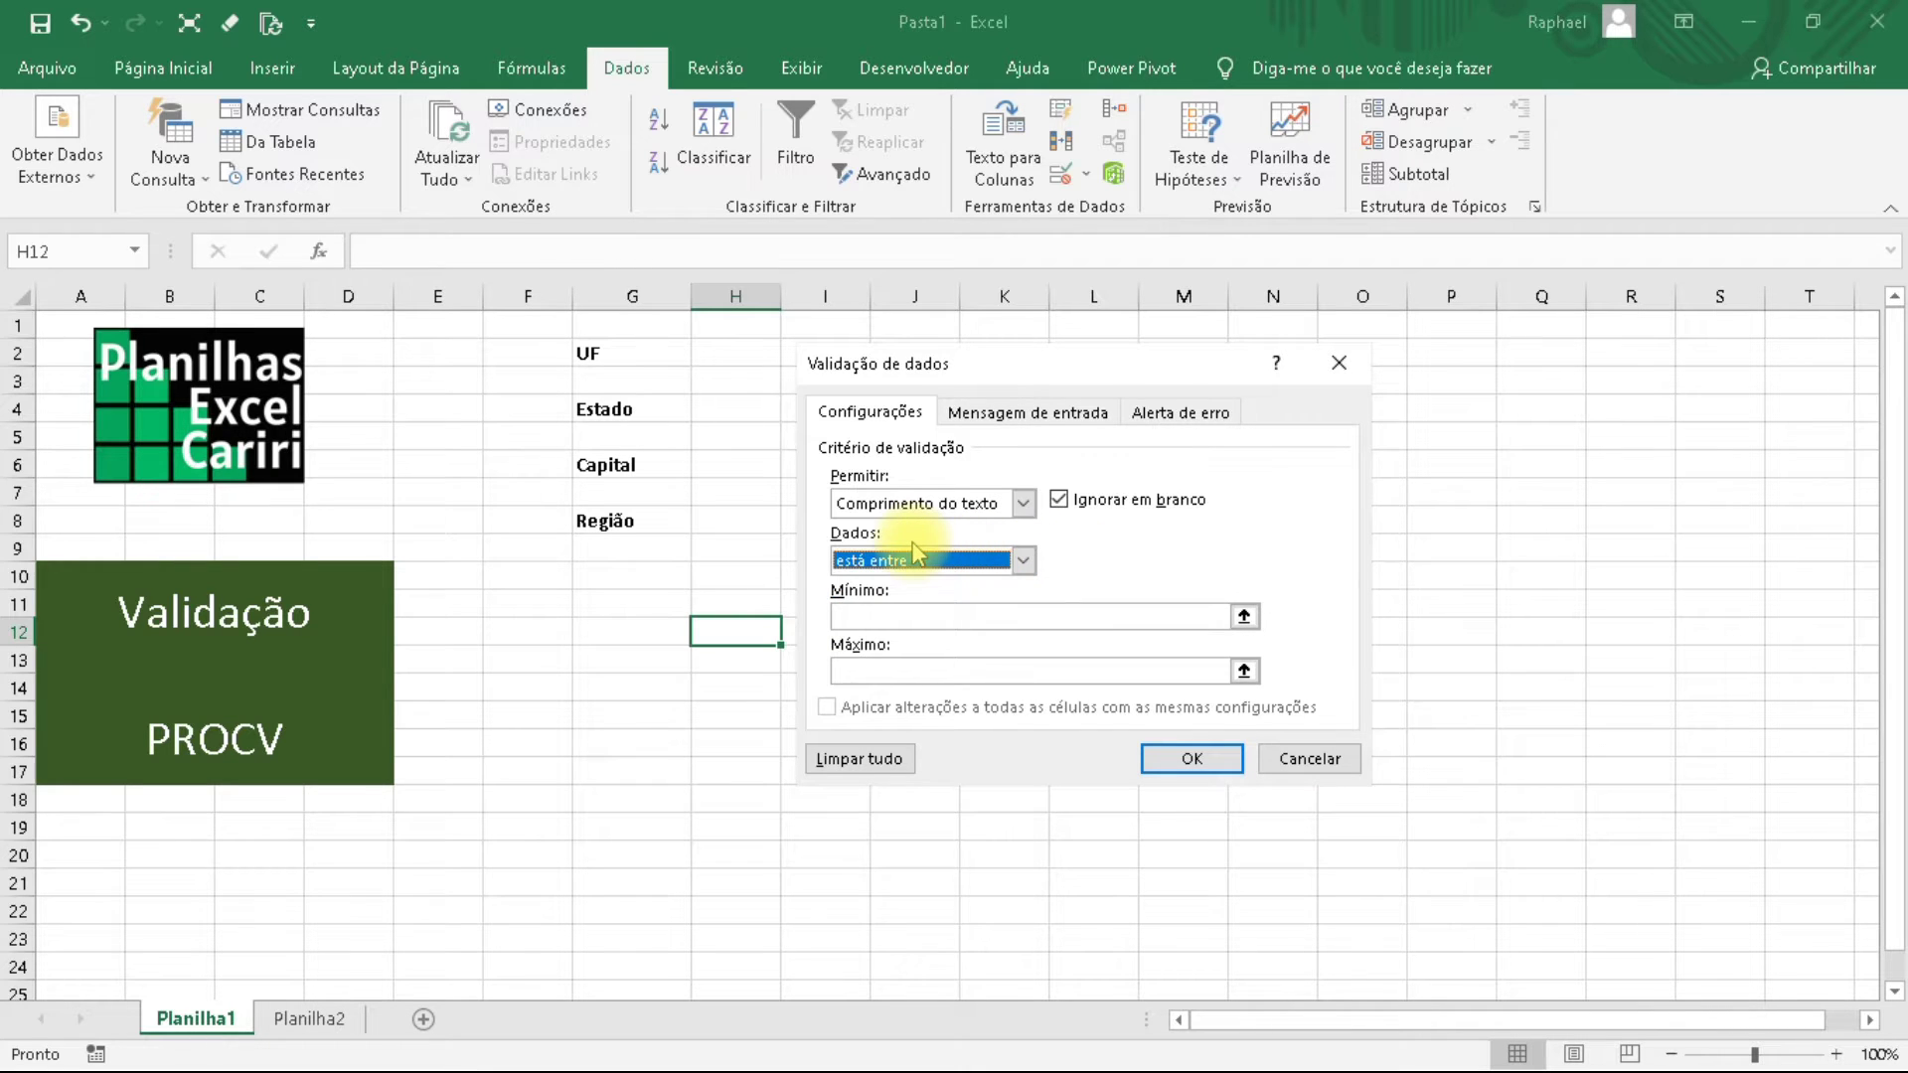
# Restrict cell H12 to a drop-down list sourced from the state abbreviations in Planilha2 F2:F28 and apply the validation.
pyautogui.click(1024, 504)
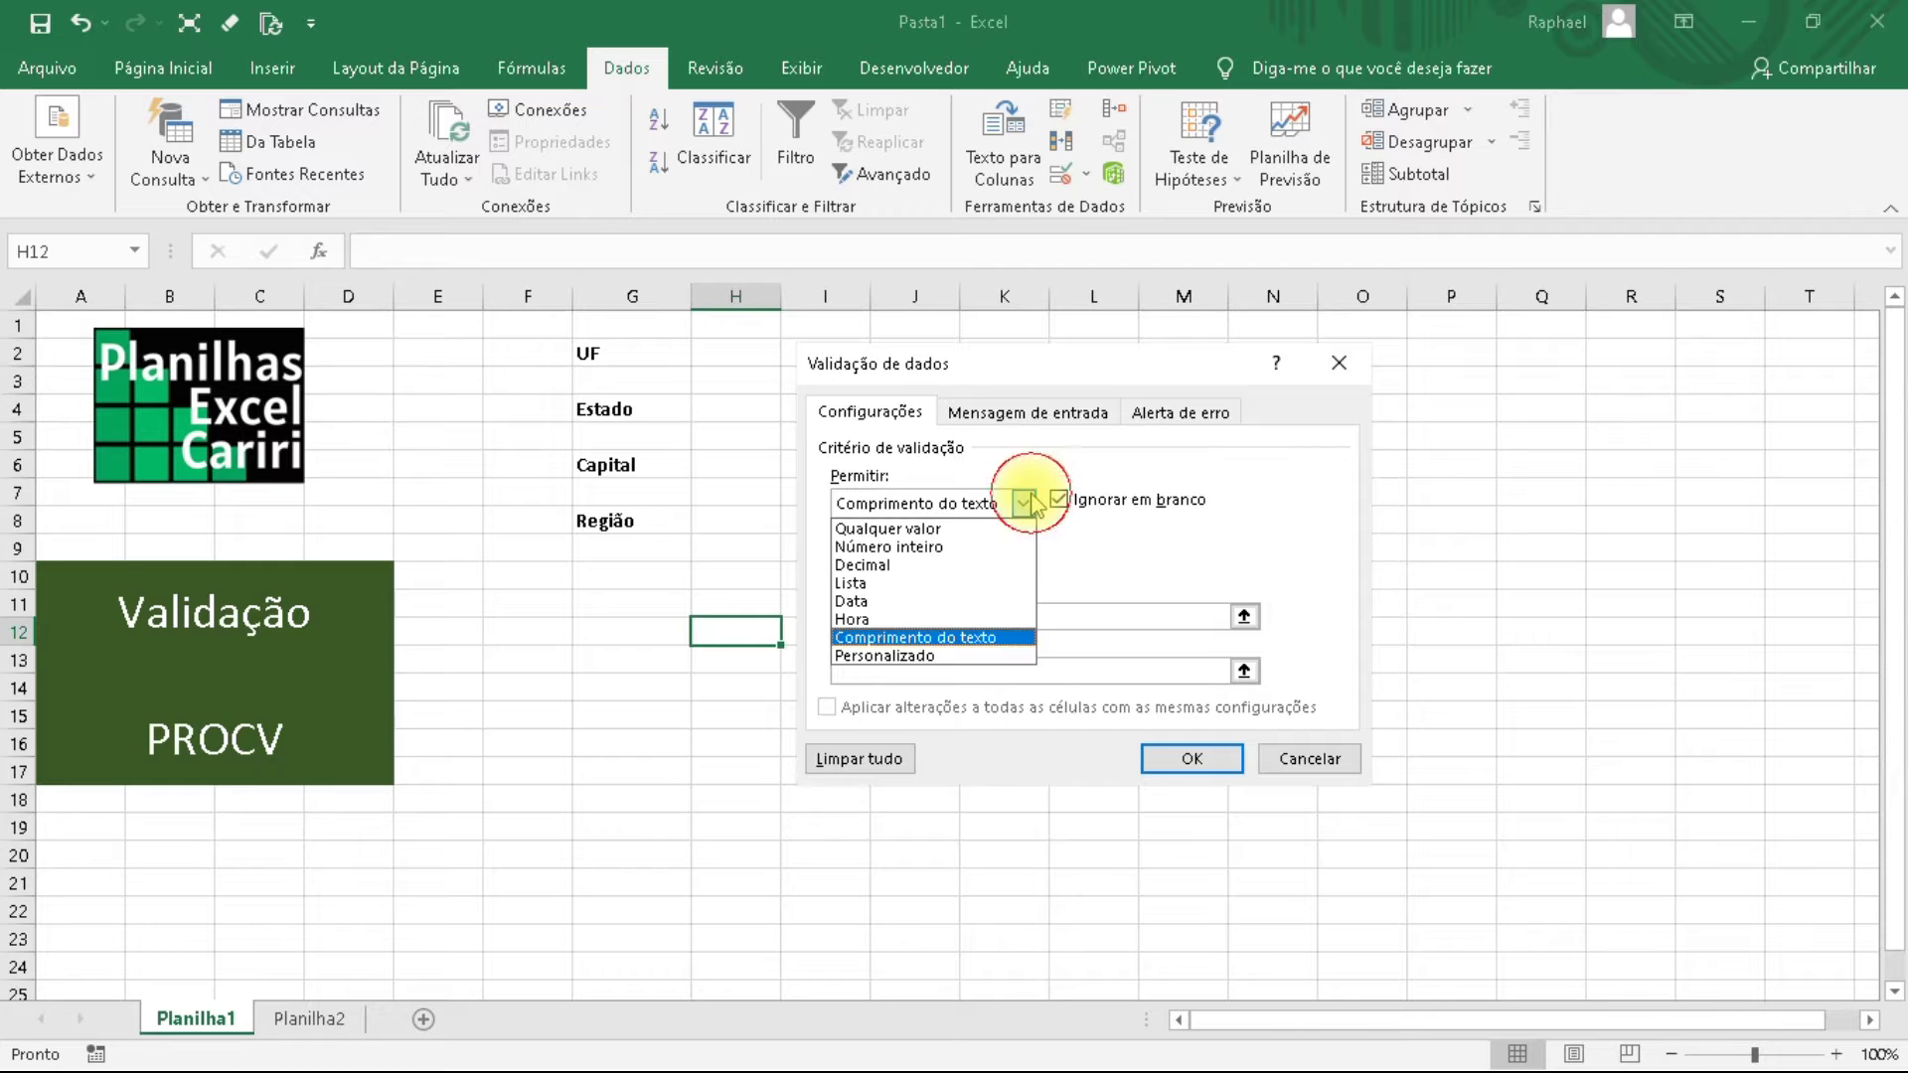
pyautogui.click(869, 584)
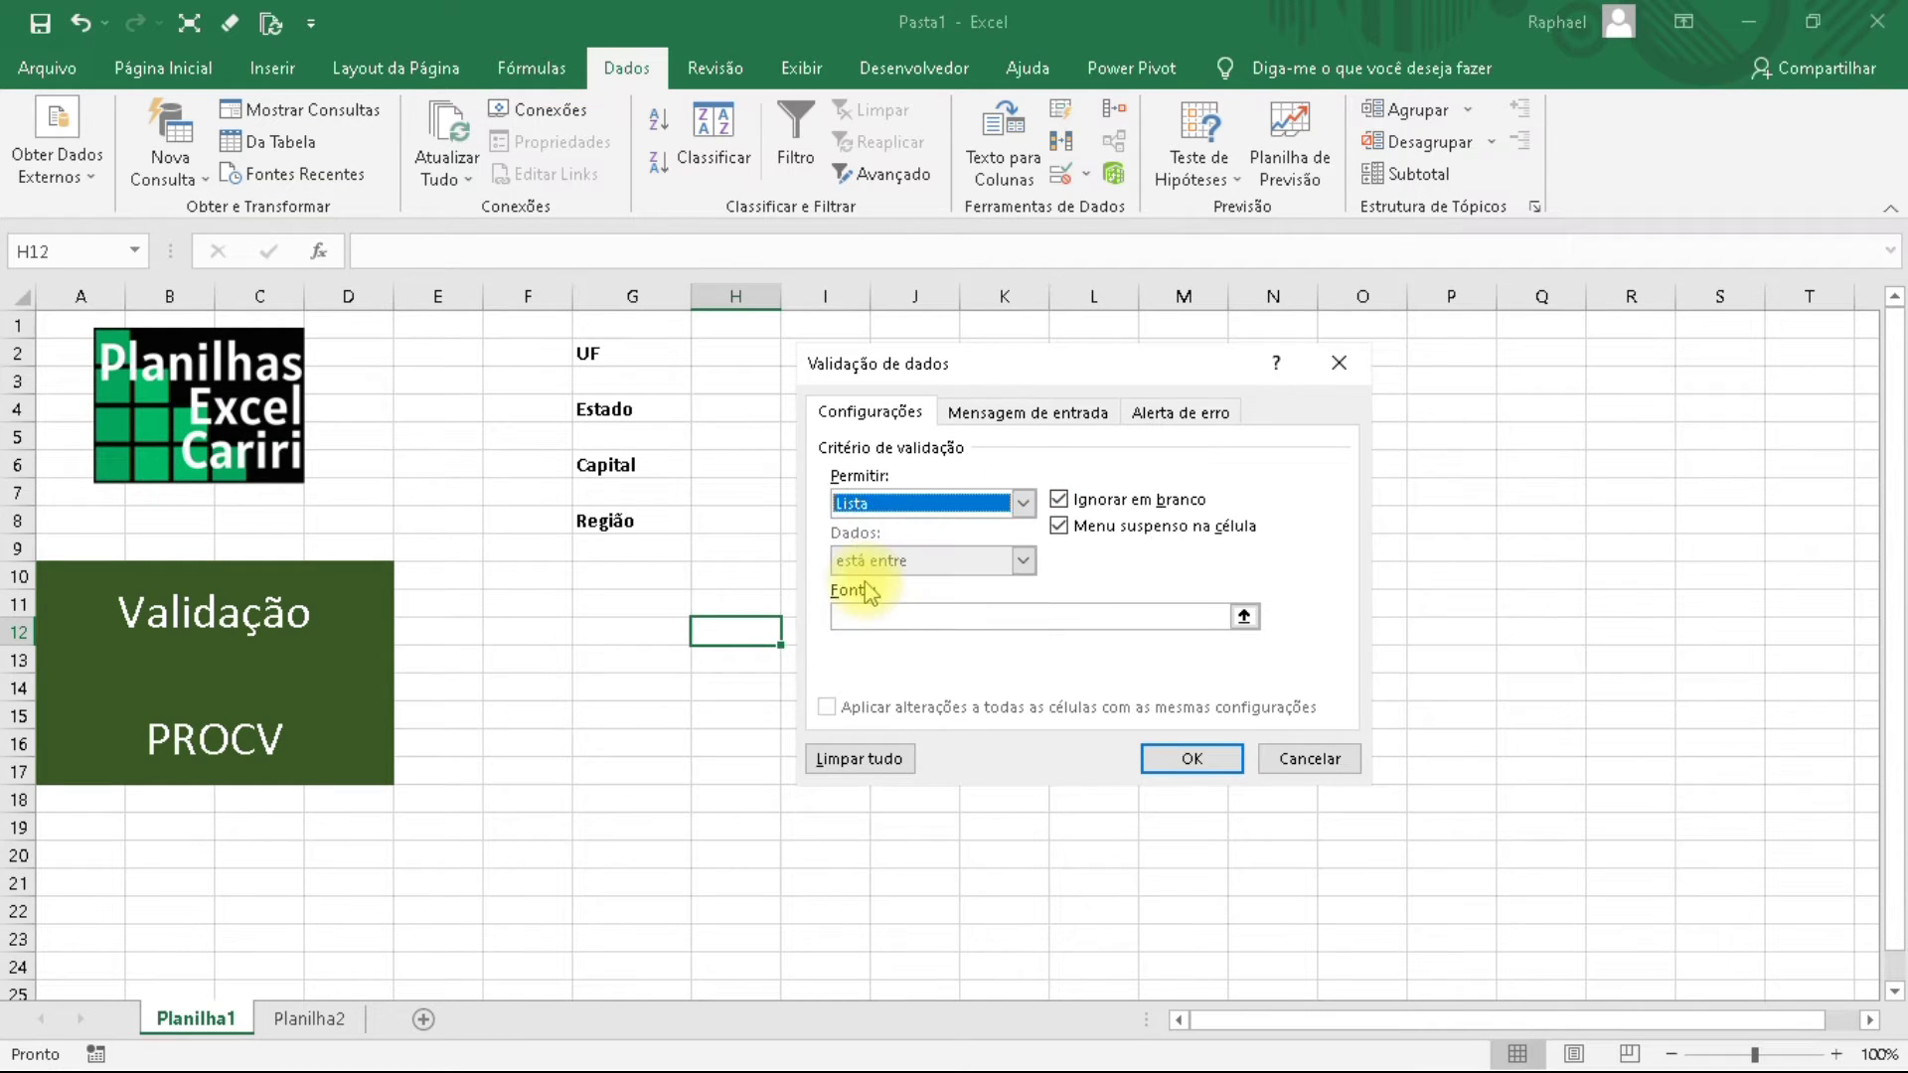
pyautogui.click(1197, 618)
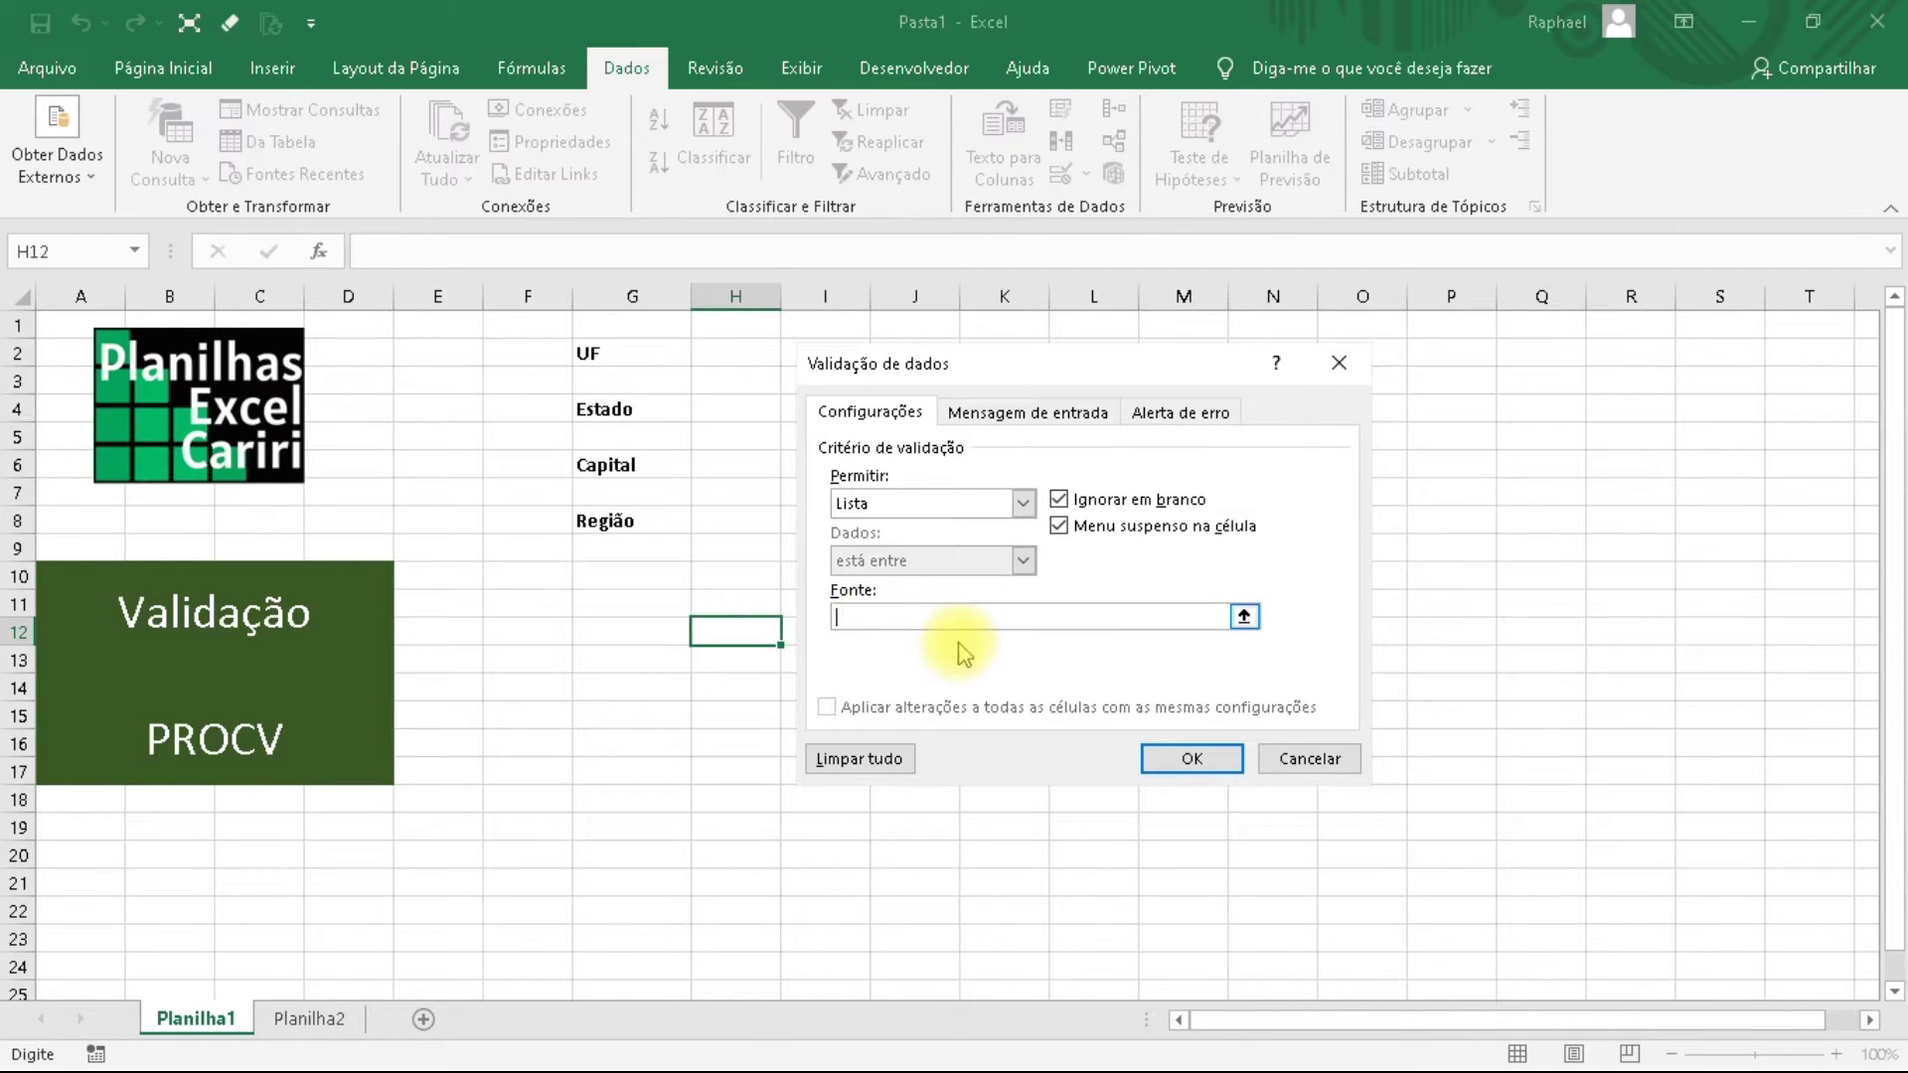
pyautogui.click(1244, 618)
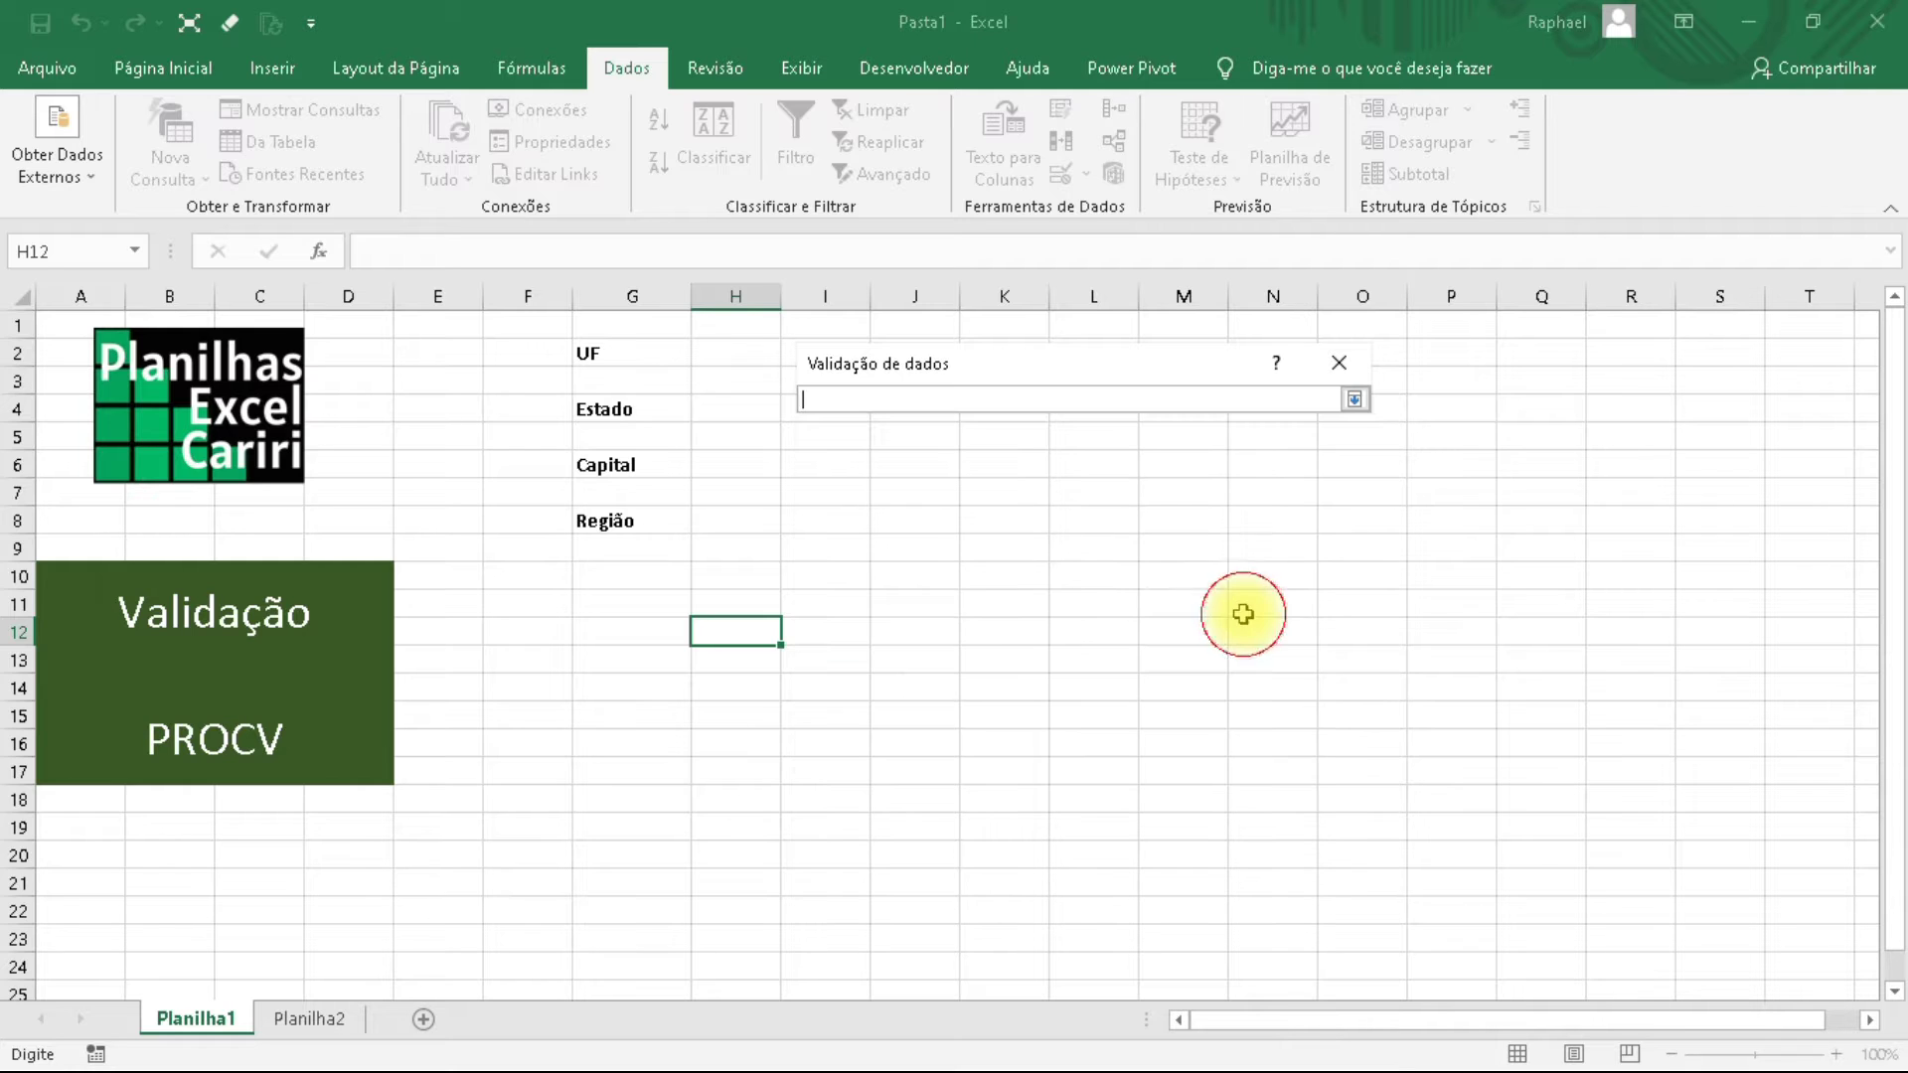
pyautogui.click(310, 1018)
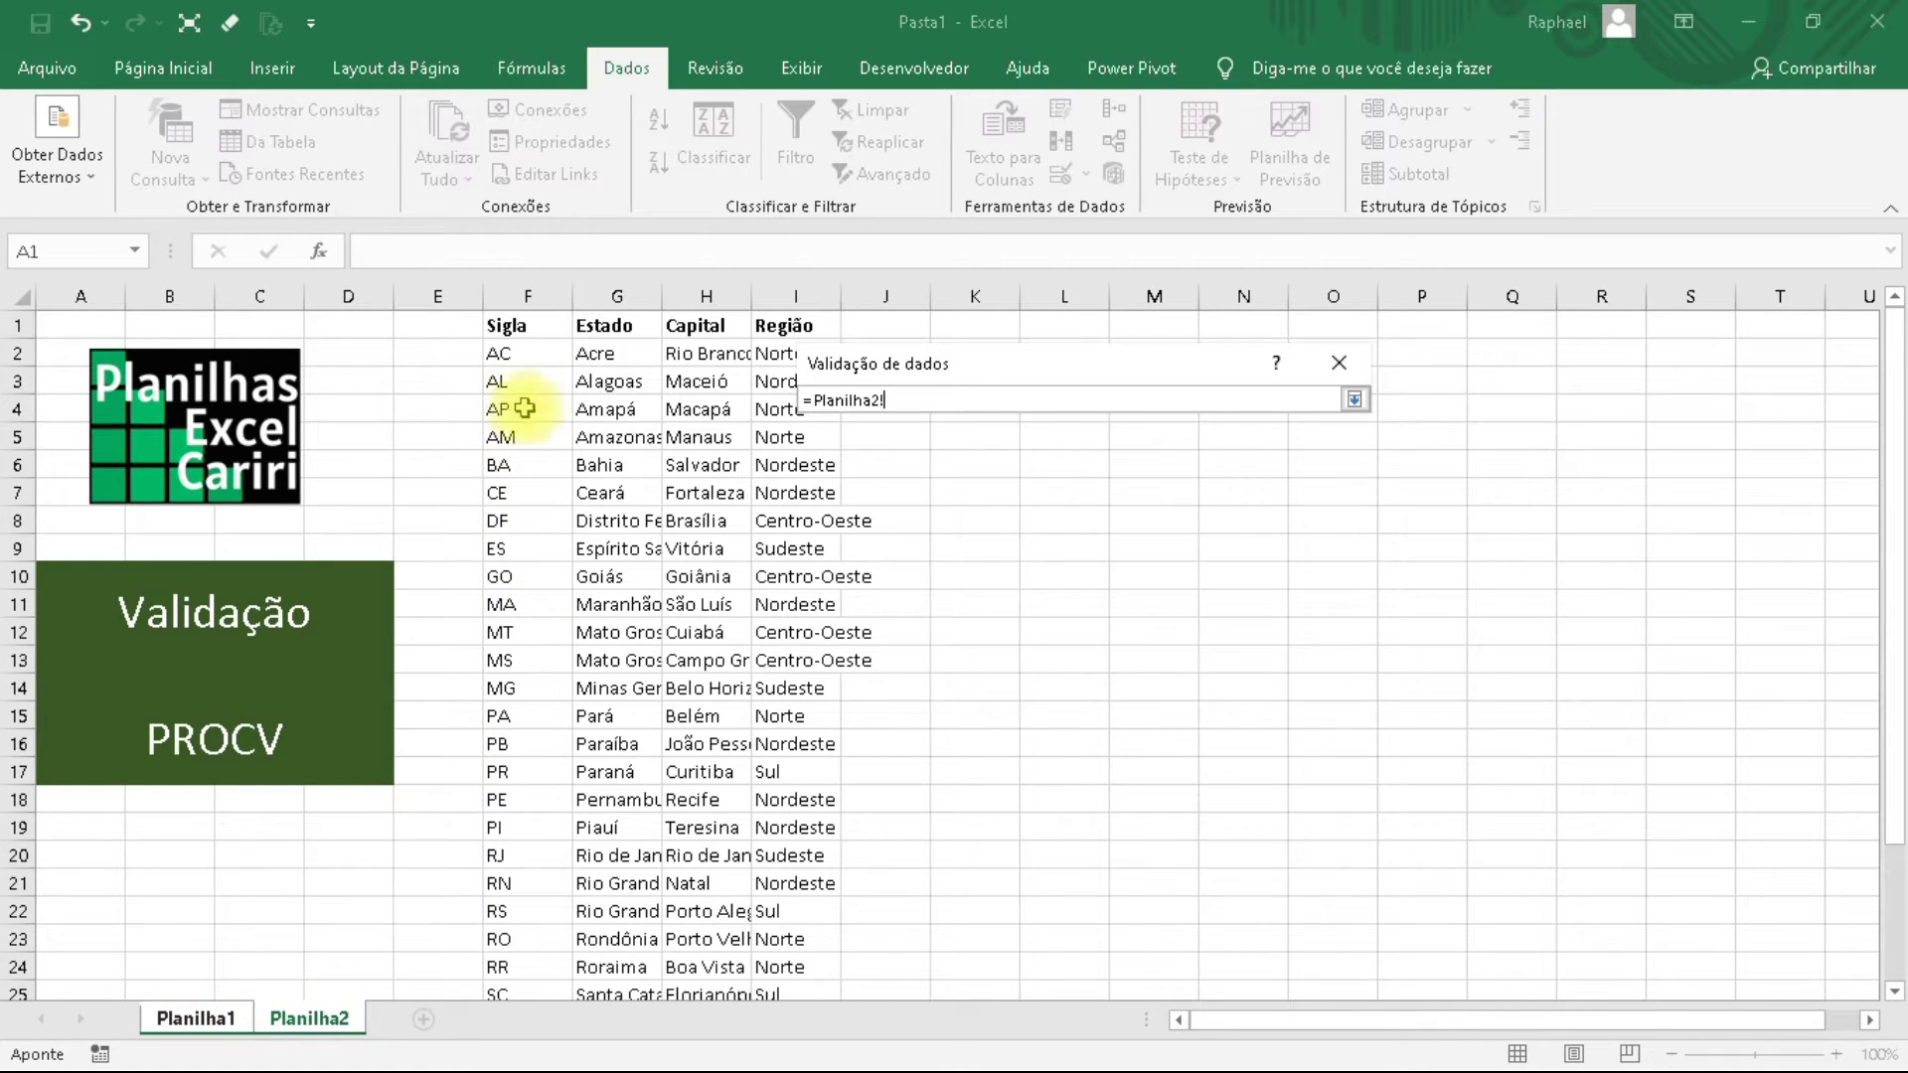
pyautogui.click(521, 358)
pyautogui.moveTo(521, 357); pyautogui.dragTo(527, 940)
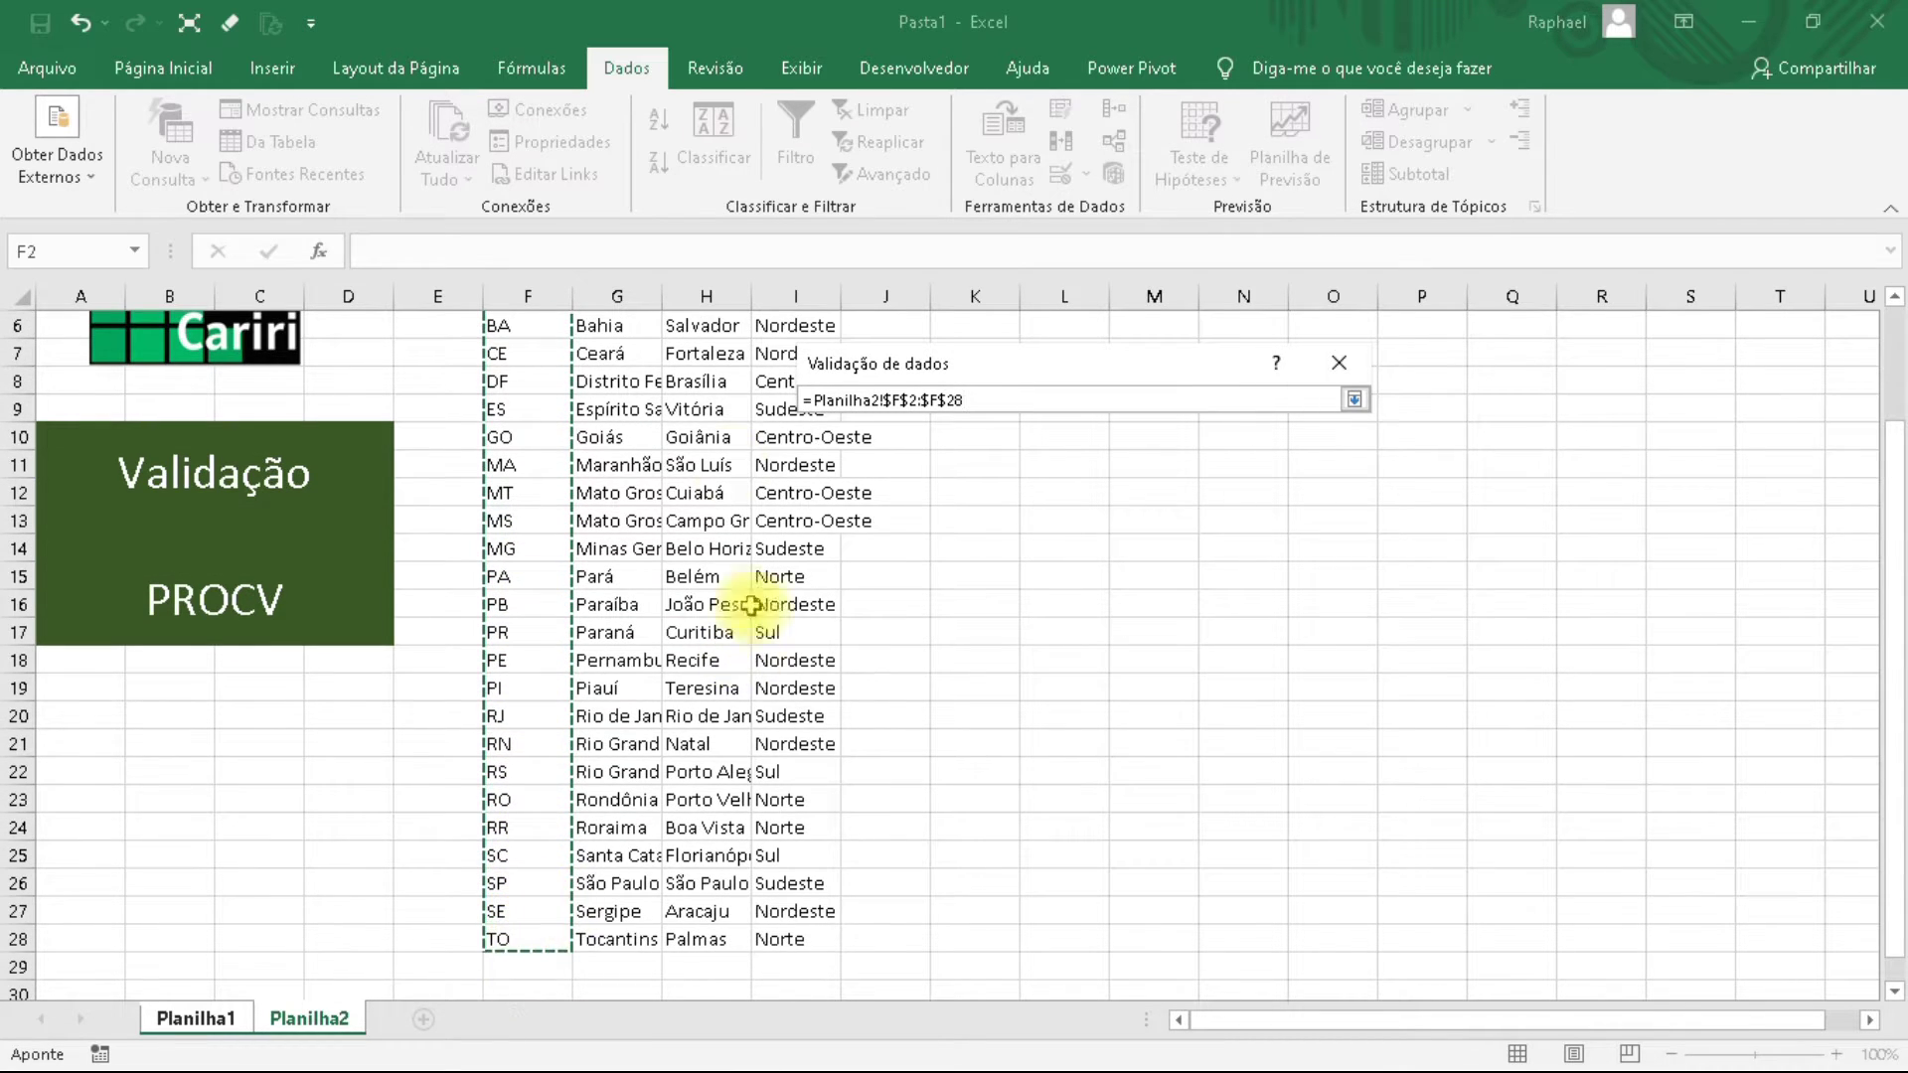
pyautogui.click(1365, 400)
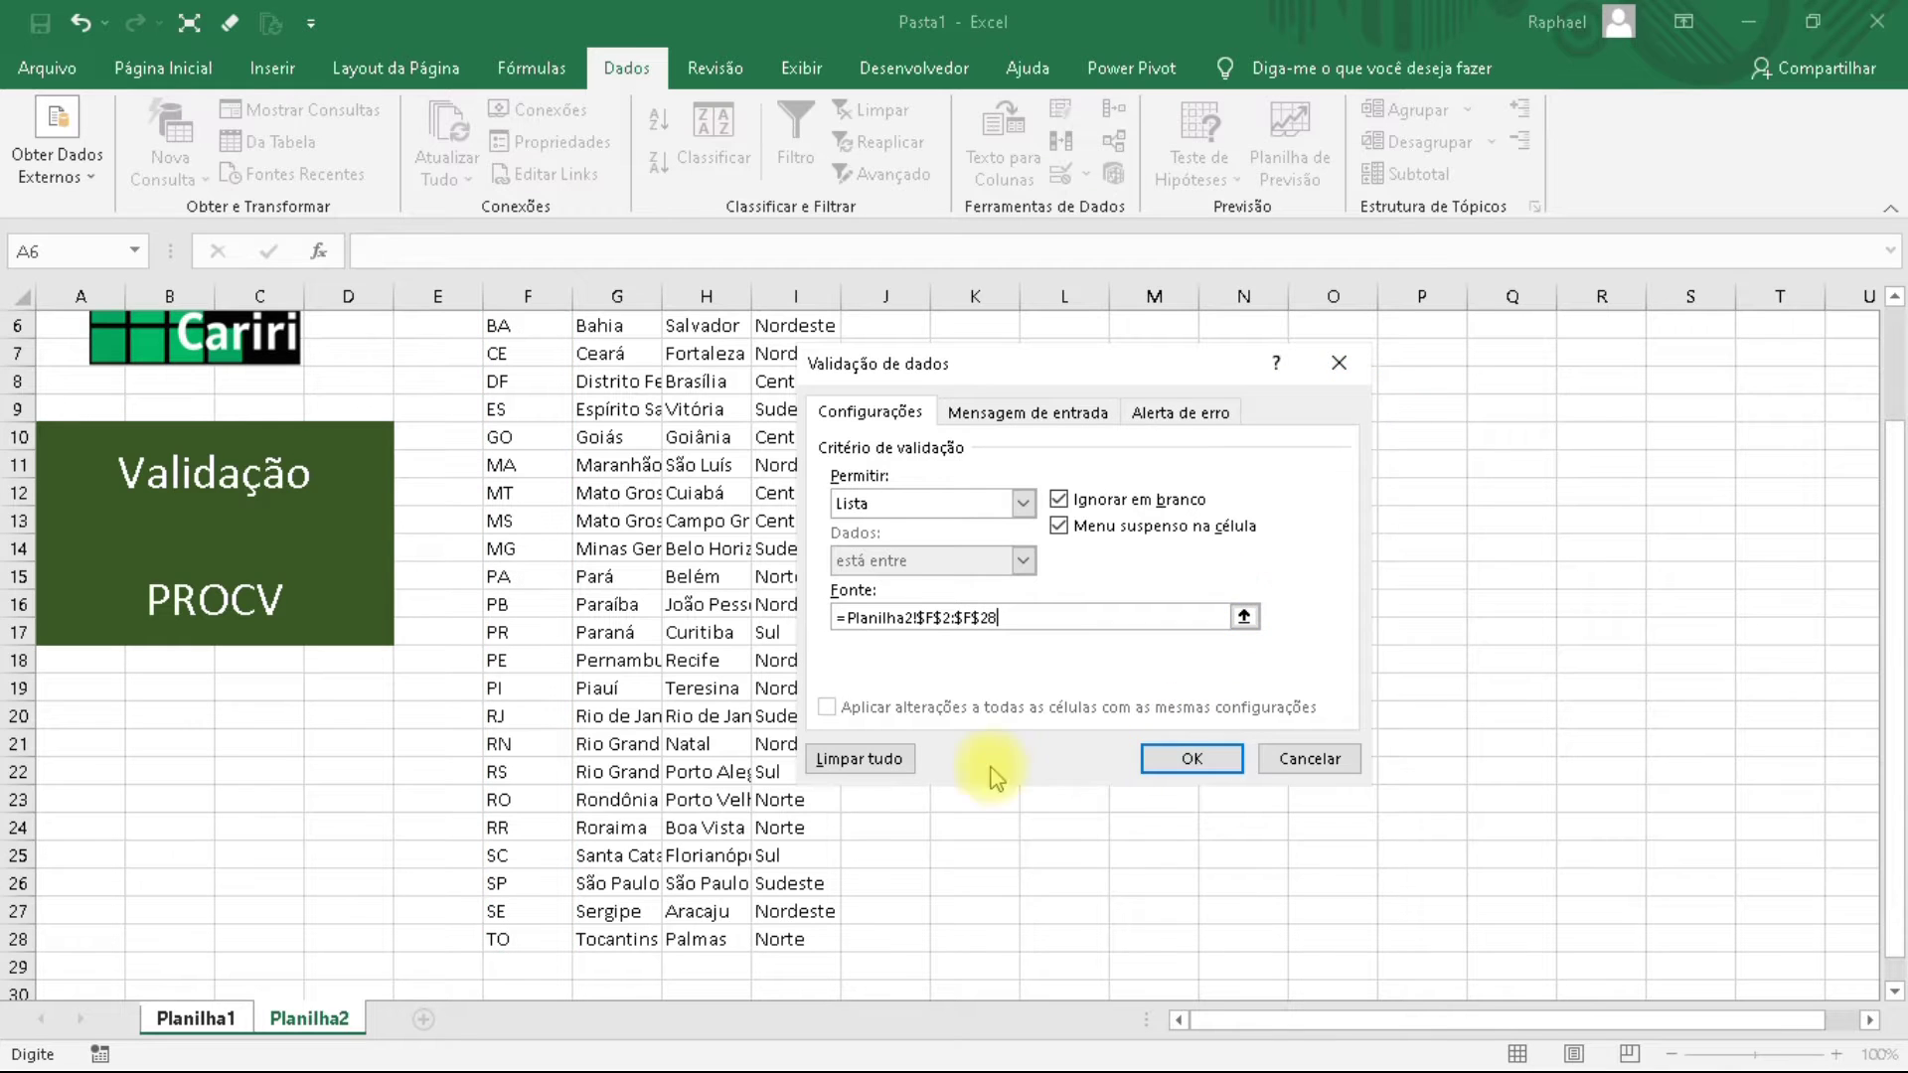
pyautogui.click(1190, 760)
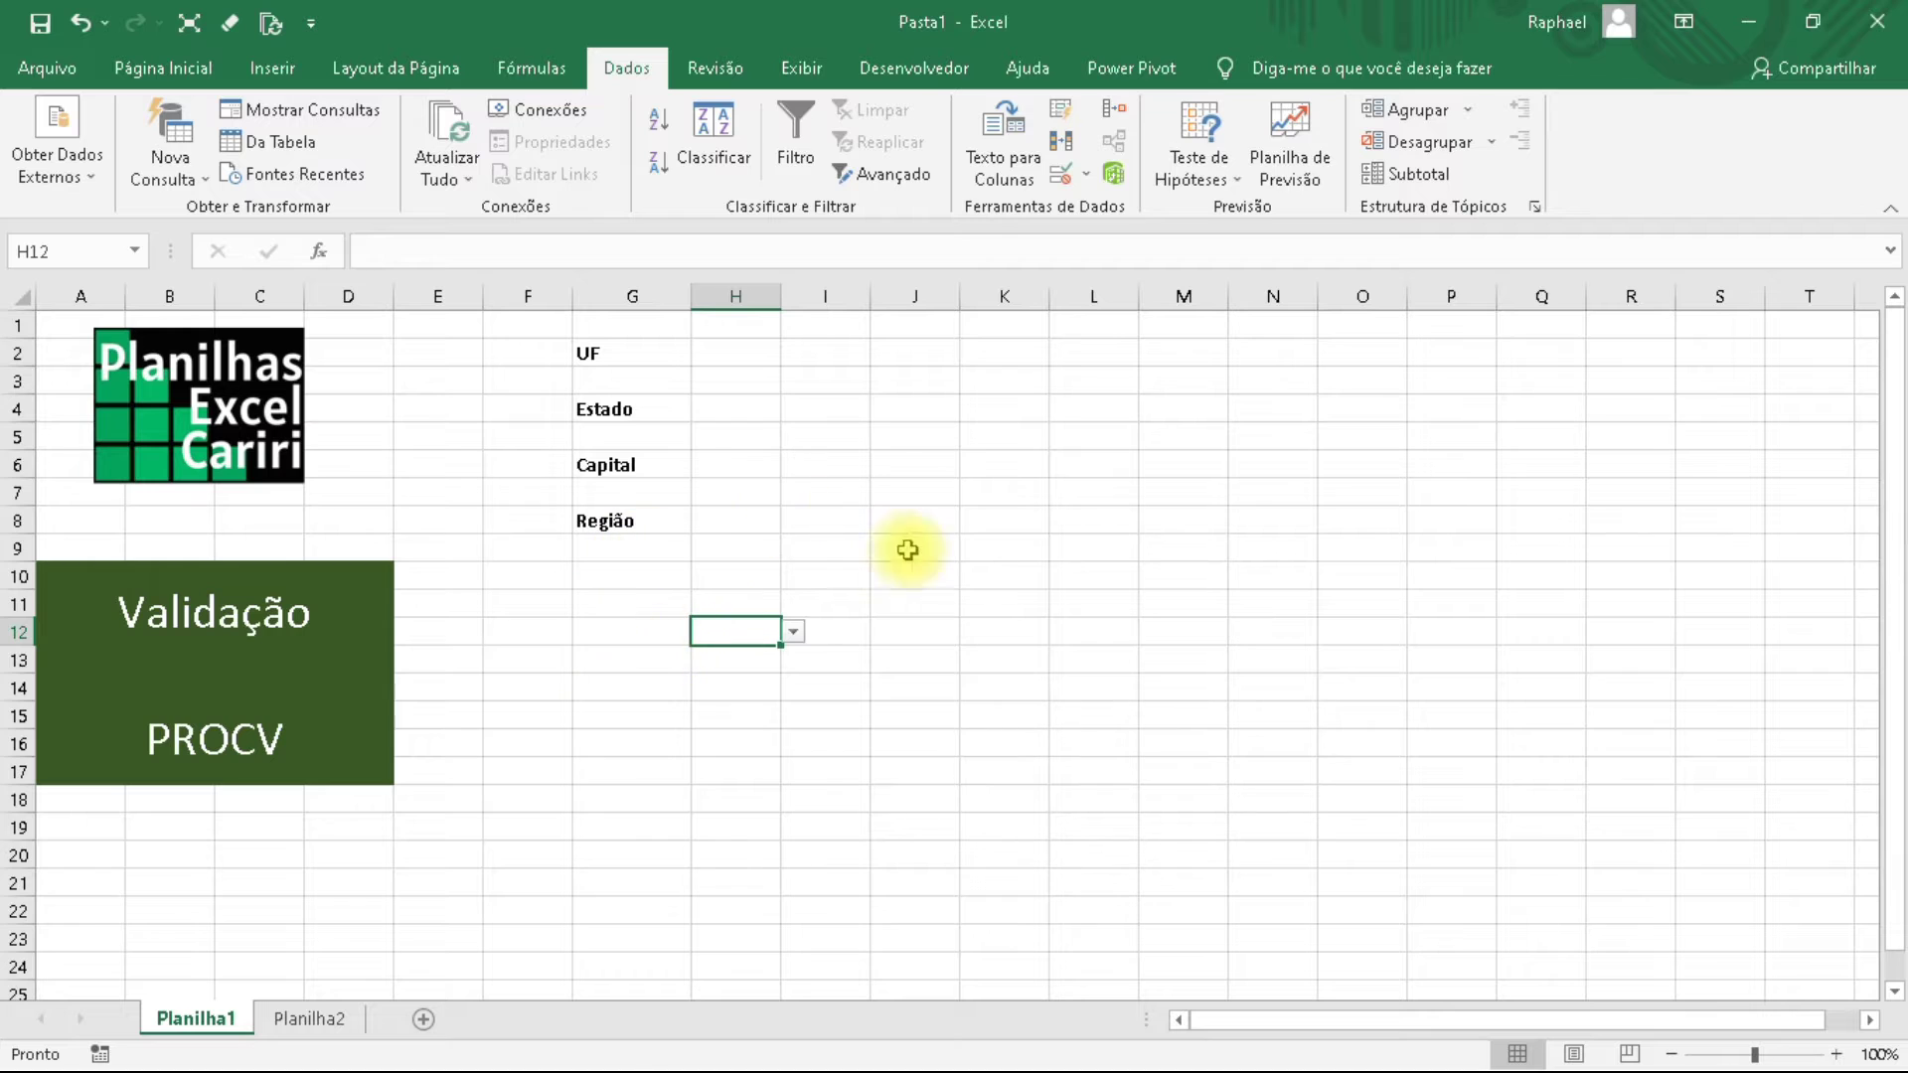
# Move the validated cell H12 to H2, beside the UF label.
pyautogui.click(724, 625)
pyautogui.moveTo(724, 622); pyautogui.dragTo(744, 358)
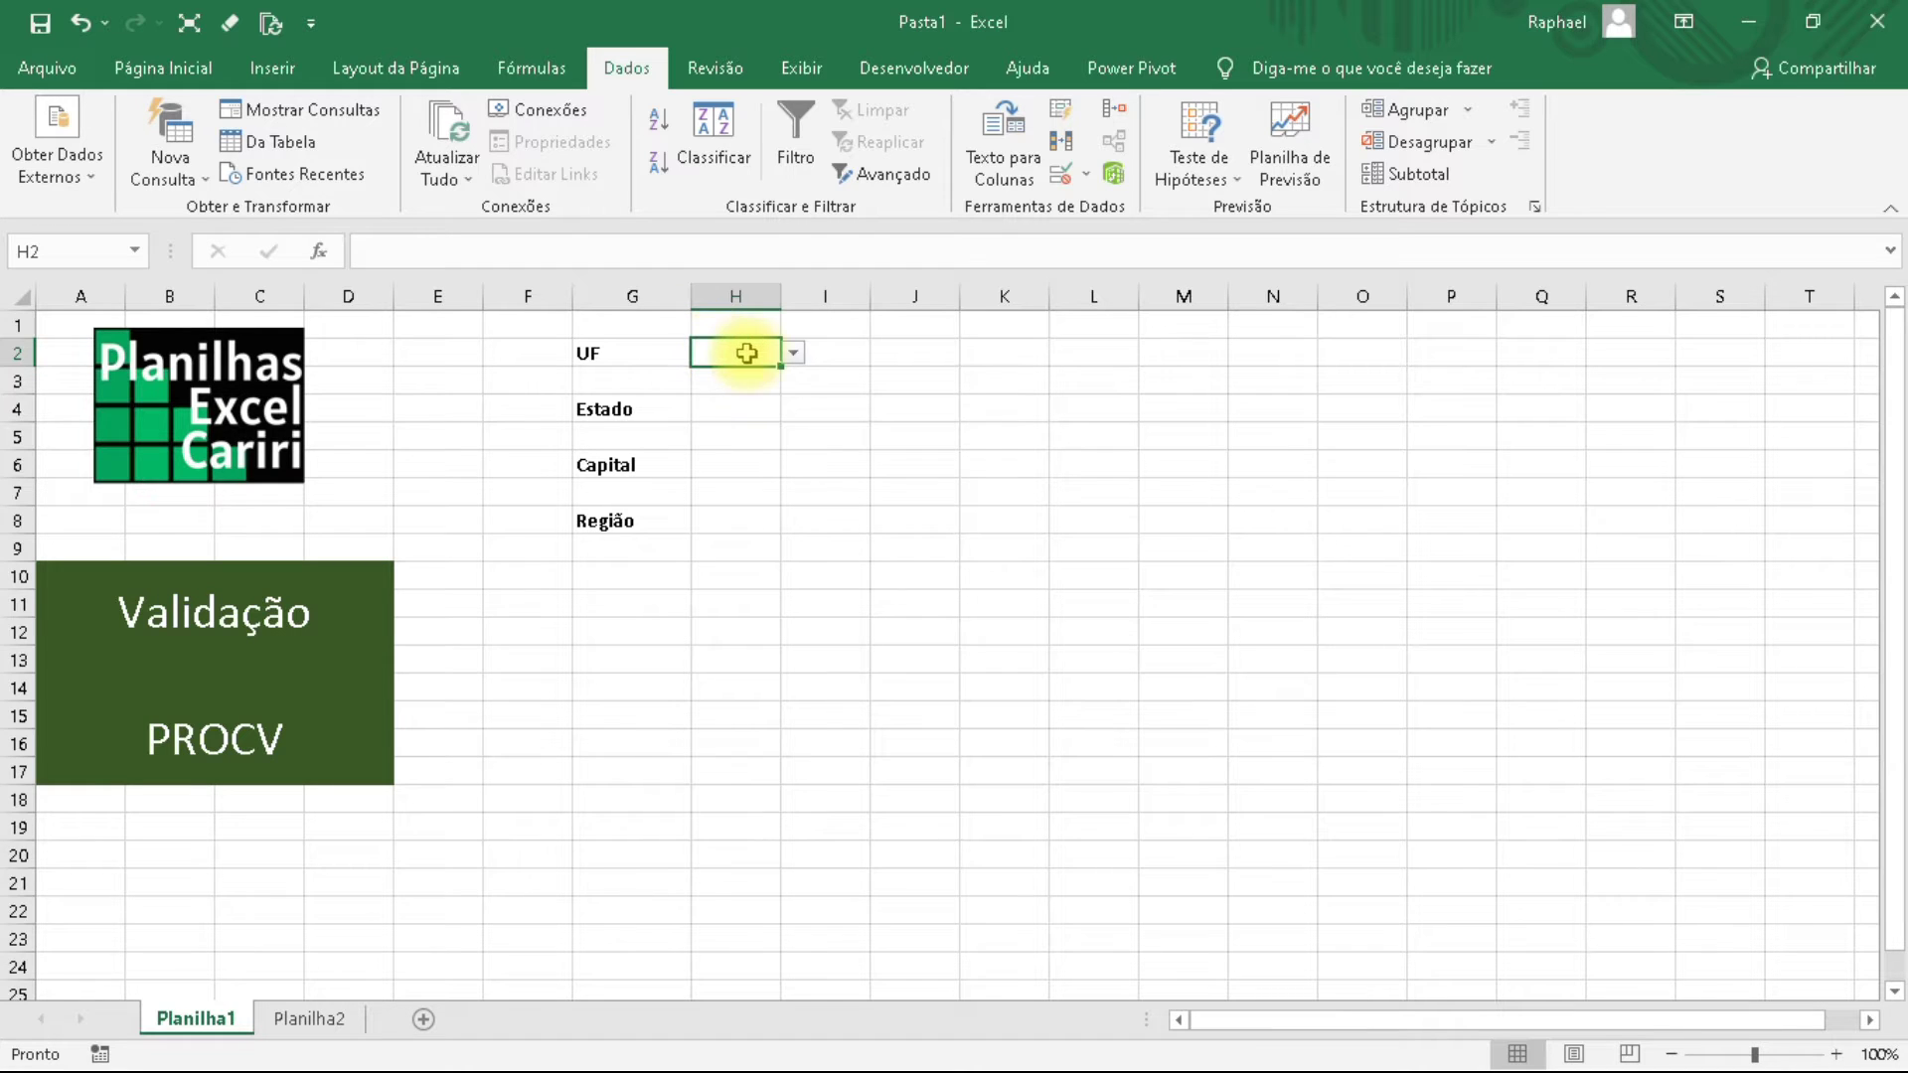
pyautogui.moveTo(736, 348); pyautogui.dragTo(1265, 804)
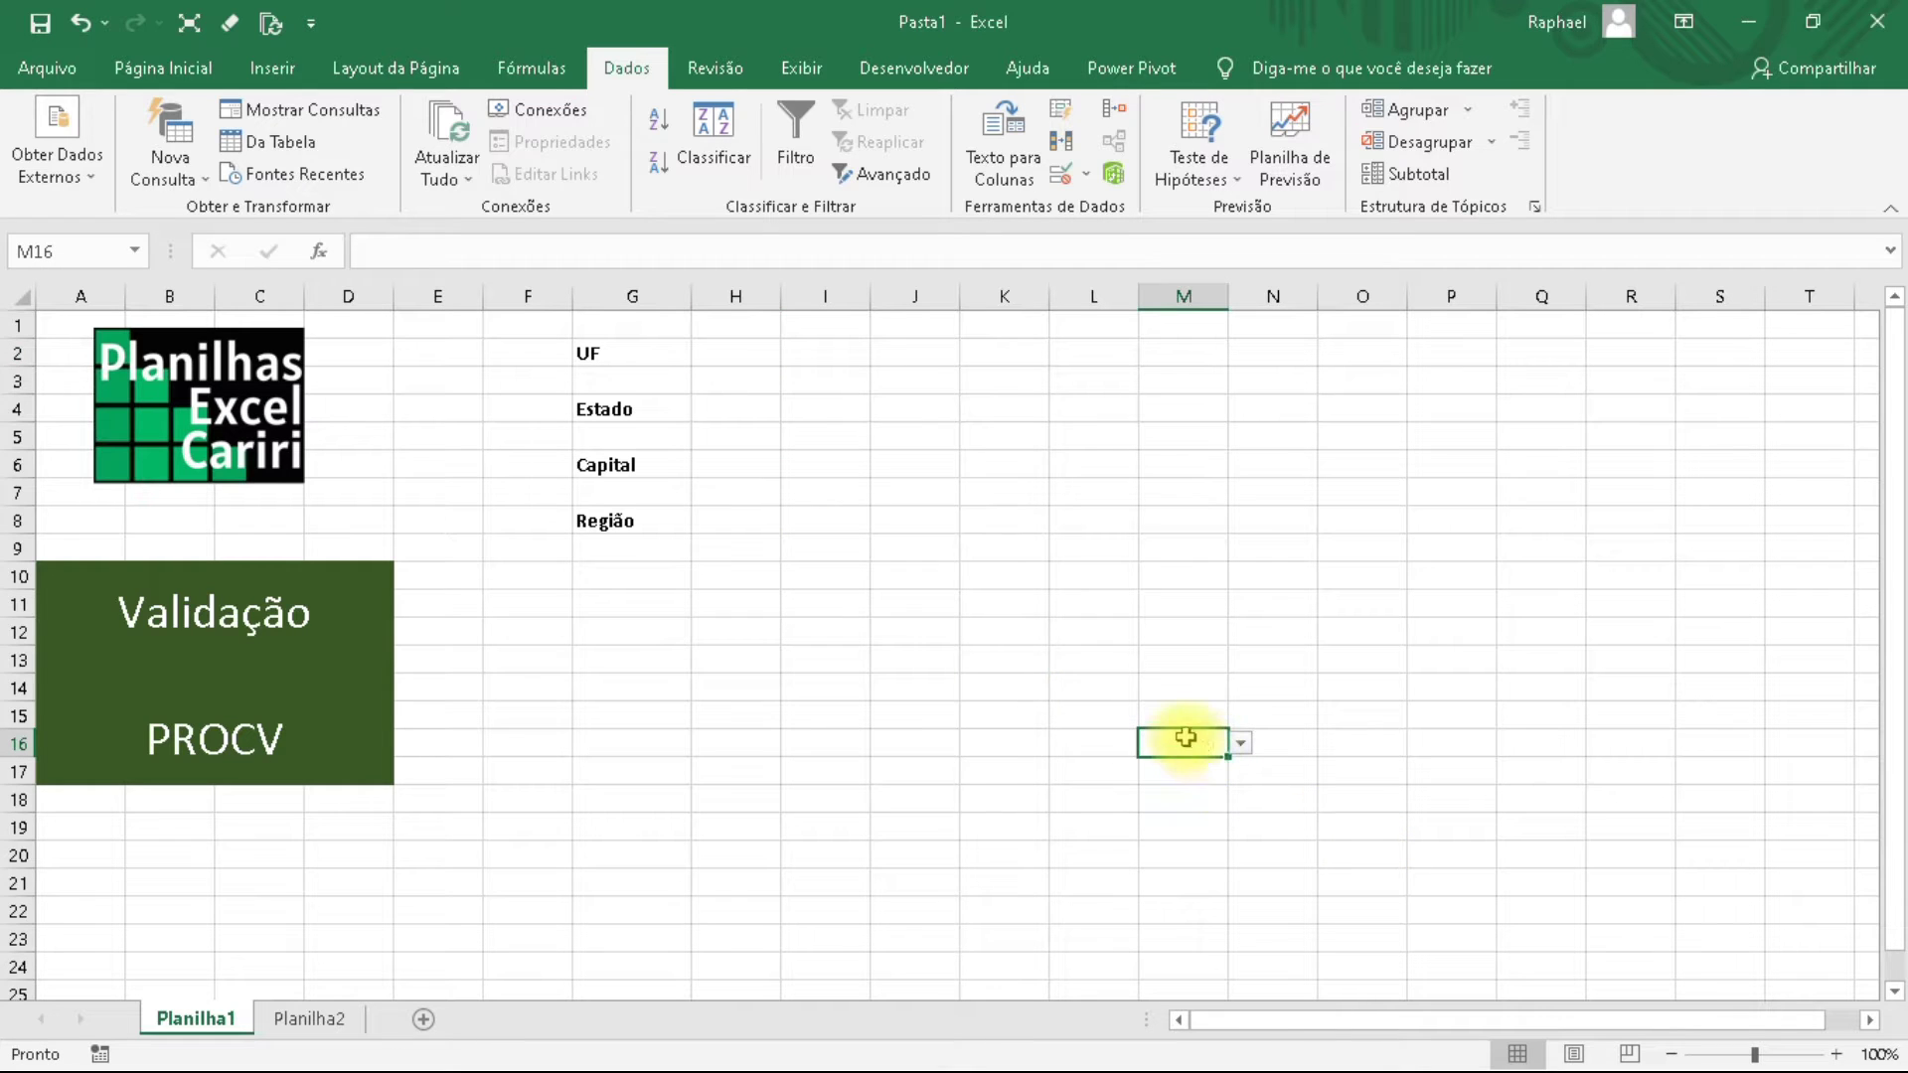
pyautogui.moveTo(1180, 731); pyautogui.dragTo(734, 353)
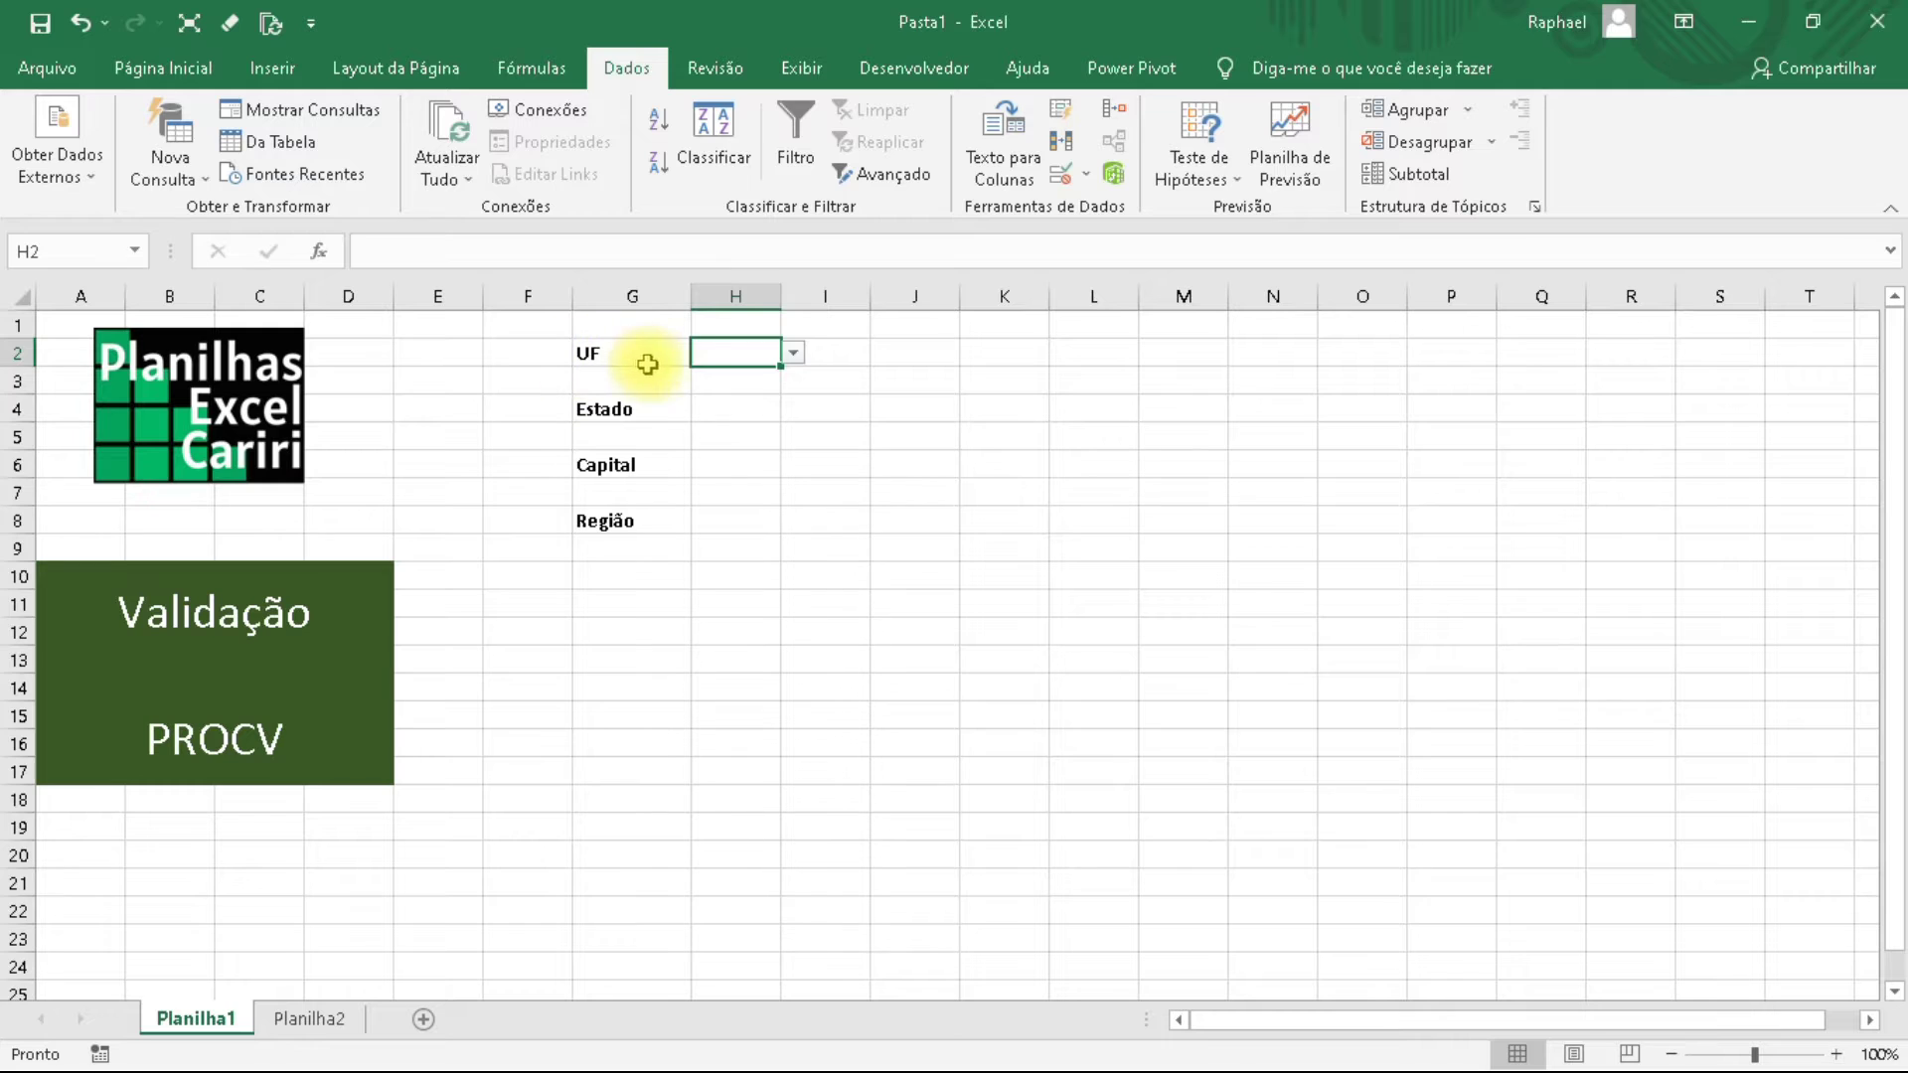
# Choose AC from the UF drop-down list in cell H2.
pyautogui.click(793, 354)
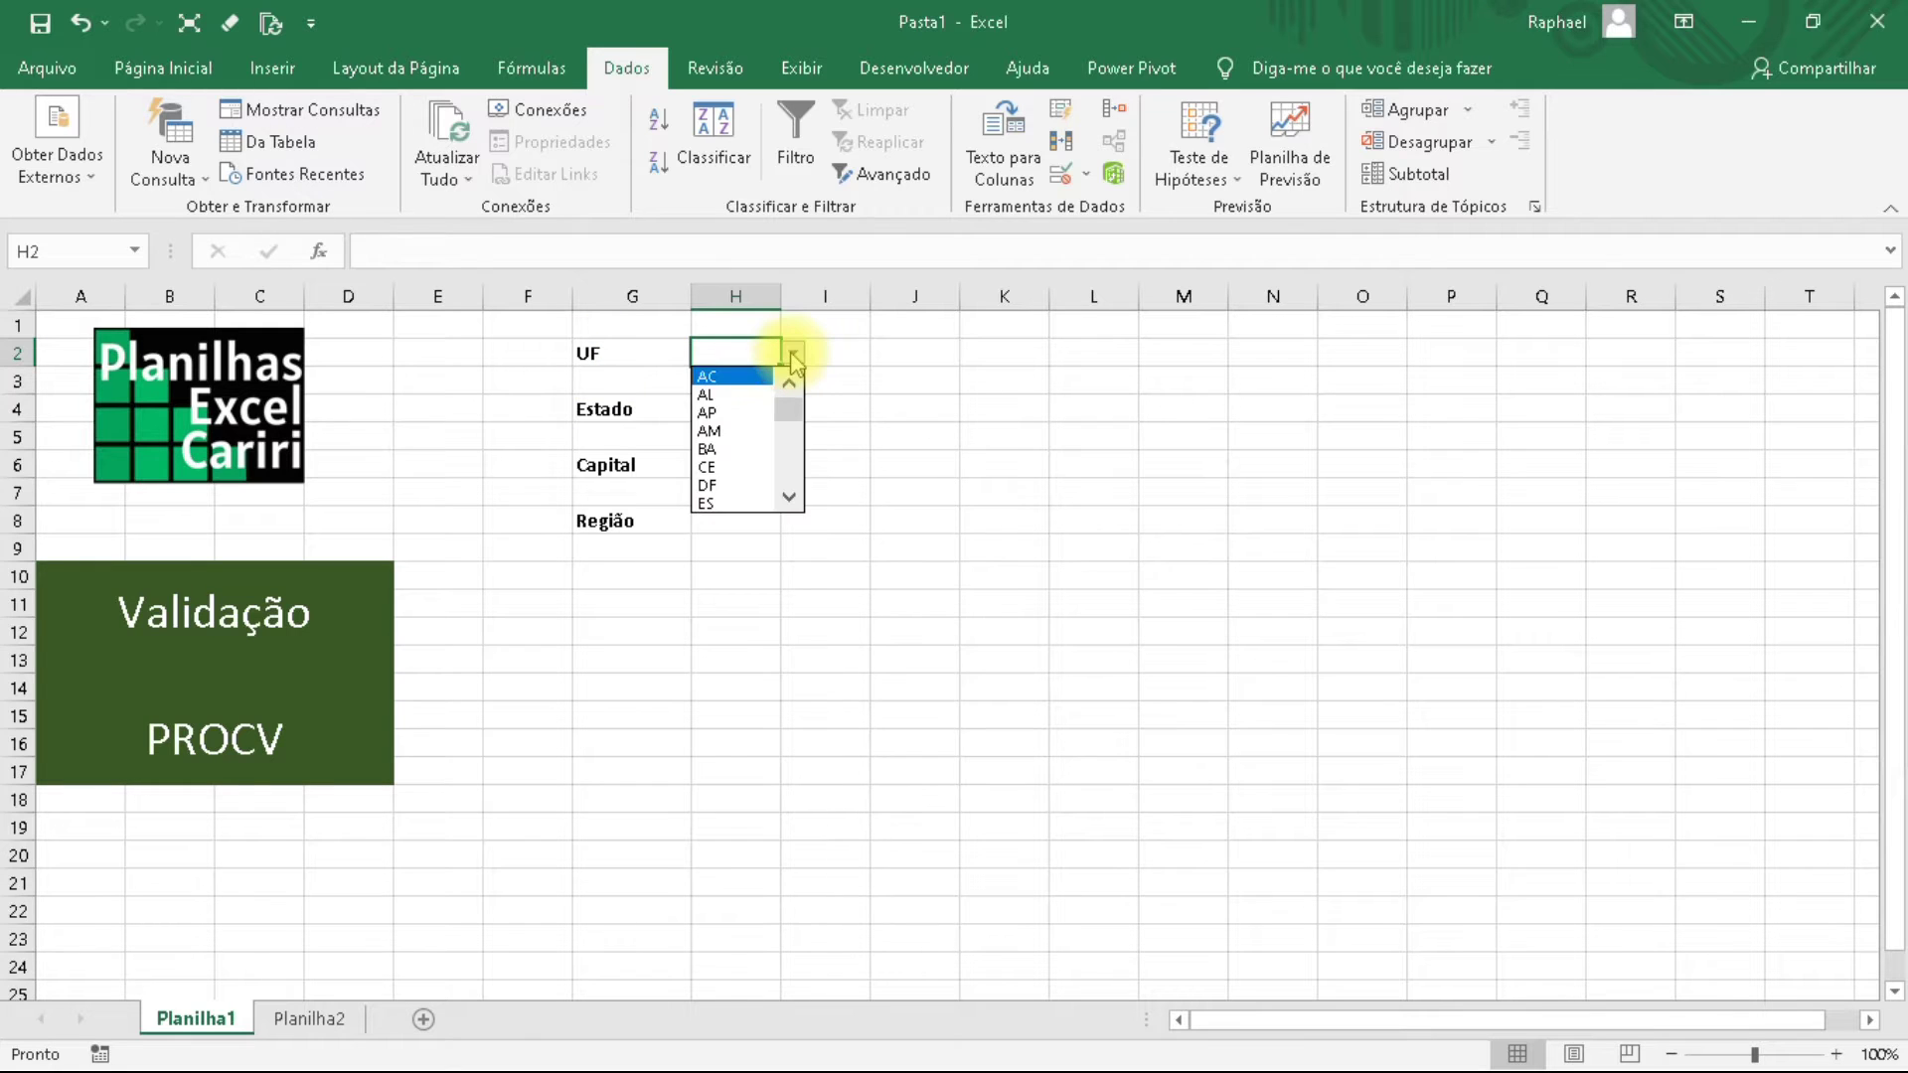
pyautogui.moveTo(792, 390)
pyautogui.mouseDown()
pyautogui.moveTo(795, 479)
pyautogui.moveTo(798, 412)
pyautogui.mouseUp()
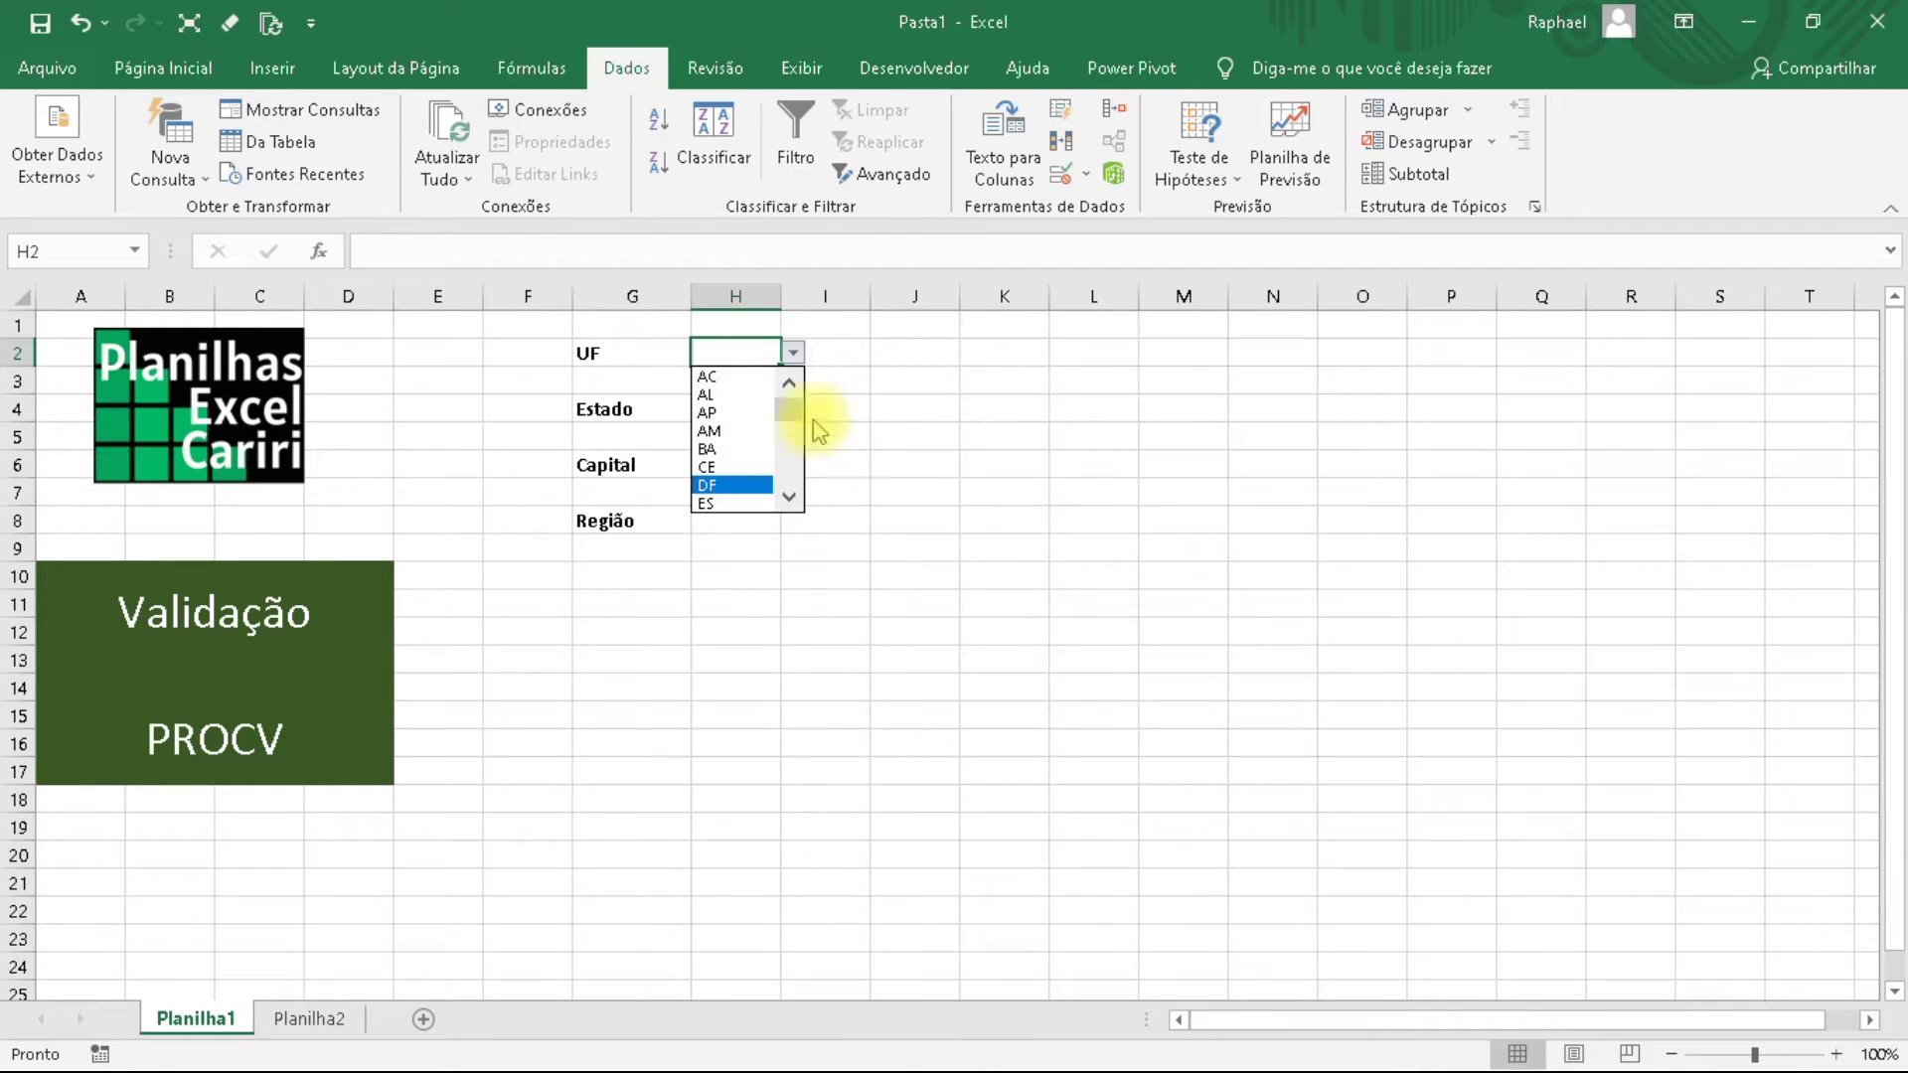
pyautogui.click(793, 353)
pyautogui.click(793, 353)
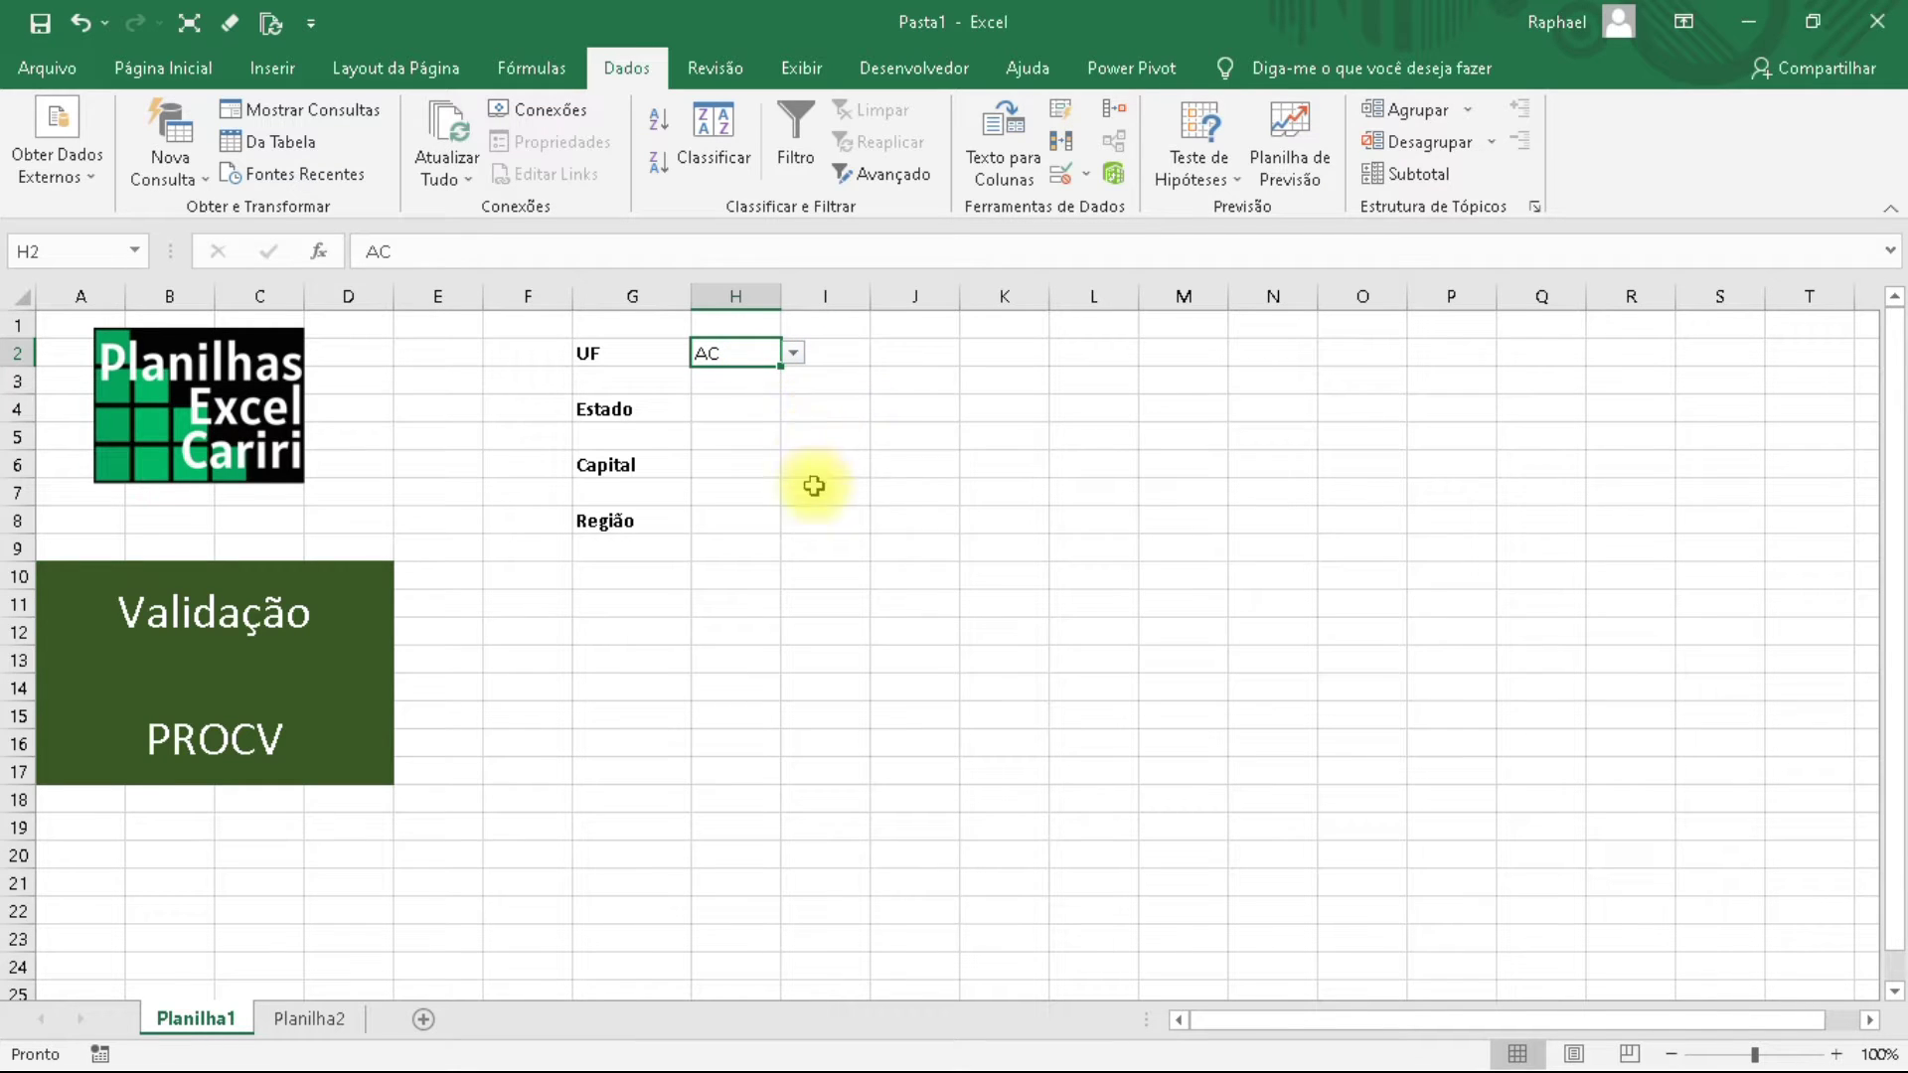
# Set the data validation of cell G11 to allow a list.
pyautogui.click(740, 606)
pyautogui.click(666, 608)
pyautogui.click(724, 609)
pyautogui.click(651, 608)
pyautogui.click(1064, 179)
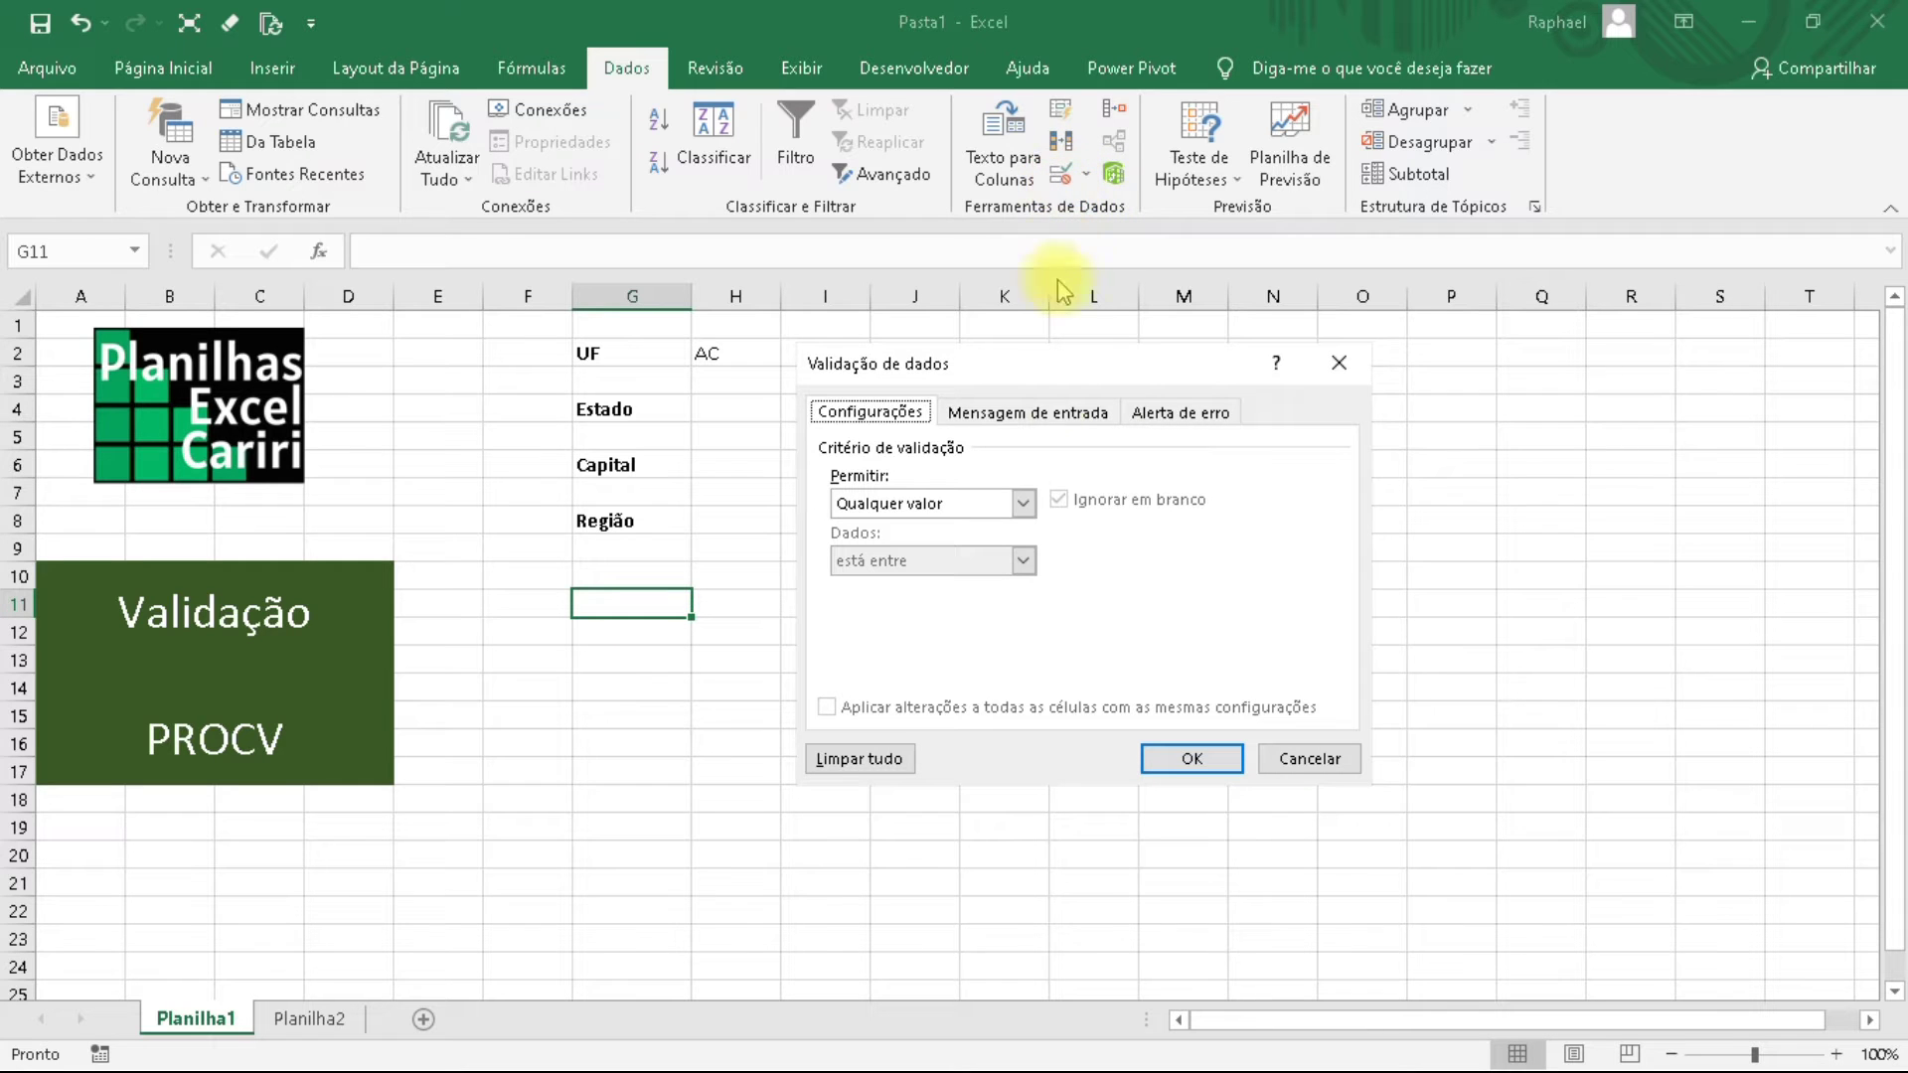
pyautogui.click(1023, 504)
pyautogui.click(884, 584)
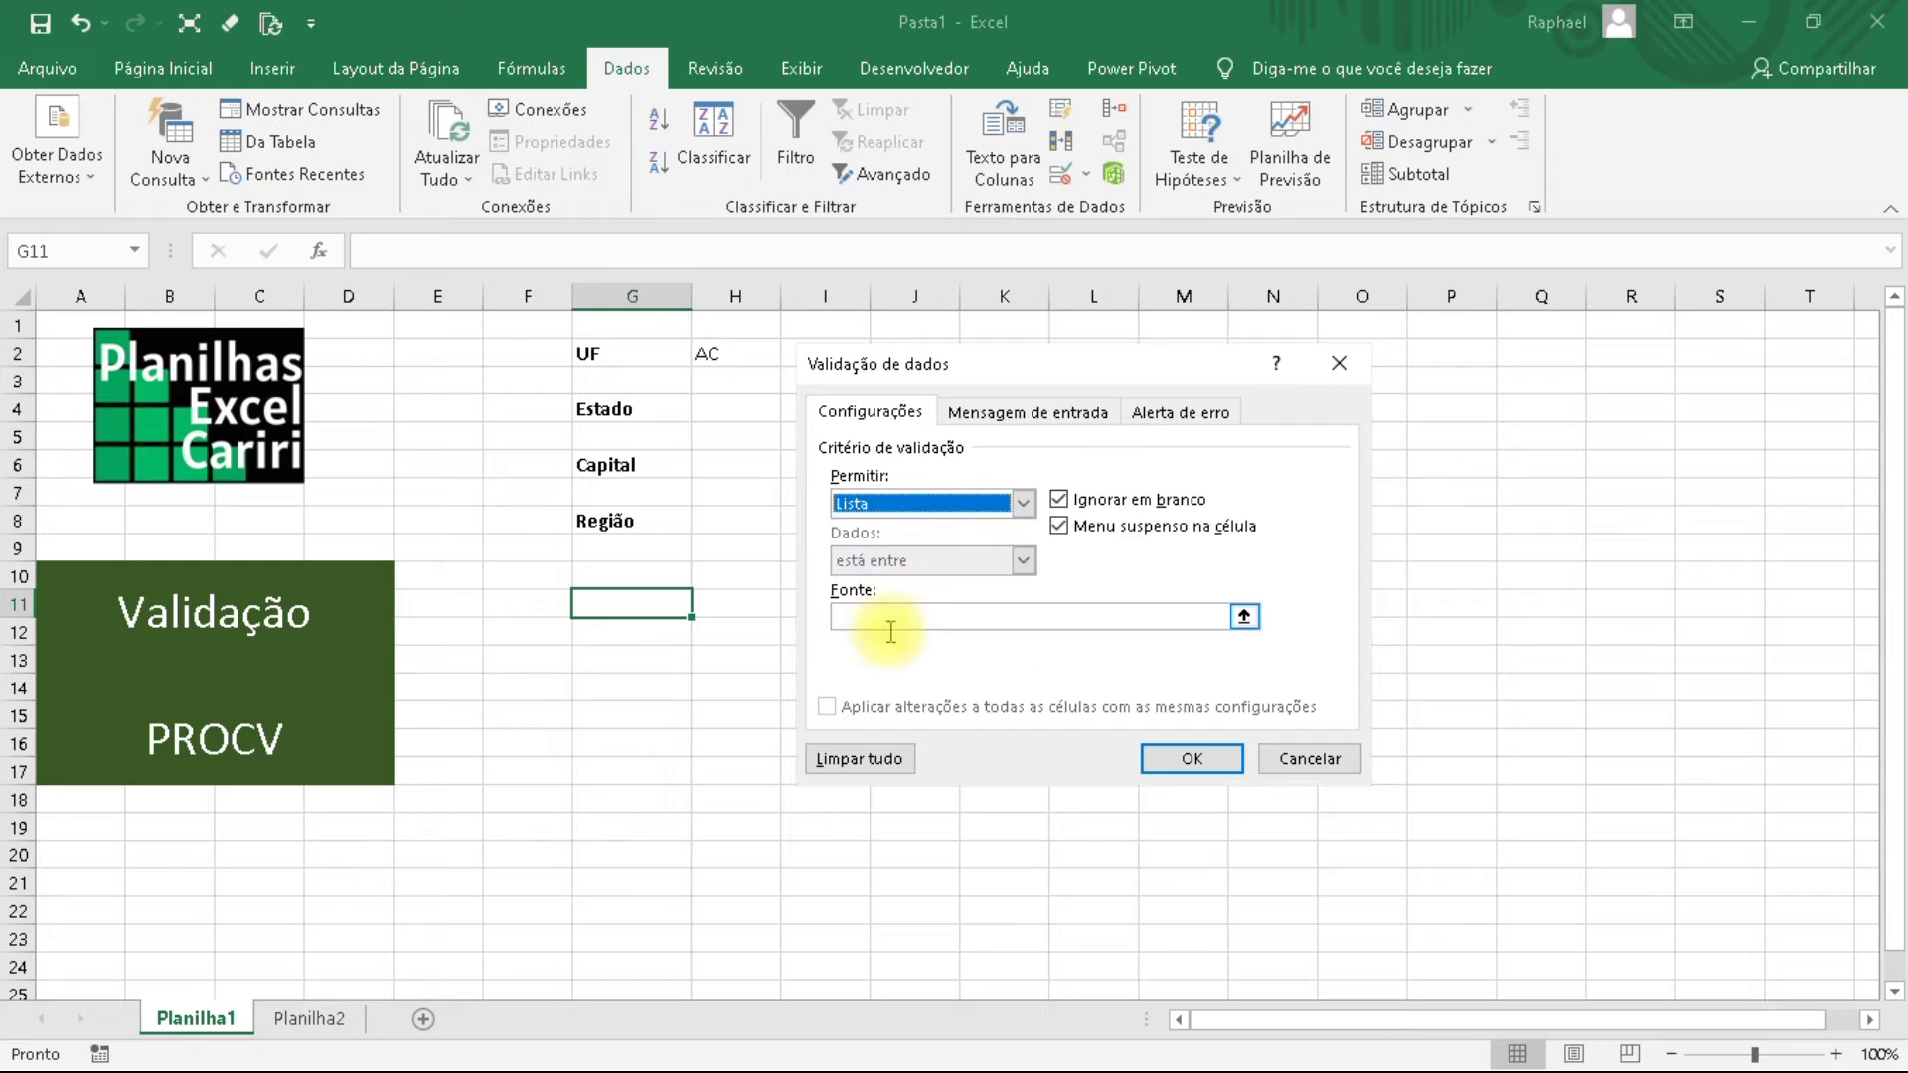
# Enter Sim;Não as the list source for cell G11's validation.
pyautogui.click(890, 617)
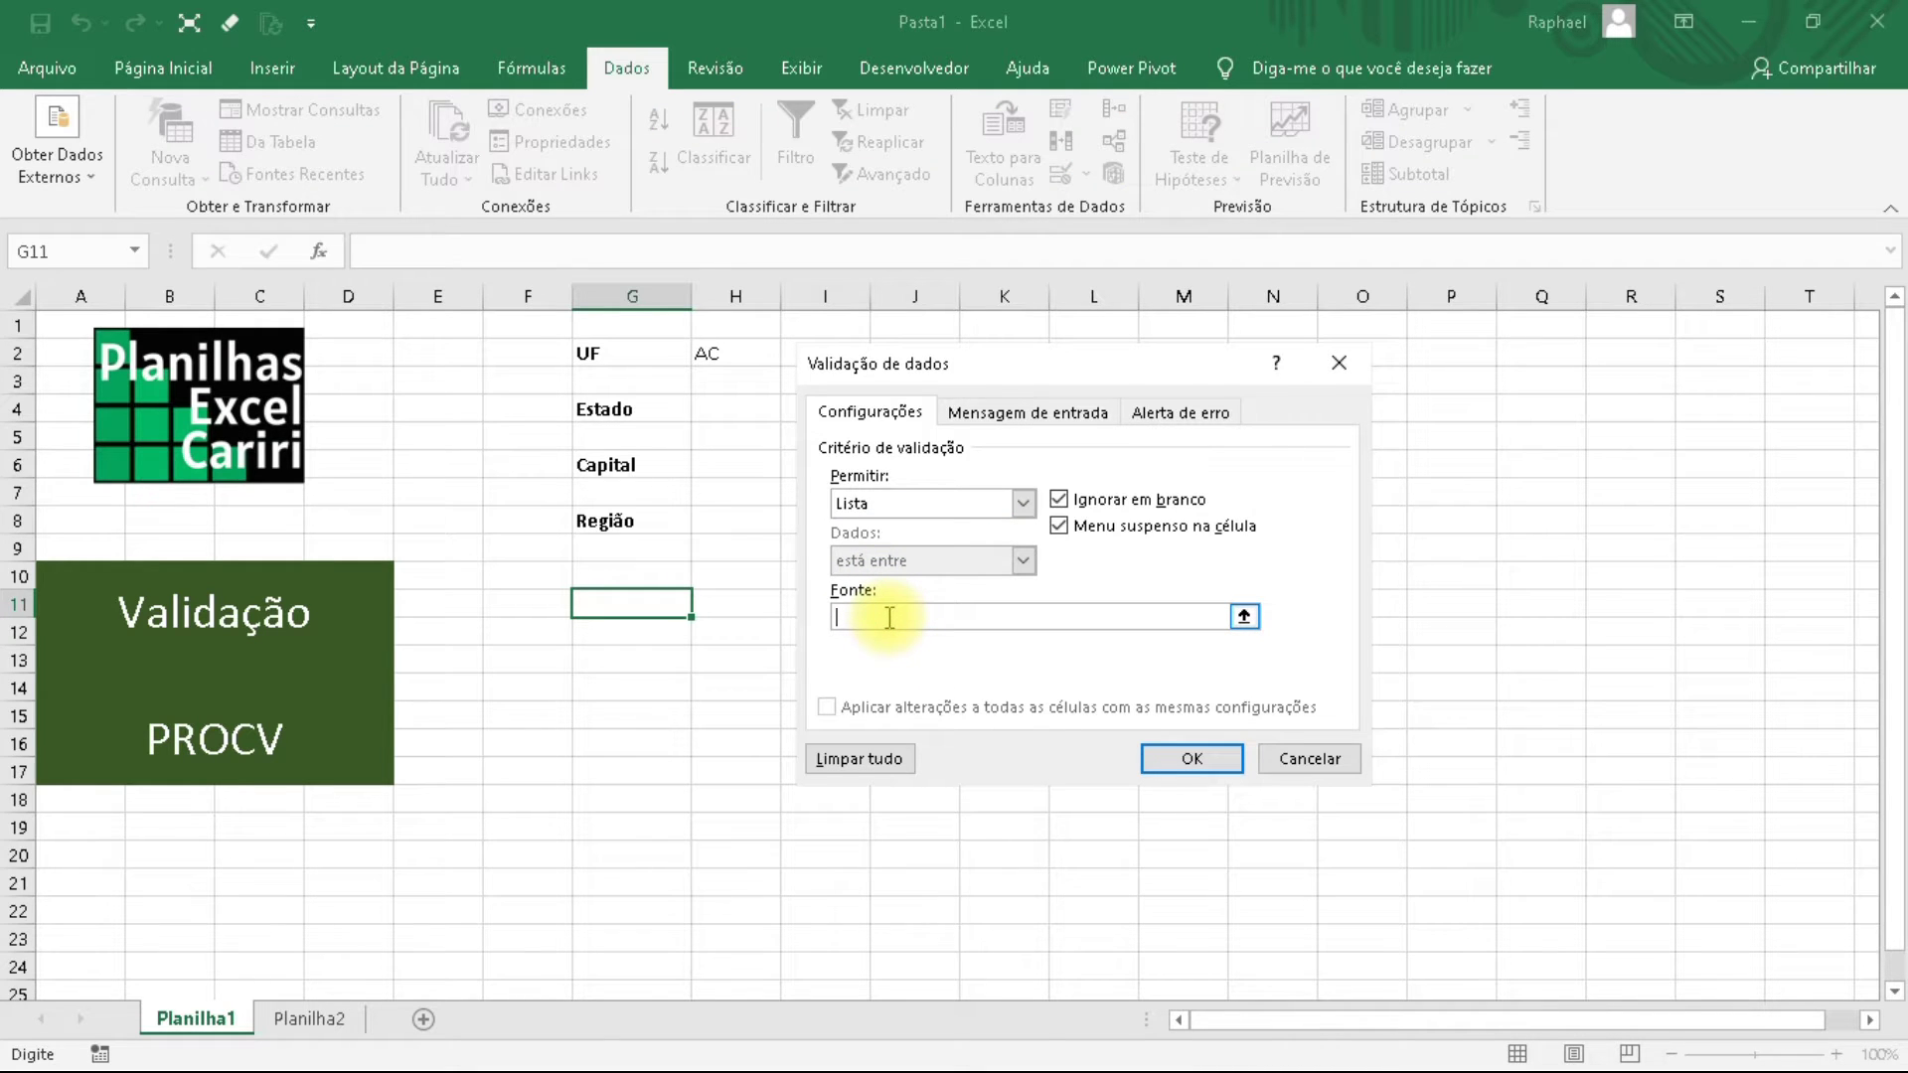
pyautogui.write('Sim')
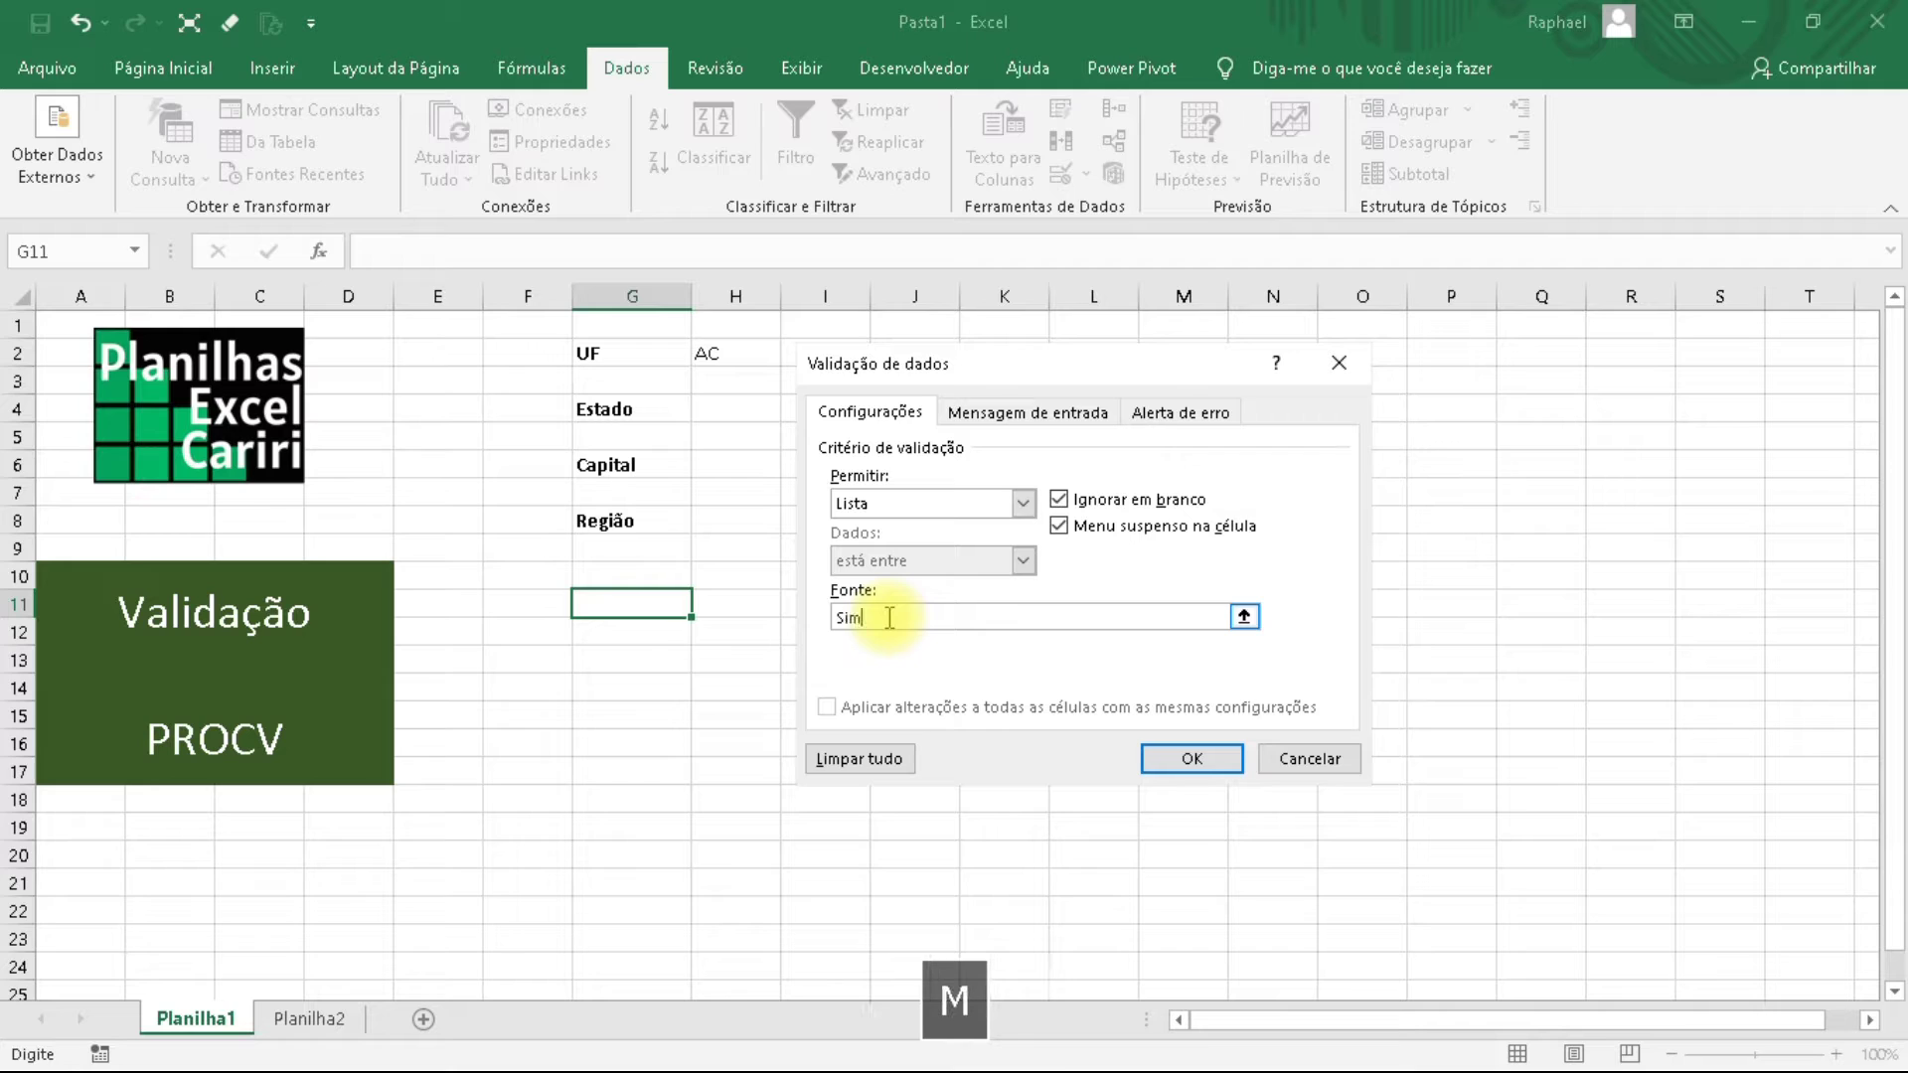
pyautogui.write(';')
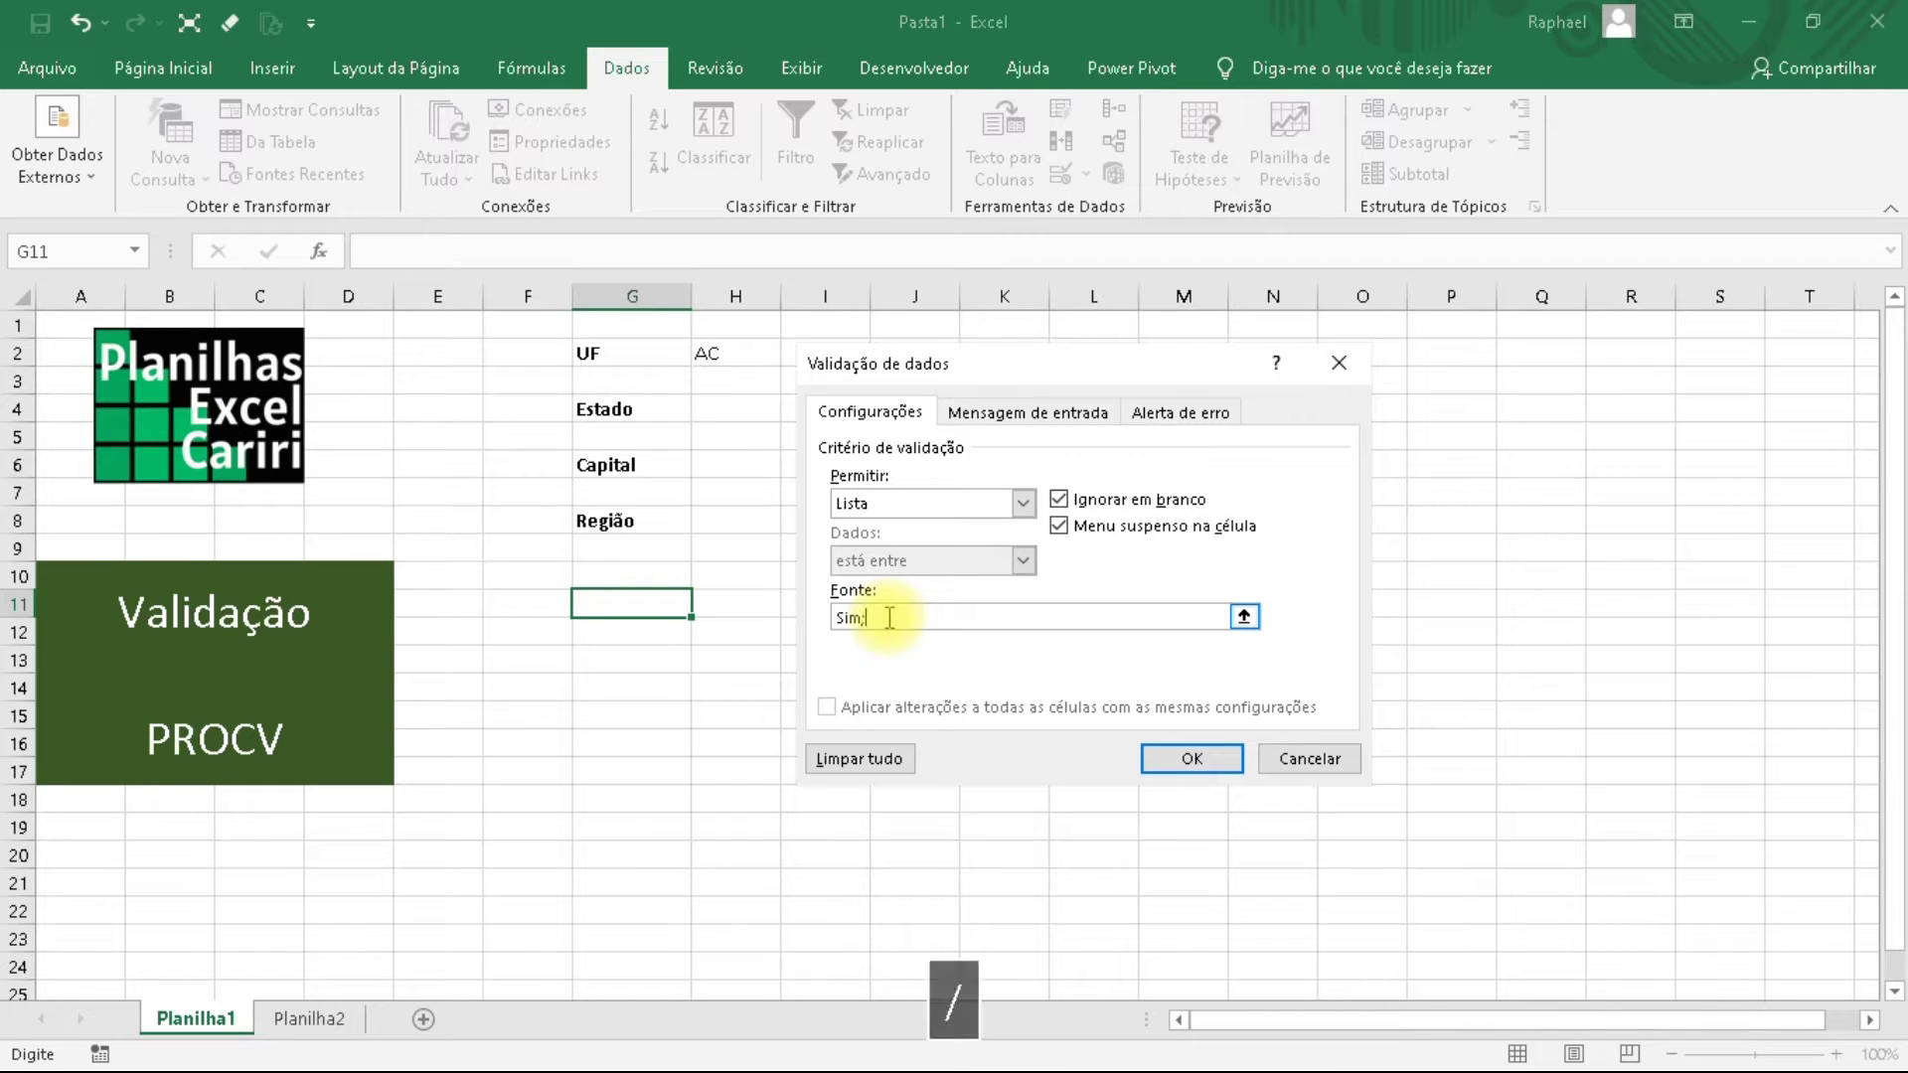
pyautogui.write('N')
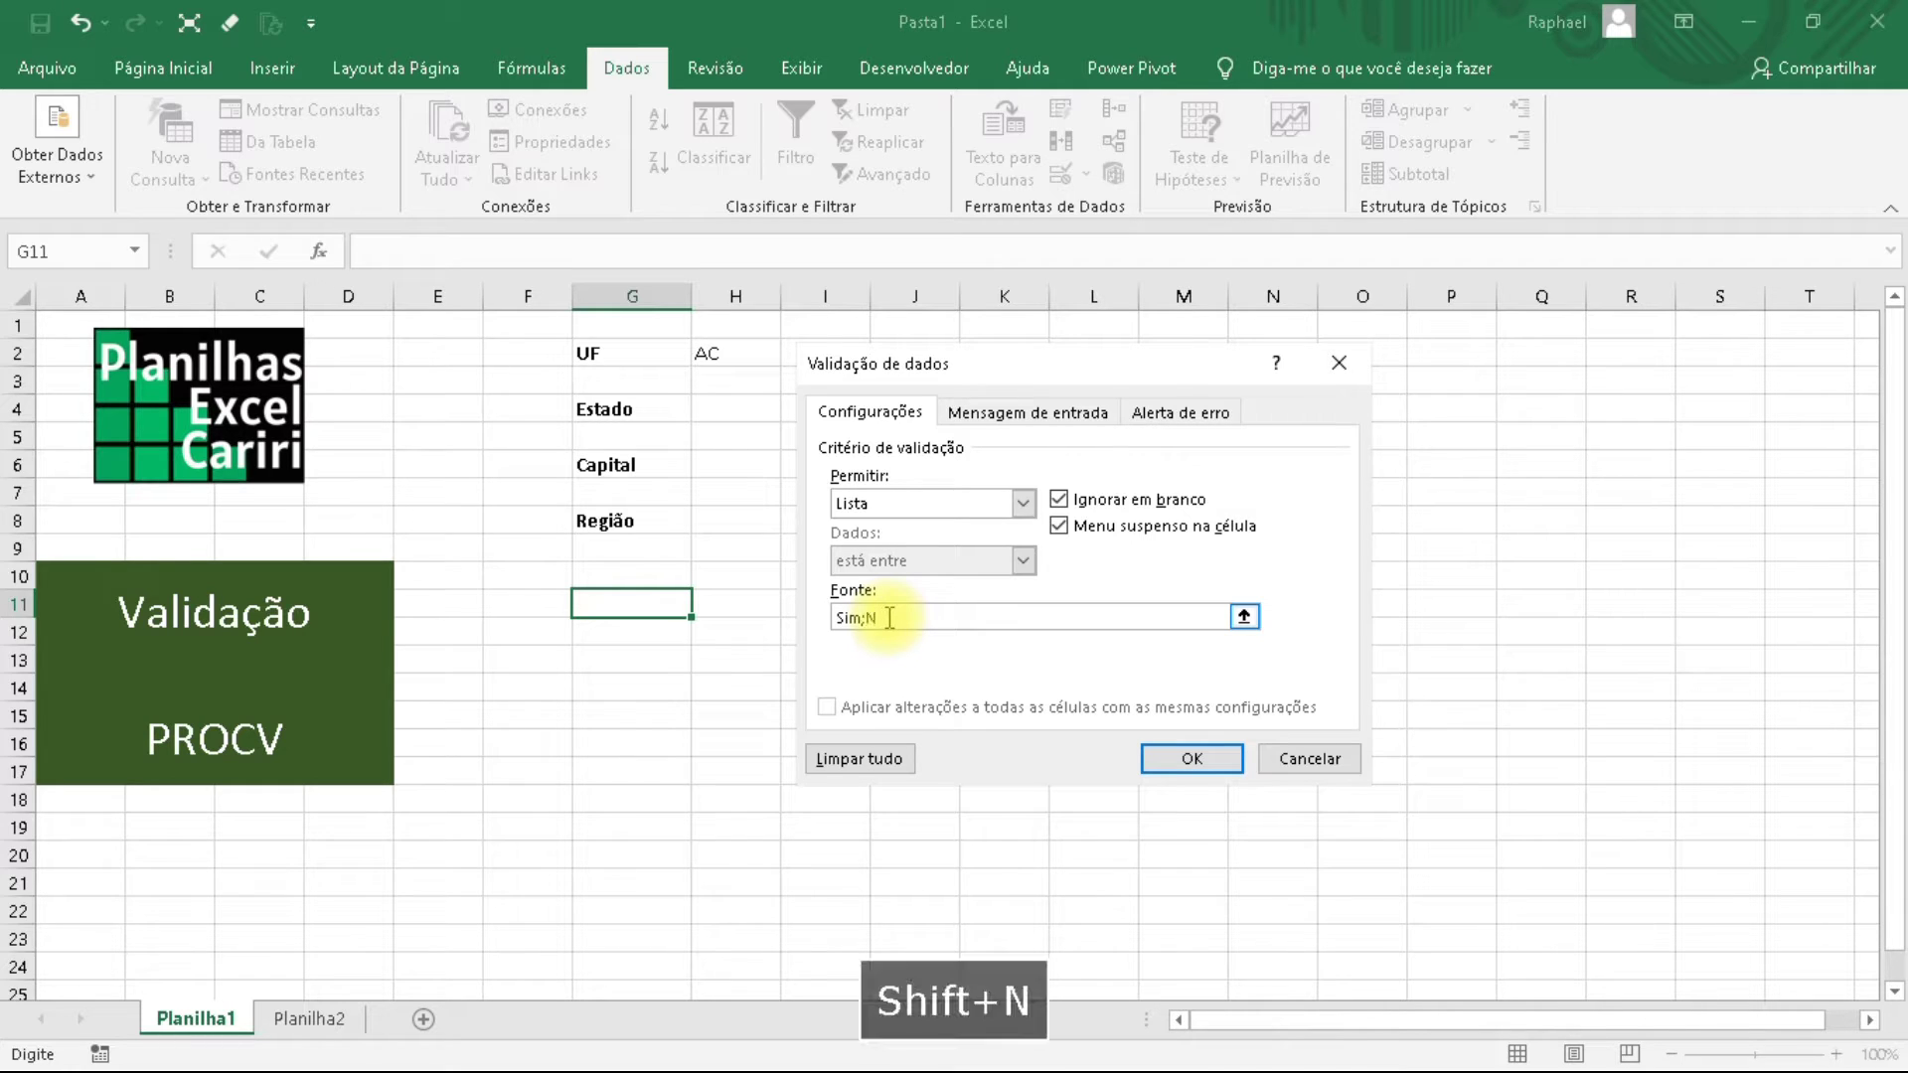
pyautogui.write('ão')
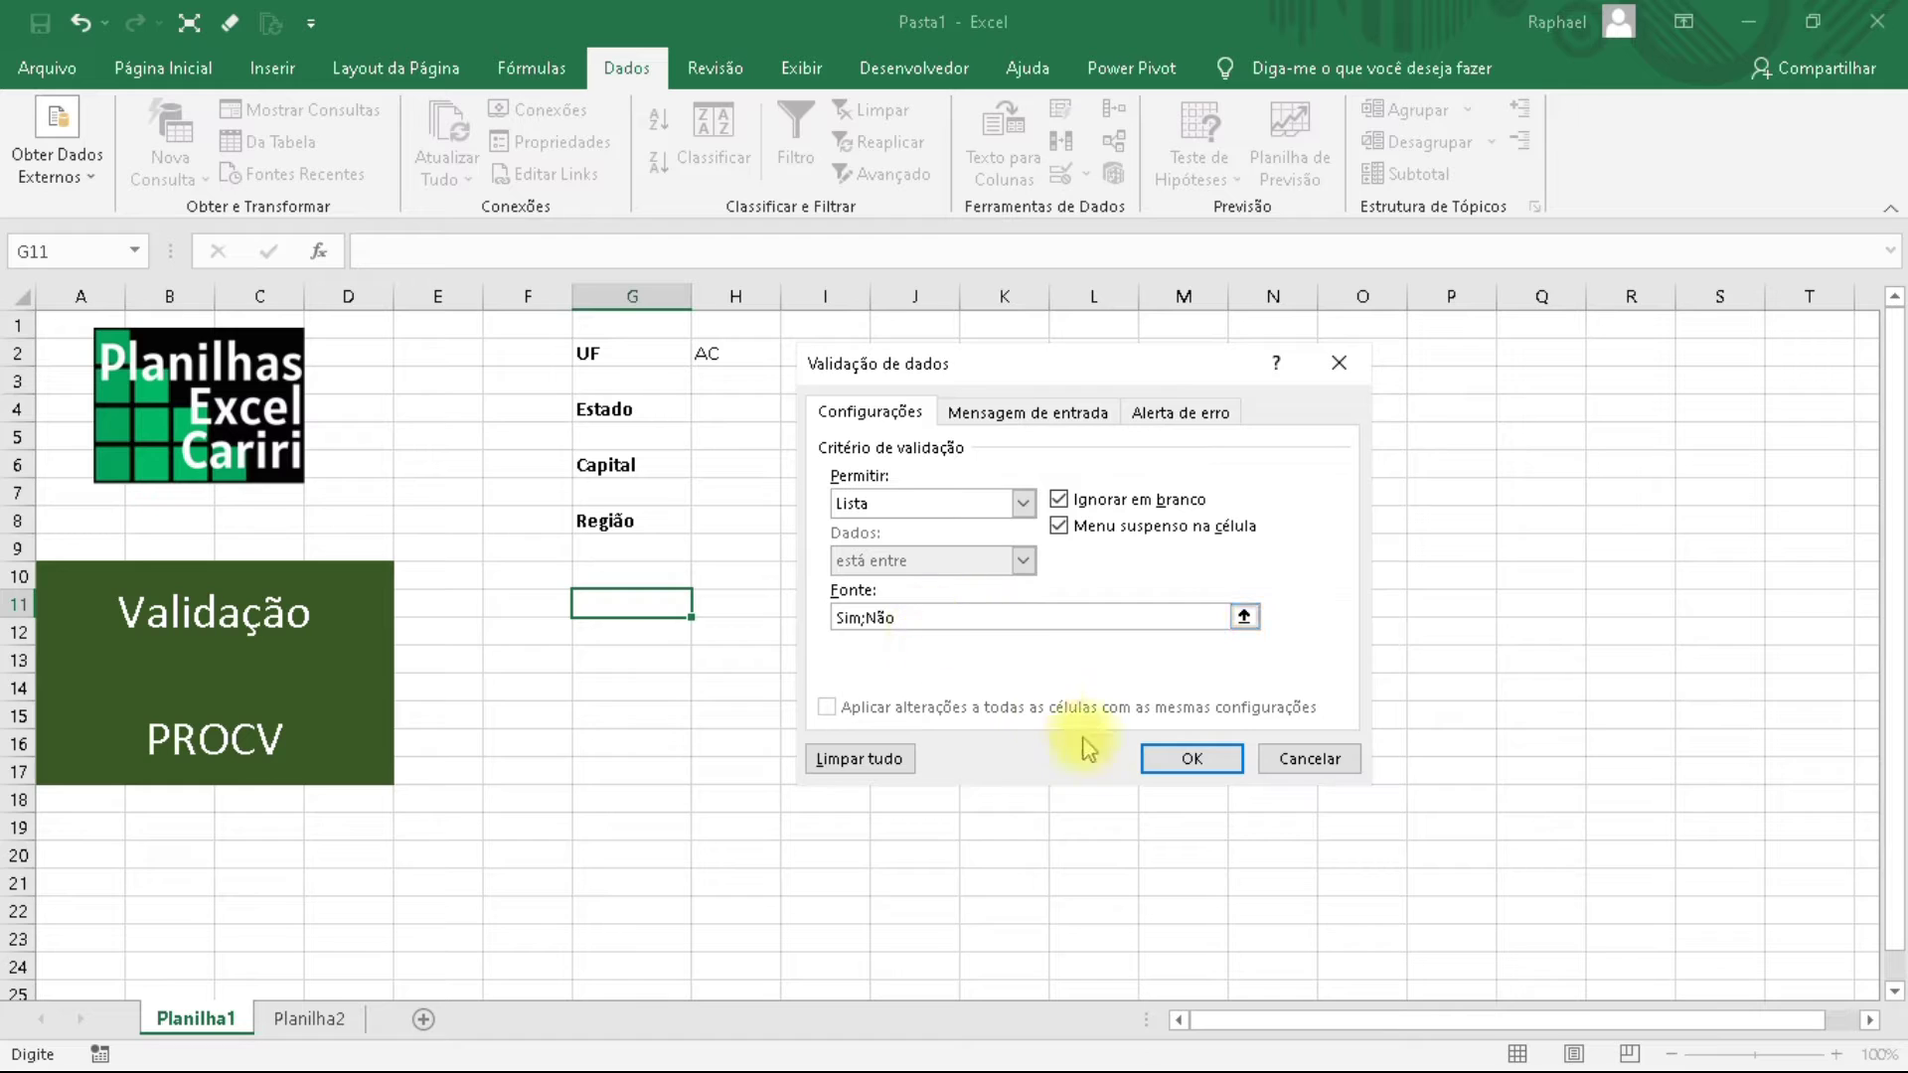
# Give cell G11's validation an input message titled Teste with the text "Você acaba de entrar na célula".
pyautogui.click(1007, 423)
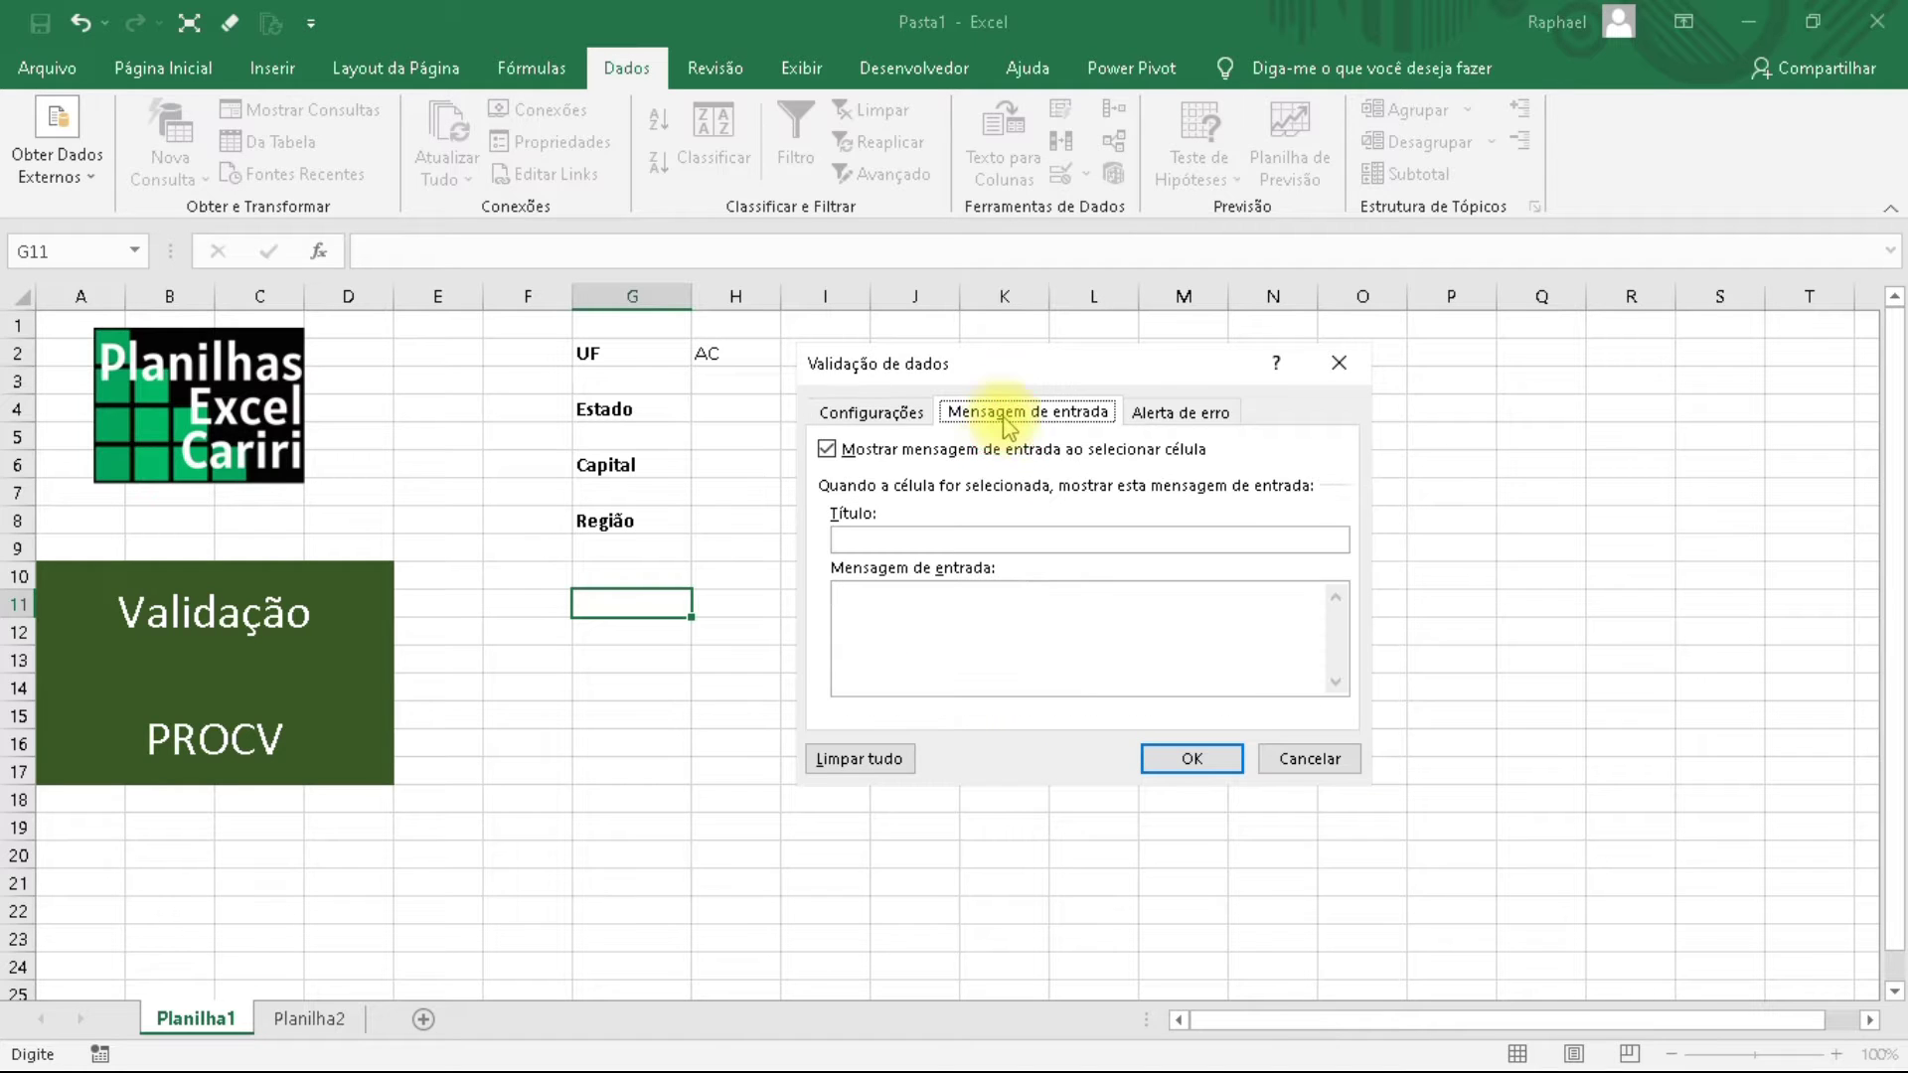
pyautogui.click(898, 534)
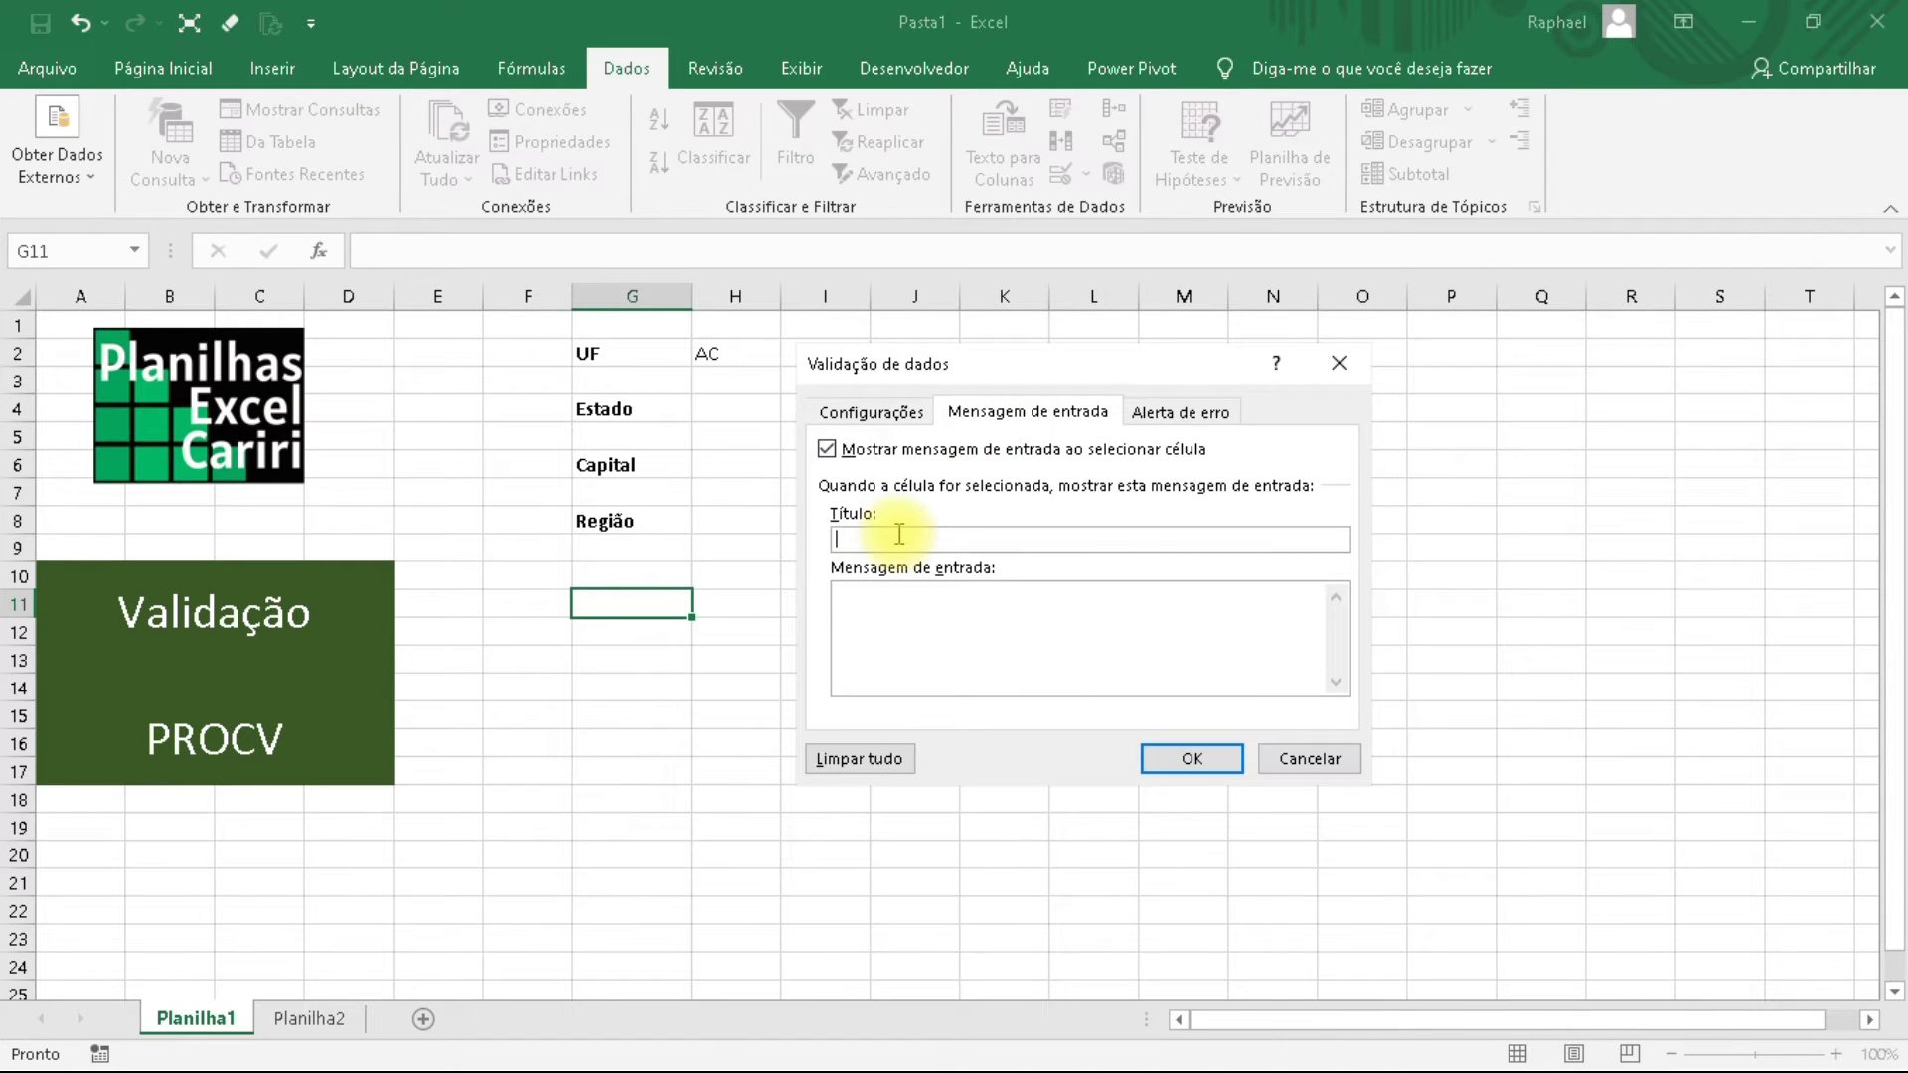
pyautogui.write('Teste')
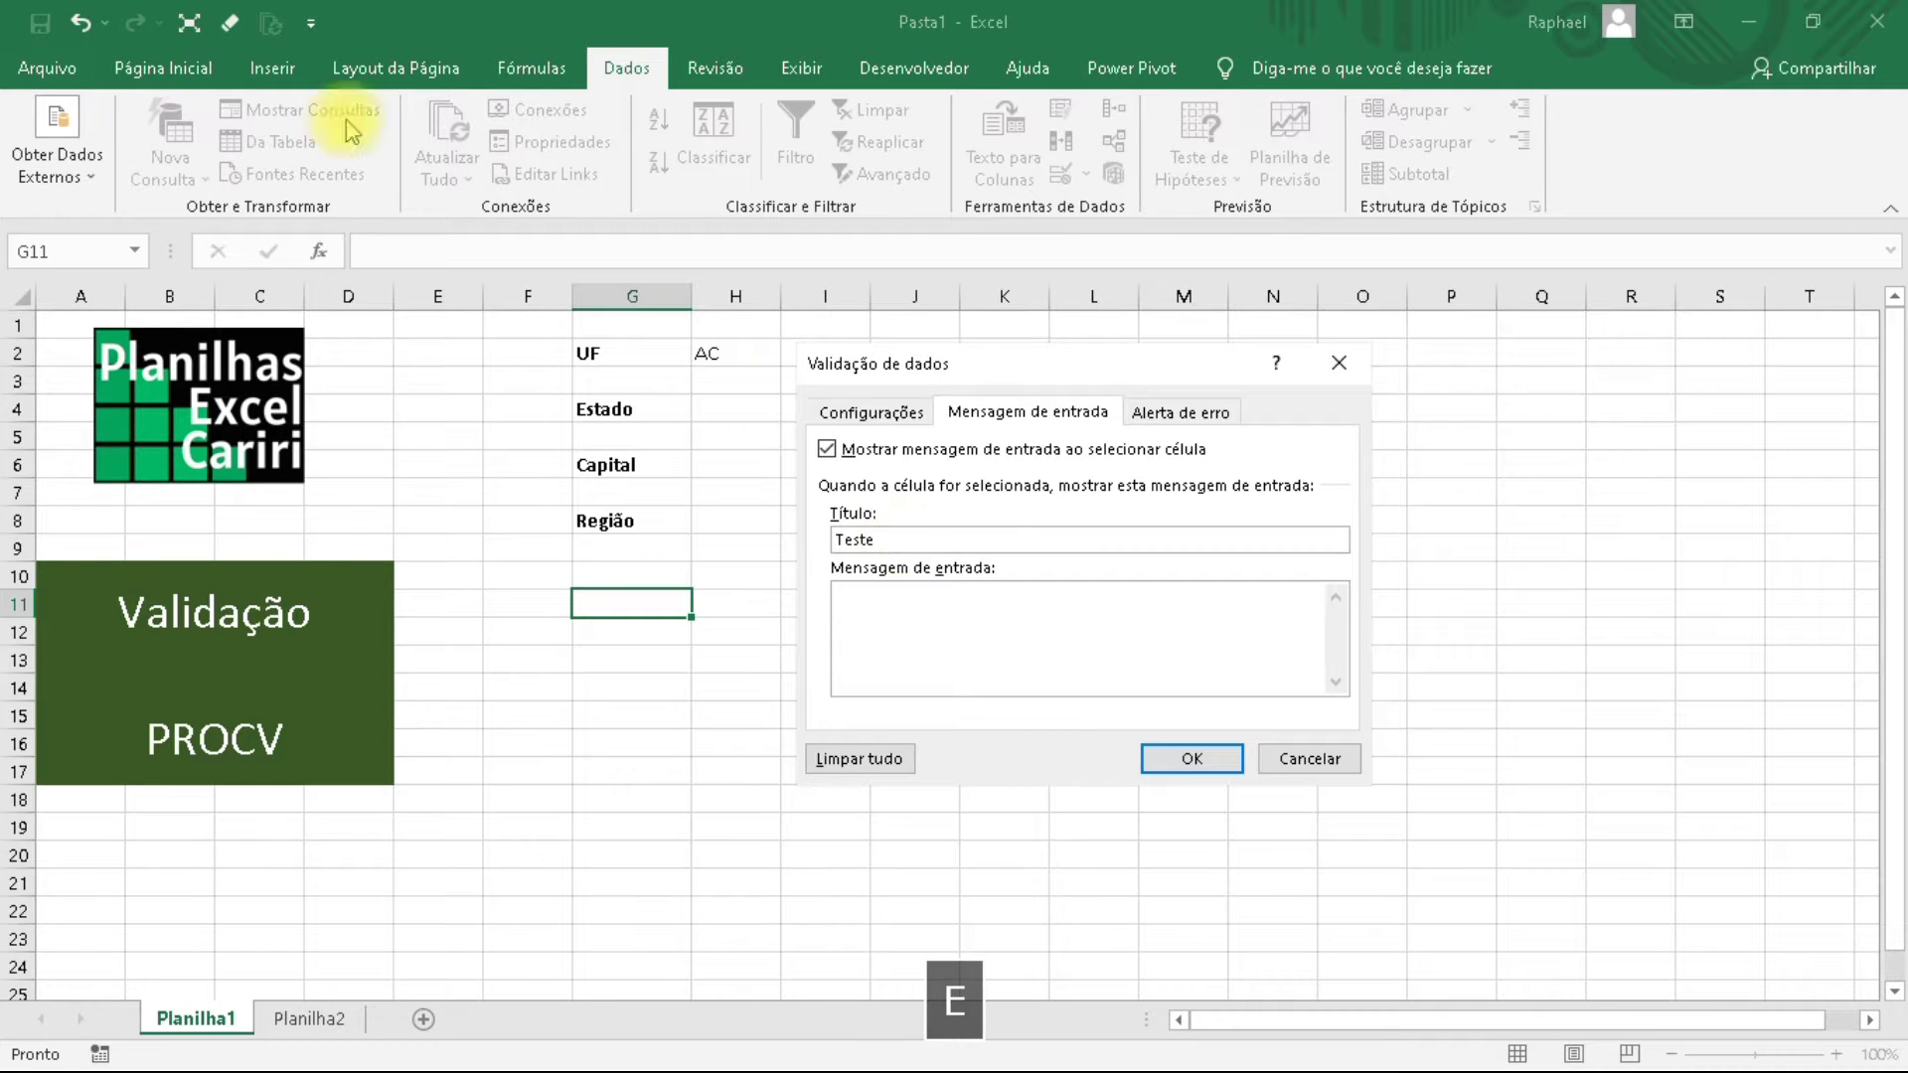
pyautogui.click(923, 606)
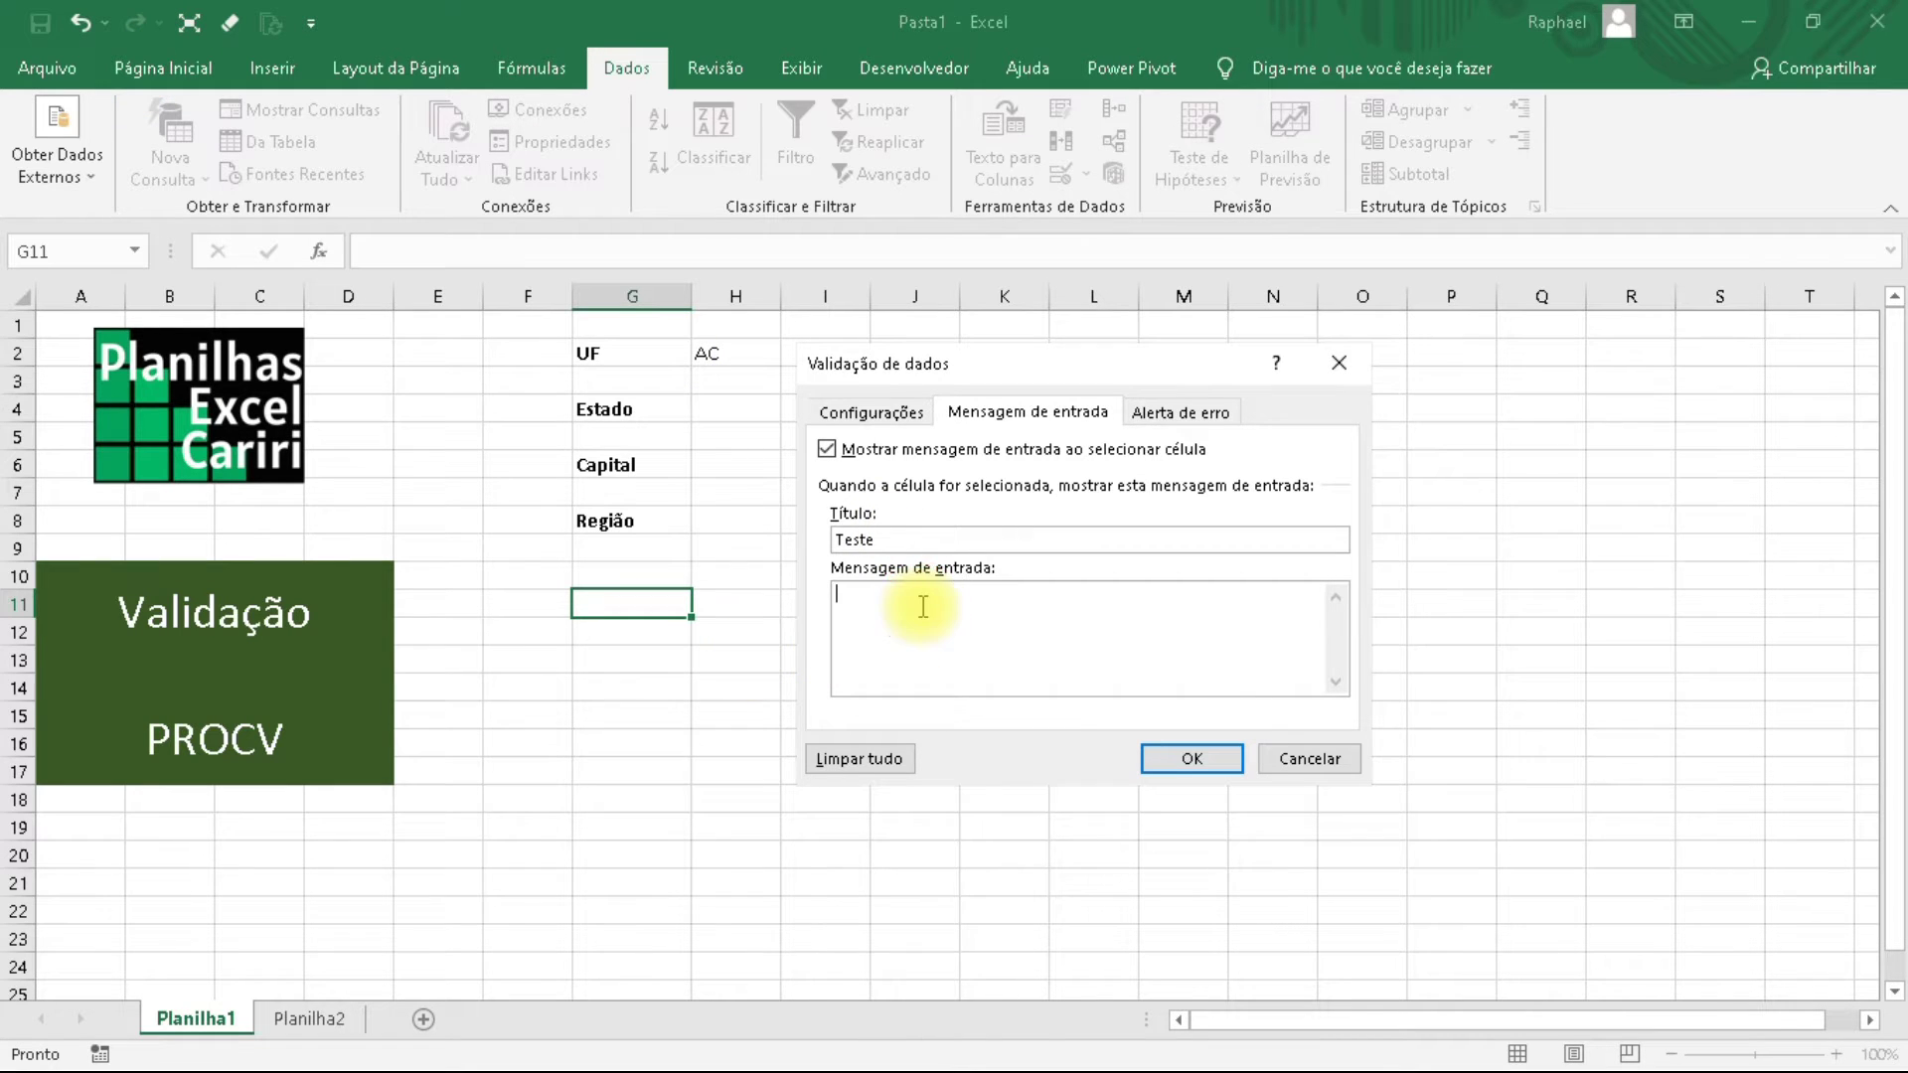
pyautogui.write('Voc')
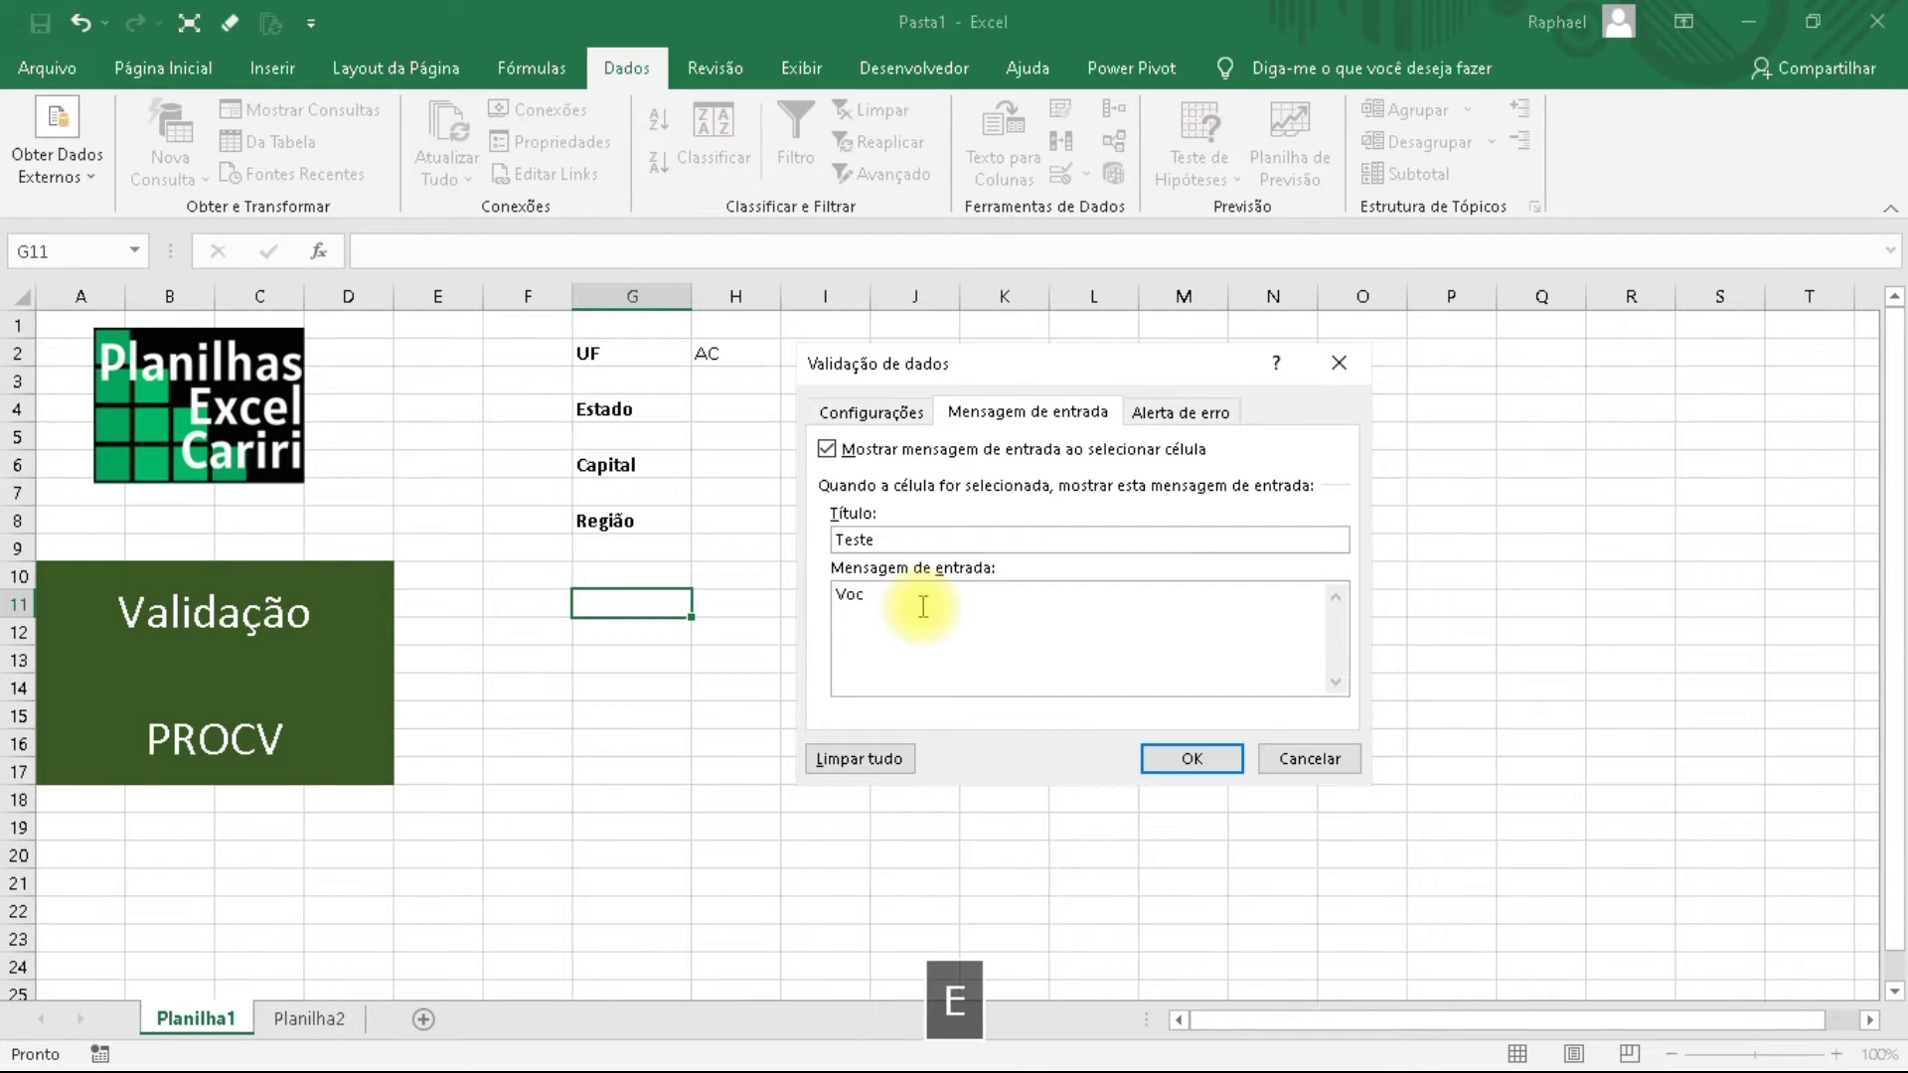
pyautogui.write('ê acaba de entra')
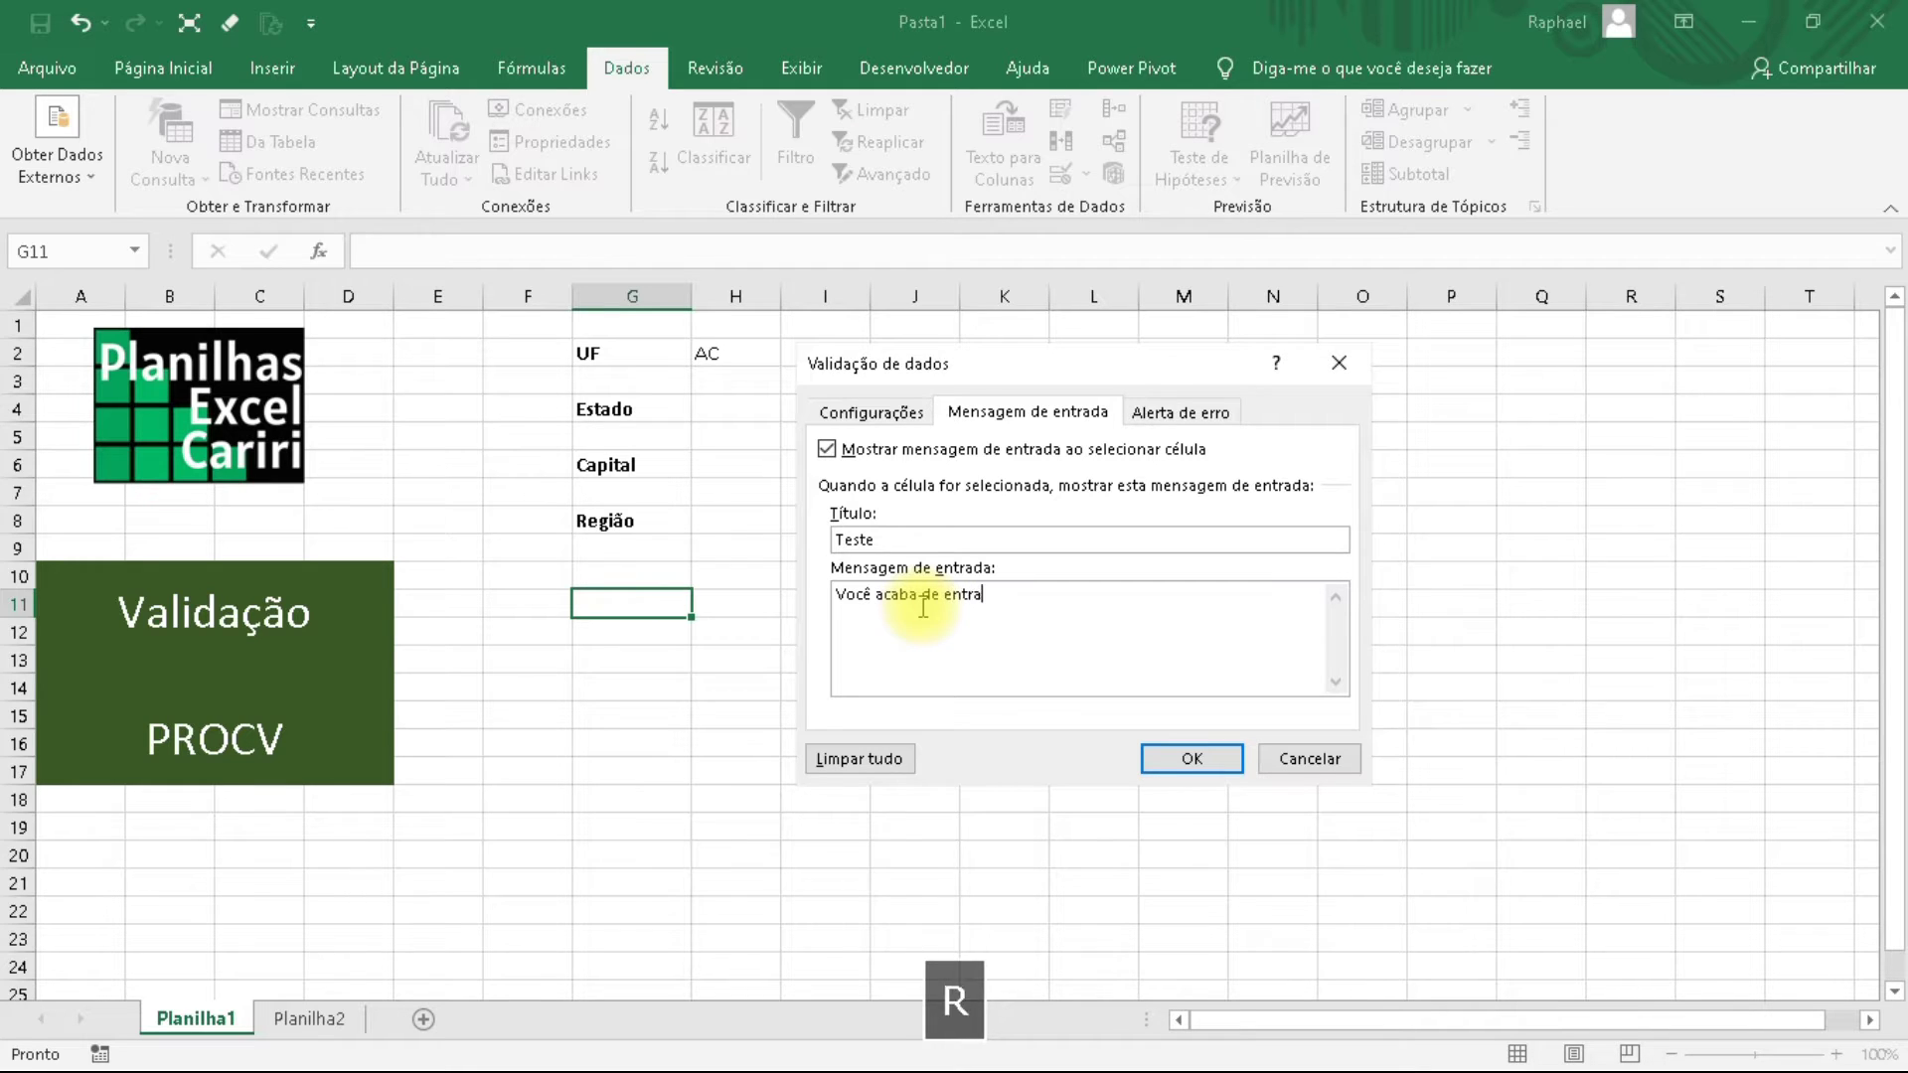
pyautogui.write('r ')
pyautogui.write('n')
pyautogui.write('a ')
pyautogui.write('ce')
pyautogui.write('lula')
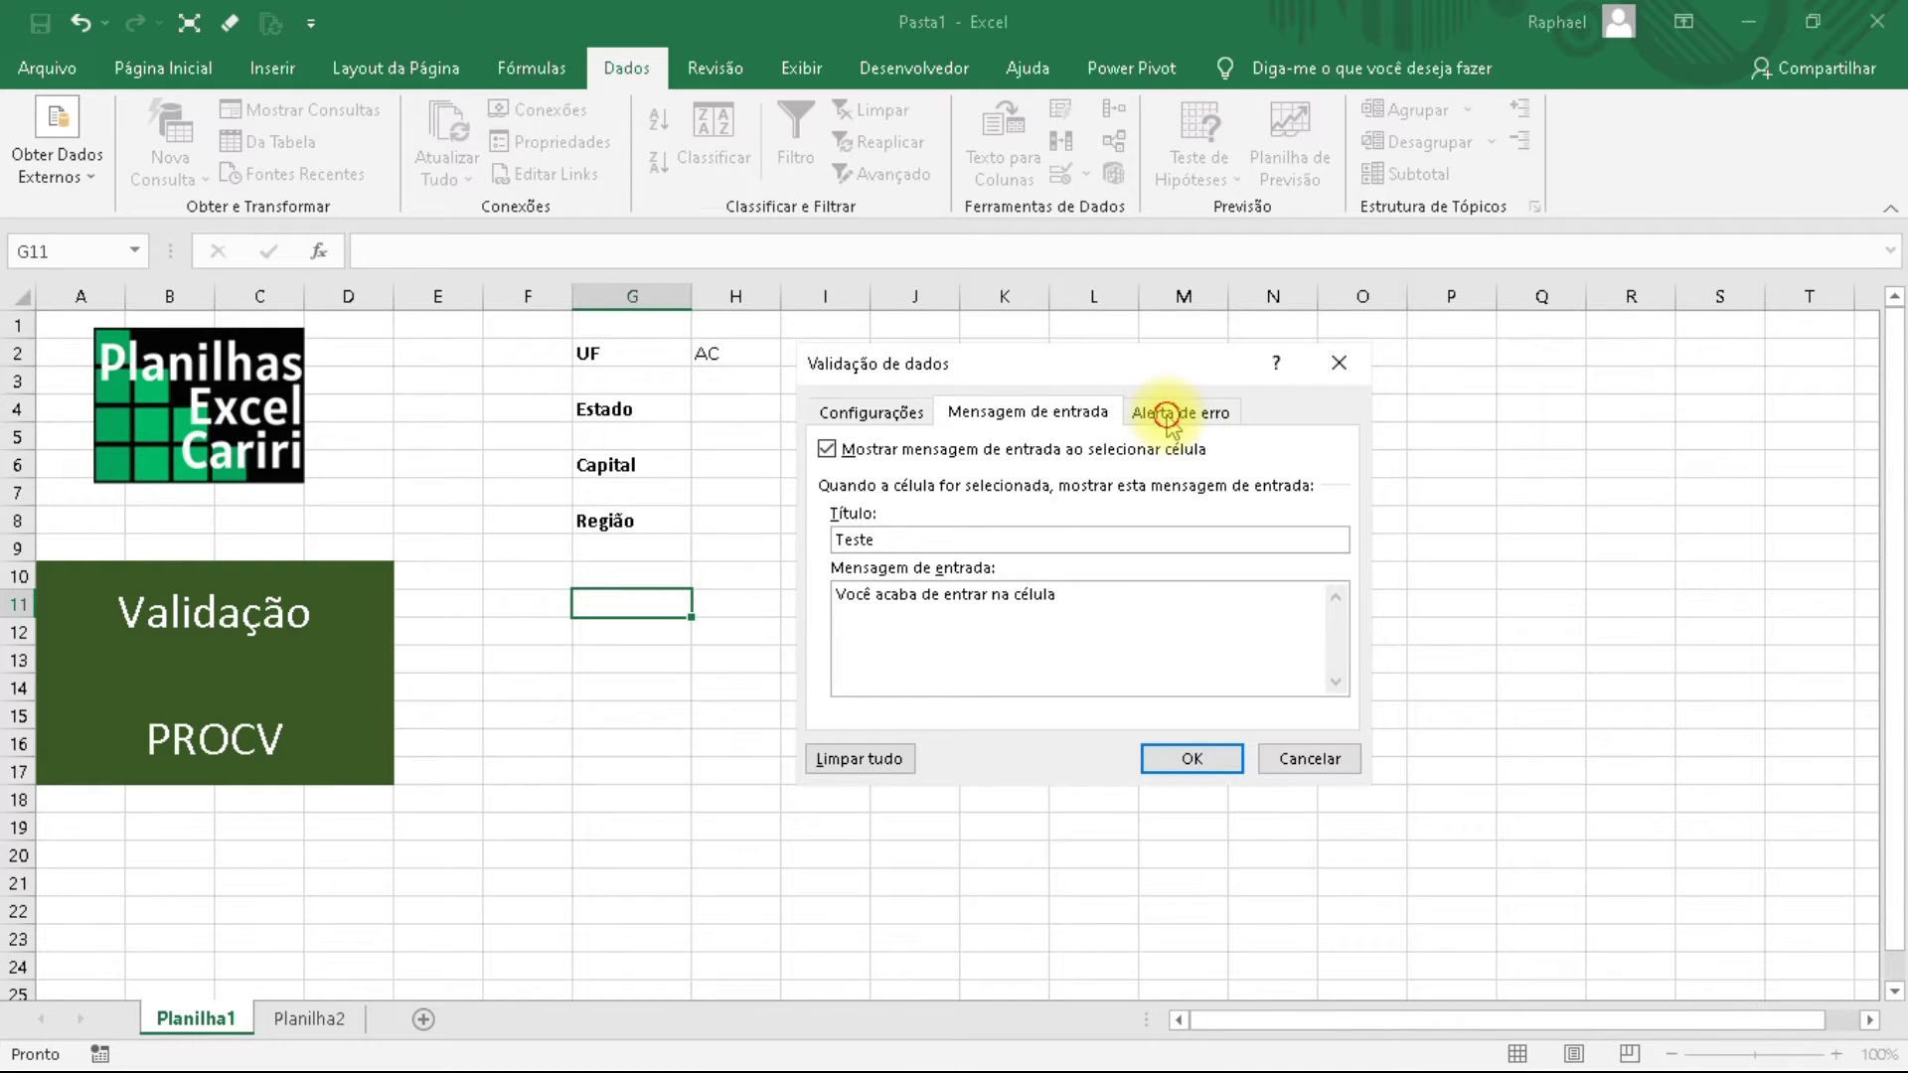
# Set the error alert of cell G11's validation to the Parar style and title it Teste.
pyautogui.click(1173, 419)
pyautogui.click(1029, 544)
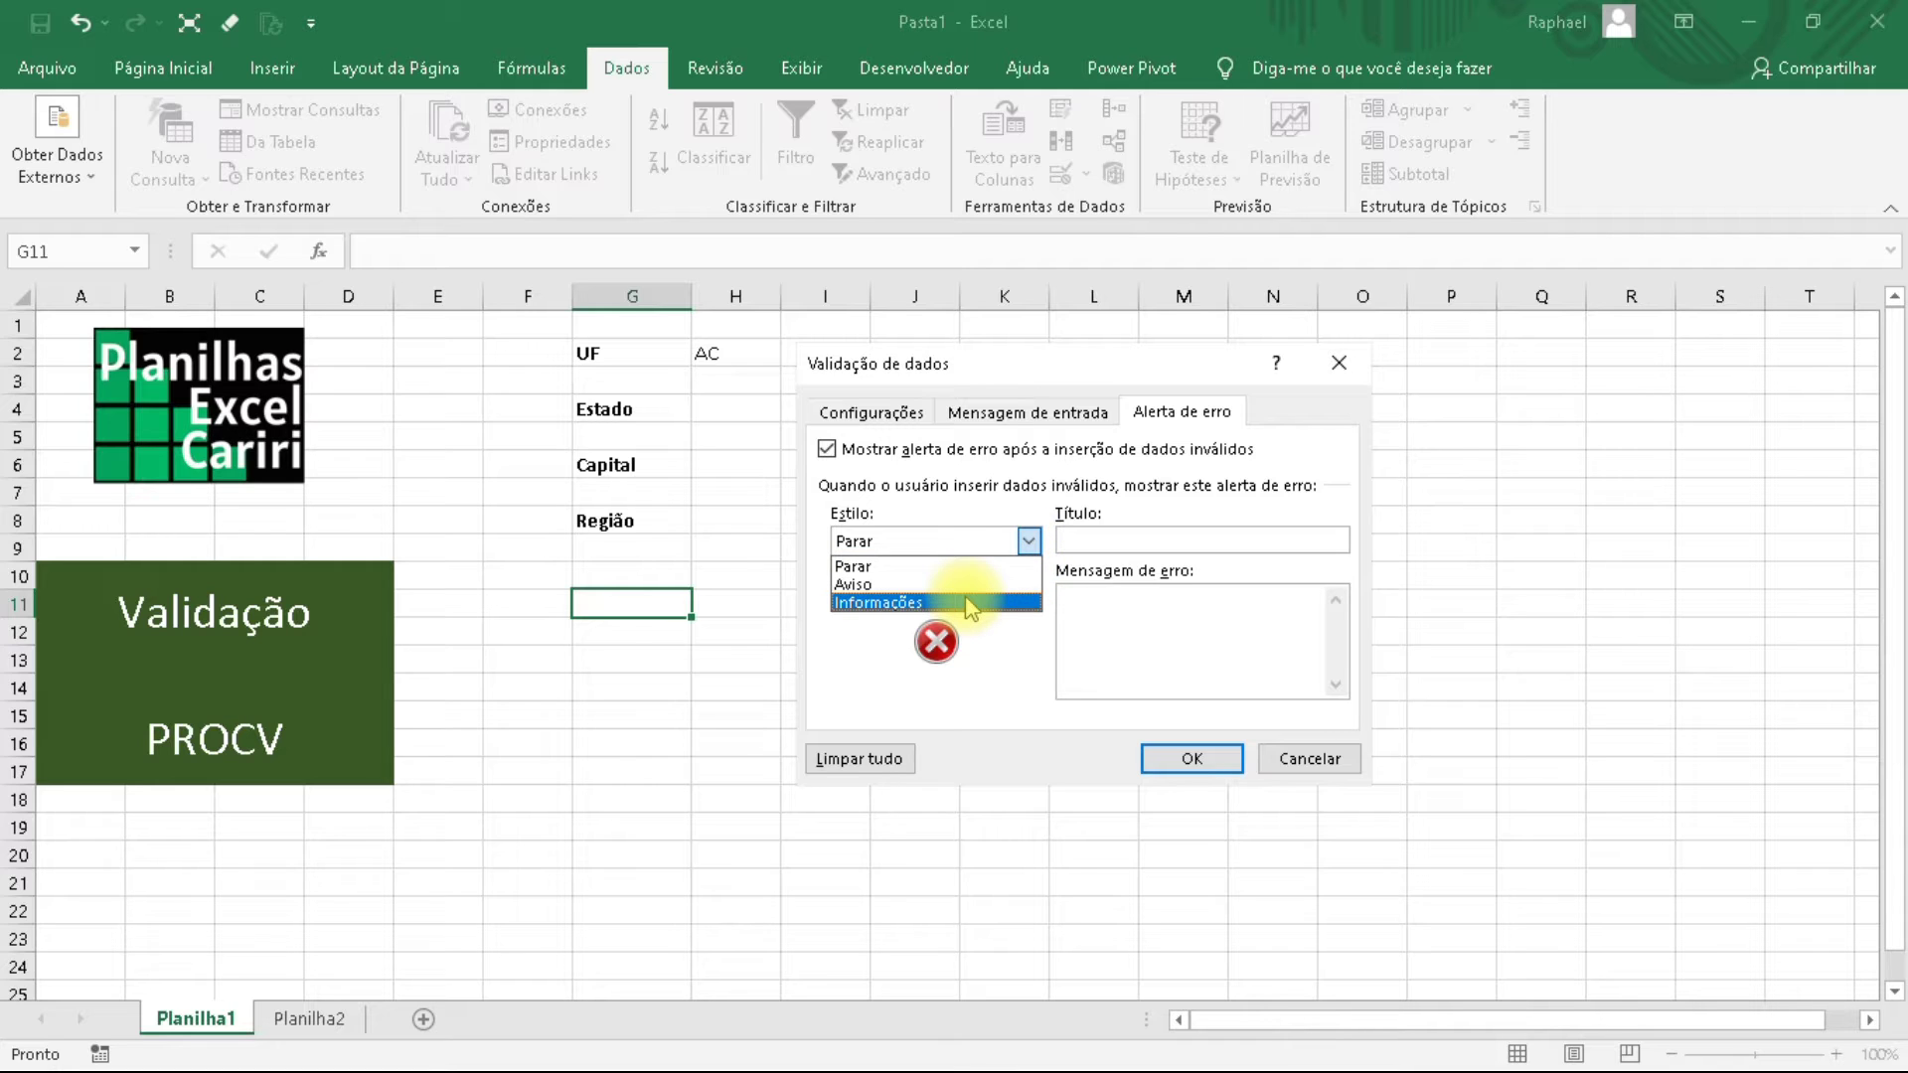
pyautogui.click(956, 565)
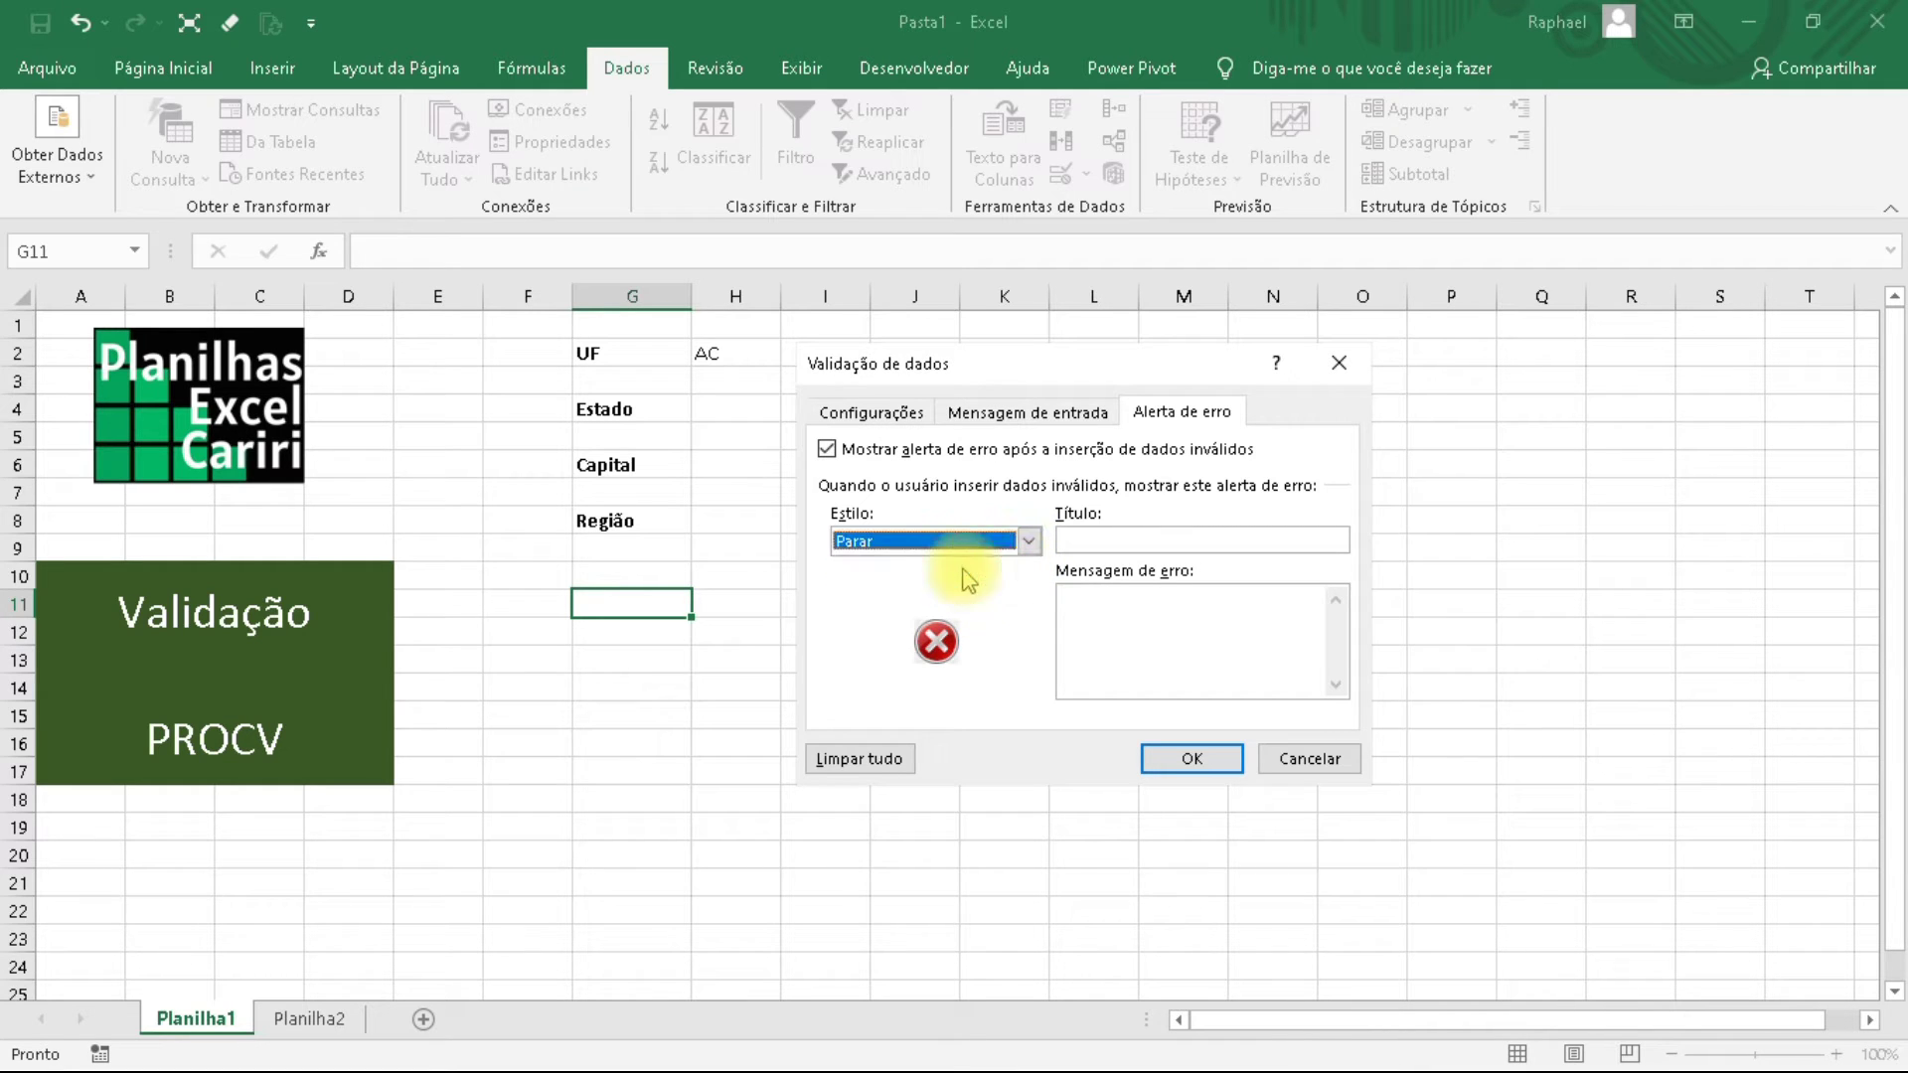
pyautogui.click(1097, 541)
pyautogui.write('Teste')
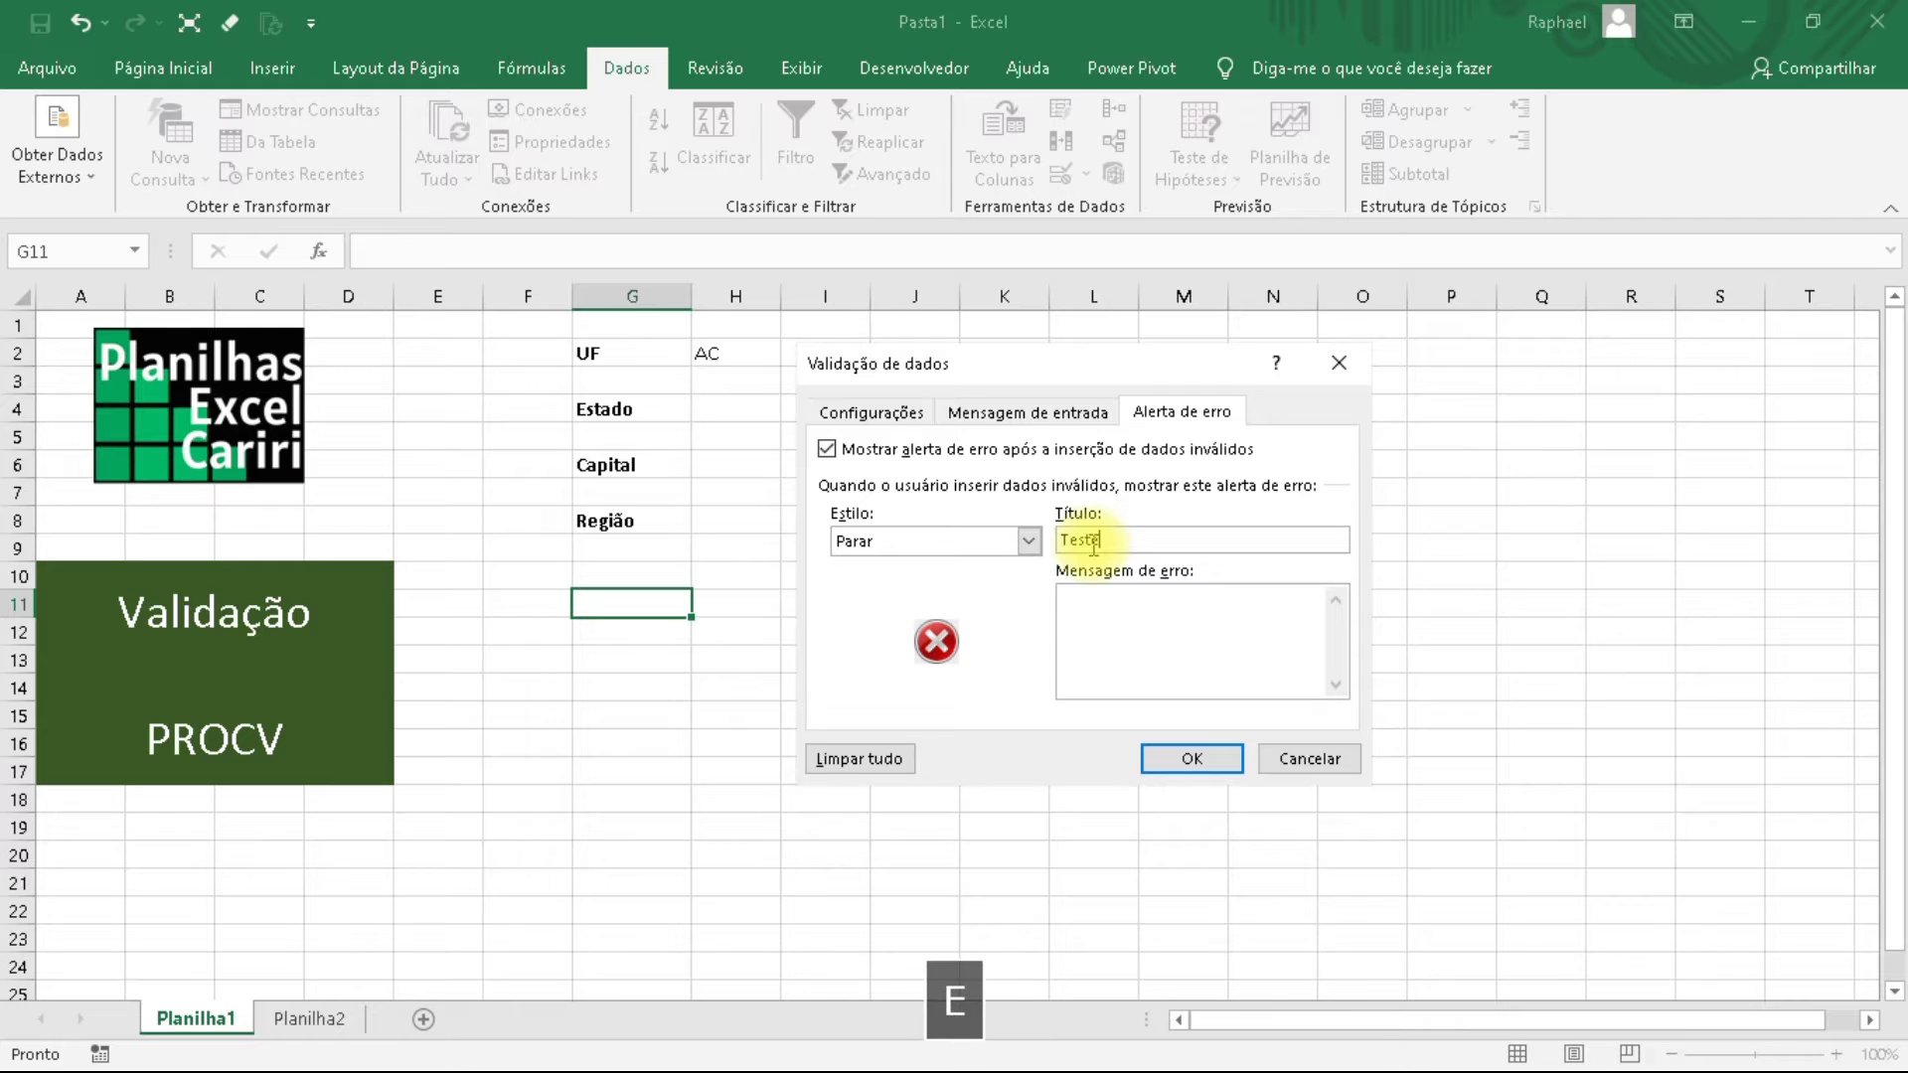
# Enter "Você deve selecionar o item correto" as the error message and apply the validation to cell G11.
pyautogui.click(1134, 622)
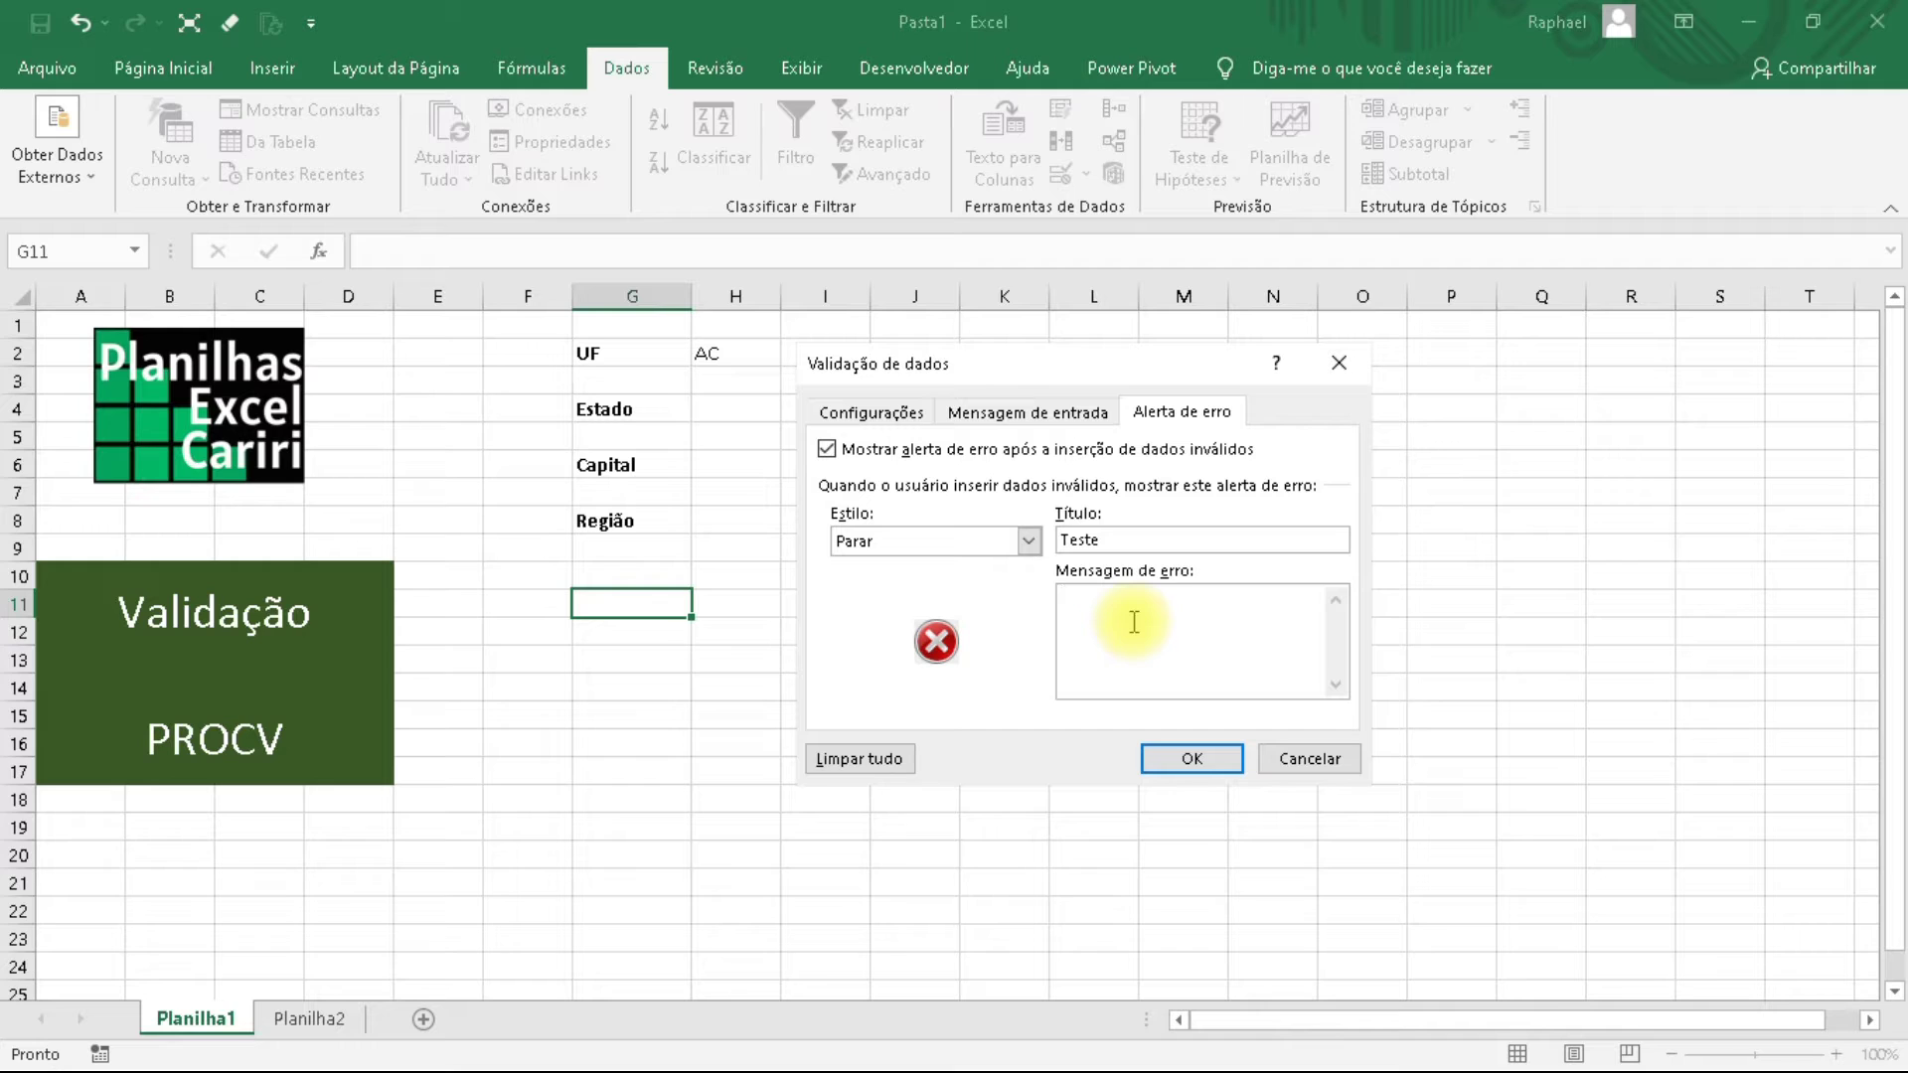
pyautogui.write('TEst')
pyautogui.press('BackSpace')
pyautogui.press('BackSpace')
pyautogui.press('BackSpace')
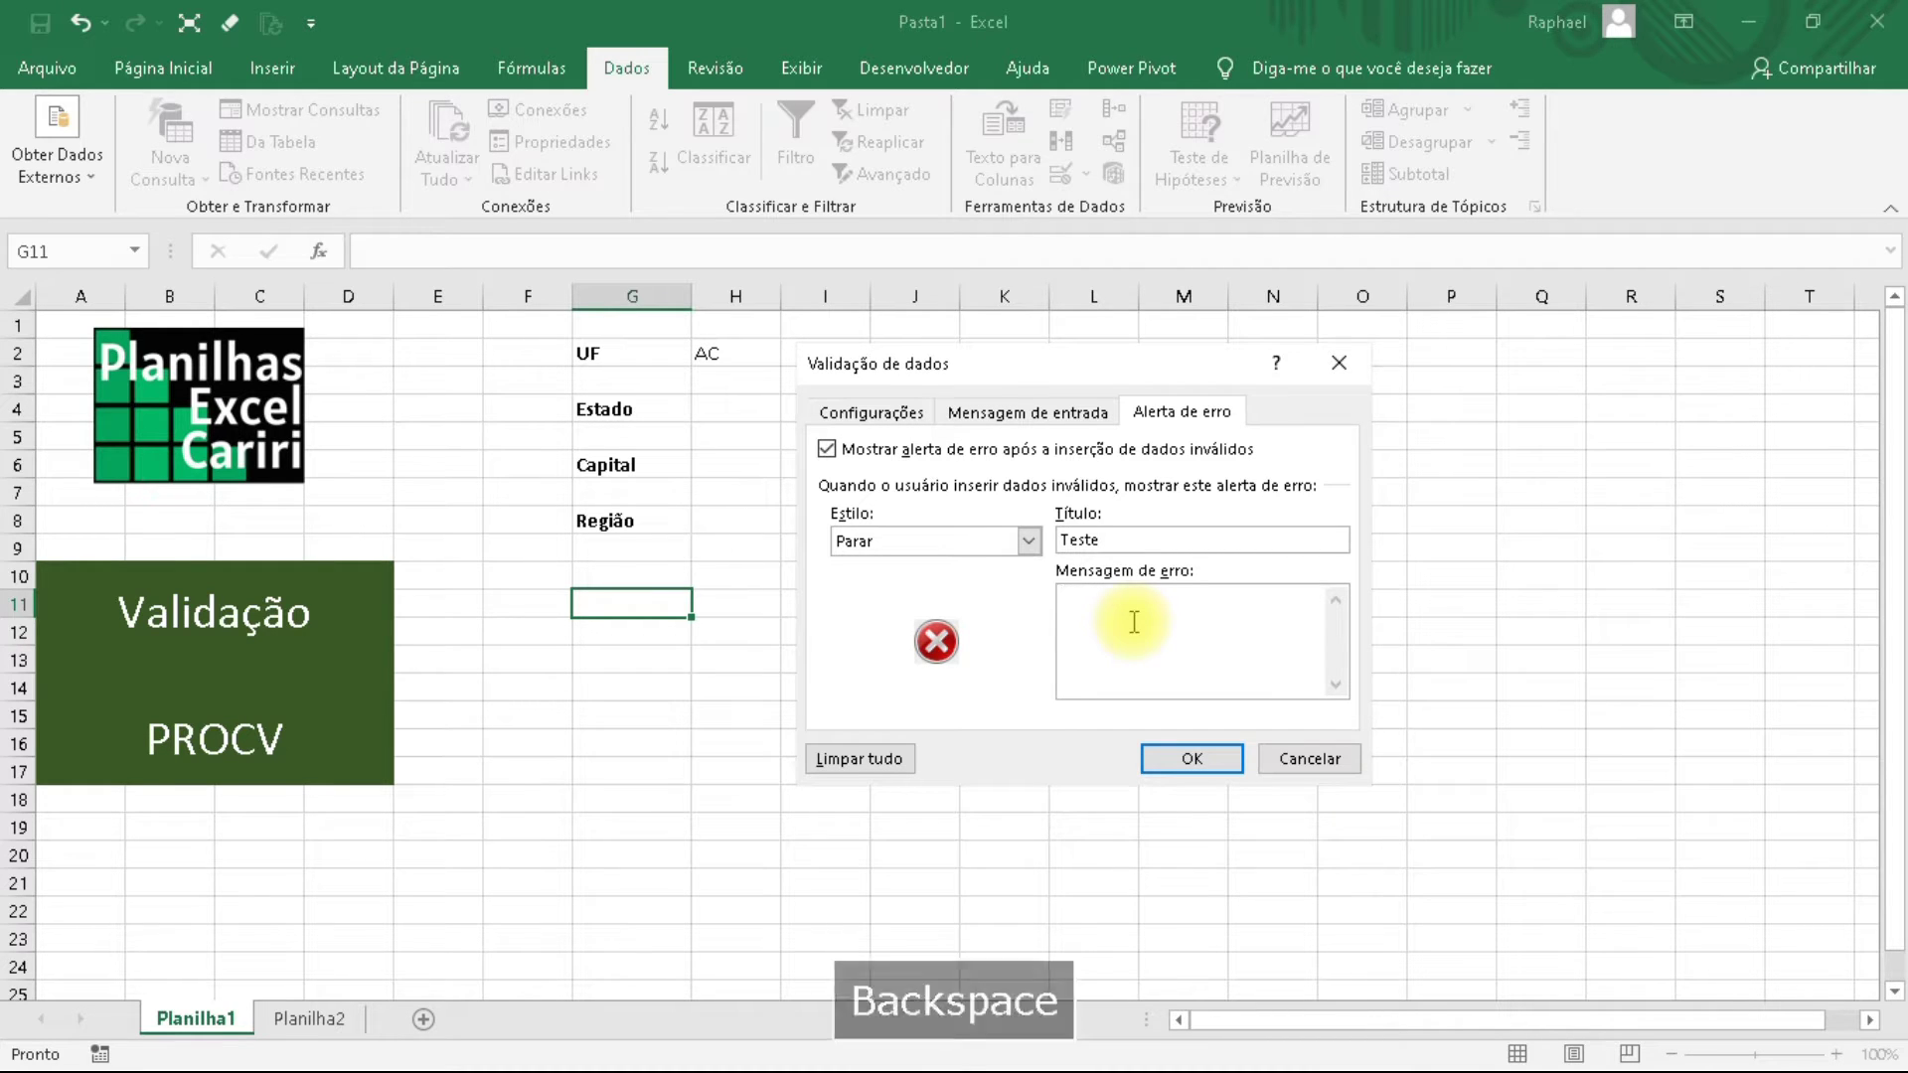
pyautogui.write('Você ')
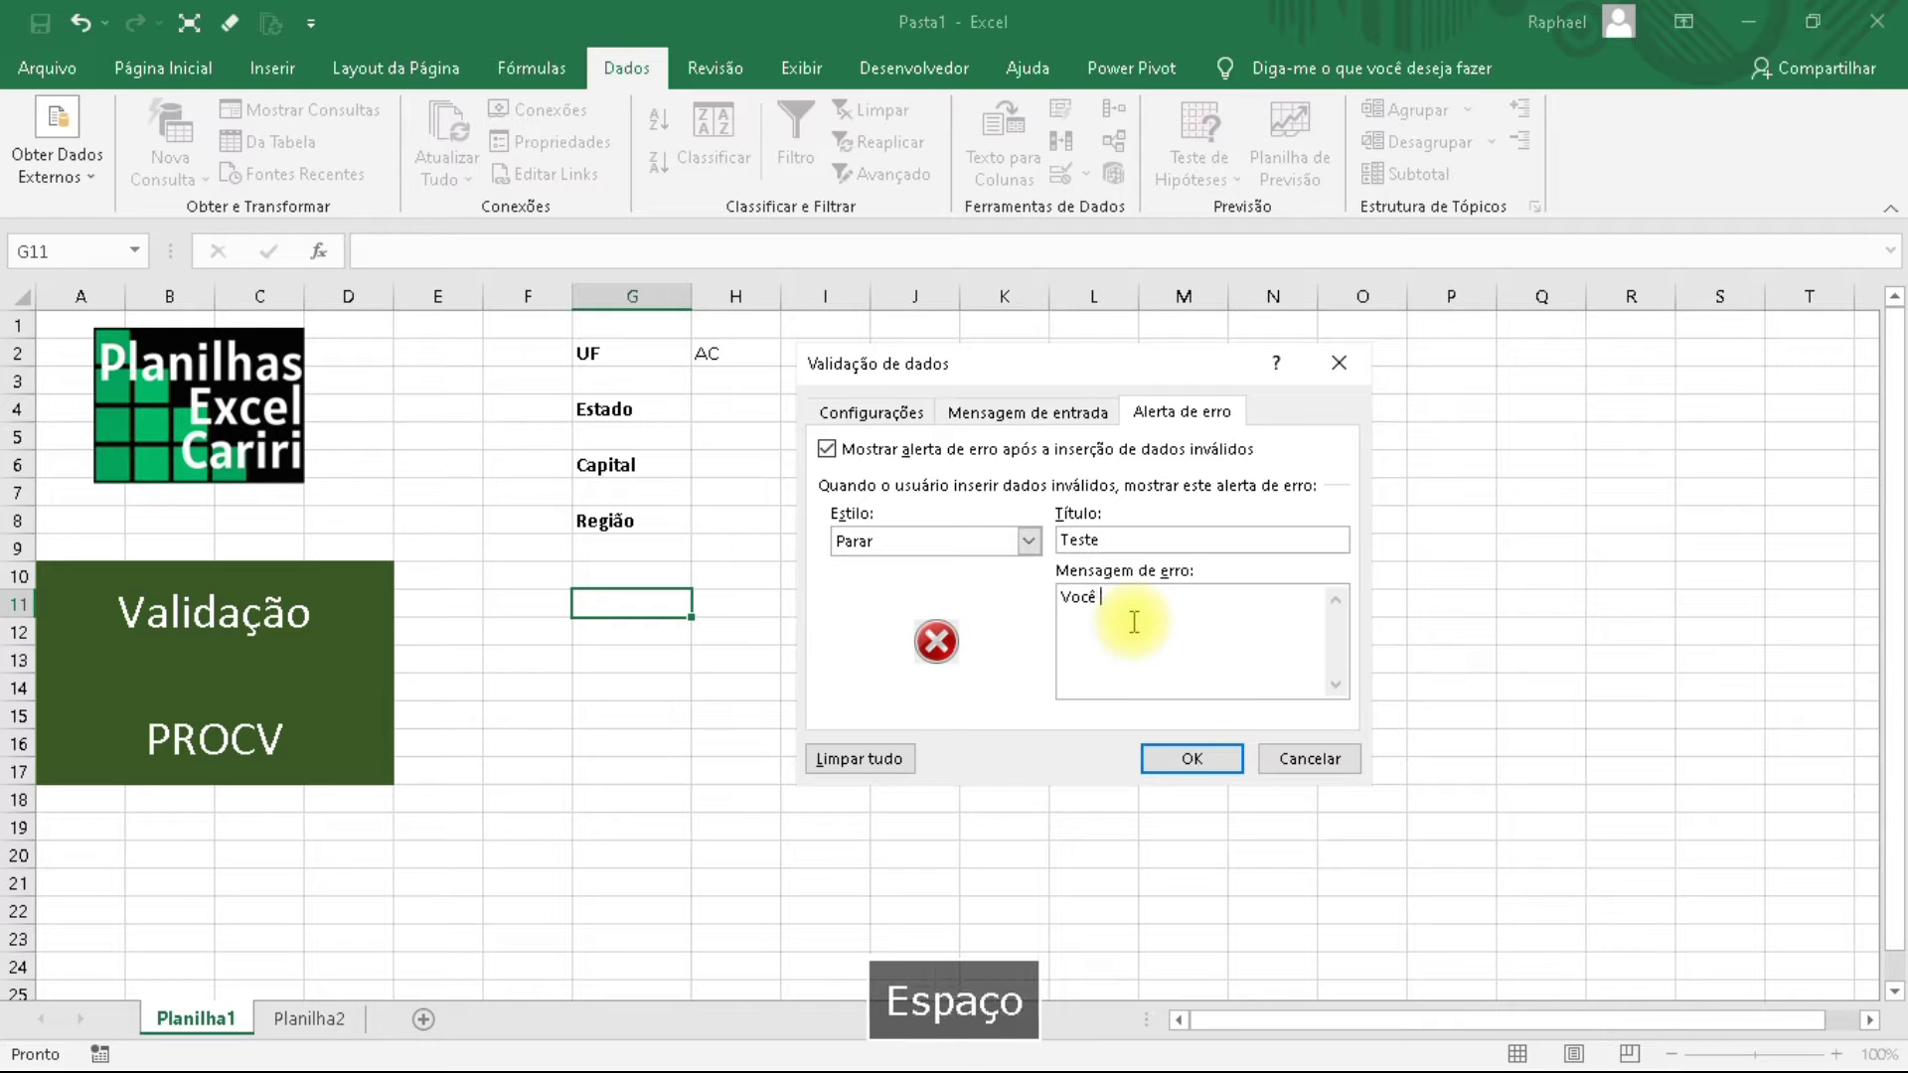
pyautogui.write('deve selecioan')
pyautogui.press('BackSpace')
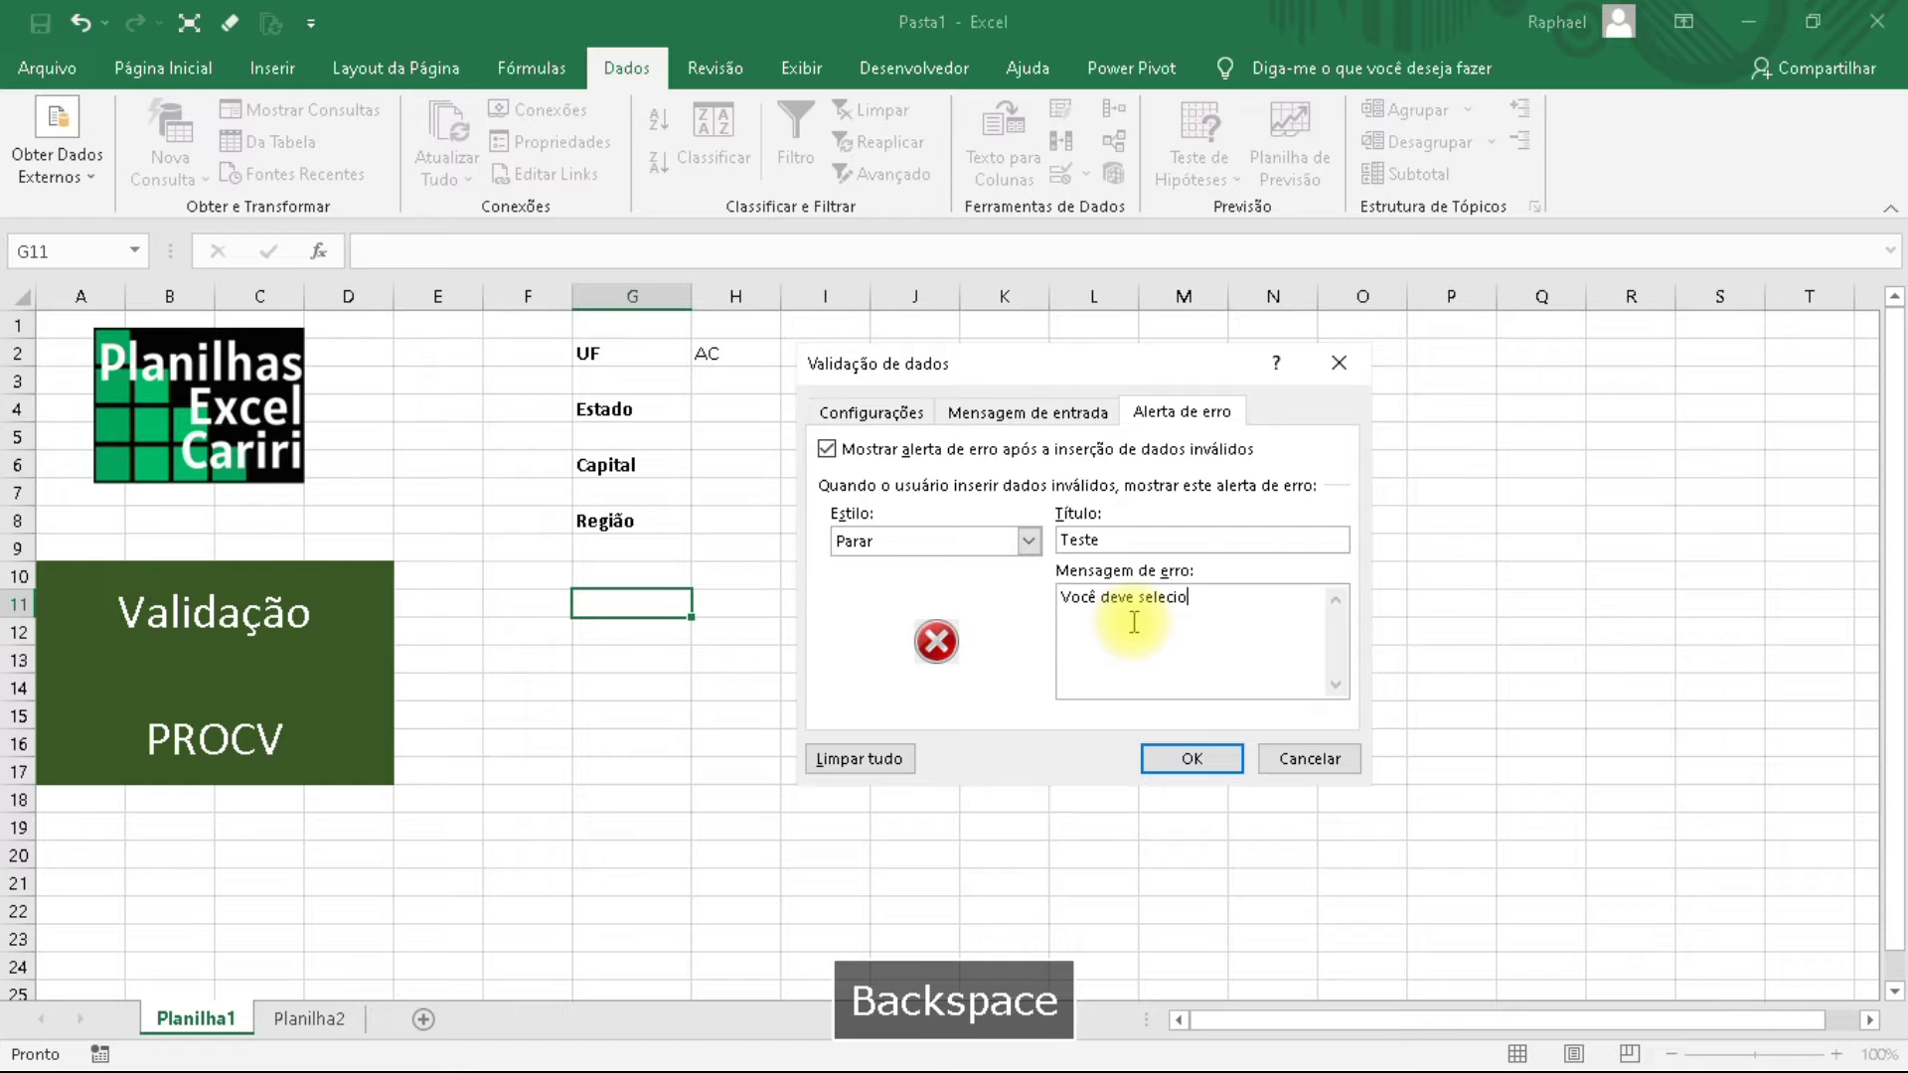
pyautogui.write('nar o int')
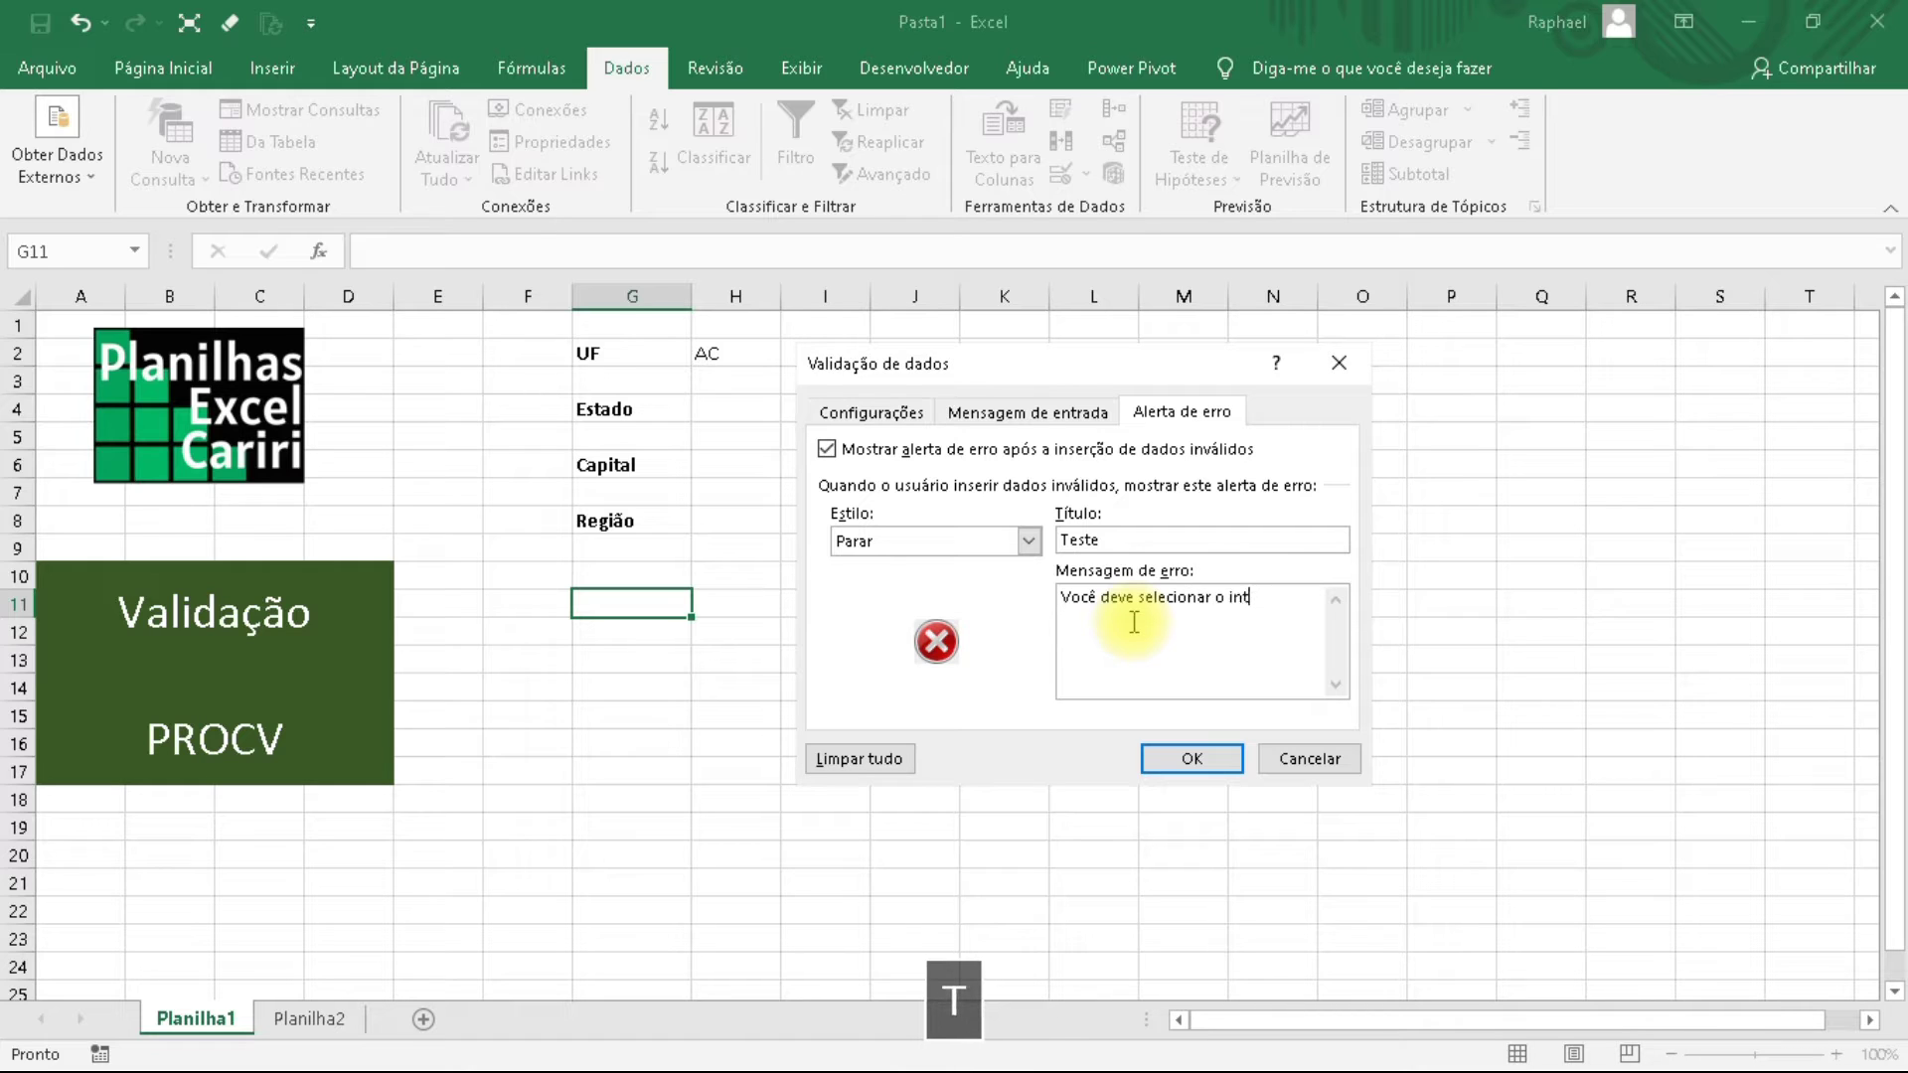
pyautogui.press('BackSpace')
pyautogui.press('BackSpace')
pyautogui.write('tem d')
pyautogui.write('orreto')
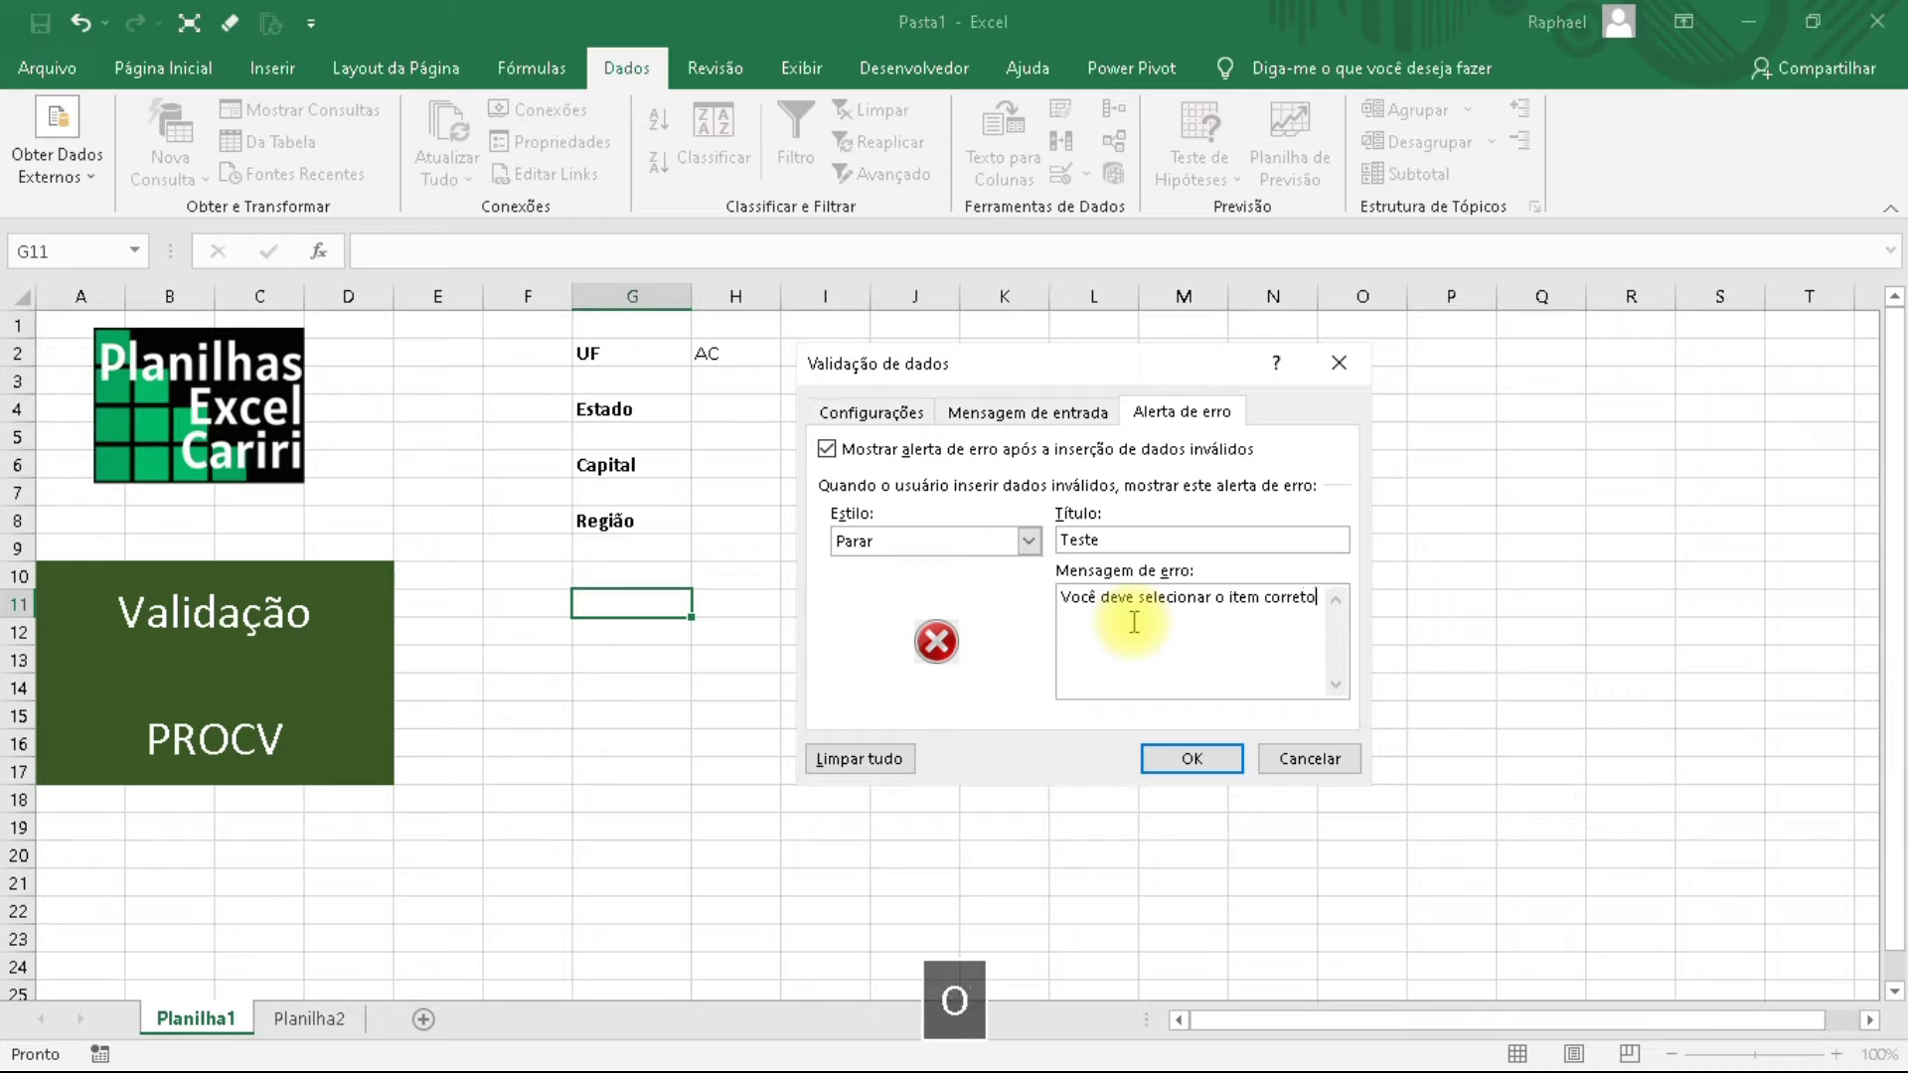
pyautogui.click(1188, 759)
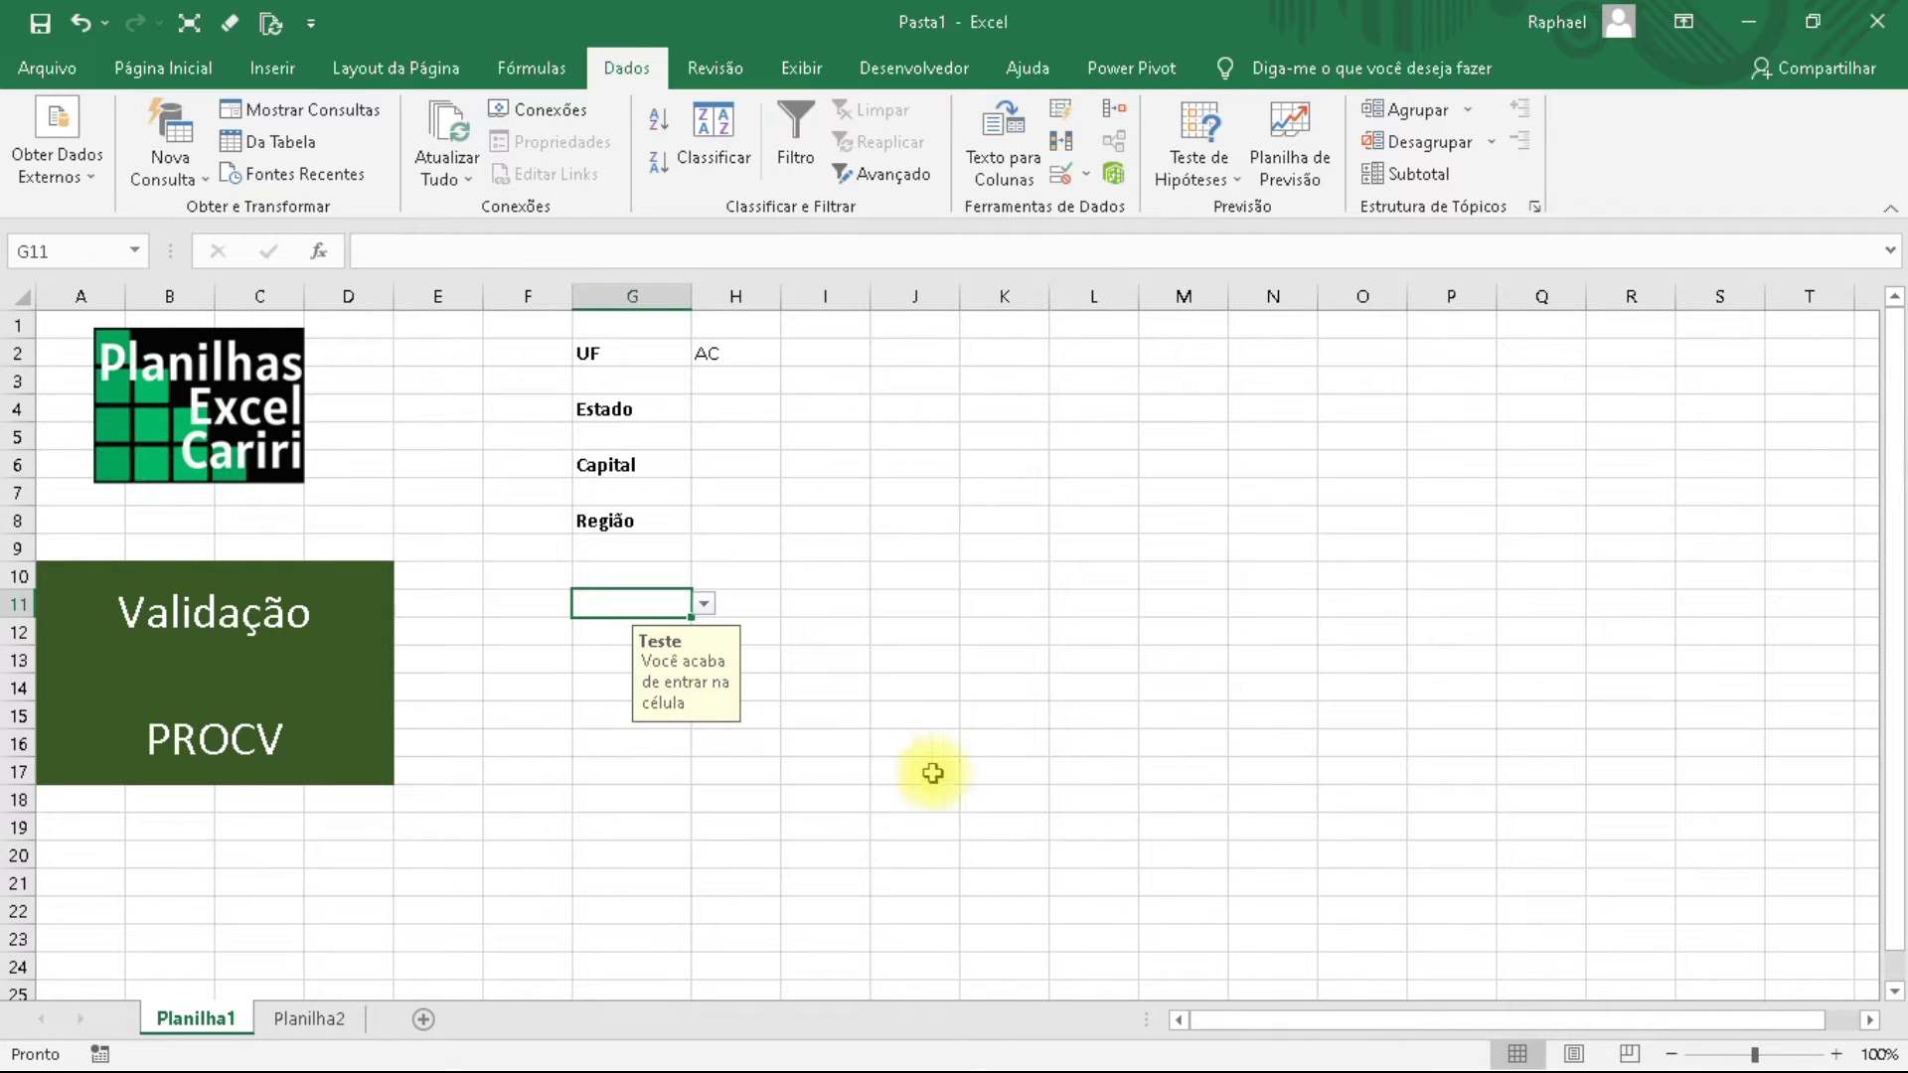
# Leave and reselect cell G11 to check its input message.
pyautogui.click(812, 735)
pyautogui.click(626, 609)
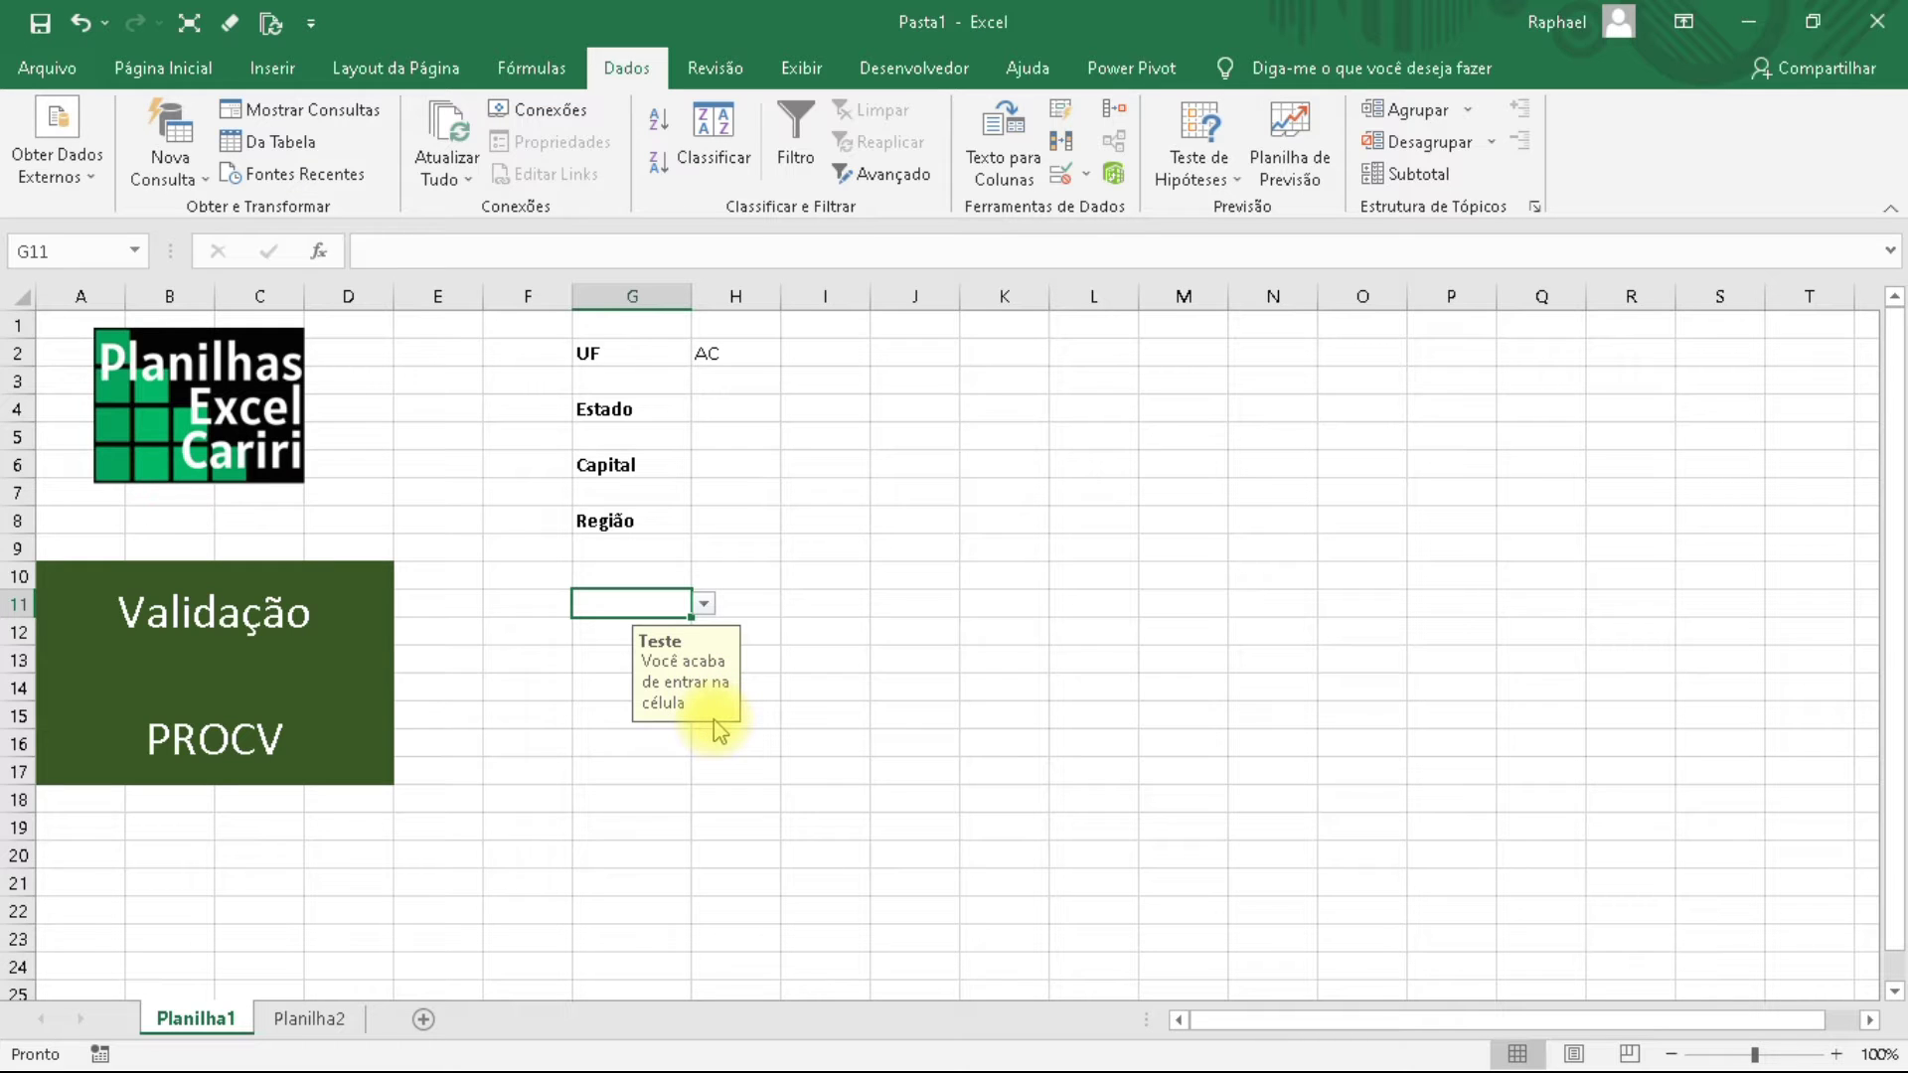
pyautogui.click(809, 607)
pyautogui.click(639, 607)
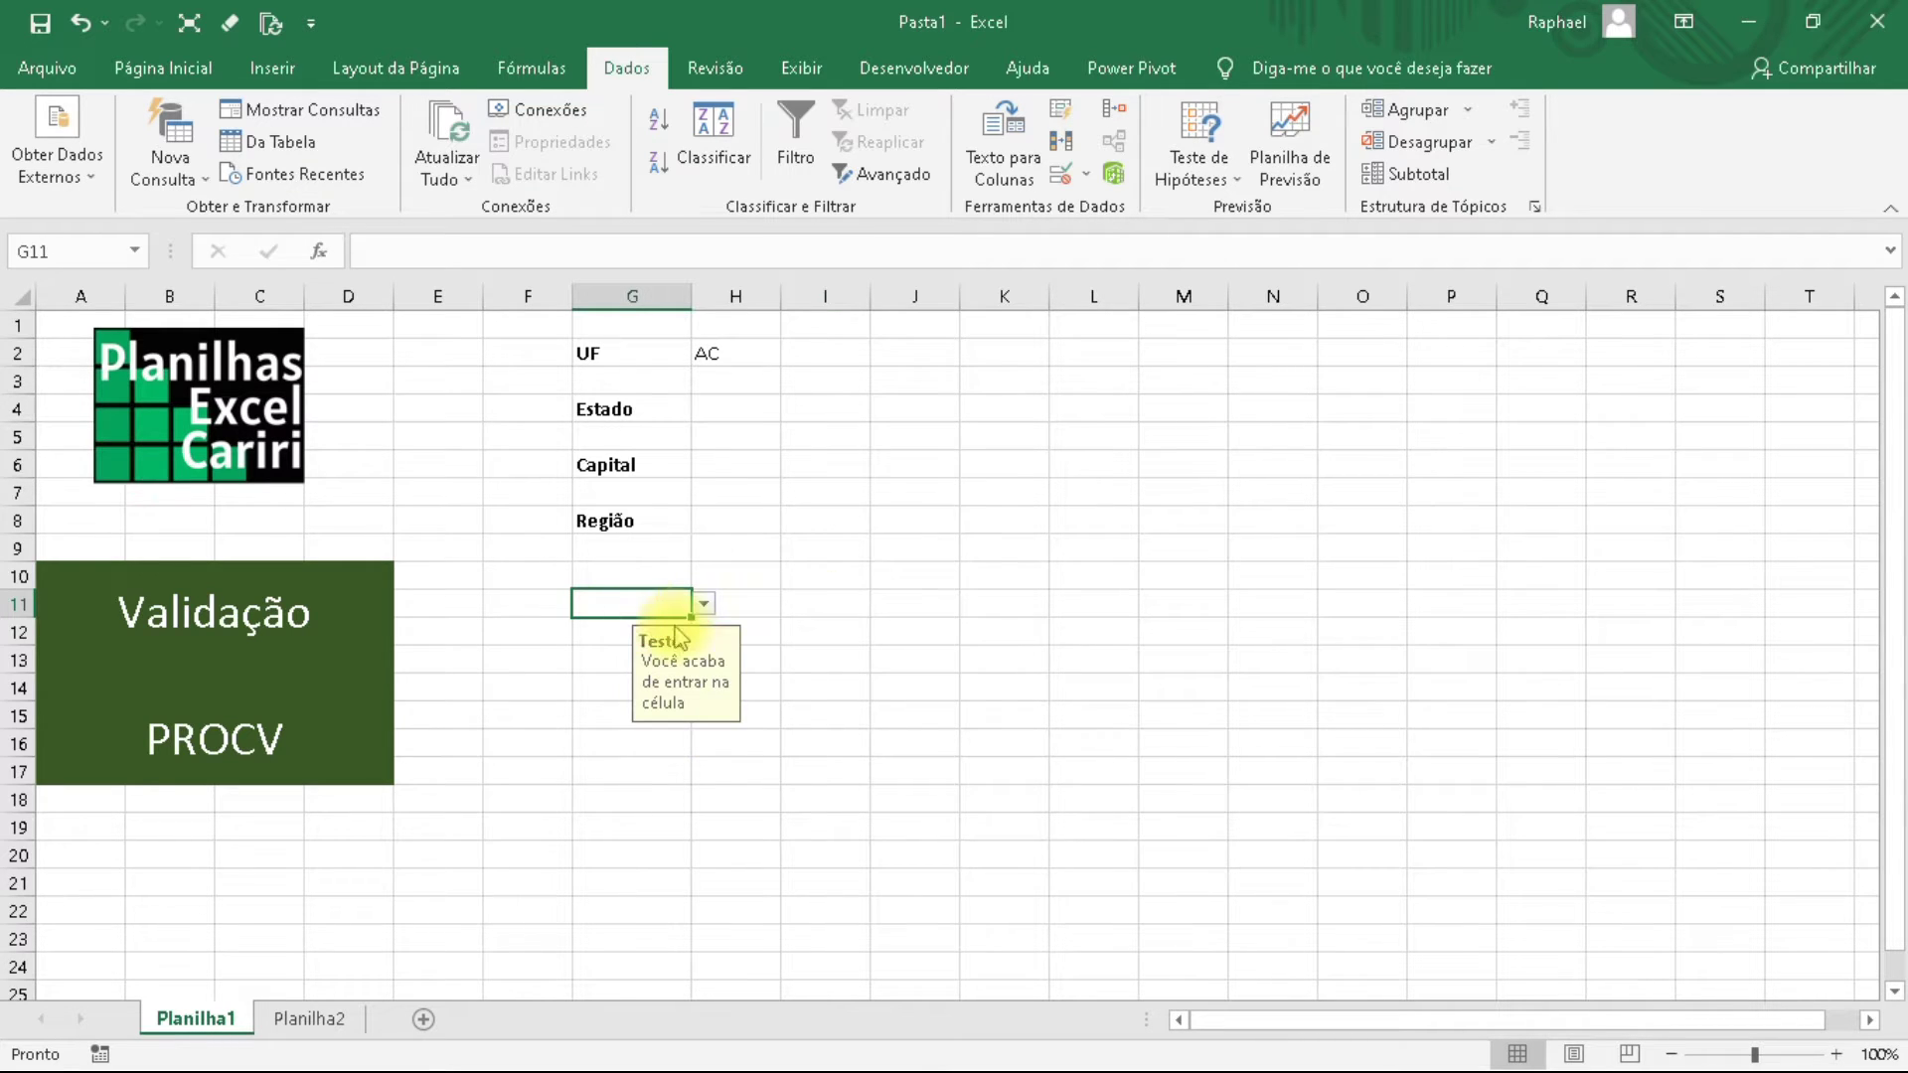
# Test the error alert by trying the invalid entry wet in cell G11, retry it once and cancel it.
pyautogui.write('w')
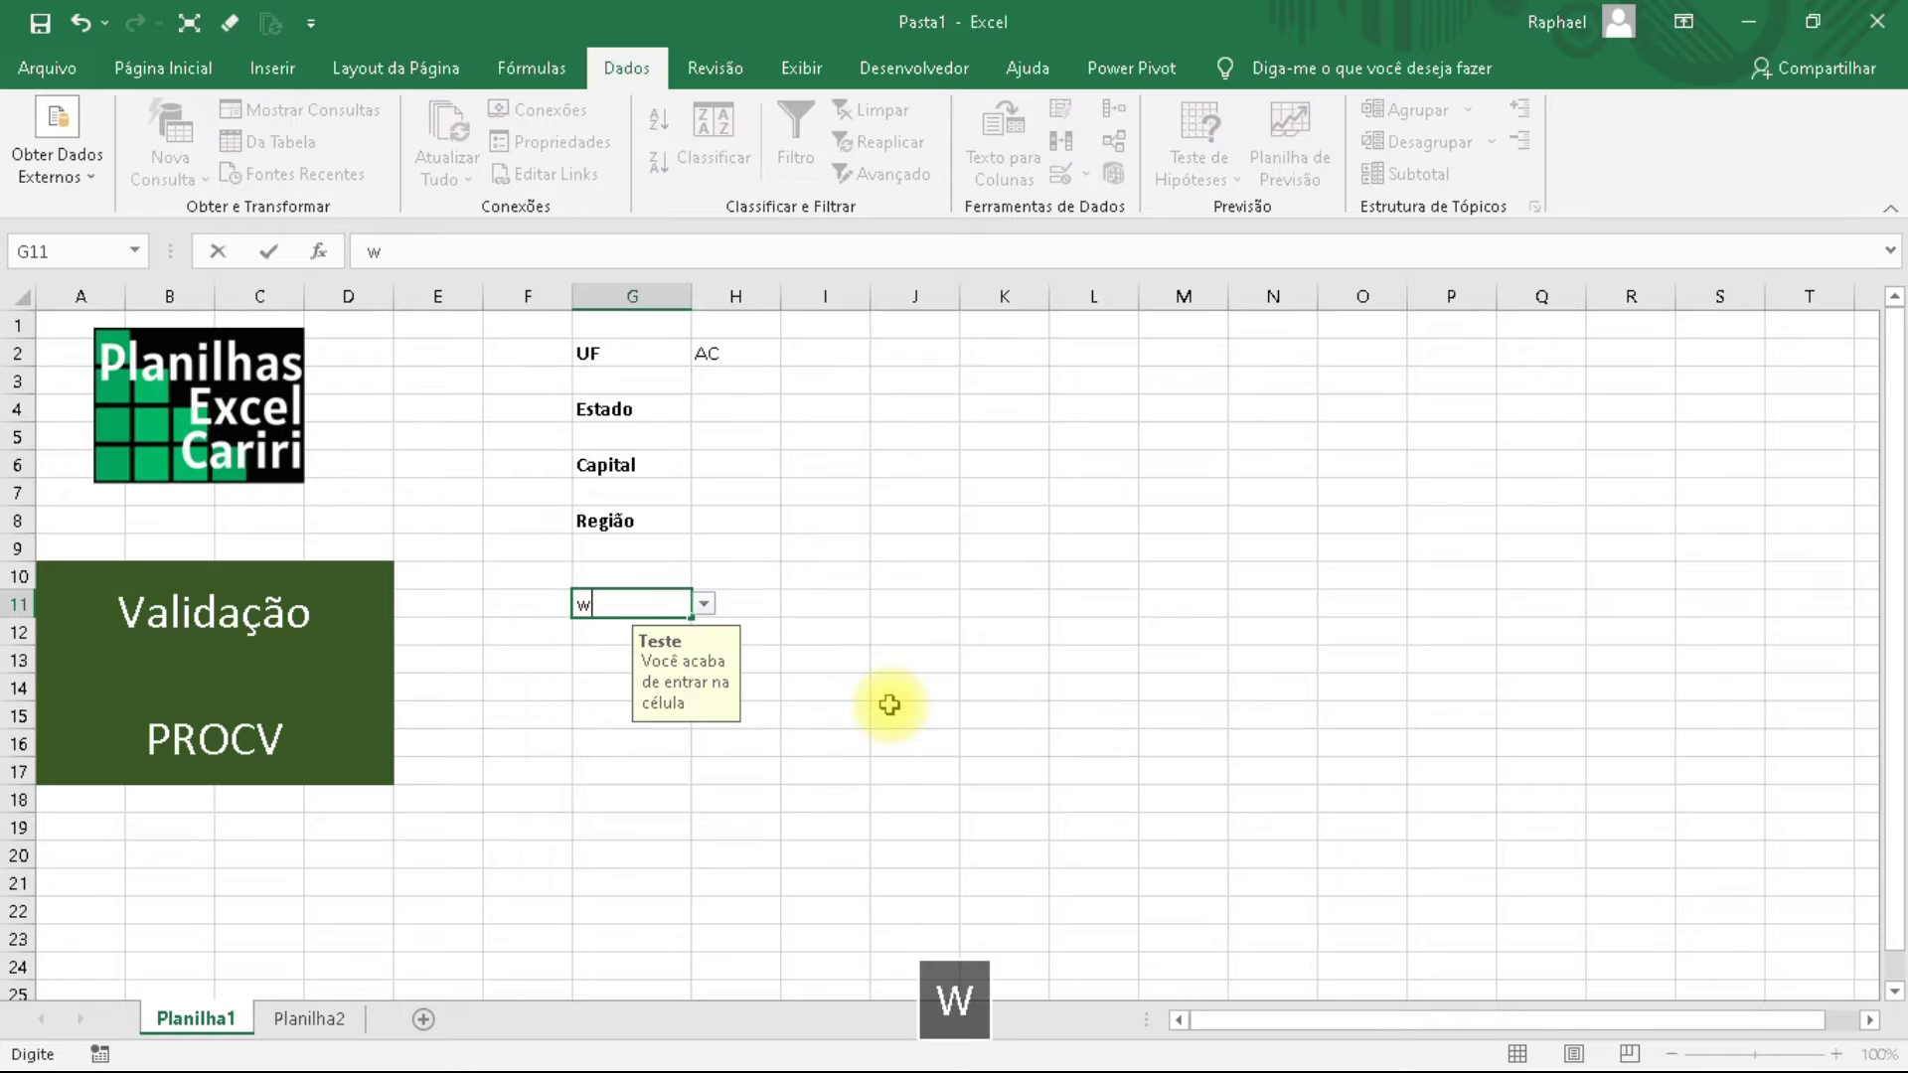
pyautogui.write('et')
pyautogui.click(874, 744)
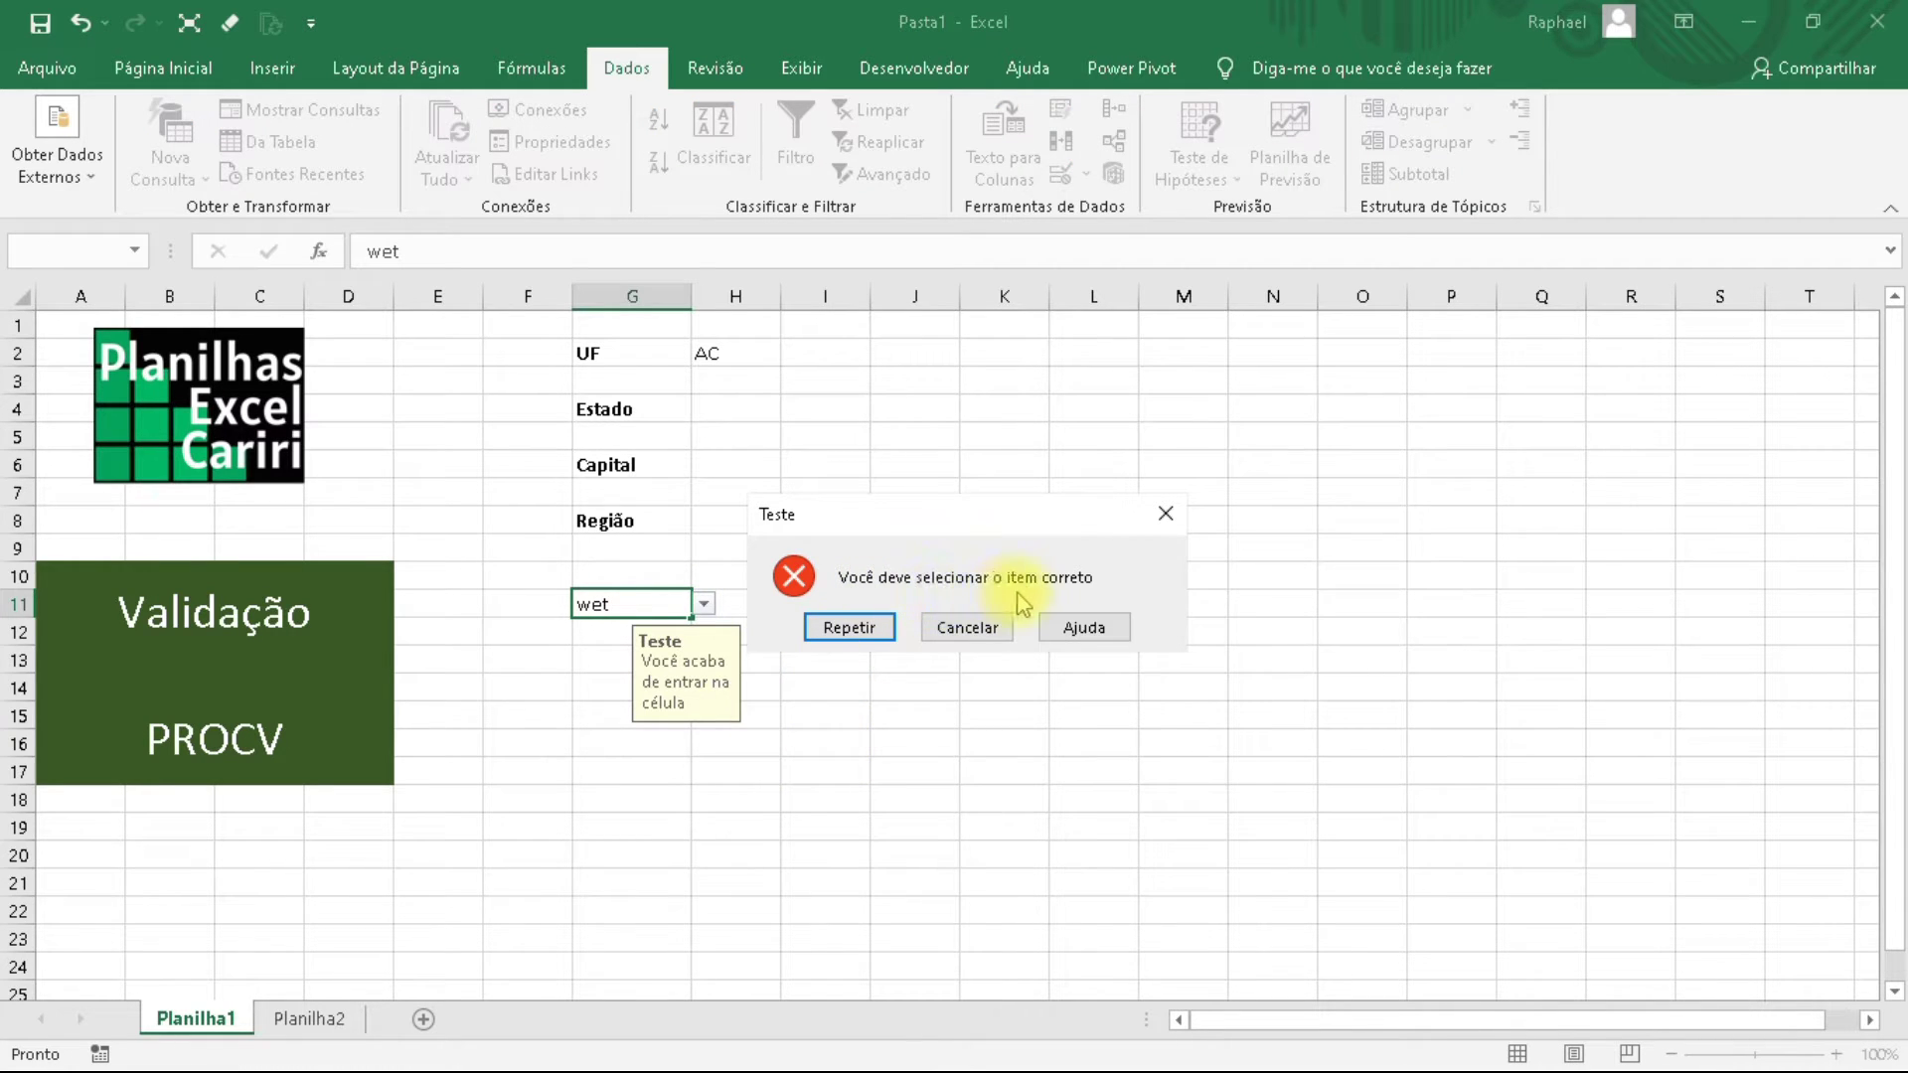
pyautogui.click(866, 641)
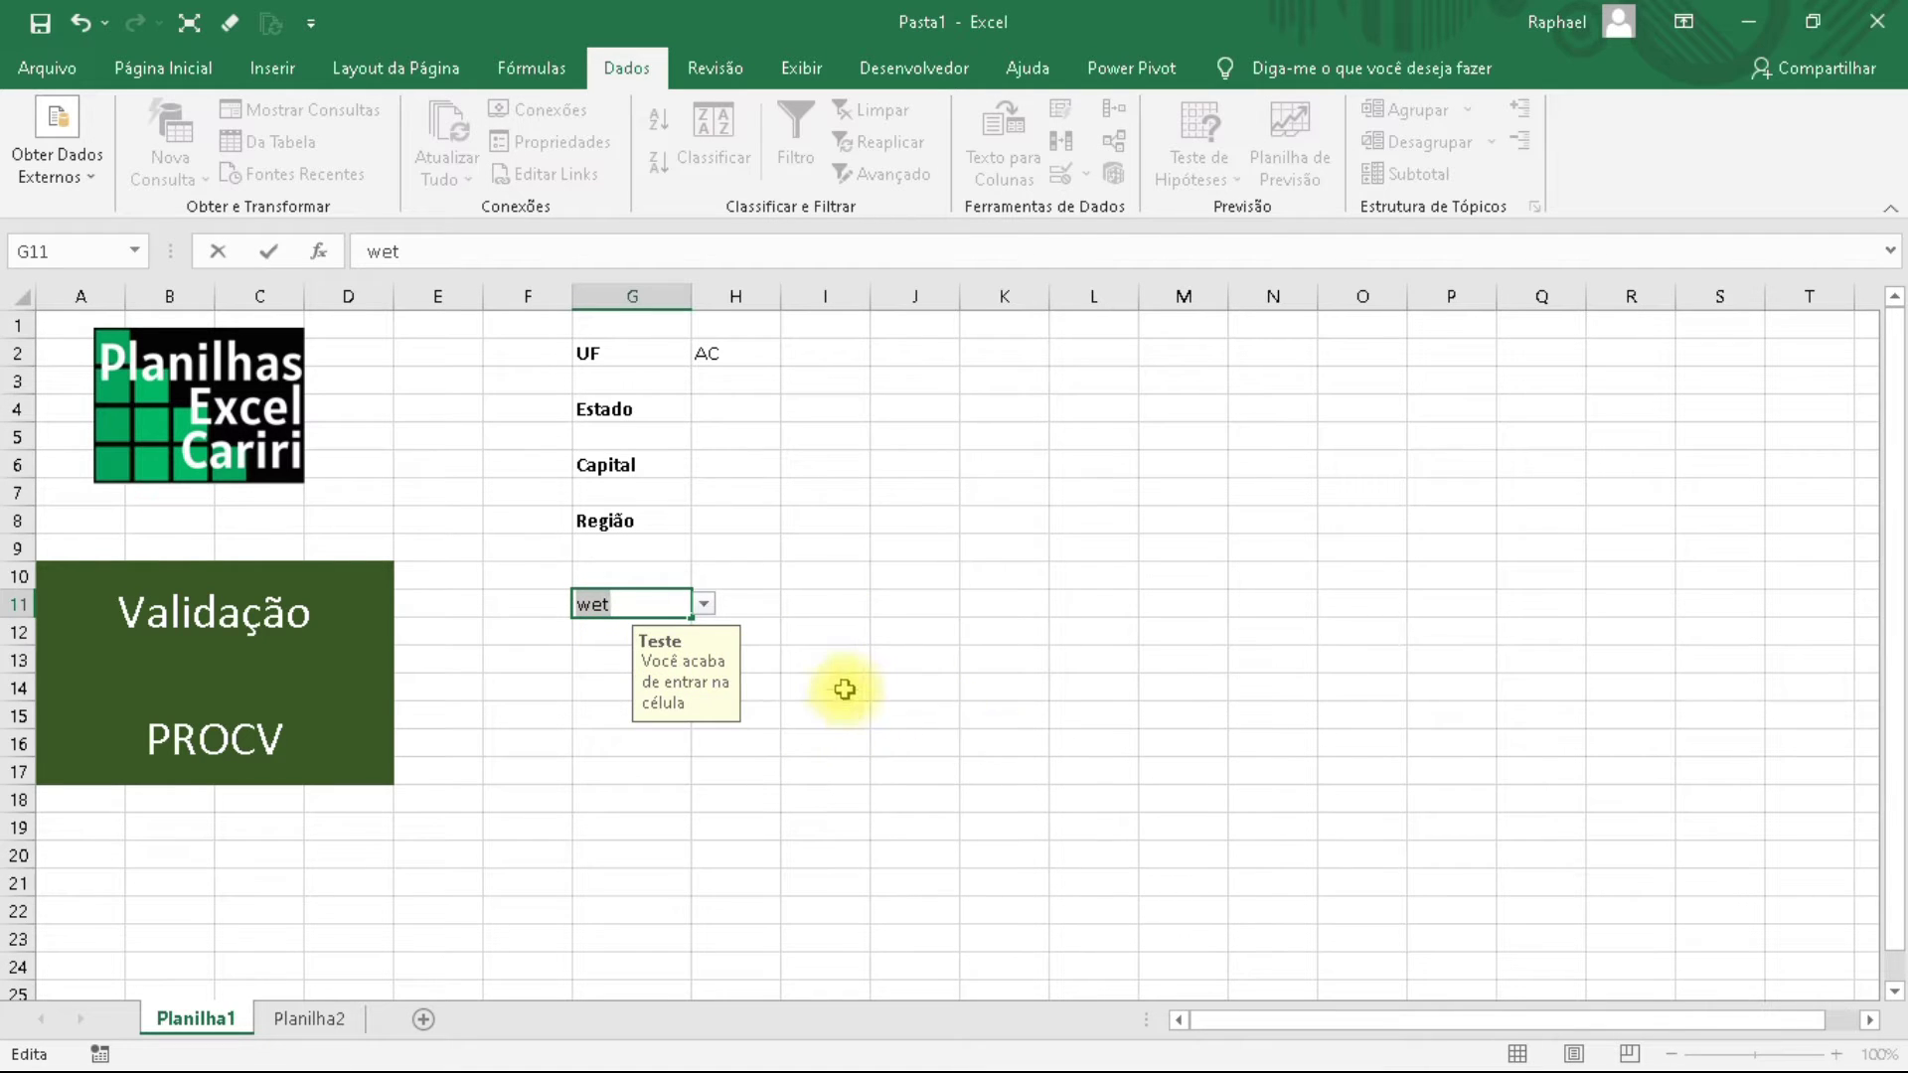
pyautogui.press('Tab')
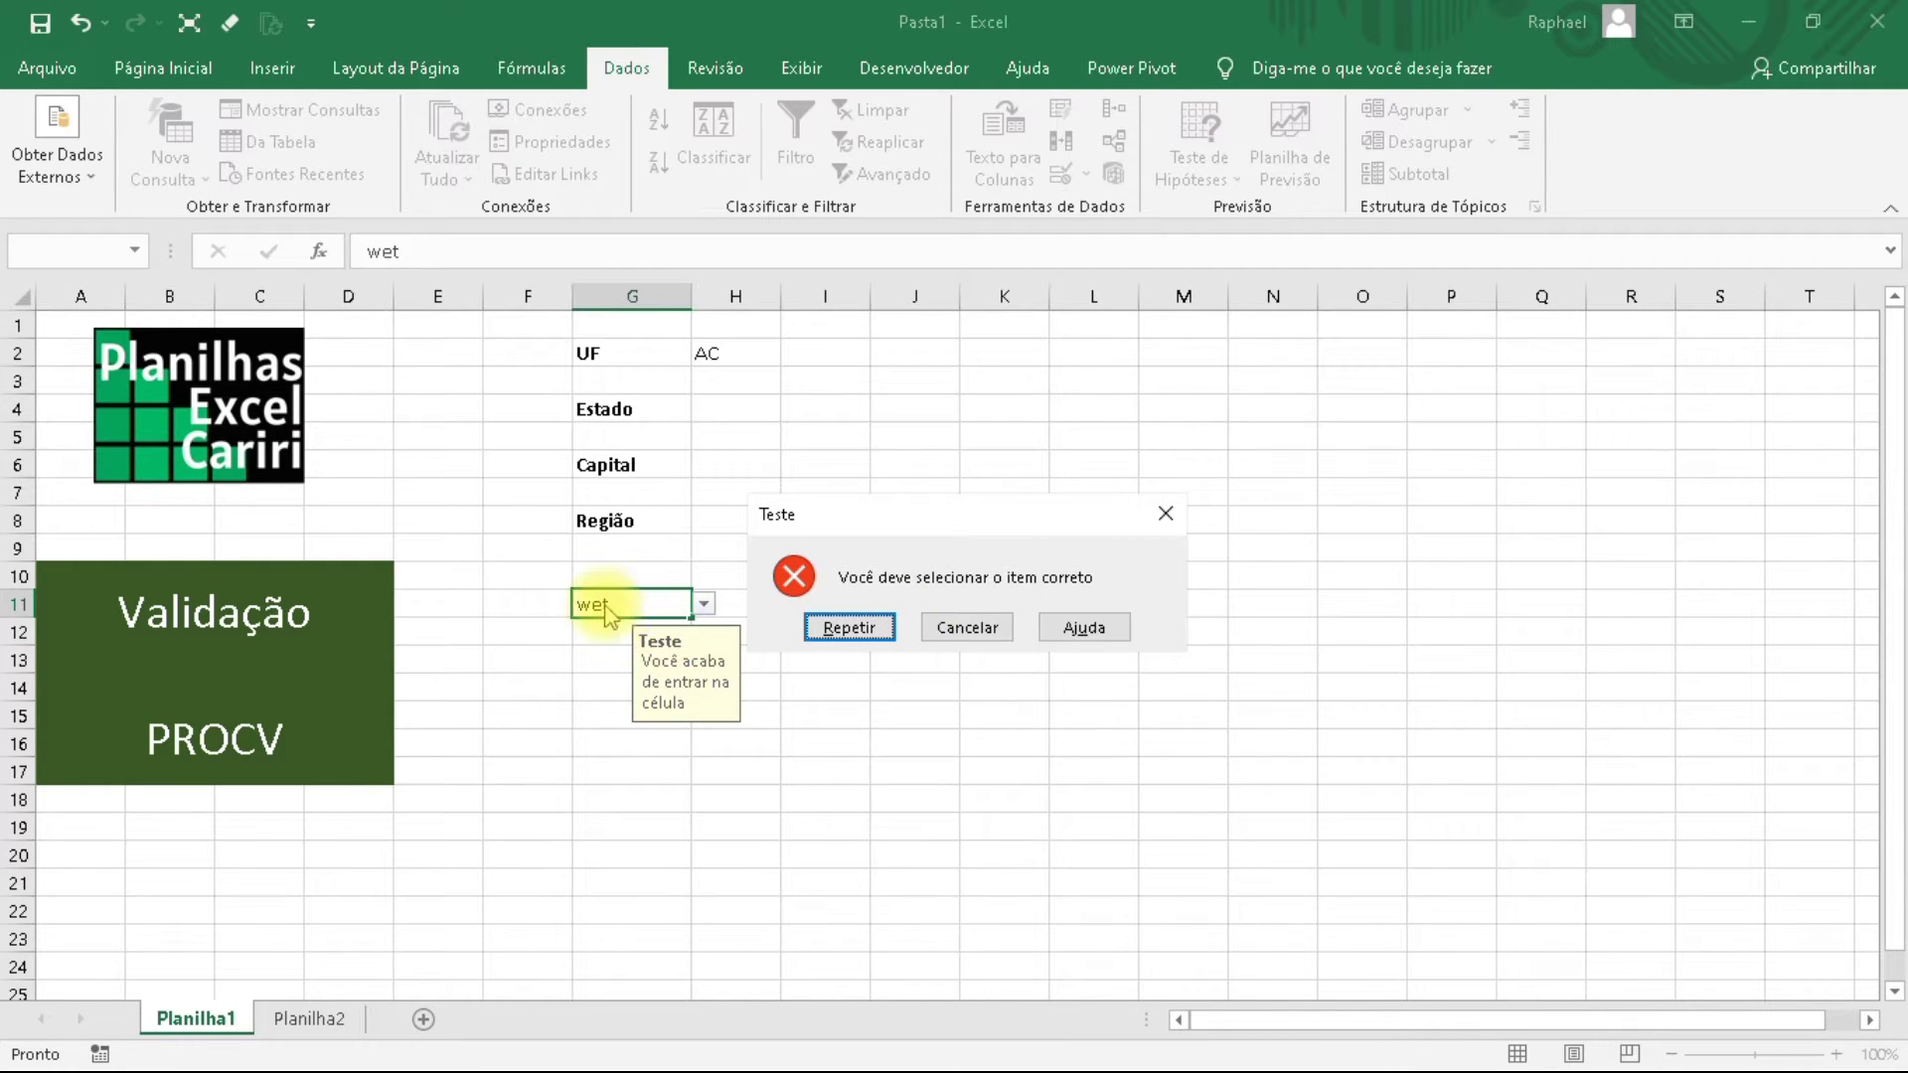
pyautogui.click(949, 632)
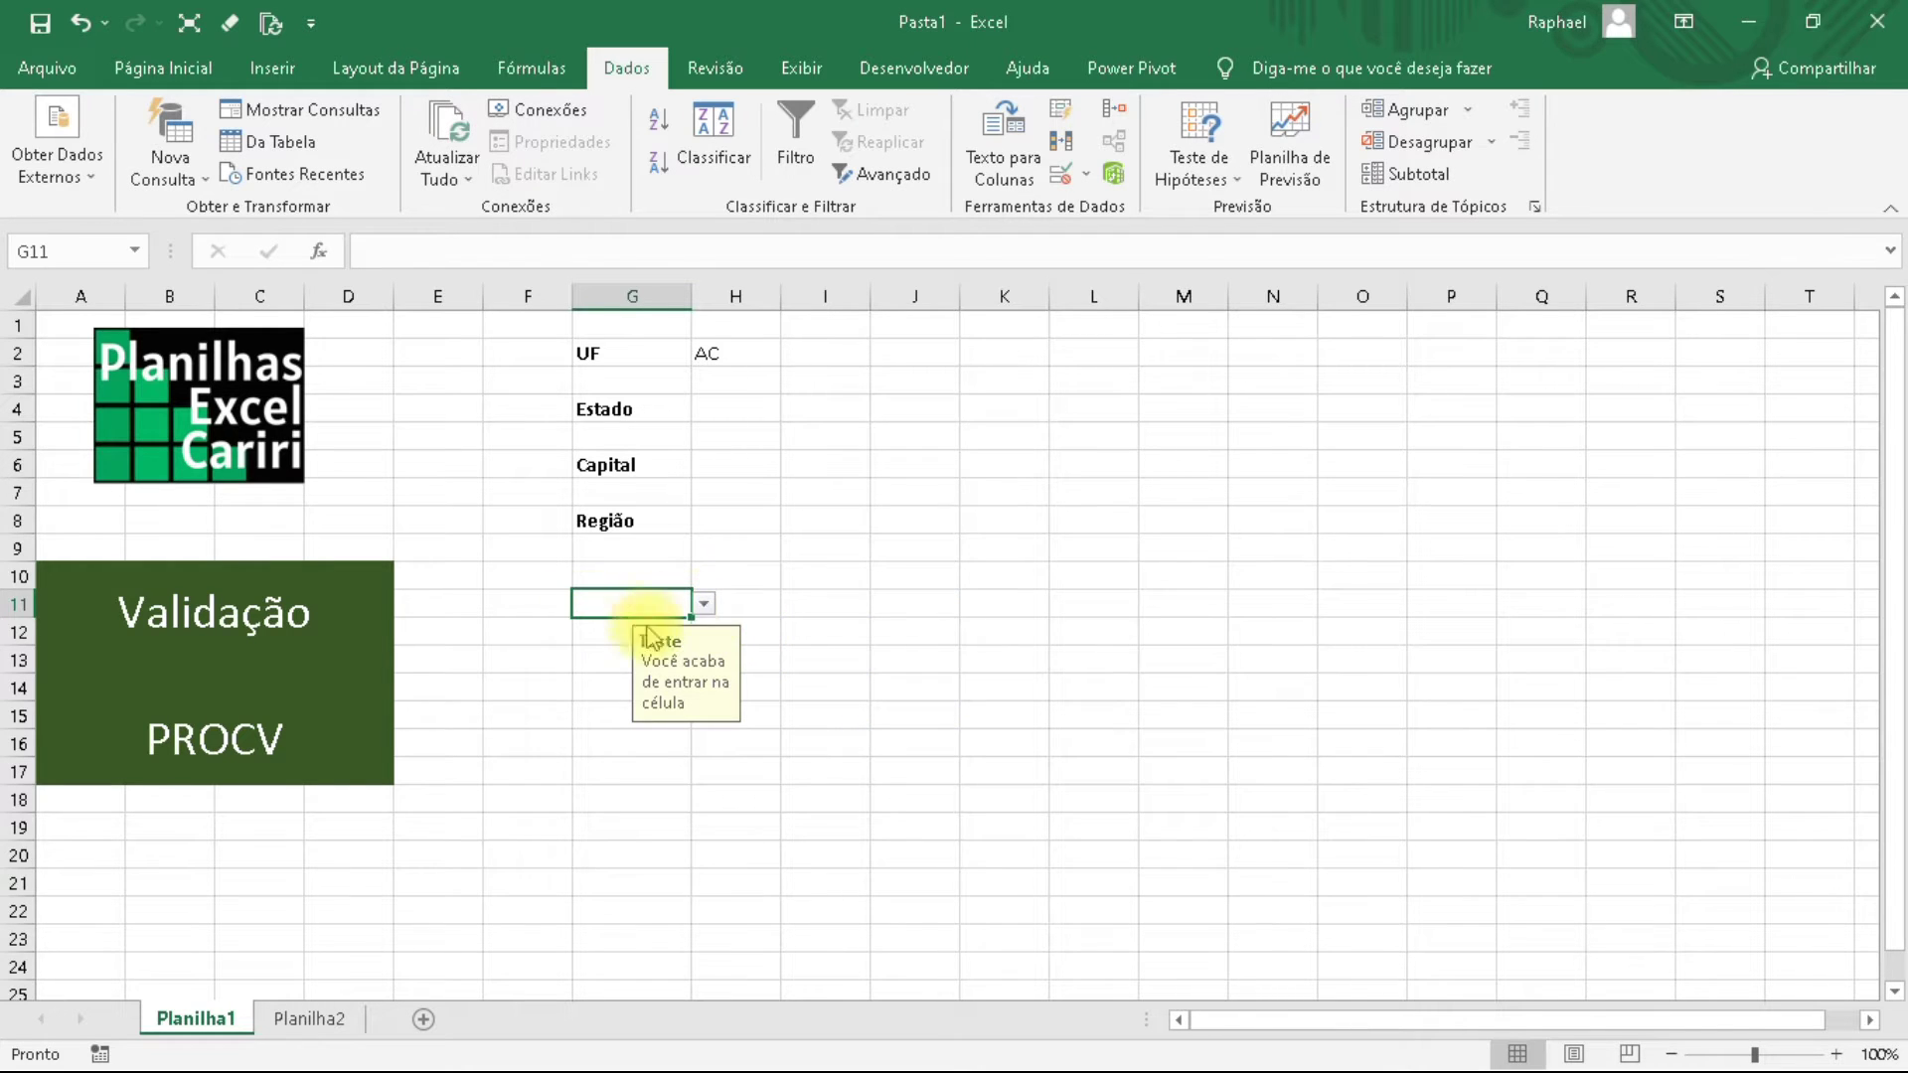
# Try both options of cell G11's drop-down list, choosing Sim first and Não second.
pyautogui.click(705, 603)
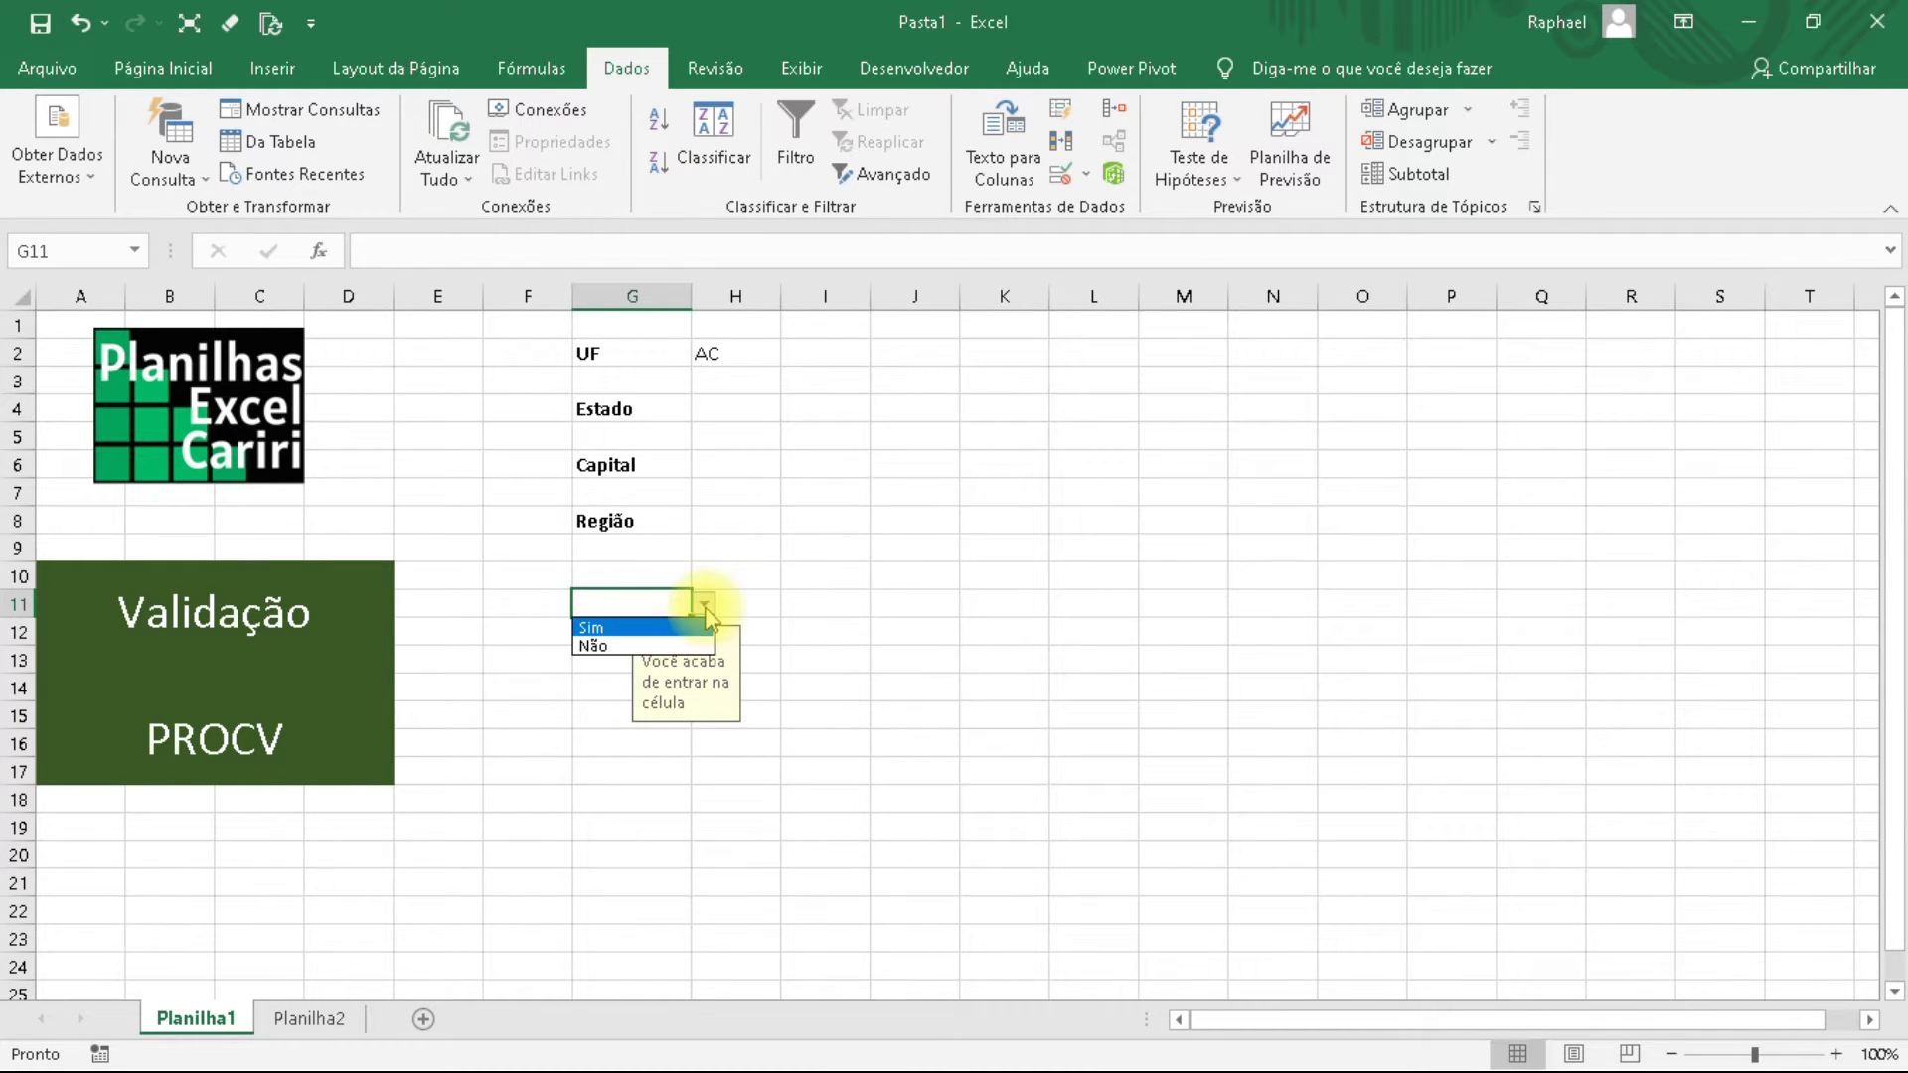
pyautogui.click(596, 627)
pyautogui.click(875, 662)
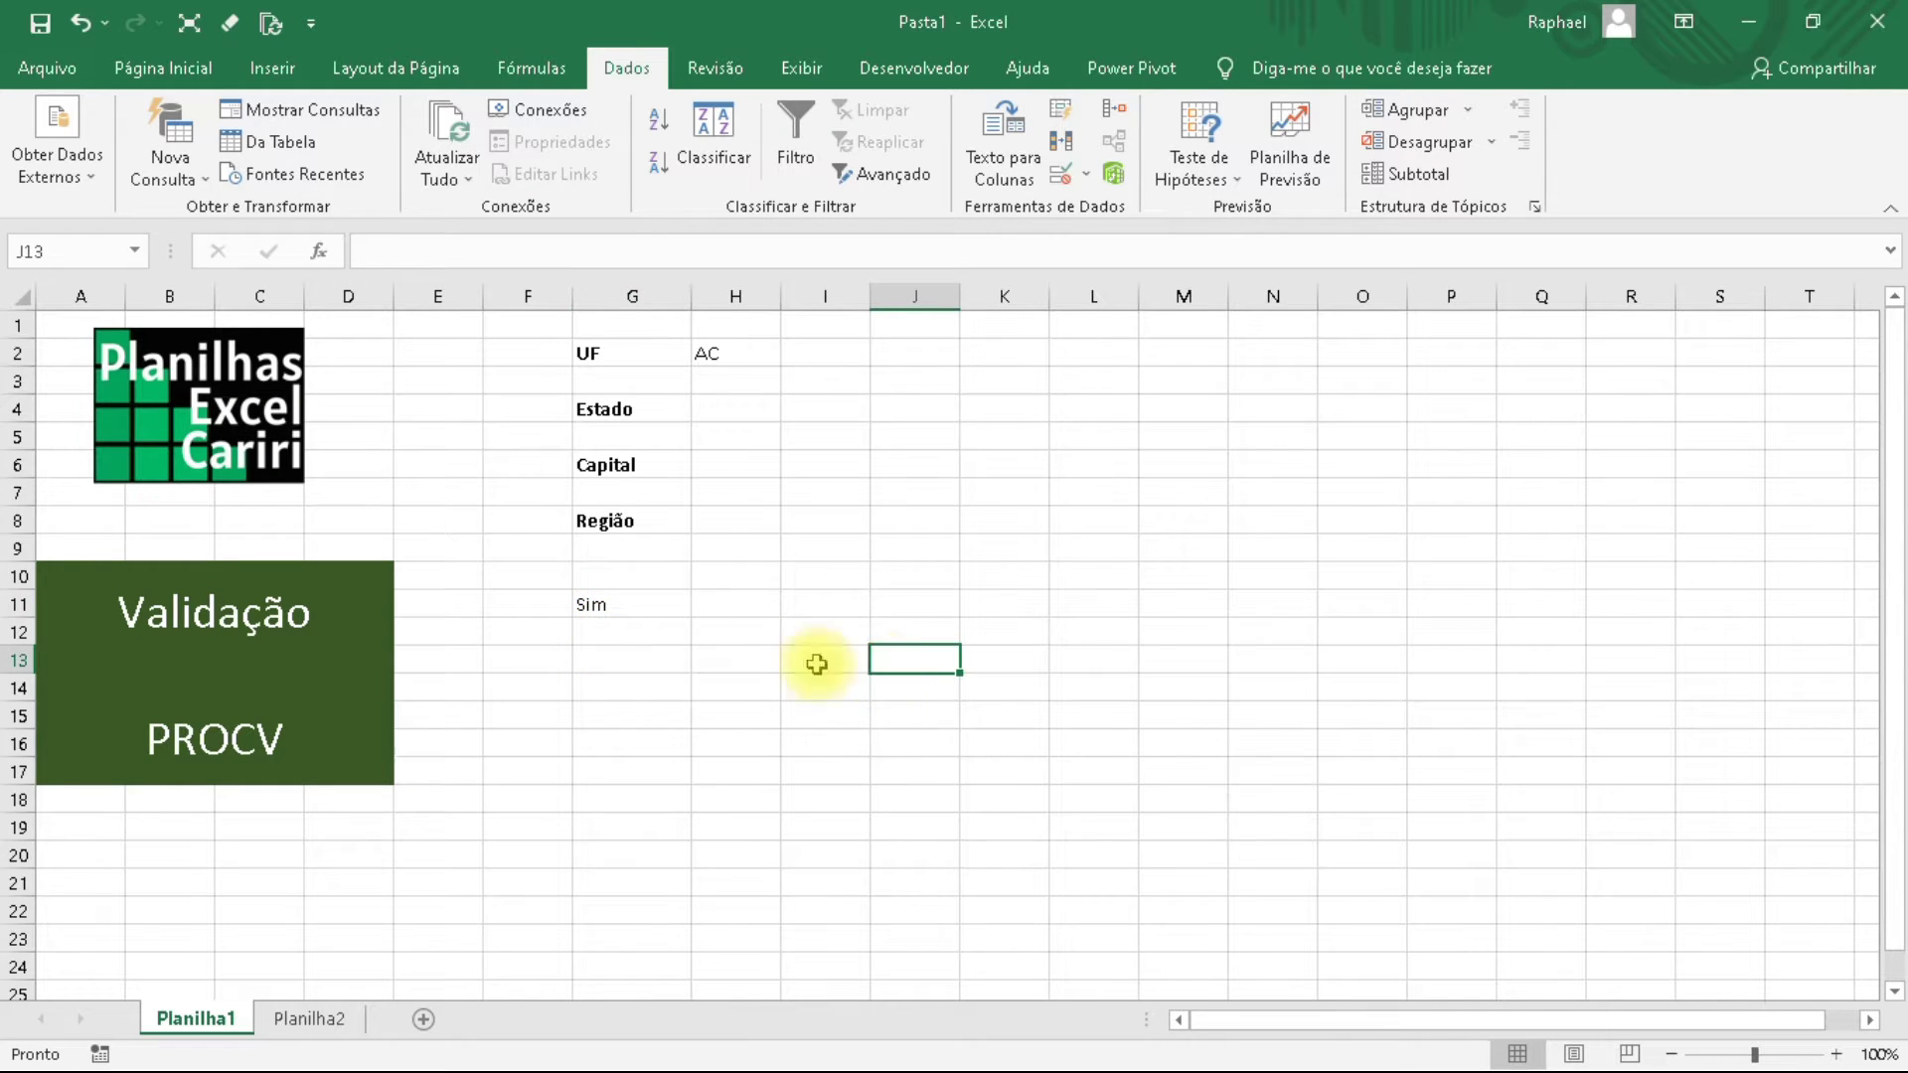
pyautogui.click(683, 604)
pyautogui.click(704, 603)
pyautogui.click(621, 643)
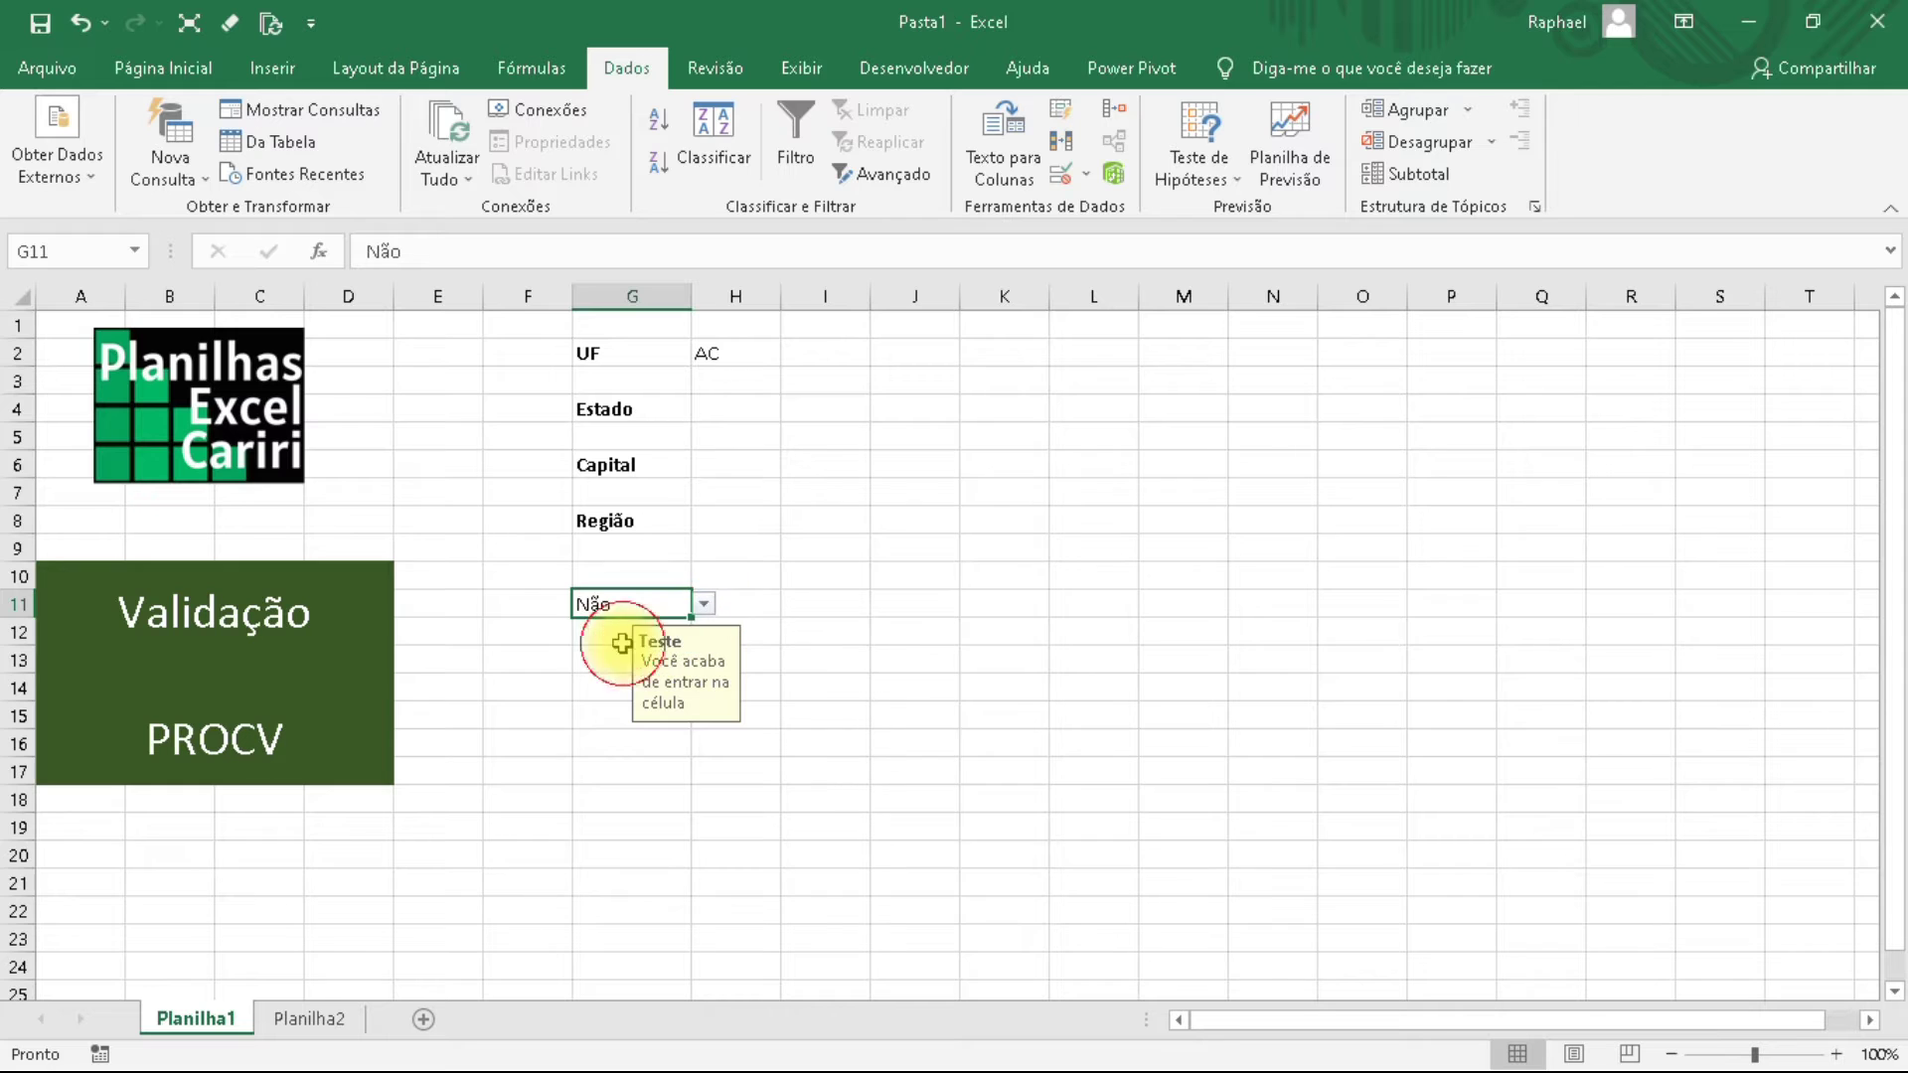
pyautogui.click(895, 626)
# Try the invalid entry 3rerwer in cell G11 and cancel it at the error alert.
pyautogui.click(671, 608)
pyautogui.write('3')
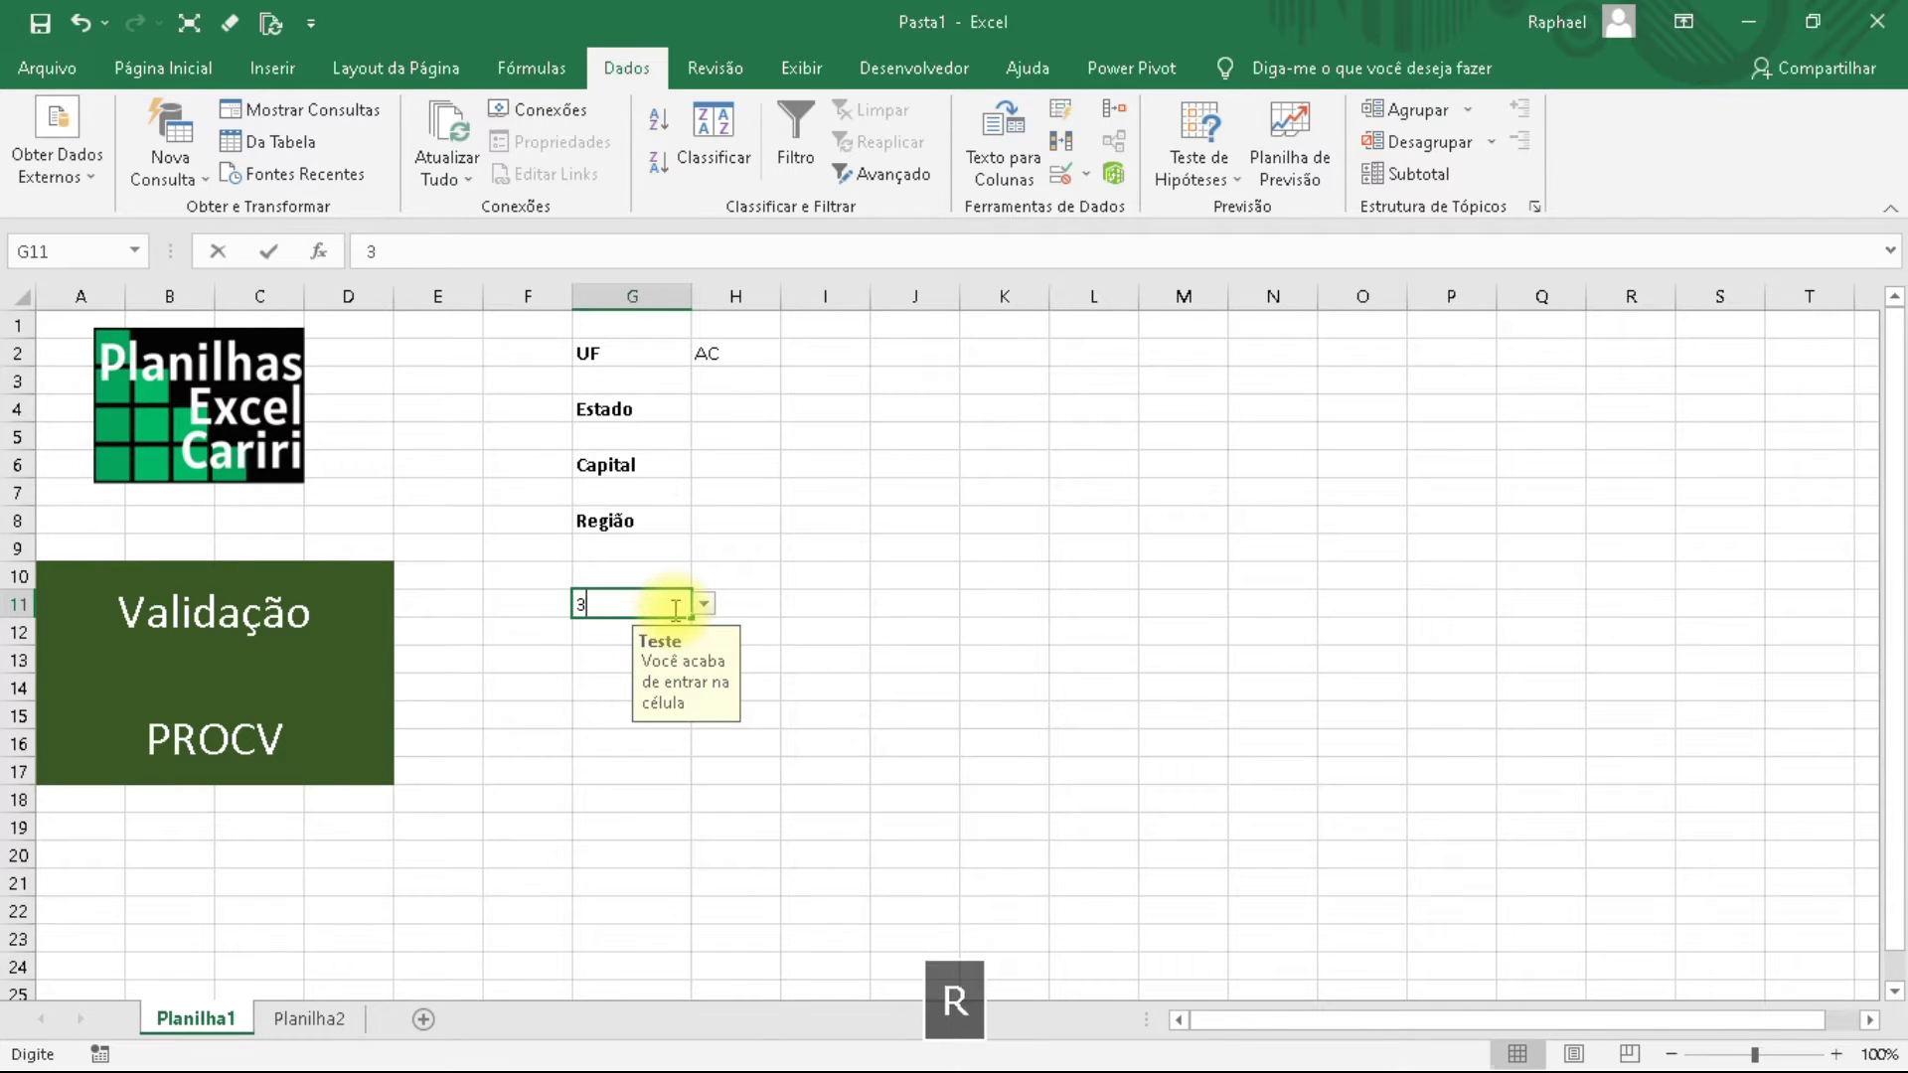
pyautogui.write('rerwer')
pyautogui.click(875, 664)
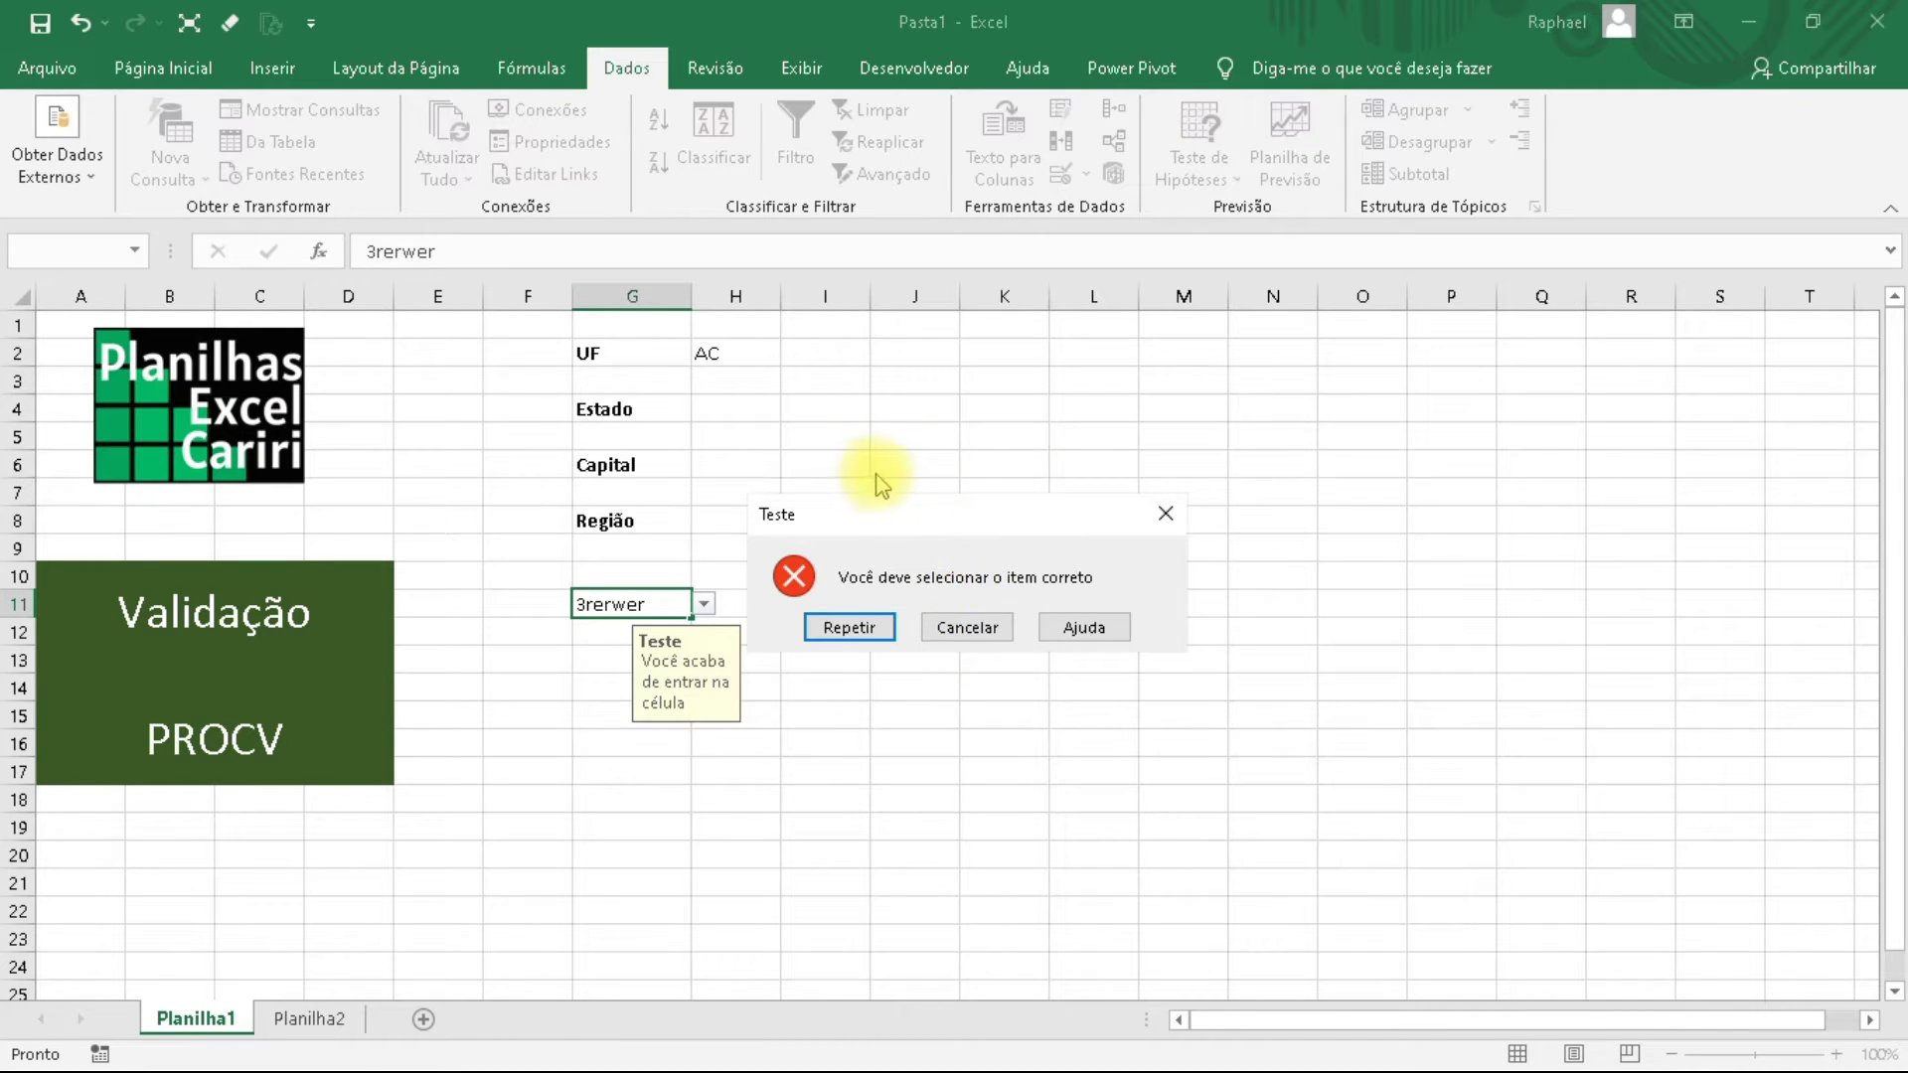
pyautogui.click(966, 628)
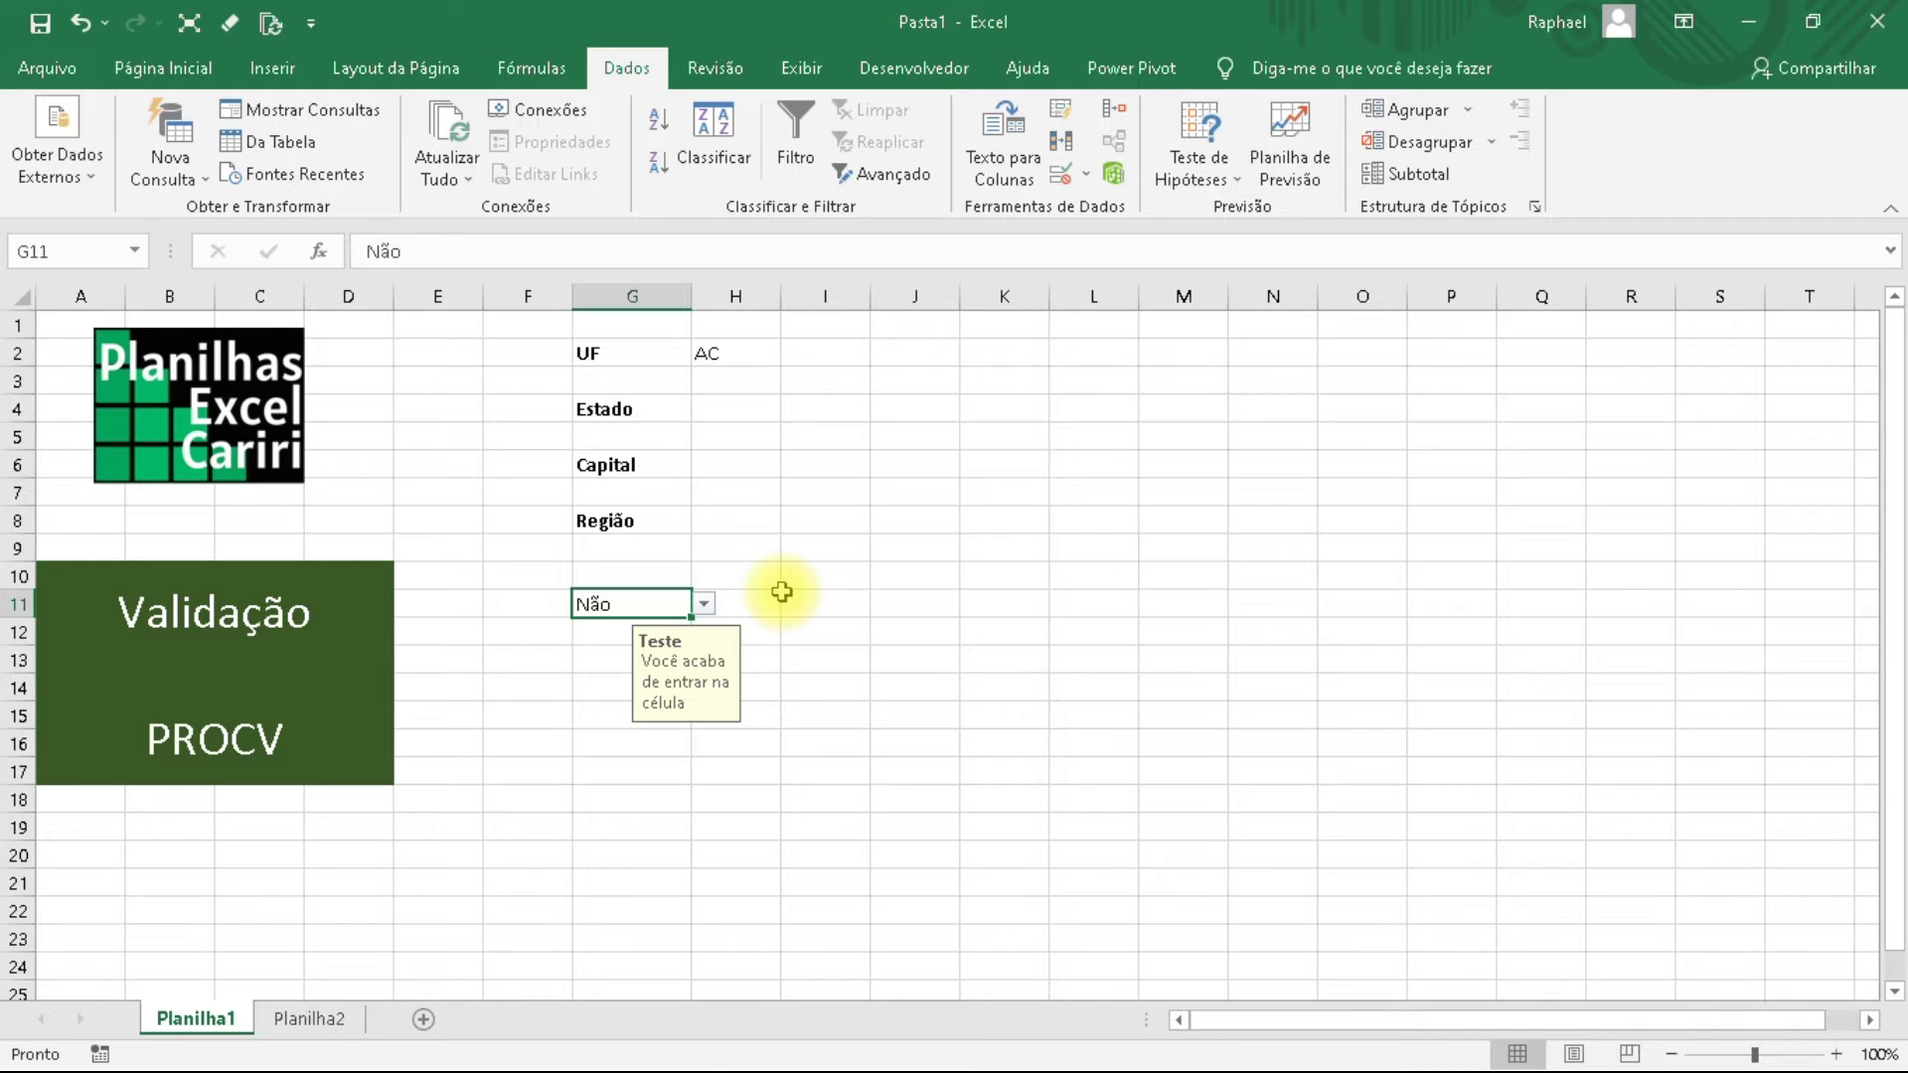
# Clear the contents of cell G11.
pyautogui.click(760, 526)
pyautogui.click(628, 604)
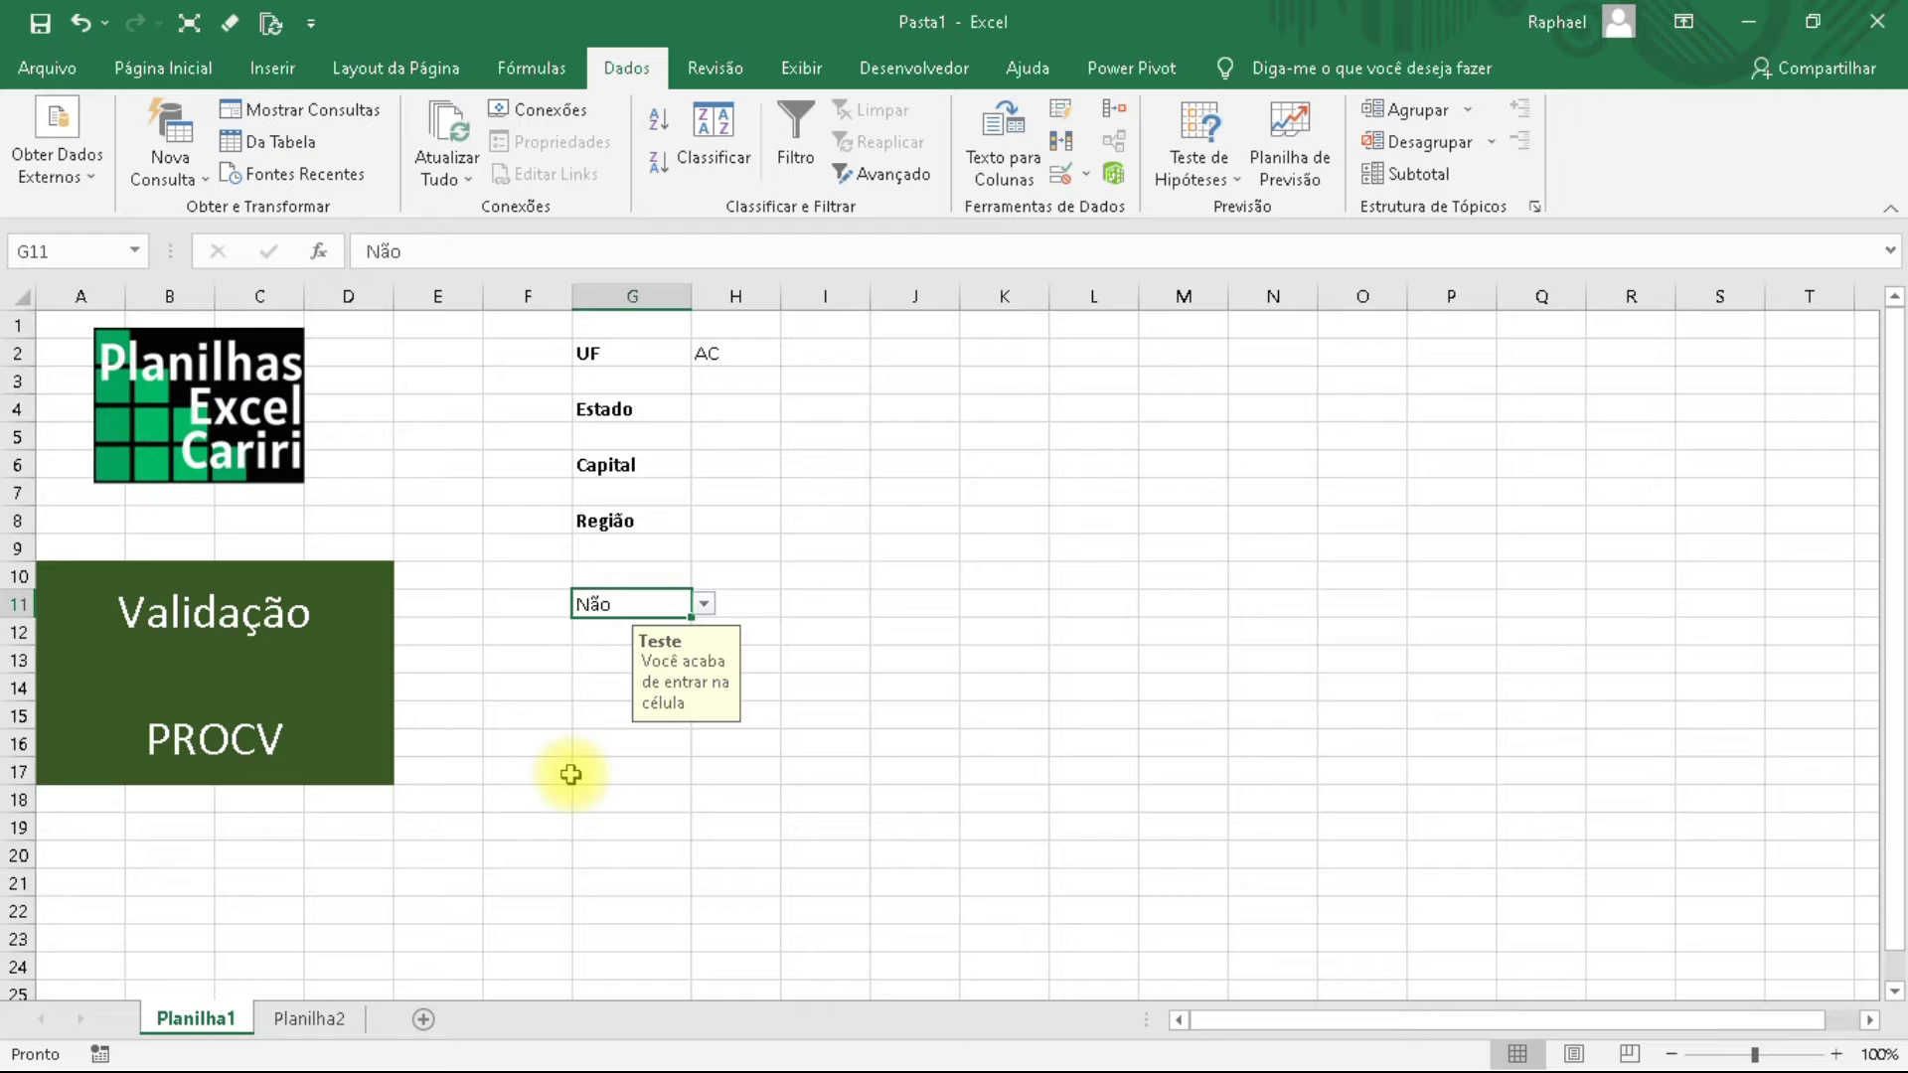
pyautogui.press('Delete')
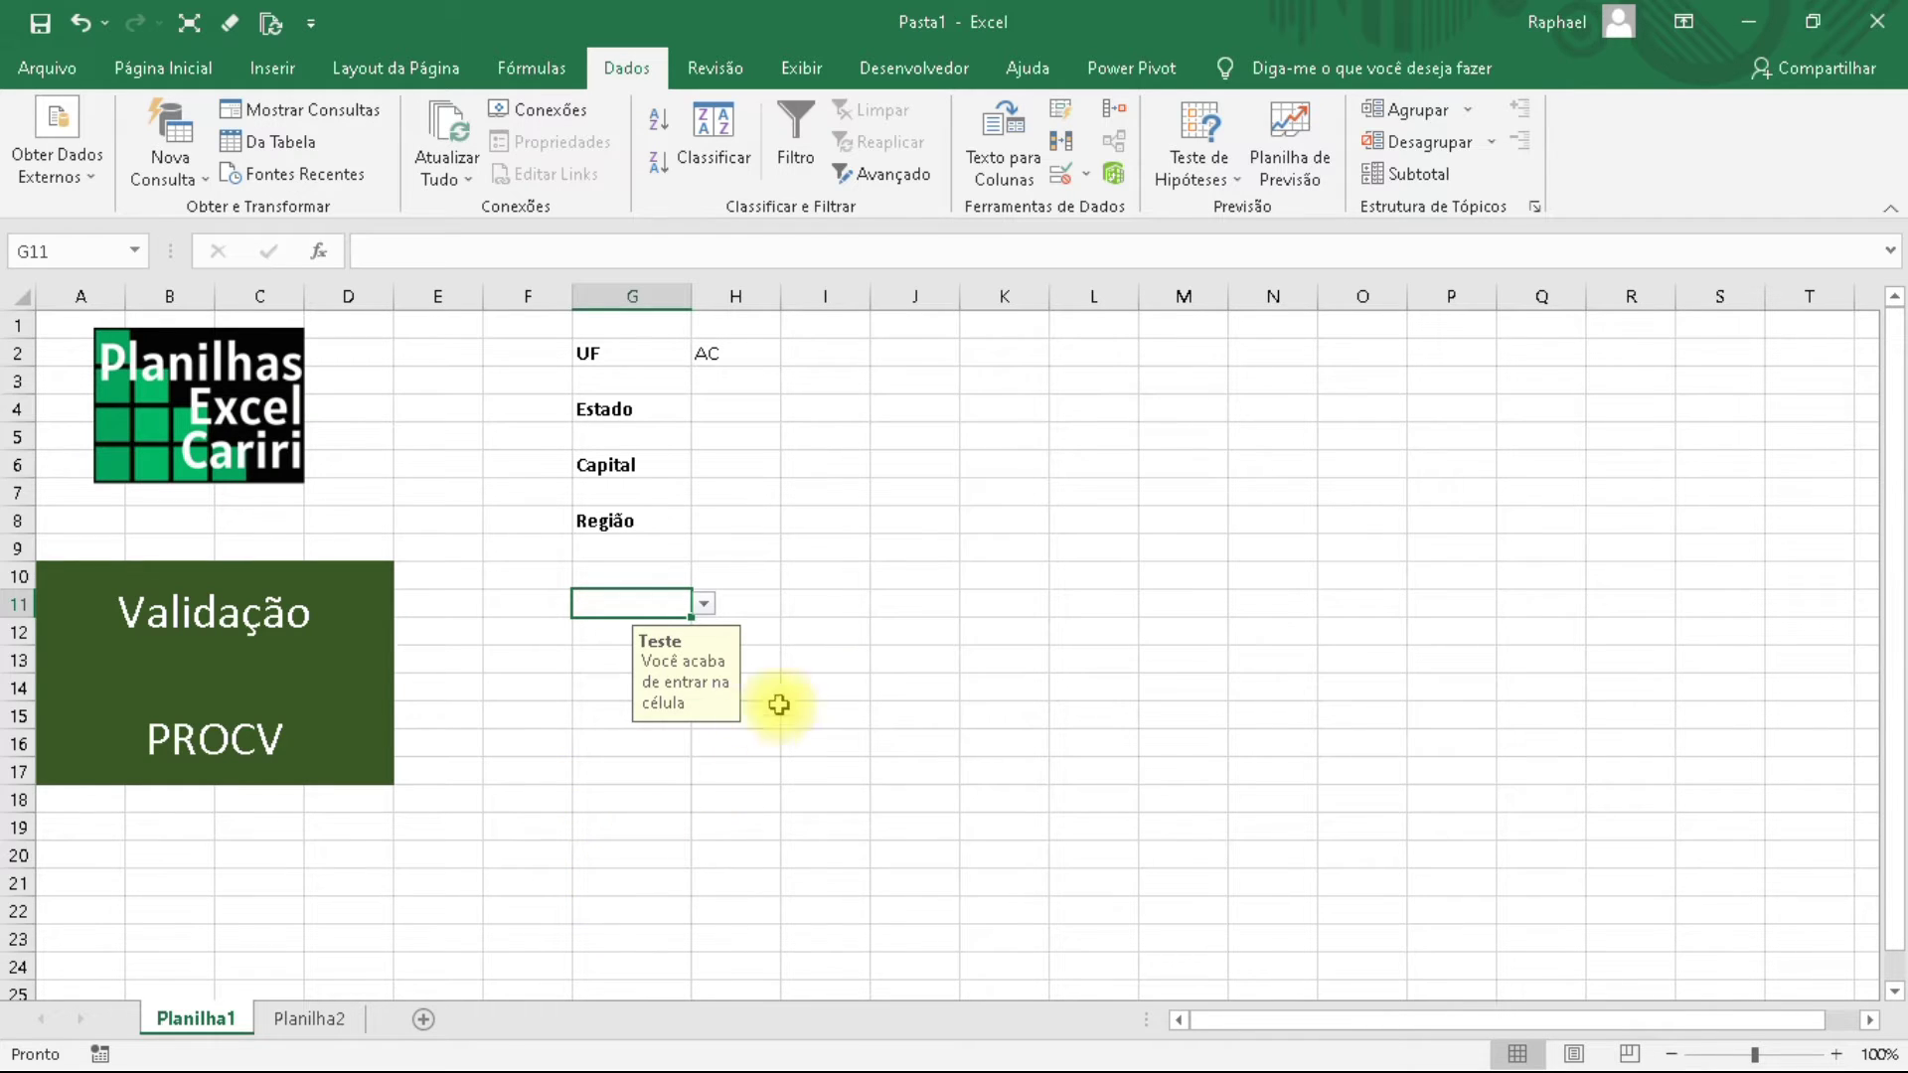
pyautogui.click(845, 689)
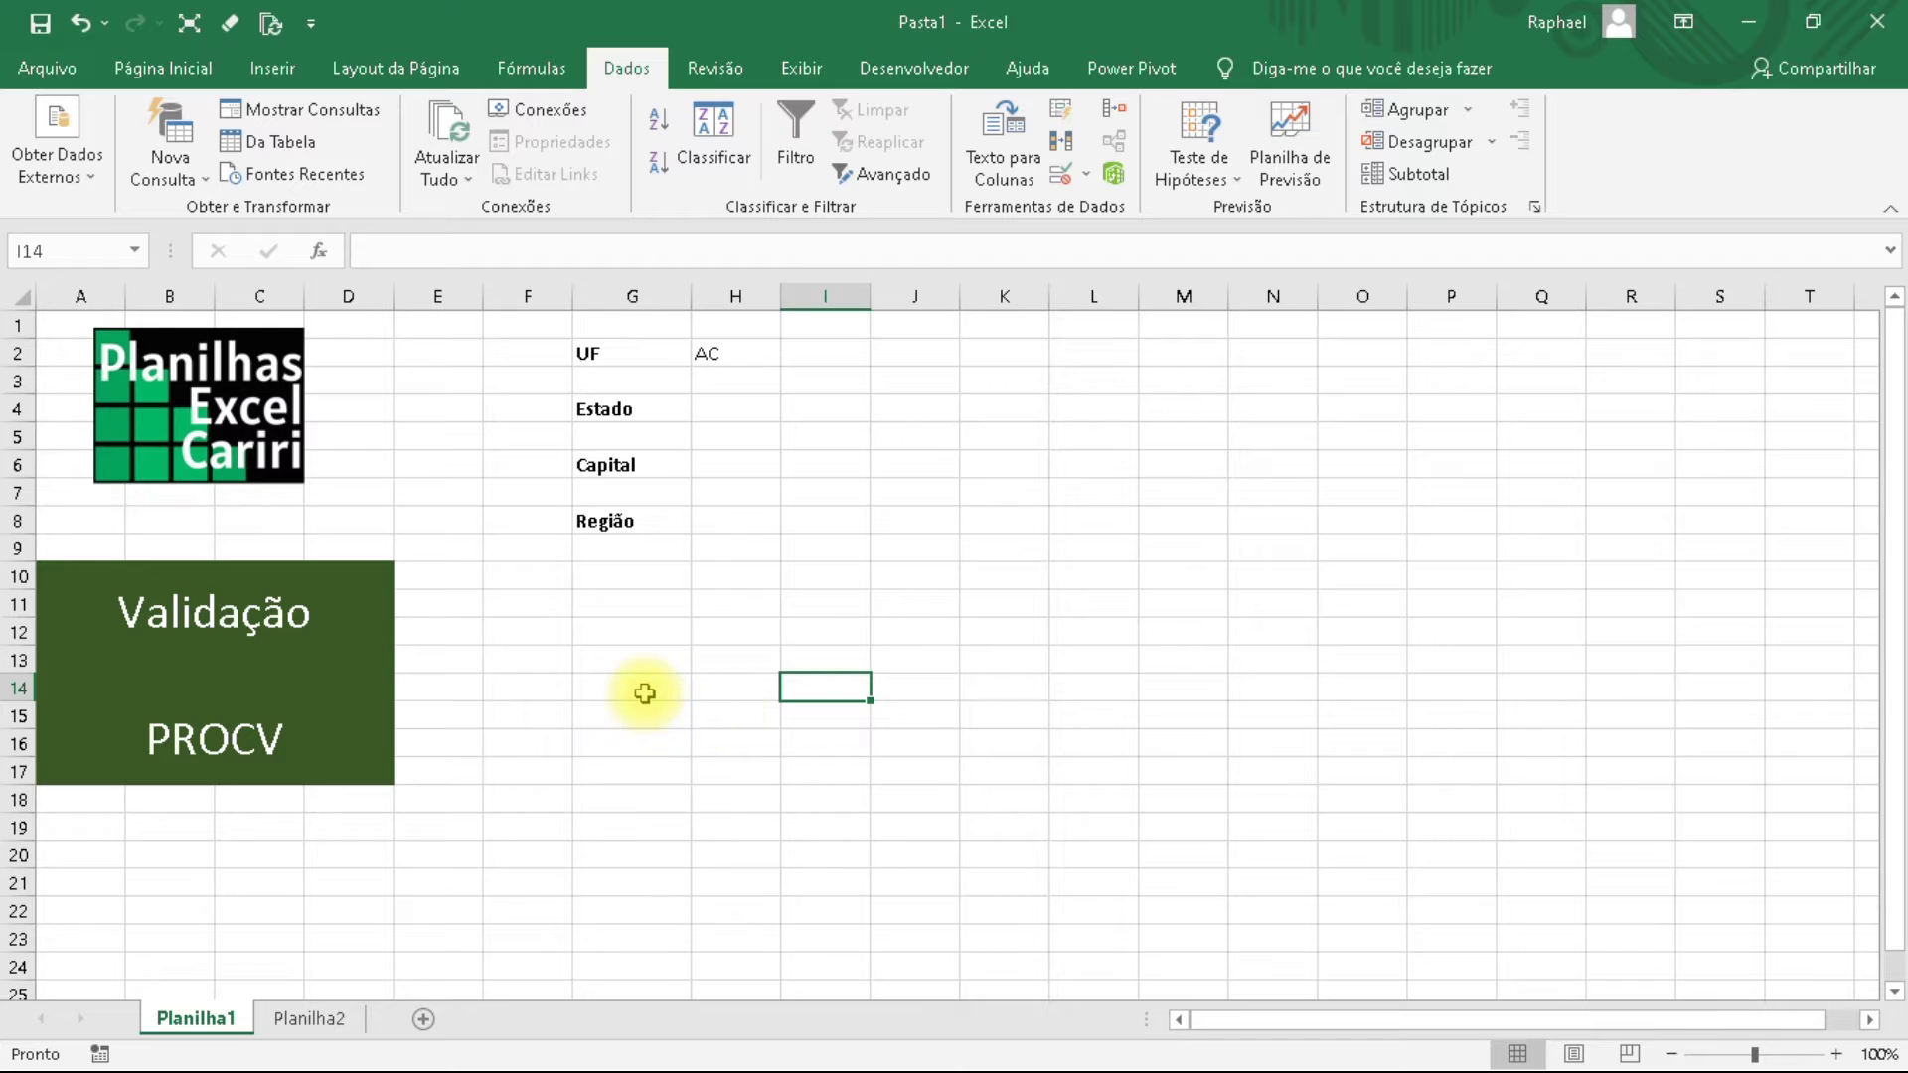
# Look through the UF options in the drop-down list of cell H2.
pyautogui.click(946, 518)
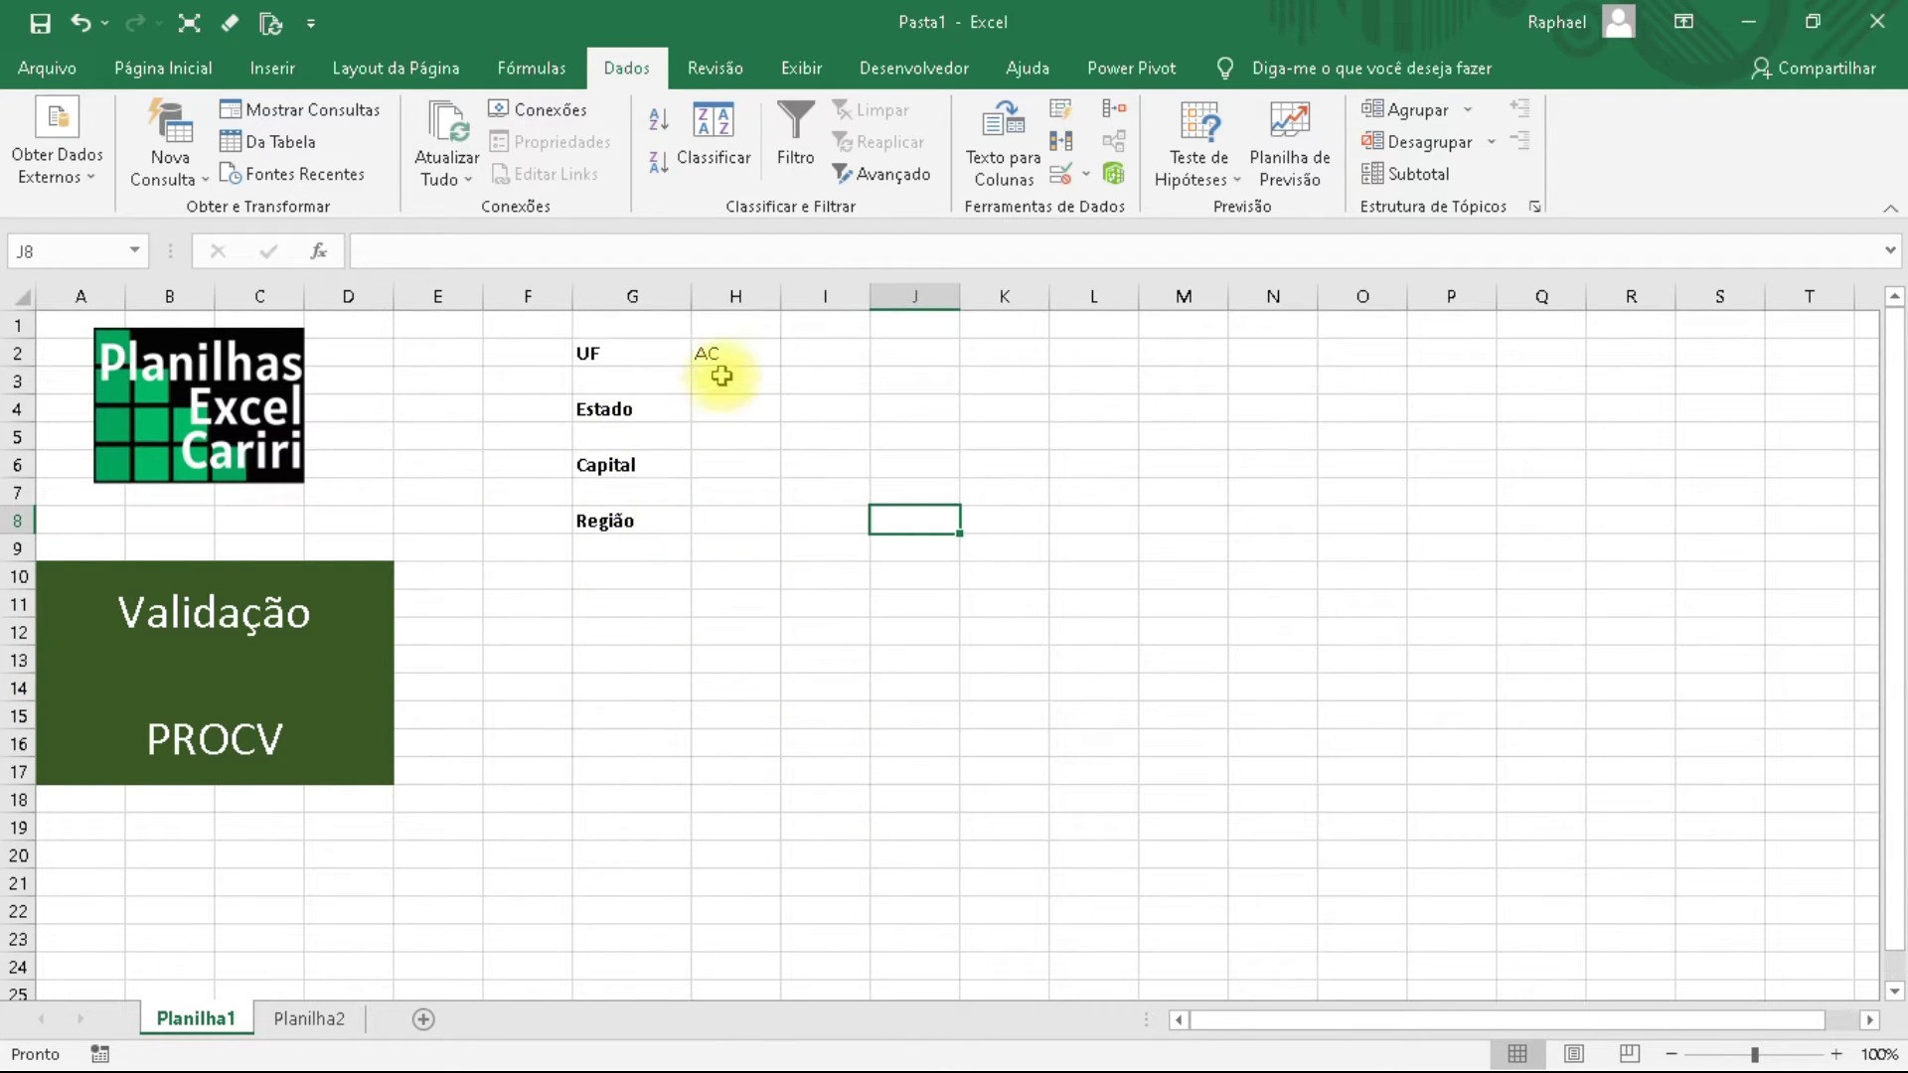
pyautogui.click(768, 353)
pyautogui.click(794, 353)
pyautogui.moveTo(799, 402)
pyautogui.mouseDown()
pyautogui.moveTo(789, 477)
pyautogui.moveTo(789, 379)
pyautogui.mouseUp()
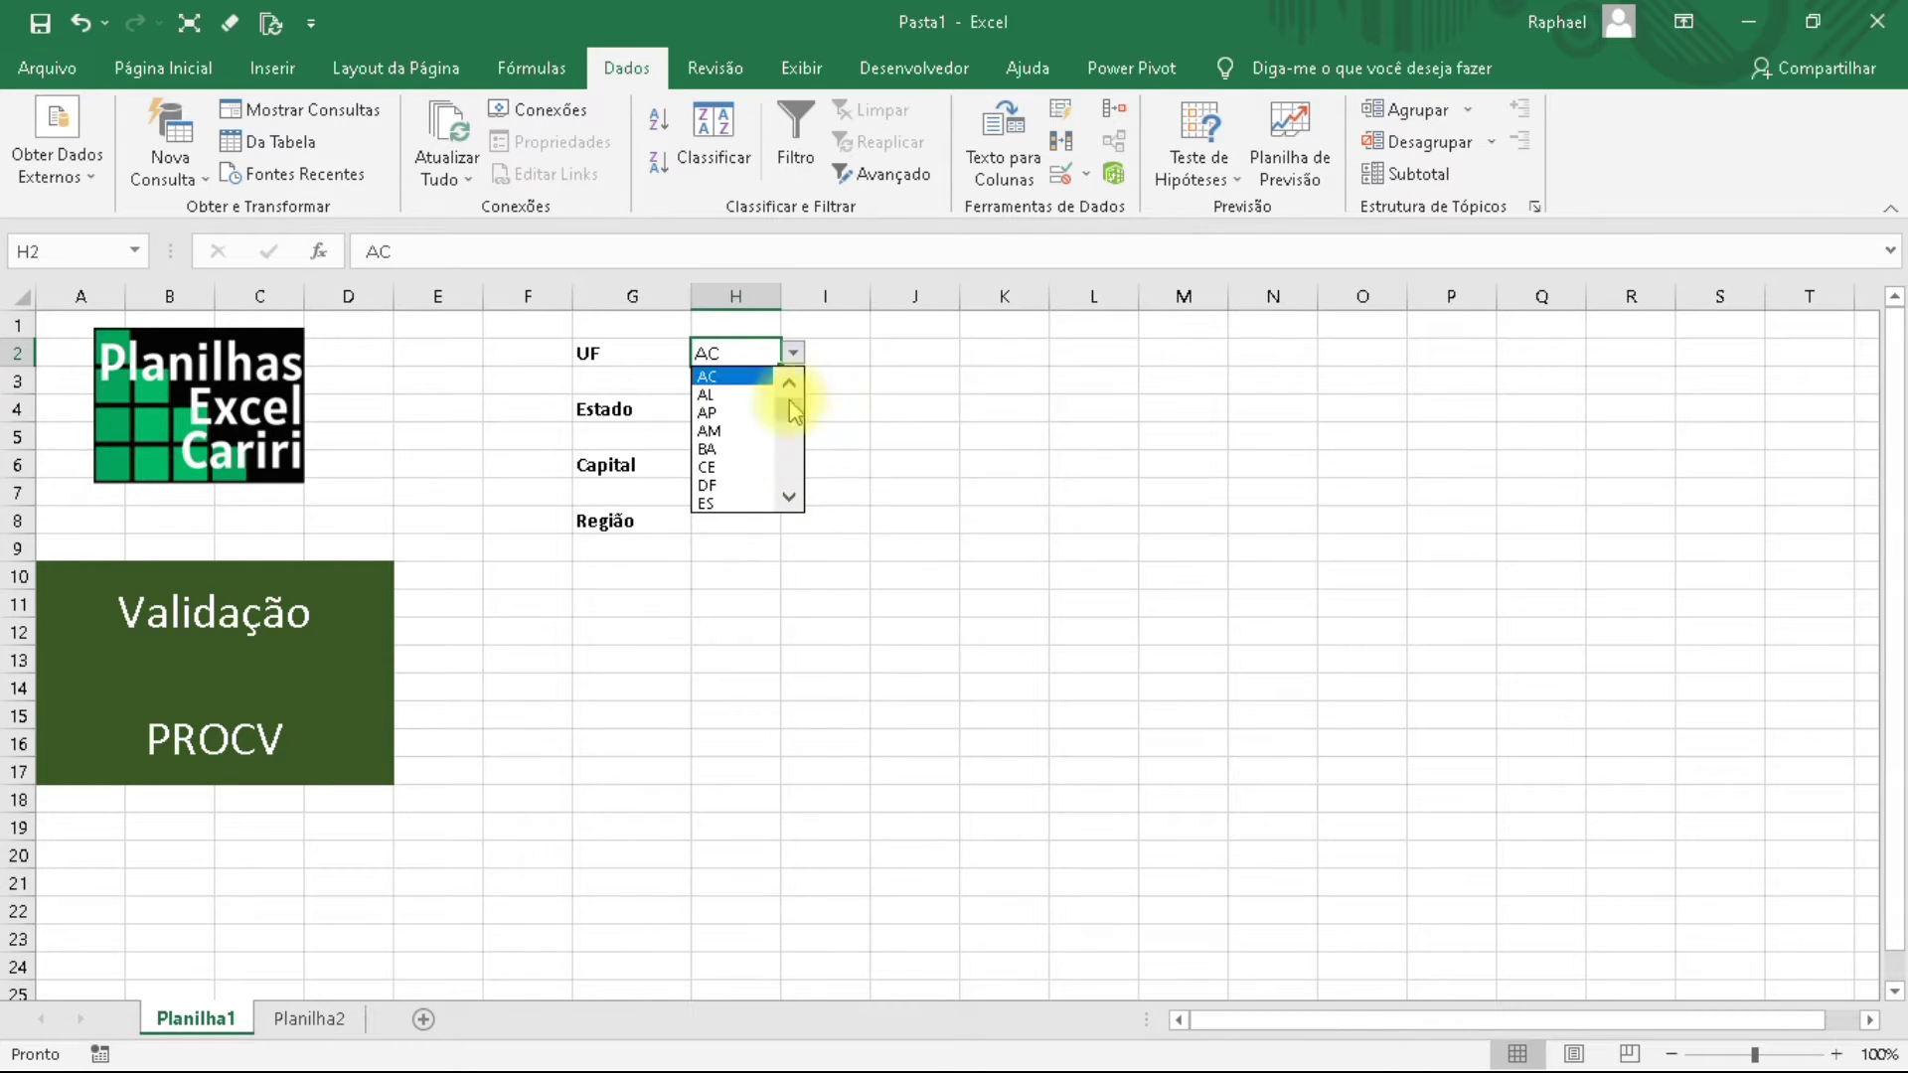
# Review the Sigla, Estado, Capital and Região columns of the source table on Planilha2.
pyautogui.click(299, 1024)
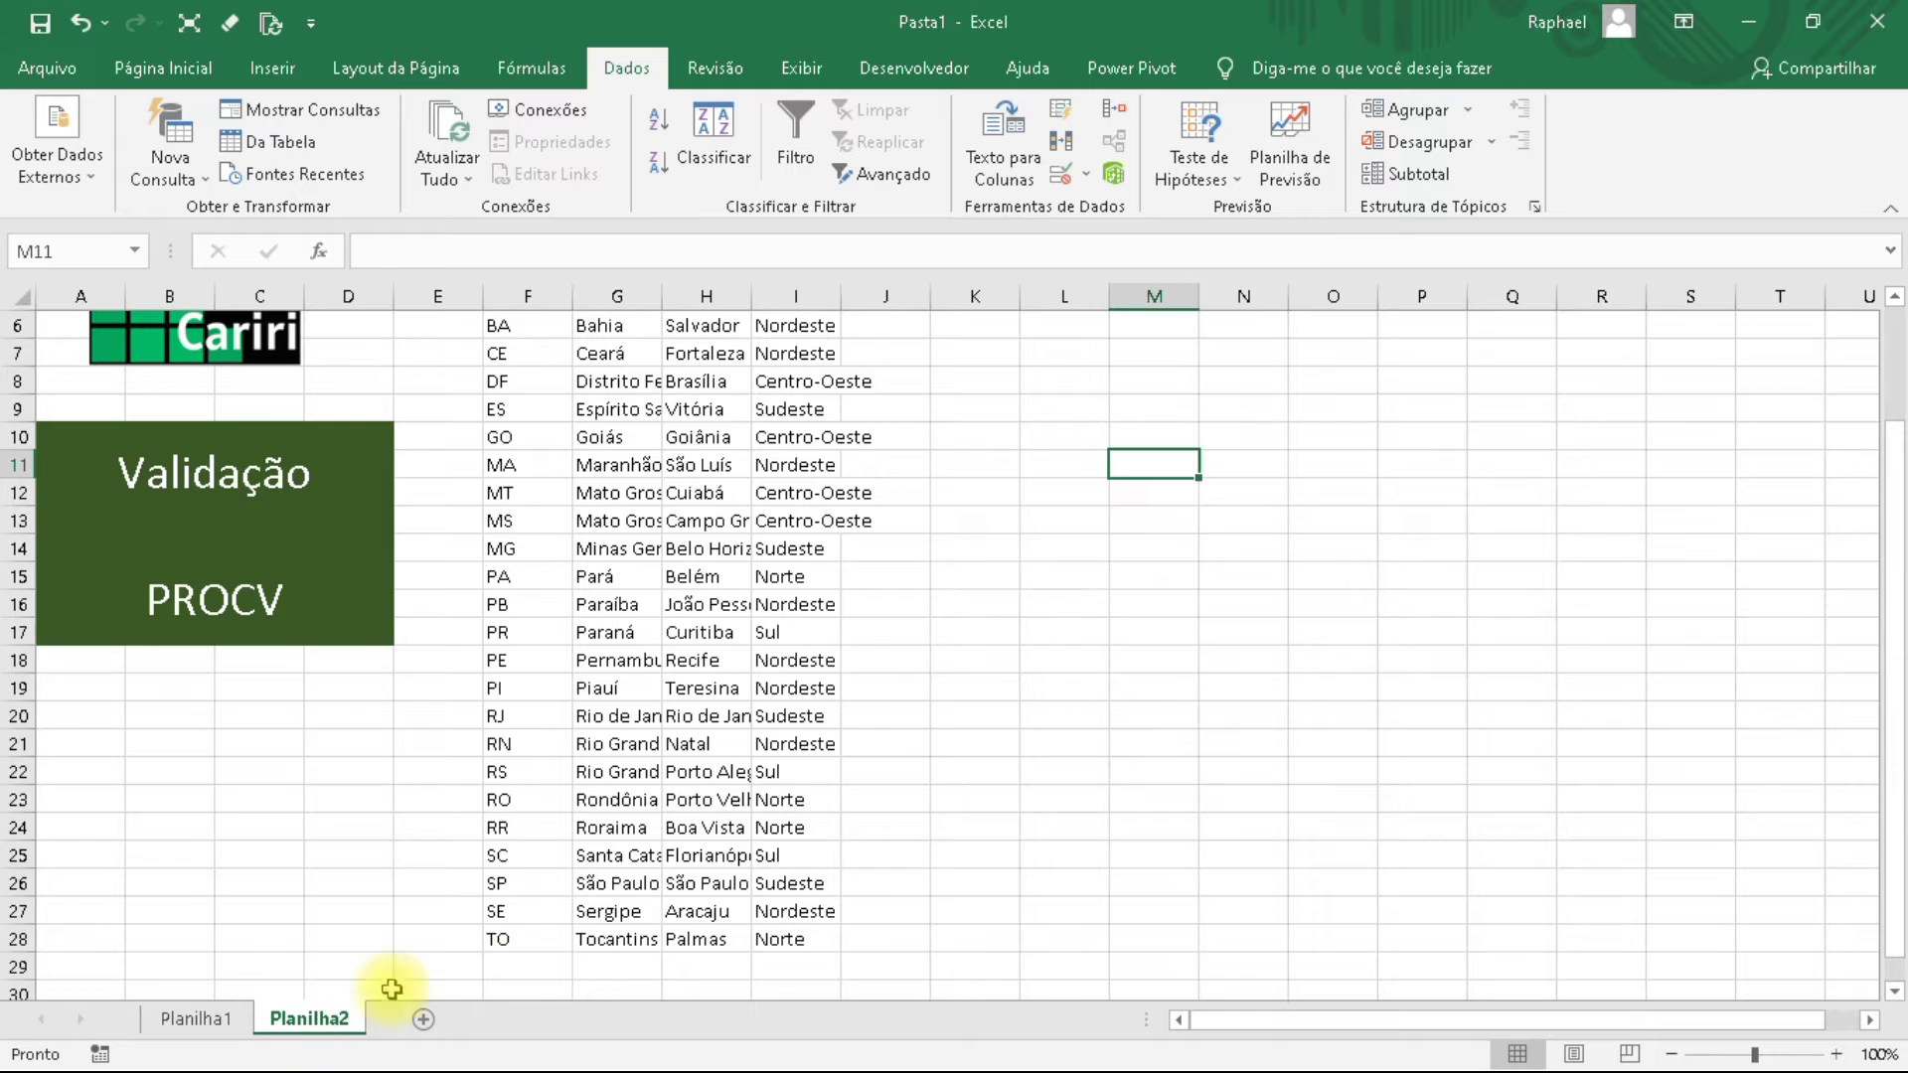
pyautogui.scroll(2, 646, 487)
pyautogui.moveTo(547, 362); pyautogui.dragTo(554, 562)
pyautogui.click(636, 360)
pyautogui.click(696, 385)
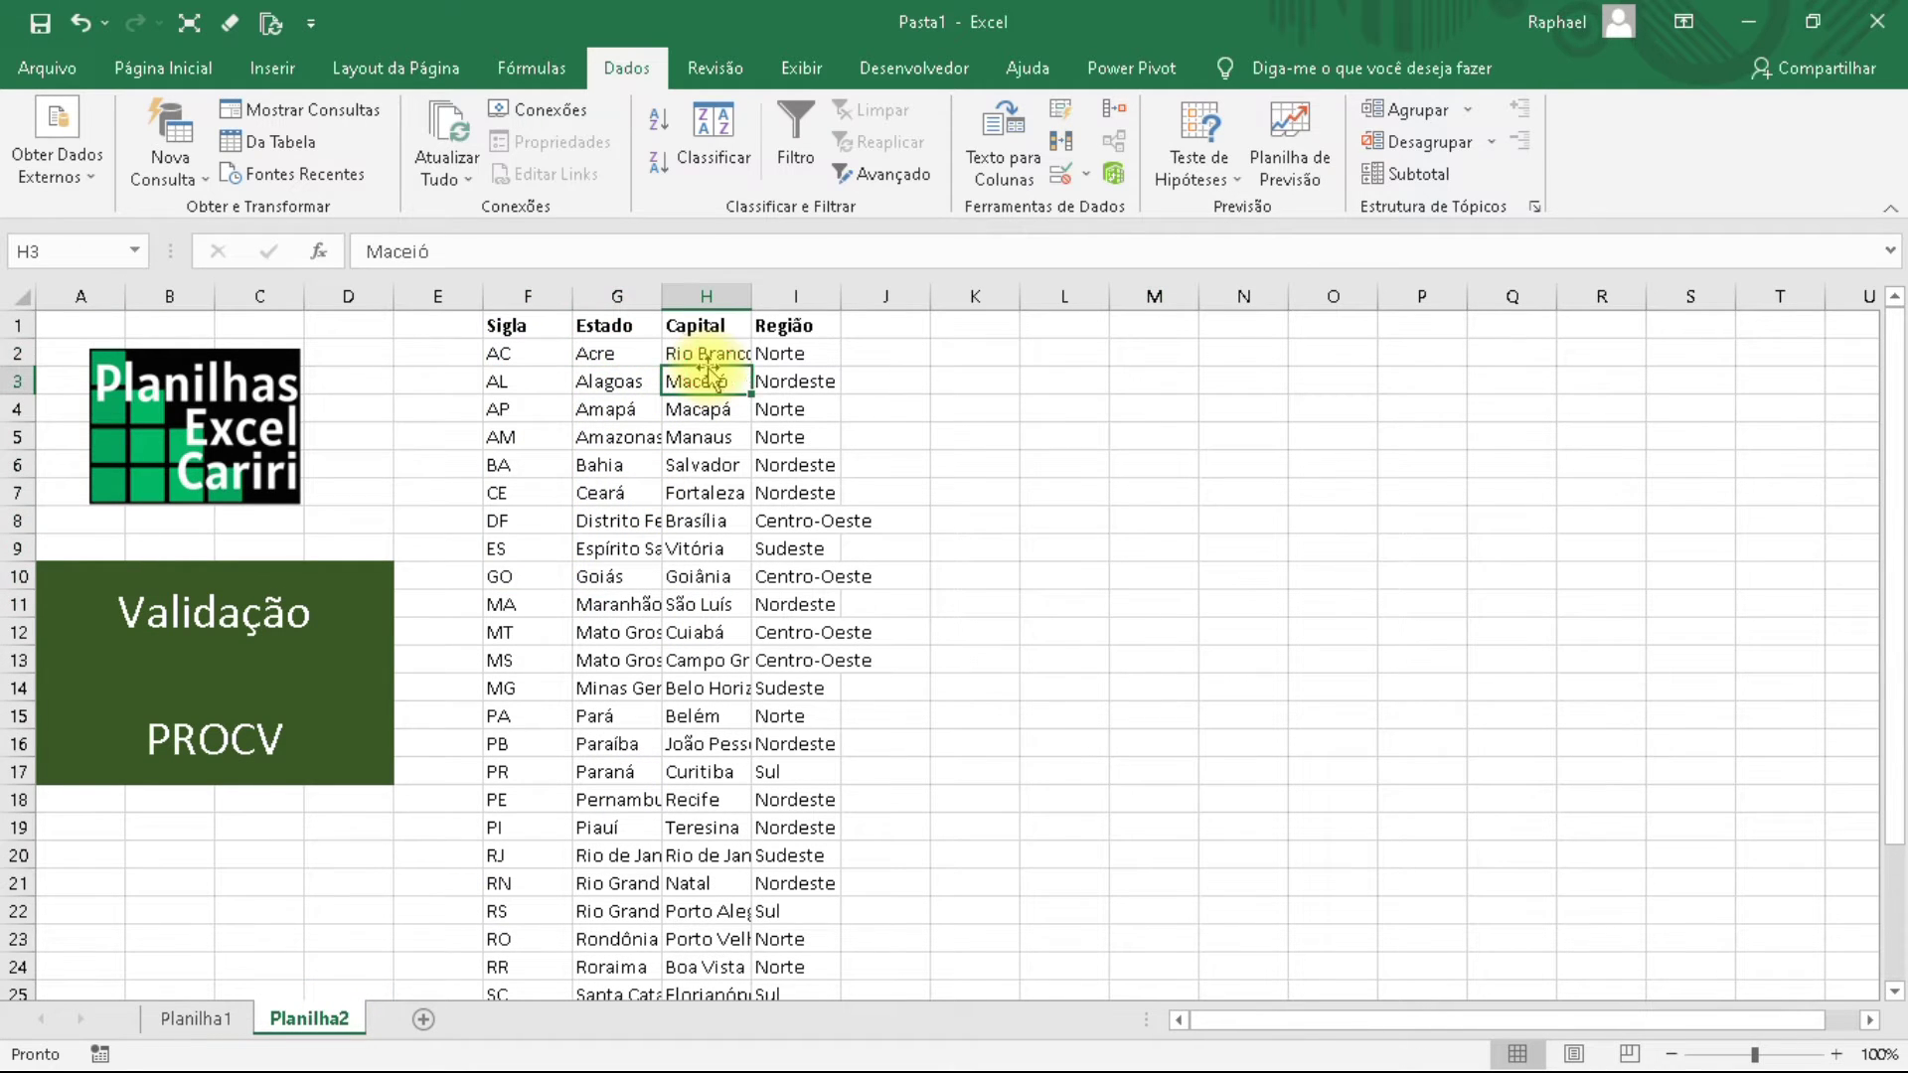
pyautogui.click(770, 355)
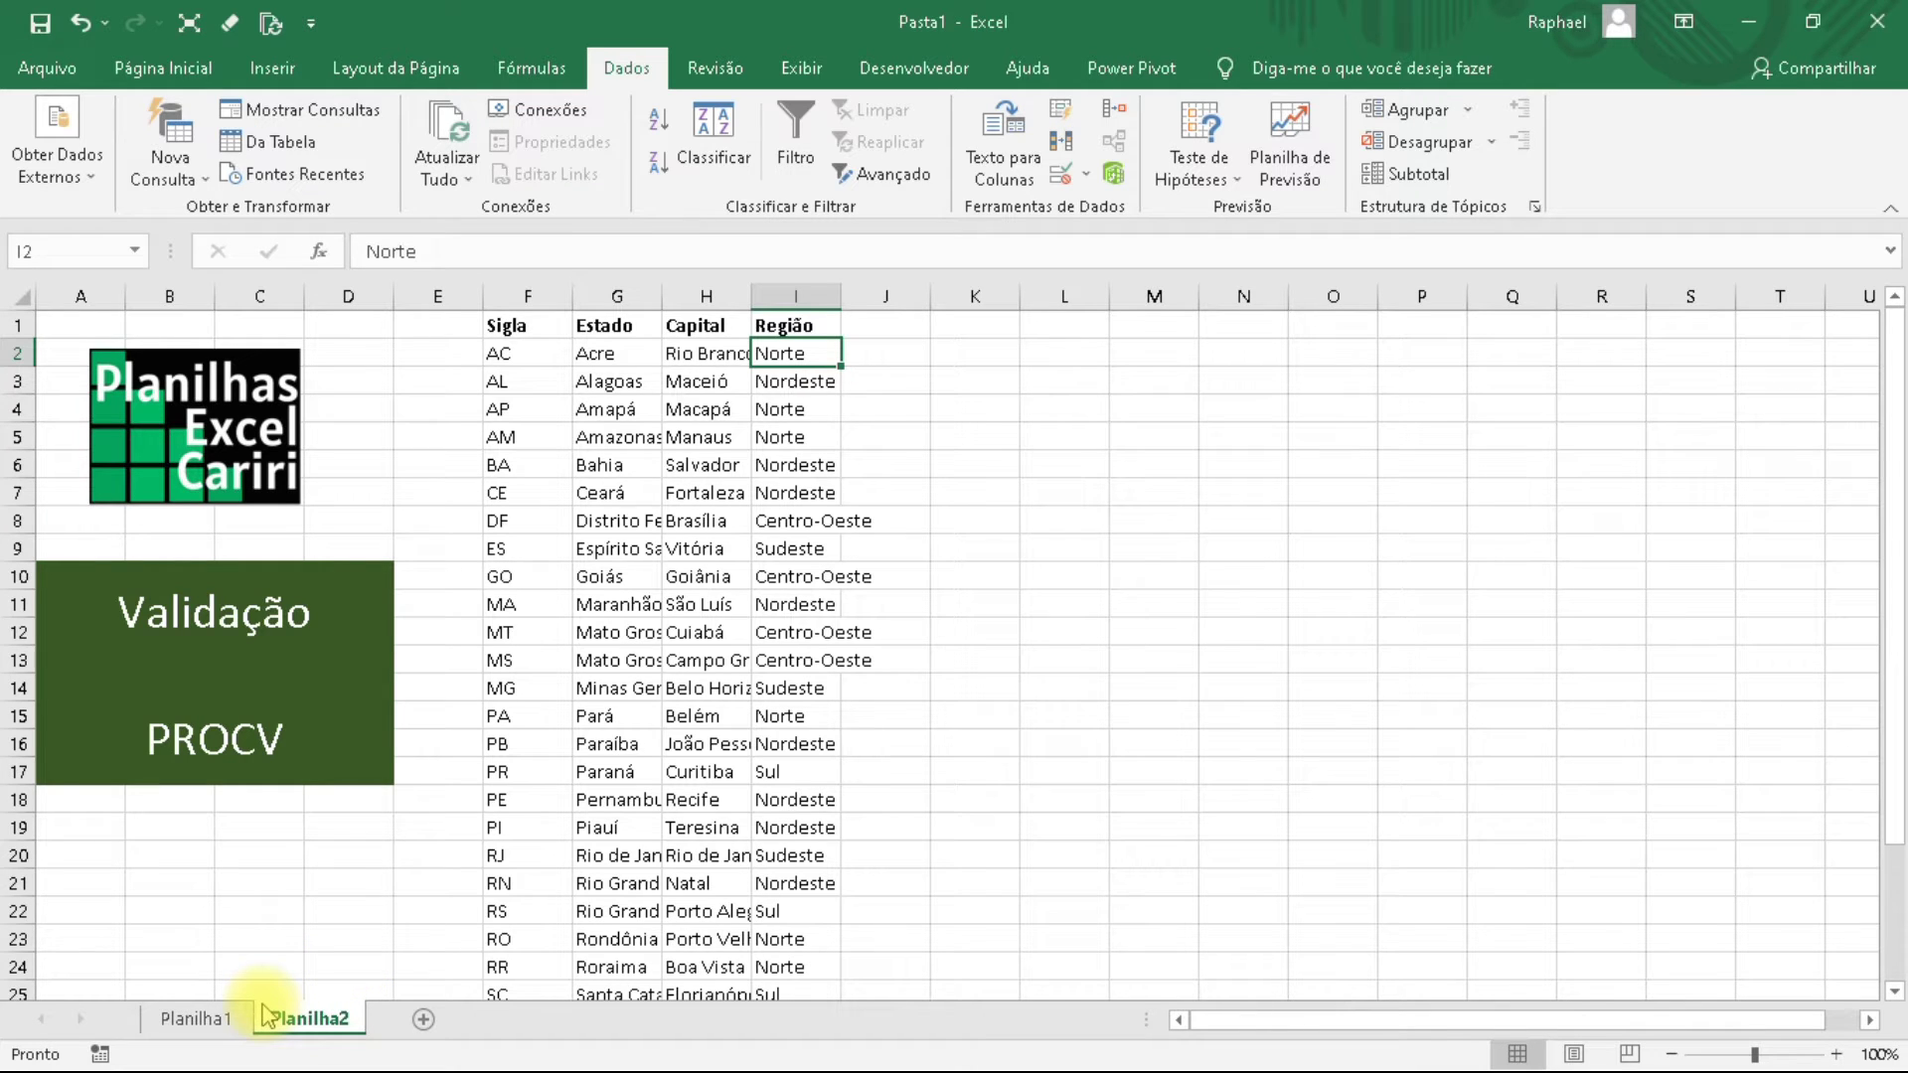
# Examine the Estado, Capital and Região result cells on Planilha1 against the source table on Planilha2.
pyautogui.click(174, 1020)
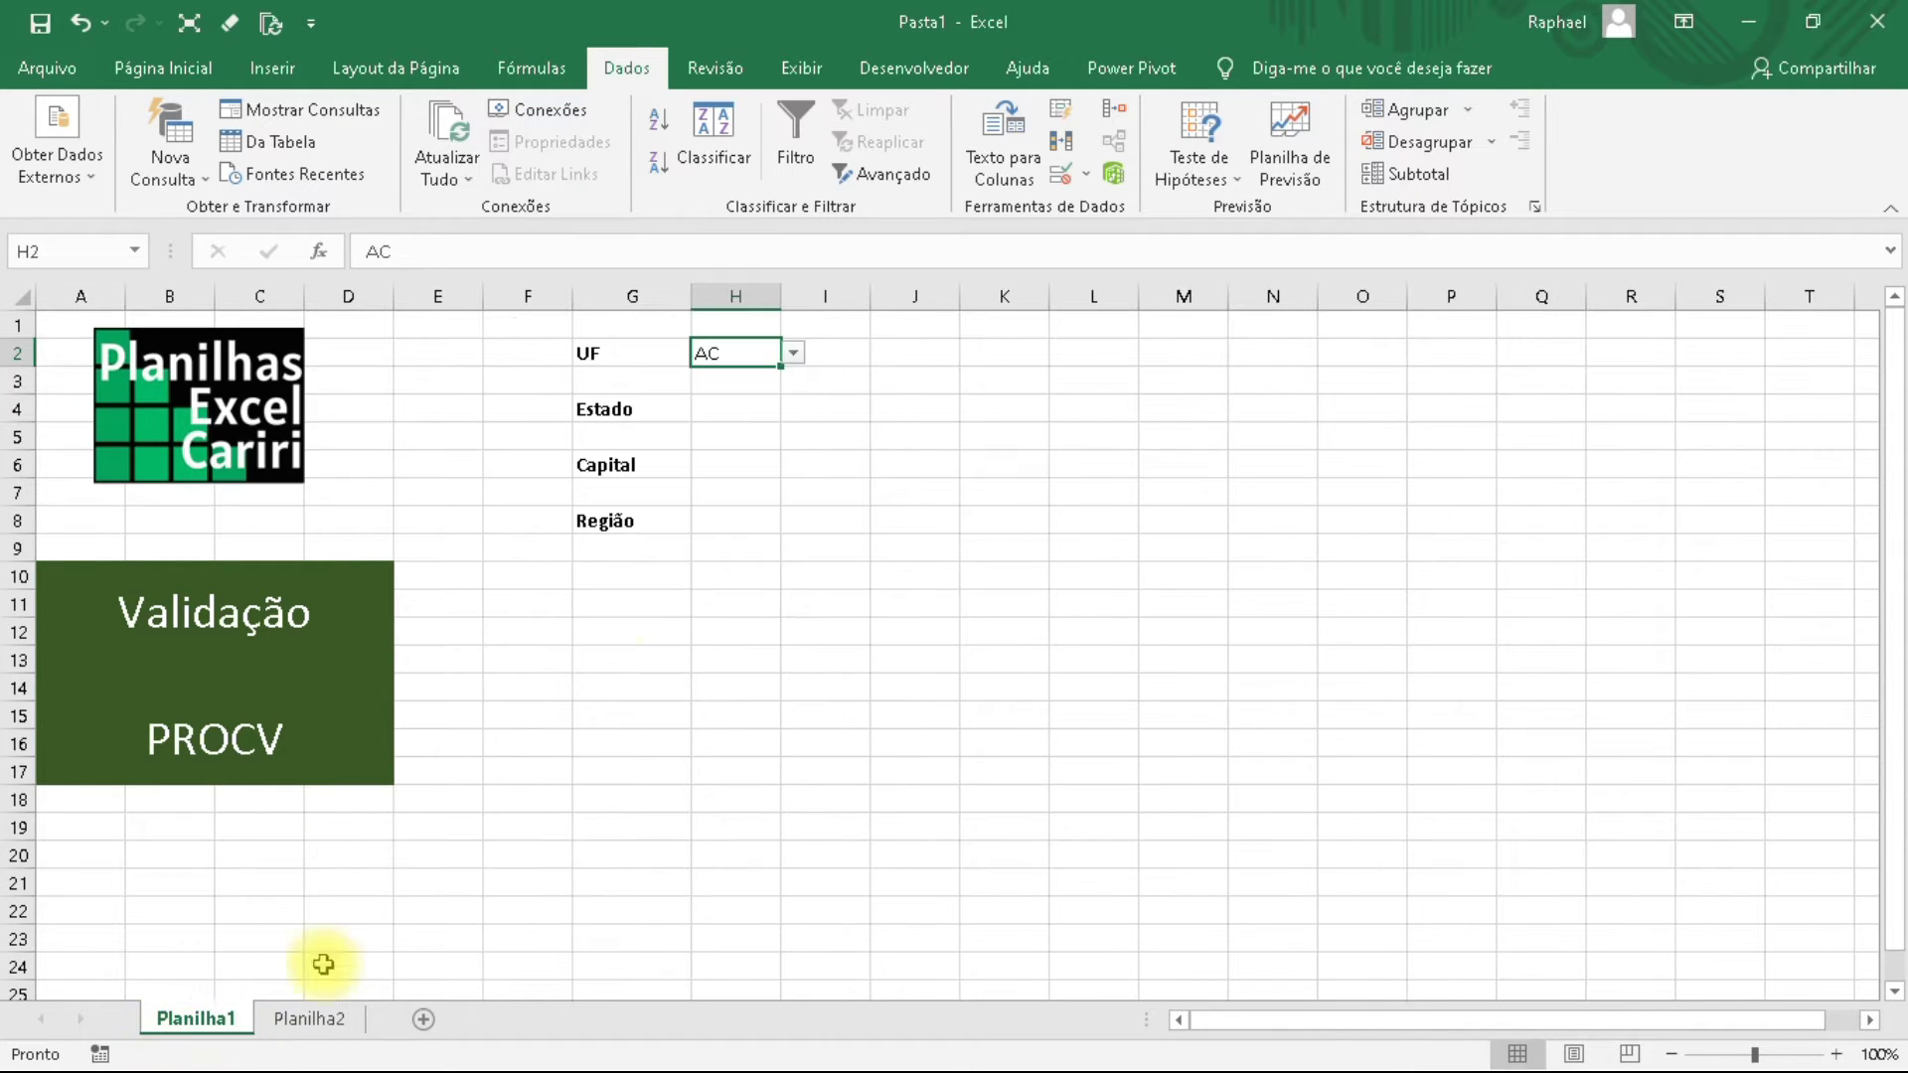
pyautogui.click(715, 414)
pyautogui.click(725, 456)
pyautogui.click(732, 520)
pyautogui.click(747, 467)
pyautogui.click(735, 411)
pyautogui.click(626, 520)
pyautogui.click(722, 543)
pyautogui.click(728, 409)
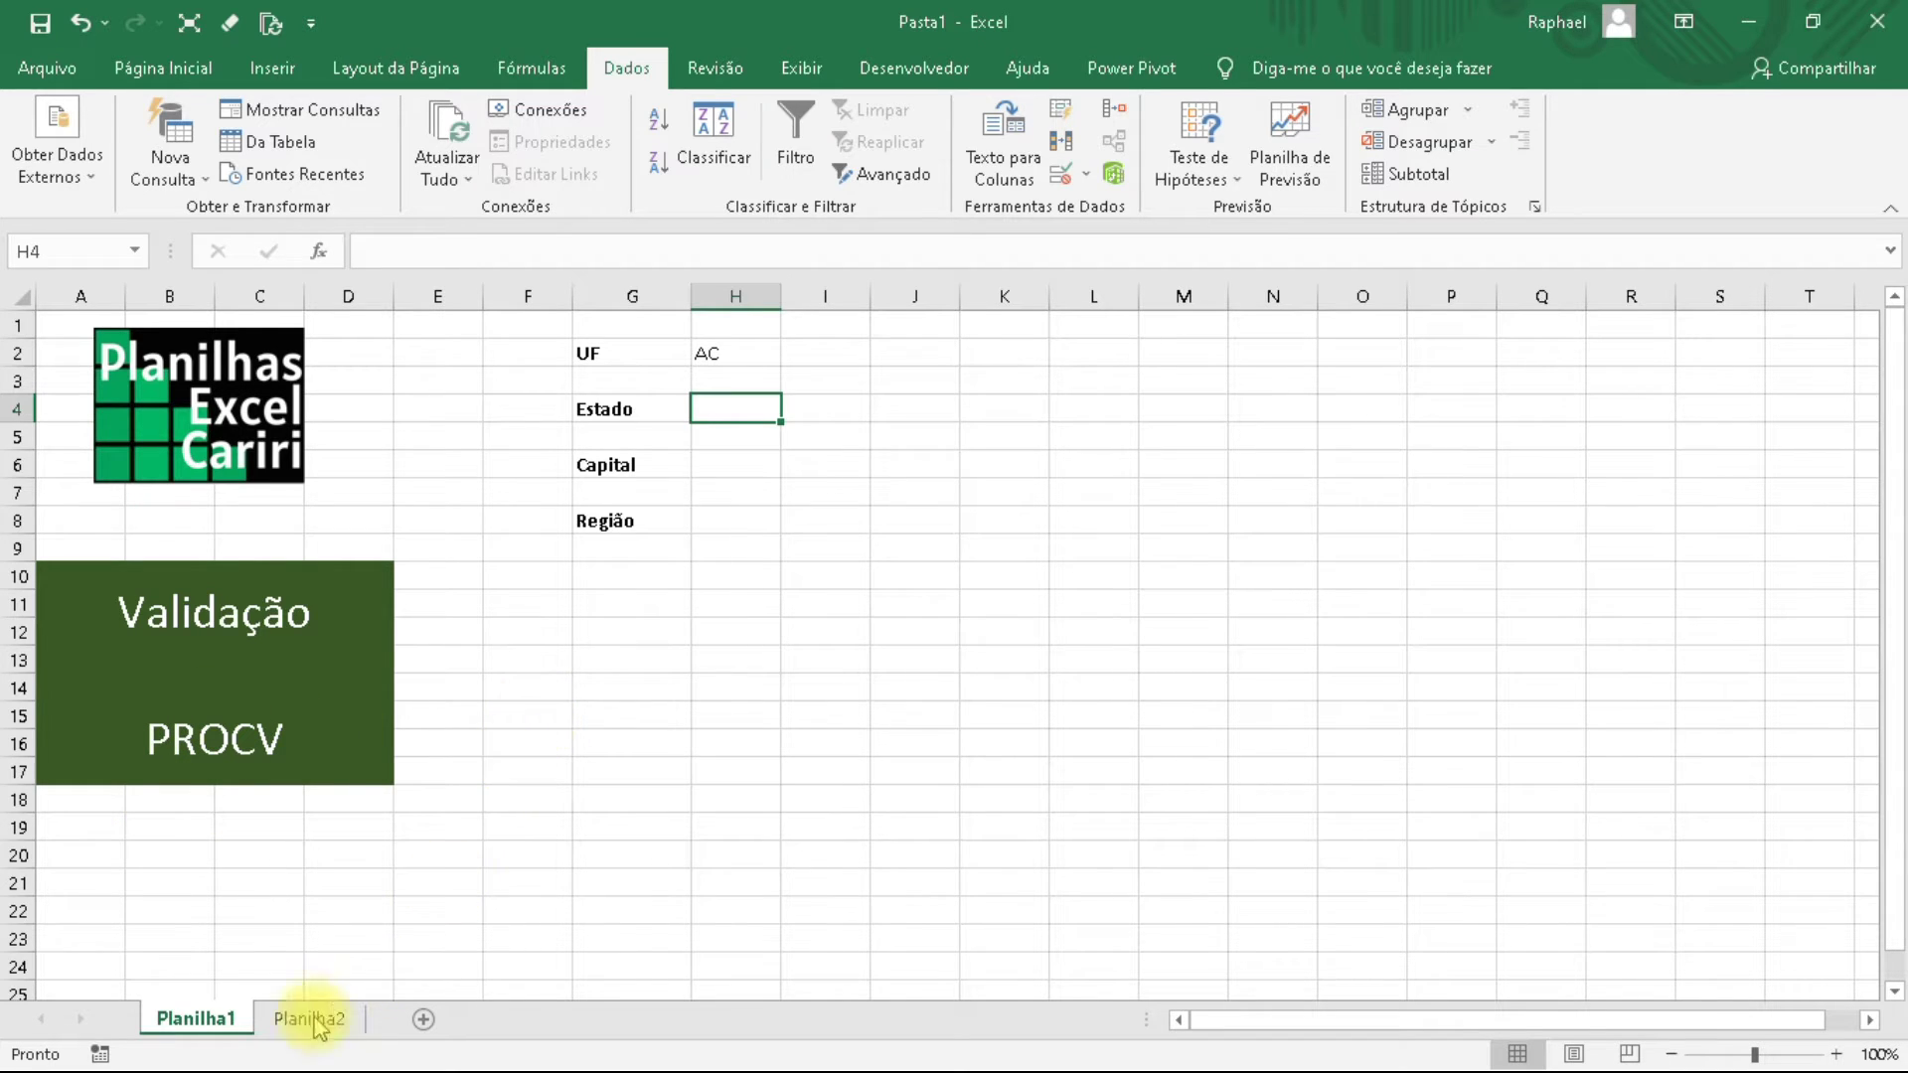
pyautogui.click(279, 1021)
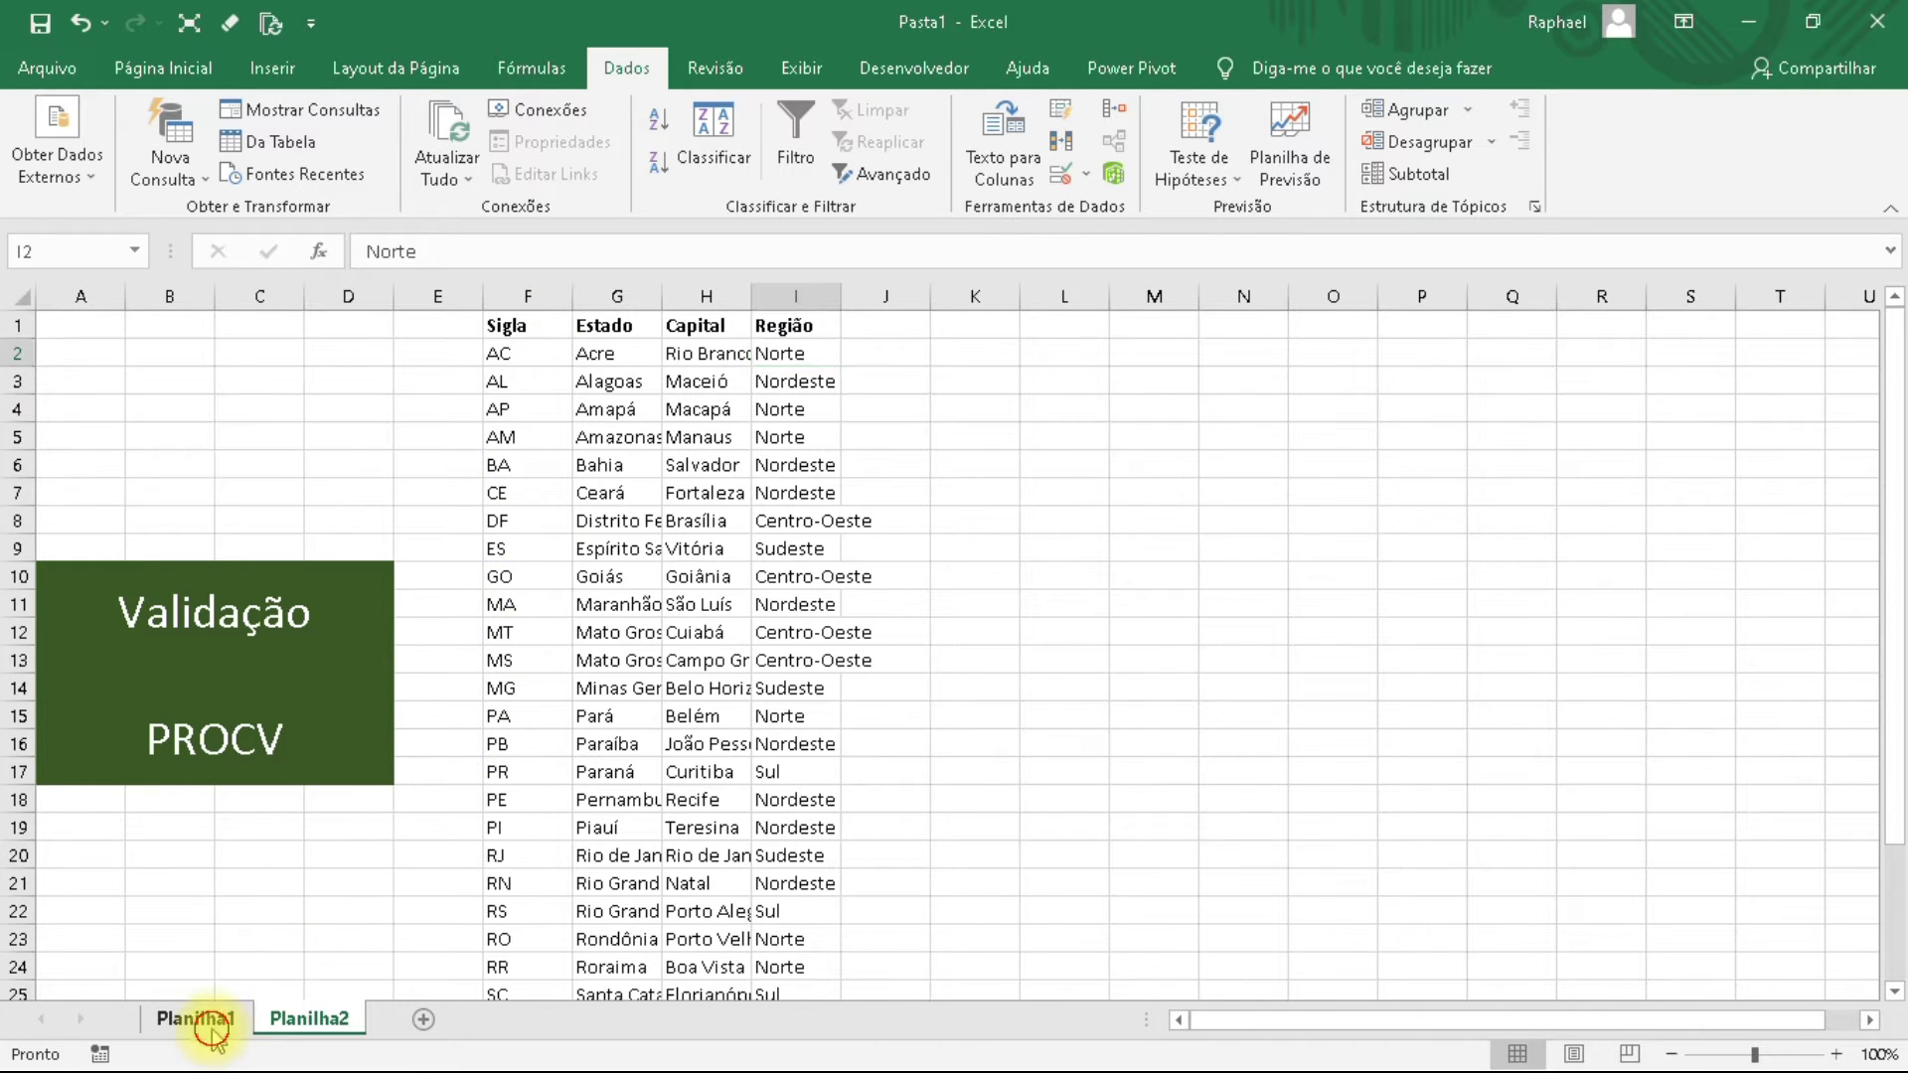
pyautogui.click(179, 1018)
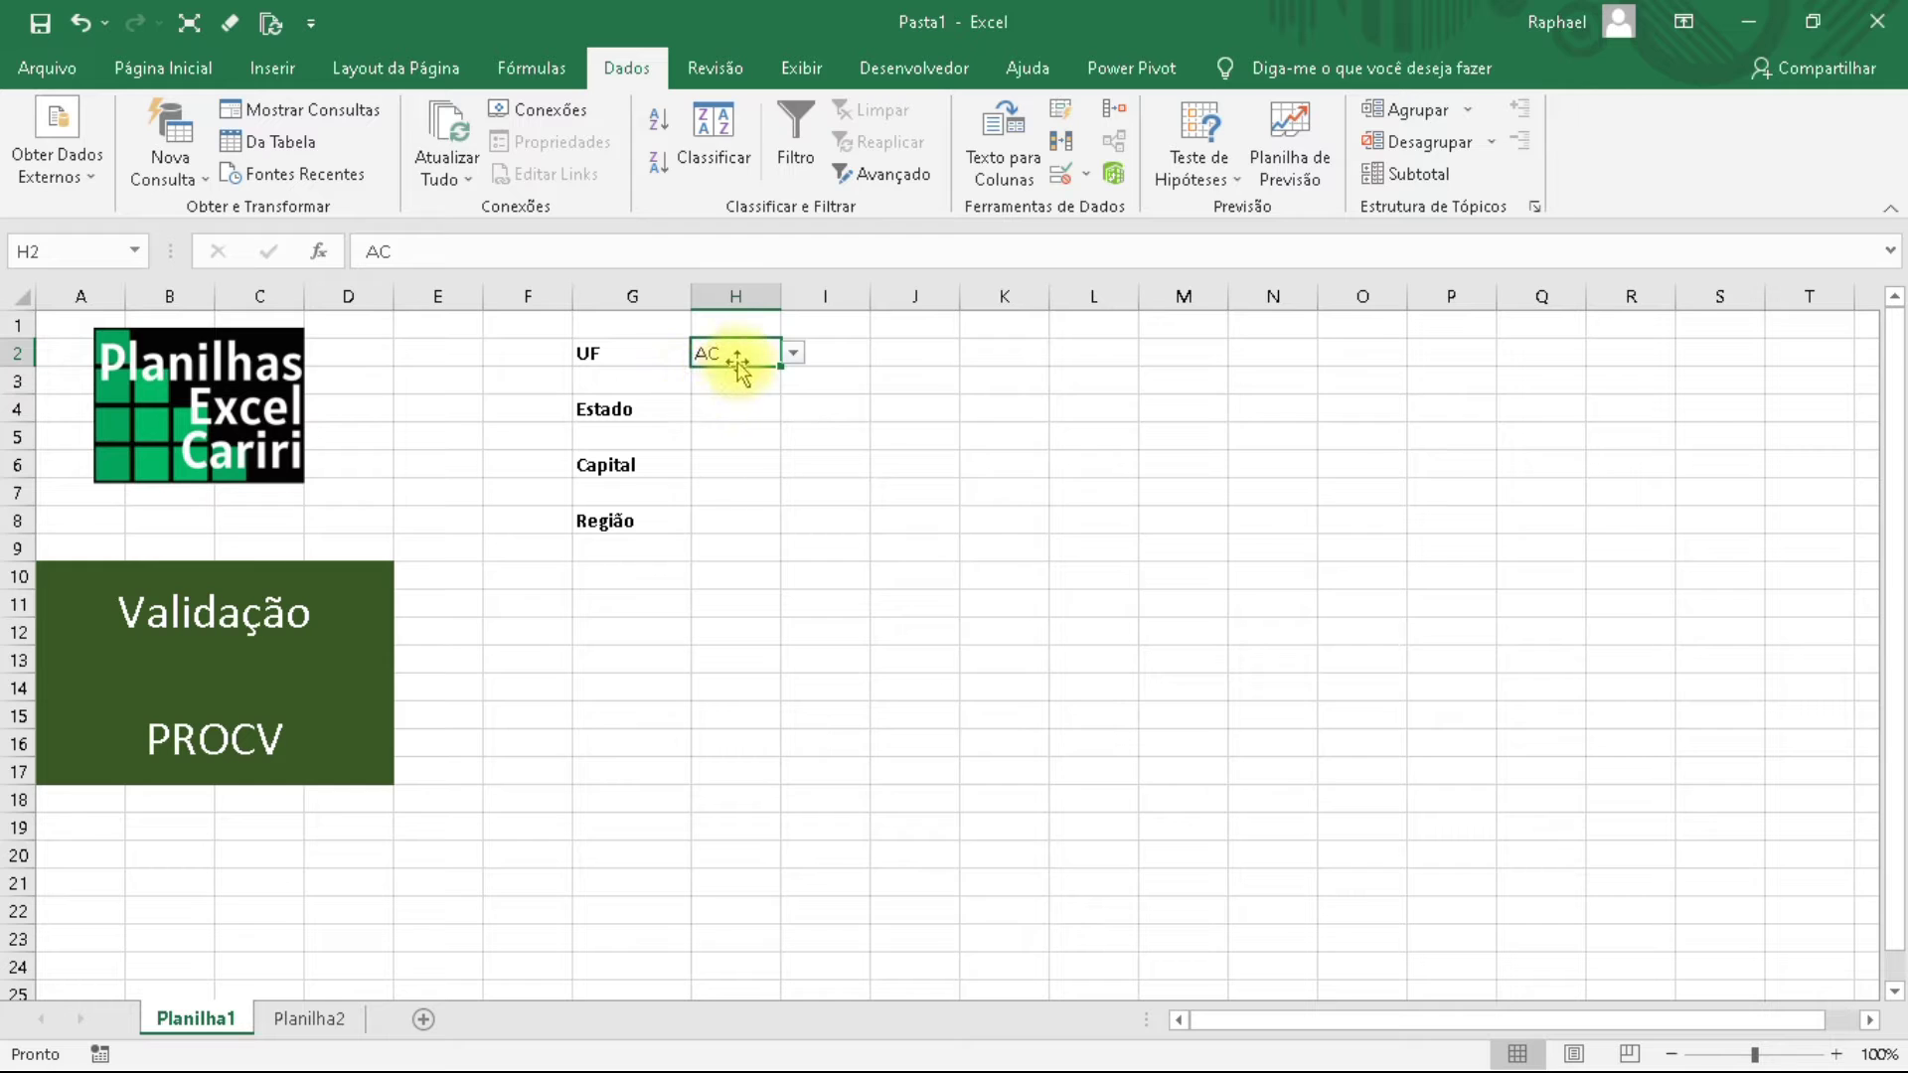
# Examine the AC row and the Sigla to Região columns of the source table on Planilha2, ending back on Planilha1.
pyautogui.click(309, 1019)
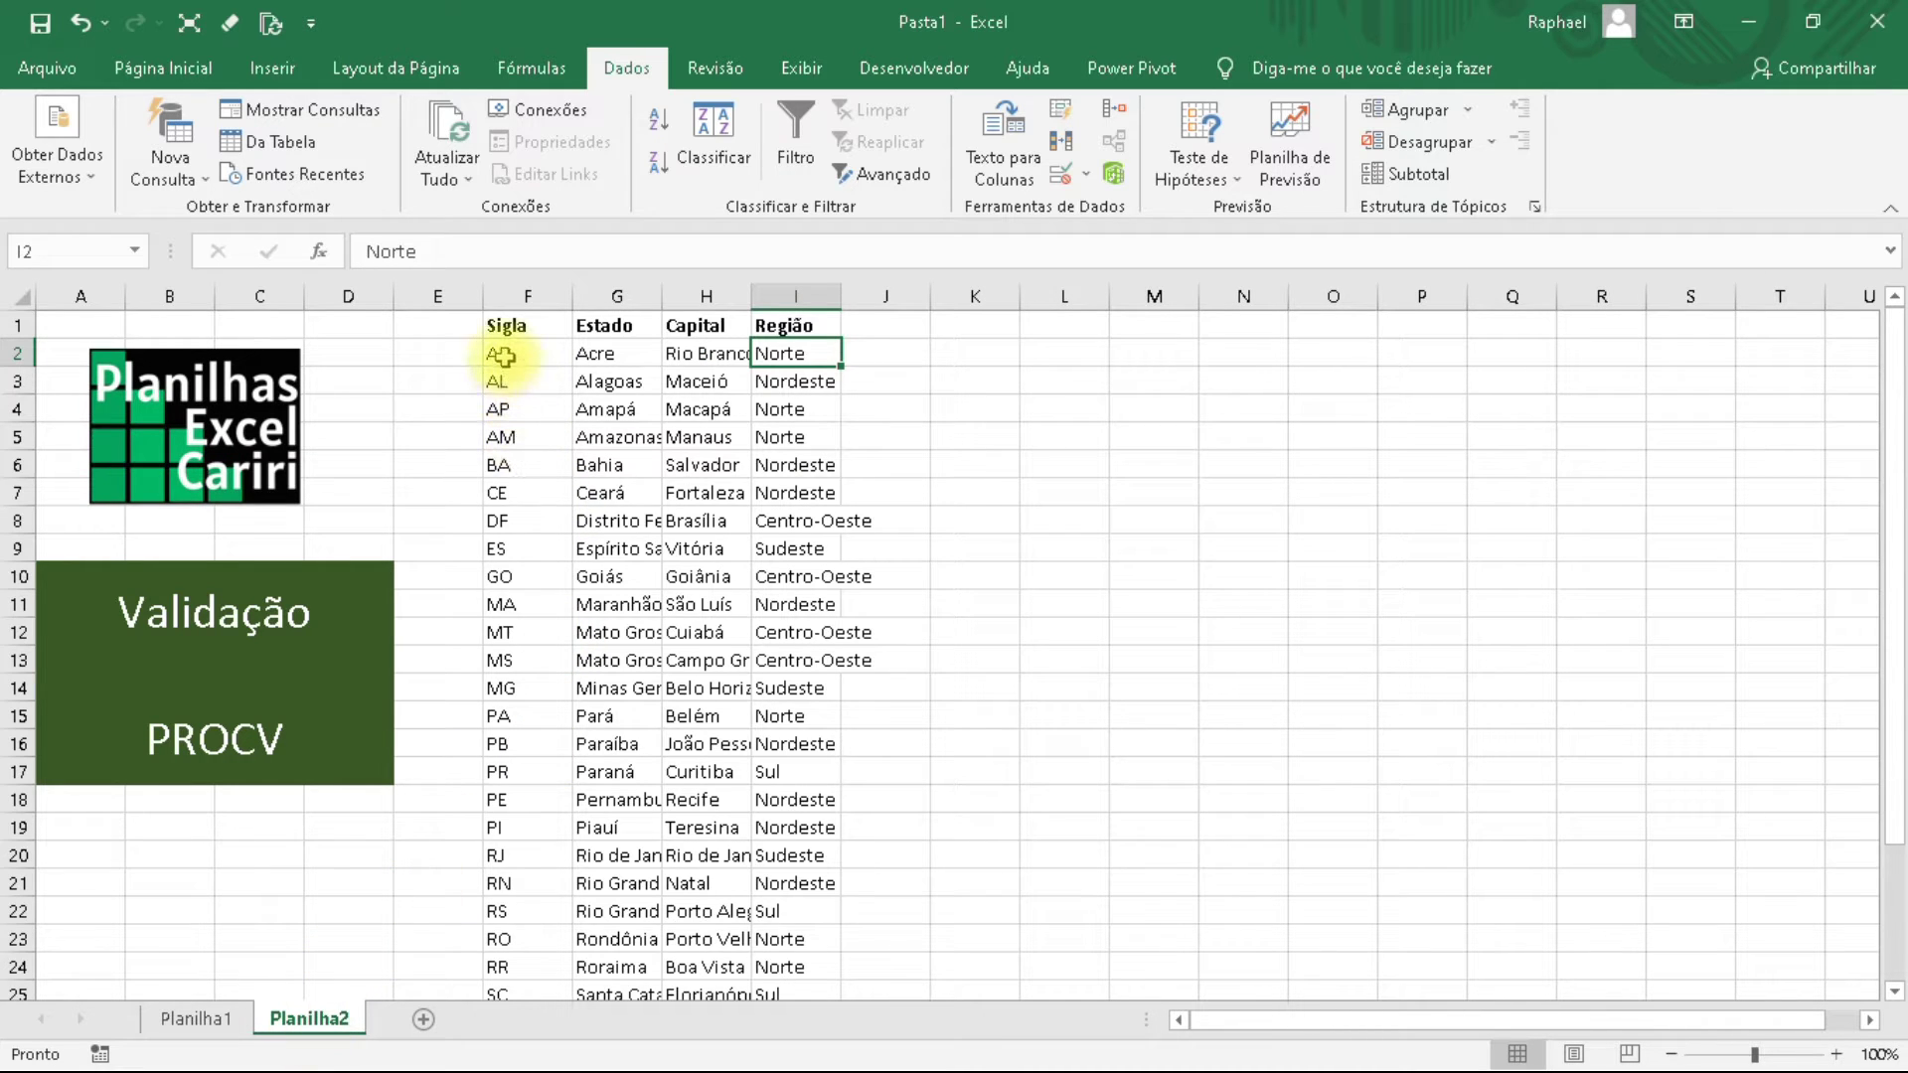
pyautogui.click(604, 355)
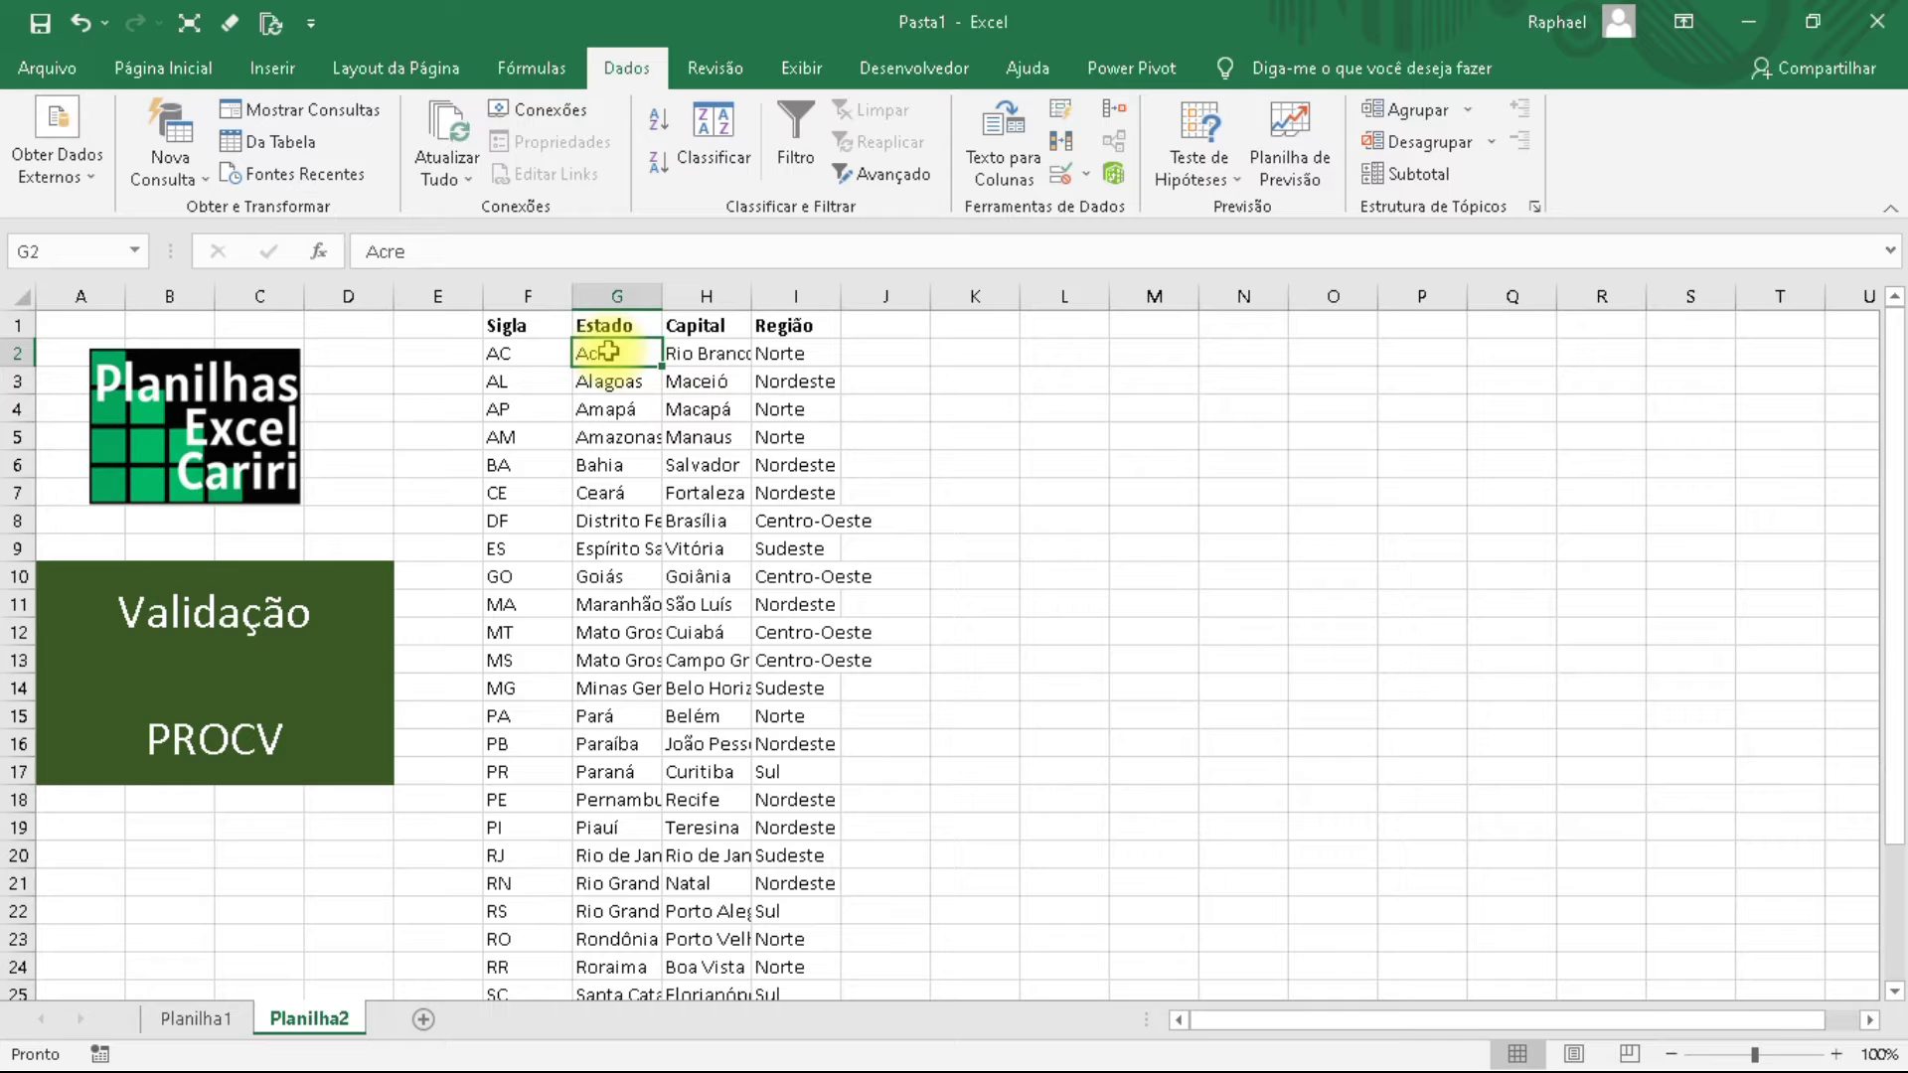
pyautogui.click(711, 353)
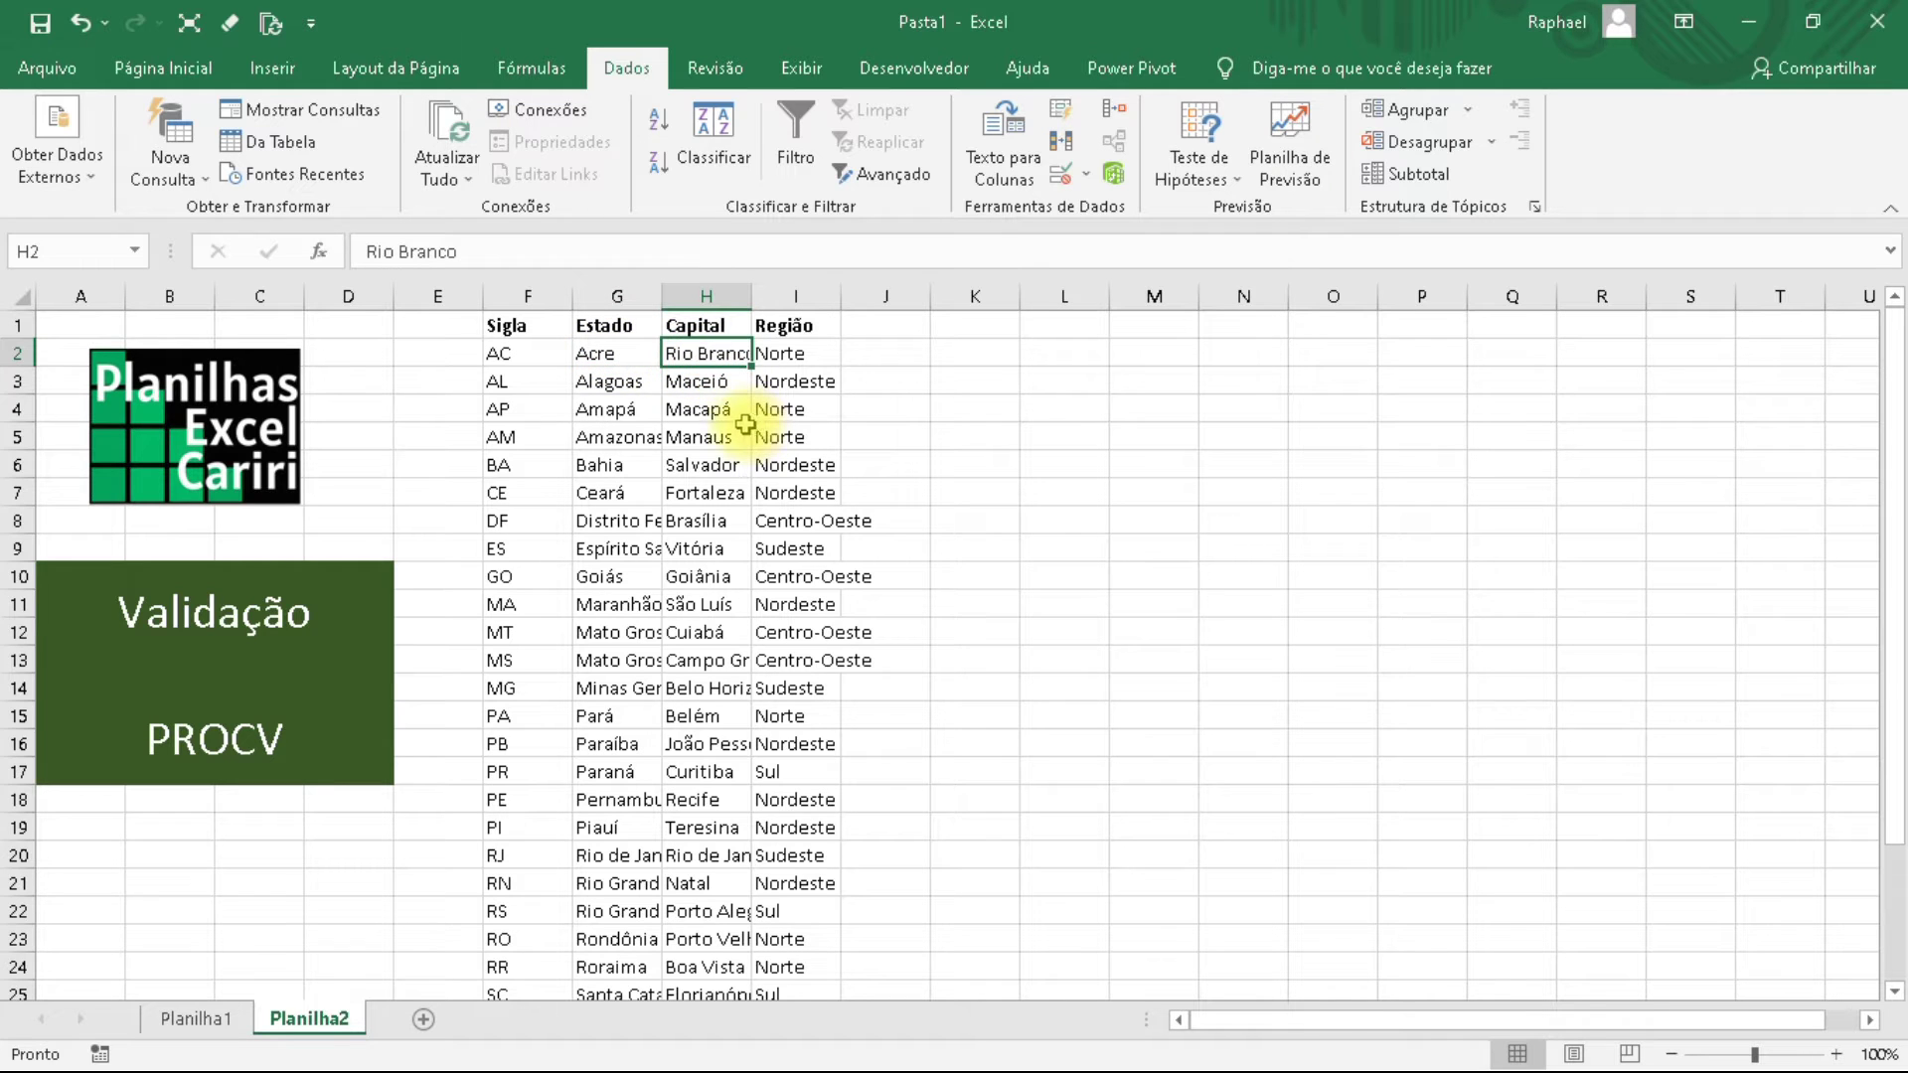
pyautogui.click(777, 357)
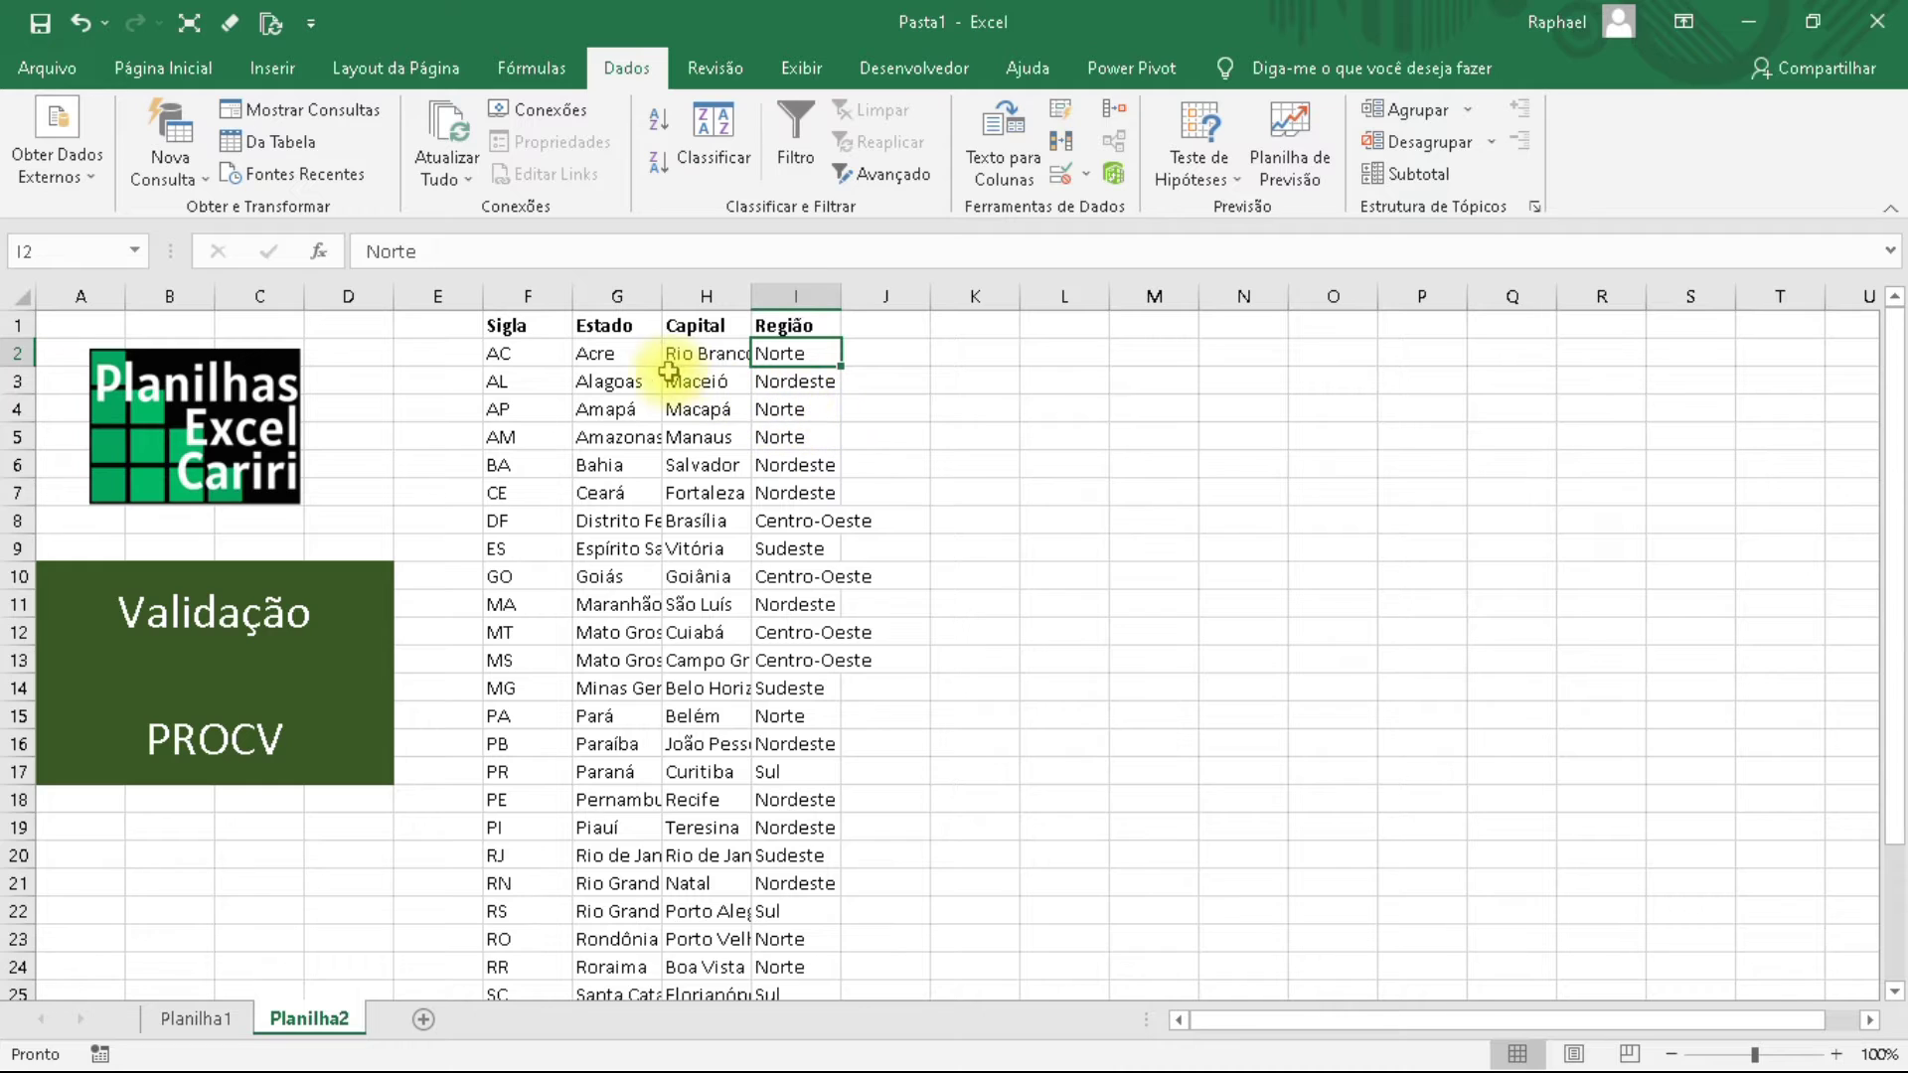
pyautogui.moveTo(526, 356); pyautogui.dragTo(763, 359)
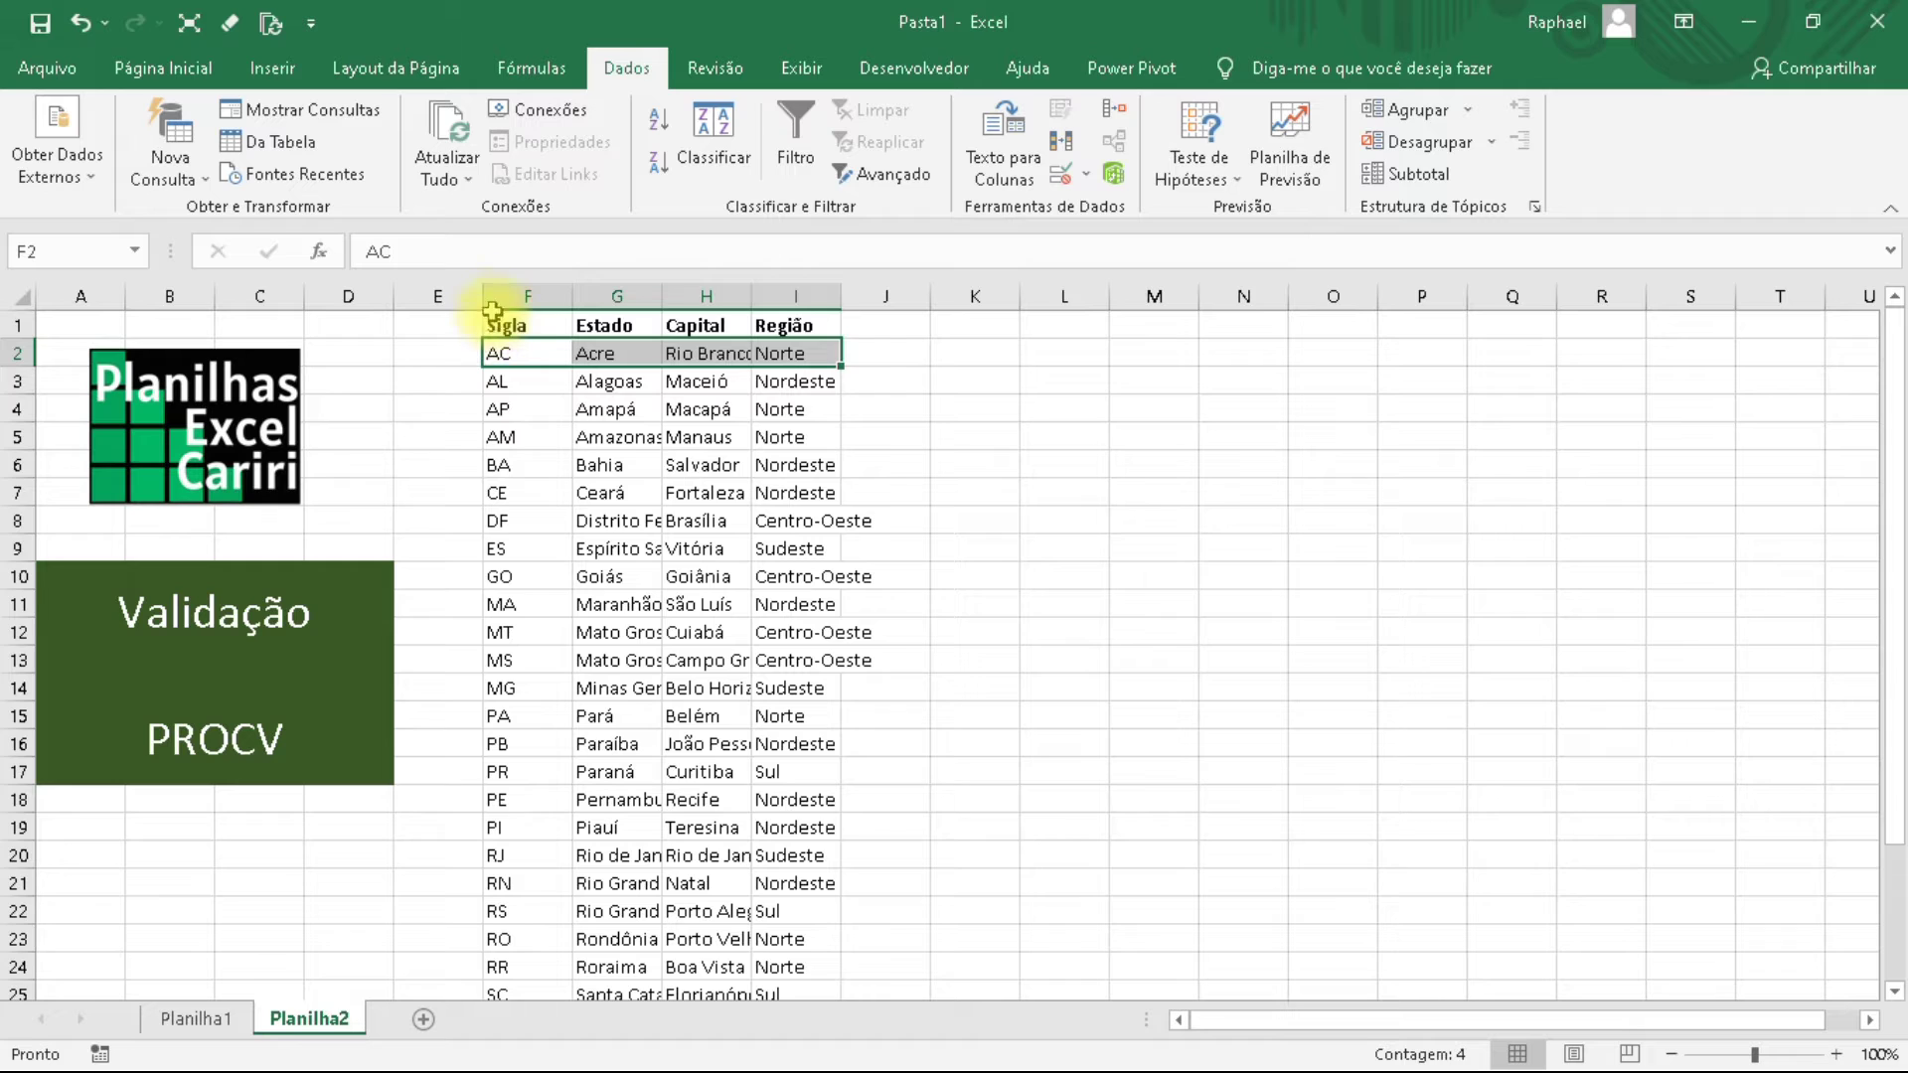
pyautogui.moveTo(511, 295); pyautogui.dragTo(515, 710)
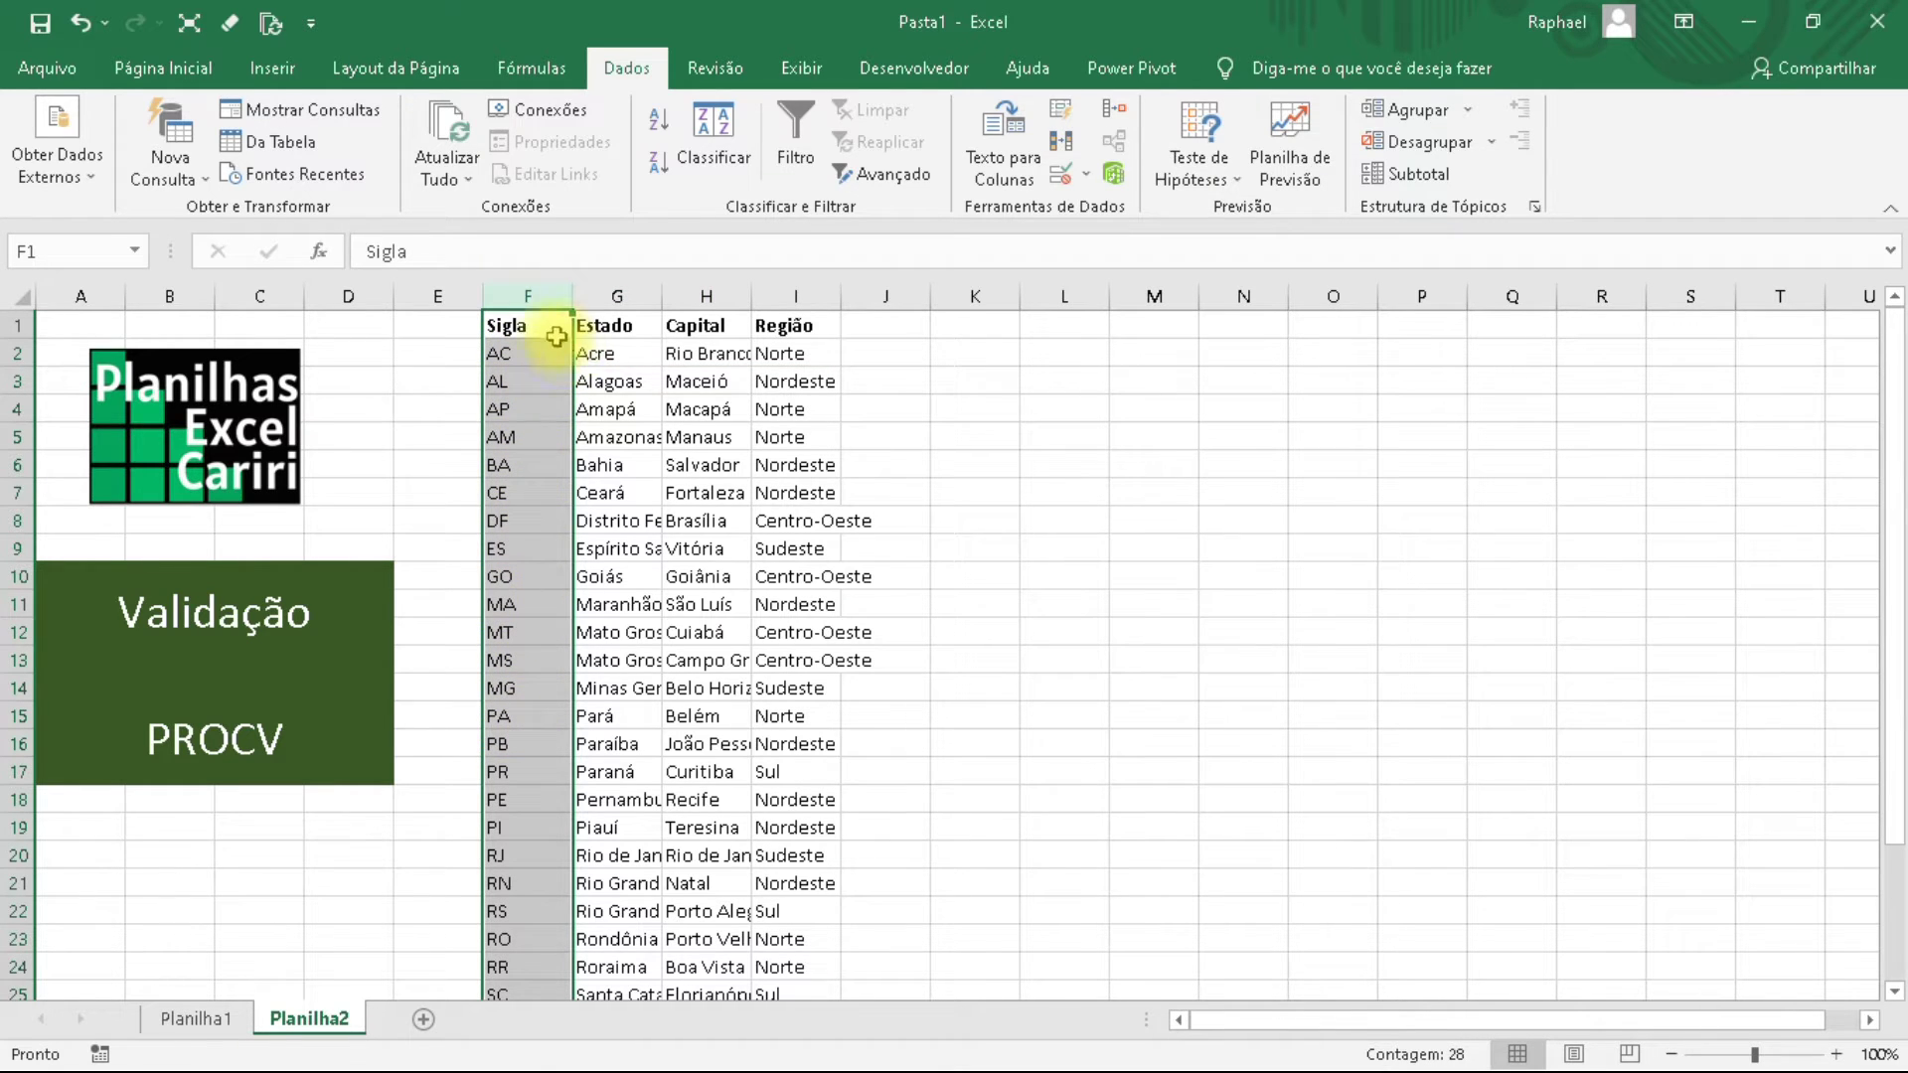
pyautogui.moveTo(531, 296); pyautogui.dragTo(776, 293)
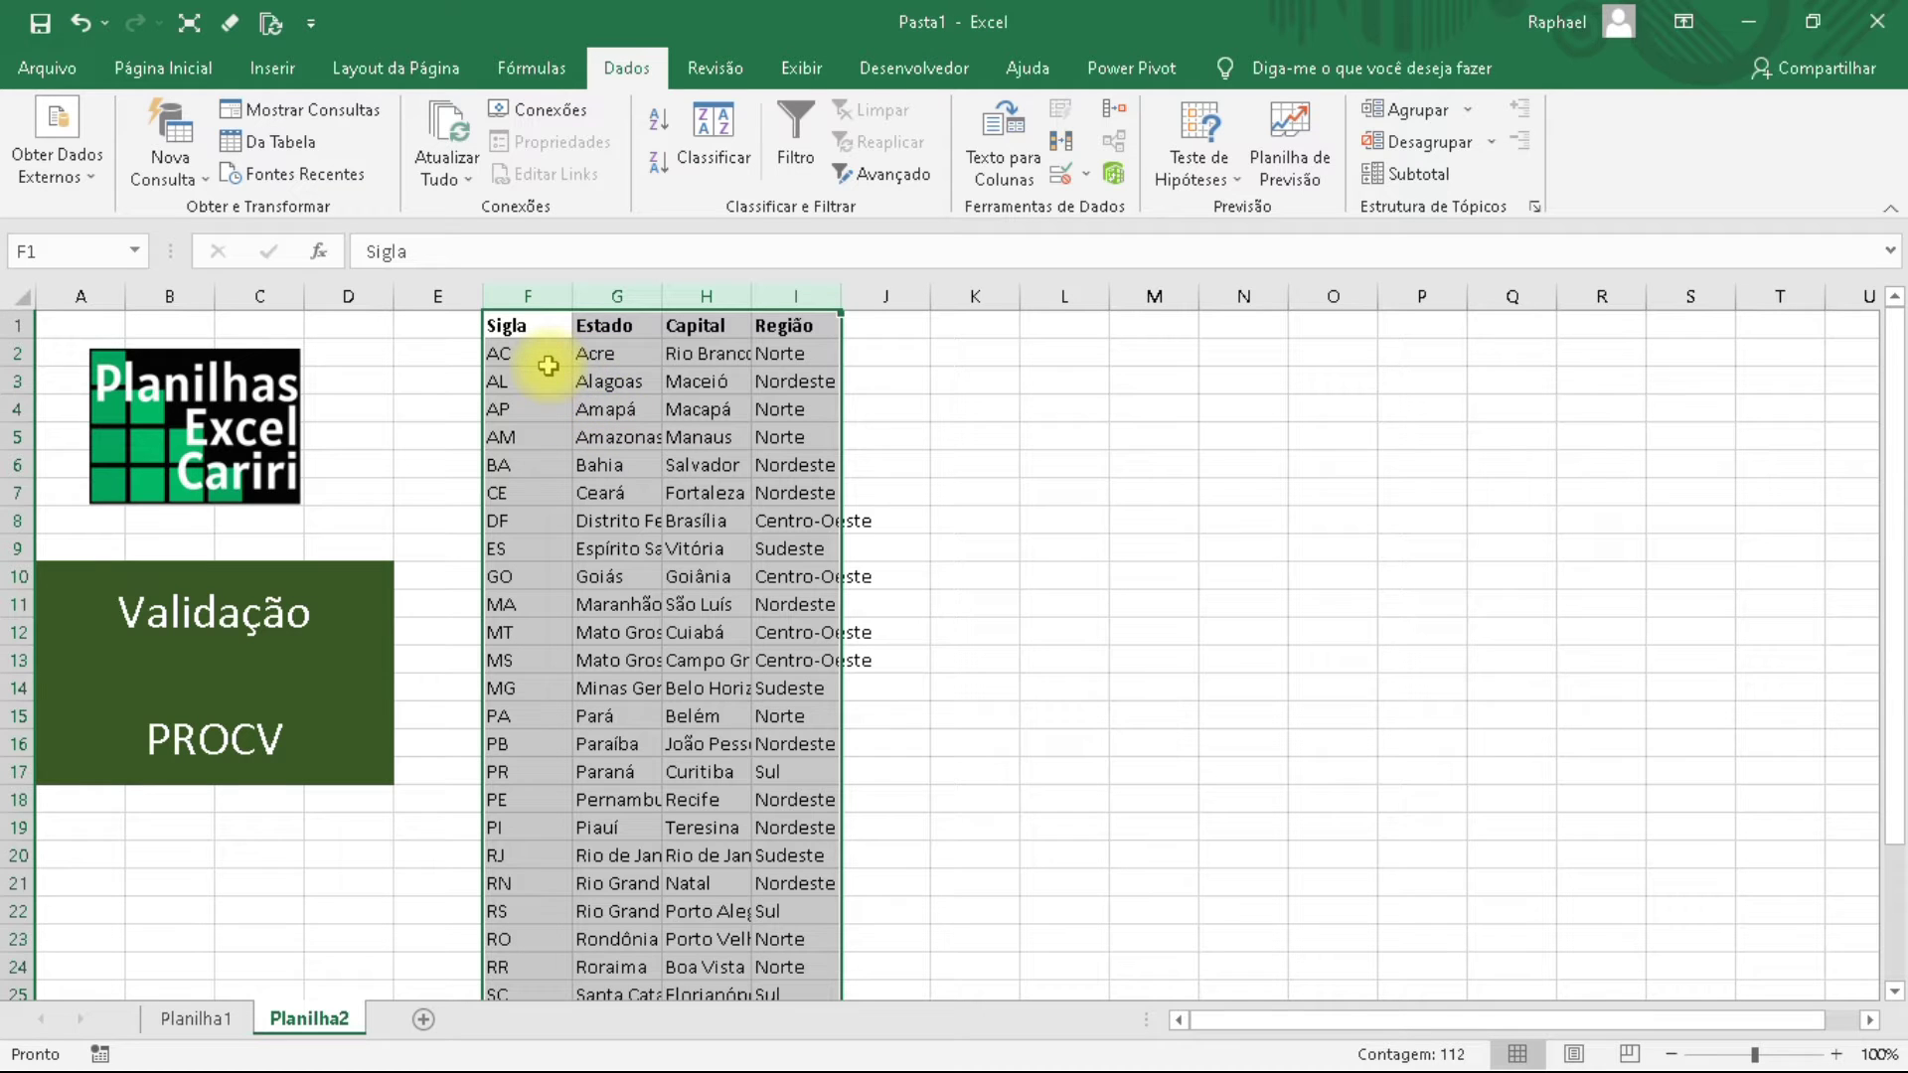
pyautogui.click(630, 467)
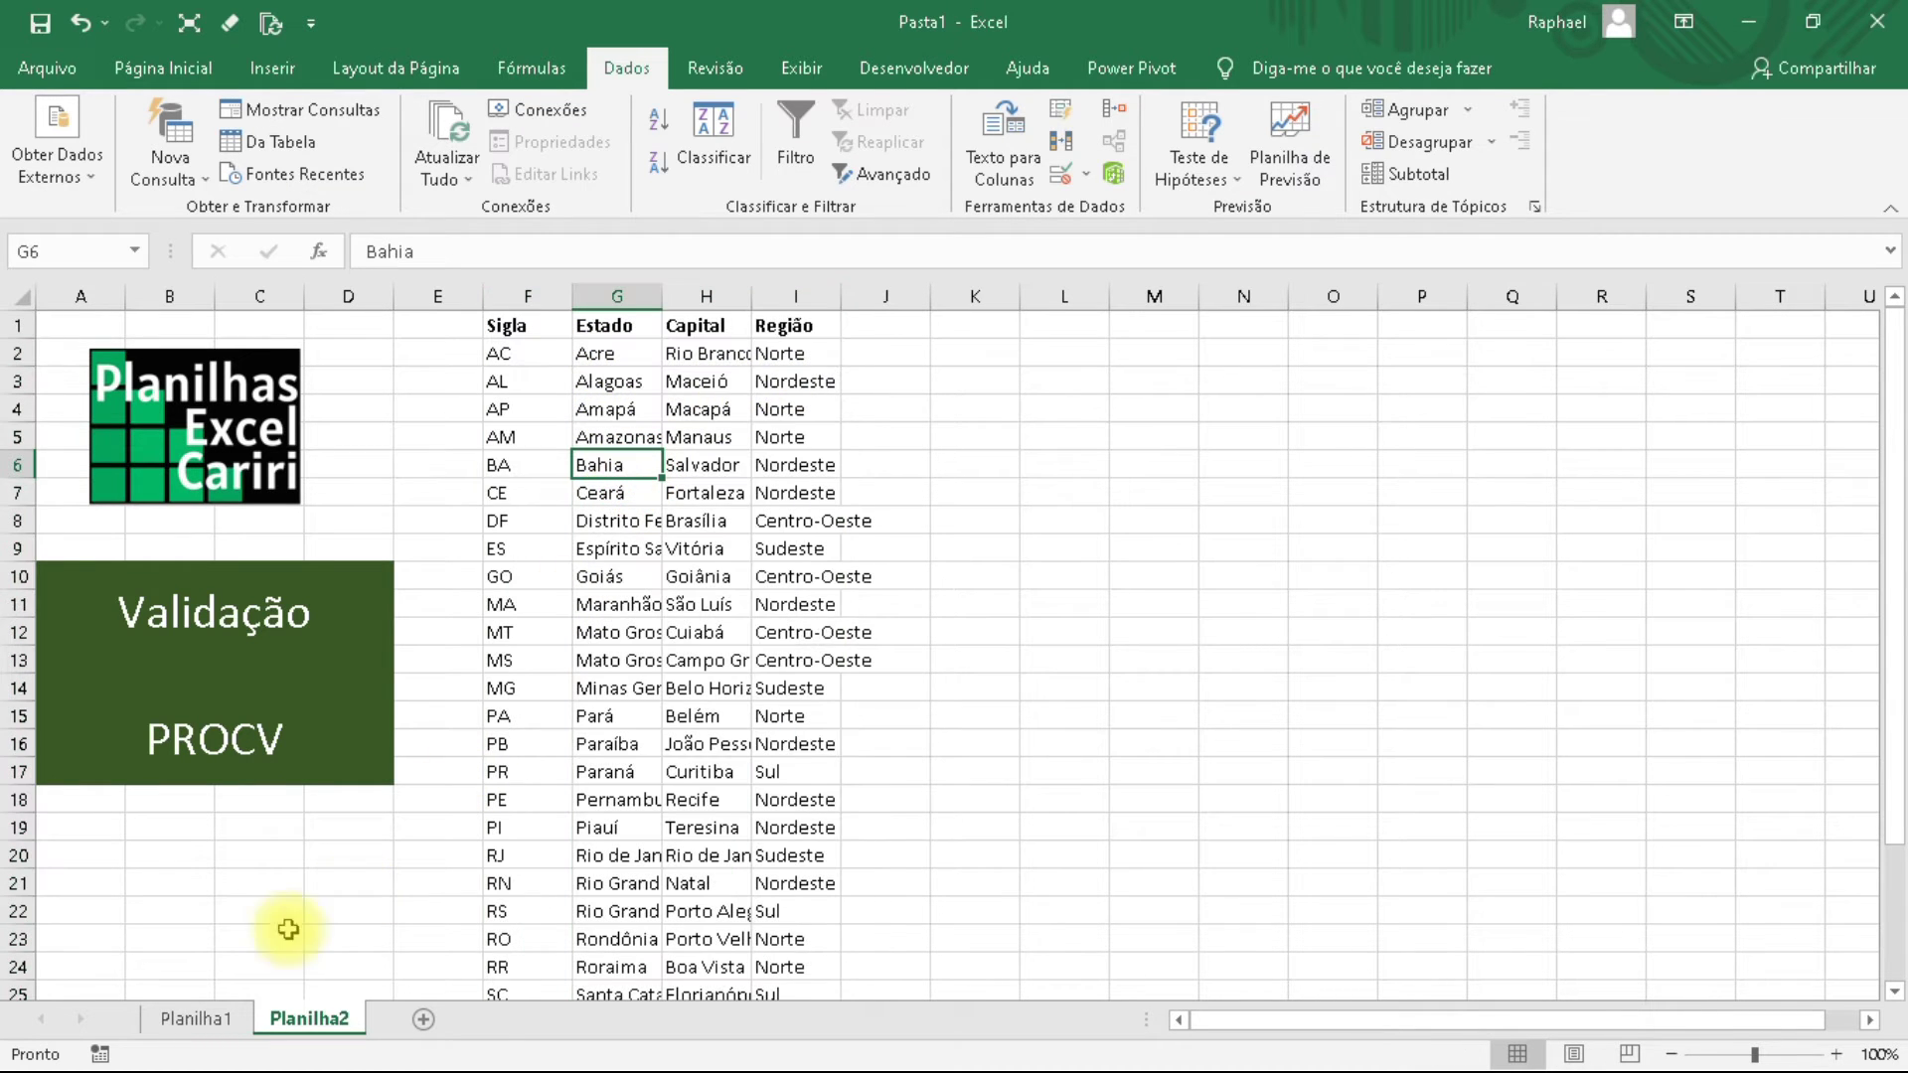
pyautogui.click(203, 1020)
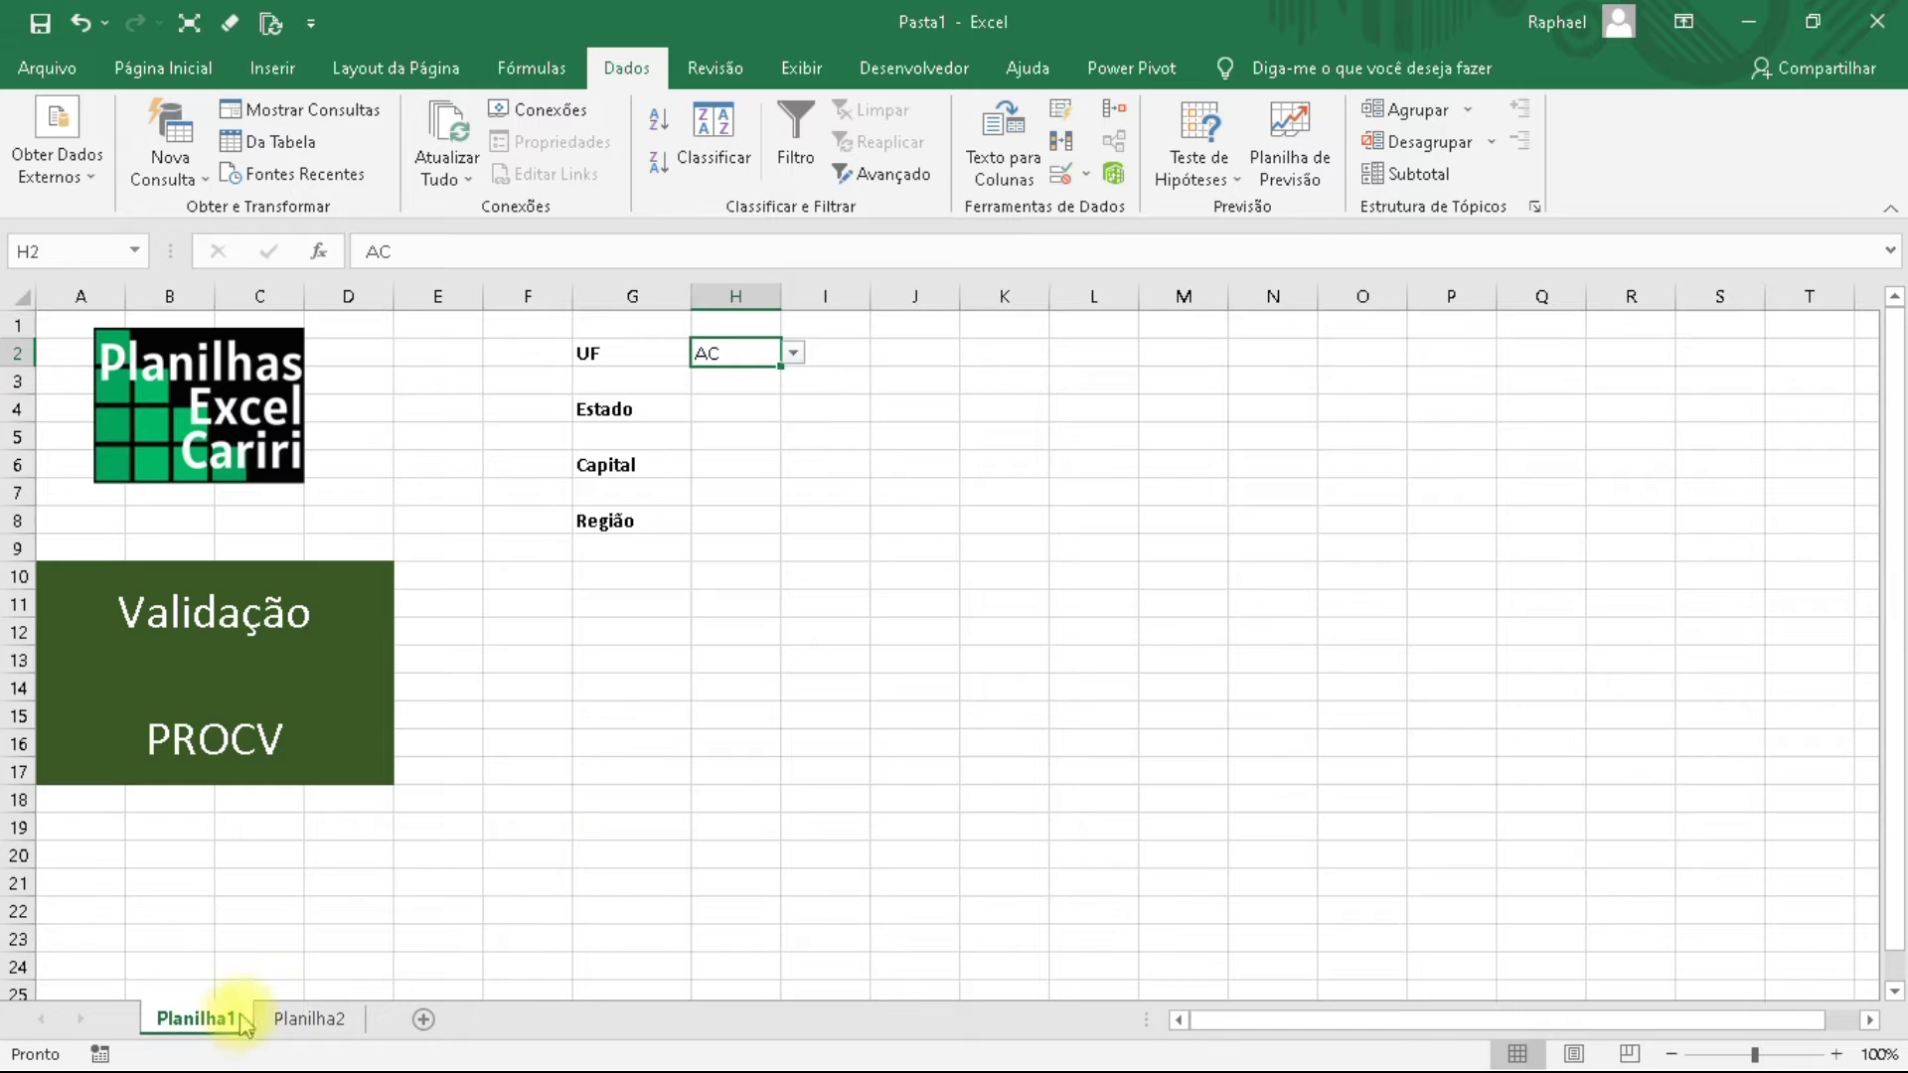
pyautogui.click(712, 413)
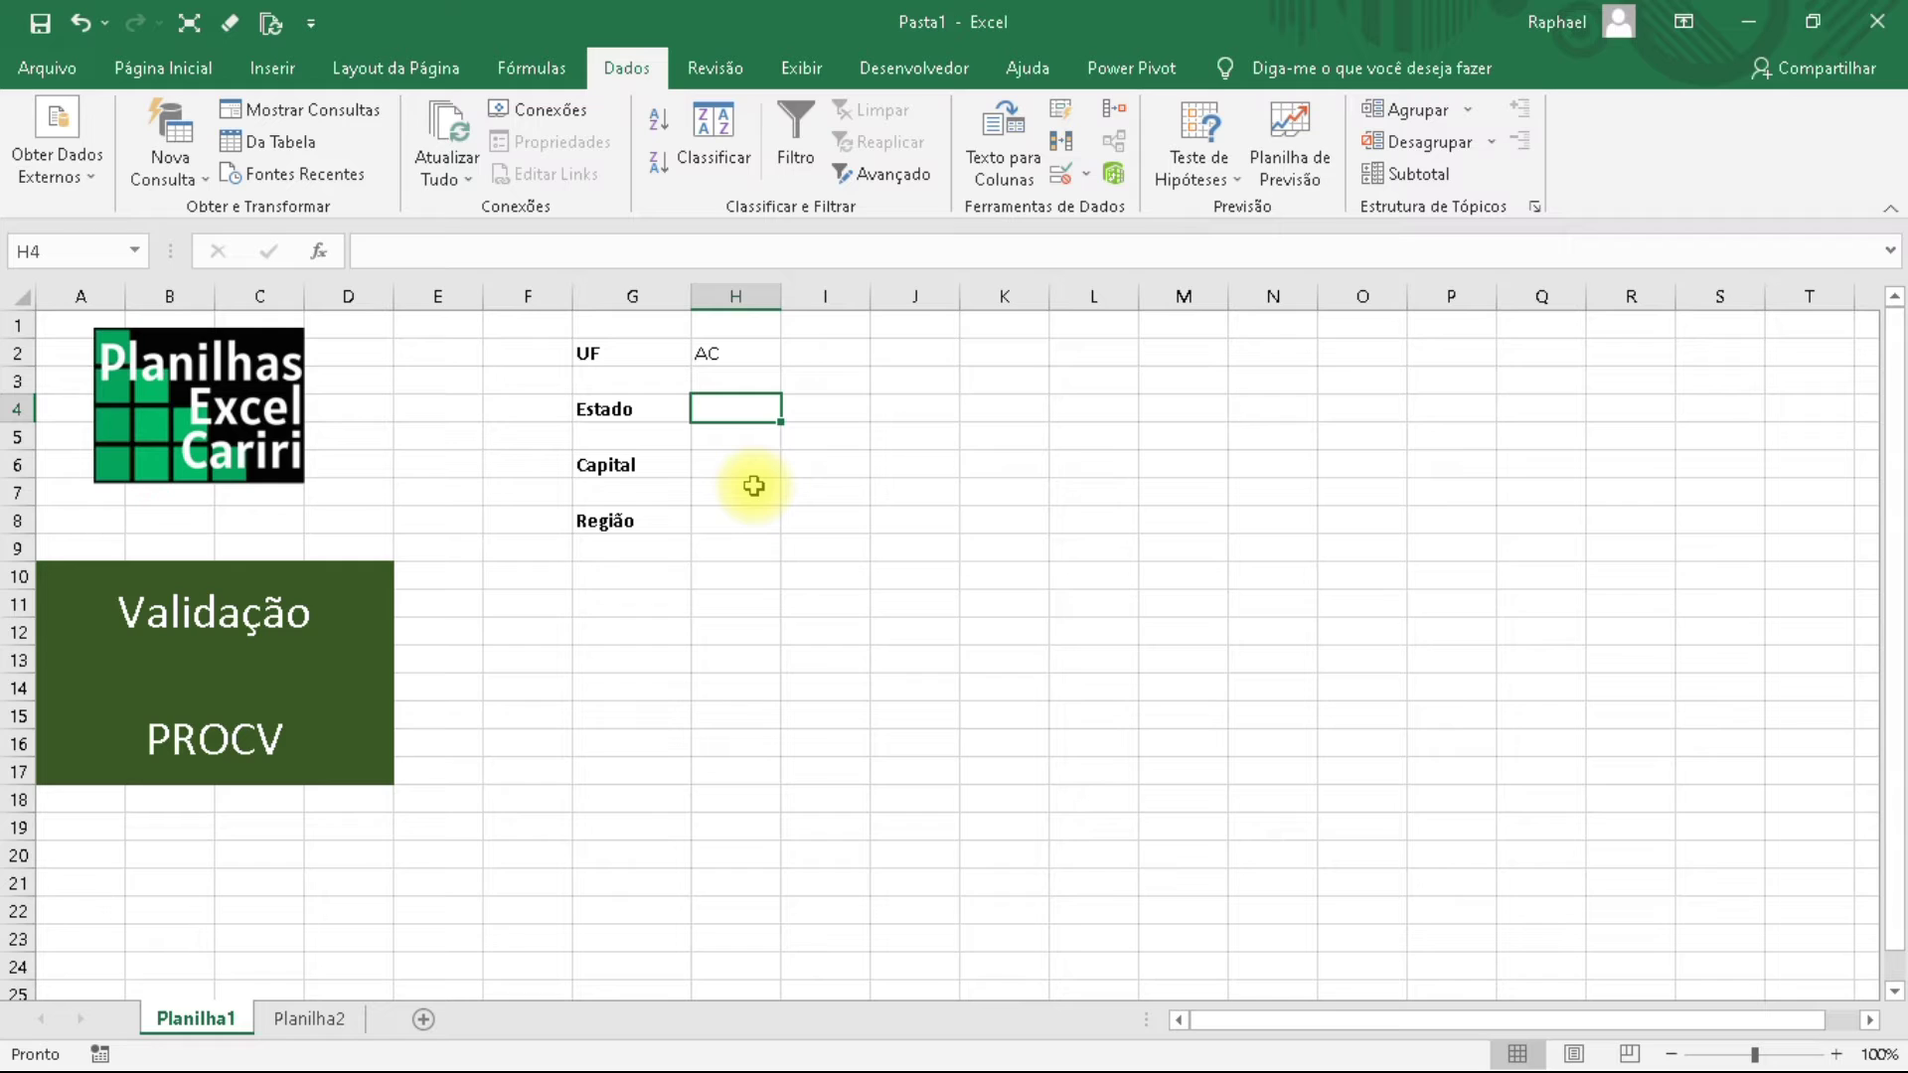
pyautogui.write('=procv')
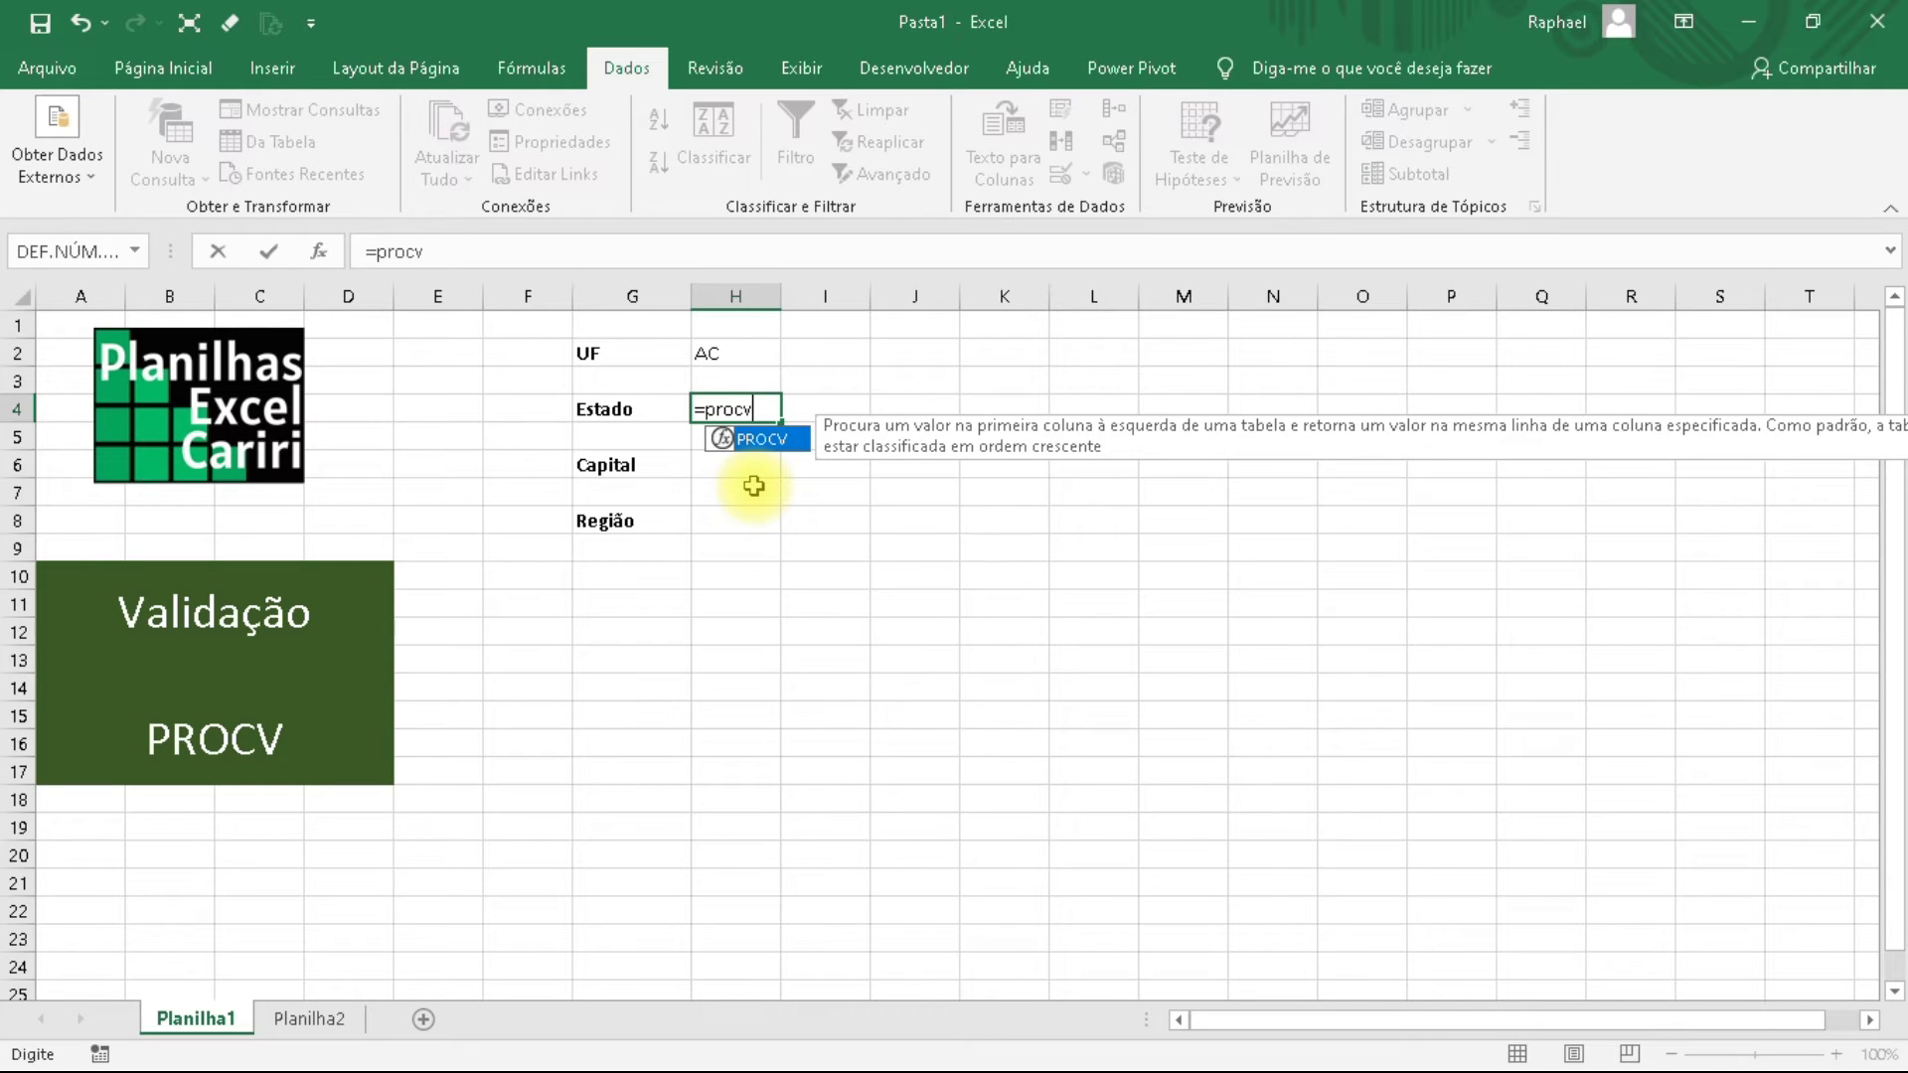
pyautogui.press('Tab')
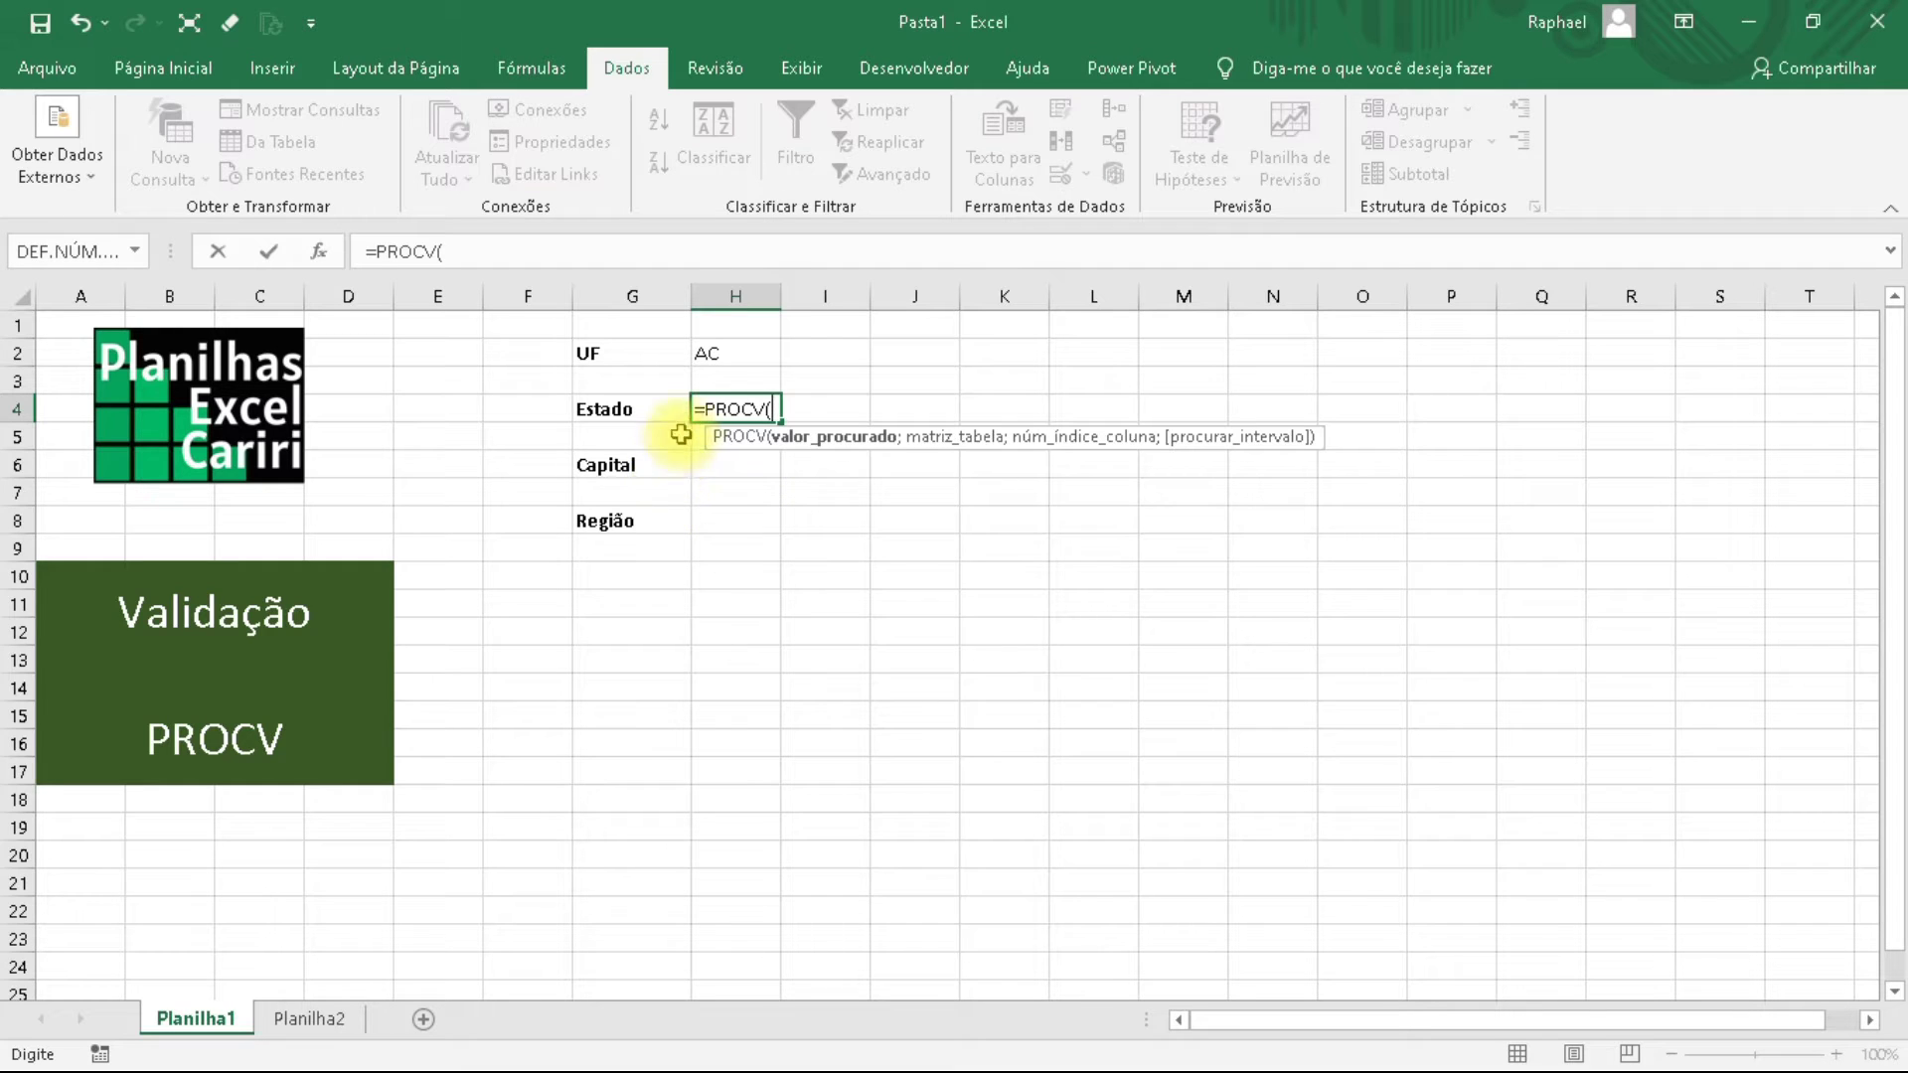
pyautogui.click(727, 353)
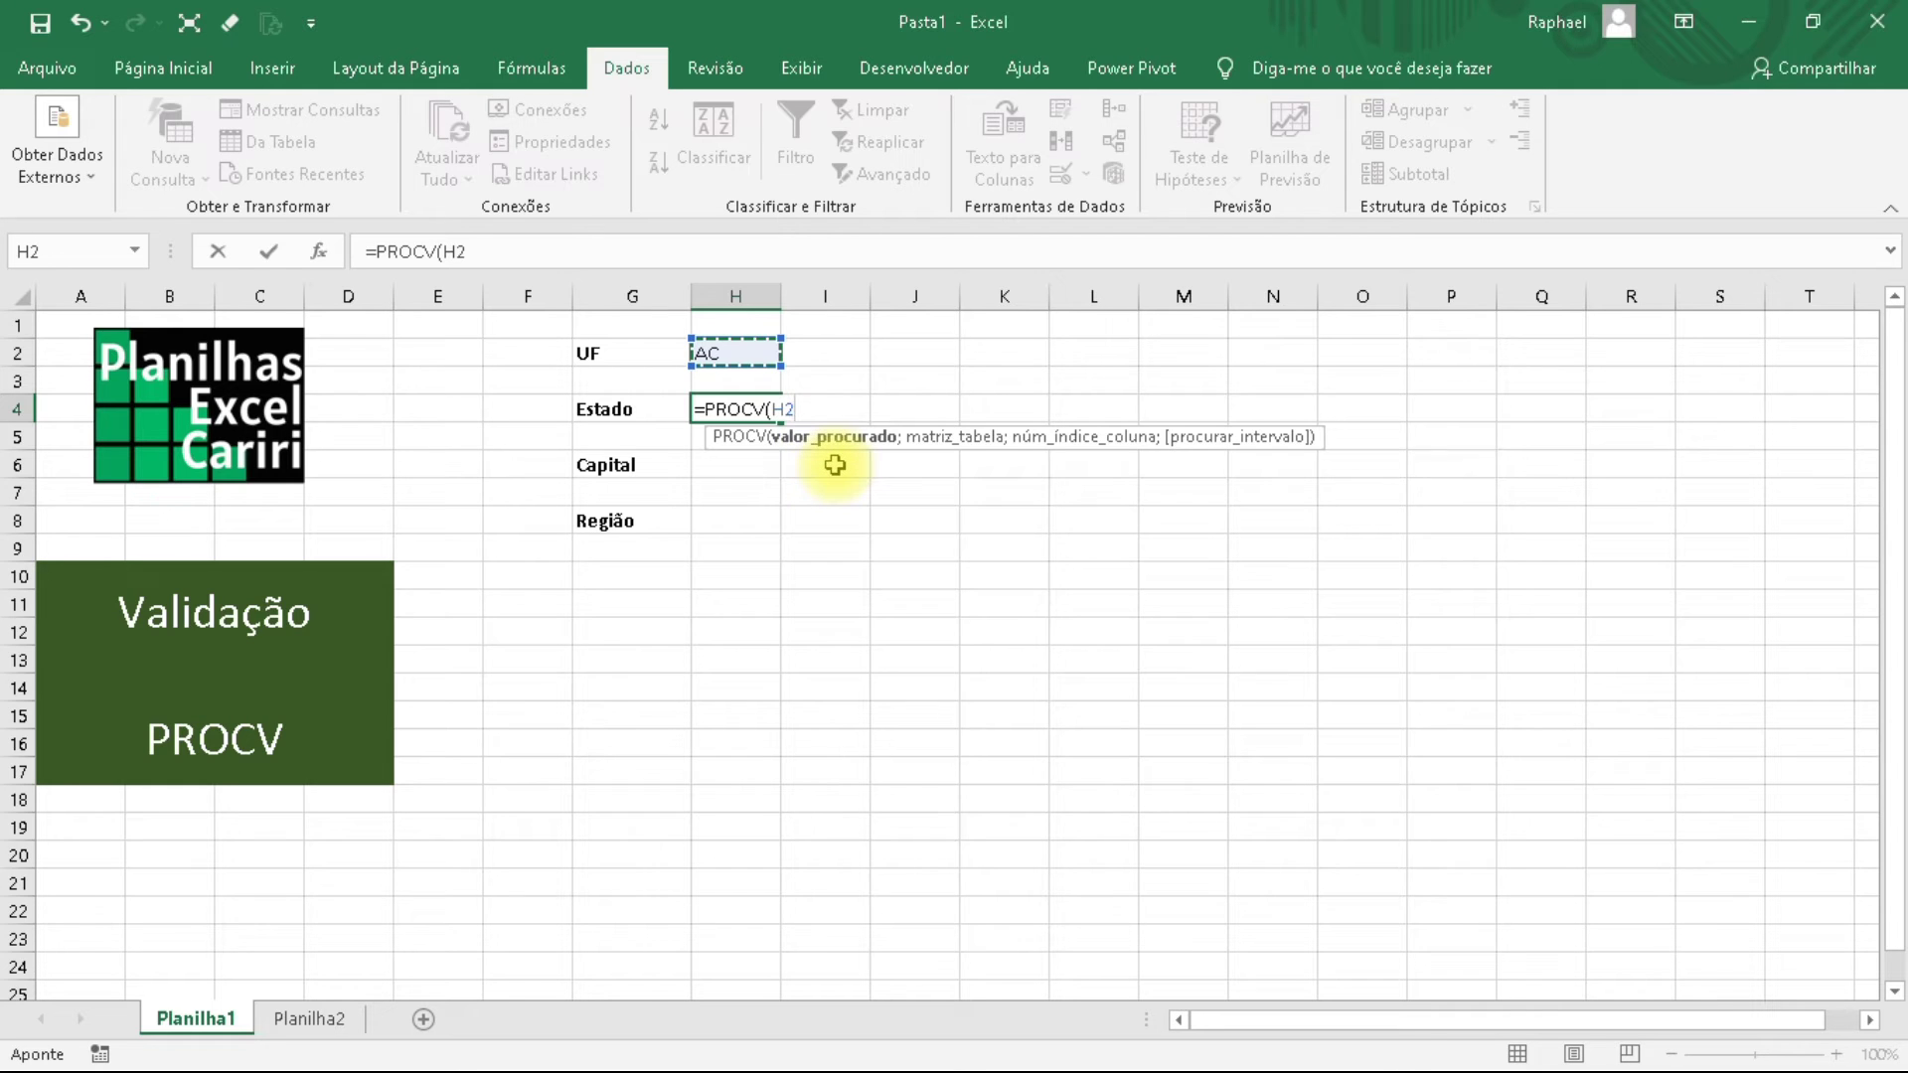
pyautogui.write(';')
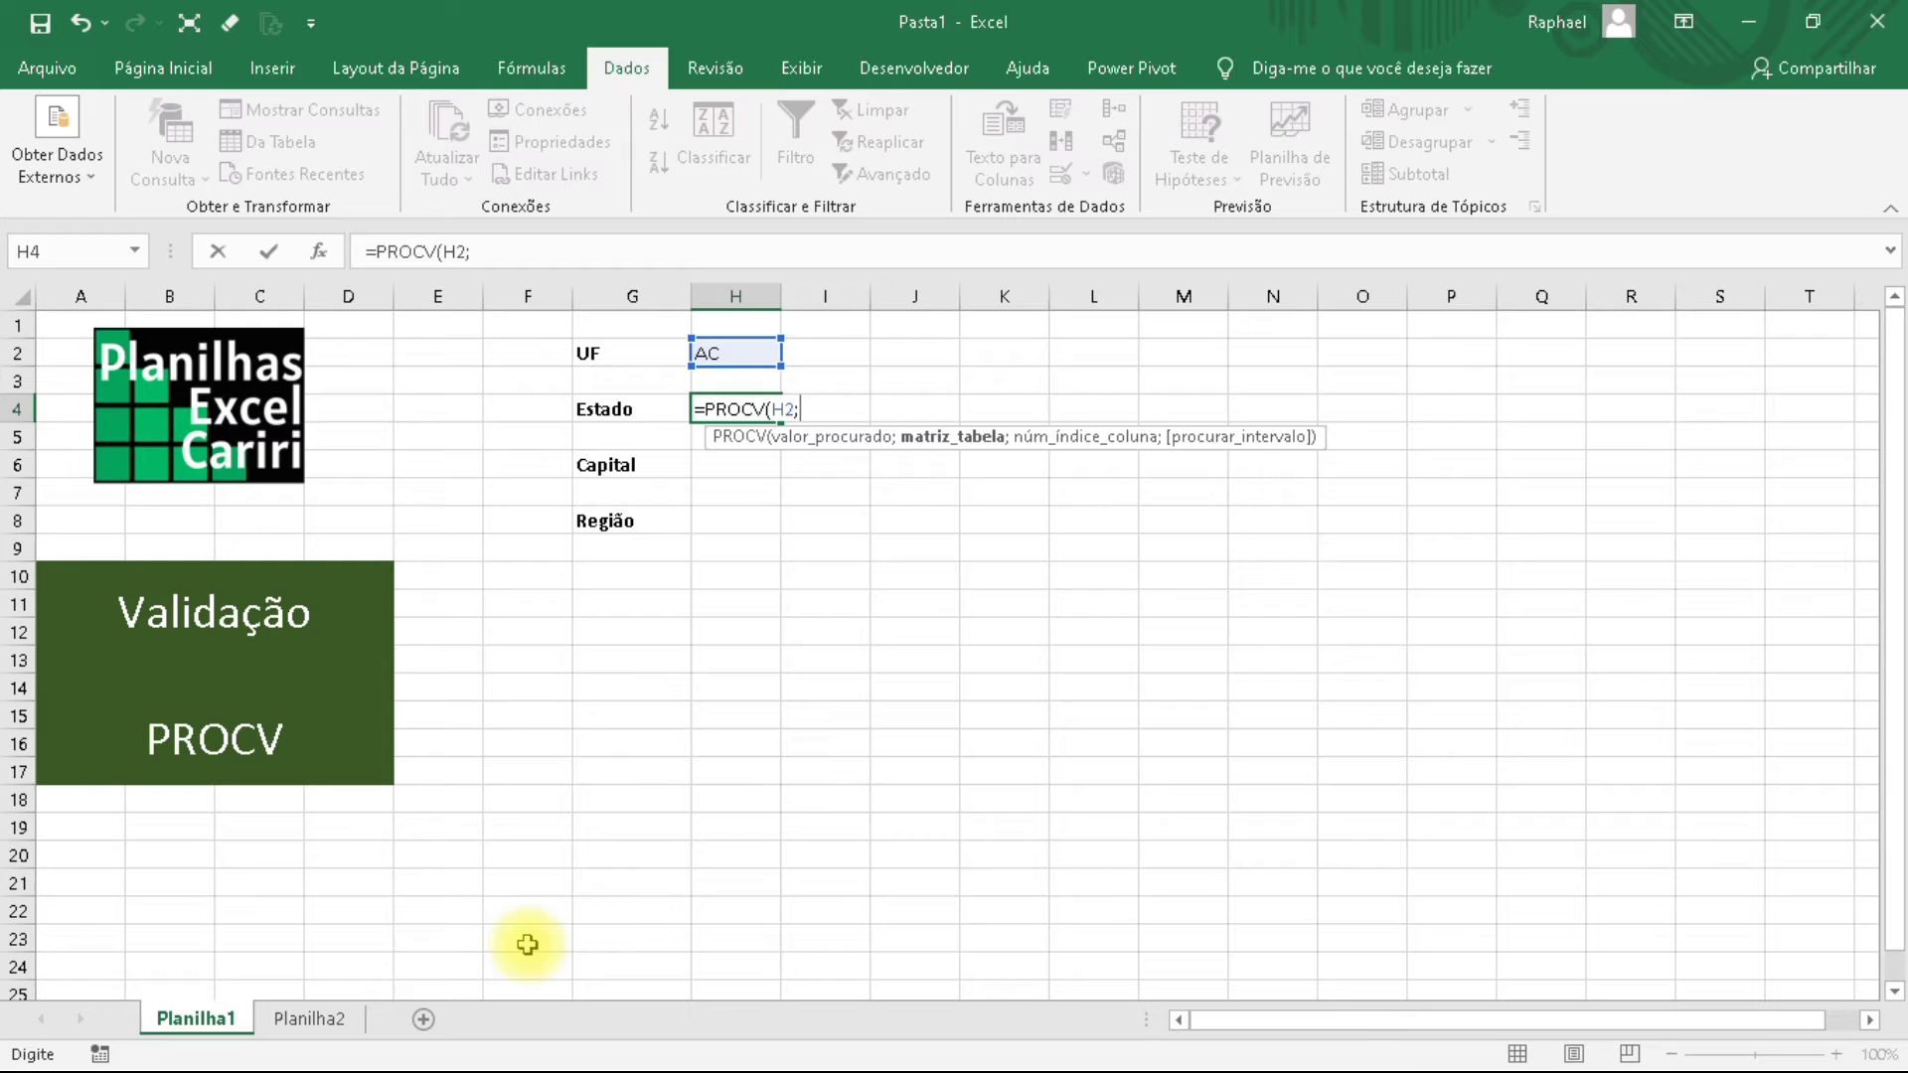
pyautogui.click(309, 1020)
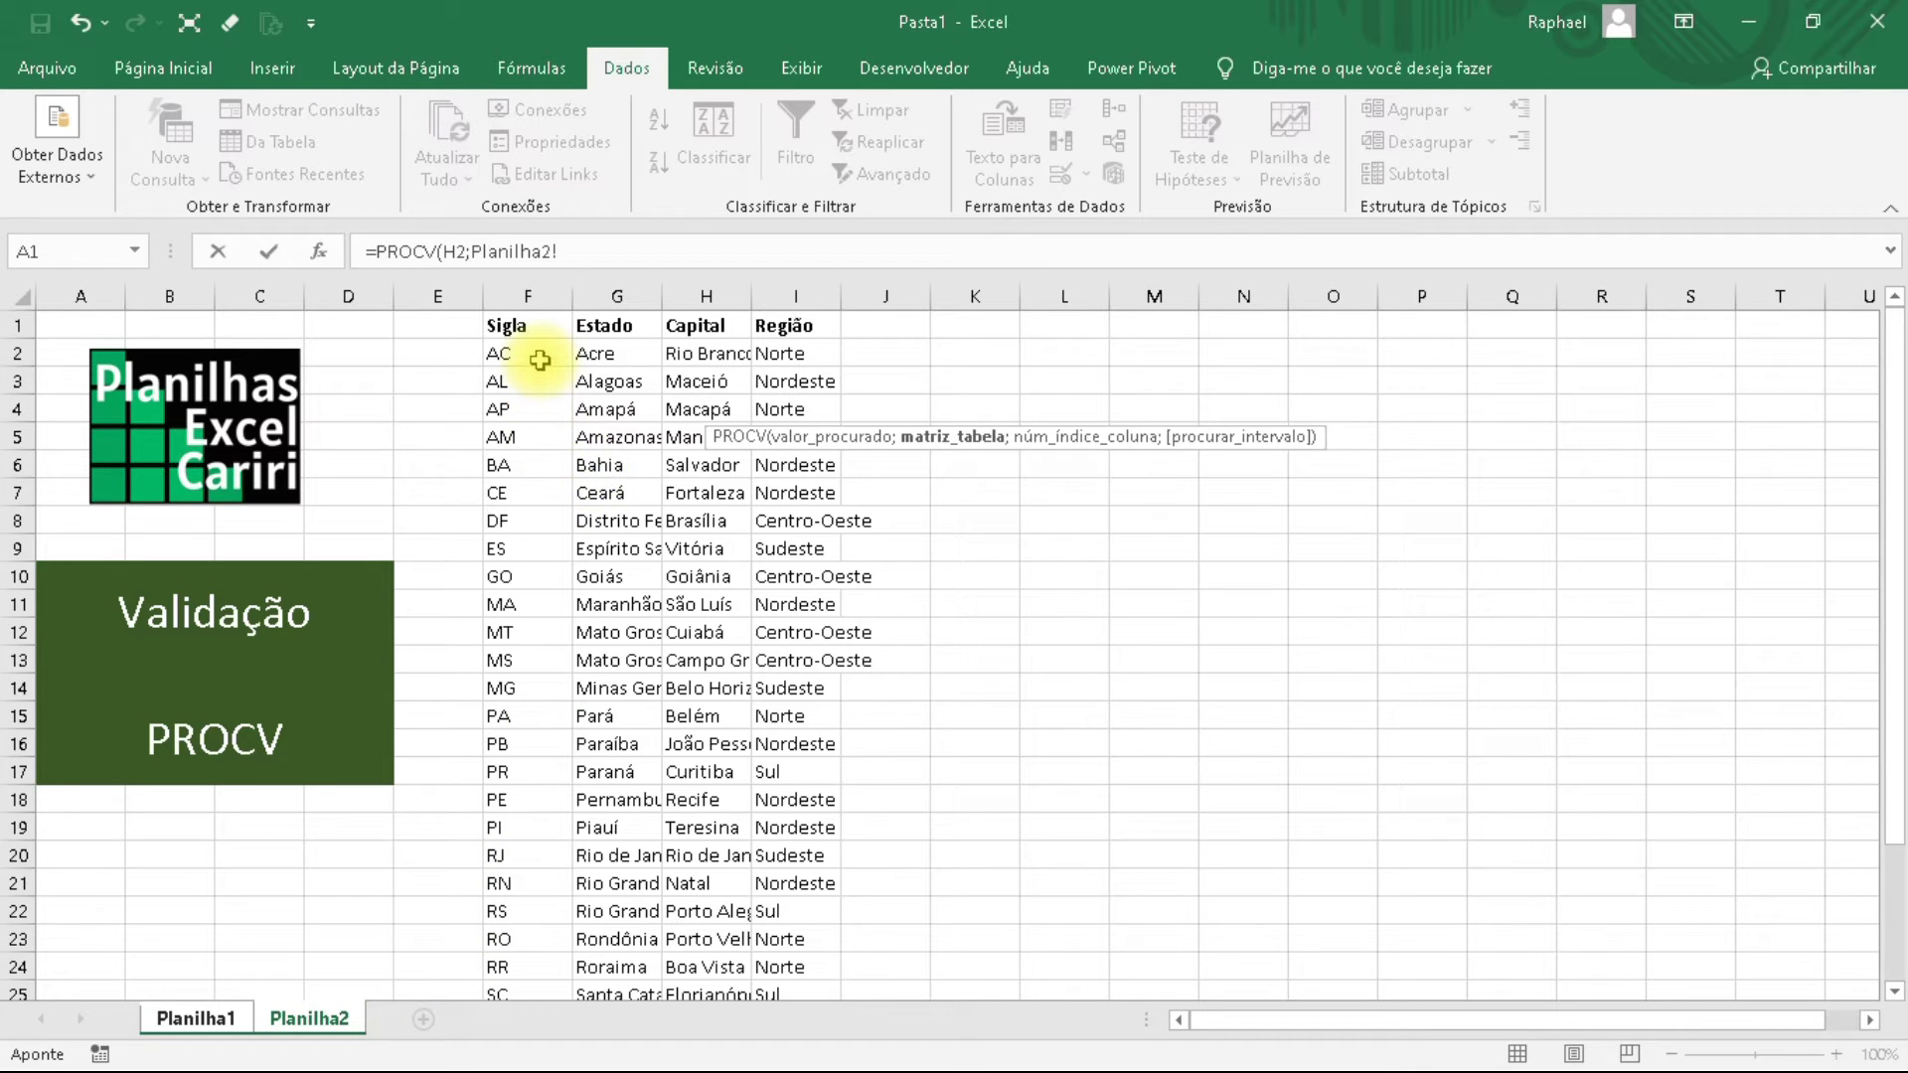
pyautogui.scroll(-3, 599, 606)
pyautogui.scroll(3, 602, 609)
pyautogui.moveTo(509, 323); pyautogui.dragTo(639, 945)
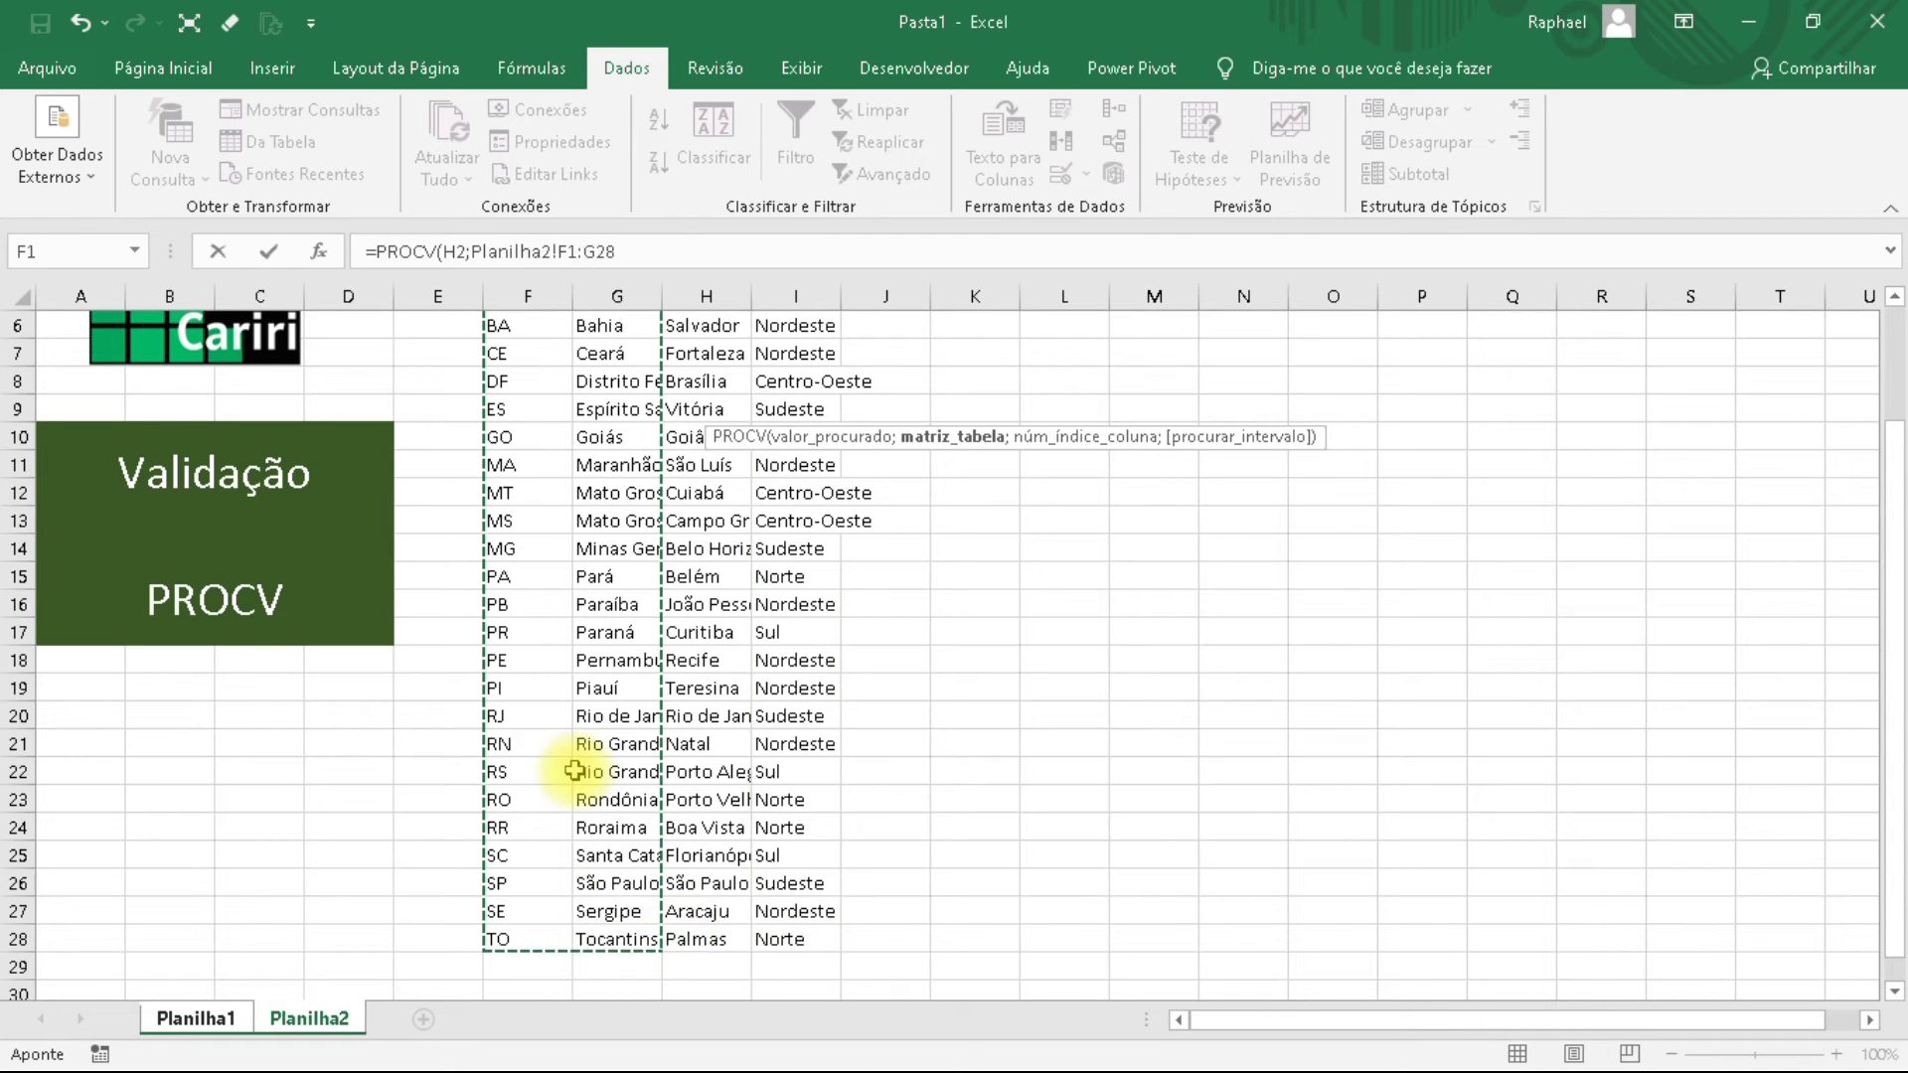
pyautogui.scroll(2, 575, 771)
pyautogui.click(525, 295)
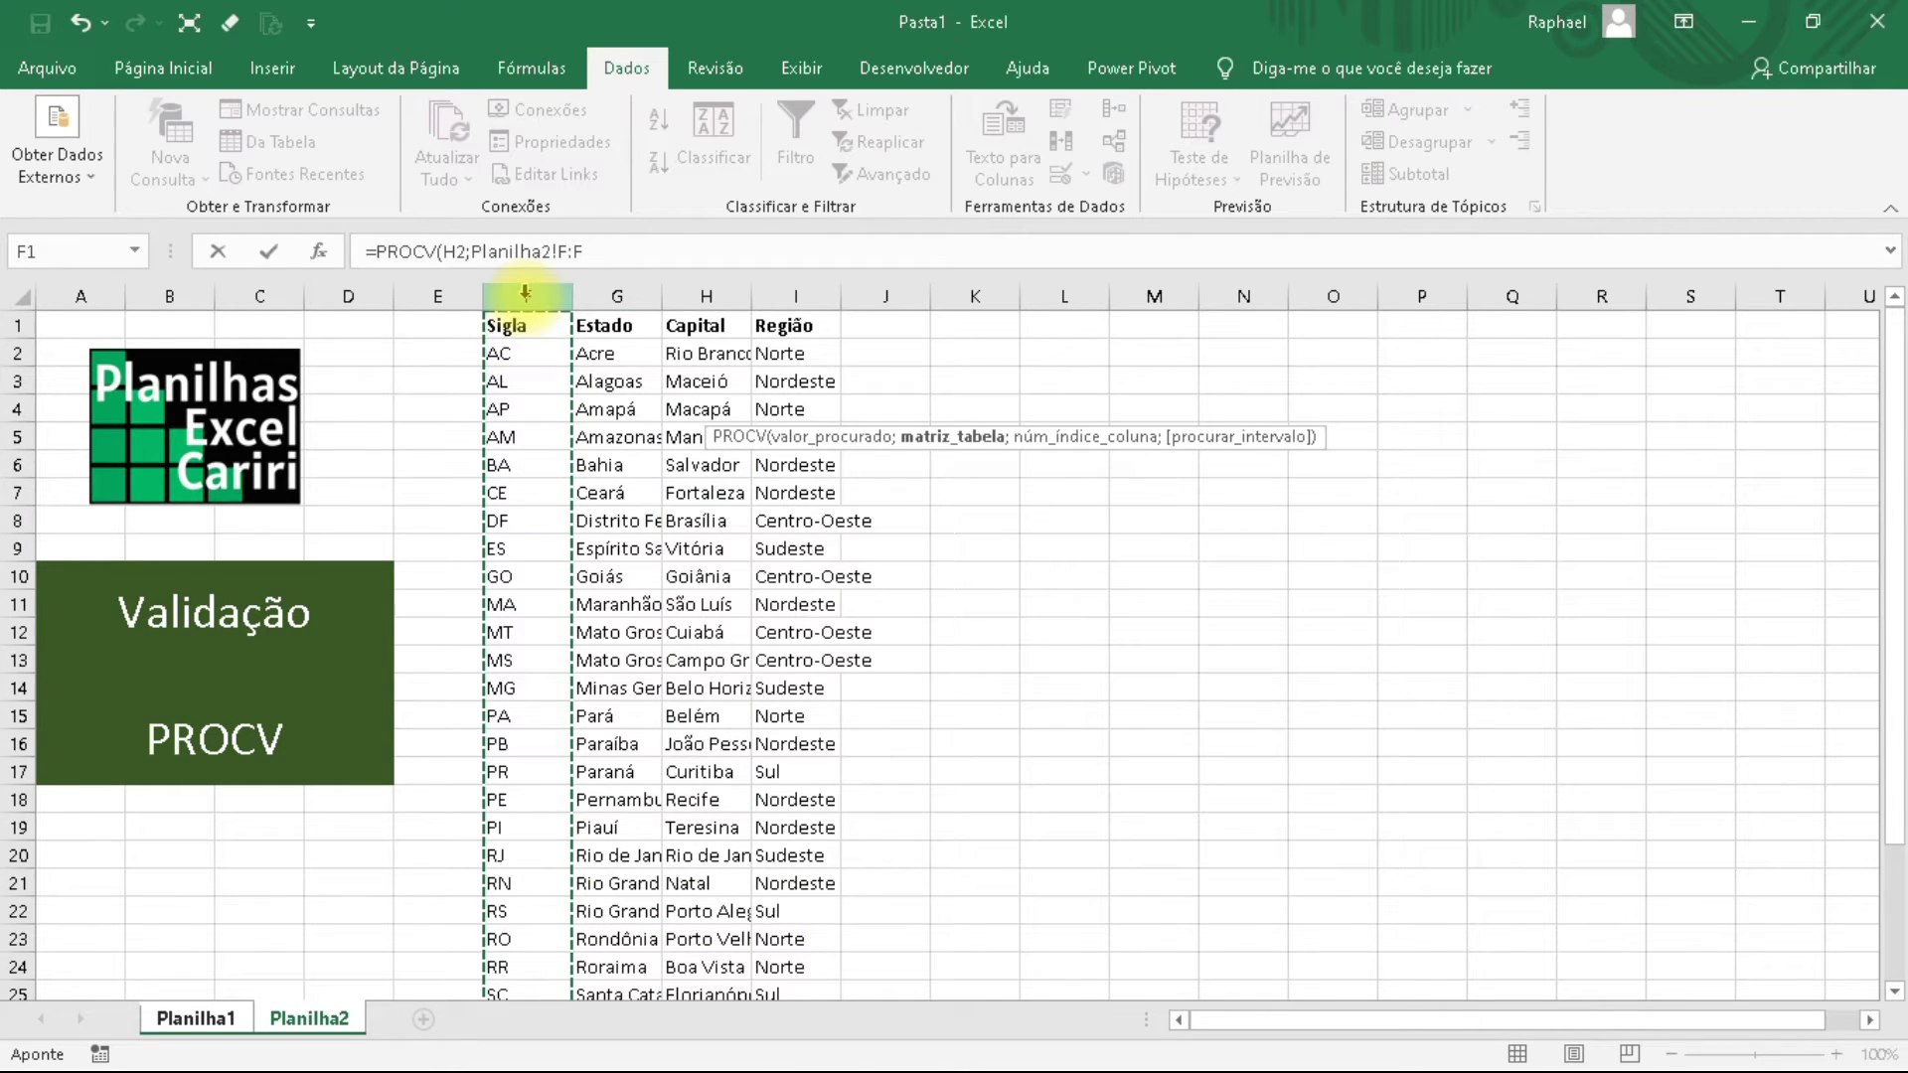
pyautogui.moveTo(524, 297); pyautogui.dragTo(546, 341)
pyautogui.click(540, 394)
pyautogui.click(514, 324)
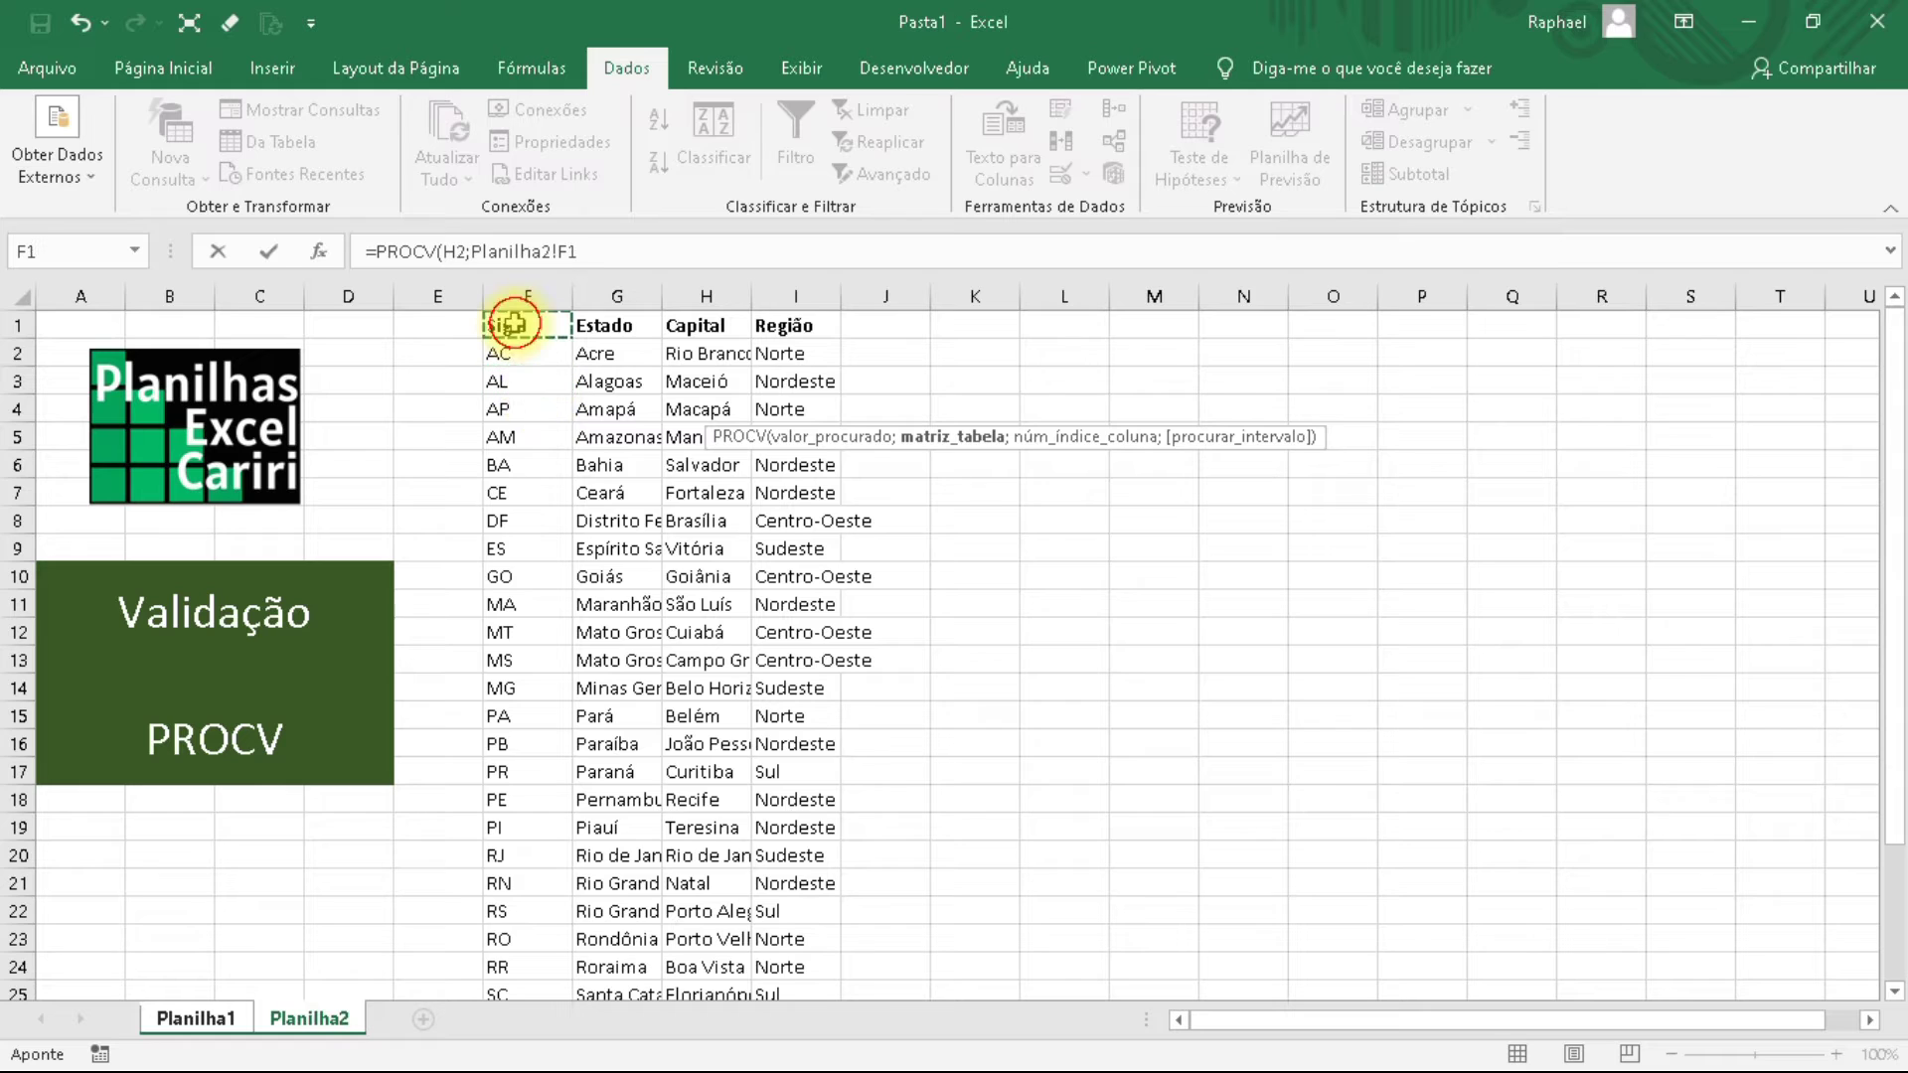
pyautogui.moveTo(522, 335); pyautogui.dragTo(532, 700)
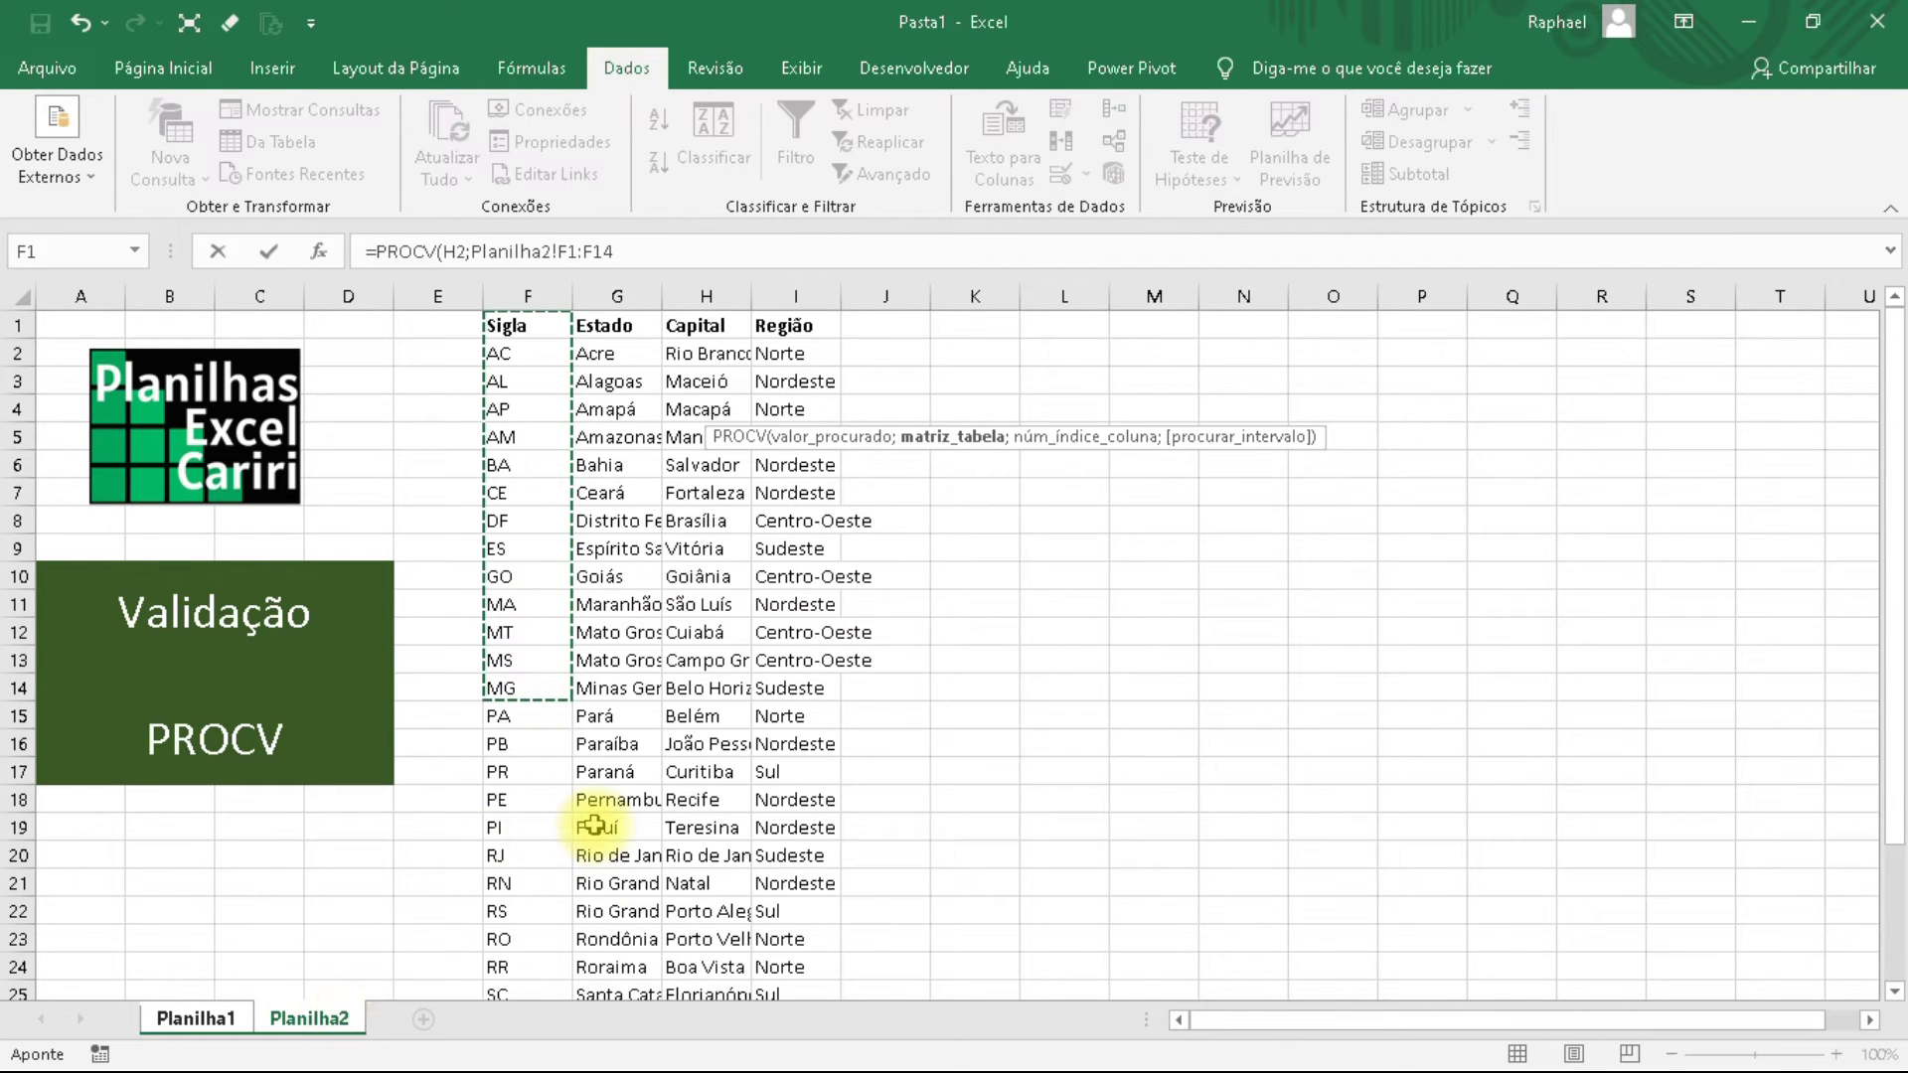
pyautogui.press('Escape')
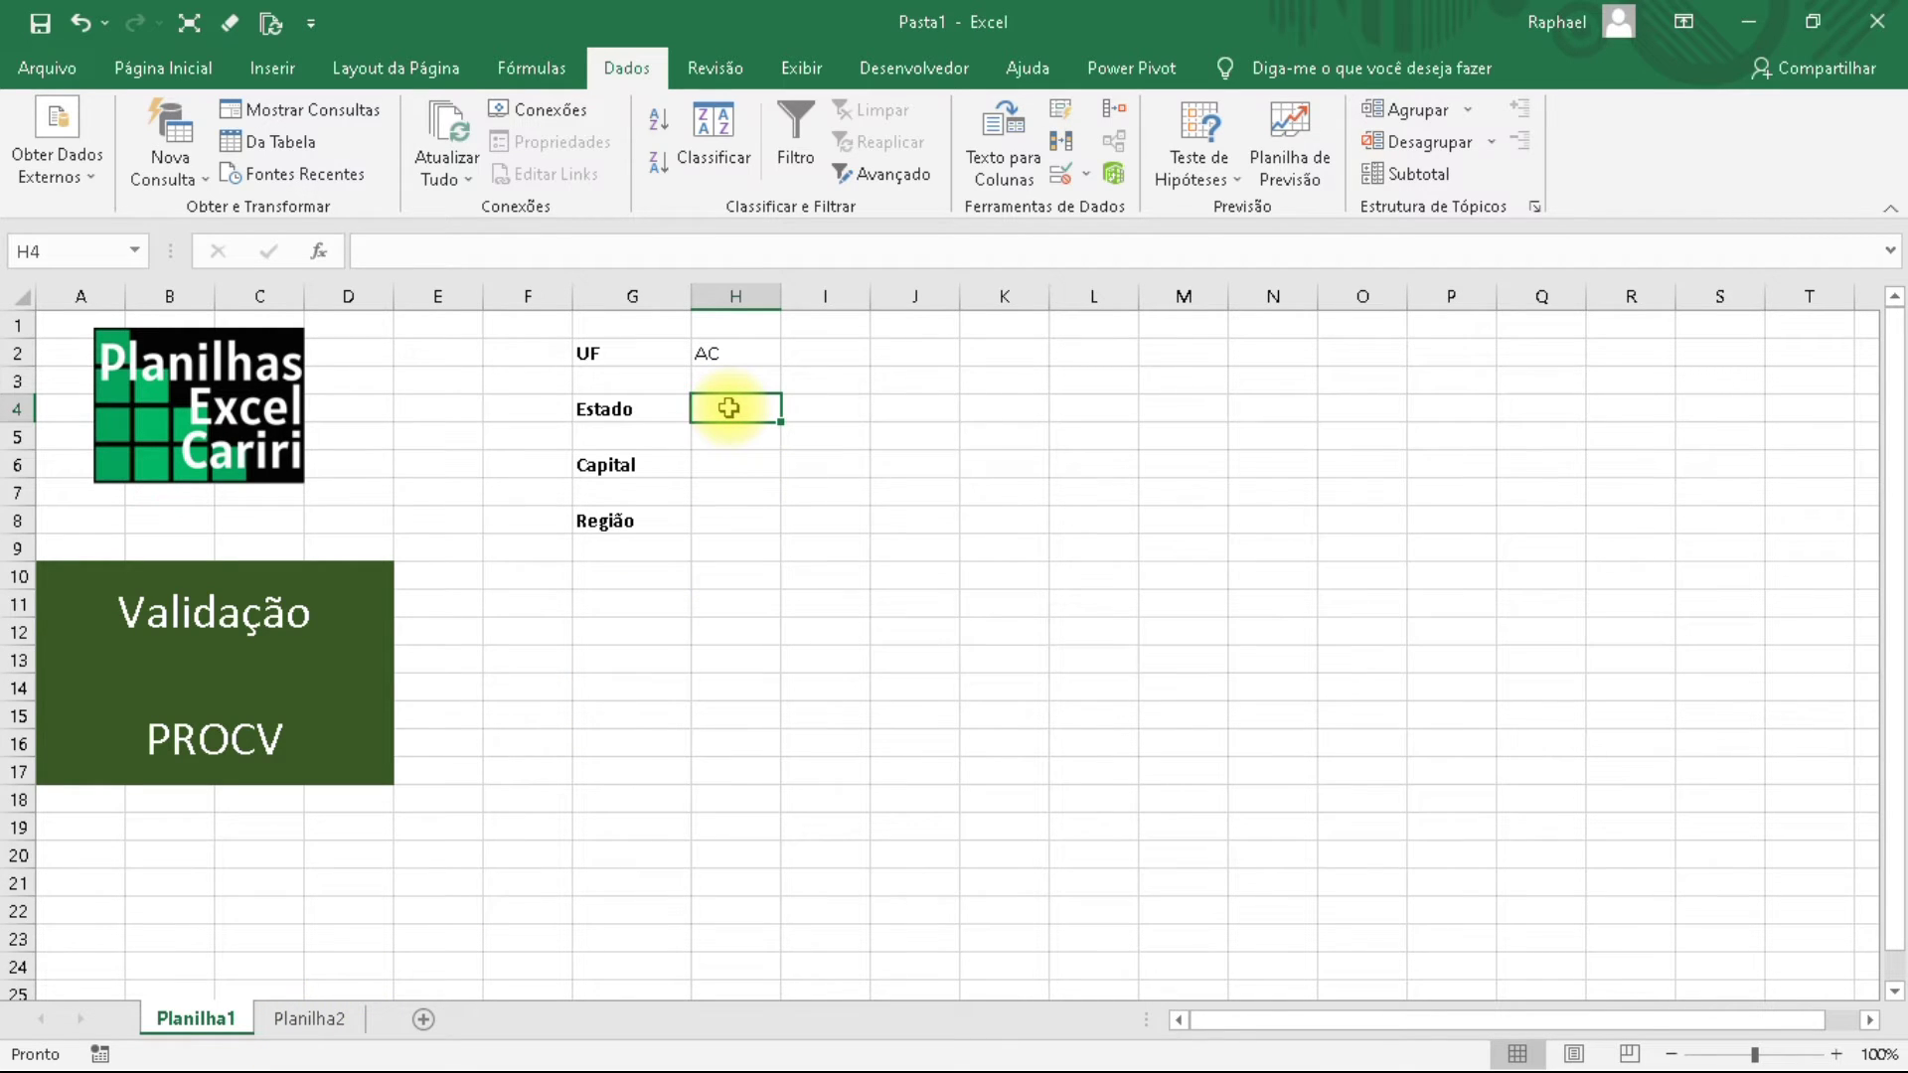
# Begin a PROCV formula in the Estado result cell H4 with the UF cell H2 as the lookup value.
pyautogui.click(716, 464)
pyautogui.click(723, 526)
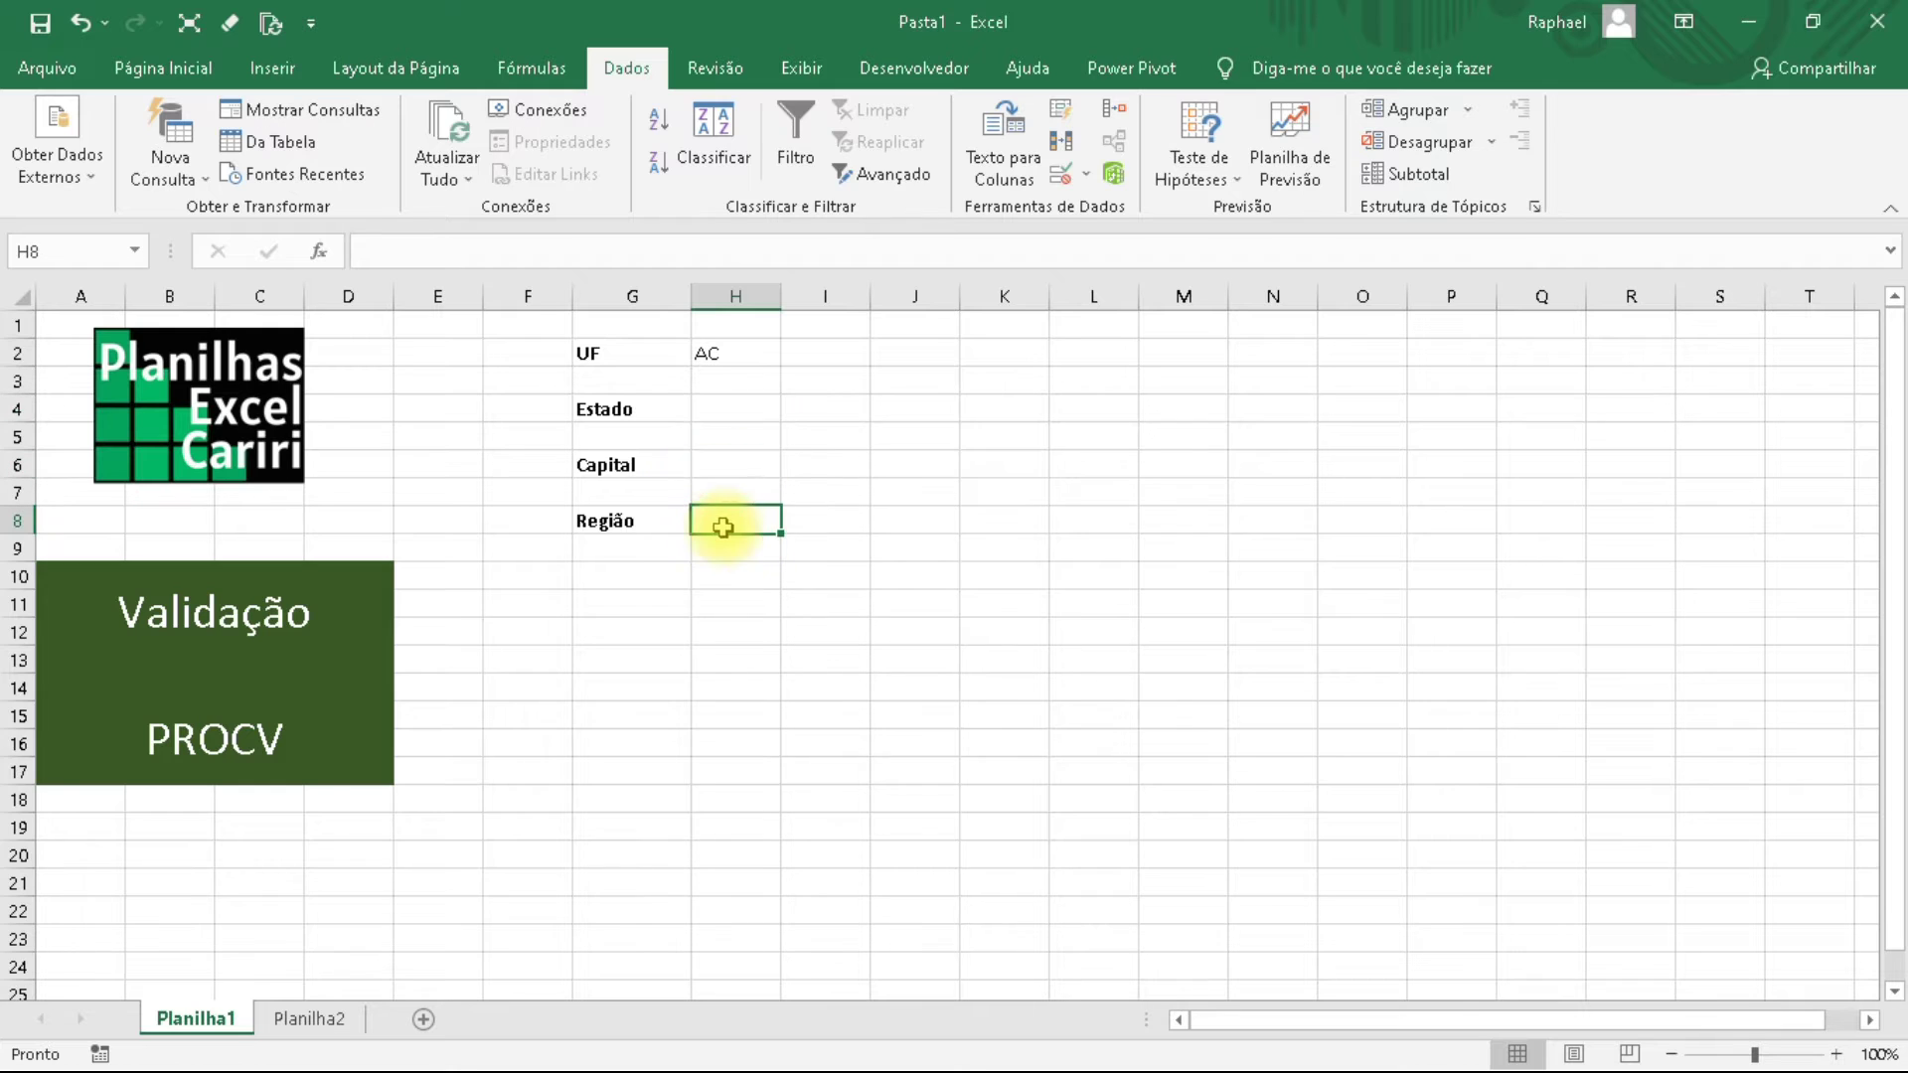
pyautogui.click(733, 408)
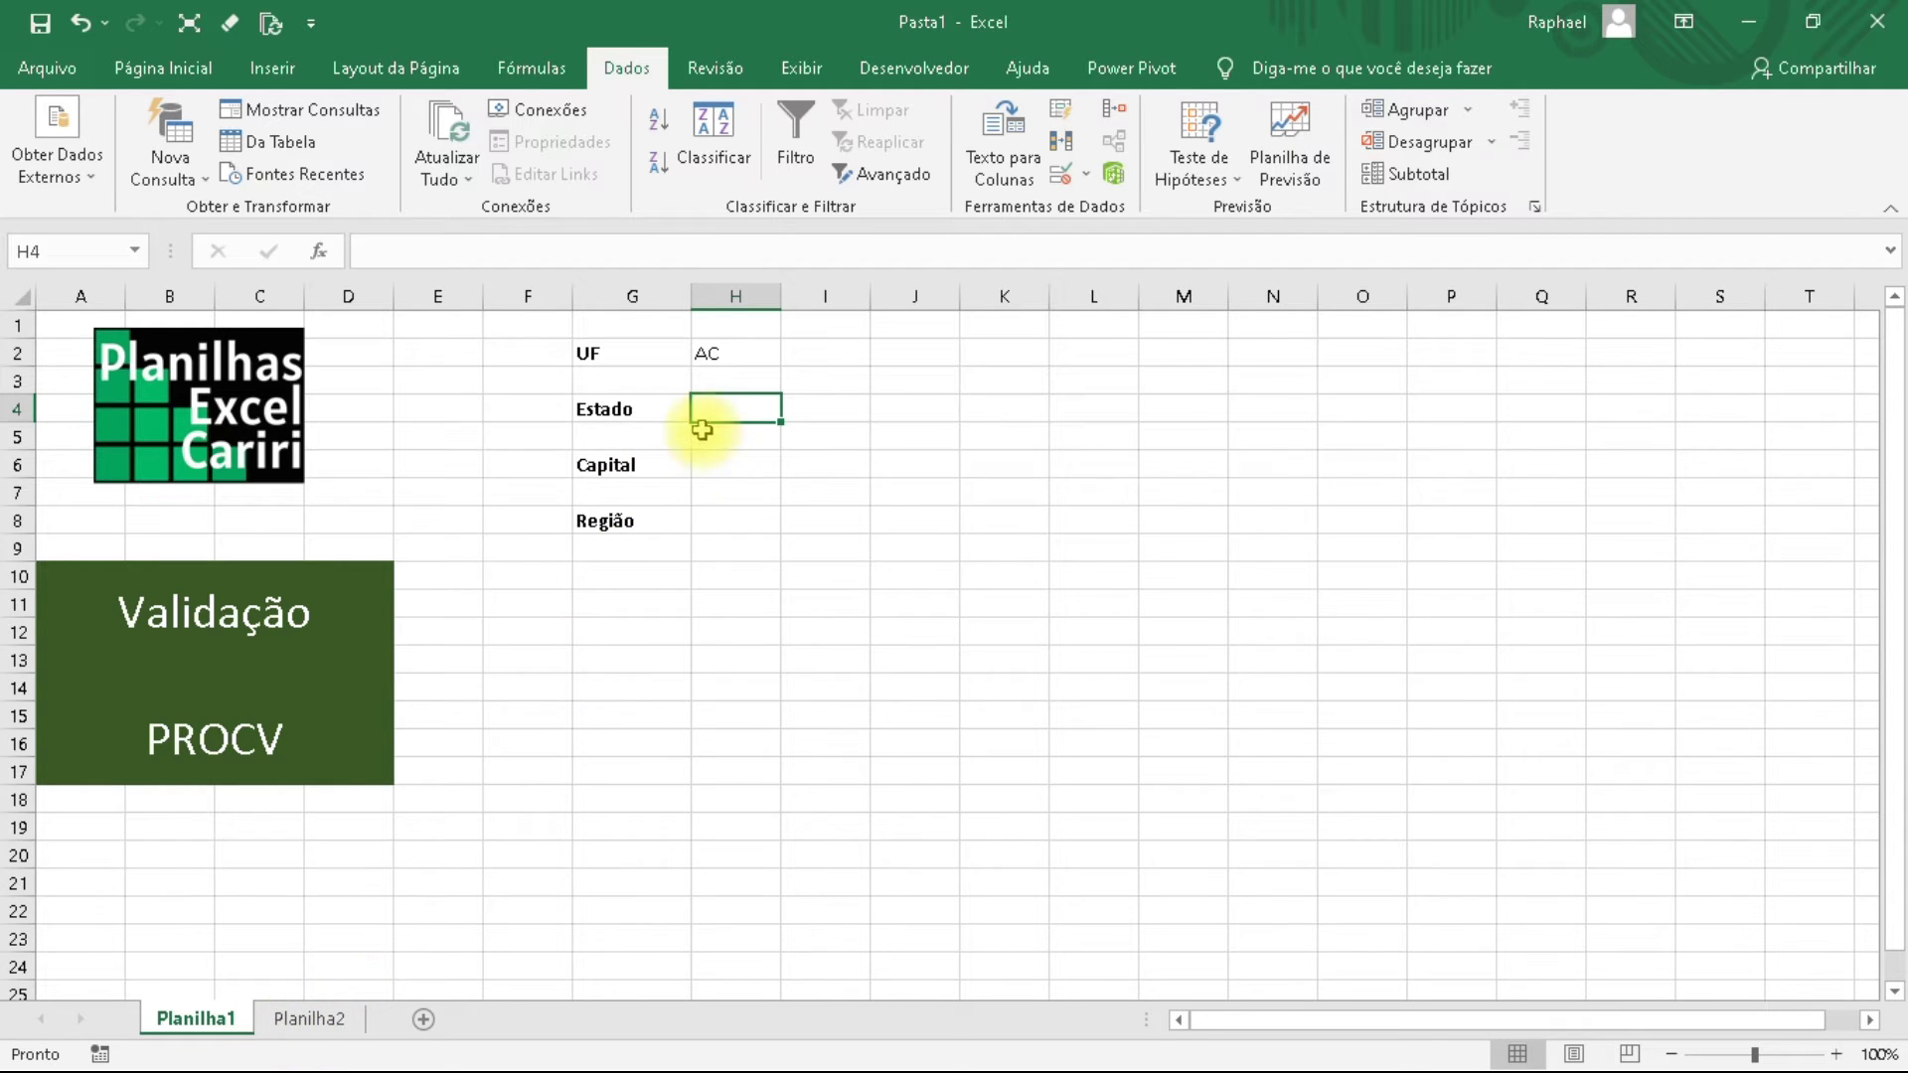
pyautogui.write('=procv*')
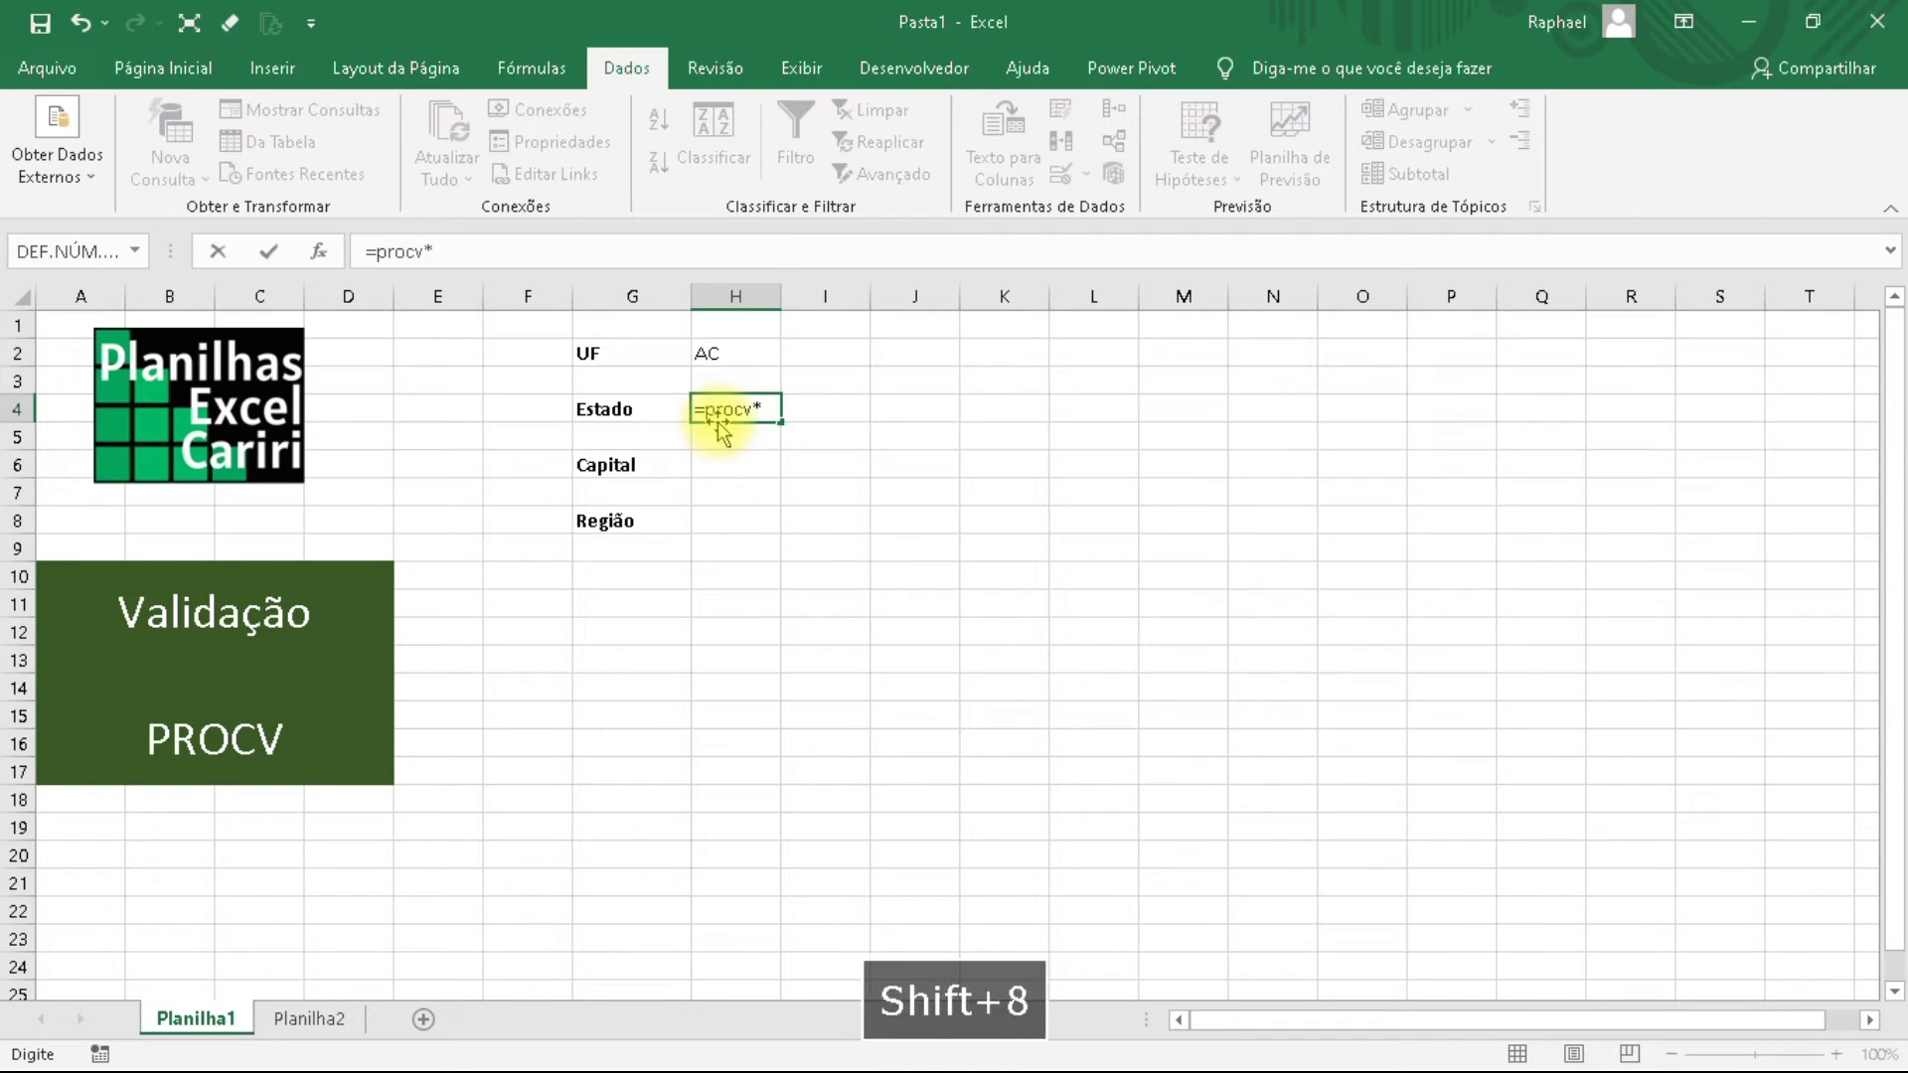
pyautogui.press('BackSpace')
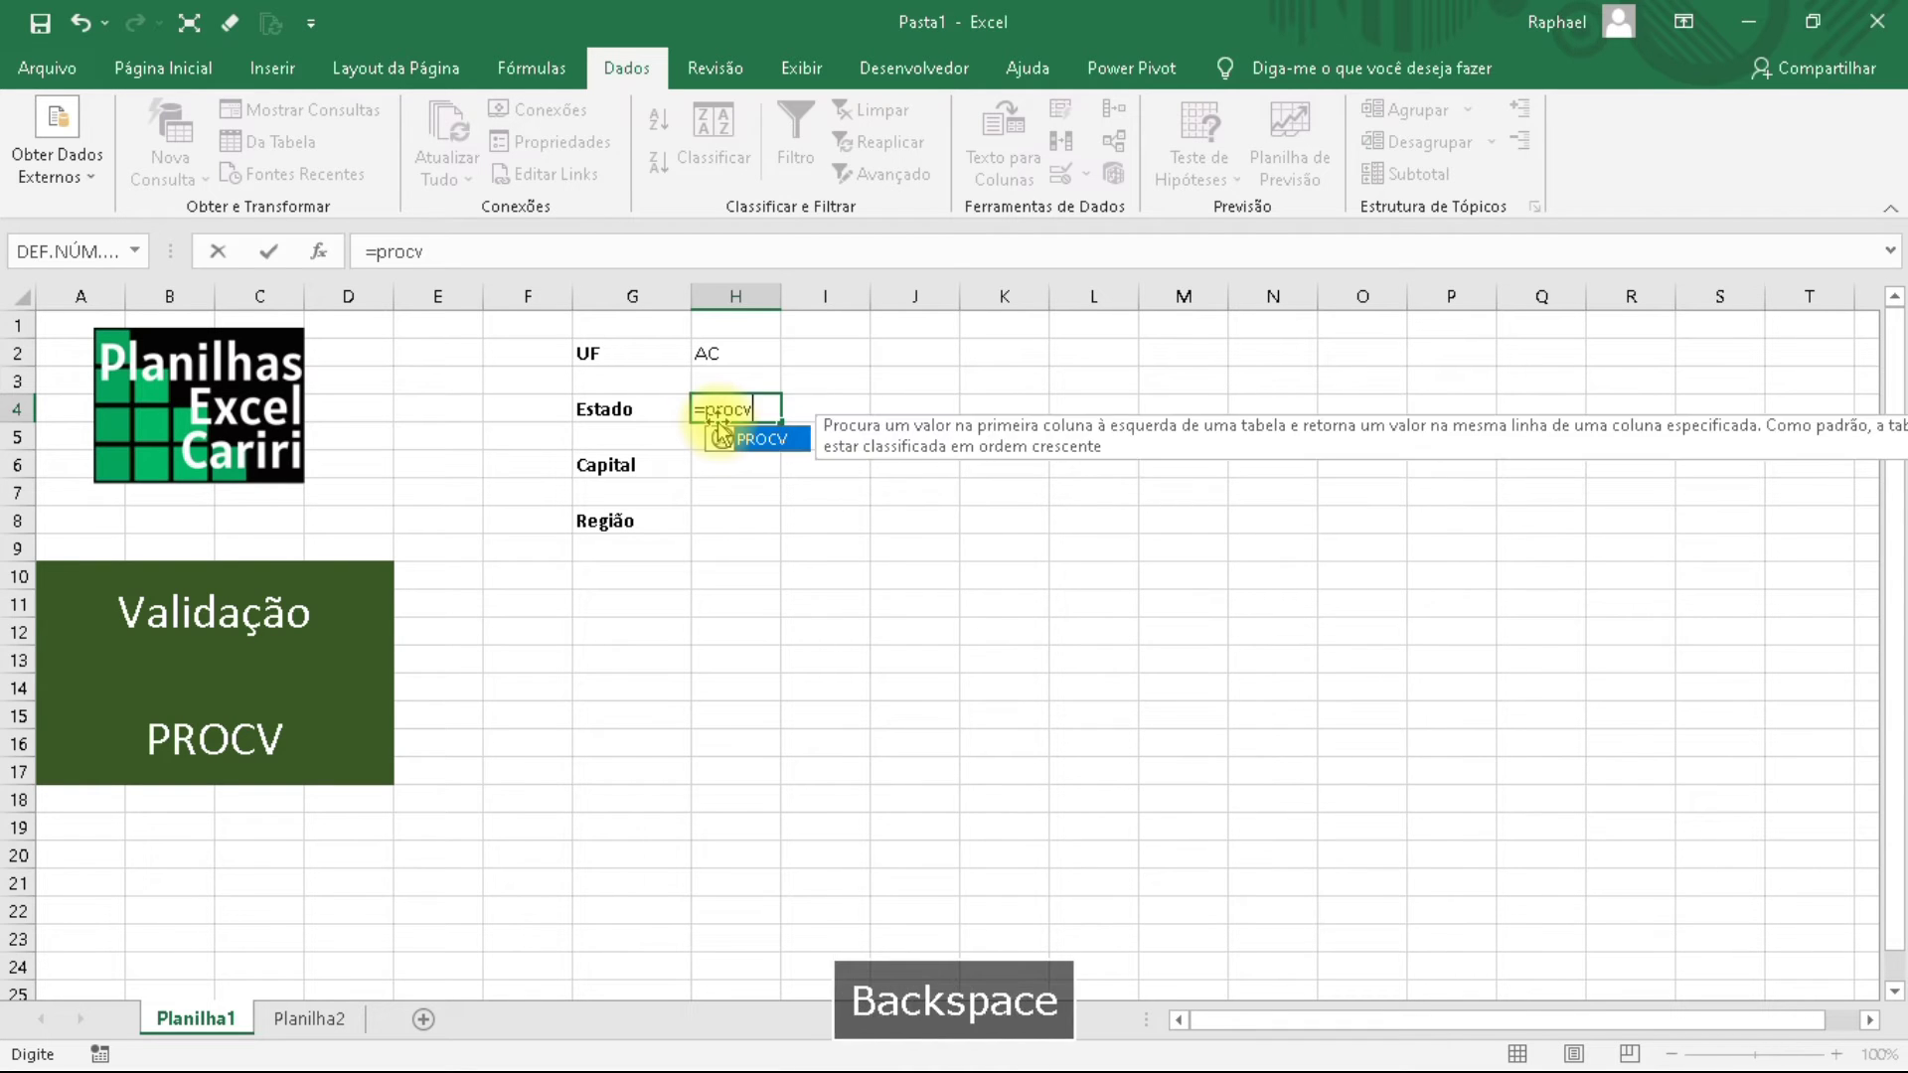
pyautogui.write('(')
pyautogui.click(731, 351)
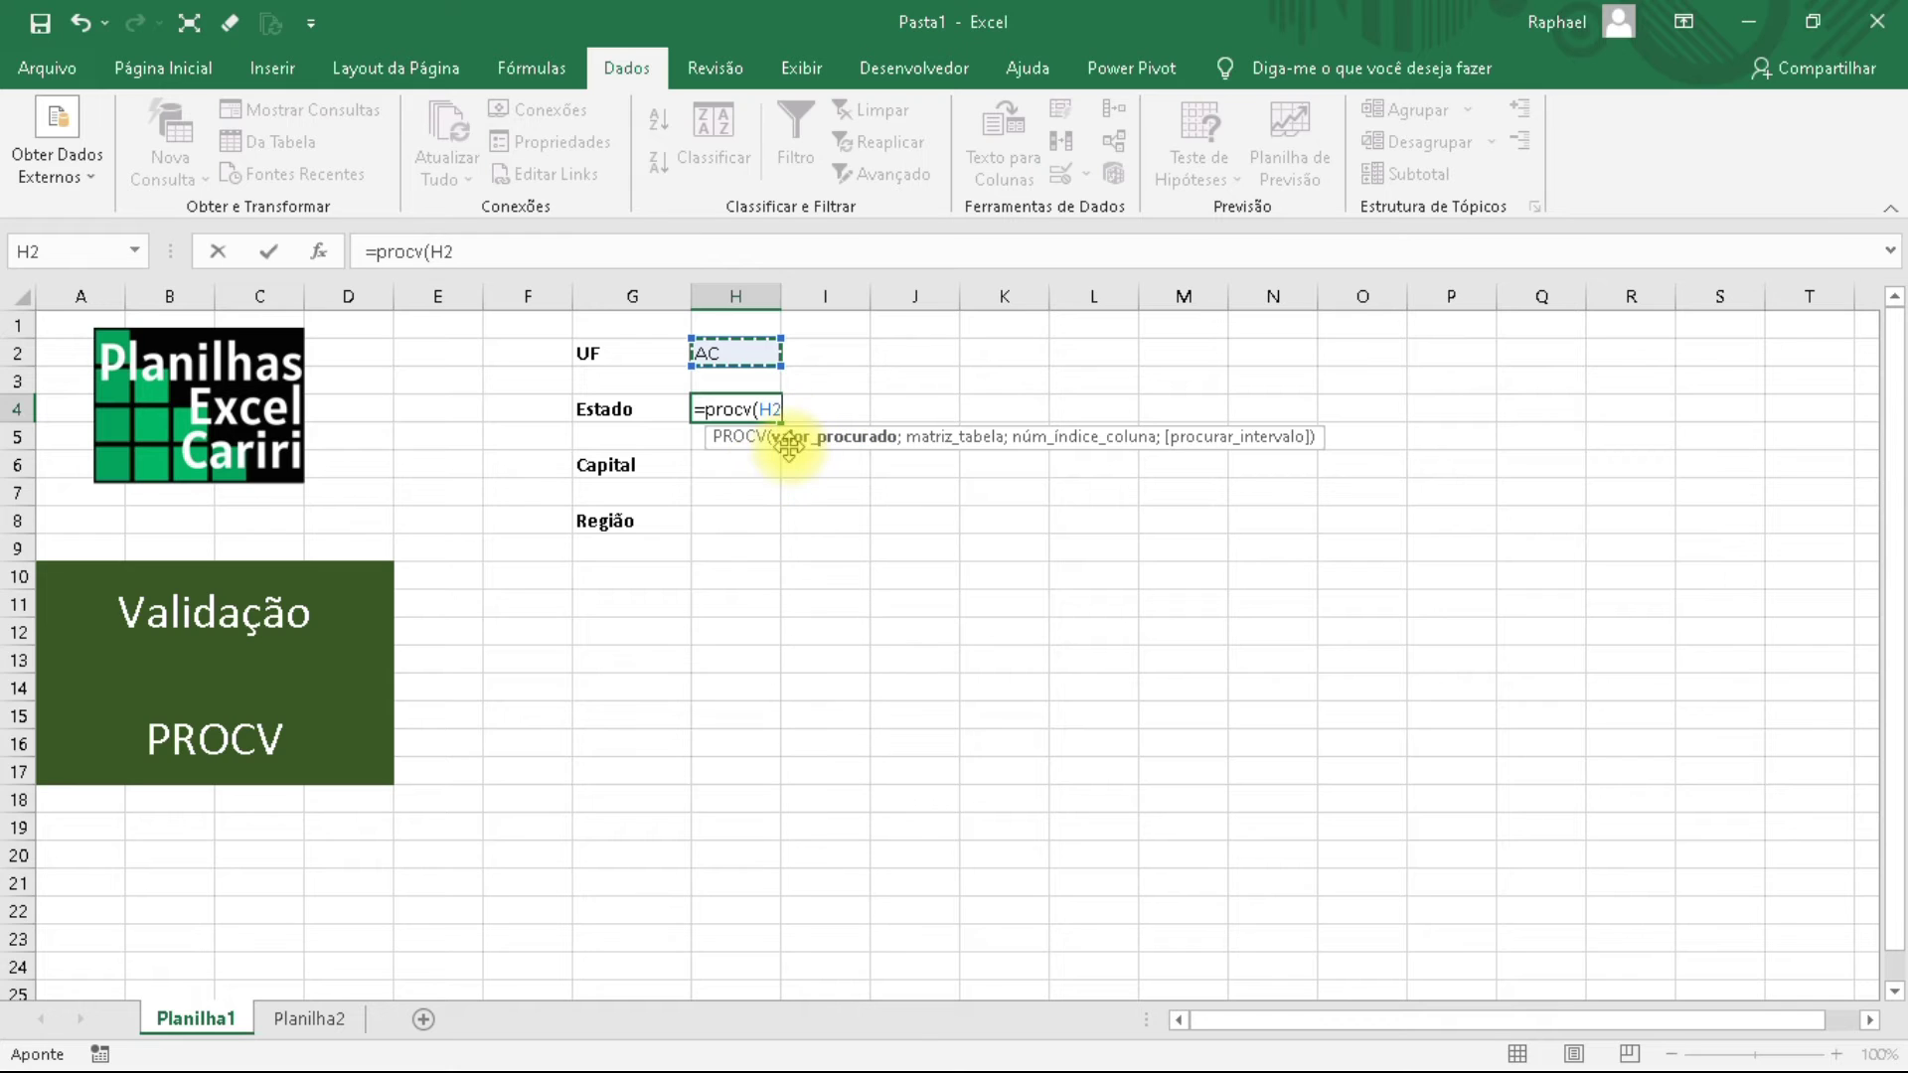
pyautogui.write(';')
# Supply the source table range Planilha2!F1:I28 as the table array of the PROCV formula.
pyautogui.click(309, 1019)
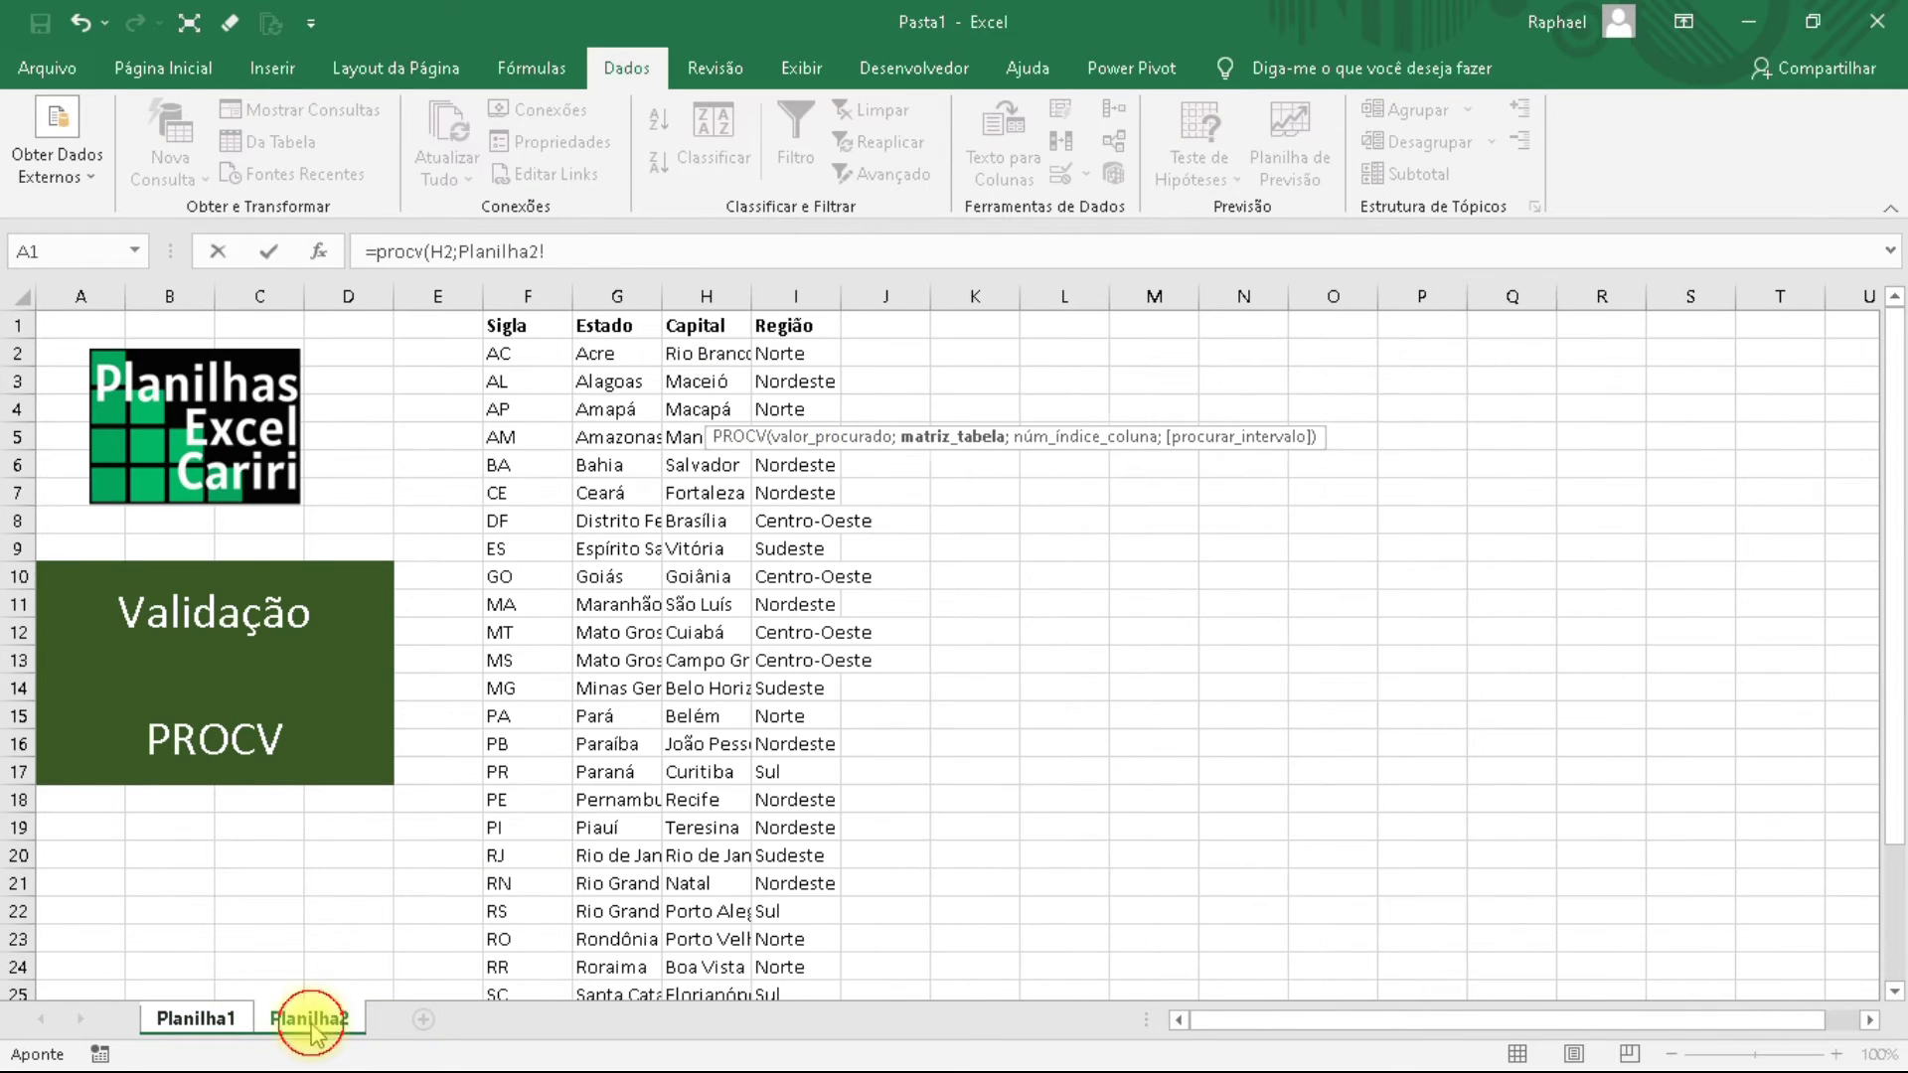
pyautogui.moveTo(505, 326); pyautogui.dragTo(797, 827)
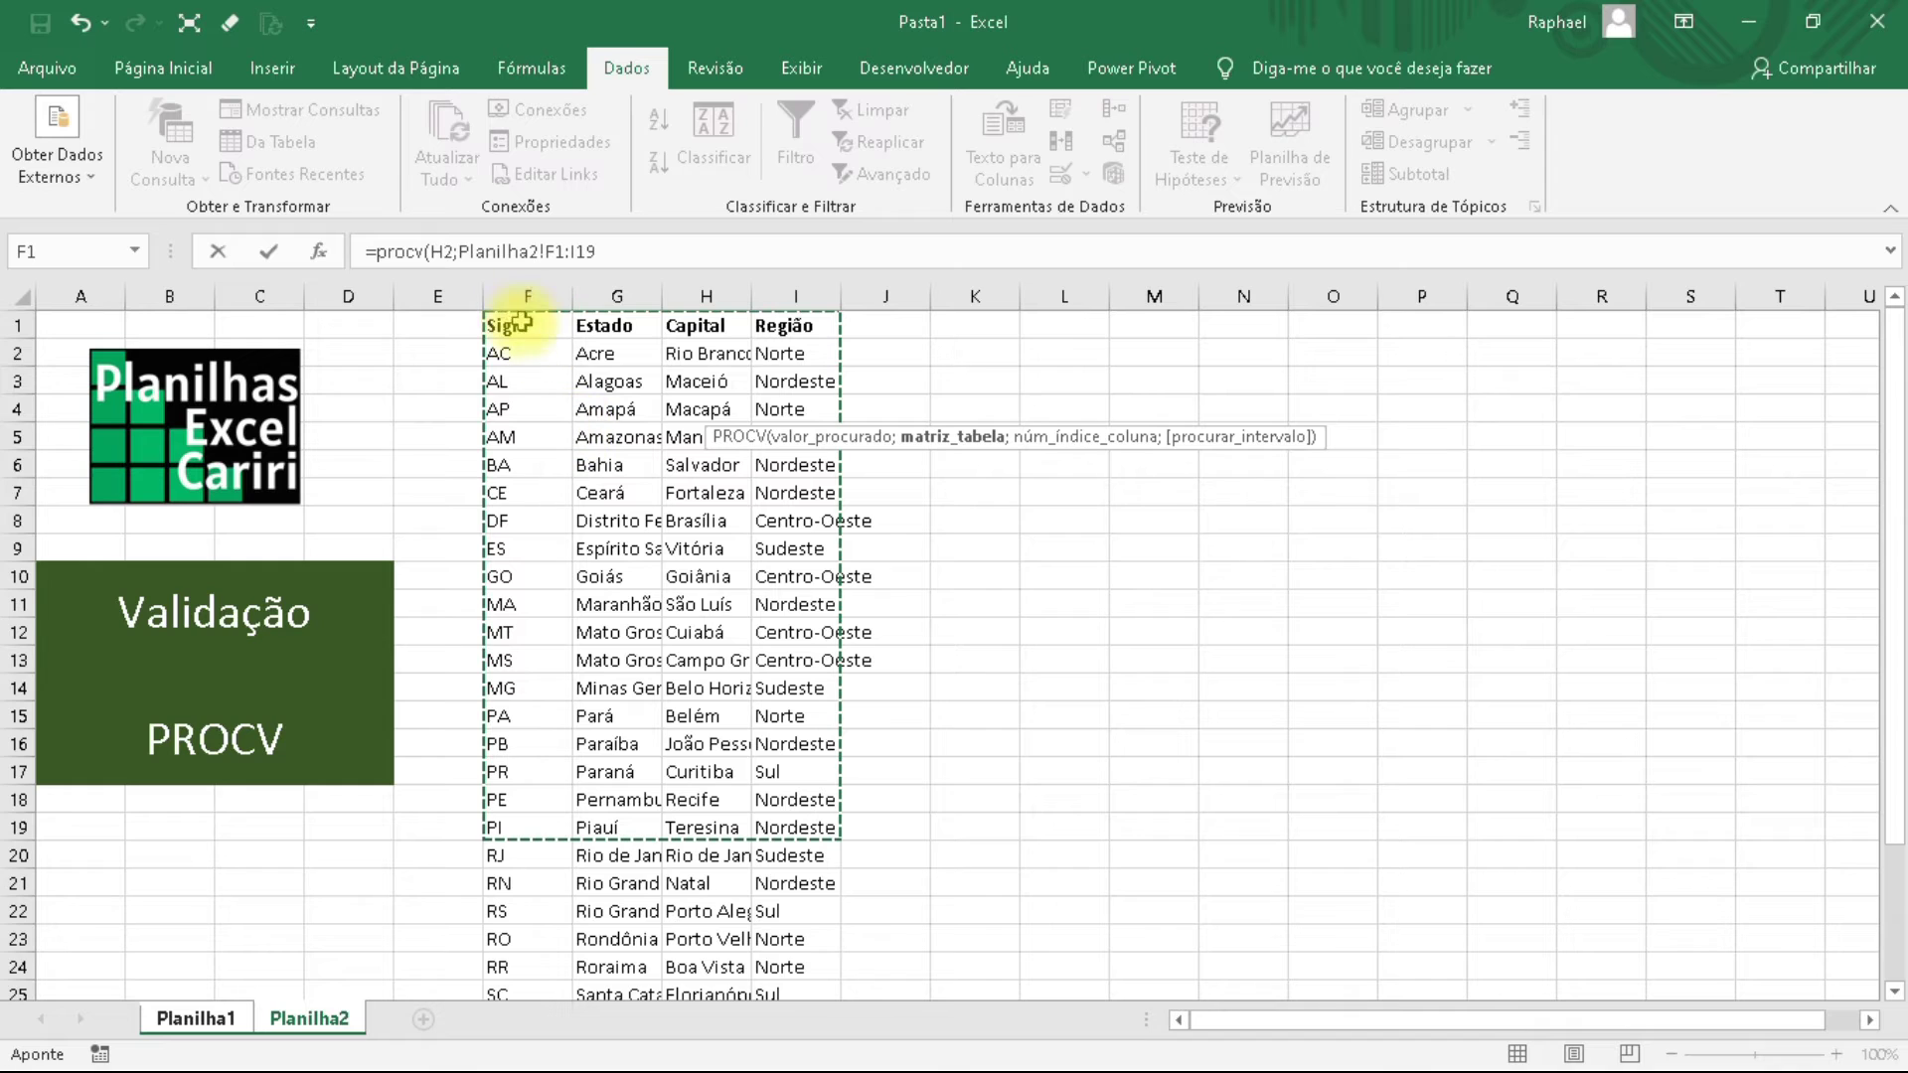
pyautogui.moveTo(507, 324); pyautogui.dragTo(777, 934)
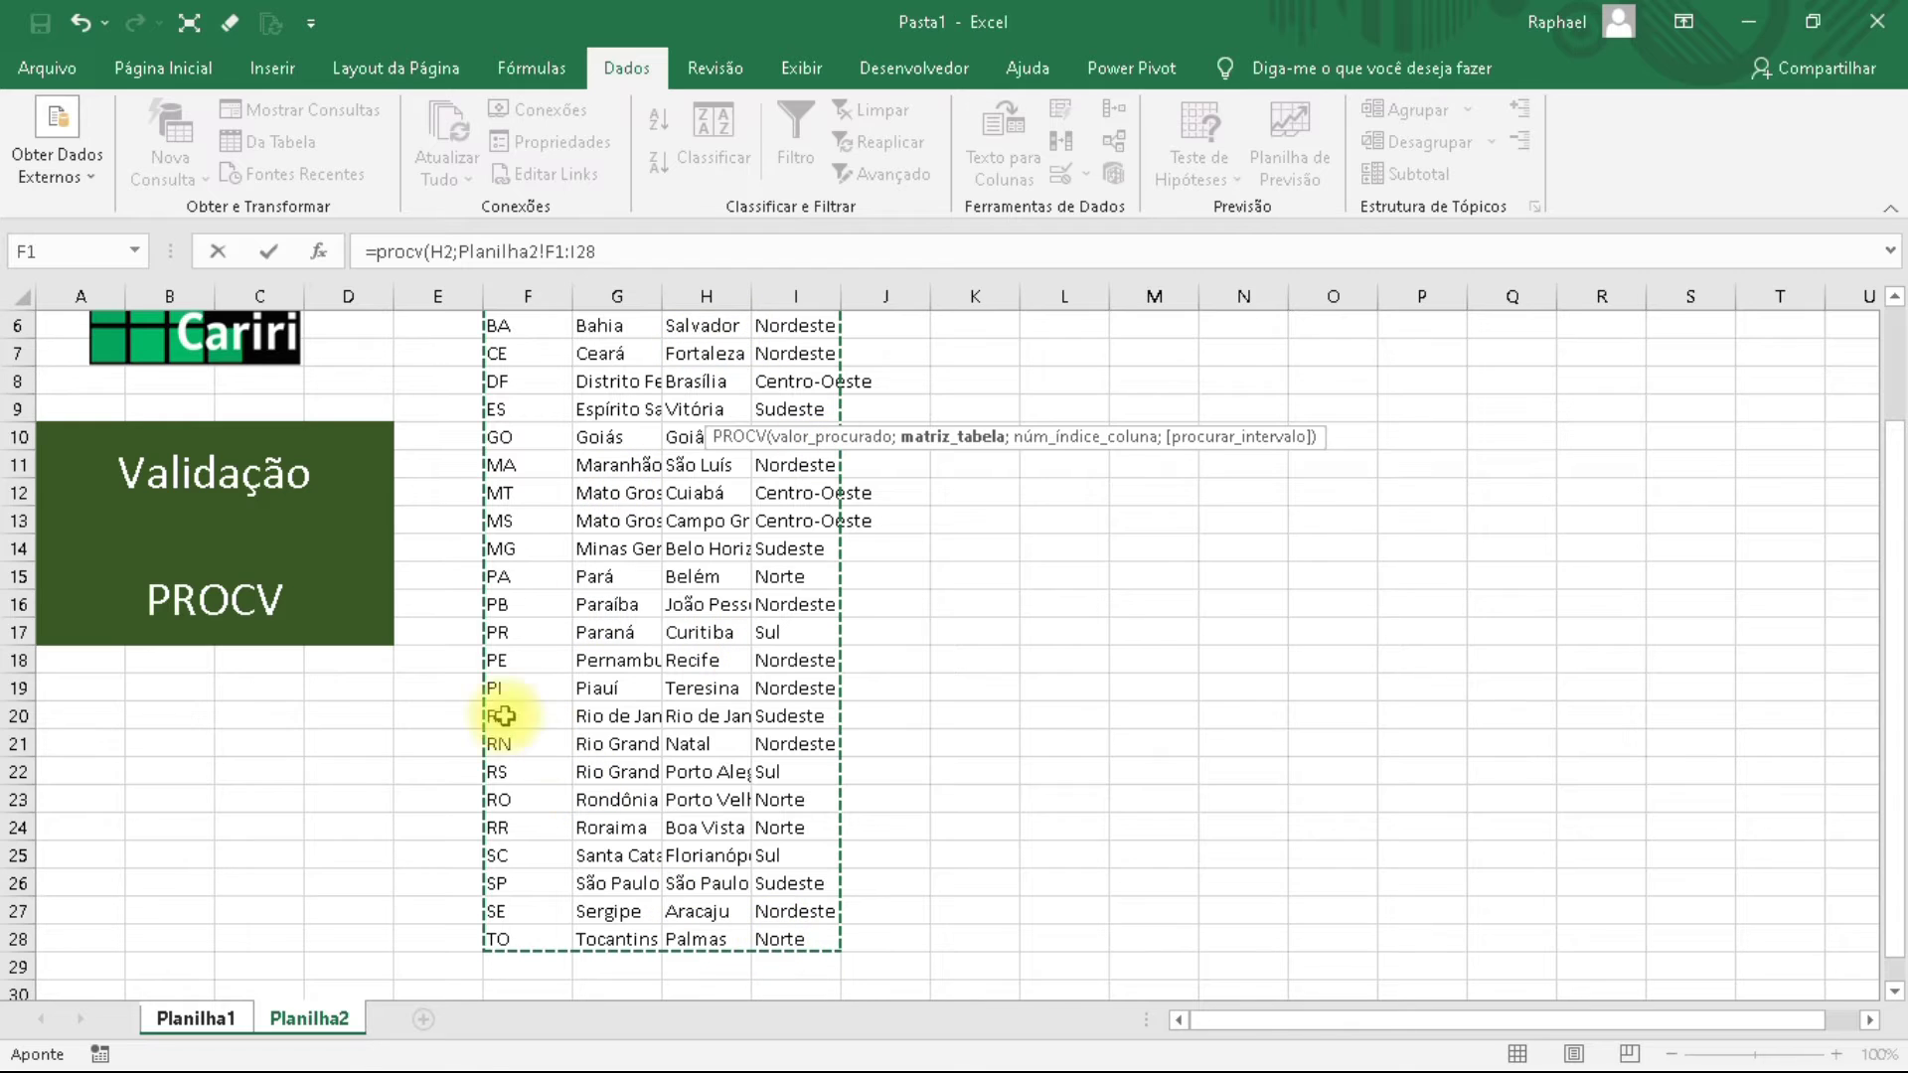
pyautogui.scroll(2, 646, 619)
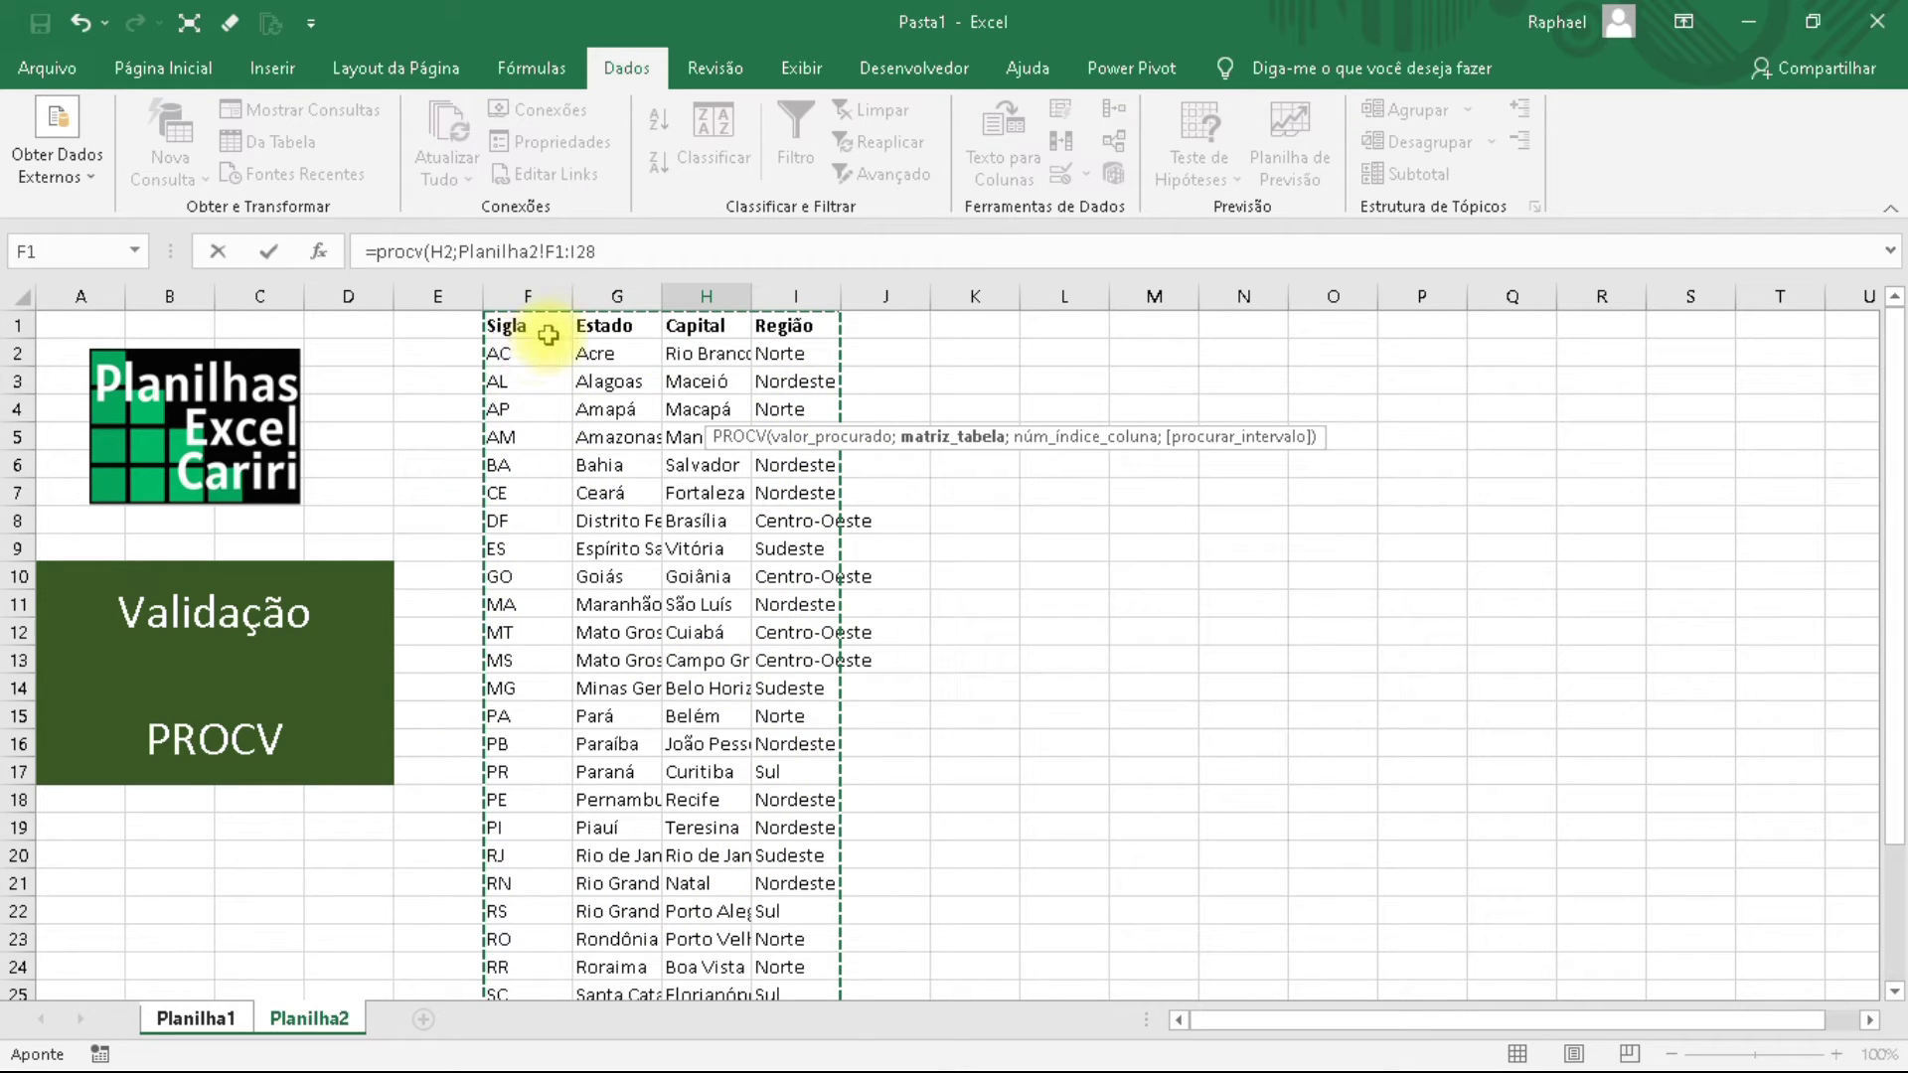
pyautogui.click(625, 256)
pyautogui.write(';')
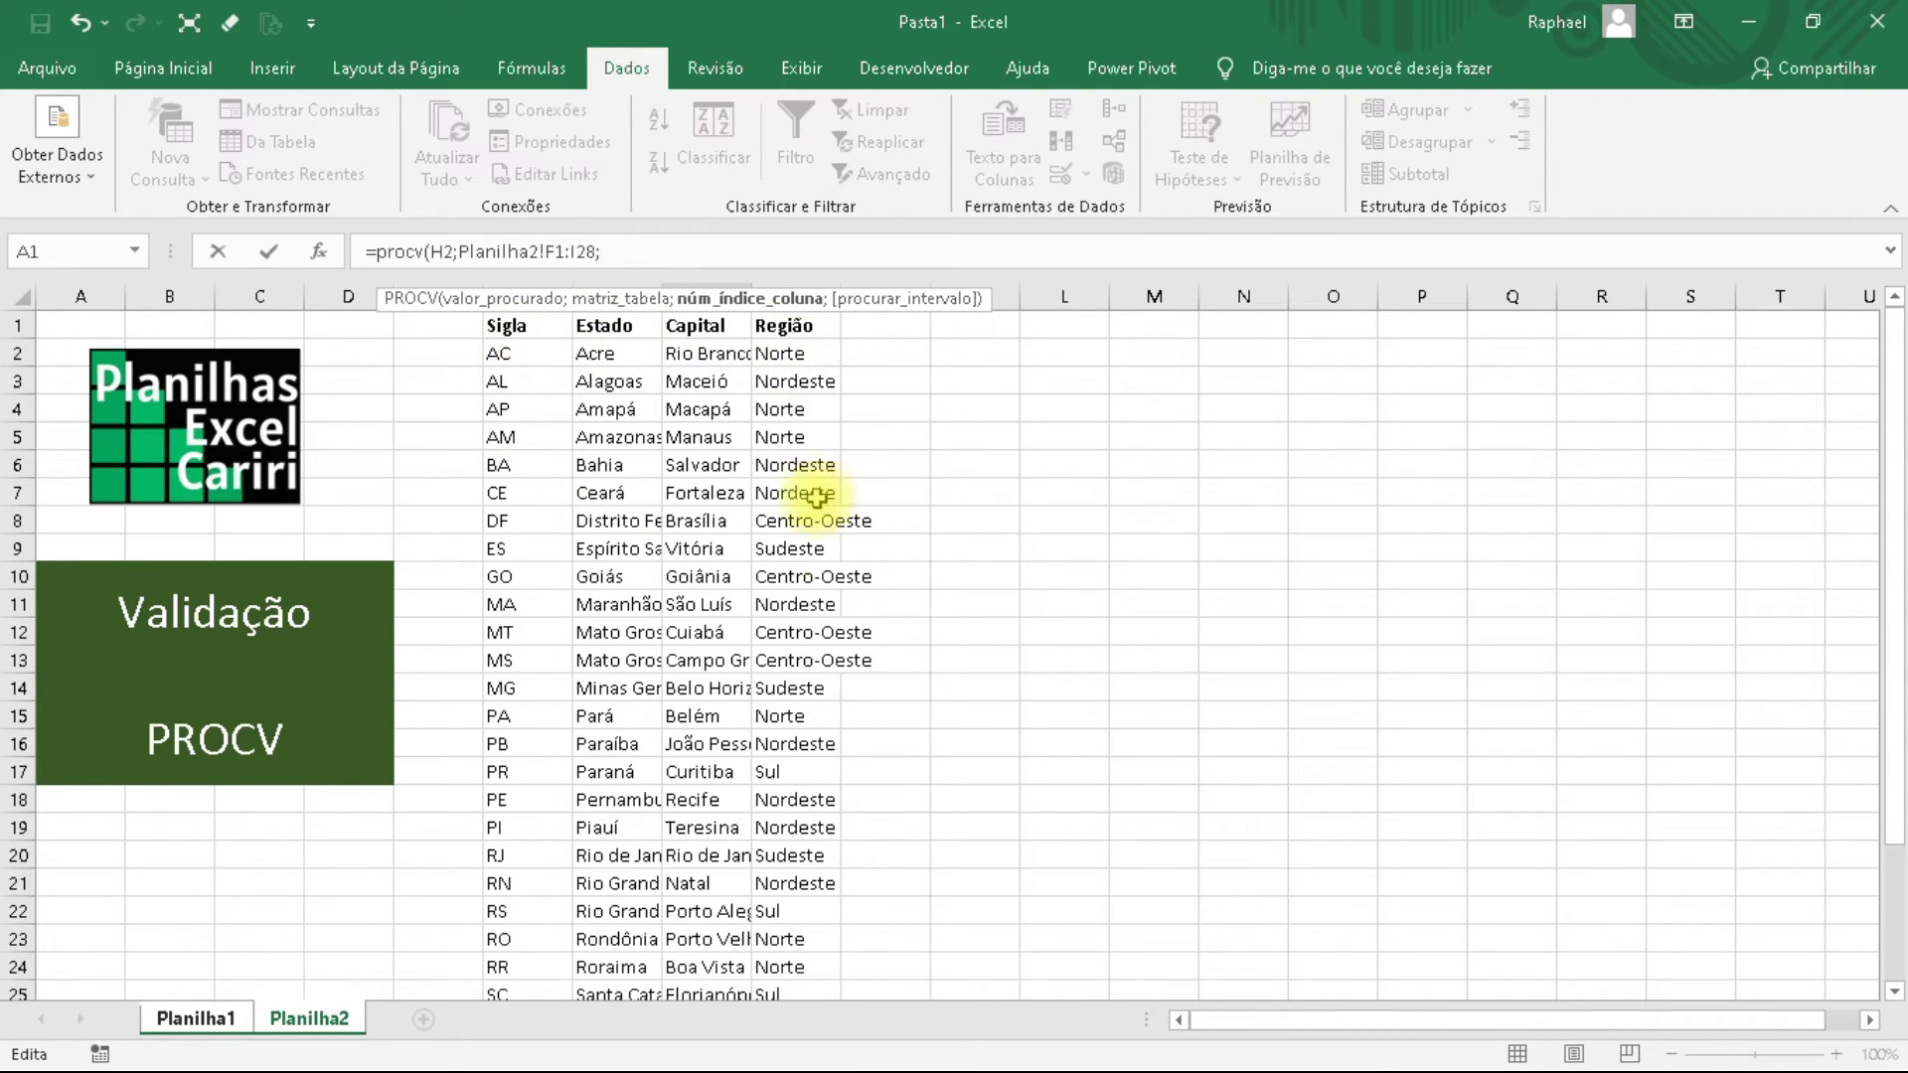
# Set the PROCV column index to 2 for Estado and the match argument to FALSO for an exact match.
pyautogui.scroll(-5, 805, 807)
pyautogui.scroll(5, 621, 653)
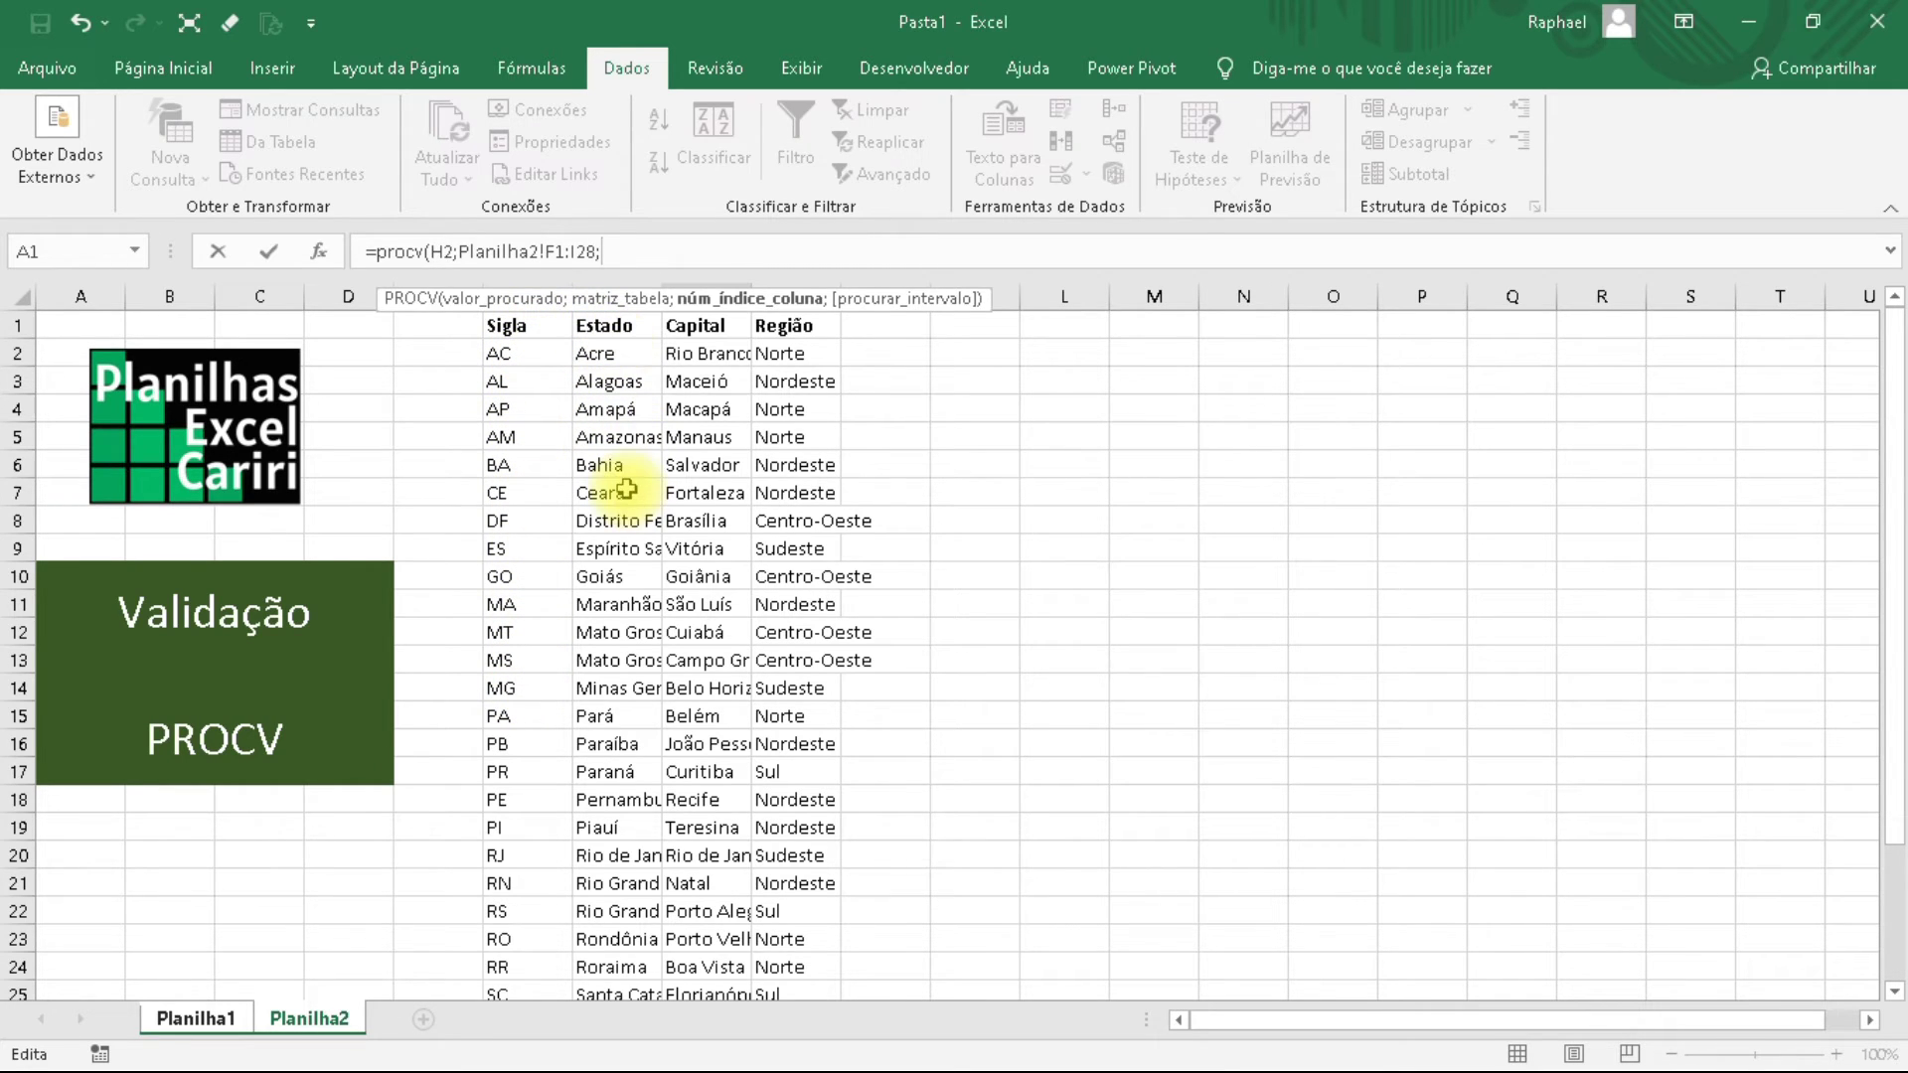
pyautogui.write('2')
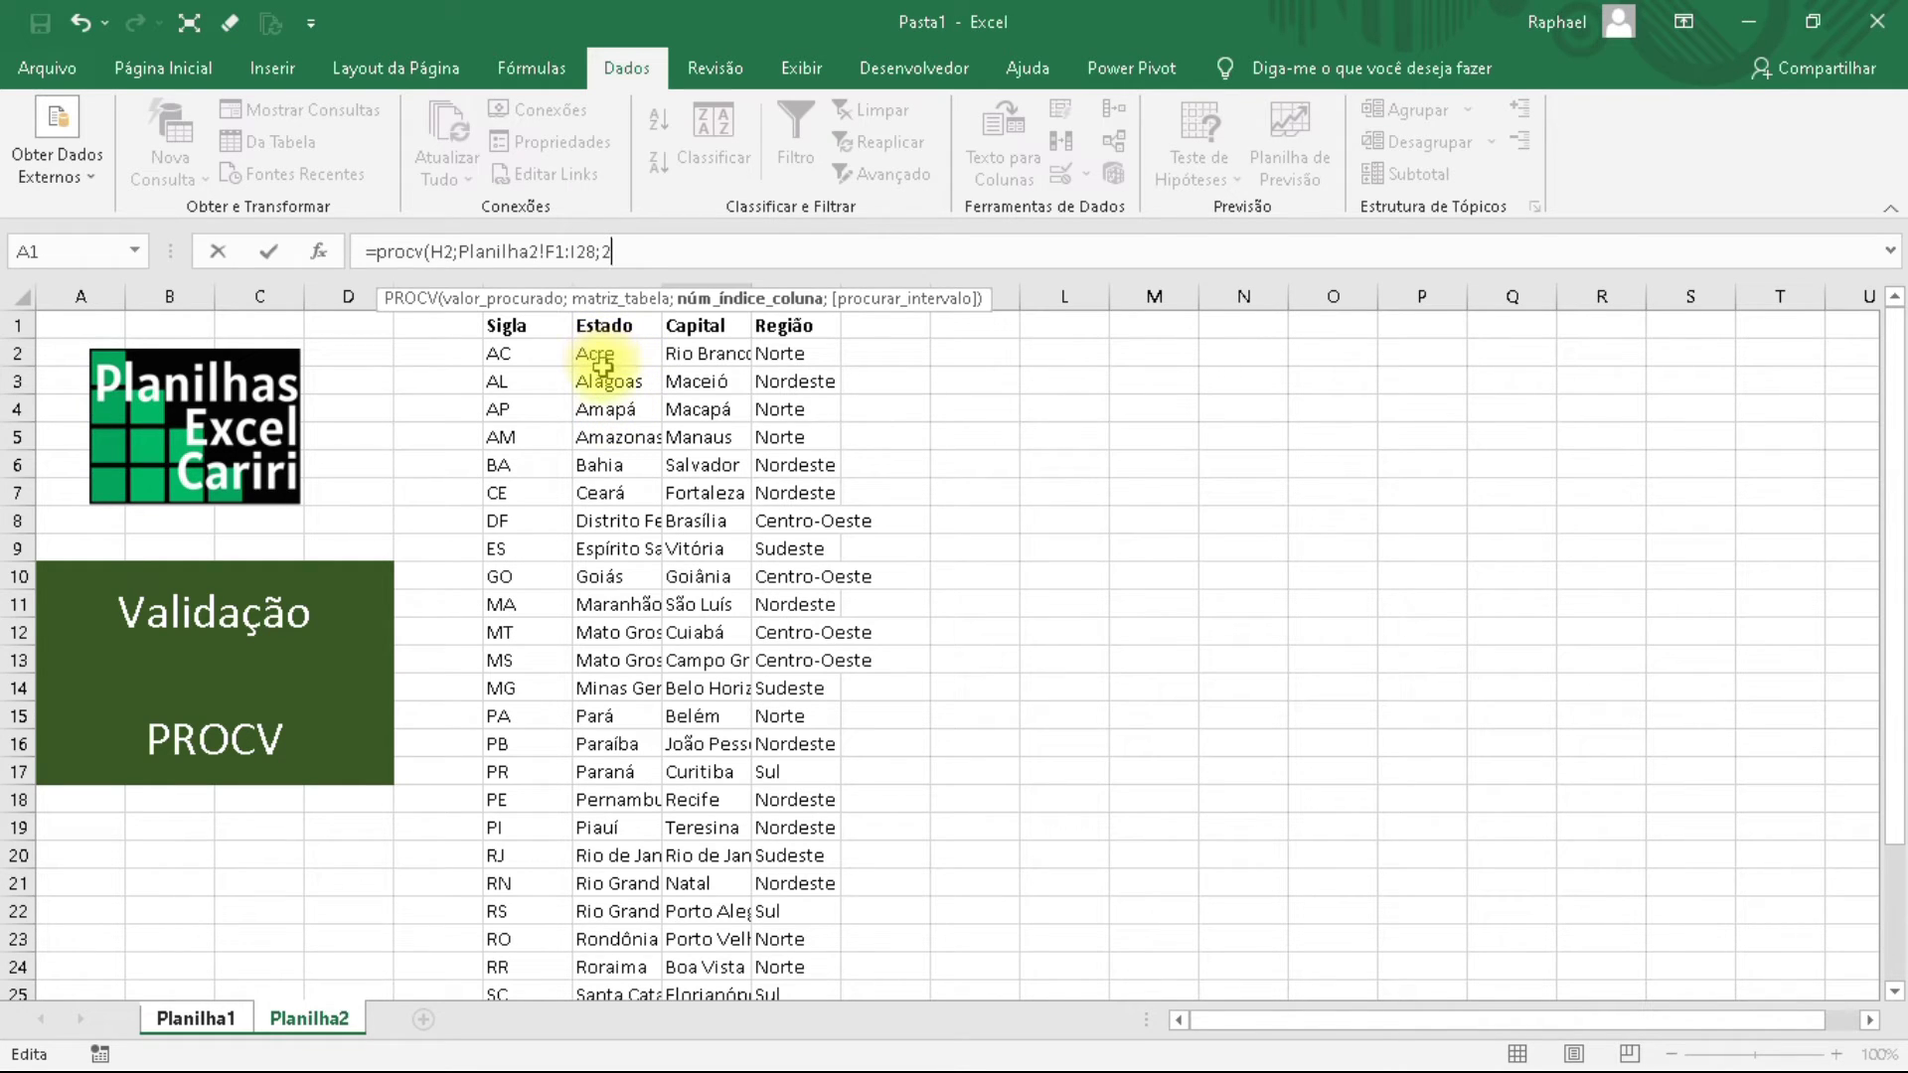
pyautogui.write(';')
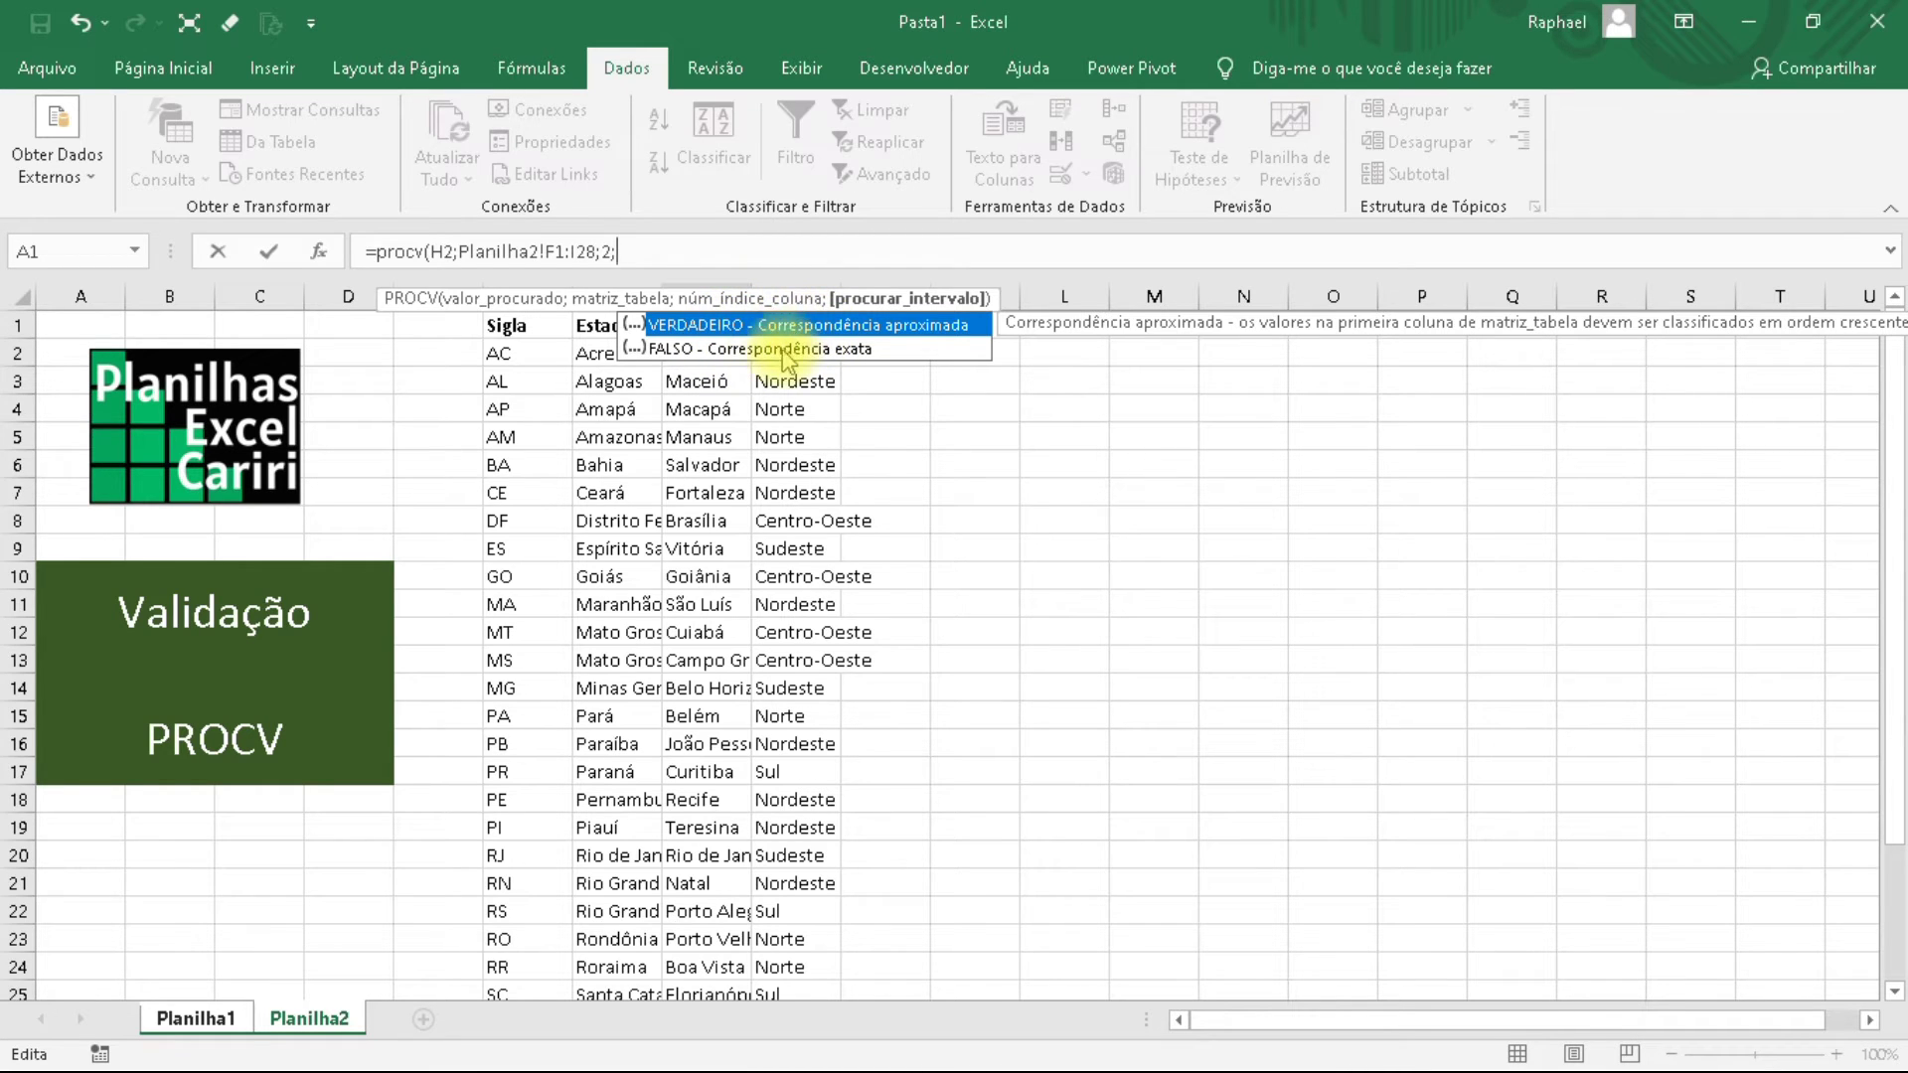
pyautogui.click(730, 350)
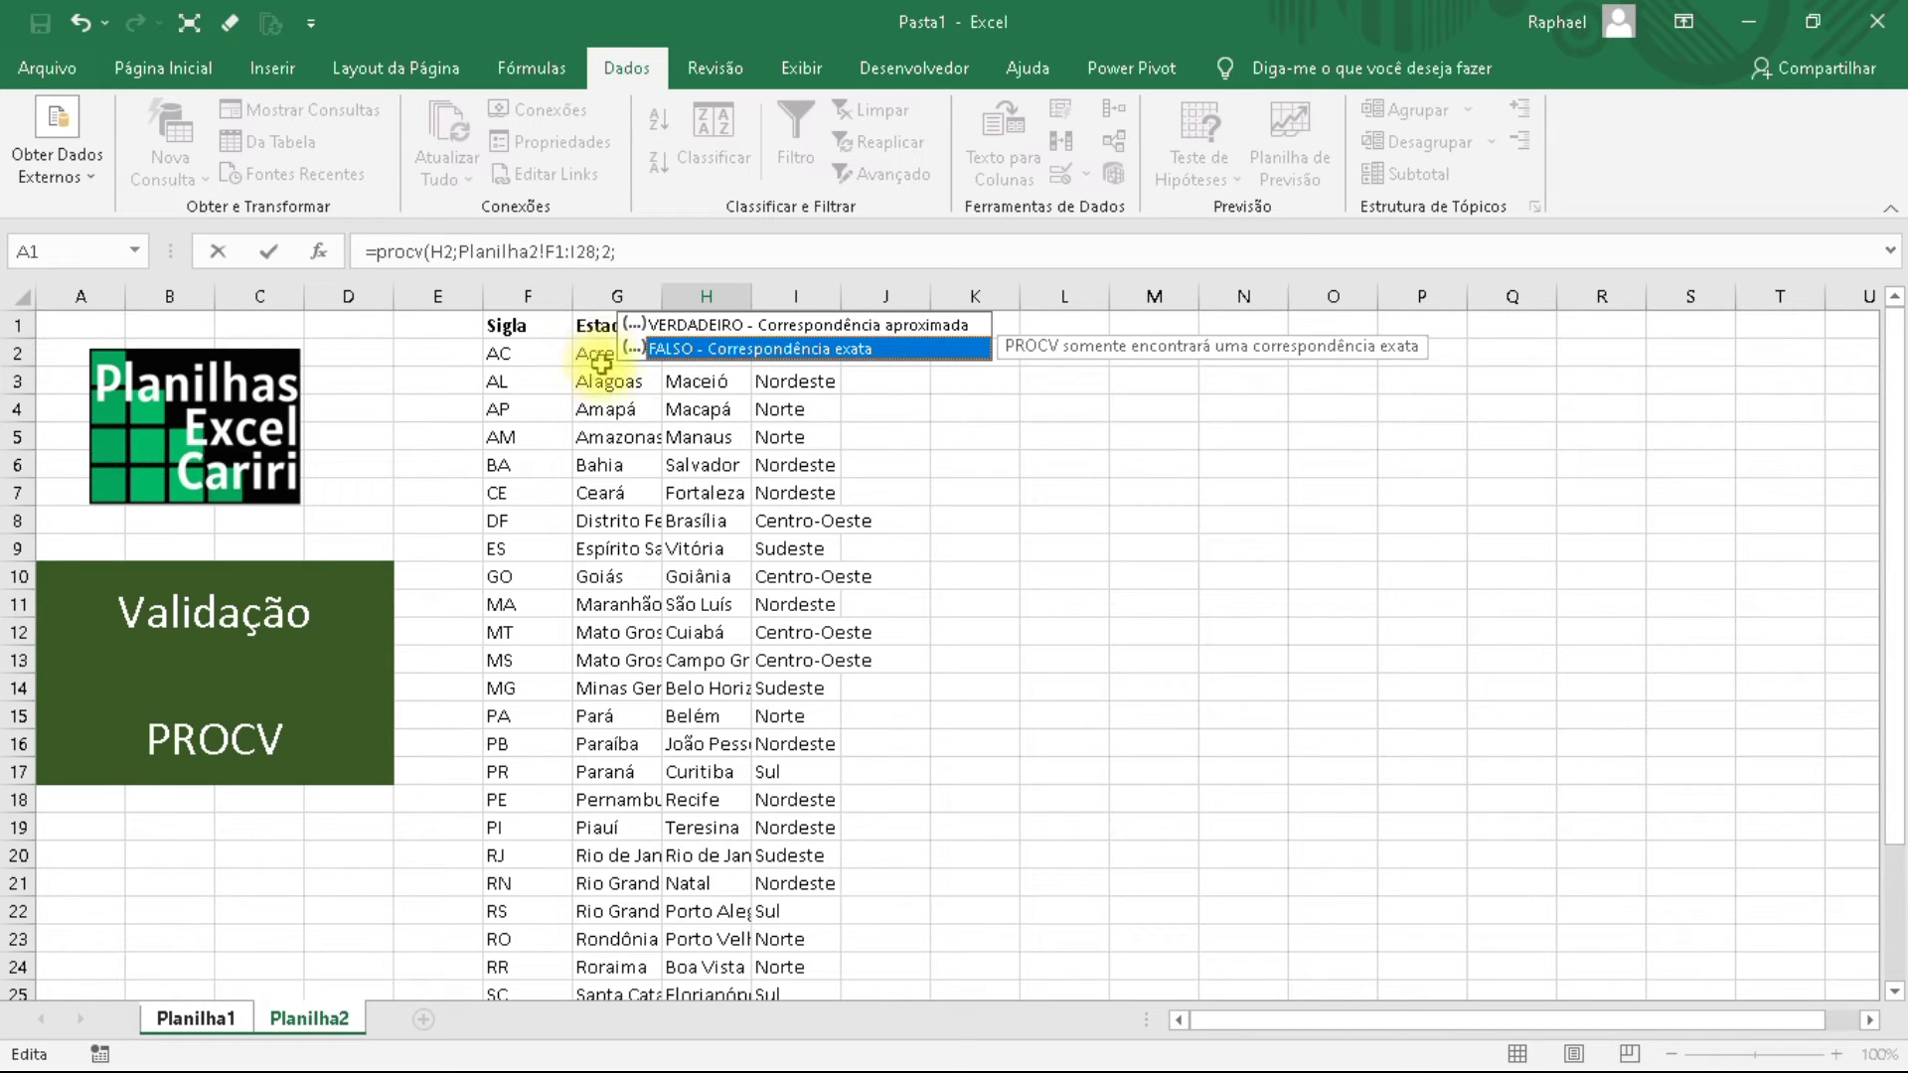
pyautogui.doubleClick(693, 350)
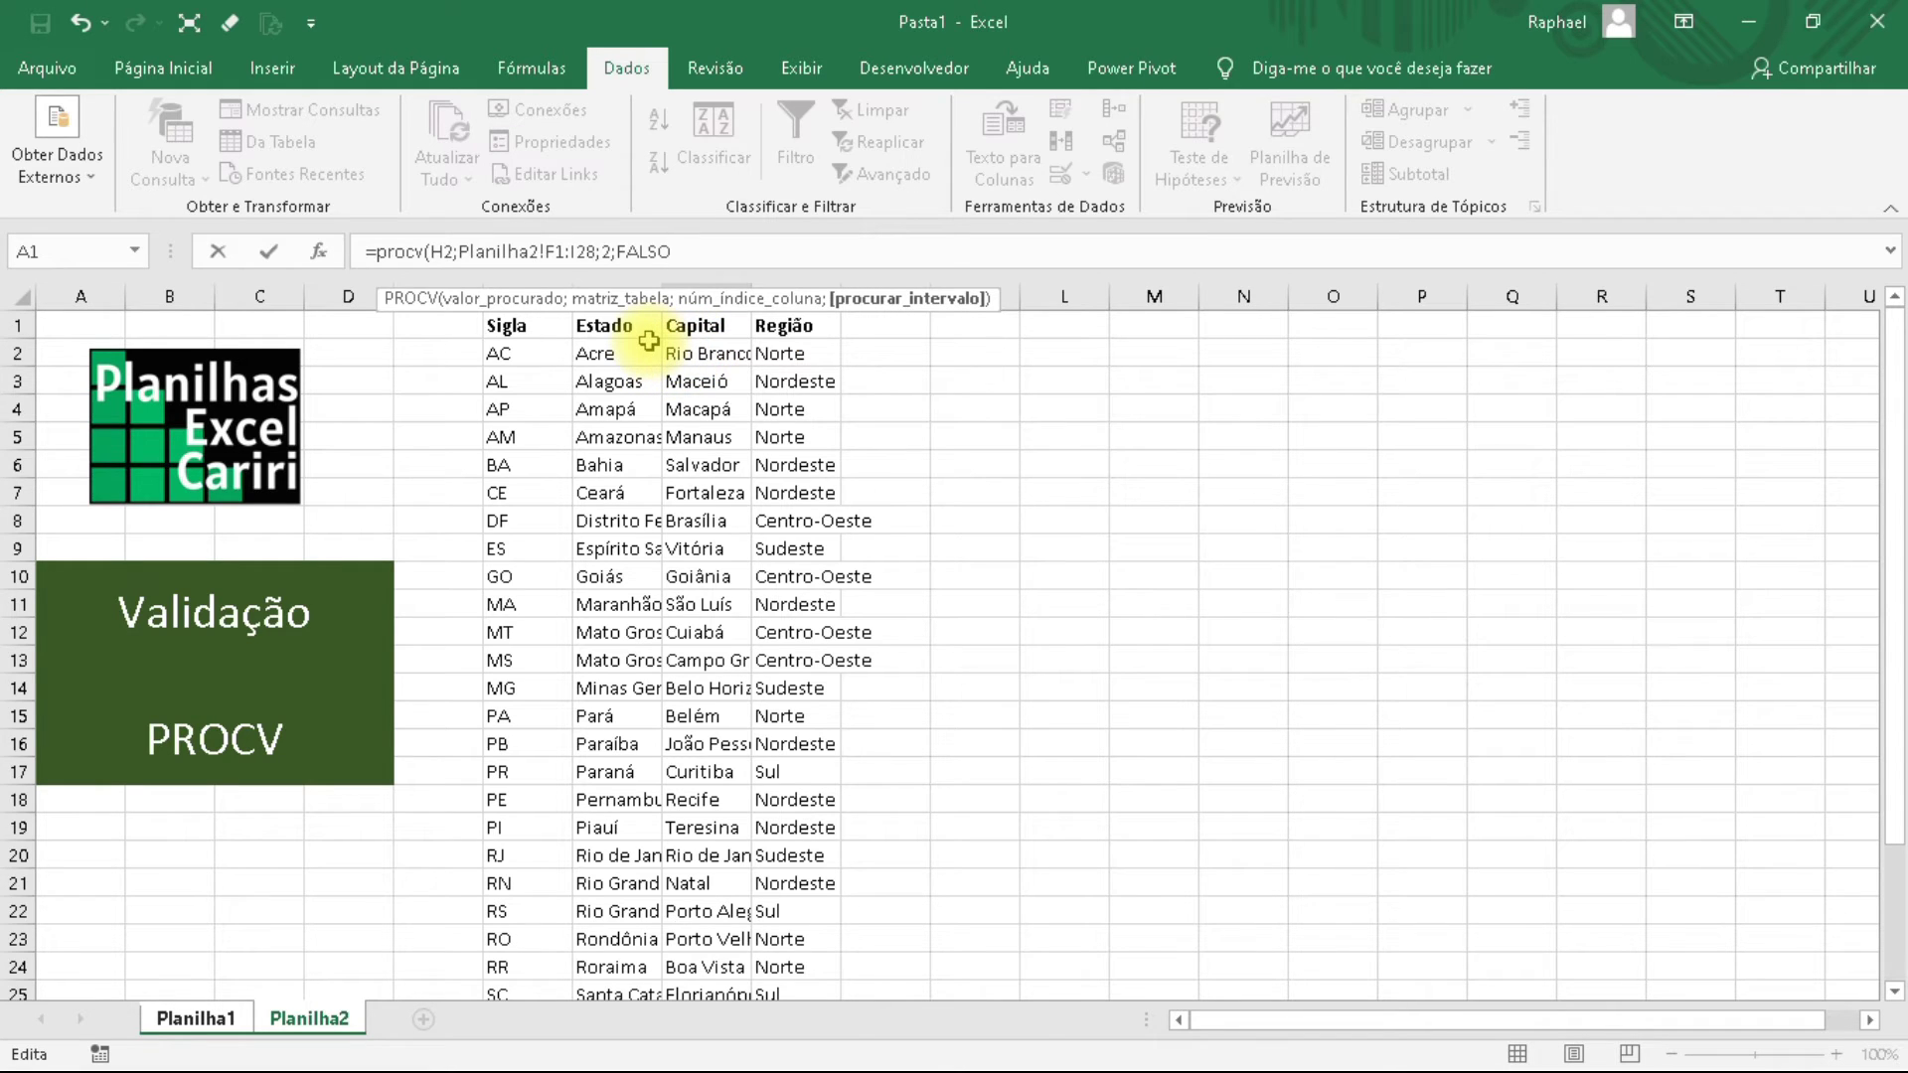
# Close and confirm the PROCV formula in the Estado cell H4, and reselect that cell to review it.
pyautogui.write(')')
pyautogui.press('Return')
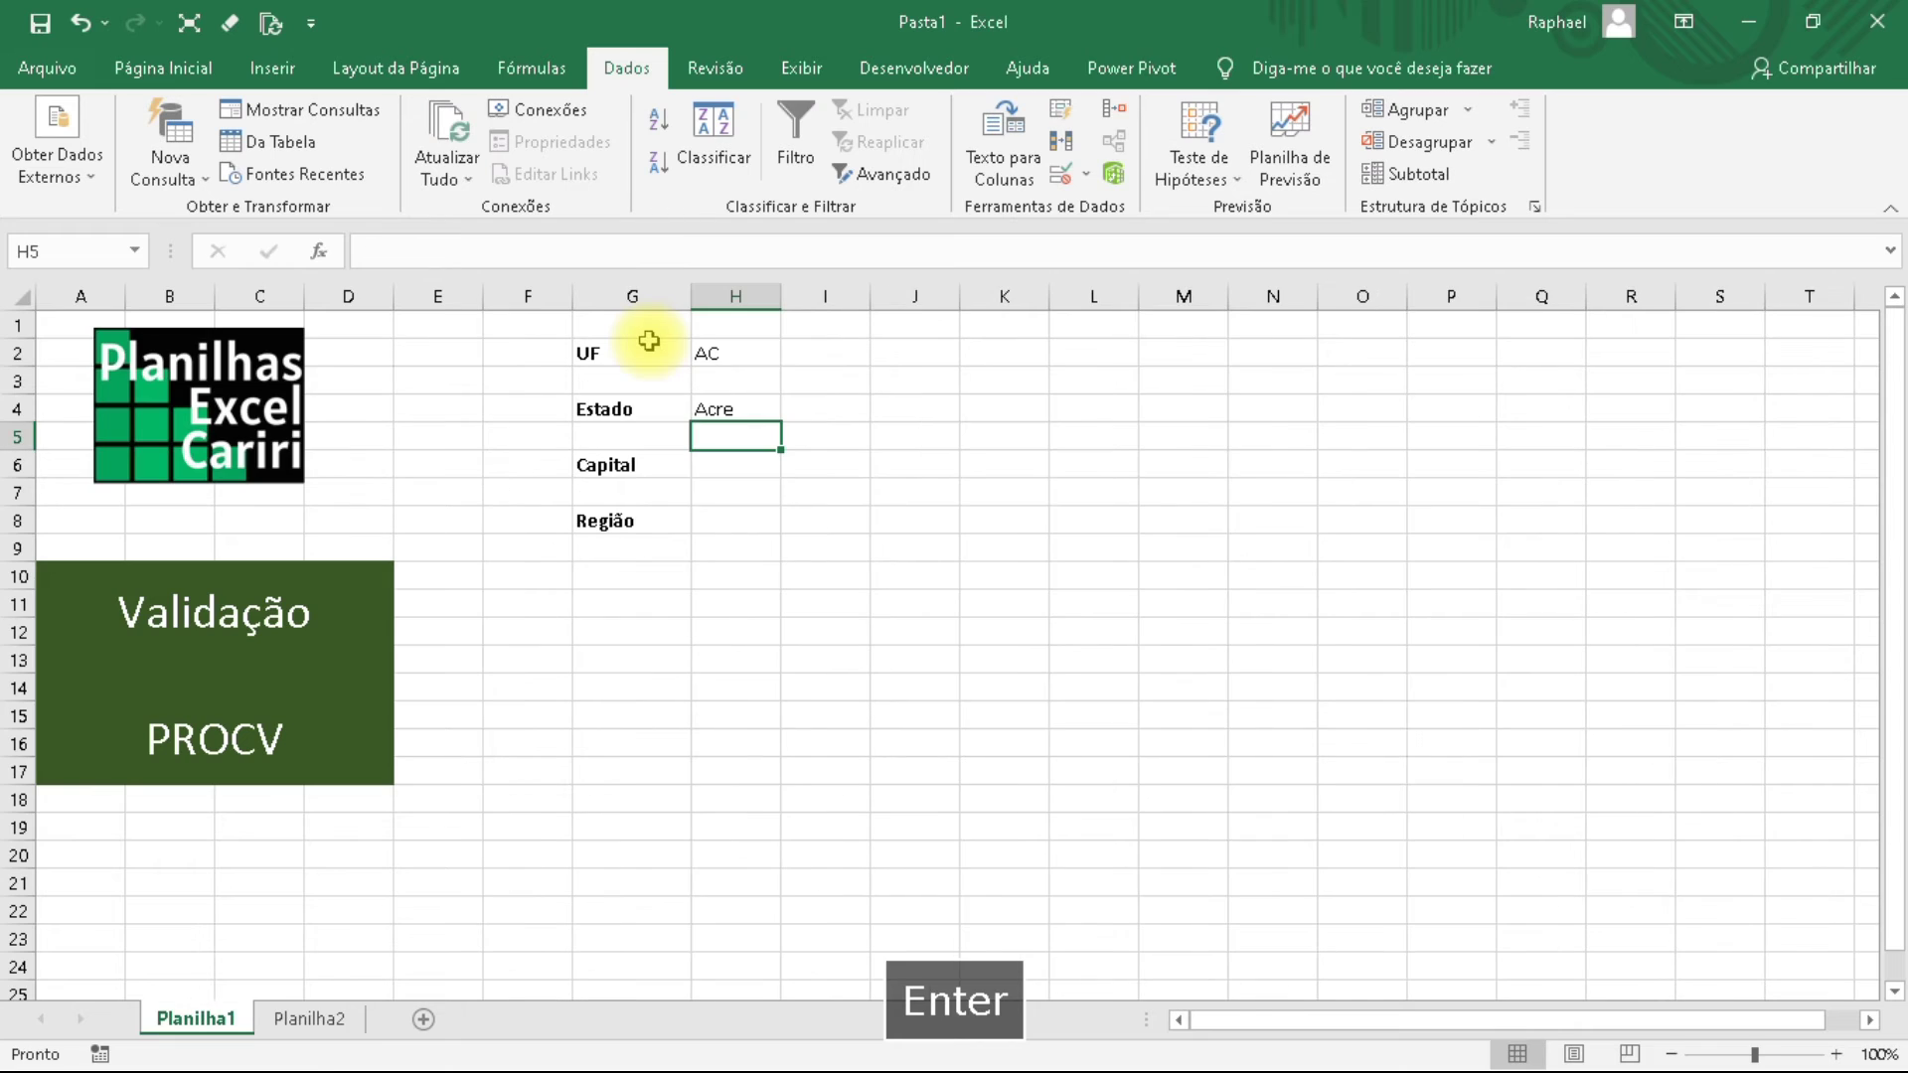
pyautogui.click(731, 411)
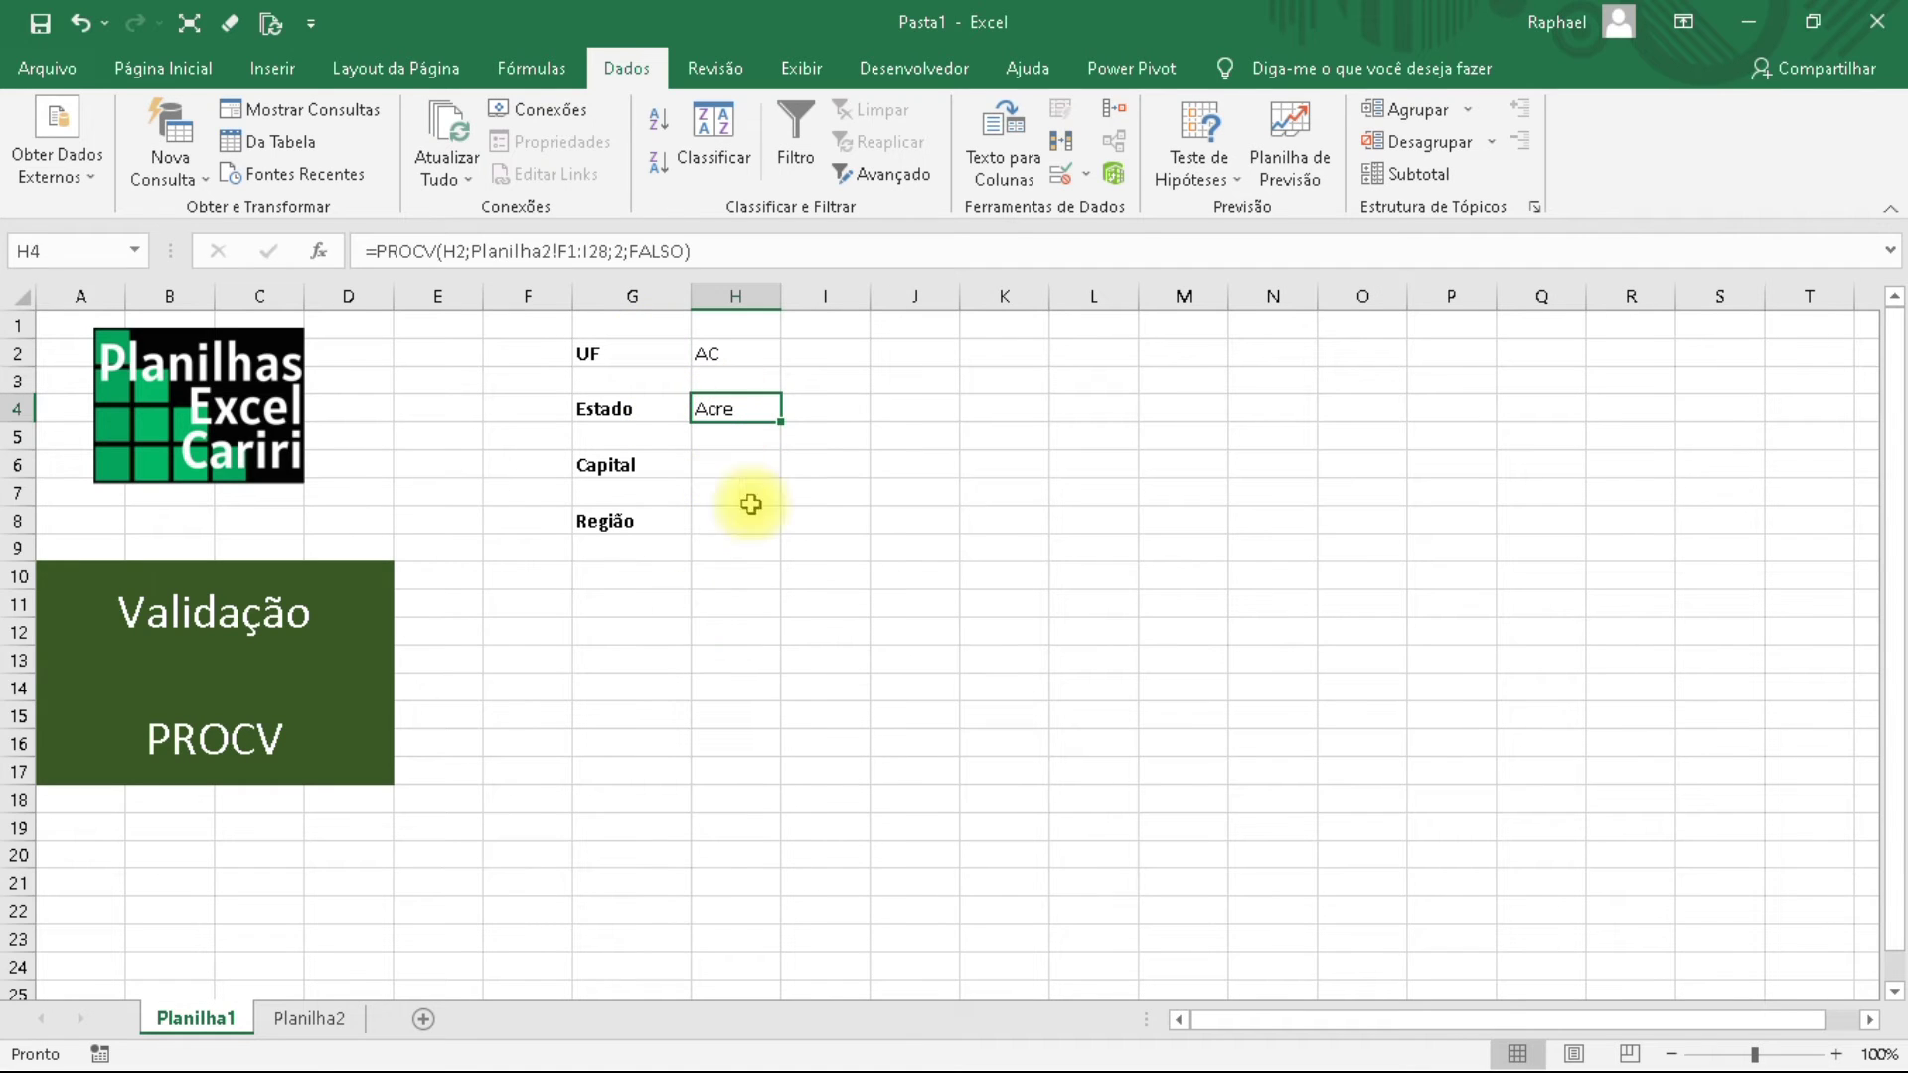
# Choose BA as the UF in H2 and check the Estado lookup in H4.
pyautogui.click(755, 355)
pyautogui.click(794, 354)
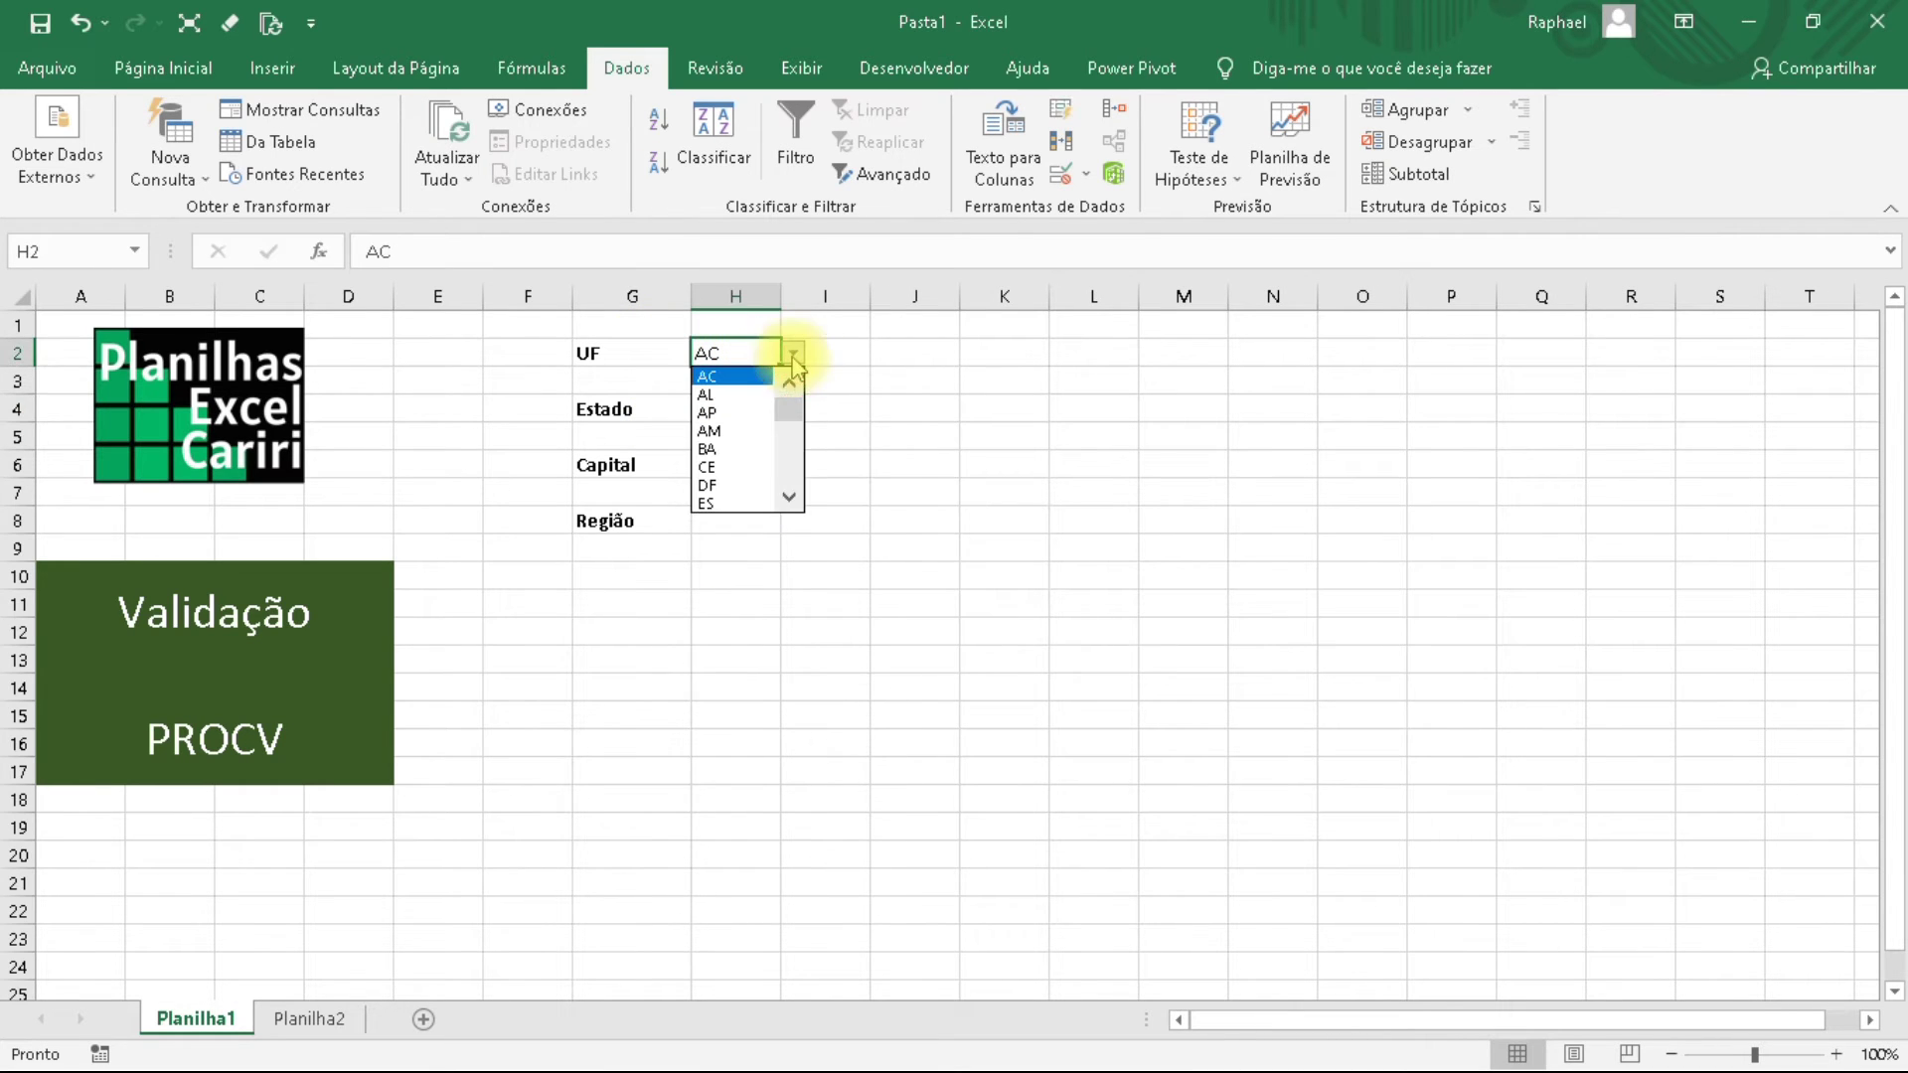
pyautogui.click(731, 439)
pyautogui.click(716, 416)
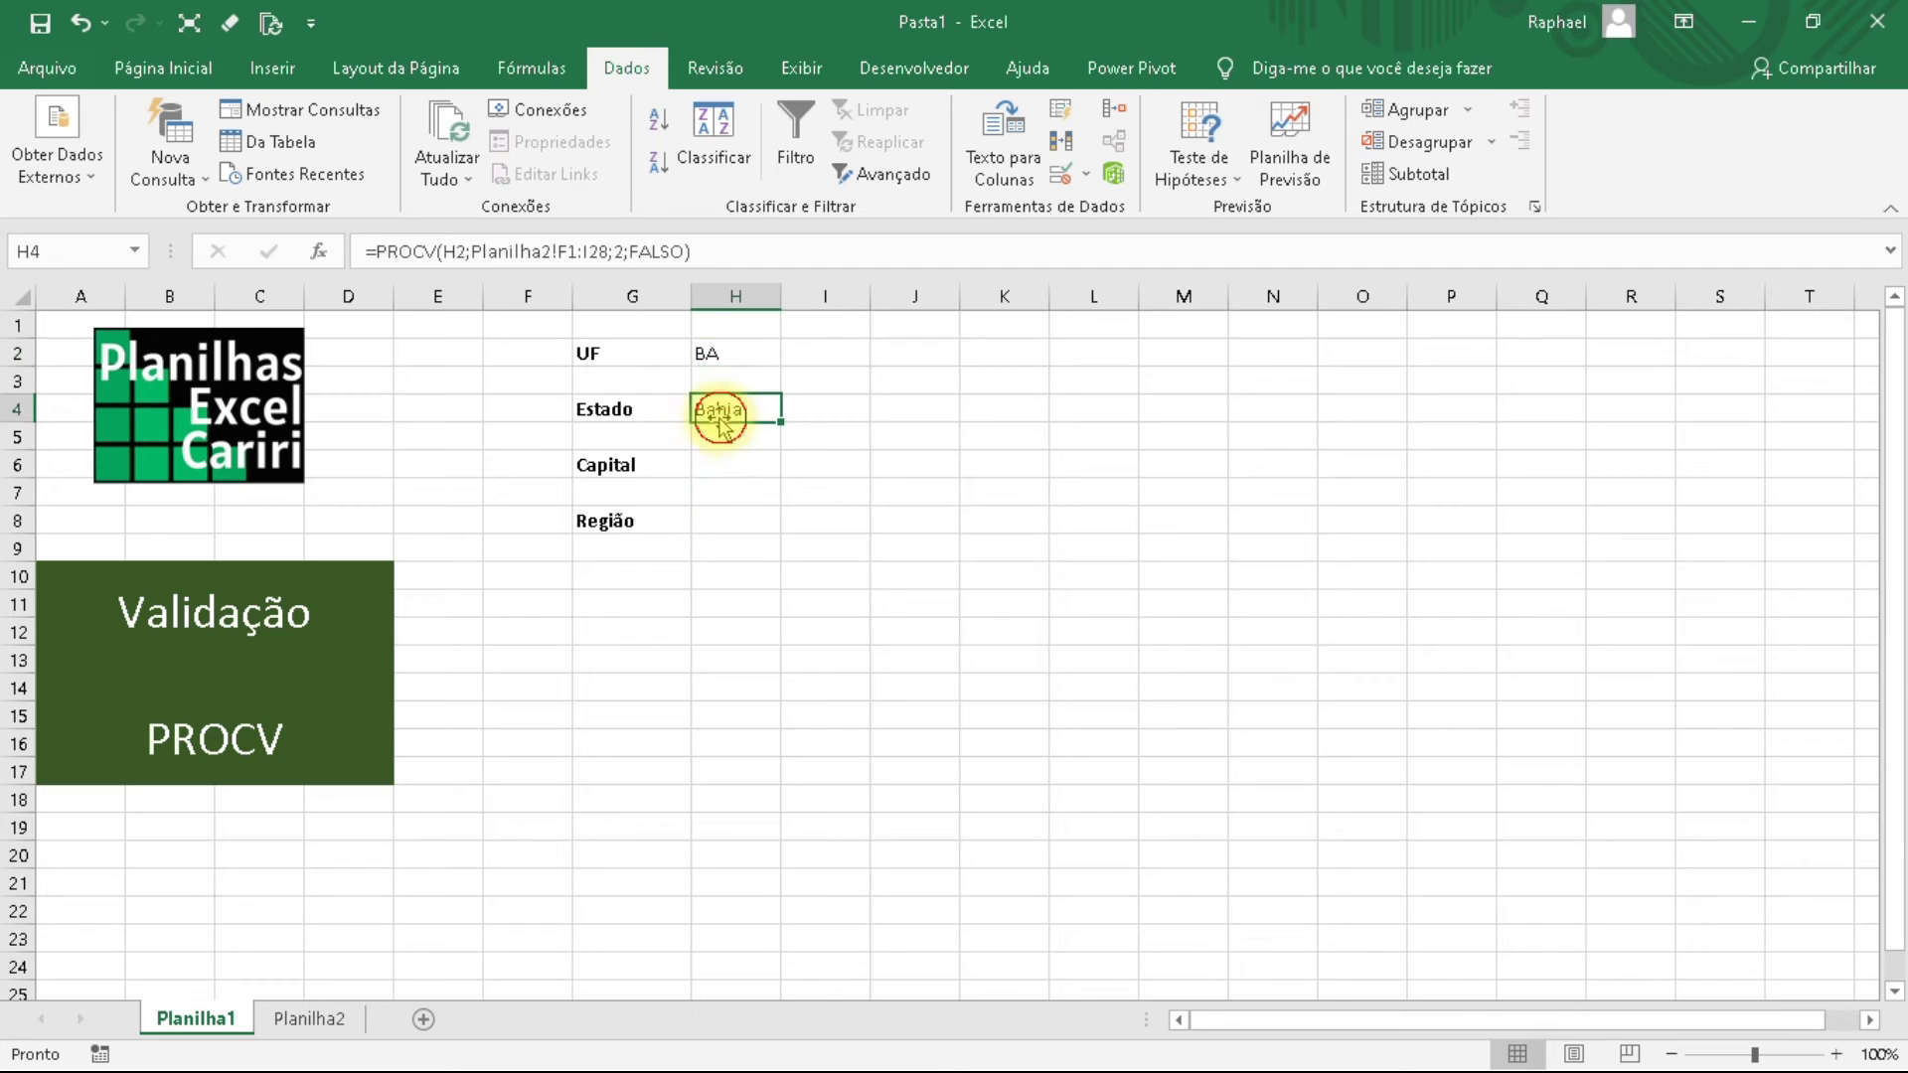
# Test the Estado lookup with other states by choosing GO and finally RS as the UF in H2.
pyautogui.click(750, 355)
pyautogui.click(794, 353)
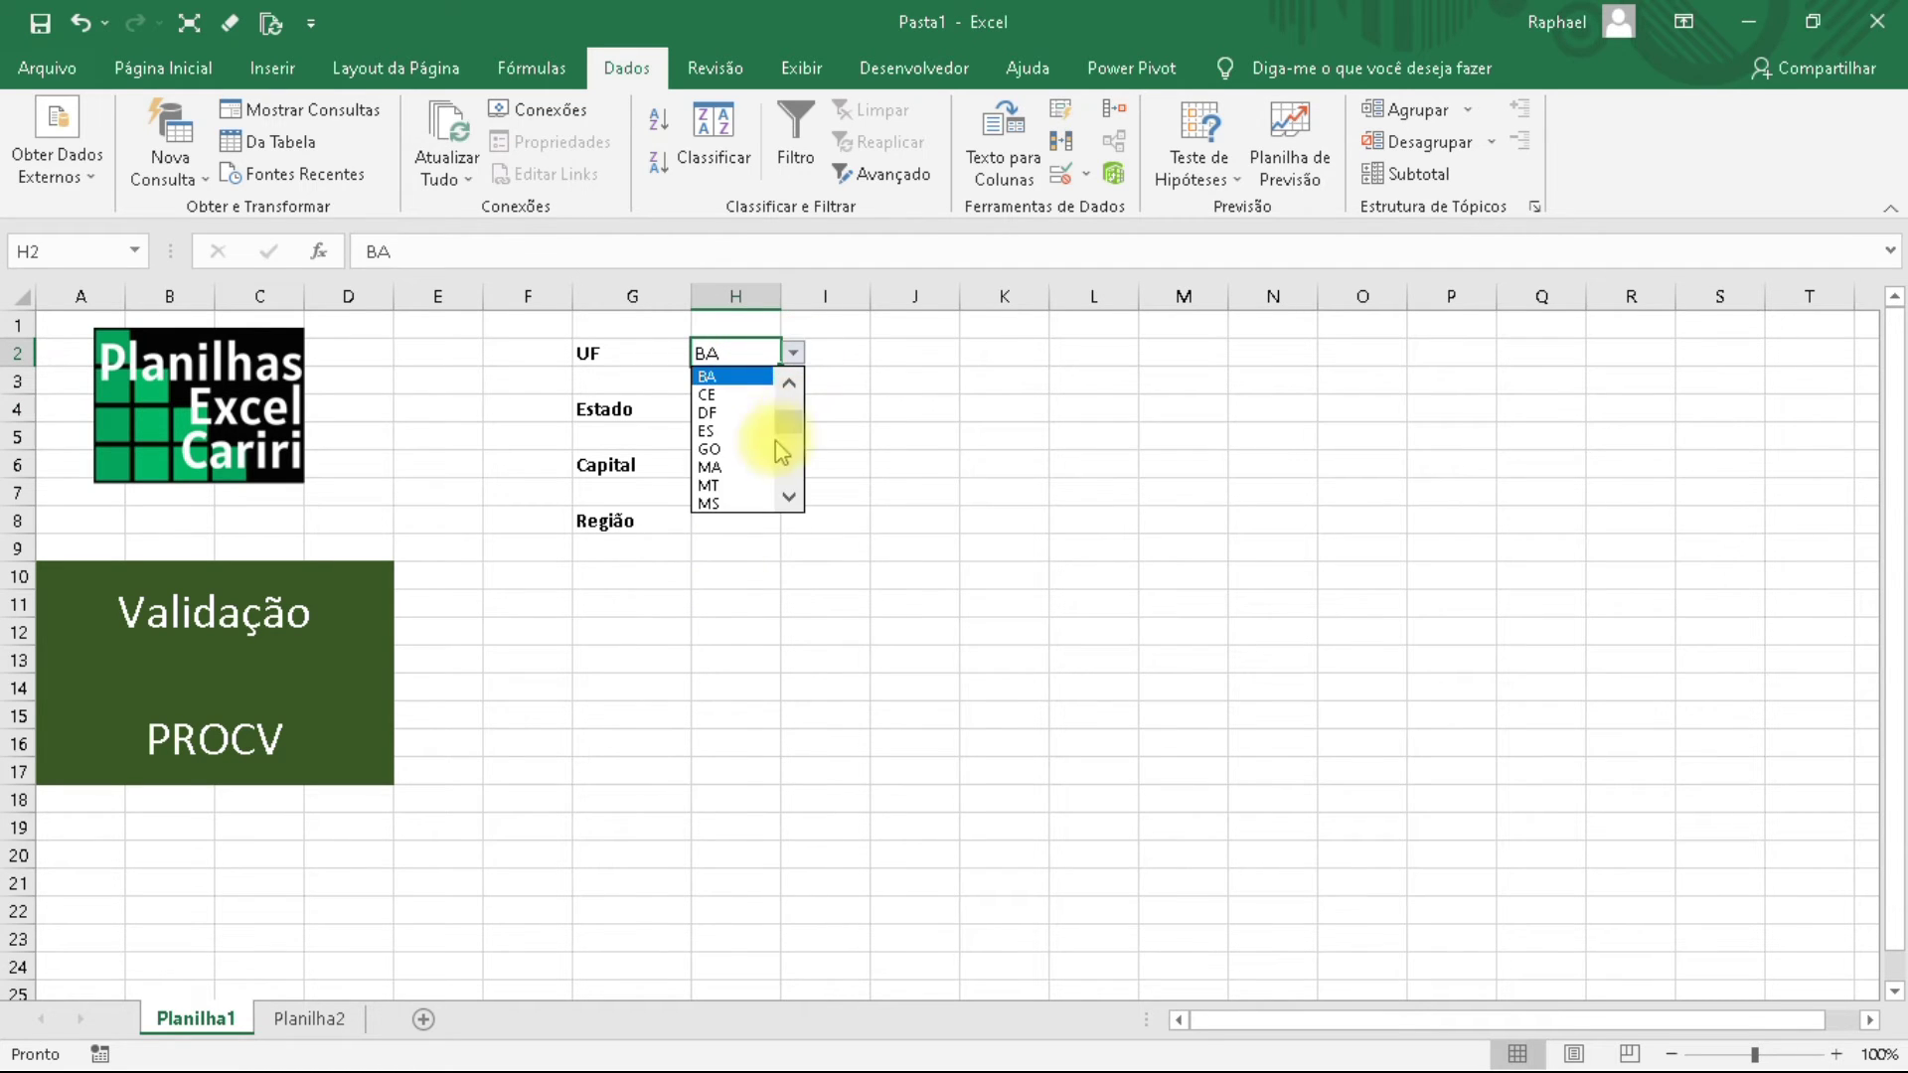
pyautogui.click(755, 451)
pyautogui.click(795, 354)
pyautogui.scroll(-2, 789, 438)
pyautogui.click(740, 467)
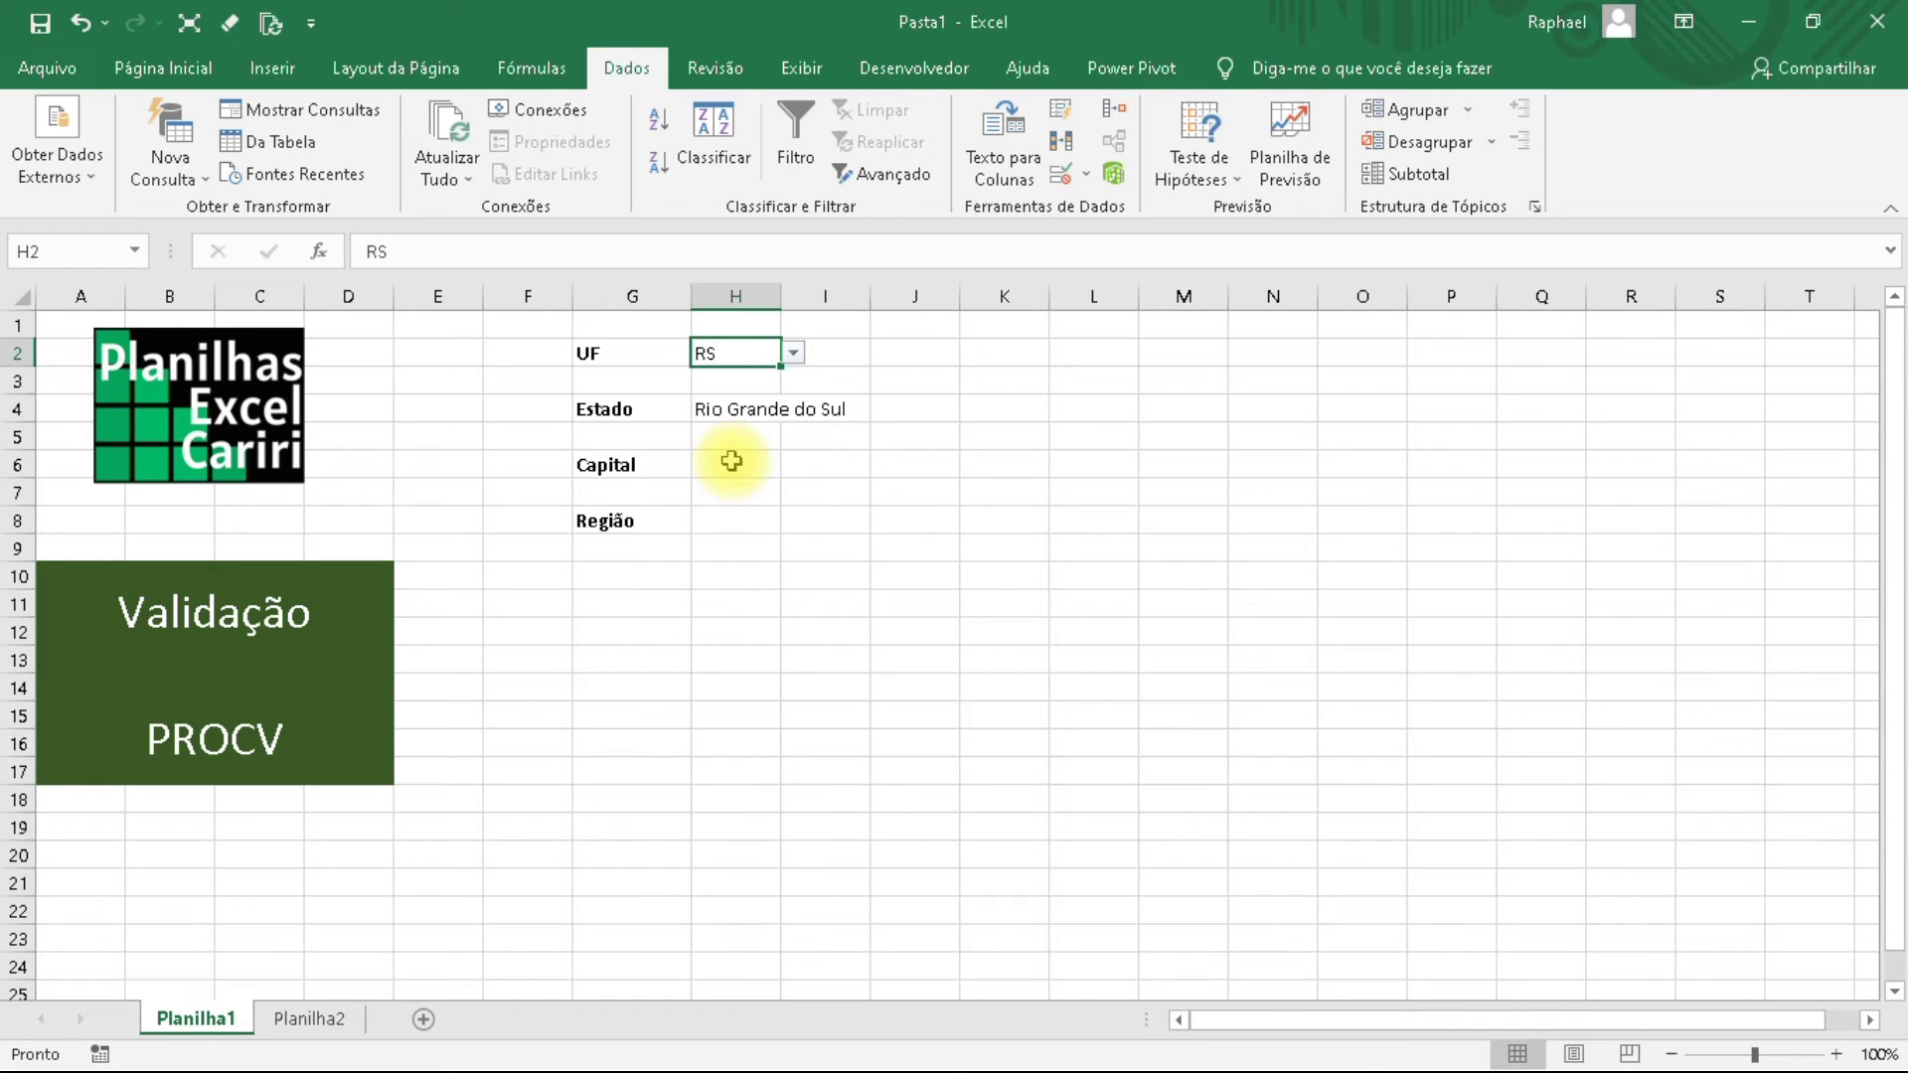
pyautogui.click(795, 360)
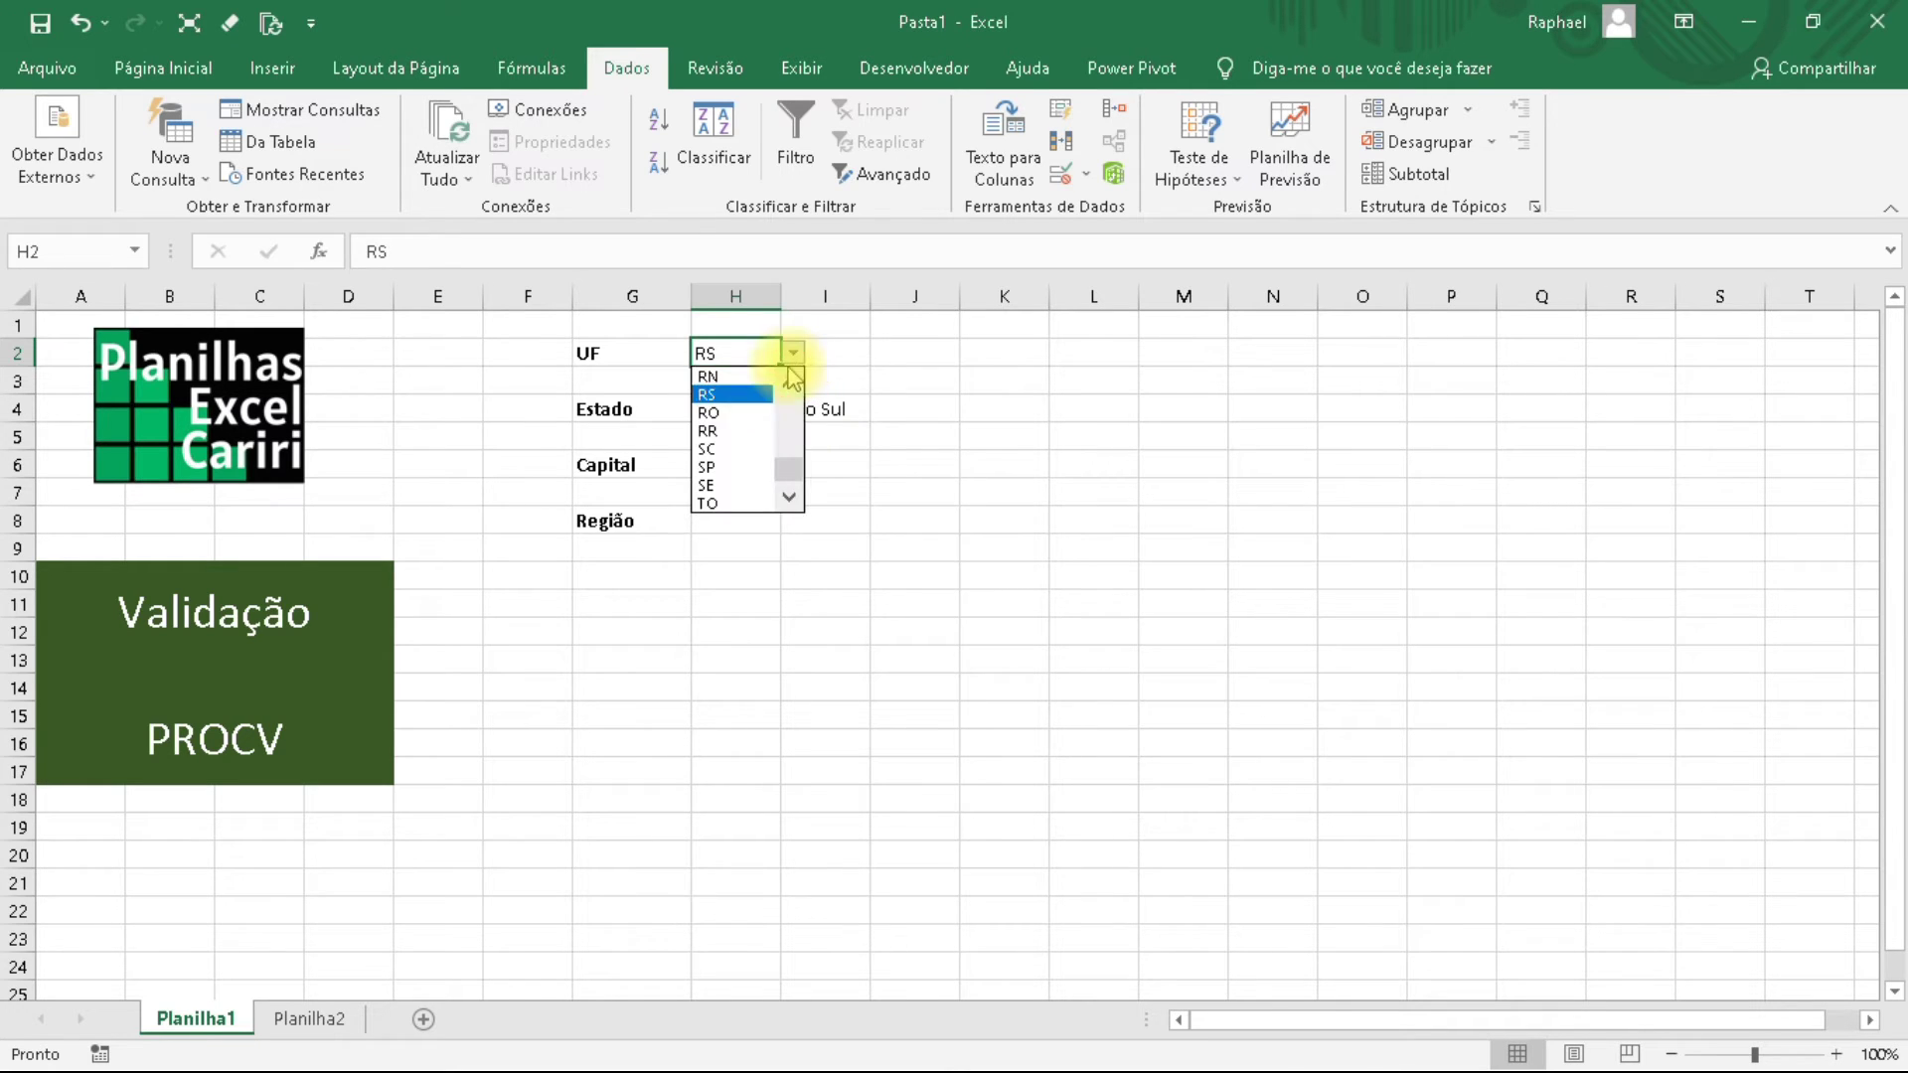
pyautogui.click(830, 466)
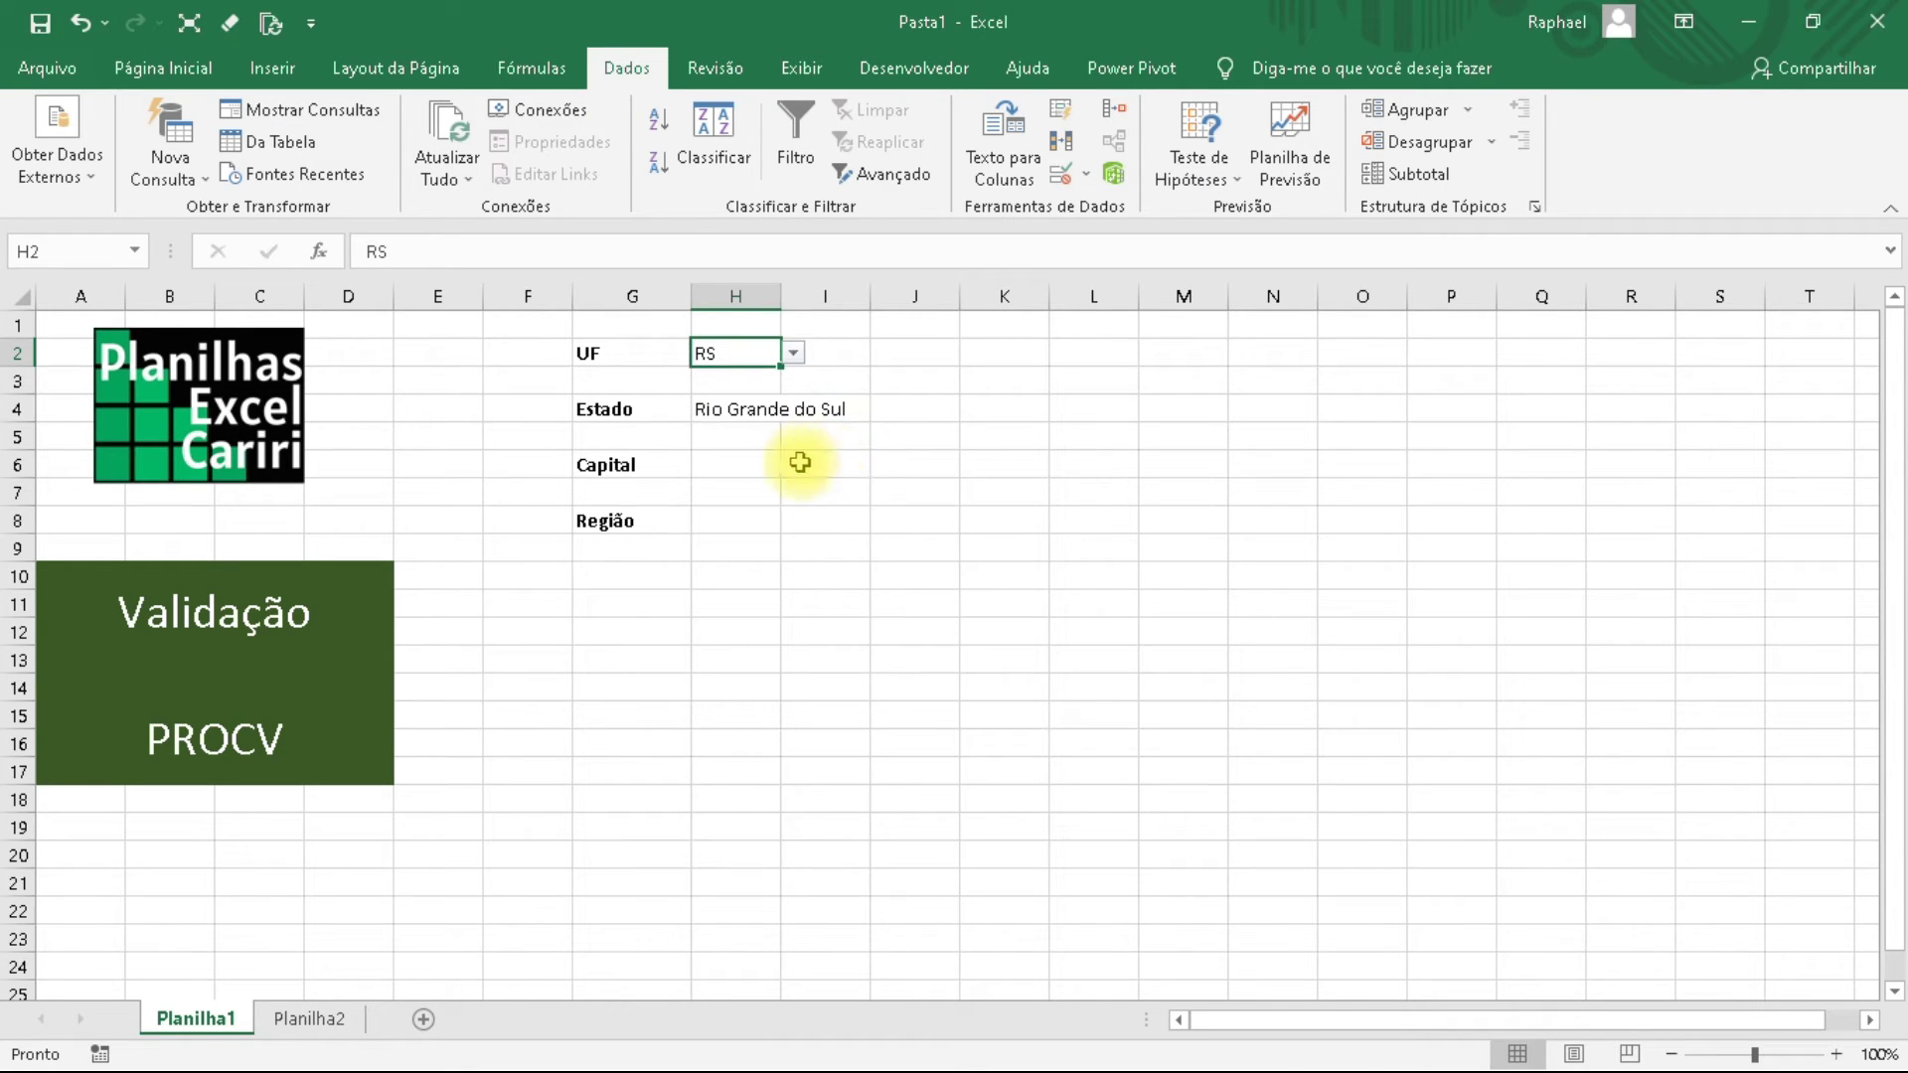
# Try merging and centering H4:L4 for the Estado result, and unmerge the cells again.
pyautogui.click(722, 418)
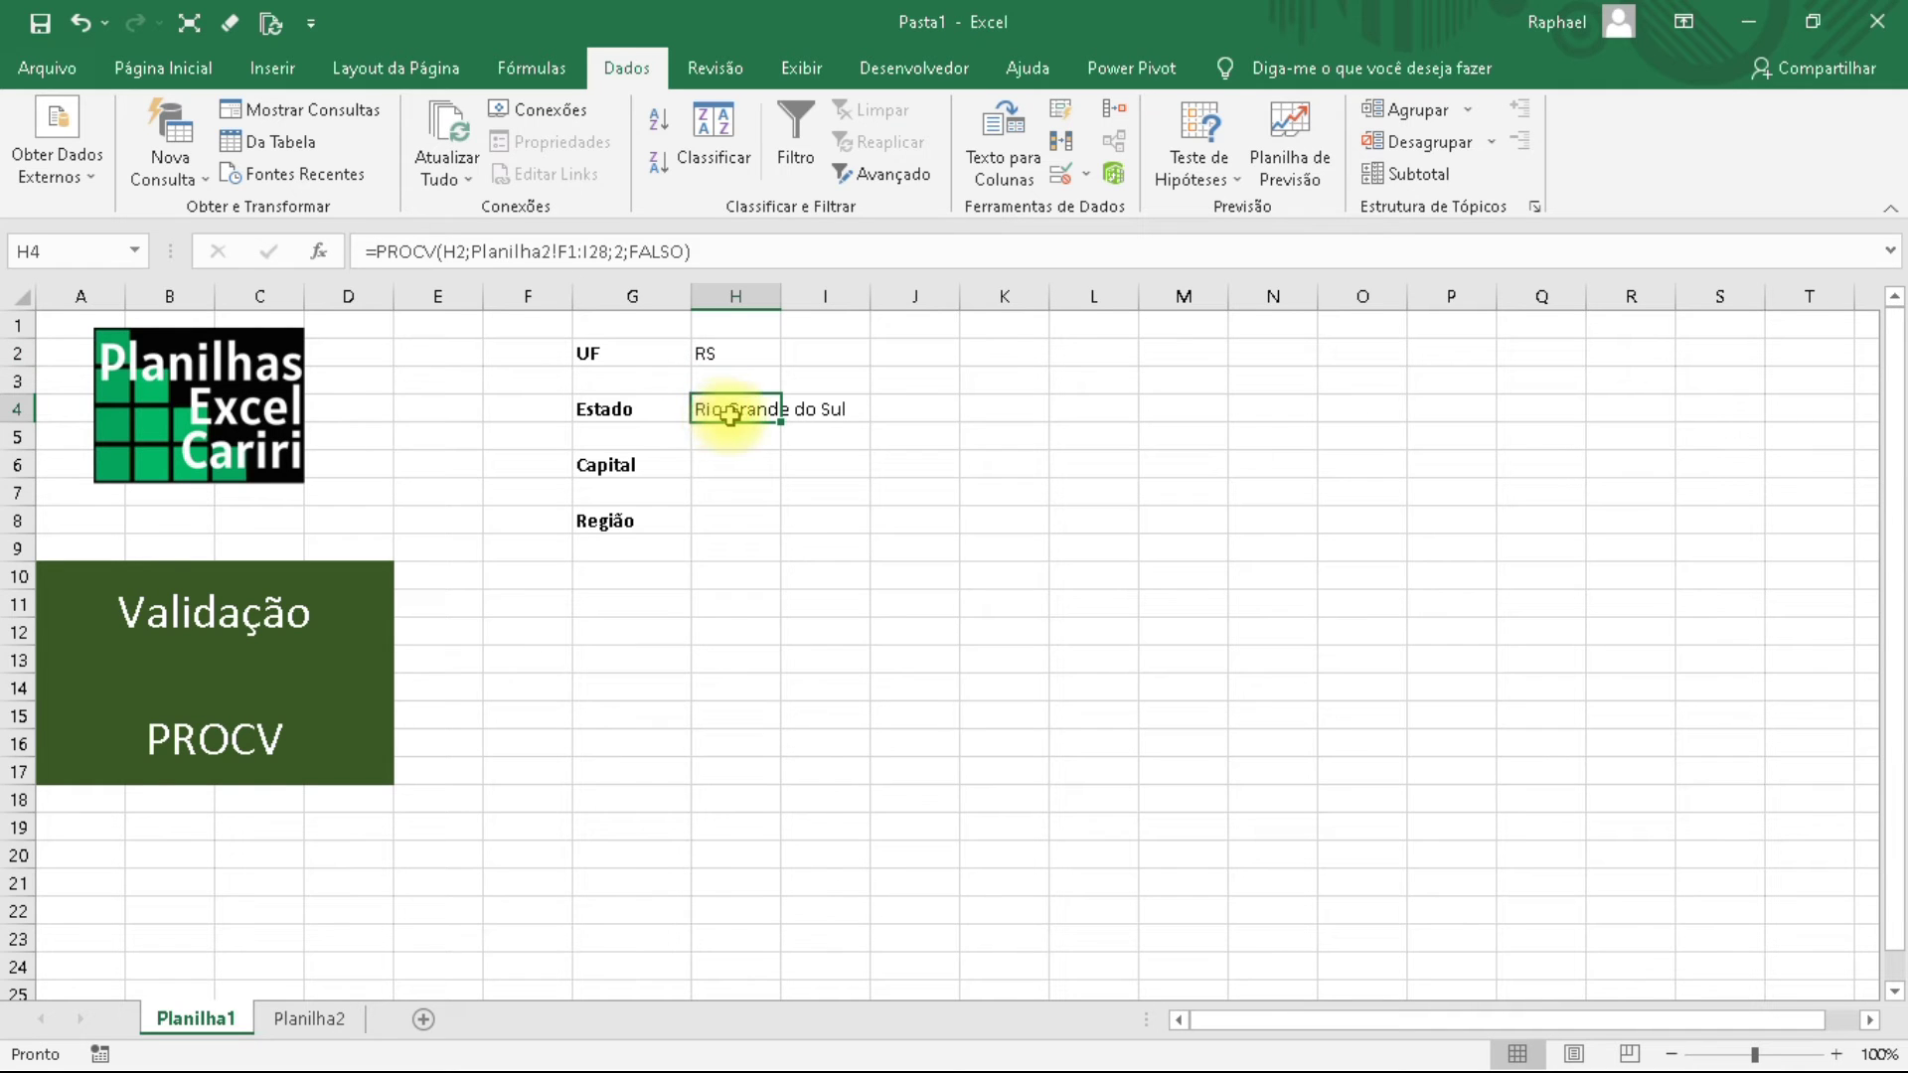
pyautogui.moveTo(733, 414); pyautogui.dragTo(1090, 406)
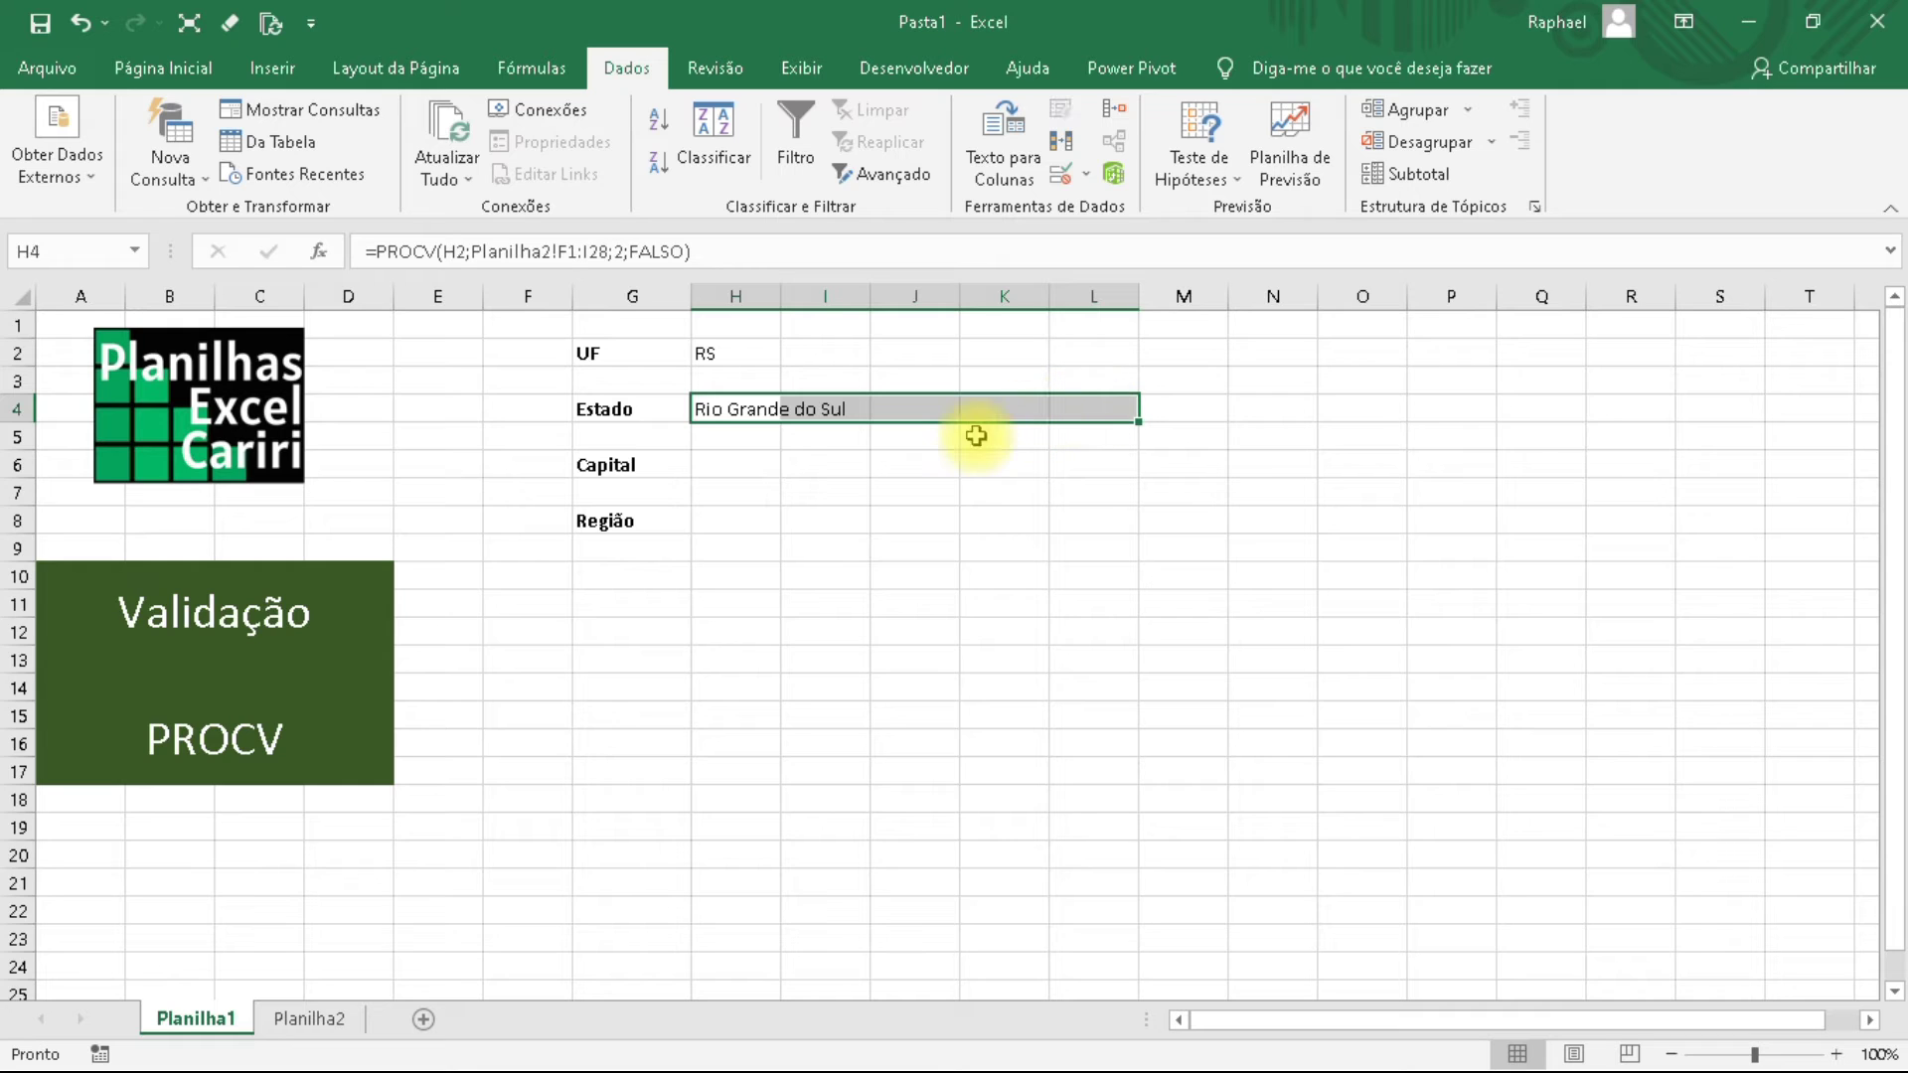
pyautogui.click(167, 71)
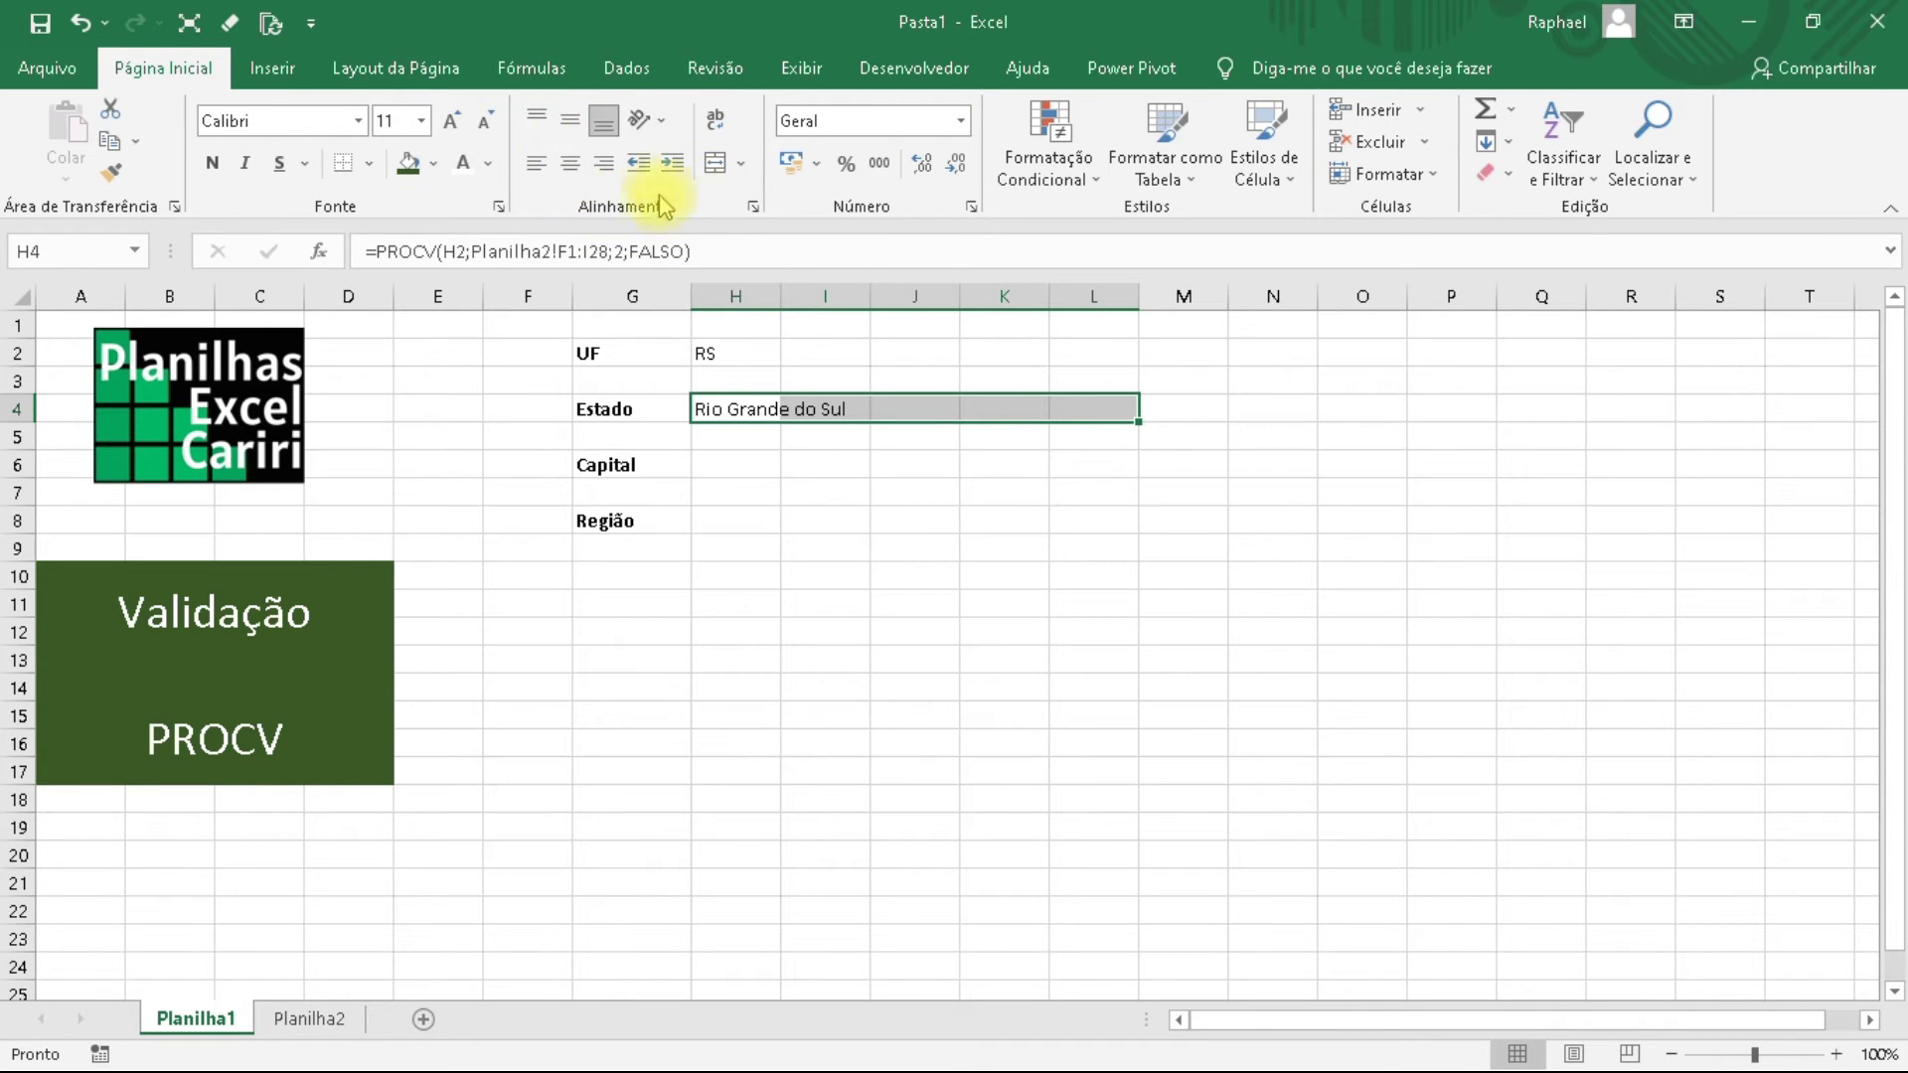
pyautogui.click(716, 164)
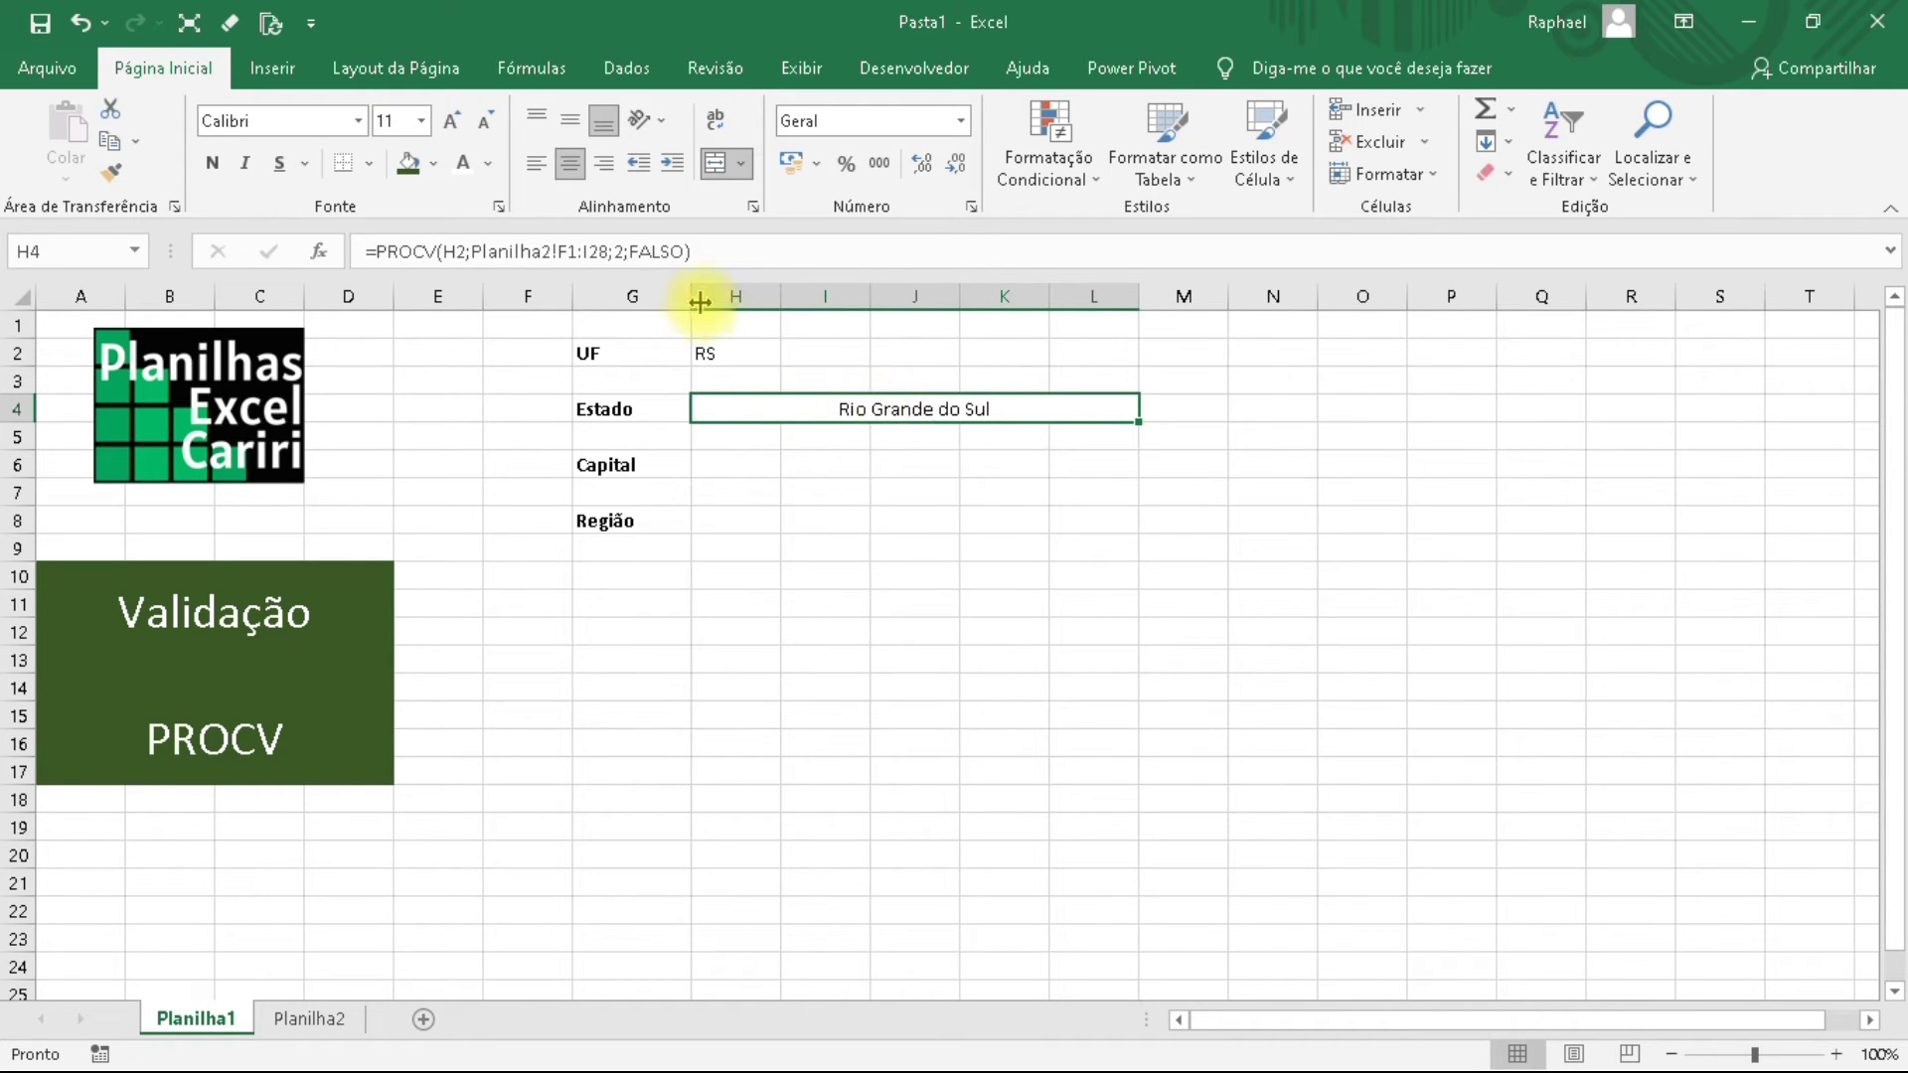
pyautogui.click(715, 163)
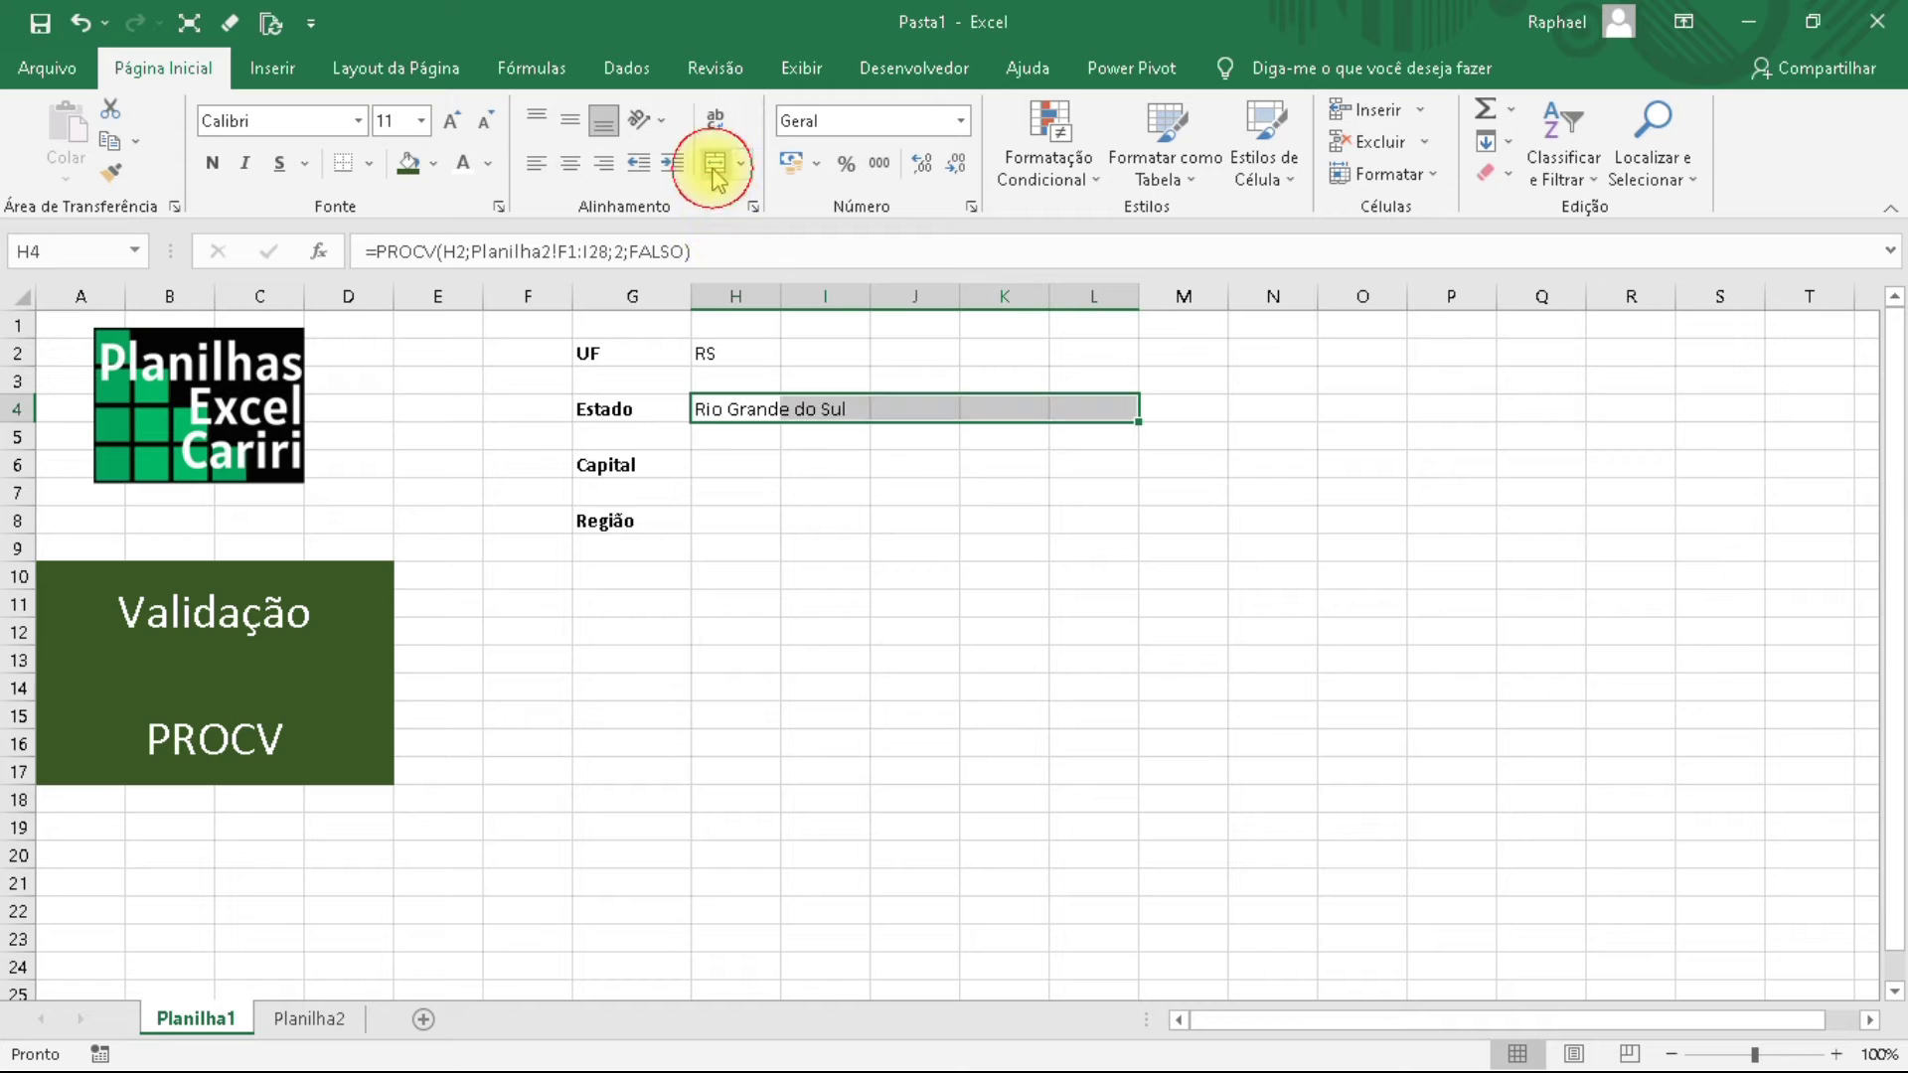
pyautogui.click(760, 407)
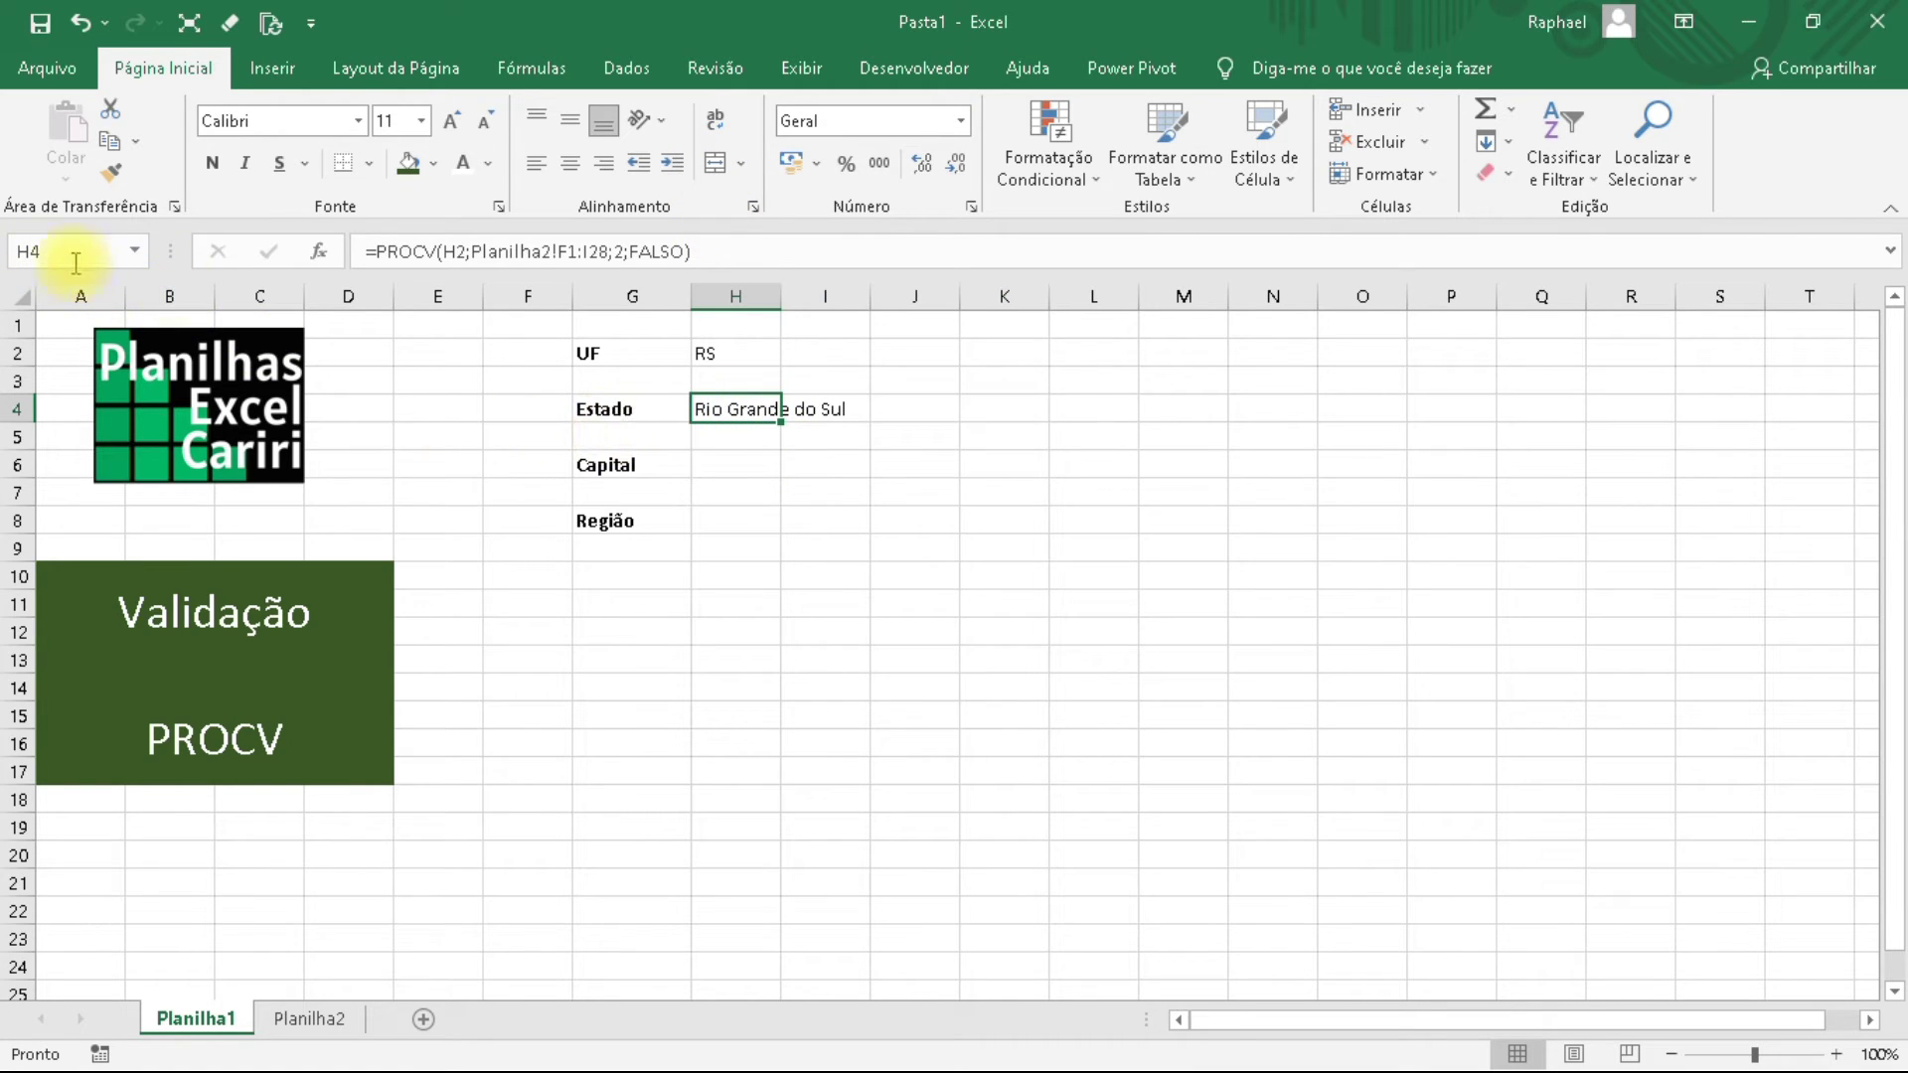
# Merge and center the Estado result cell across H4:L4.
pyautogui.moveTo(740, 410); pyautogui.dragTo(1080, 411)
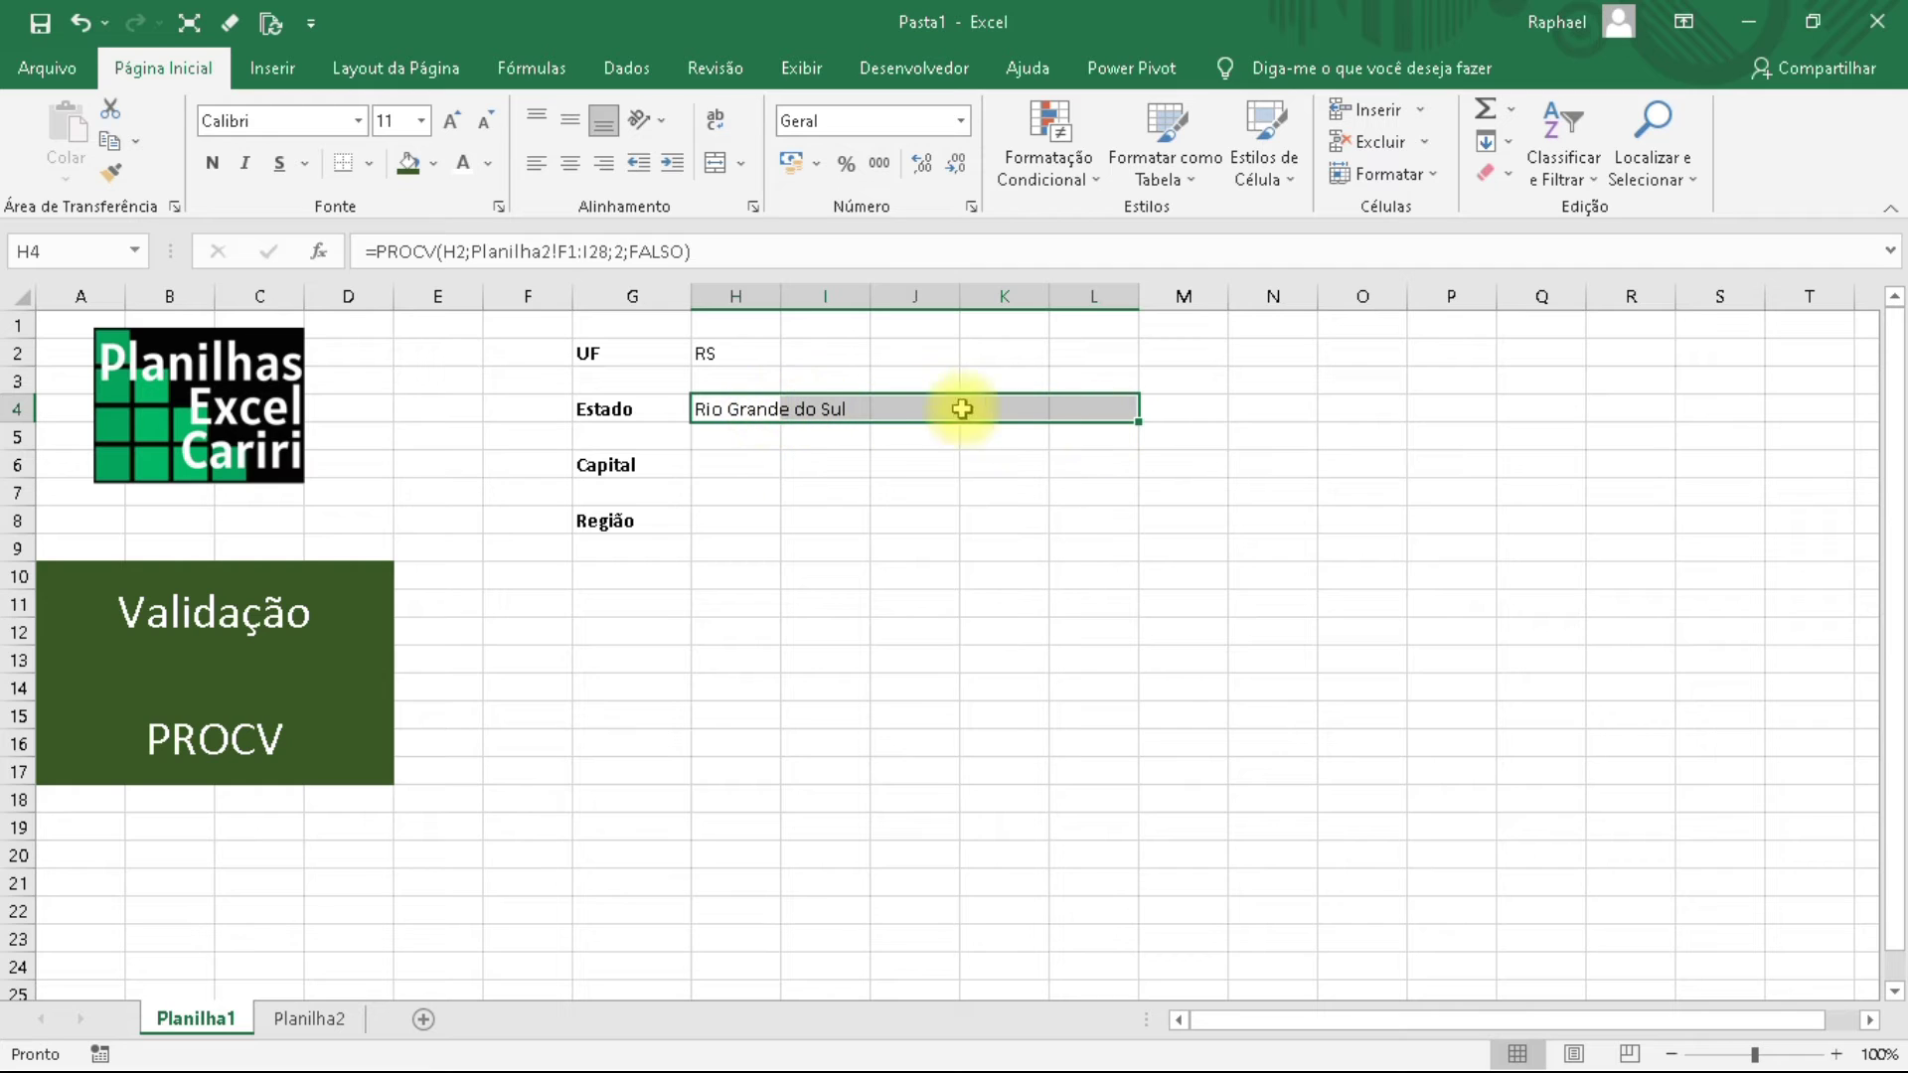
pyautogui.click(715, 166)
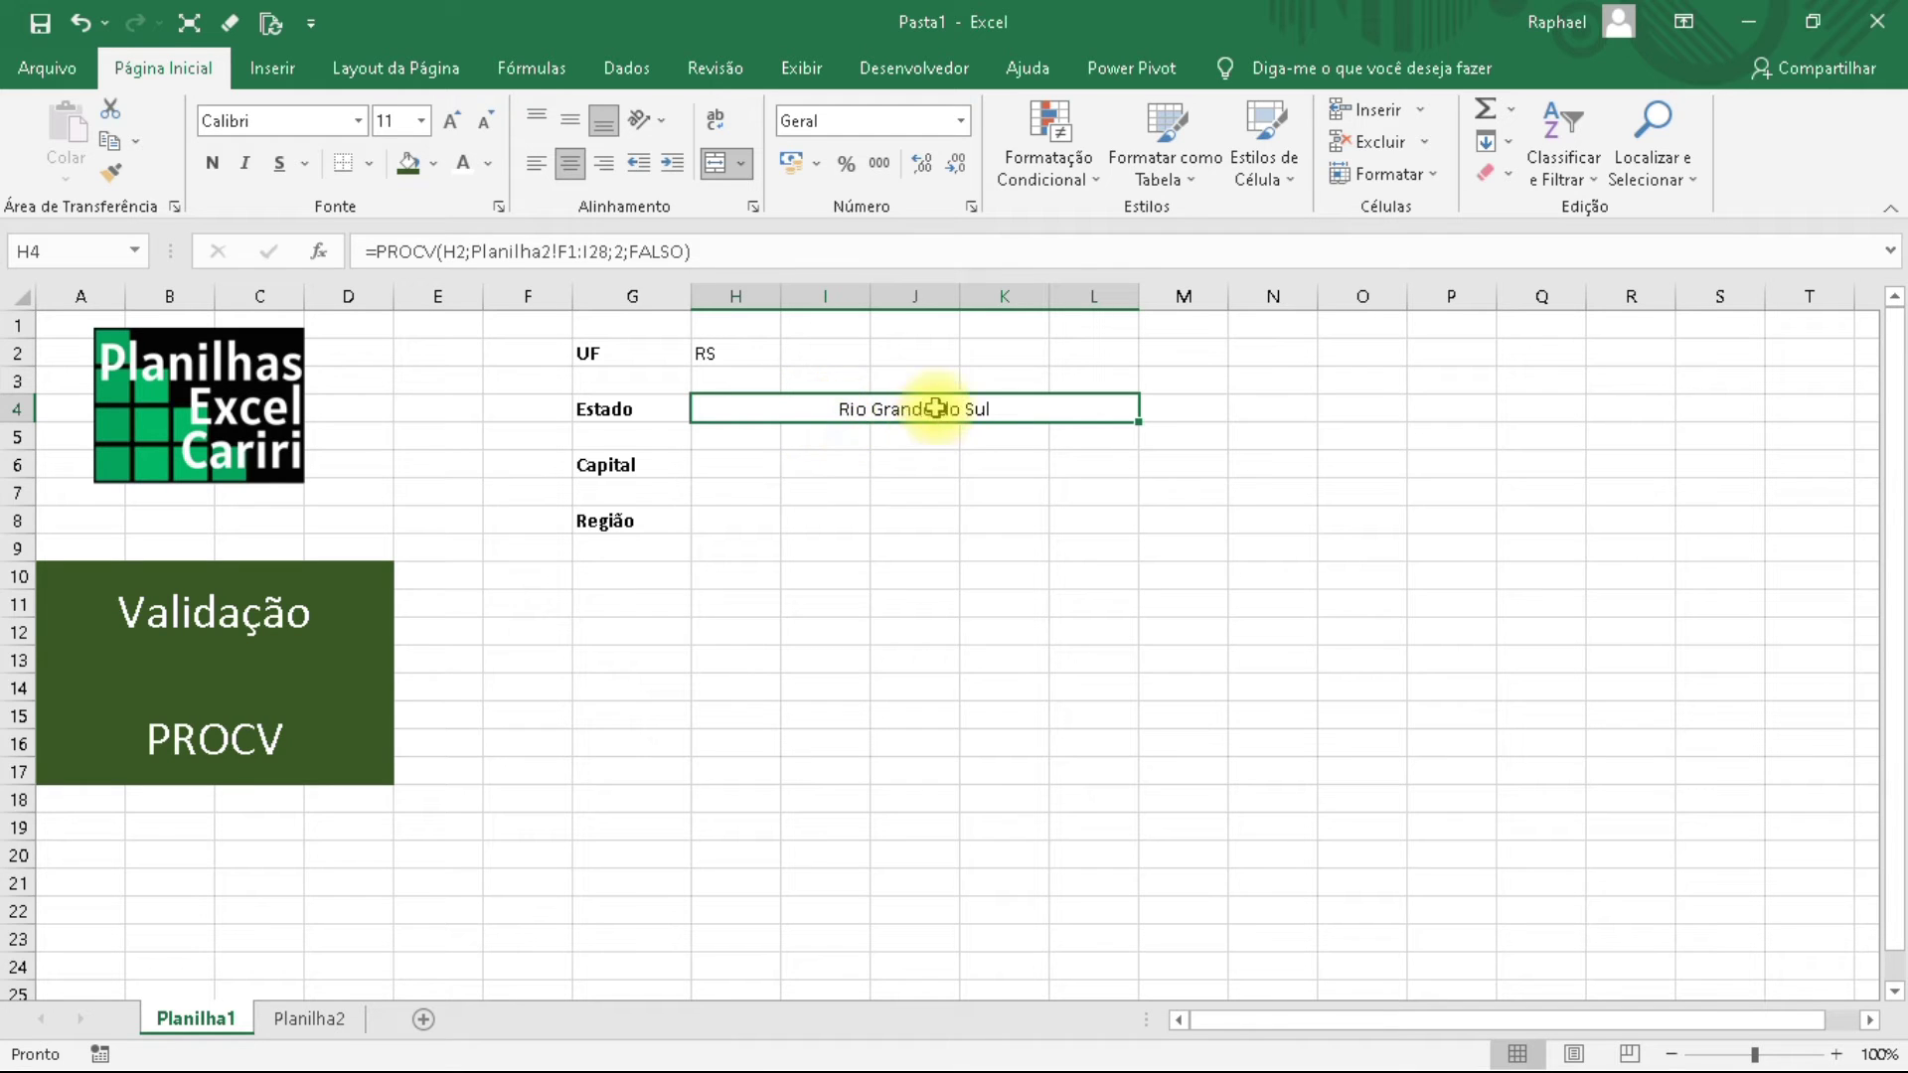
pyautogui.click(849, 513)
pyautogui.click(747, 413)
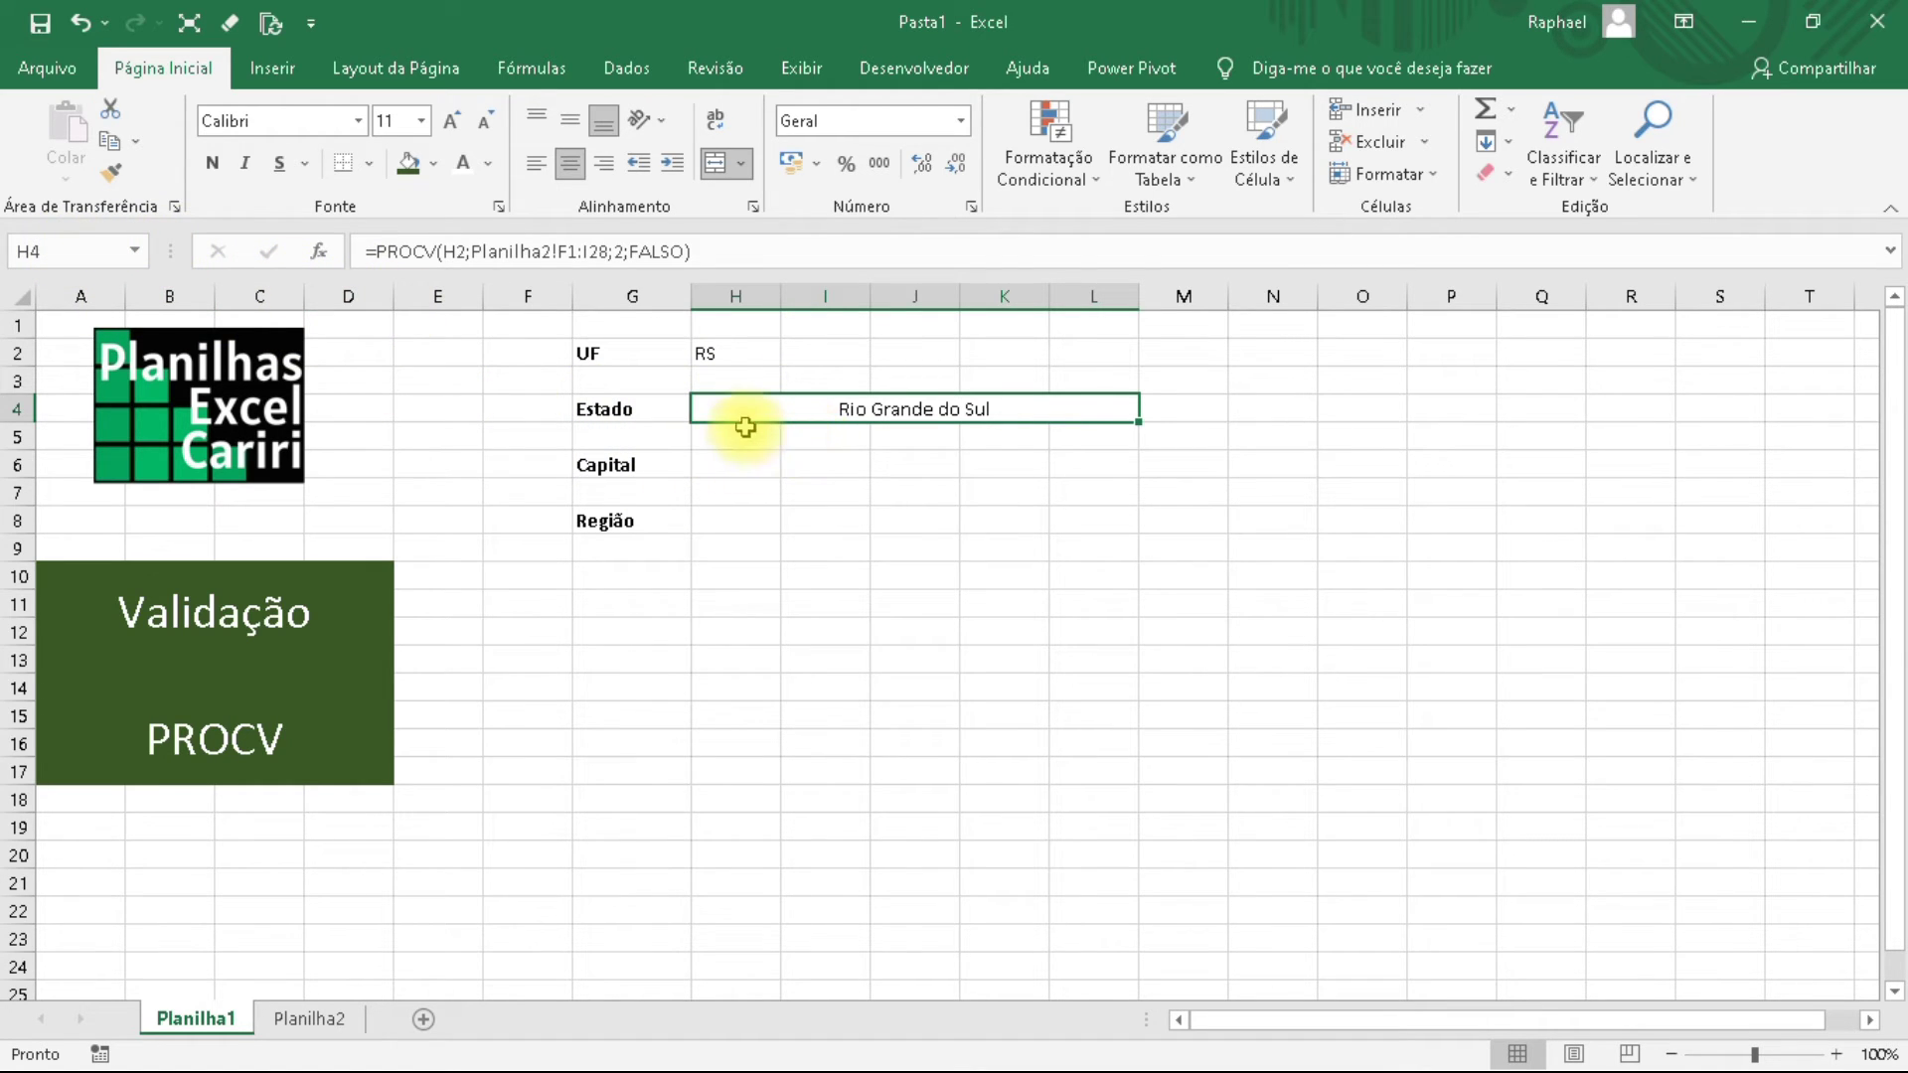
# Merge and center H6:L6 for the Capital result and H8:L8 for the Região result.
pyautogui.moveTo(750, 467); pyautogui.dragTo(1062, 467)
pyautogui.click(715, 165)
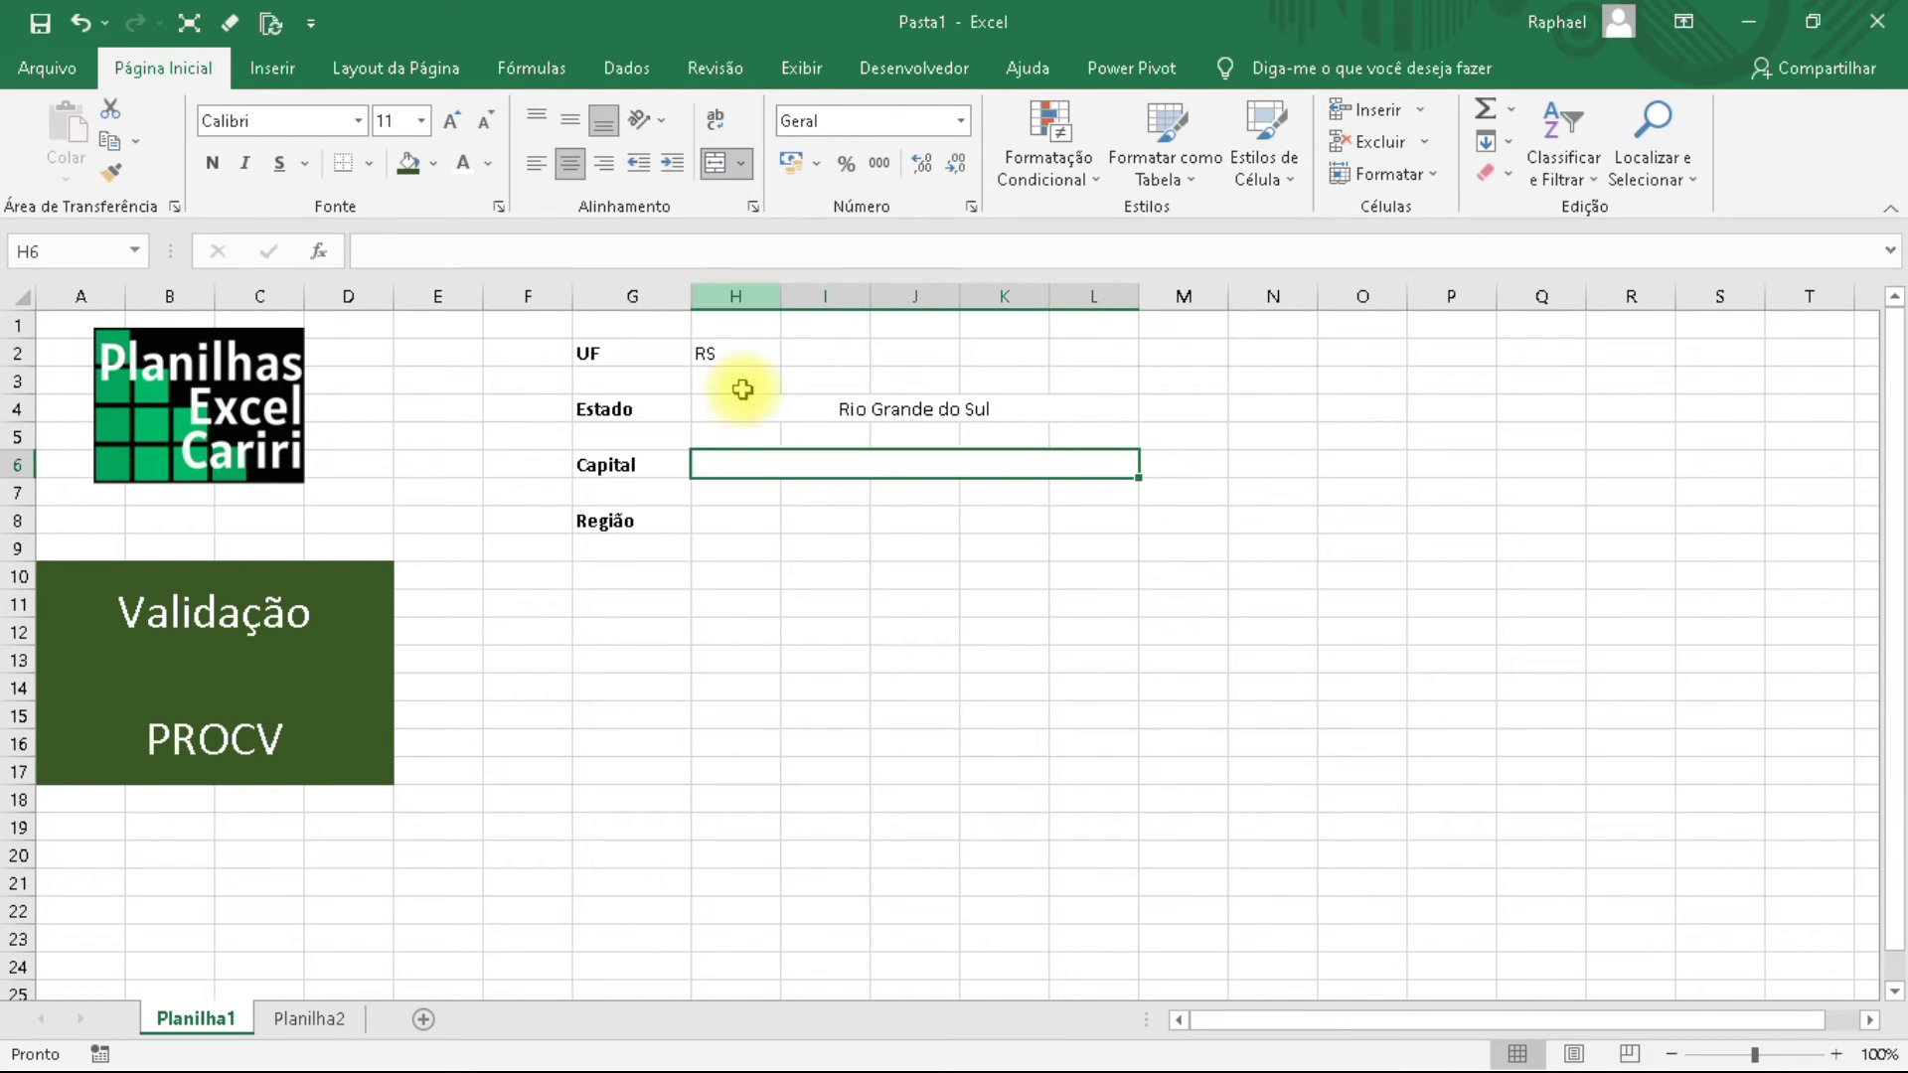
pyautogui.moveTo(710, 524); pyautogui.dragTo(1090, 517)
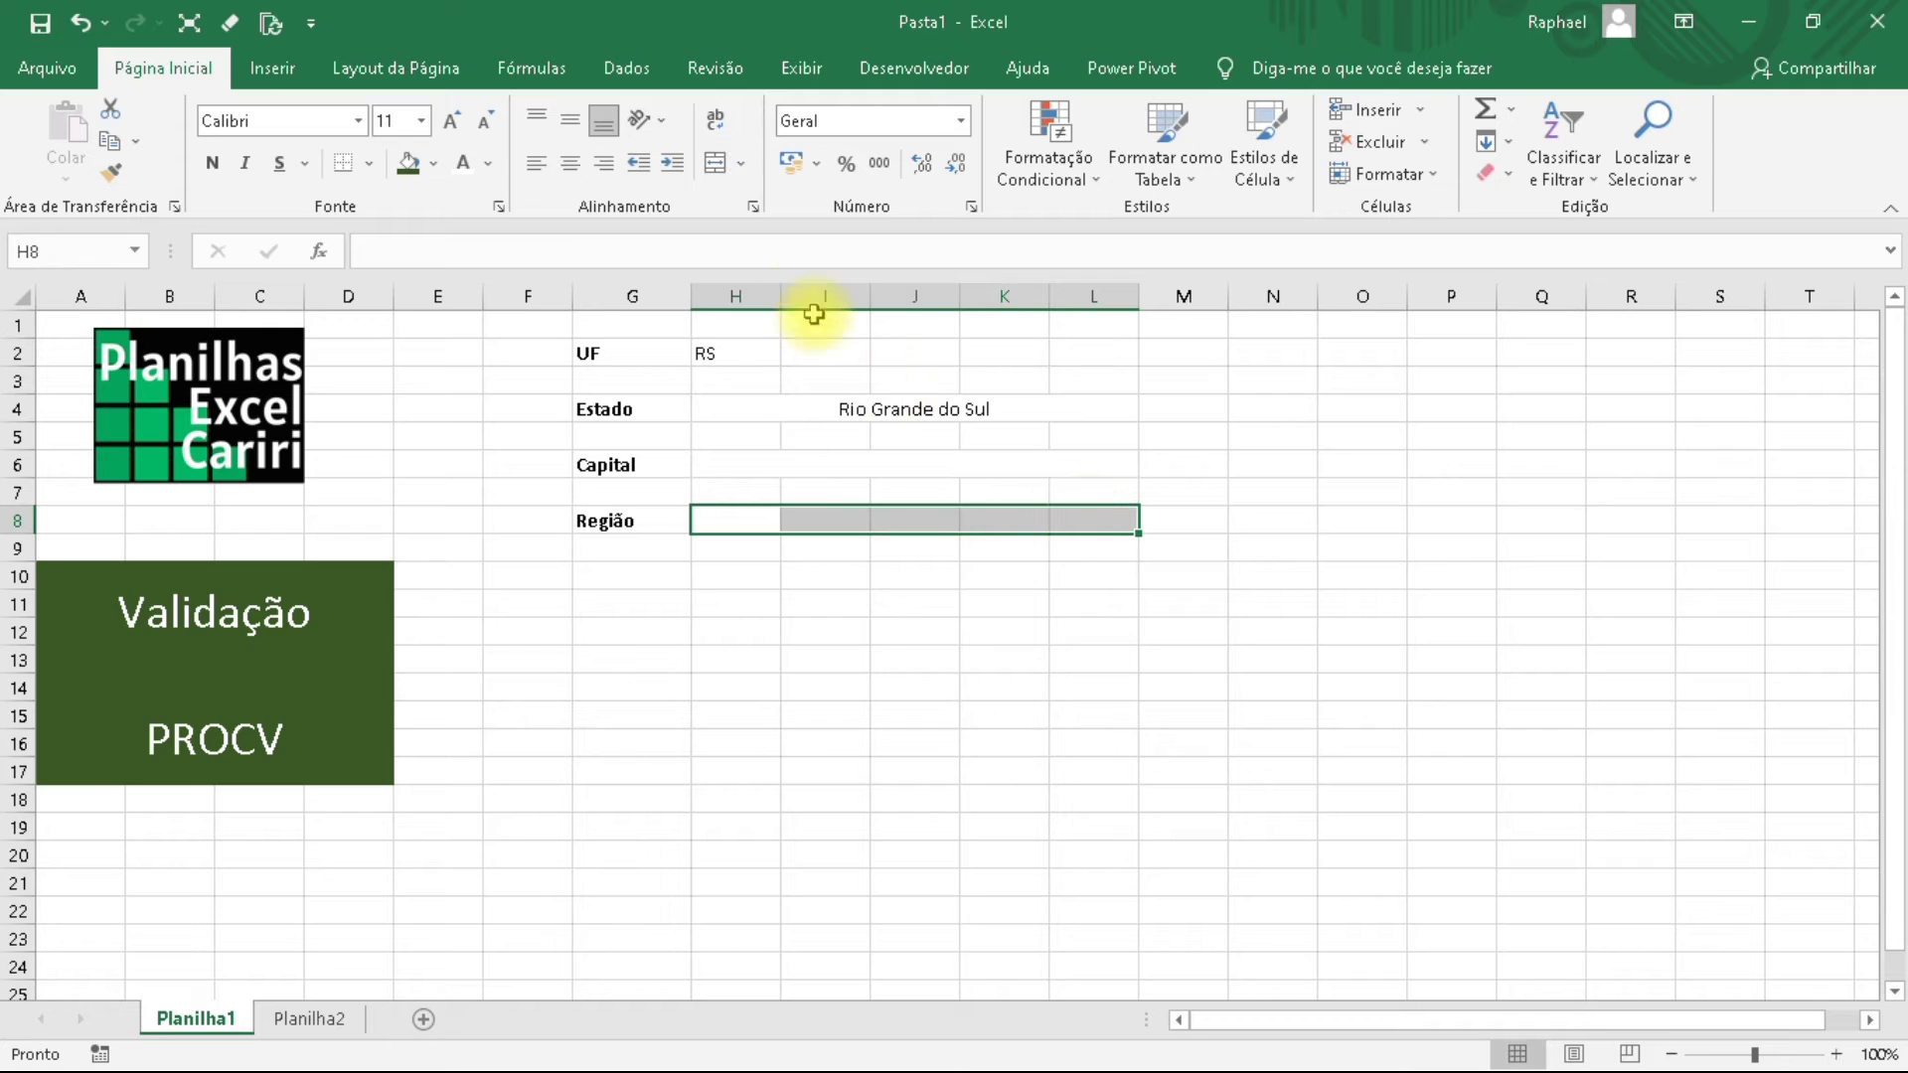
pyautogui.click(719, 167)
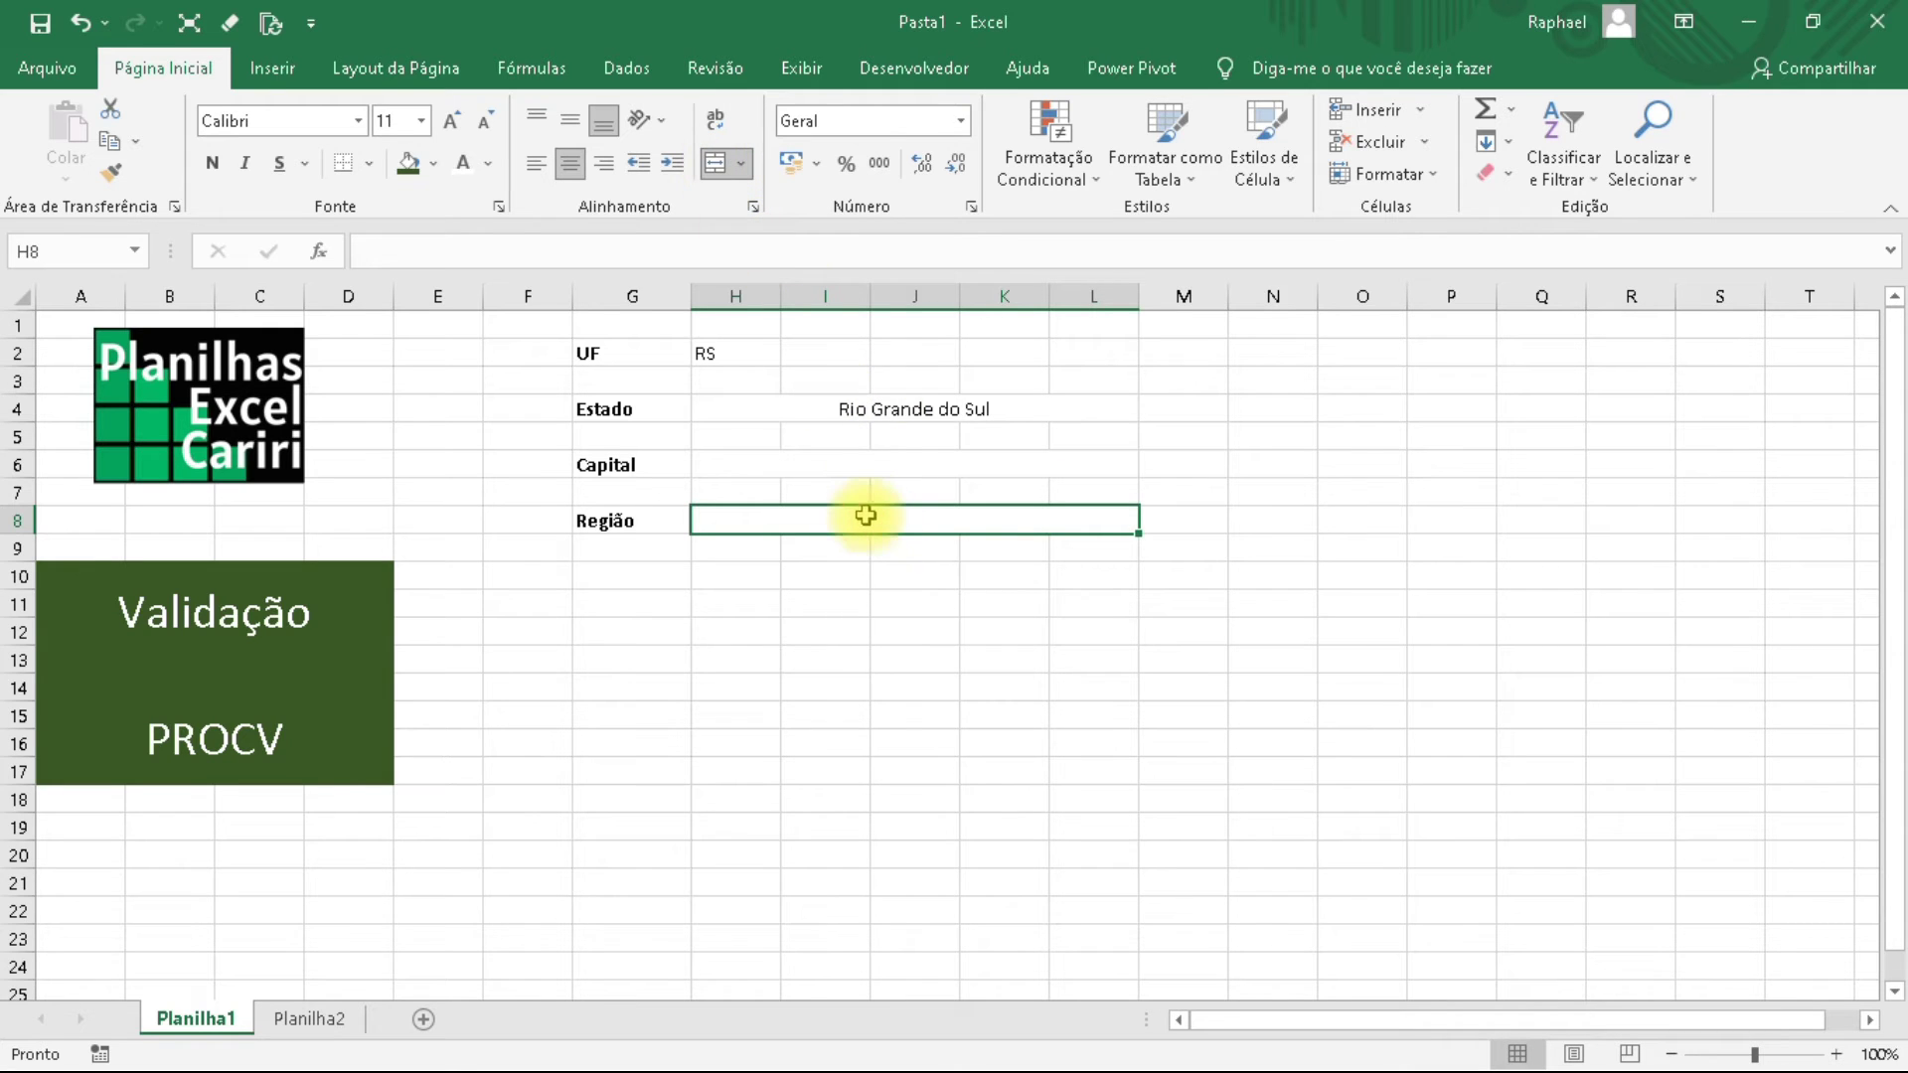
# Compare the Estado PROCV formula and the empty Capital and Região cells with the source table columns on Planilha2.
pyautogui.click(798, 466)
pyautogui.click(861, 408)
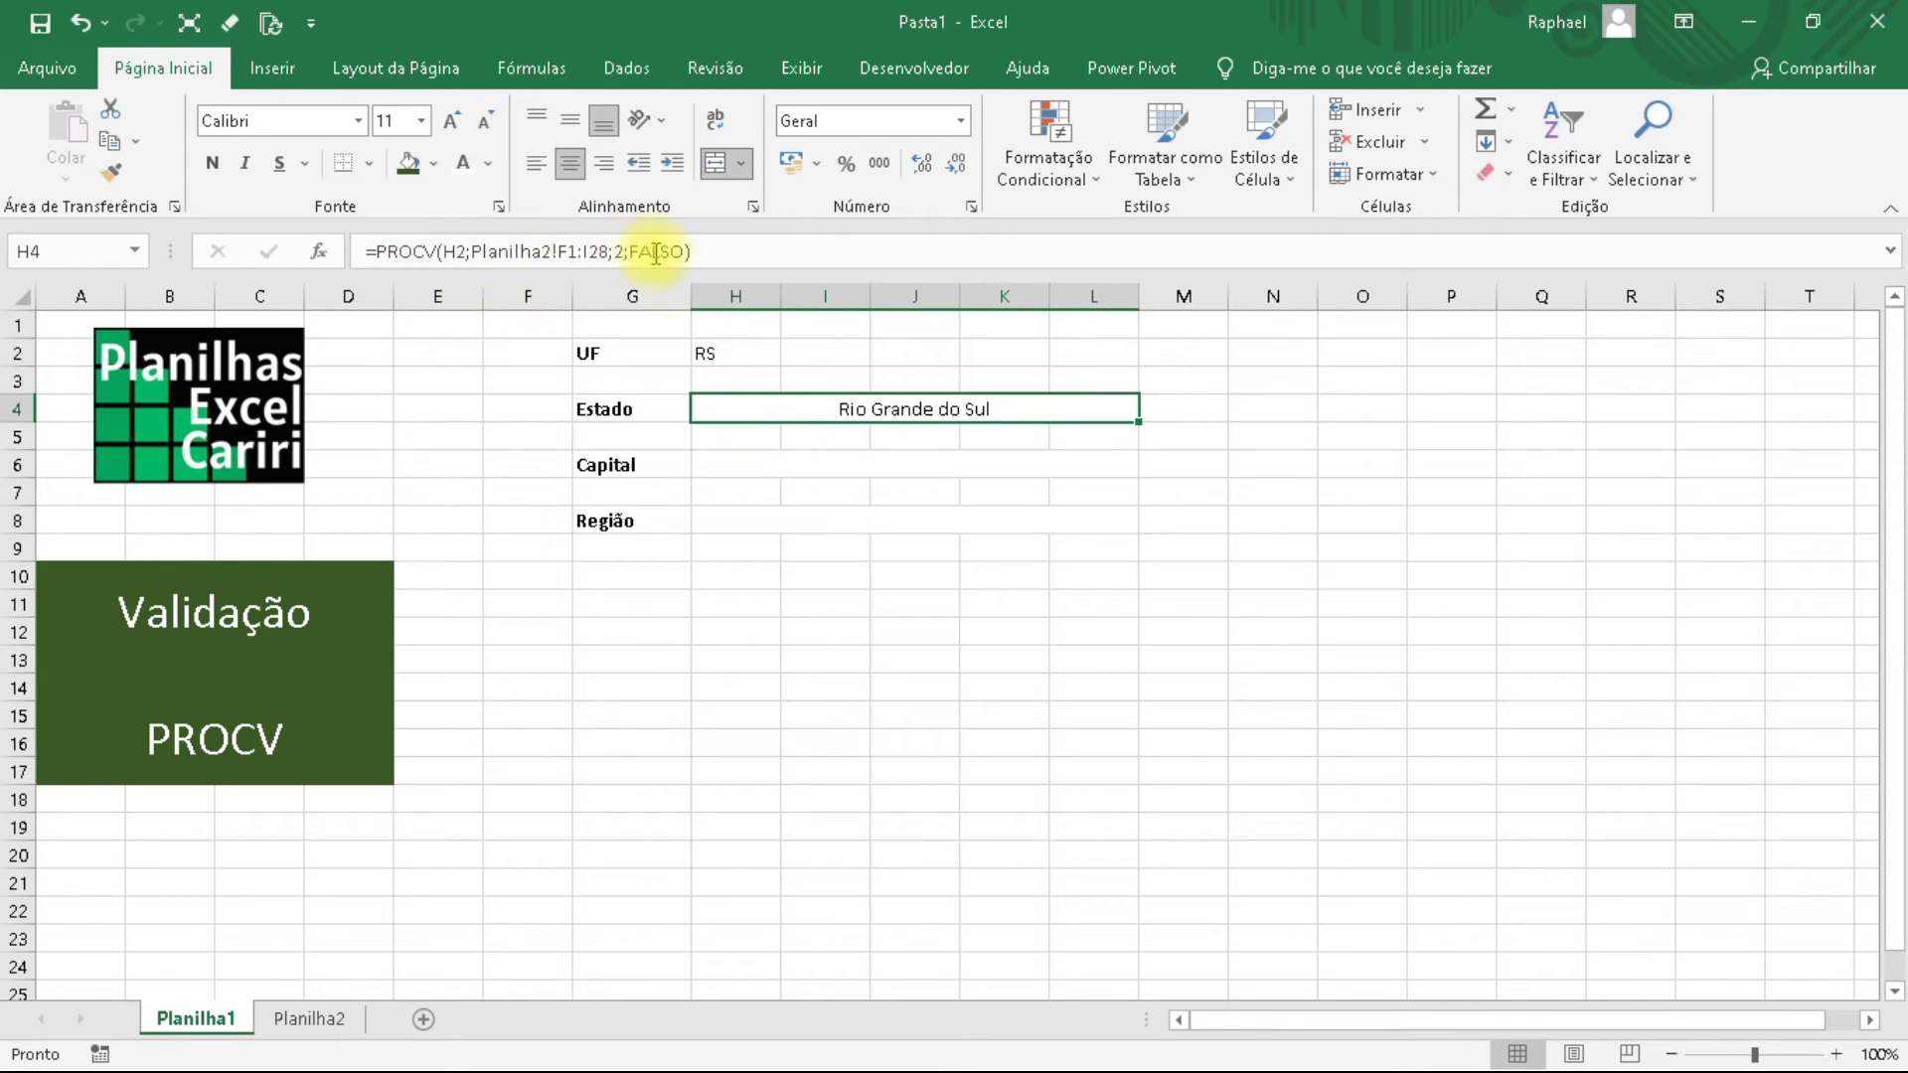
pyautogui.click(316, 1032)
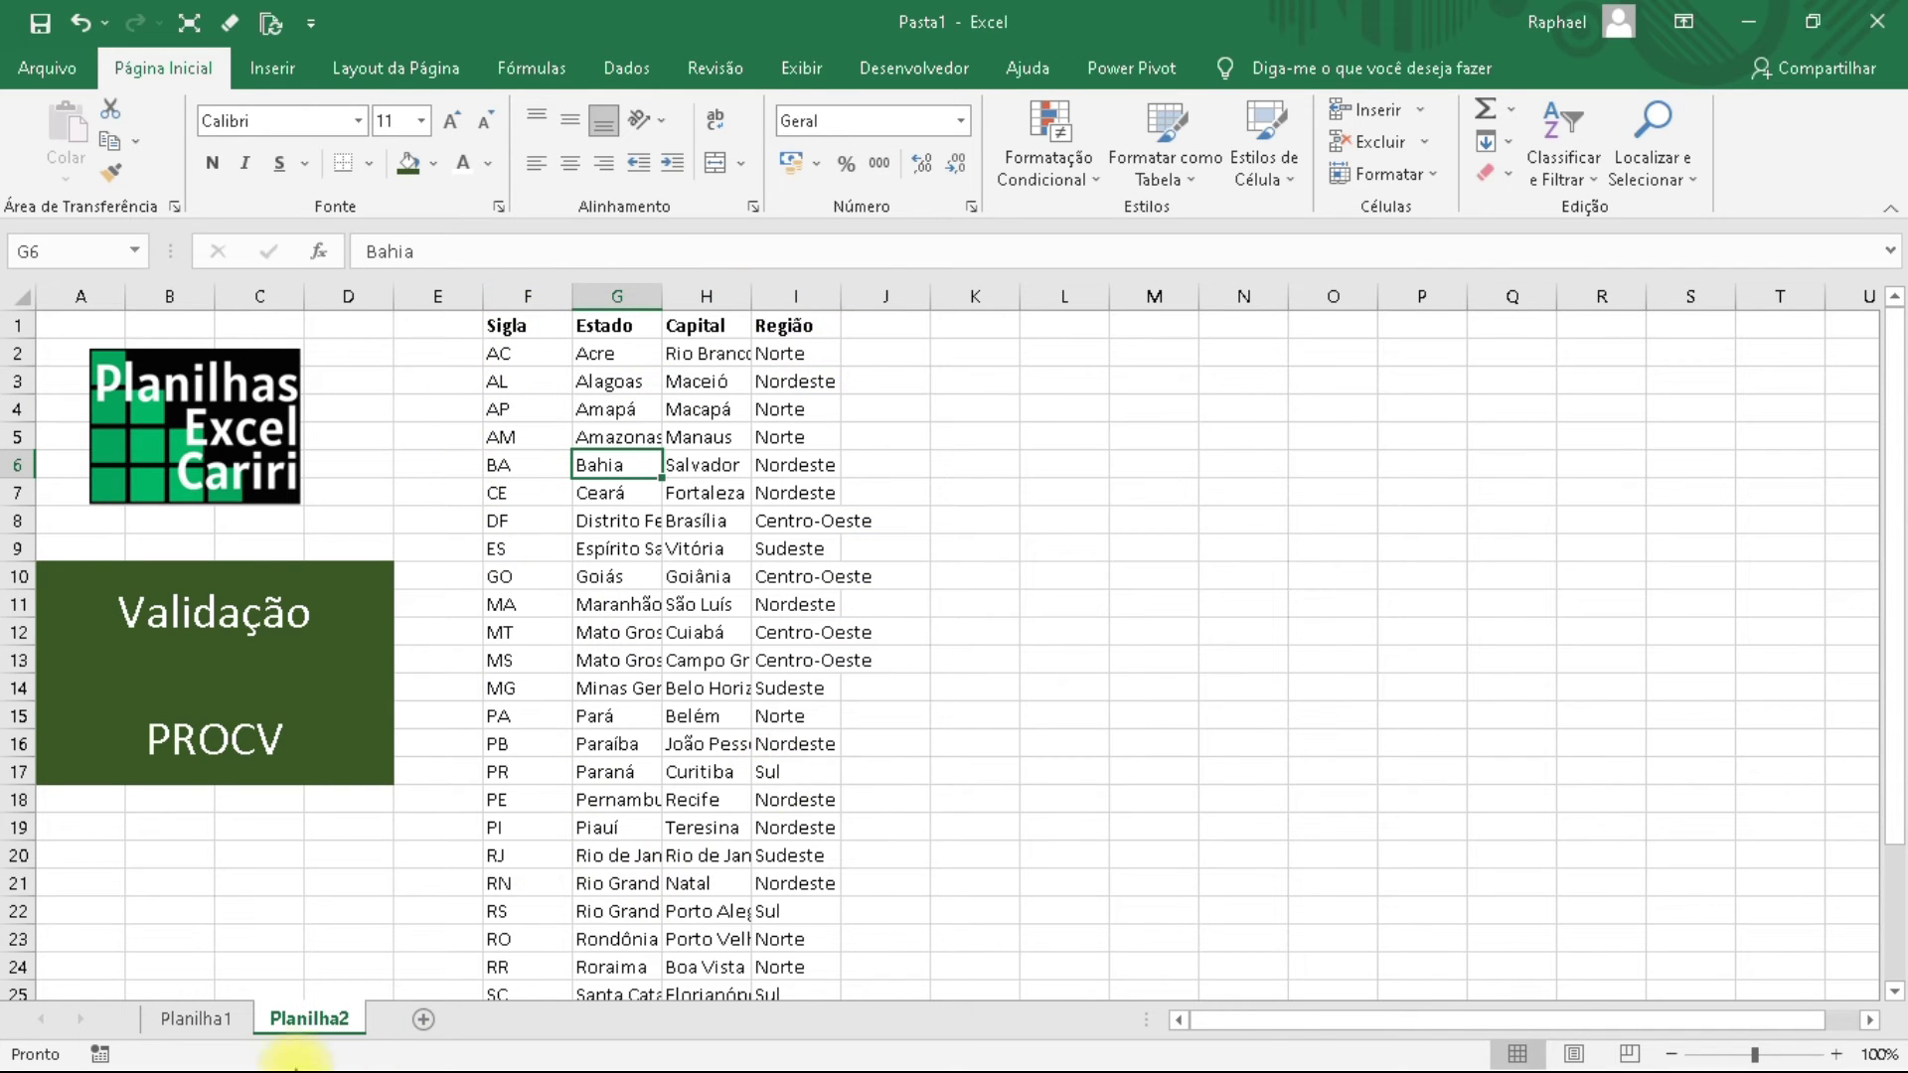
pyautogui.click(194, 1018)
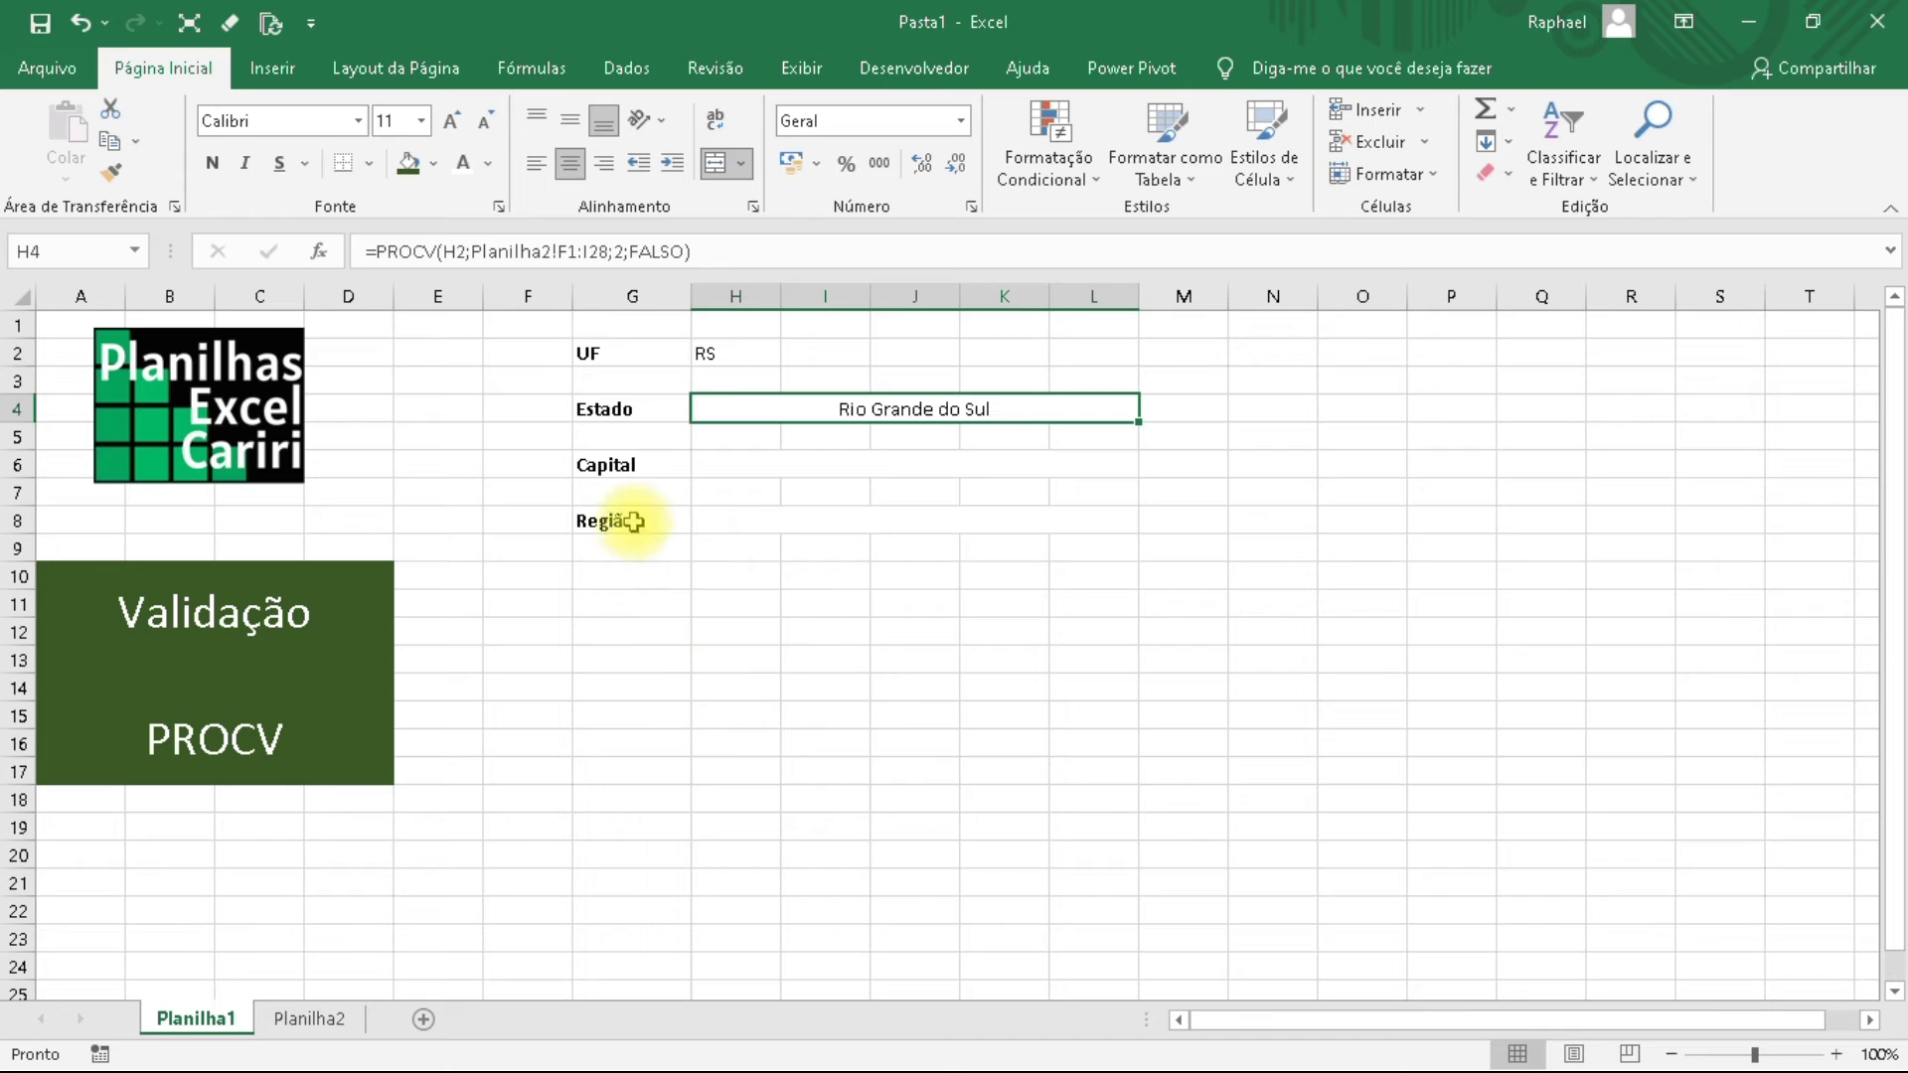
pyautogui.click(731, 471)
pyautogui.click(718, 527)
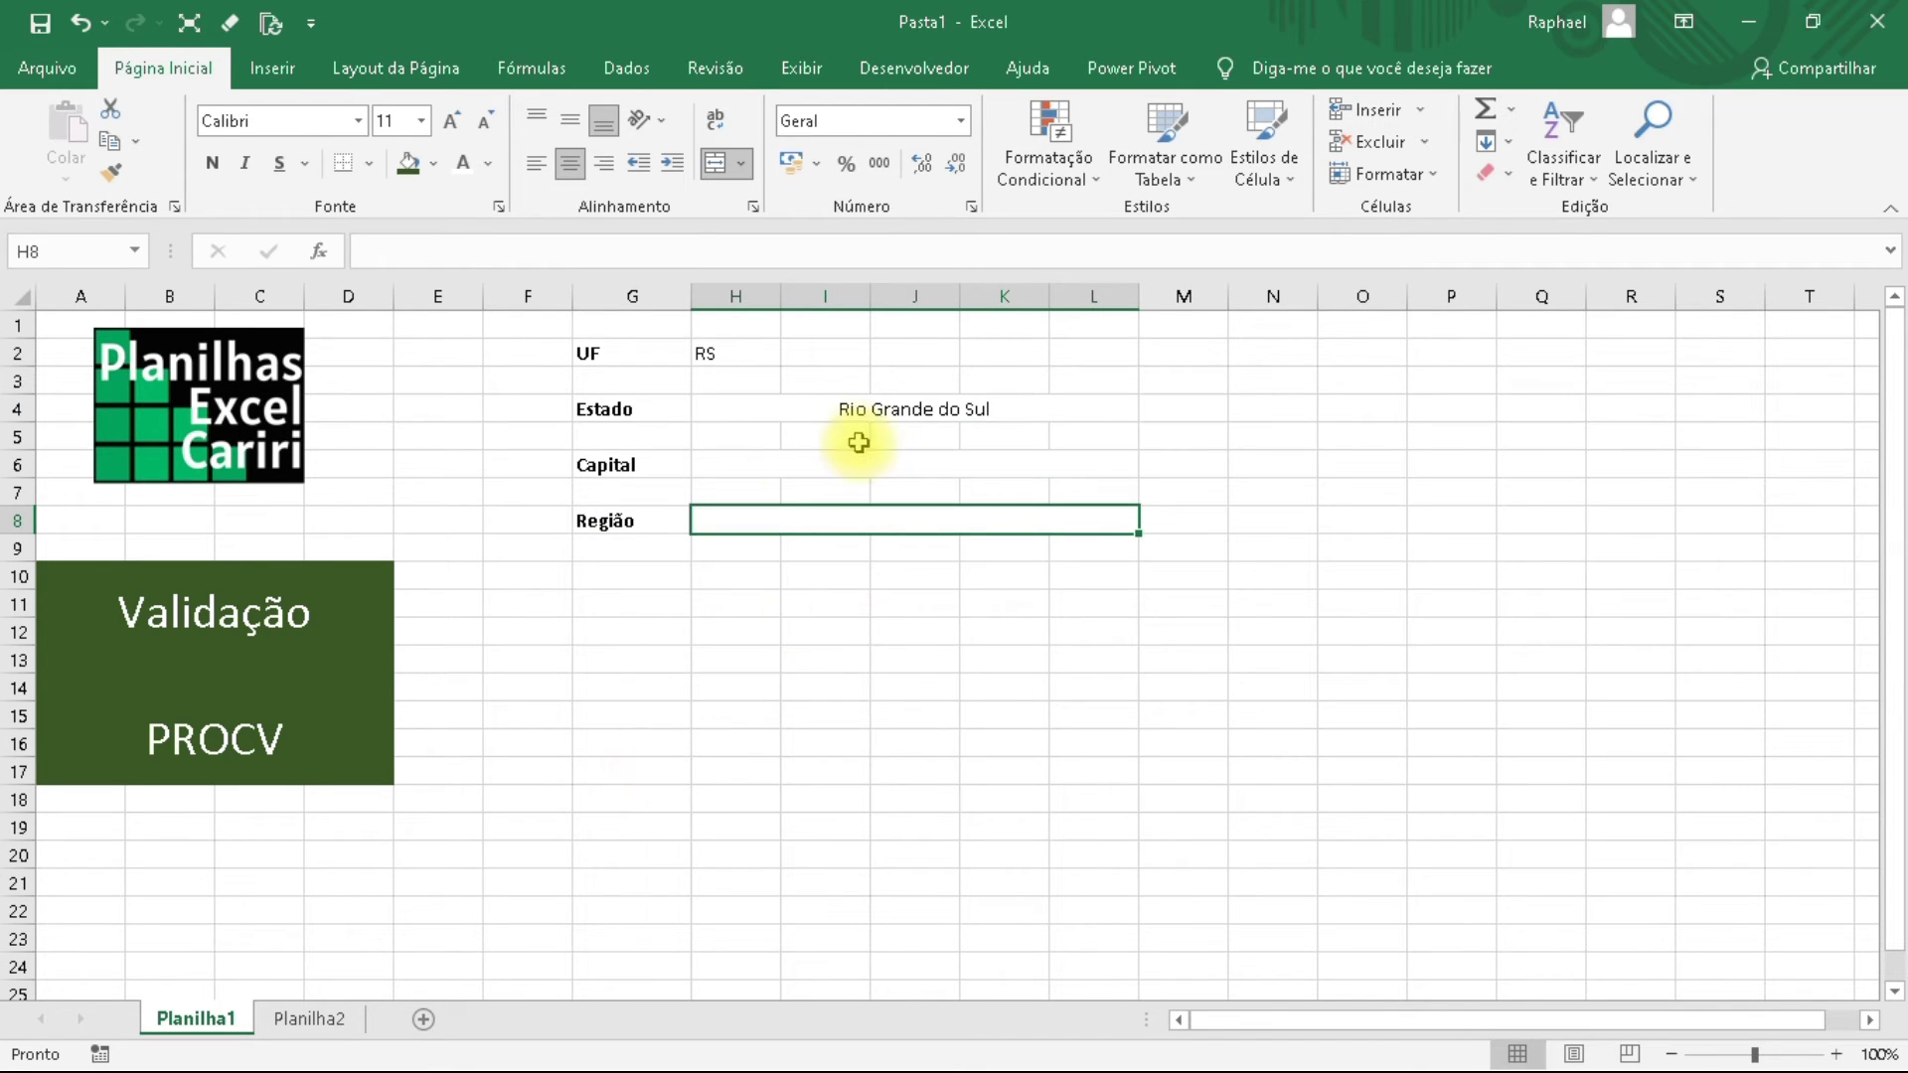
pyautogui.click(794, 415)
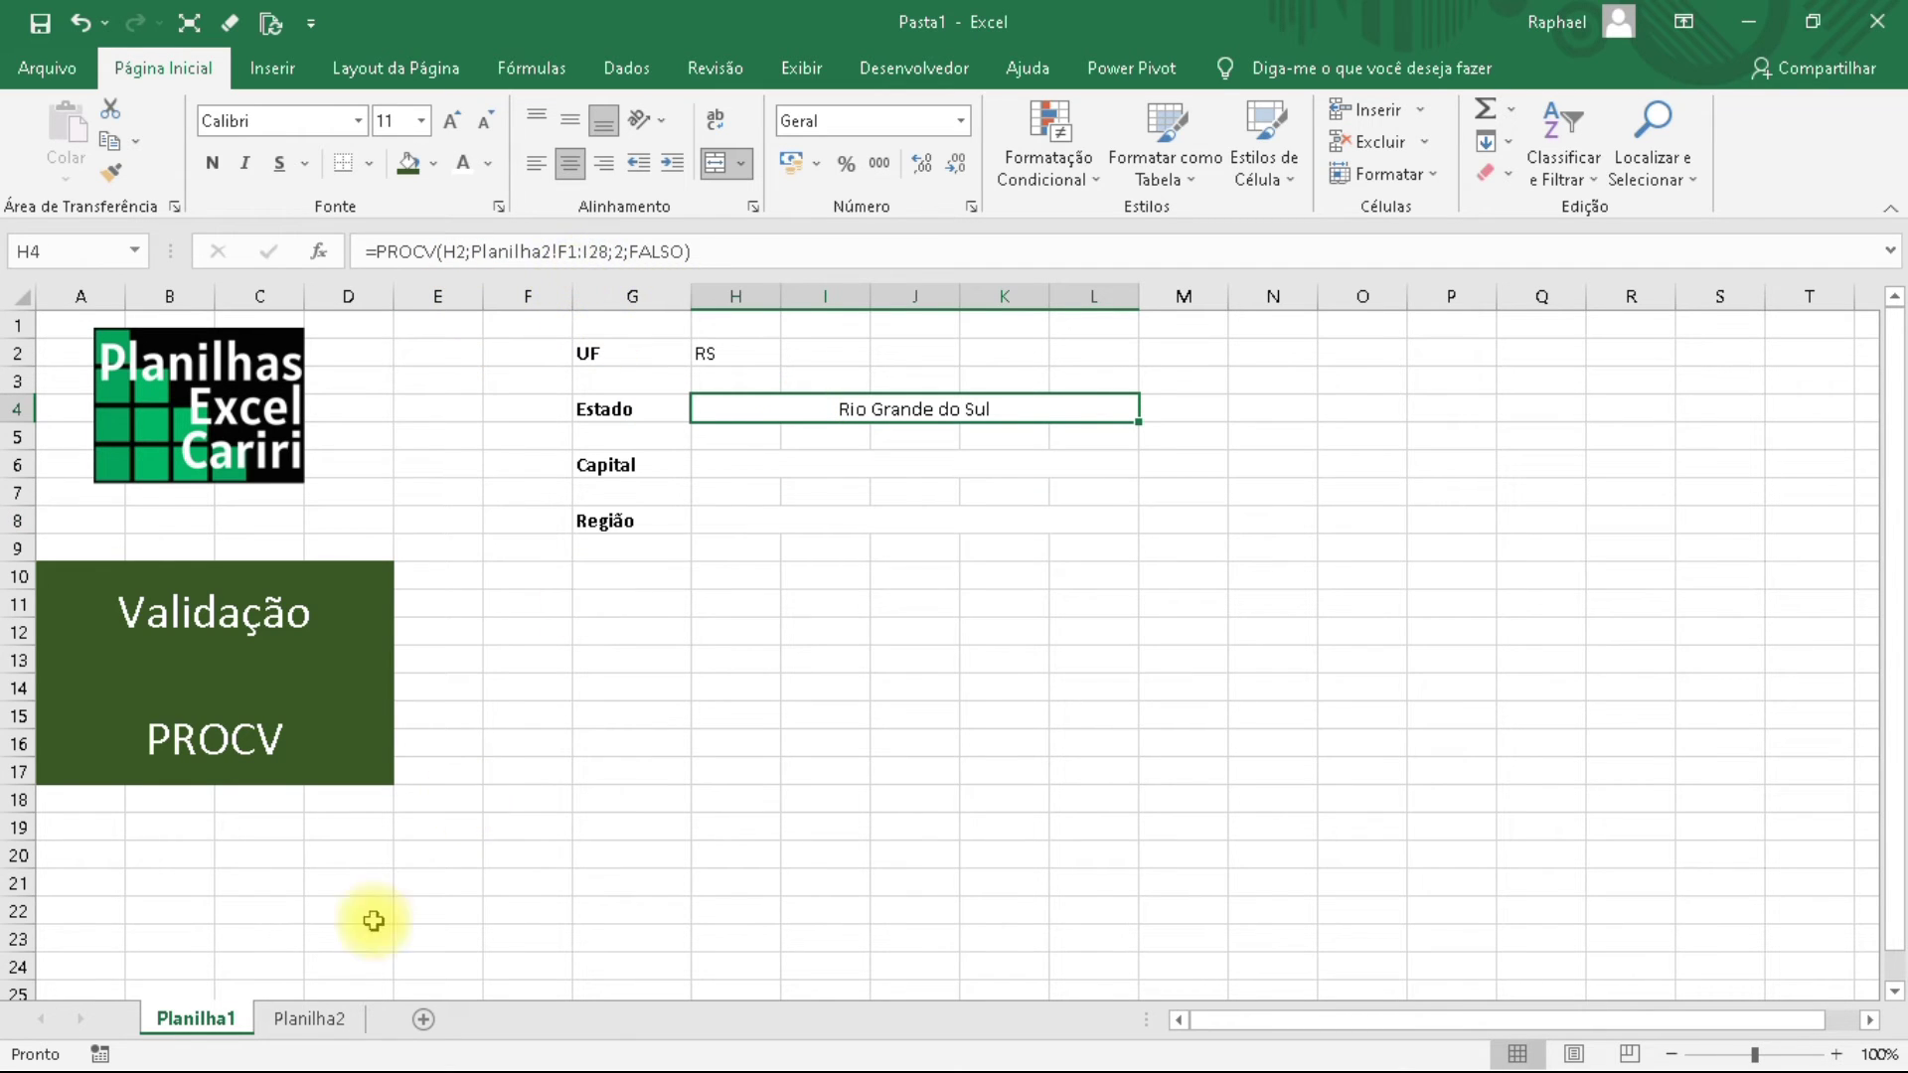
pyautogui.click(309, 1019)
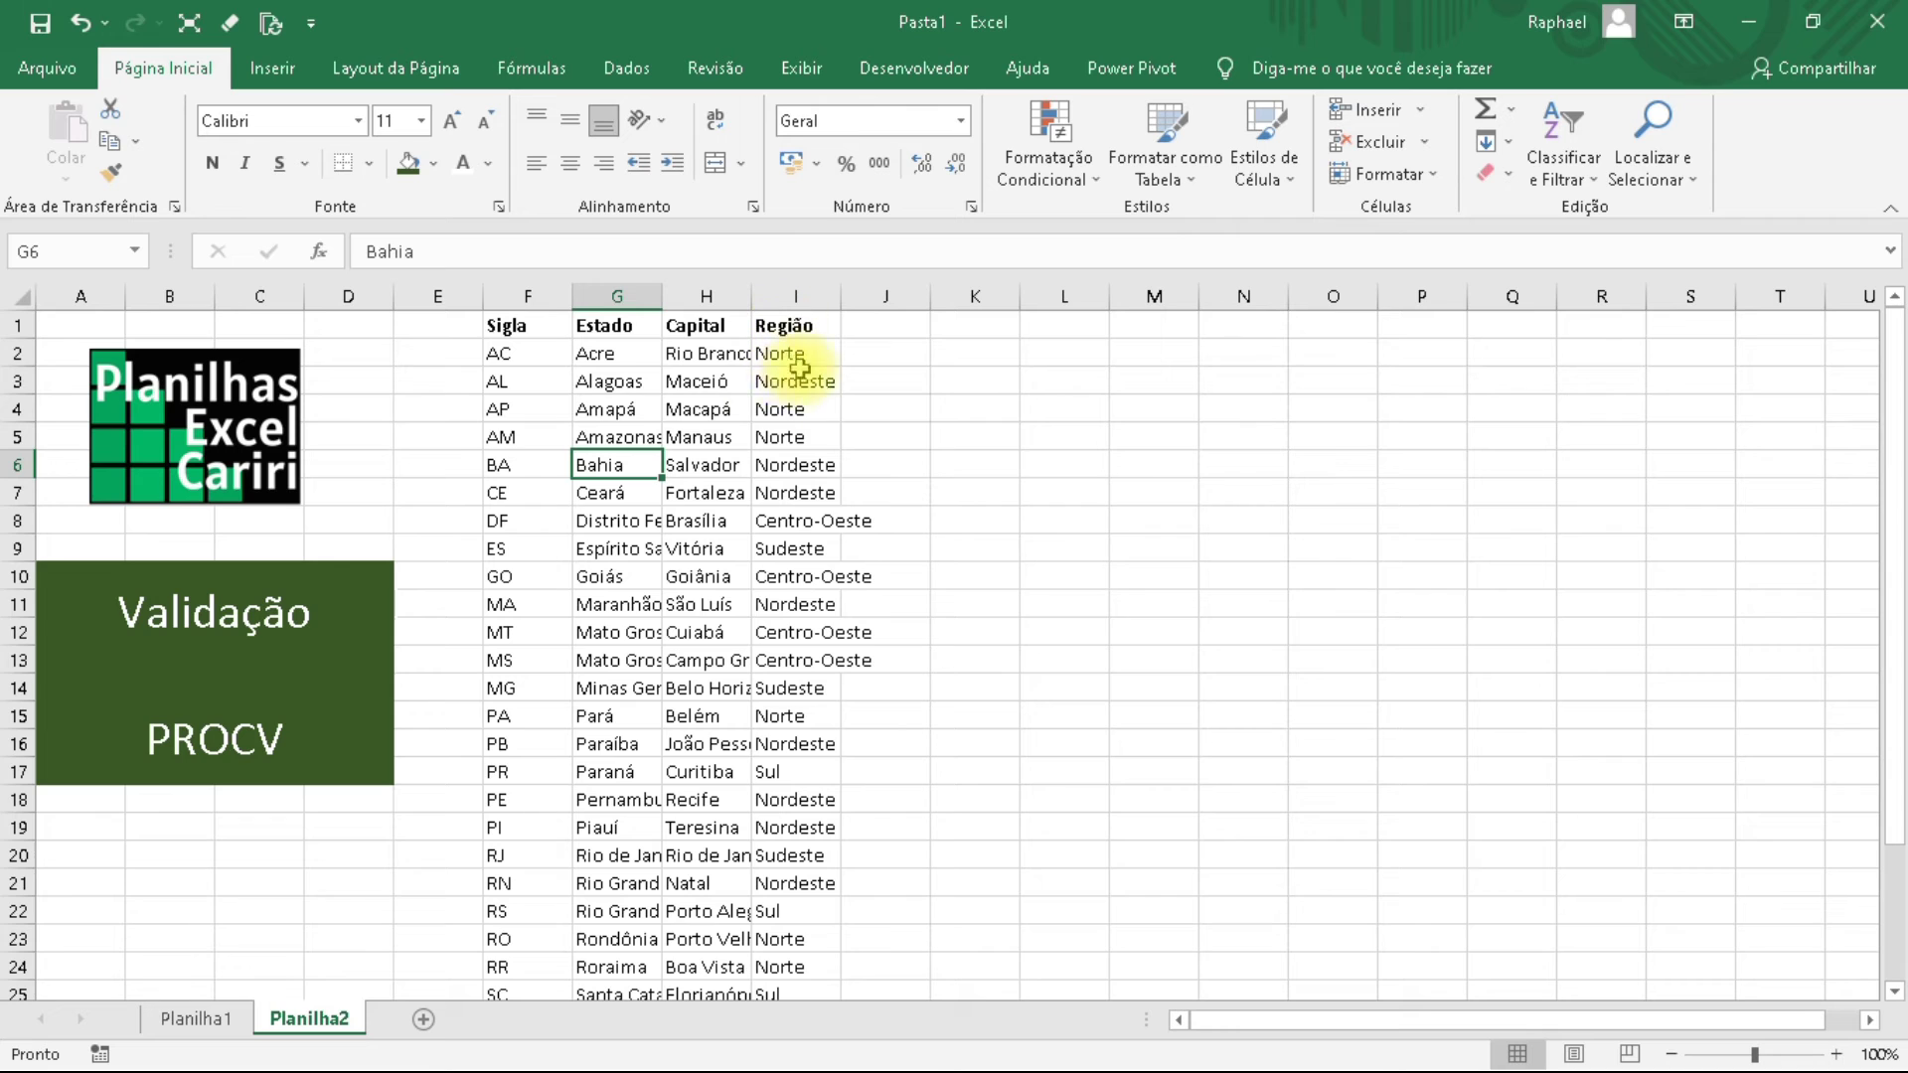
pyautogui.click(219, 1029)
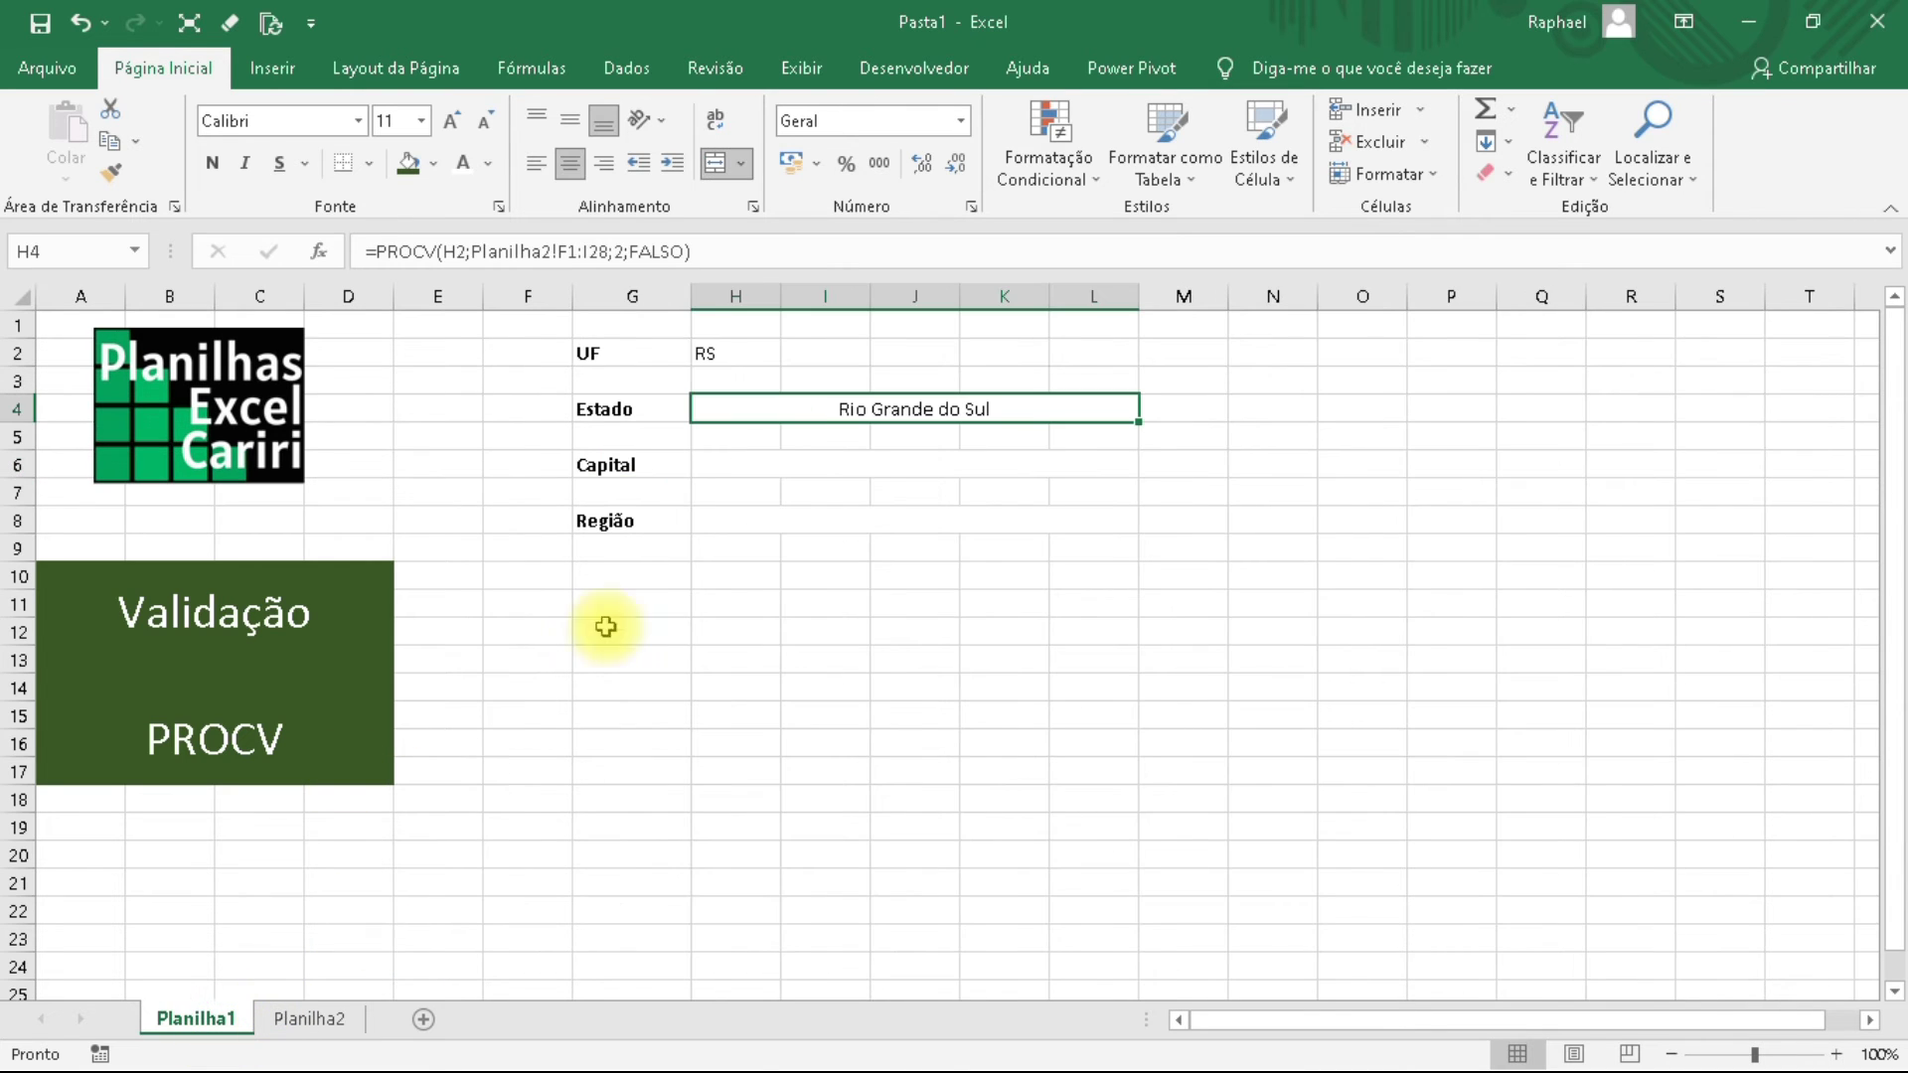
pyautogui.click(307, 1018)
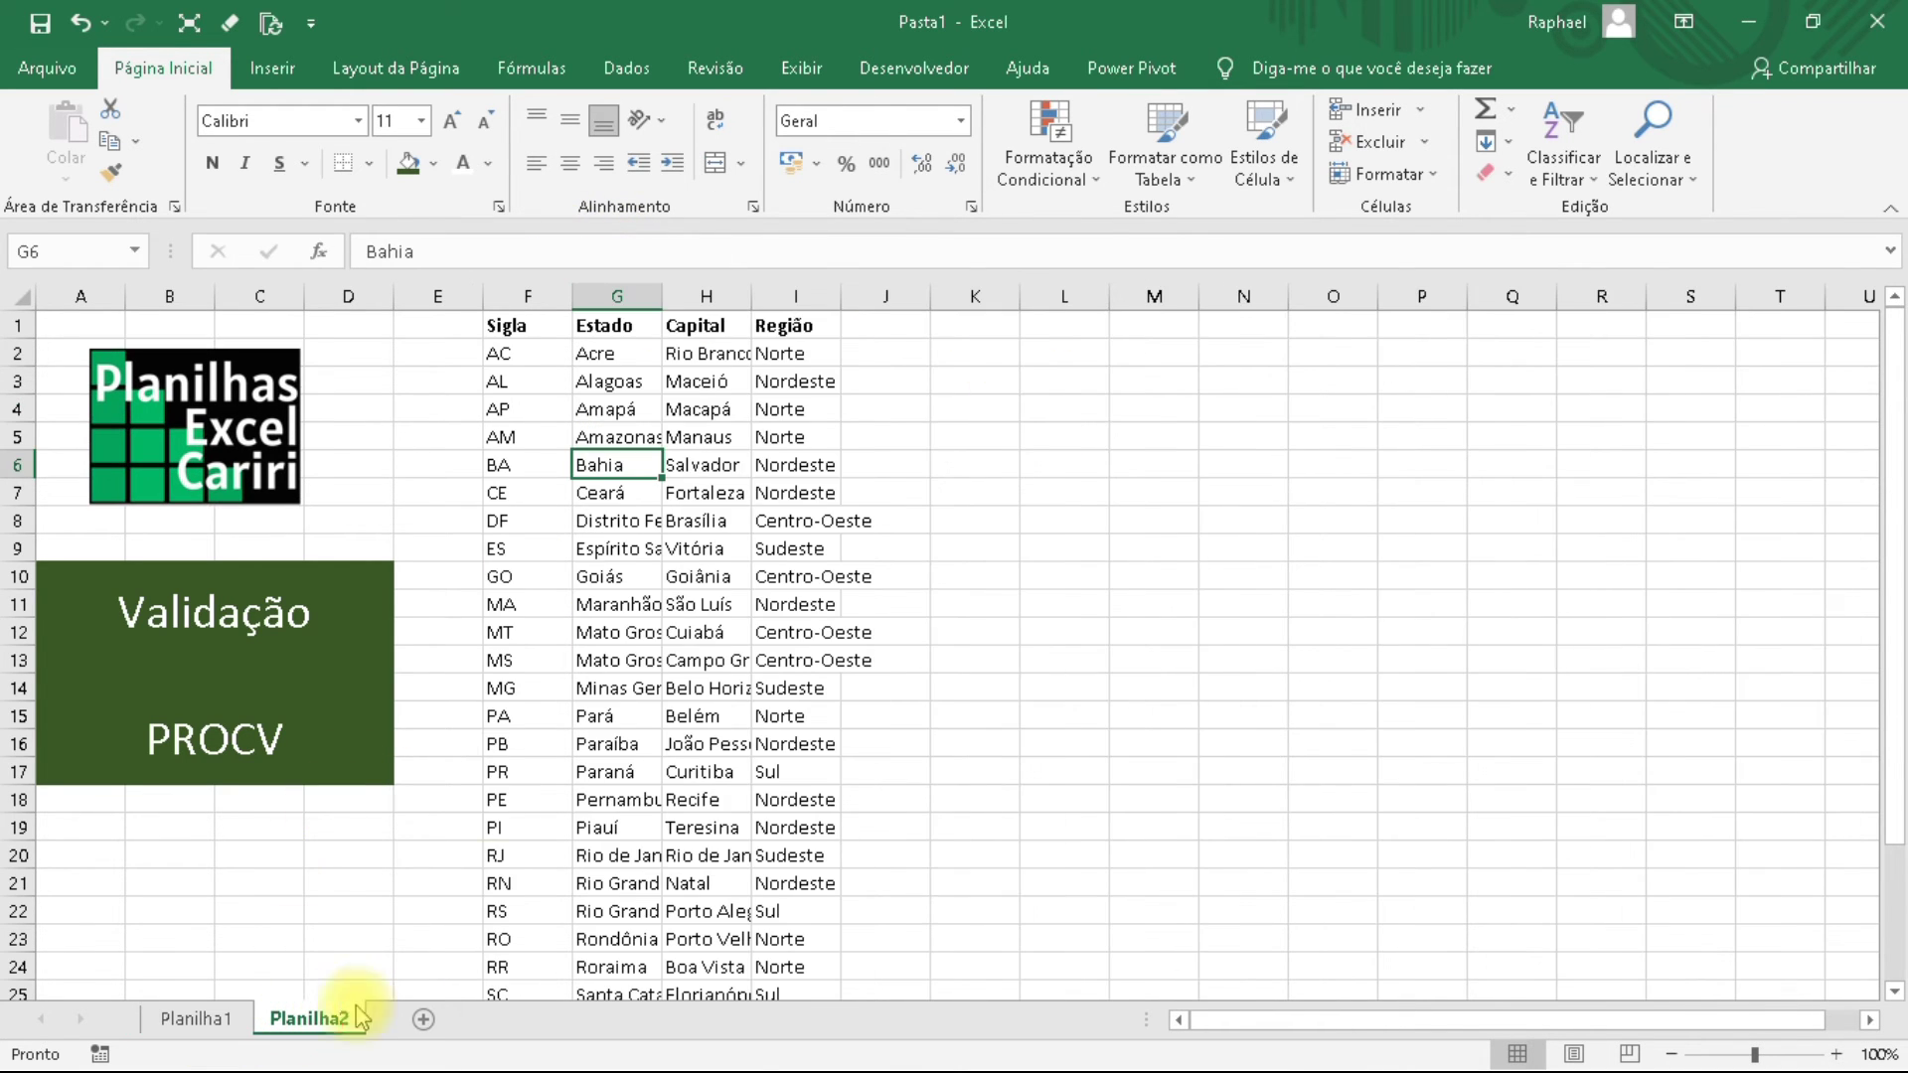
pyautogui.click(230, 1024)
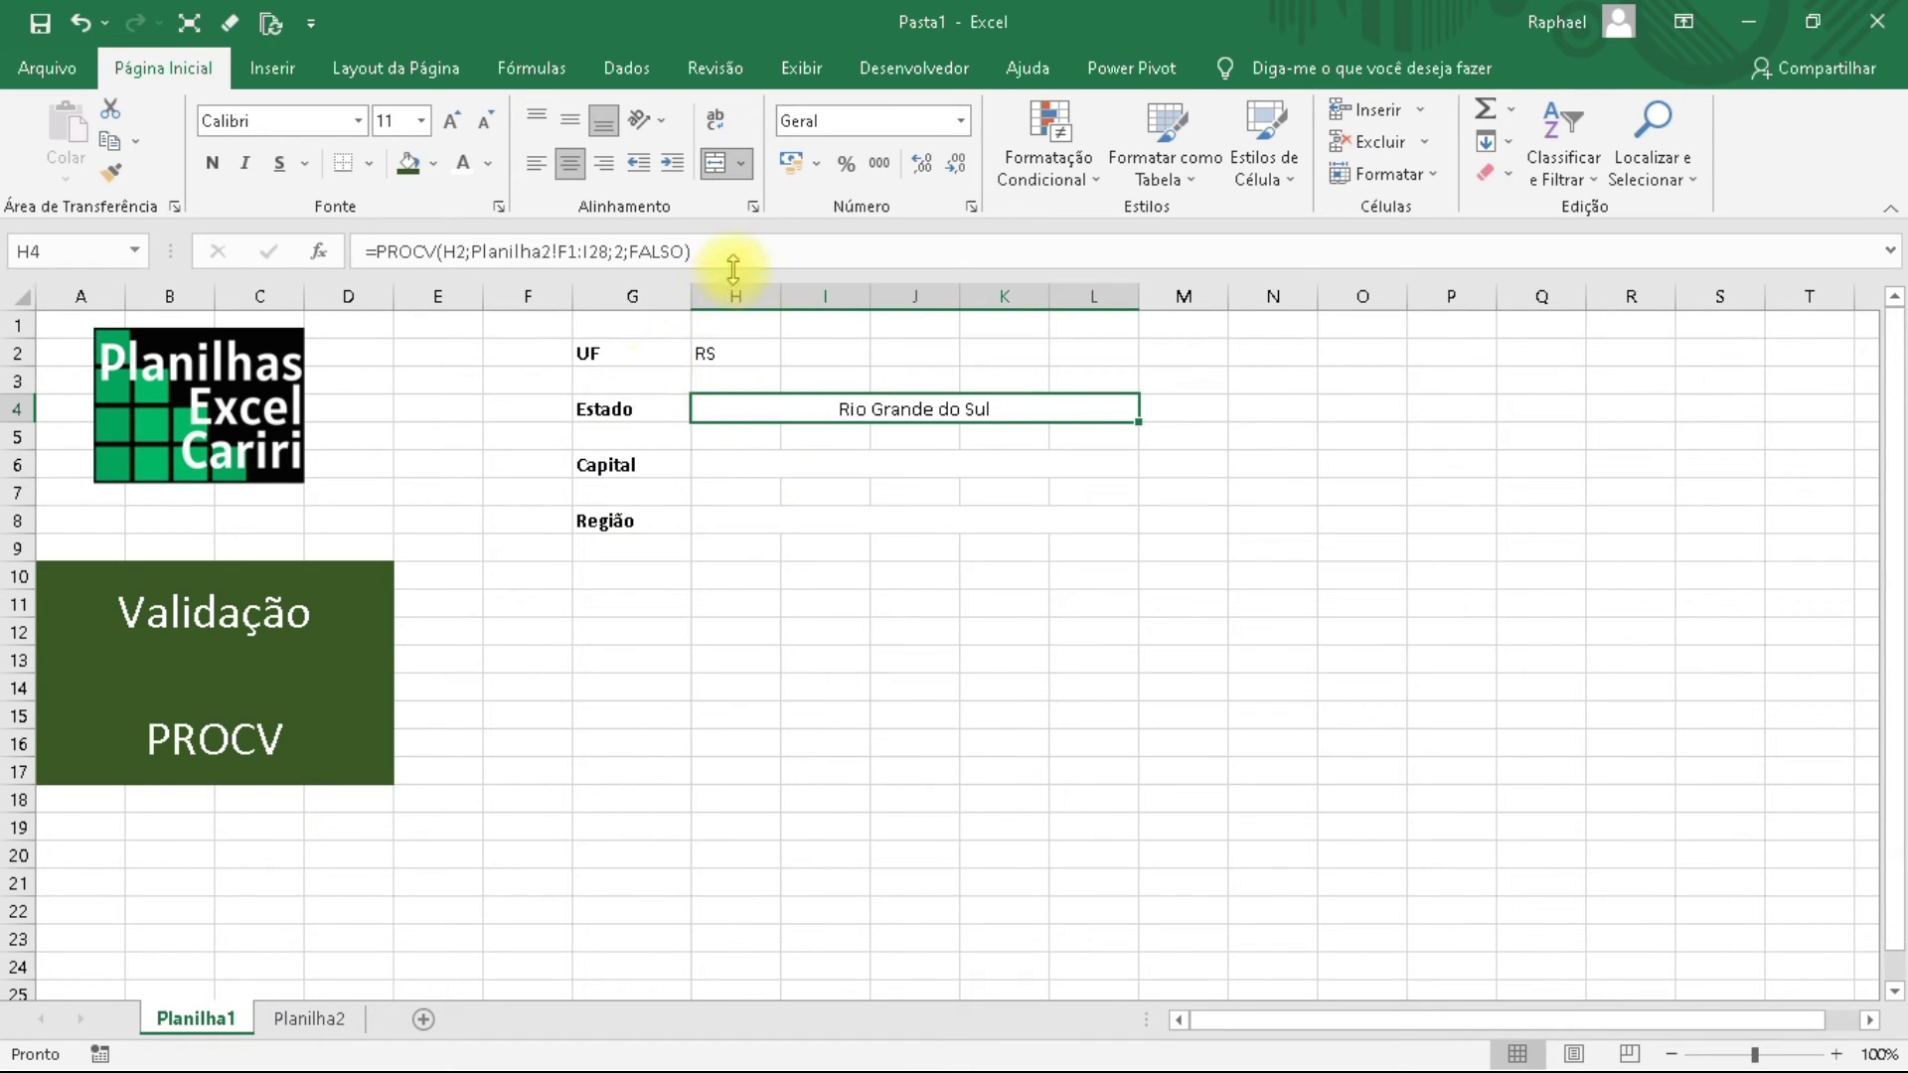
pyautogui.moveTo(711, 251); pyautogui.dragTo(470, 241)
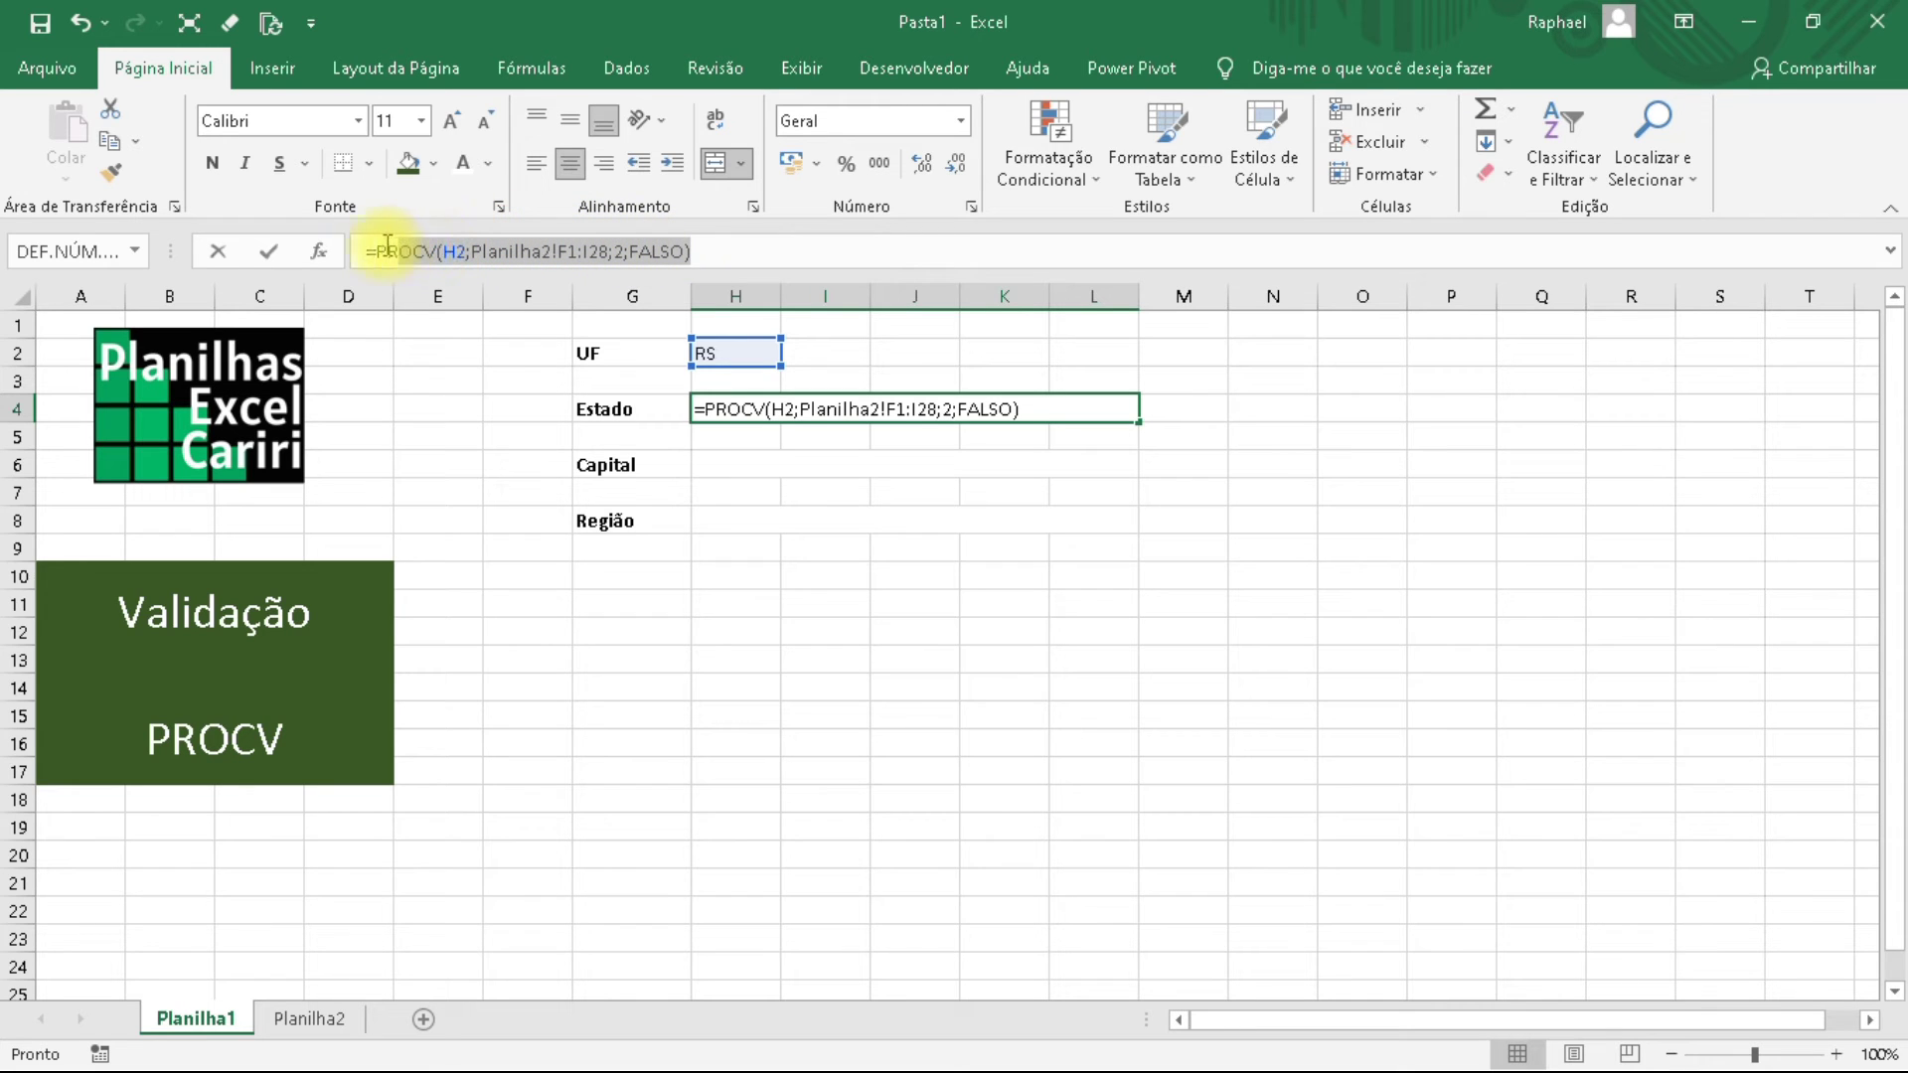
pyautogui.moveTo(732, 251); pyautogui.dragTo(454, 244)
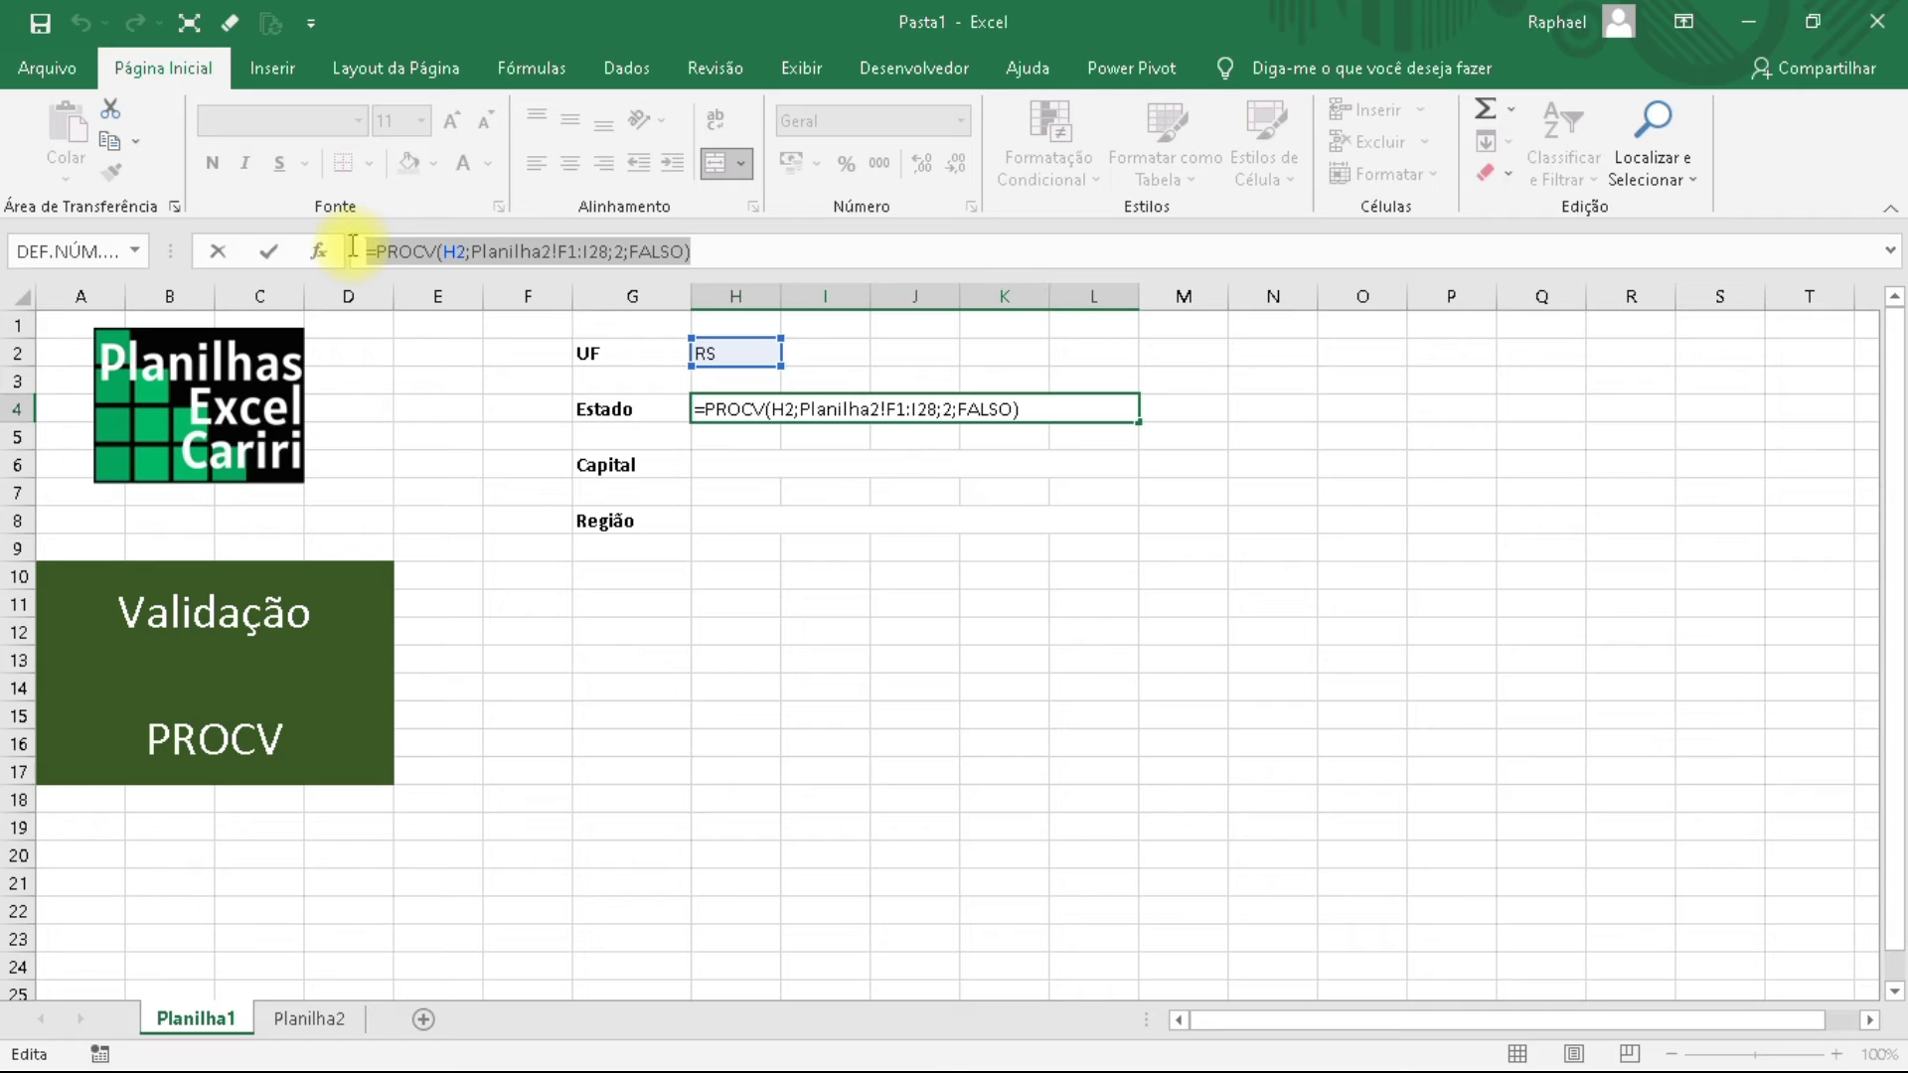
pyautogui.write('=')
pyautogui.click(849, 545)
pyautogui.press('Escape')
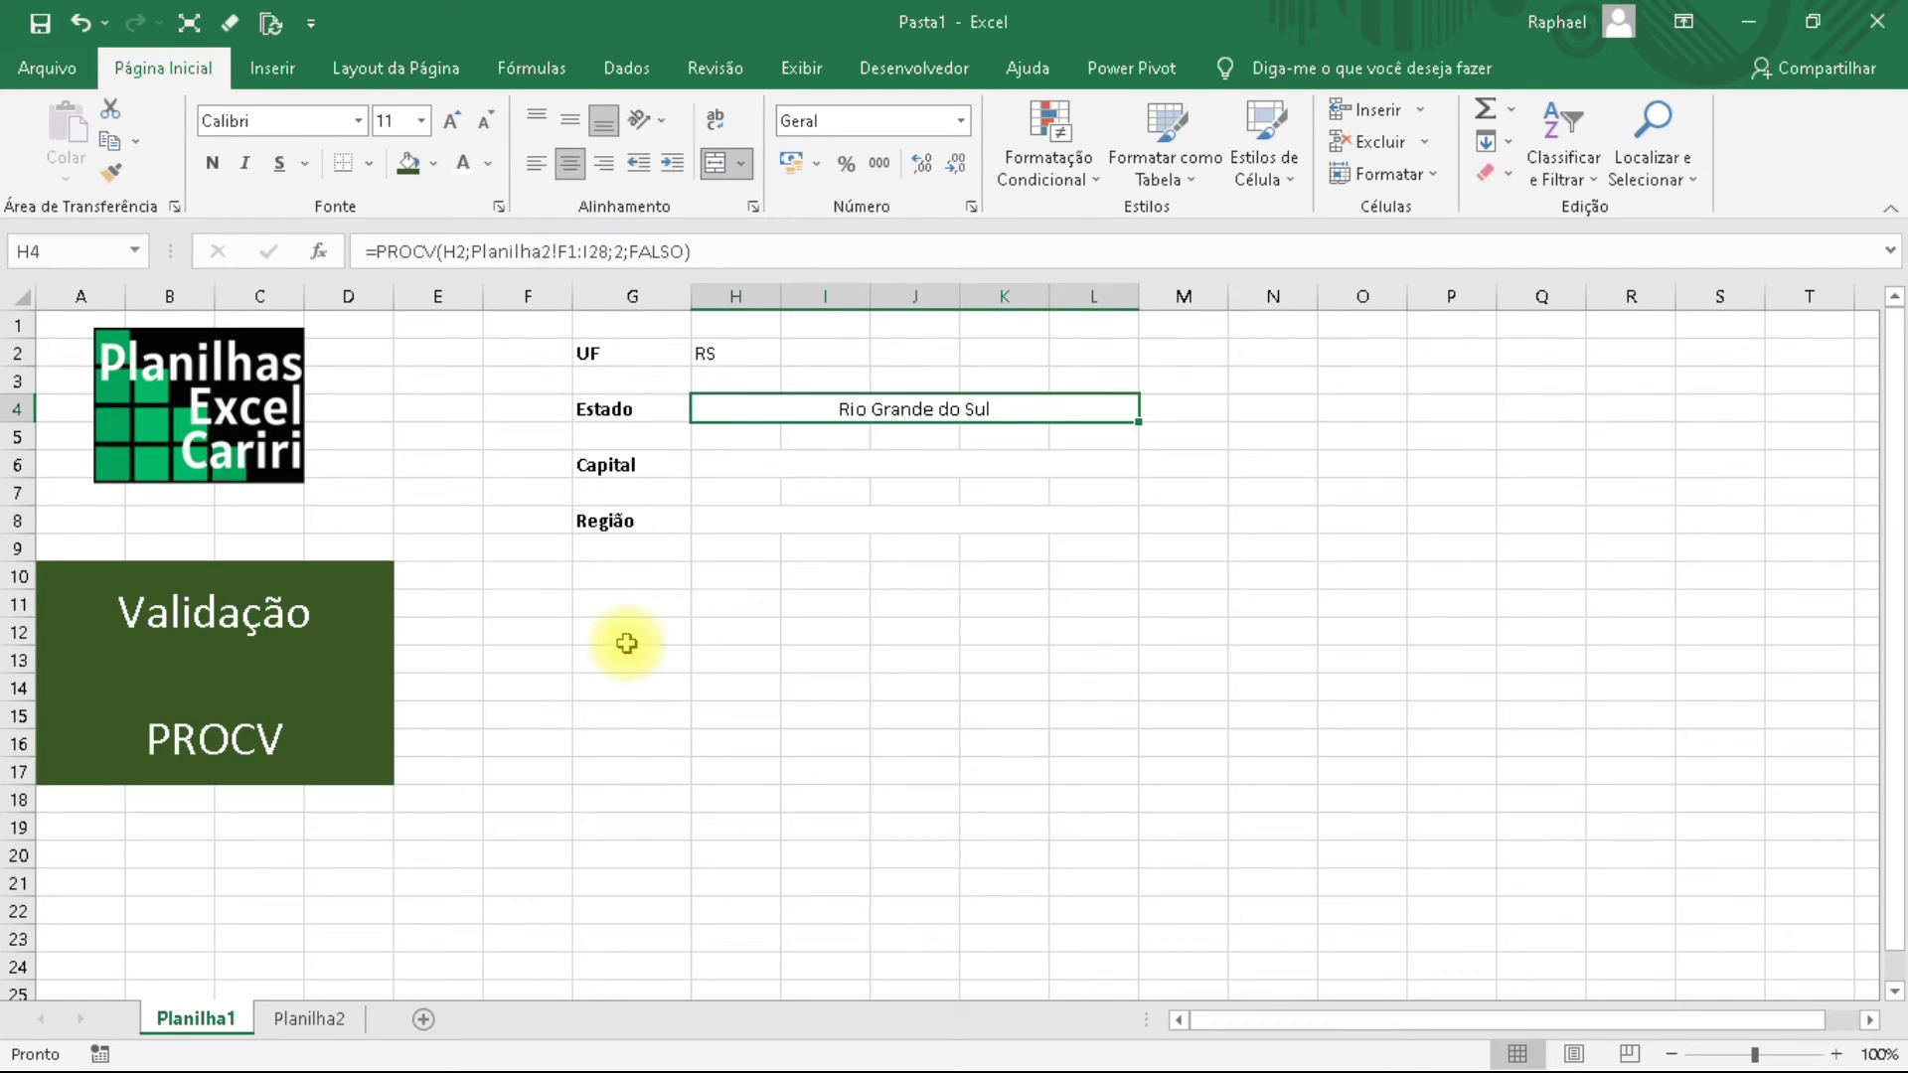
# Copy the Estado PROCV formula from H4 into the Capital cell H6 on Planilha1.
pyautogui.click(323, 1018)
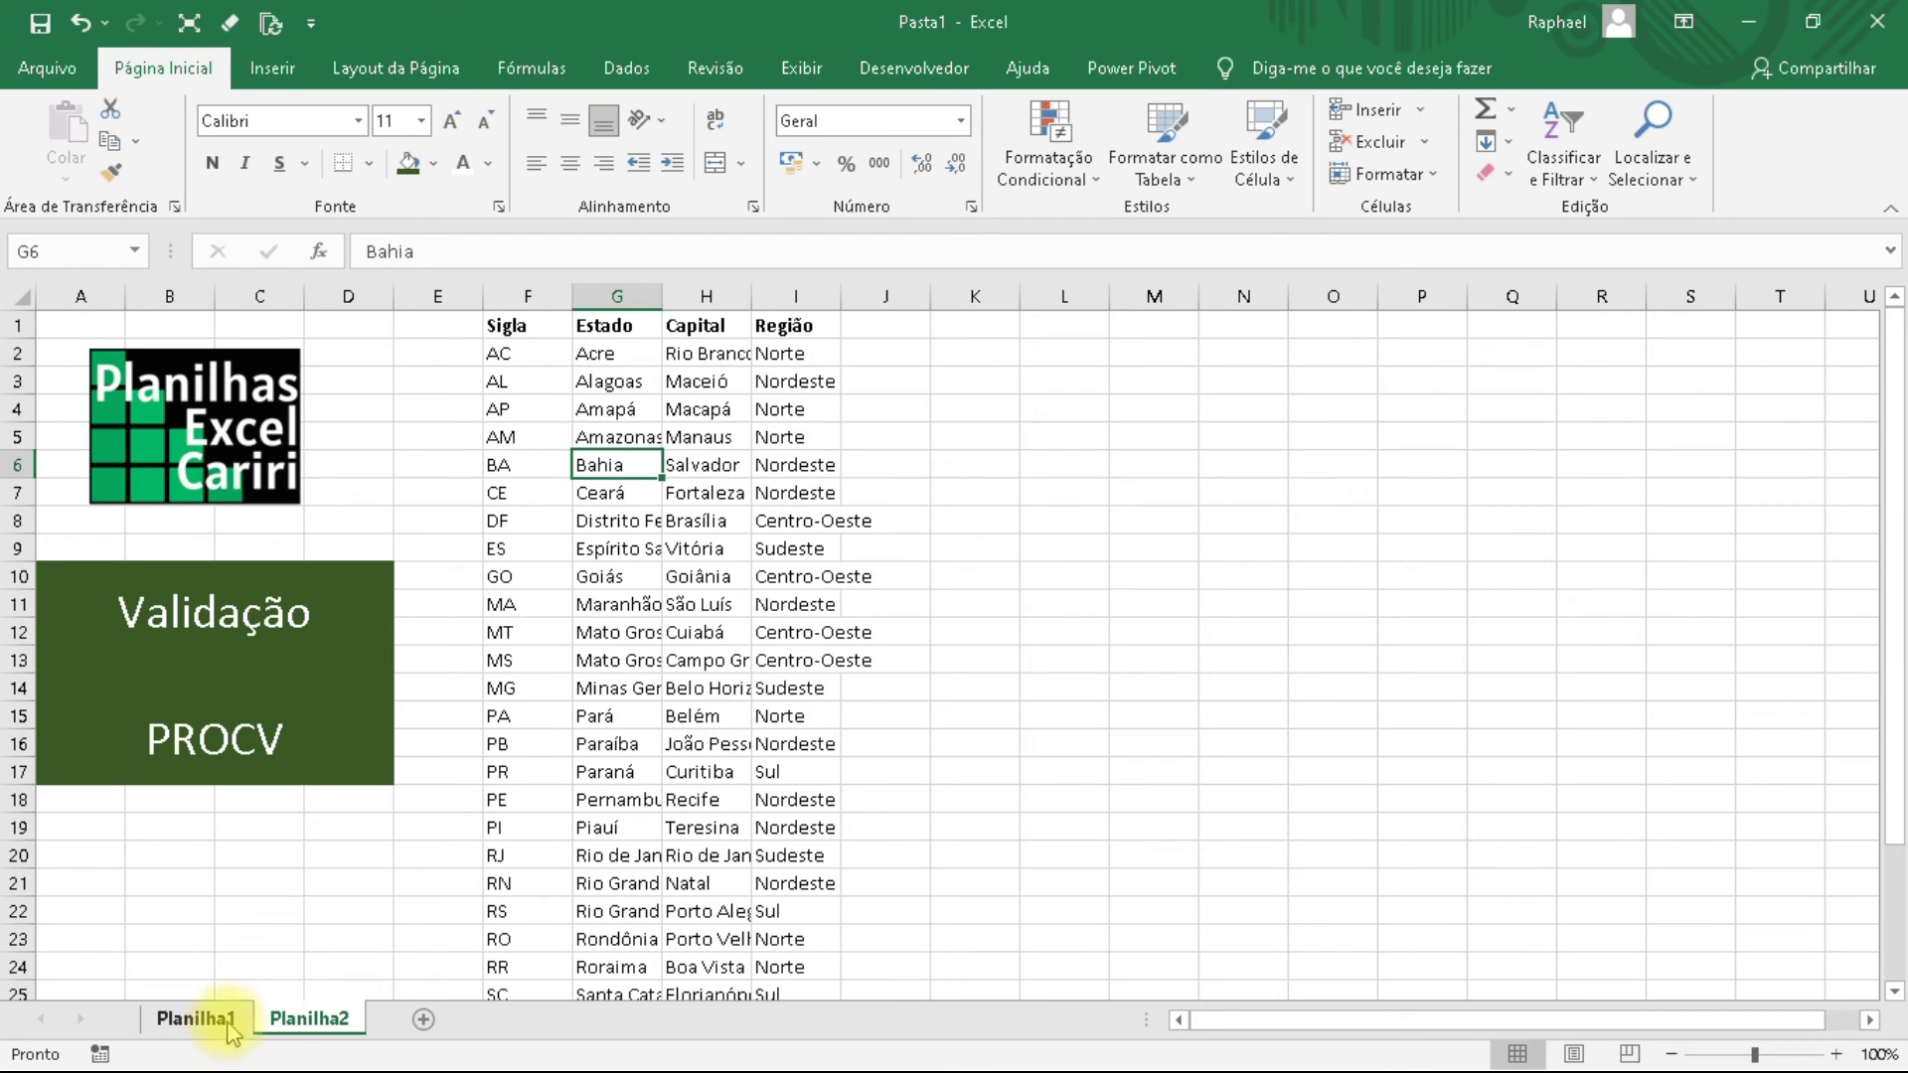
pyautogui.click(195, 1029)
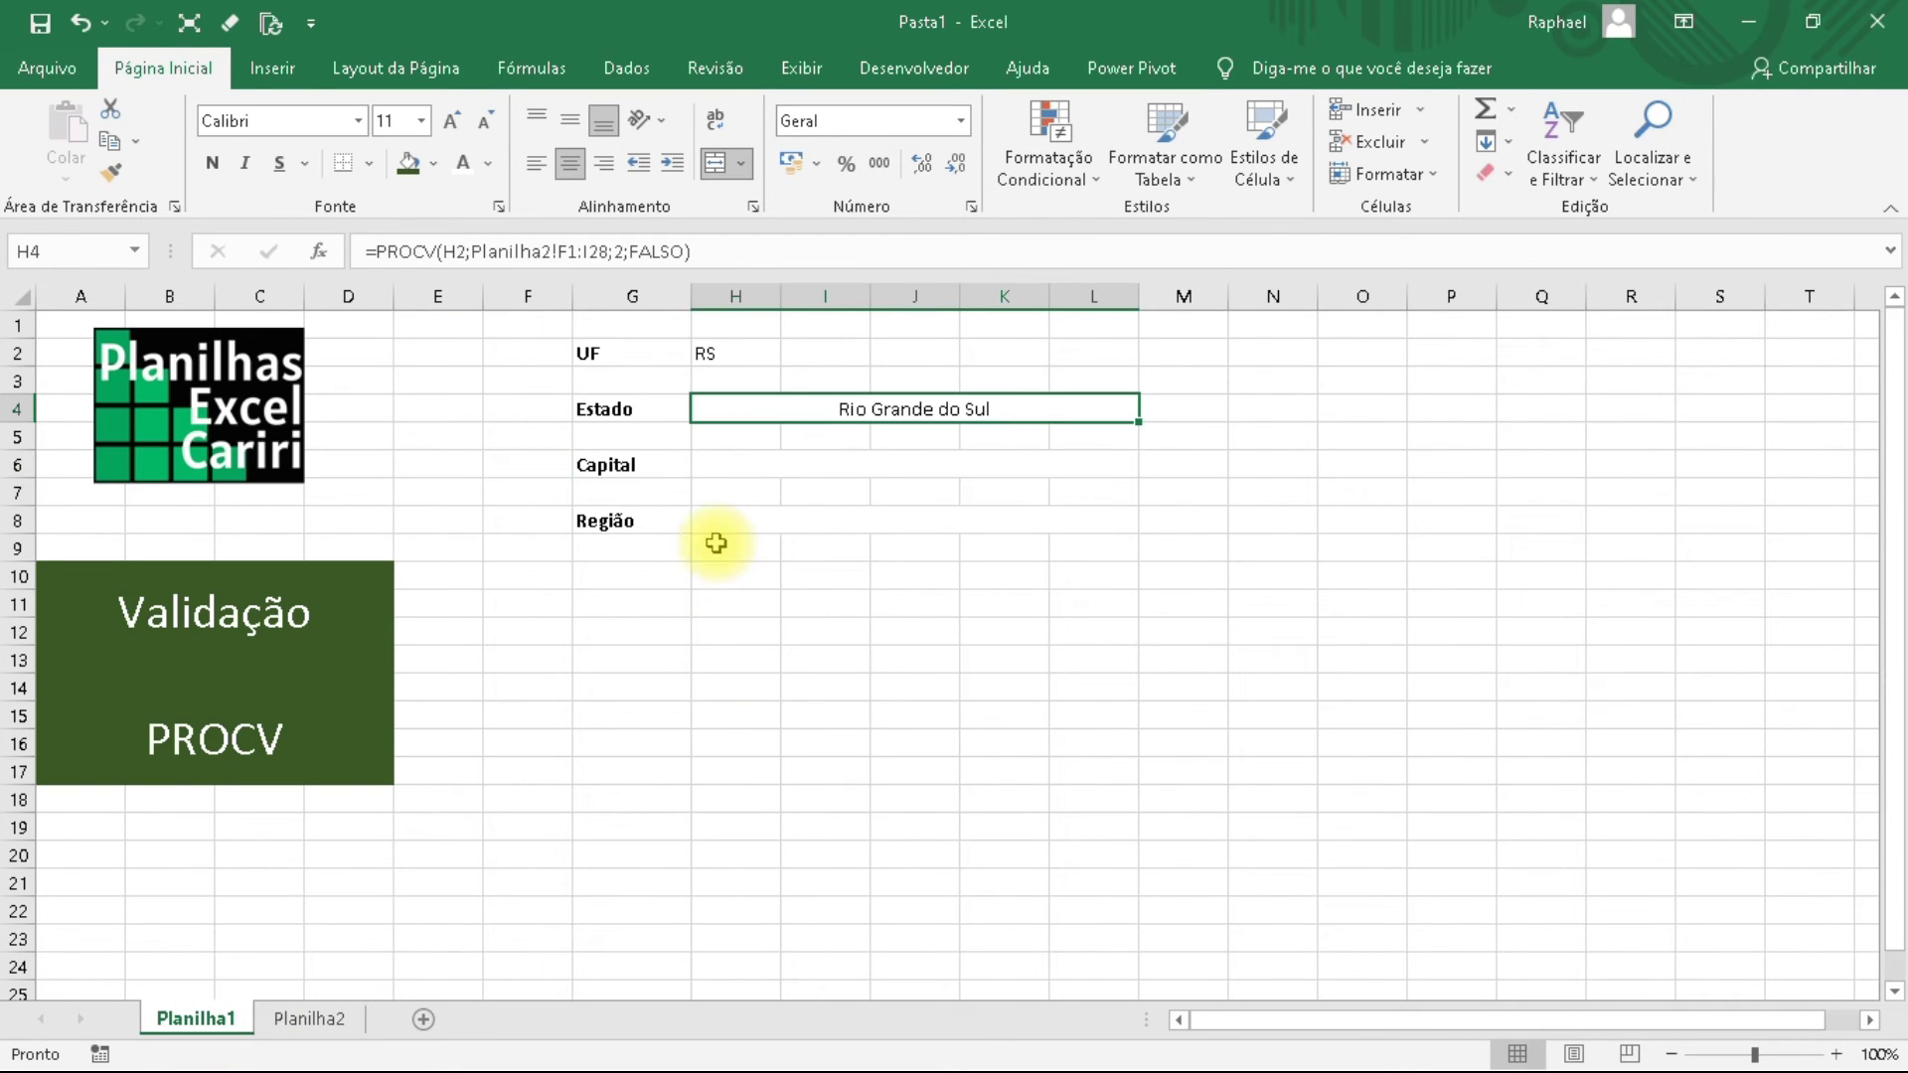
pyautogui.moveTo(738, 249); pyautogui.dragTo(343, 252)
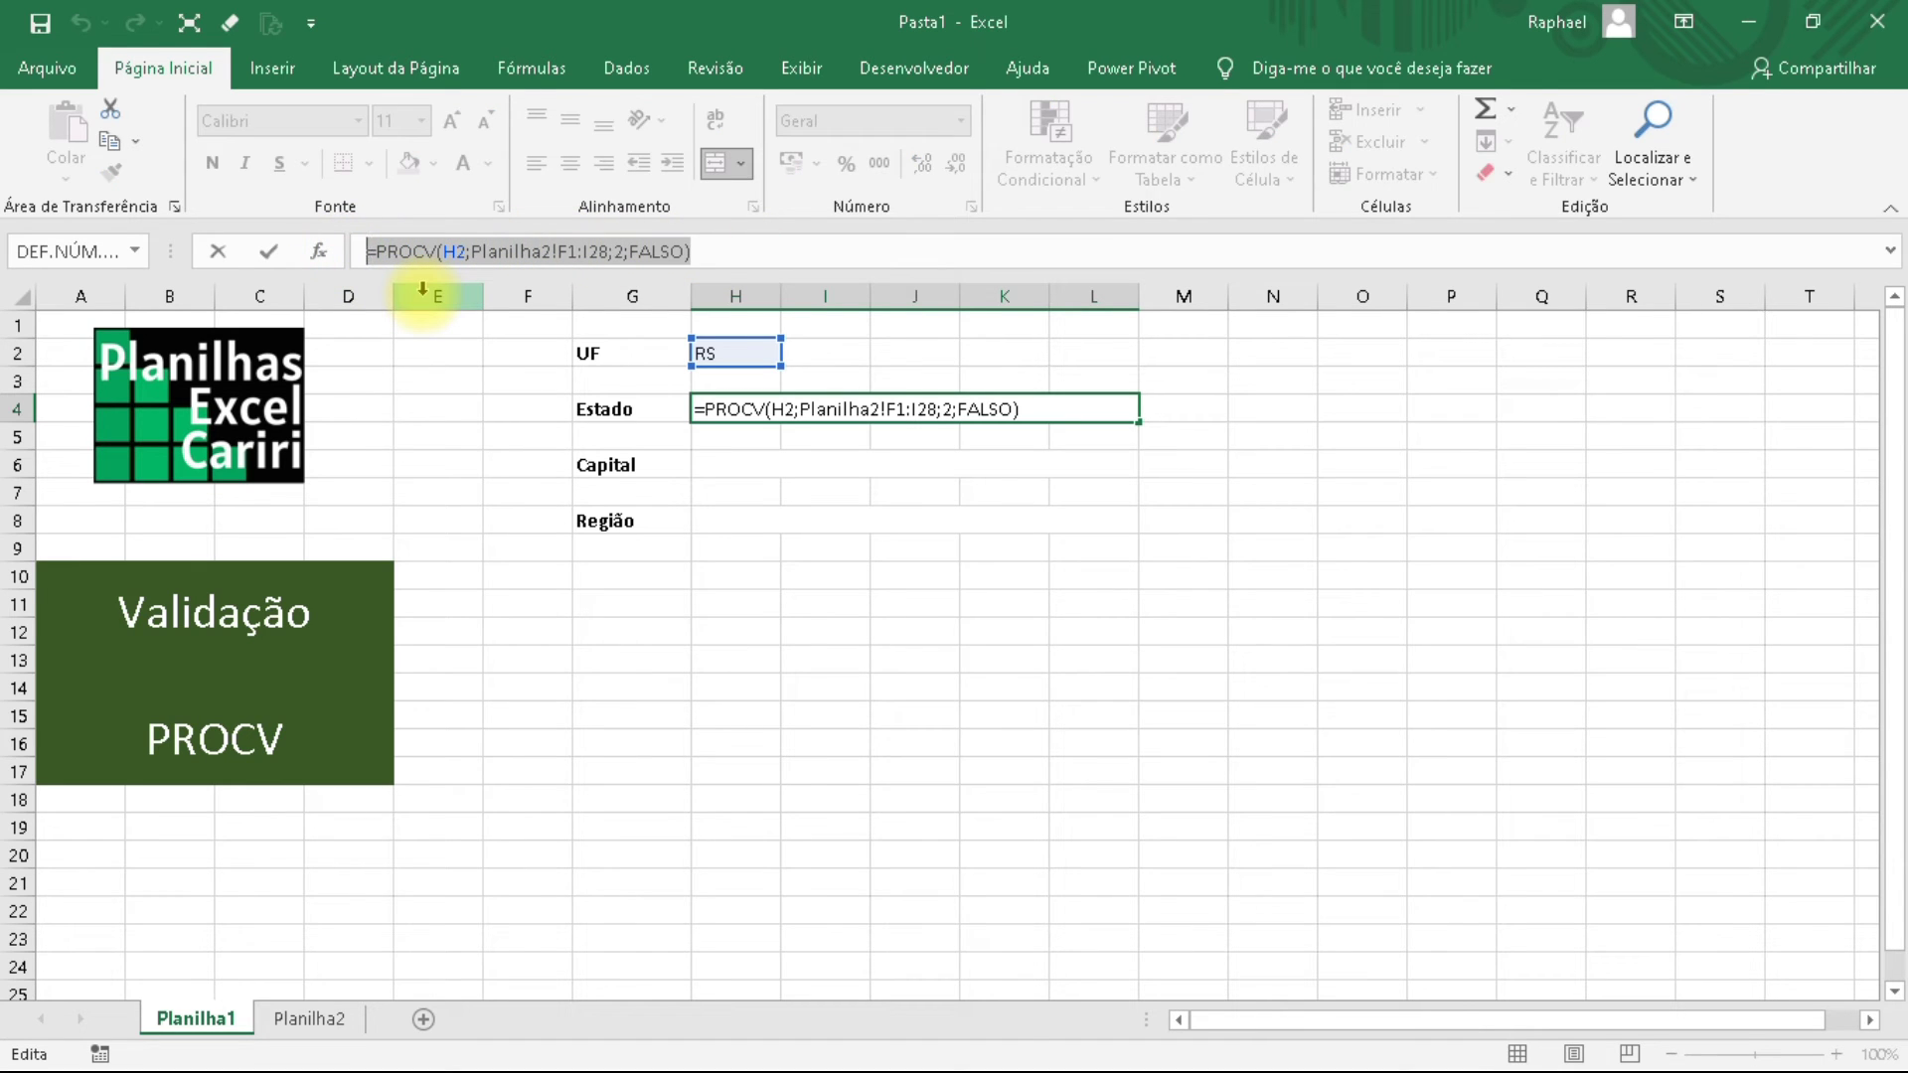
pyautogui.hotkey('ctrl', 'c')
pyautogui.press('Escape')
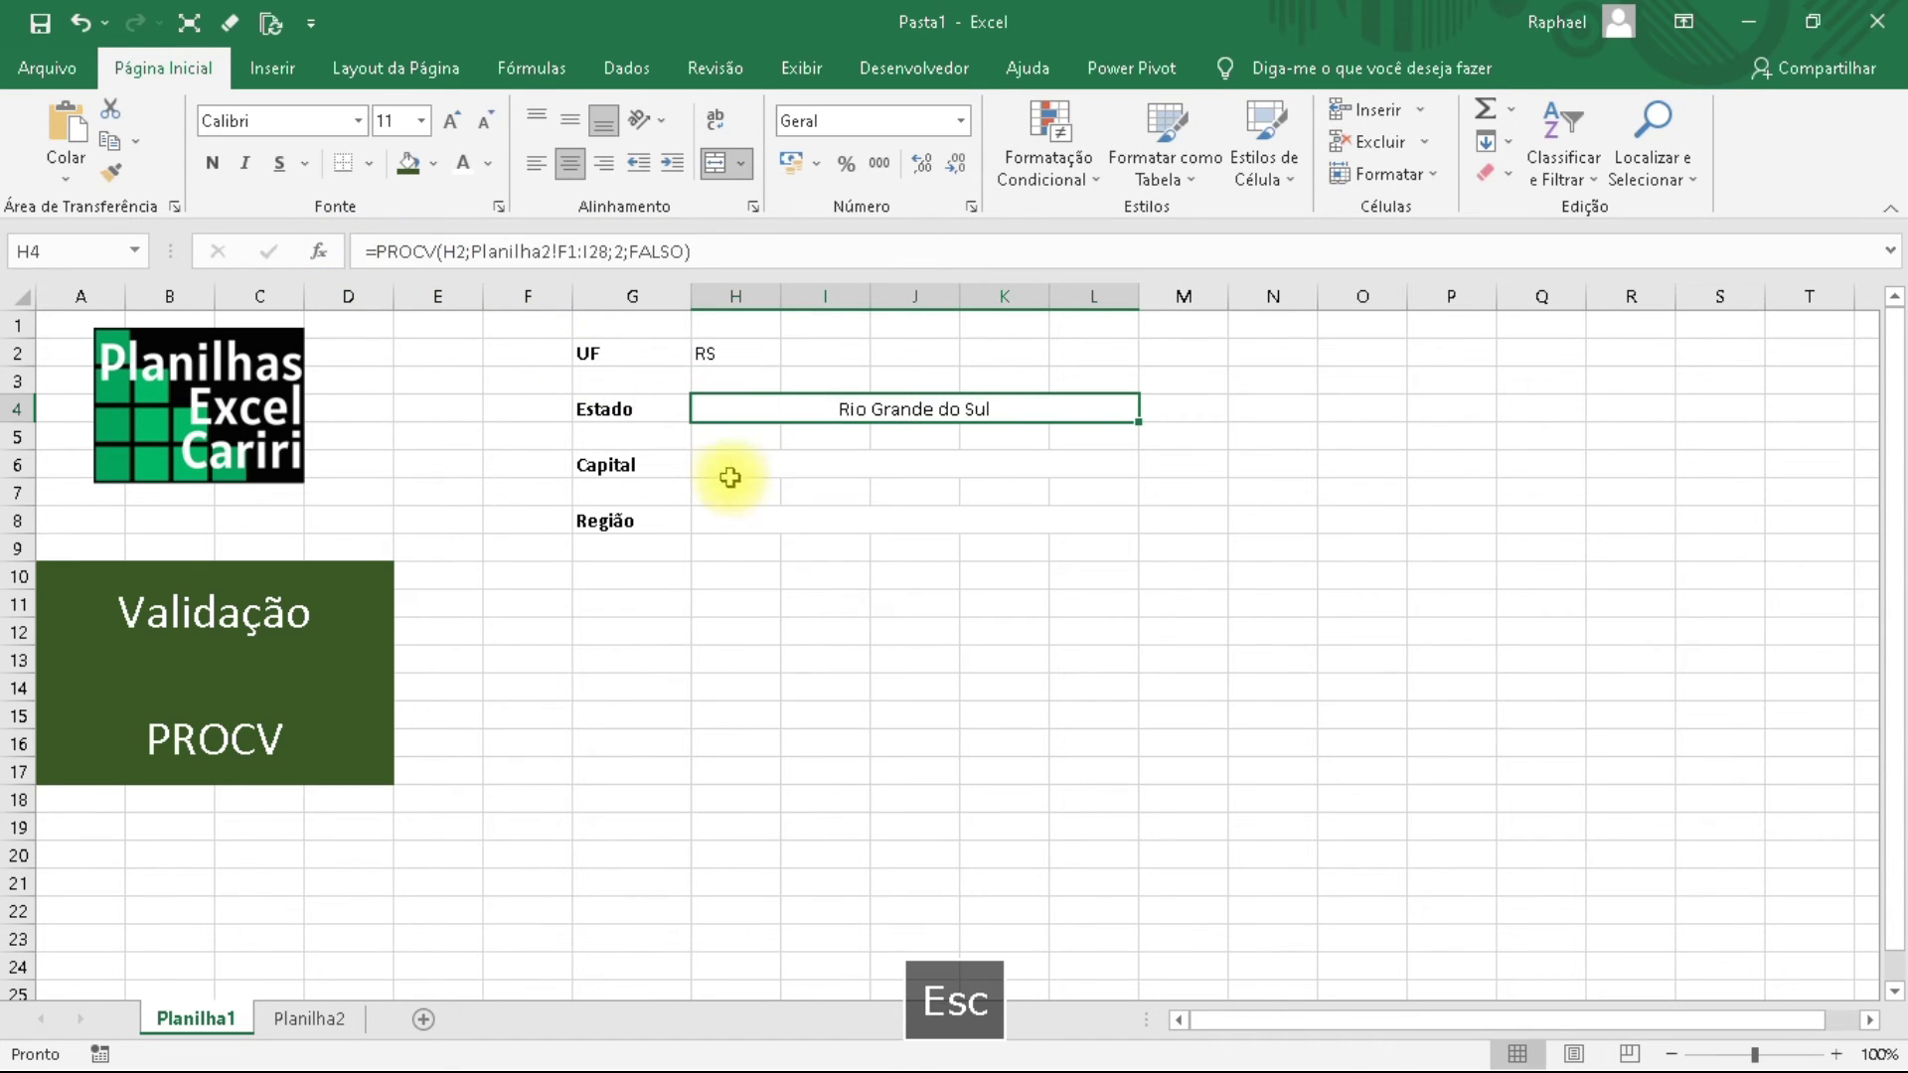
pyautogui.click(731, 477)
pyautogui.click(457, 255)
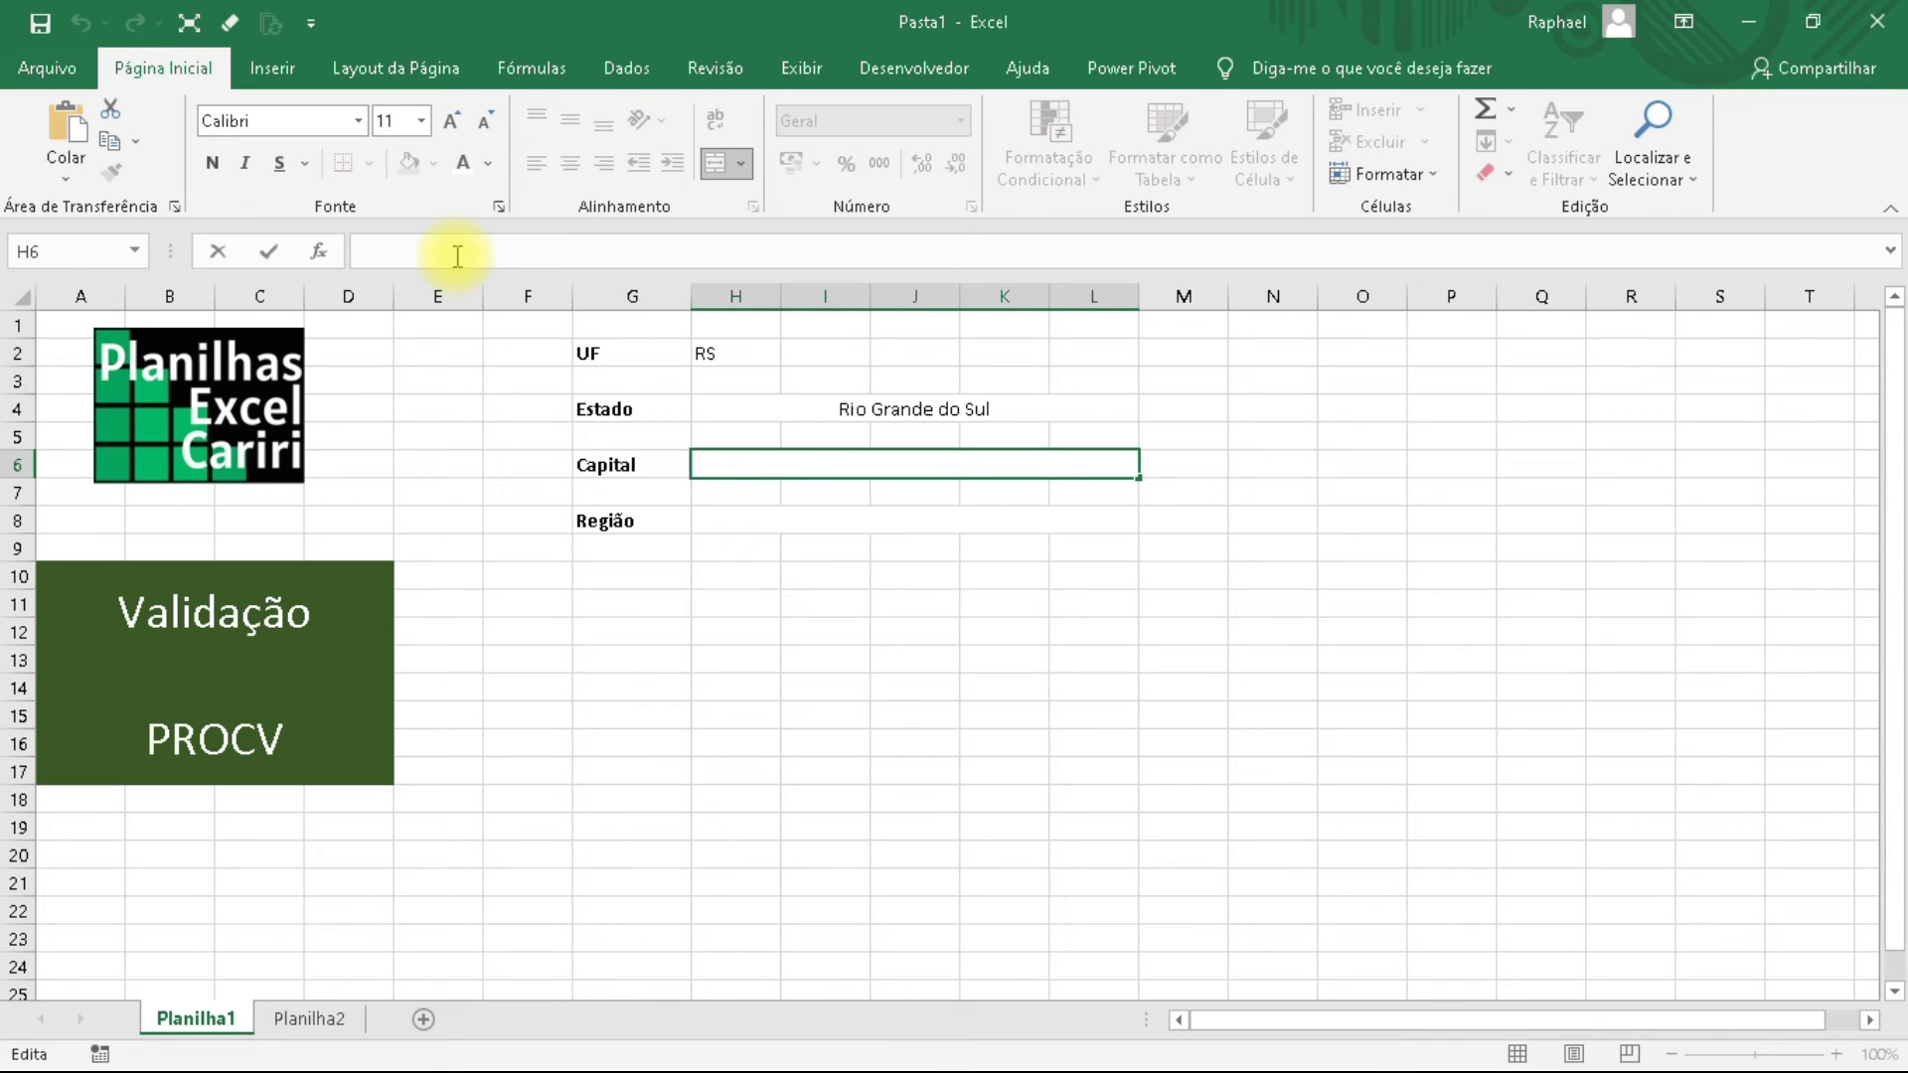
pyautogui.hotkey('ctrl', 'v')
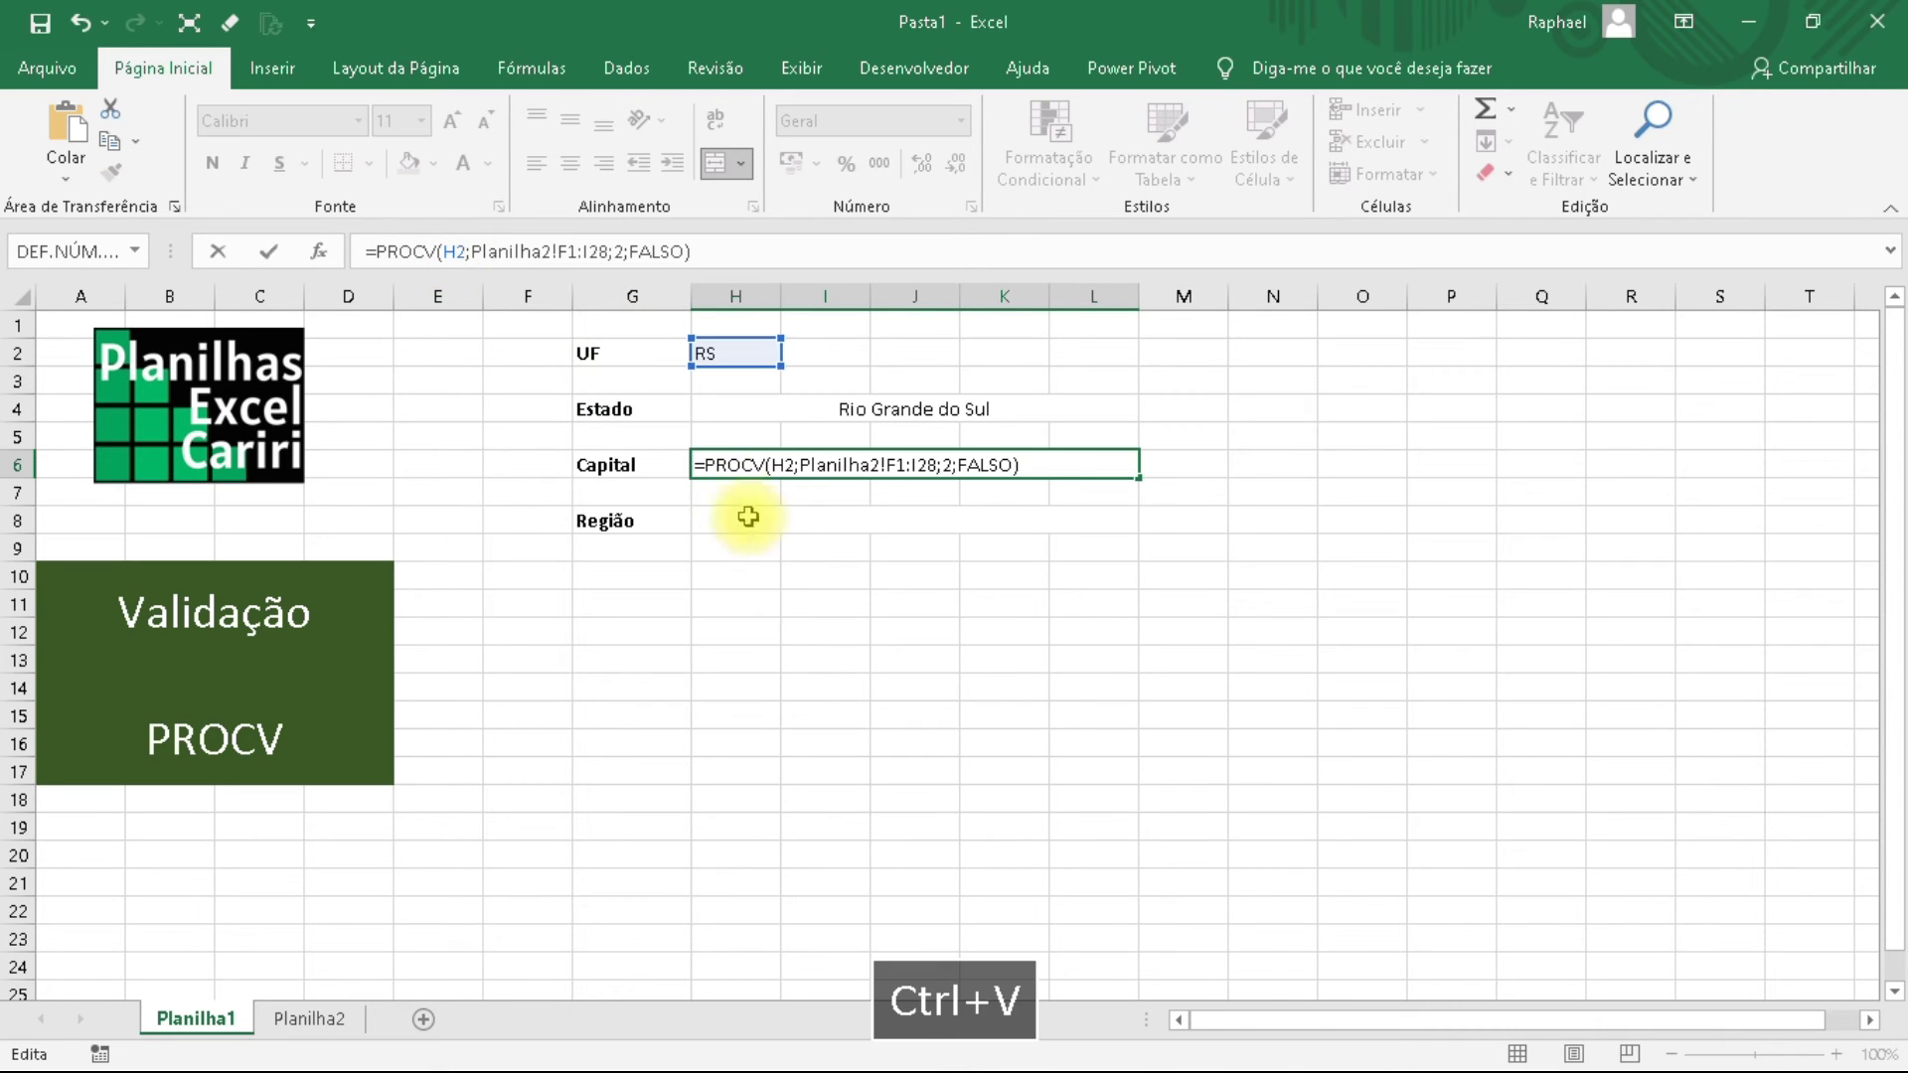
pyautogui.press('Return')
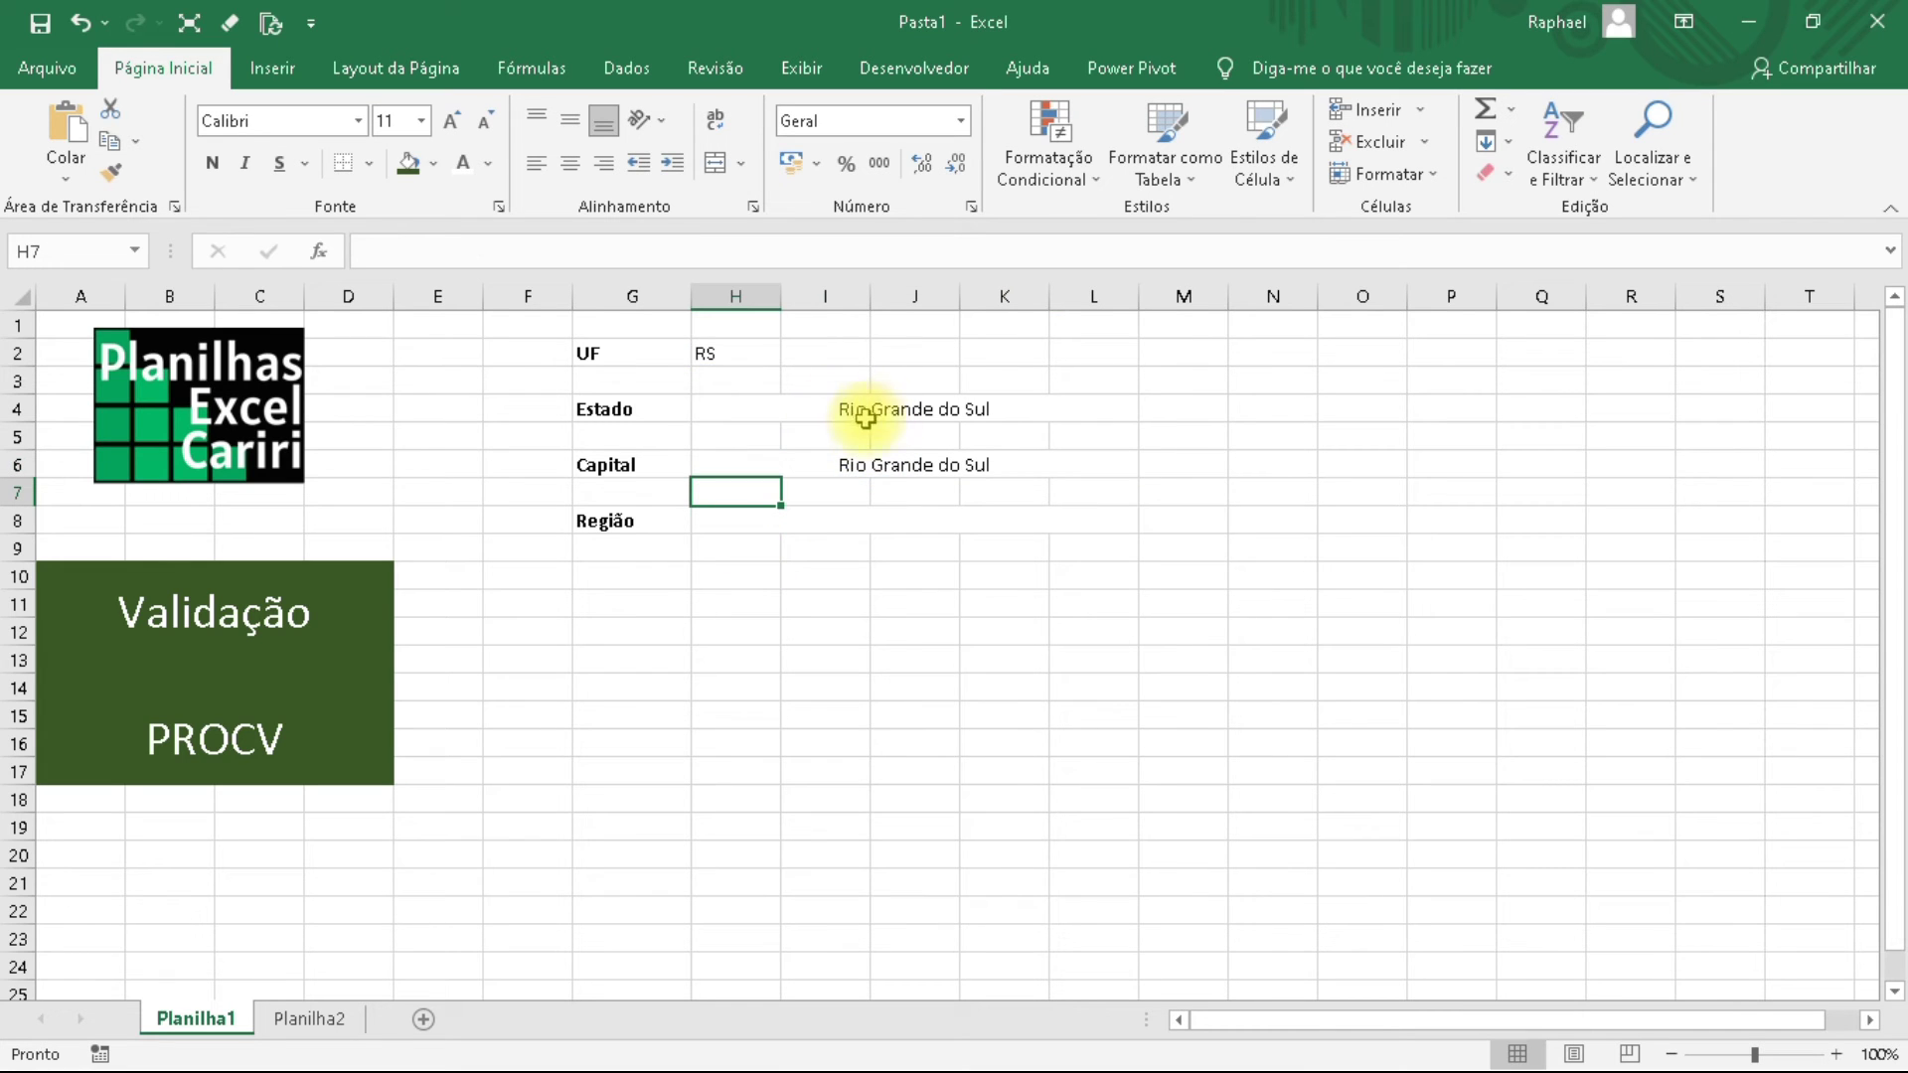
# Check the Capital column's position in the Planilha2 table and set the column index in the Capital PROCV formula to 3.
pyautogui.click(817, 469)
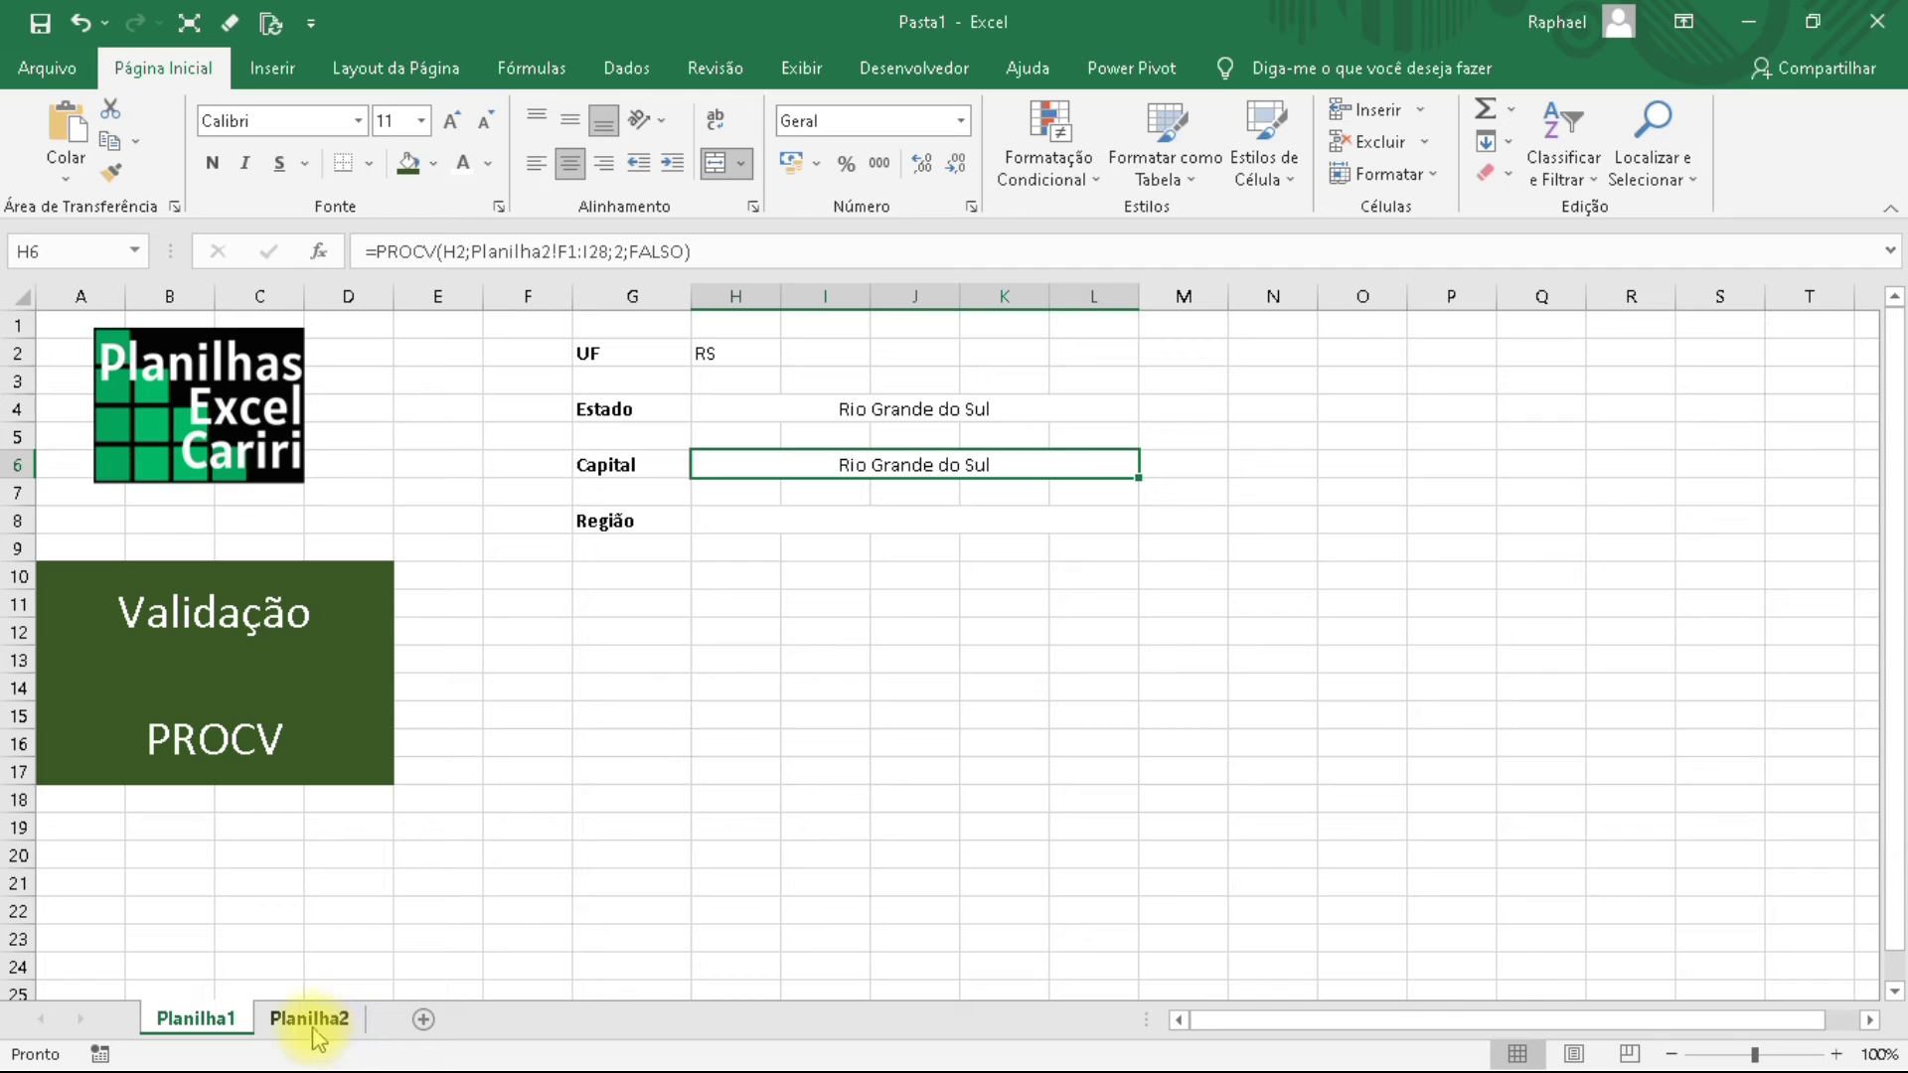
pyautogui.click(611, 471)
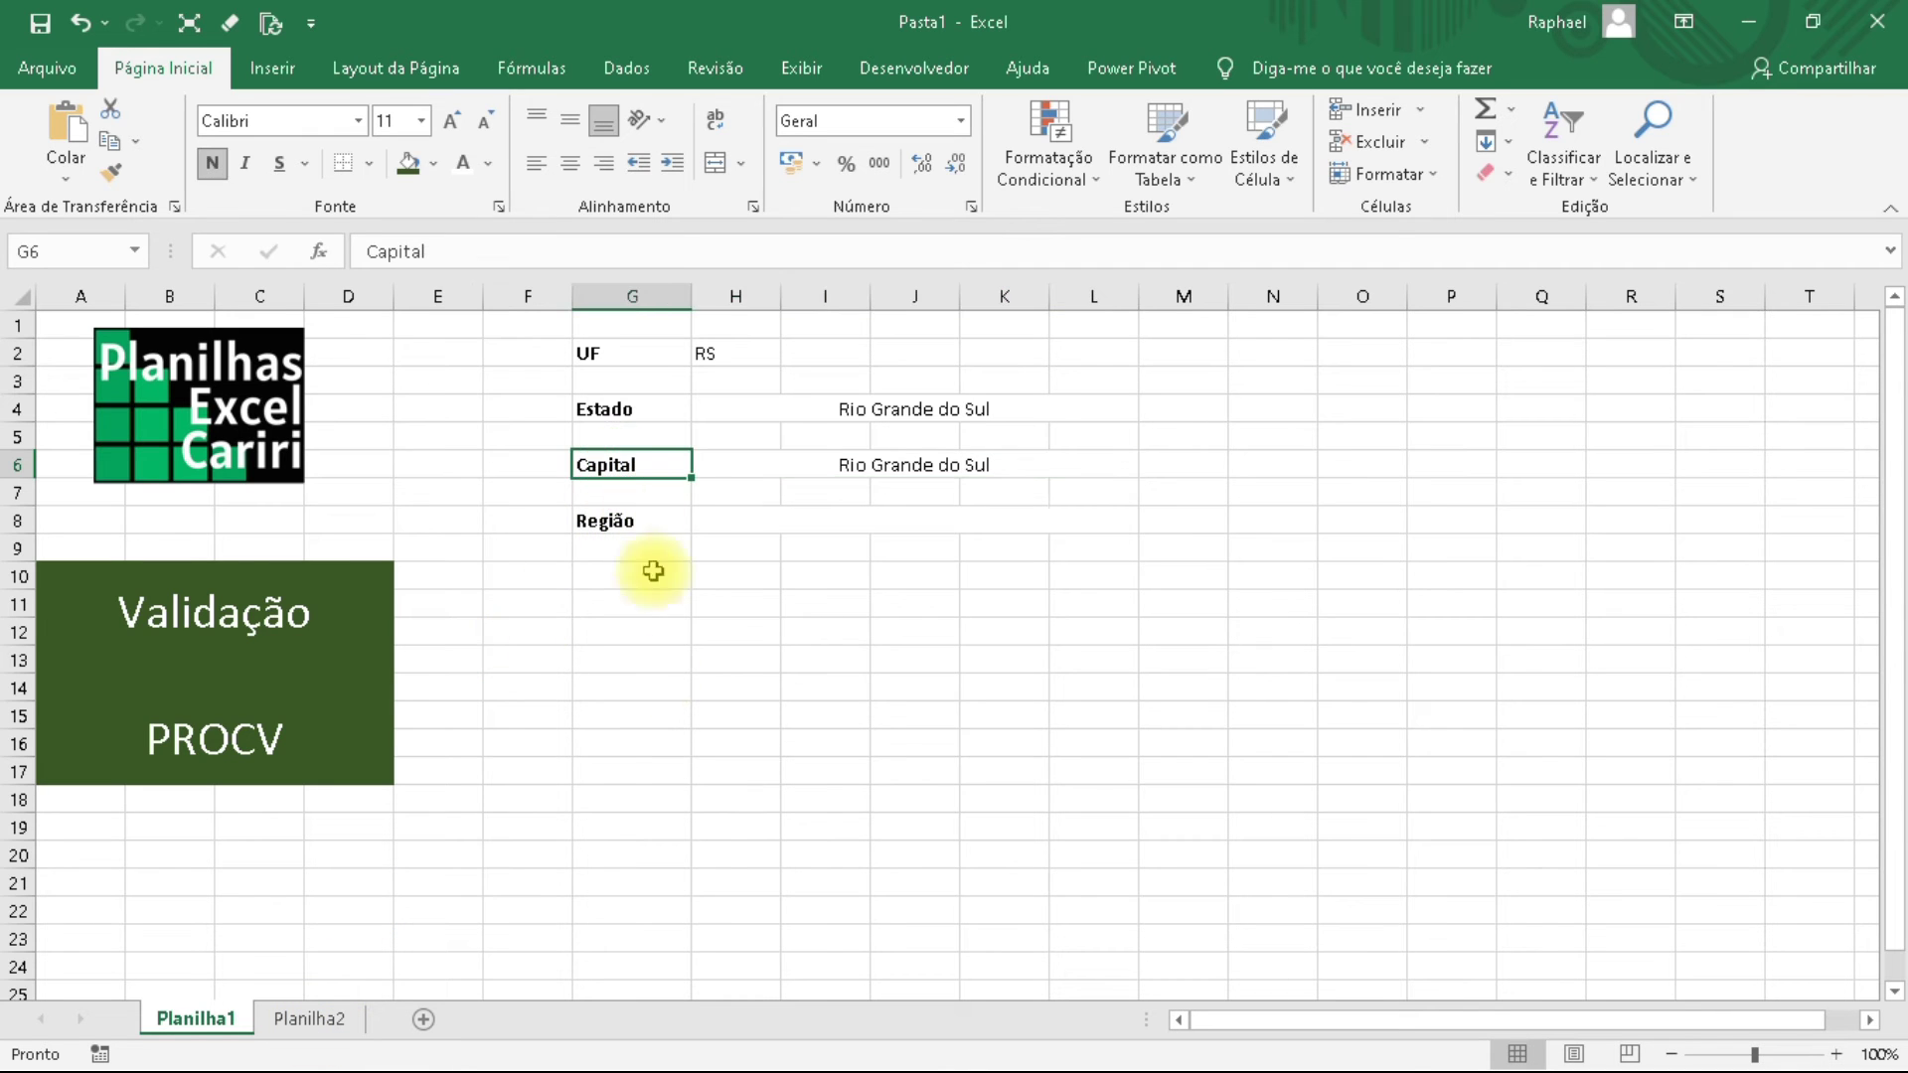
pyautogui.click(309, 1018)
pyautogui.moveTo(519, 326); pyautogui.dragTo(715, 409)
pyautogui.click(204, 1024)
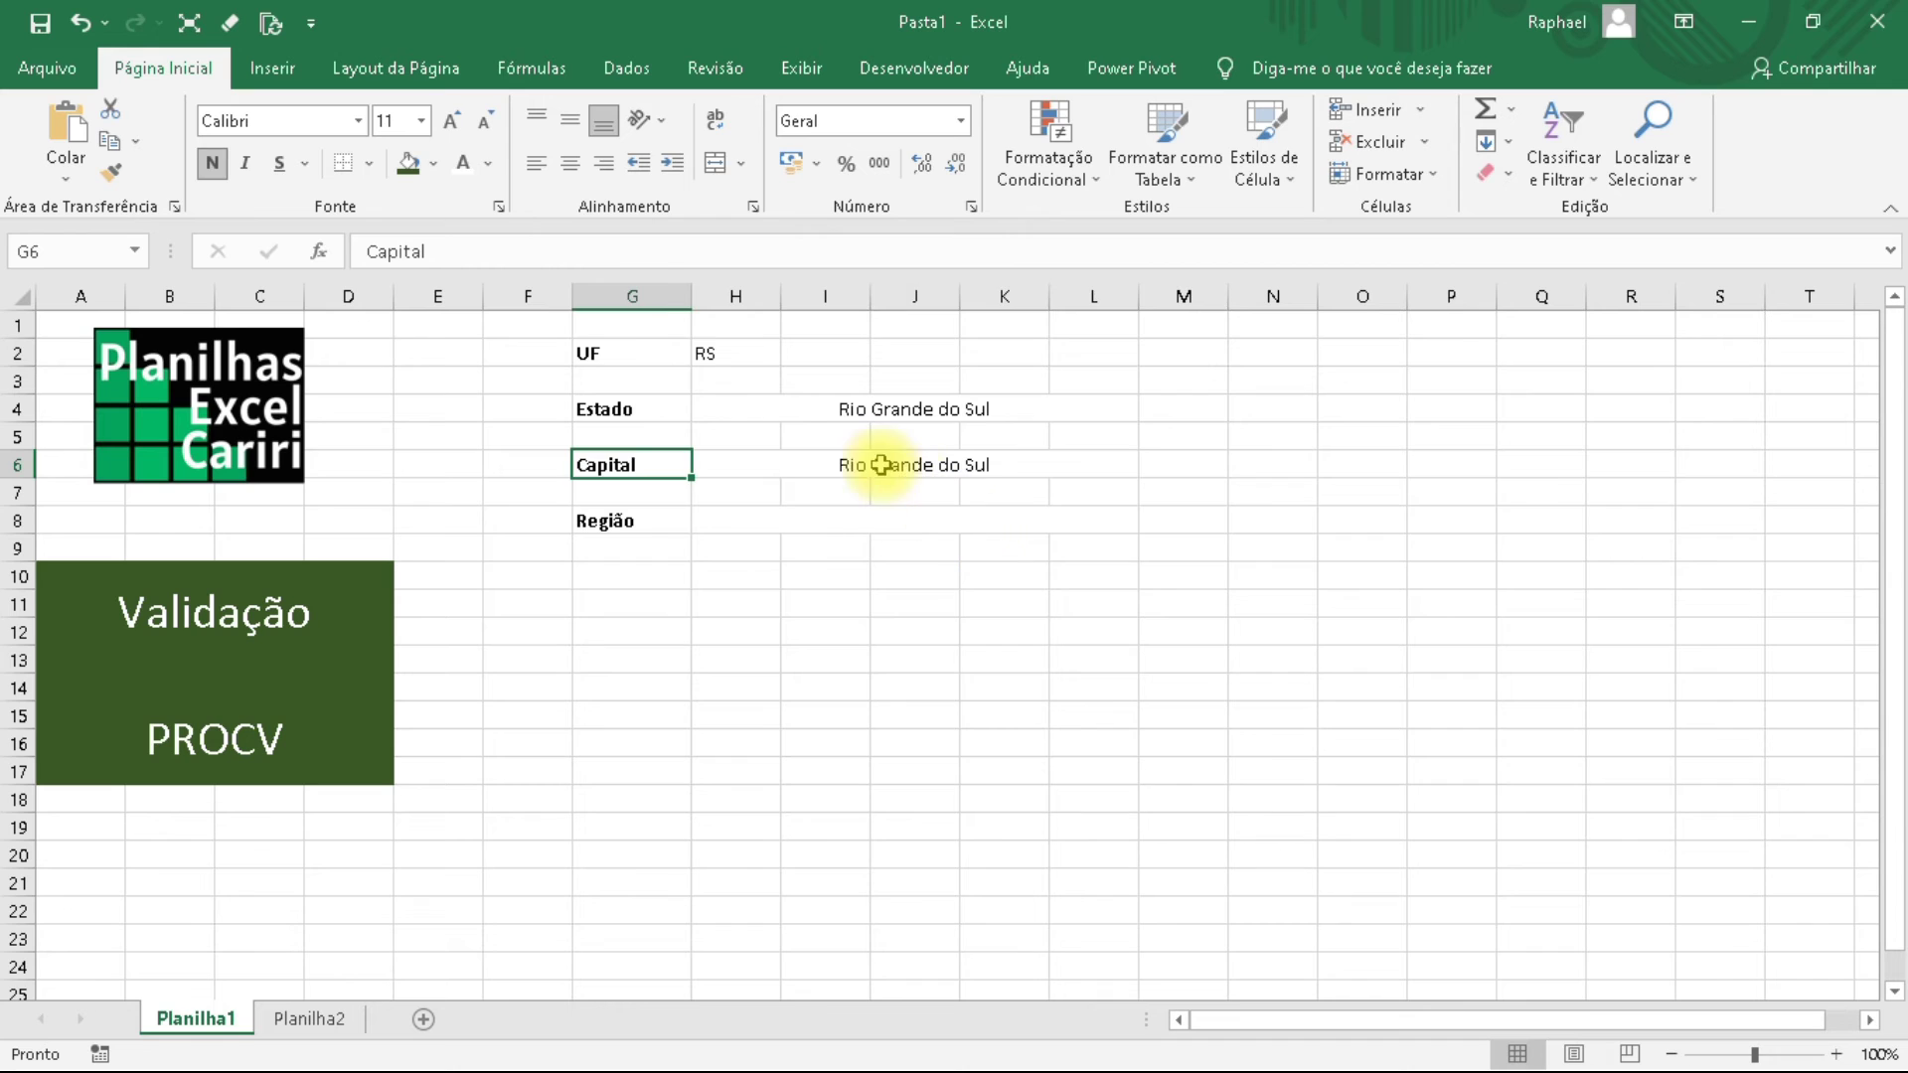
pyautogui.click(845, 467)
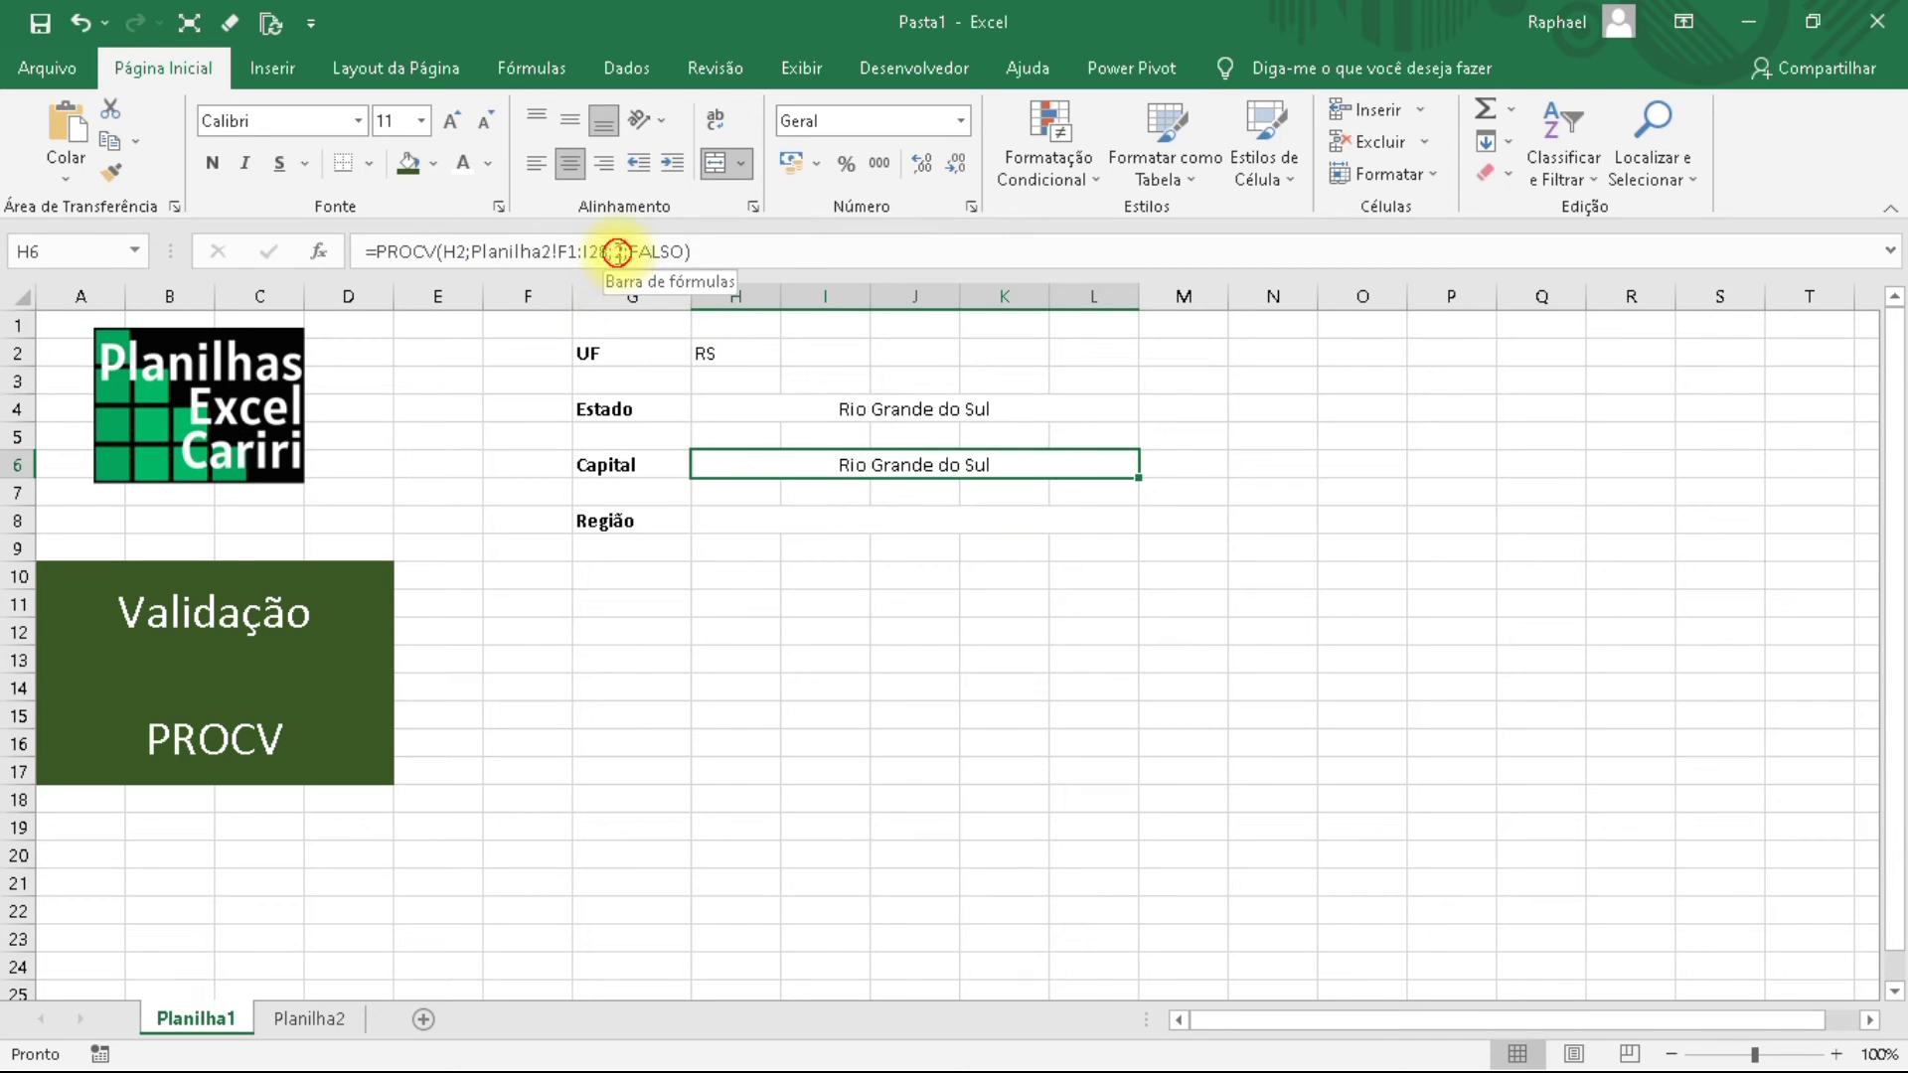
pyautogui.click(621, 256)
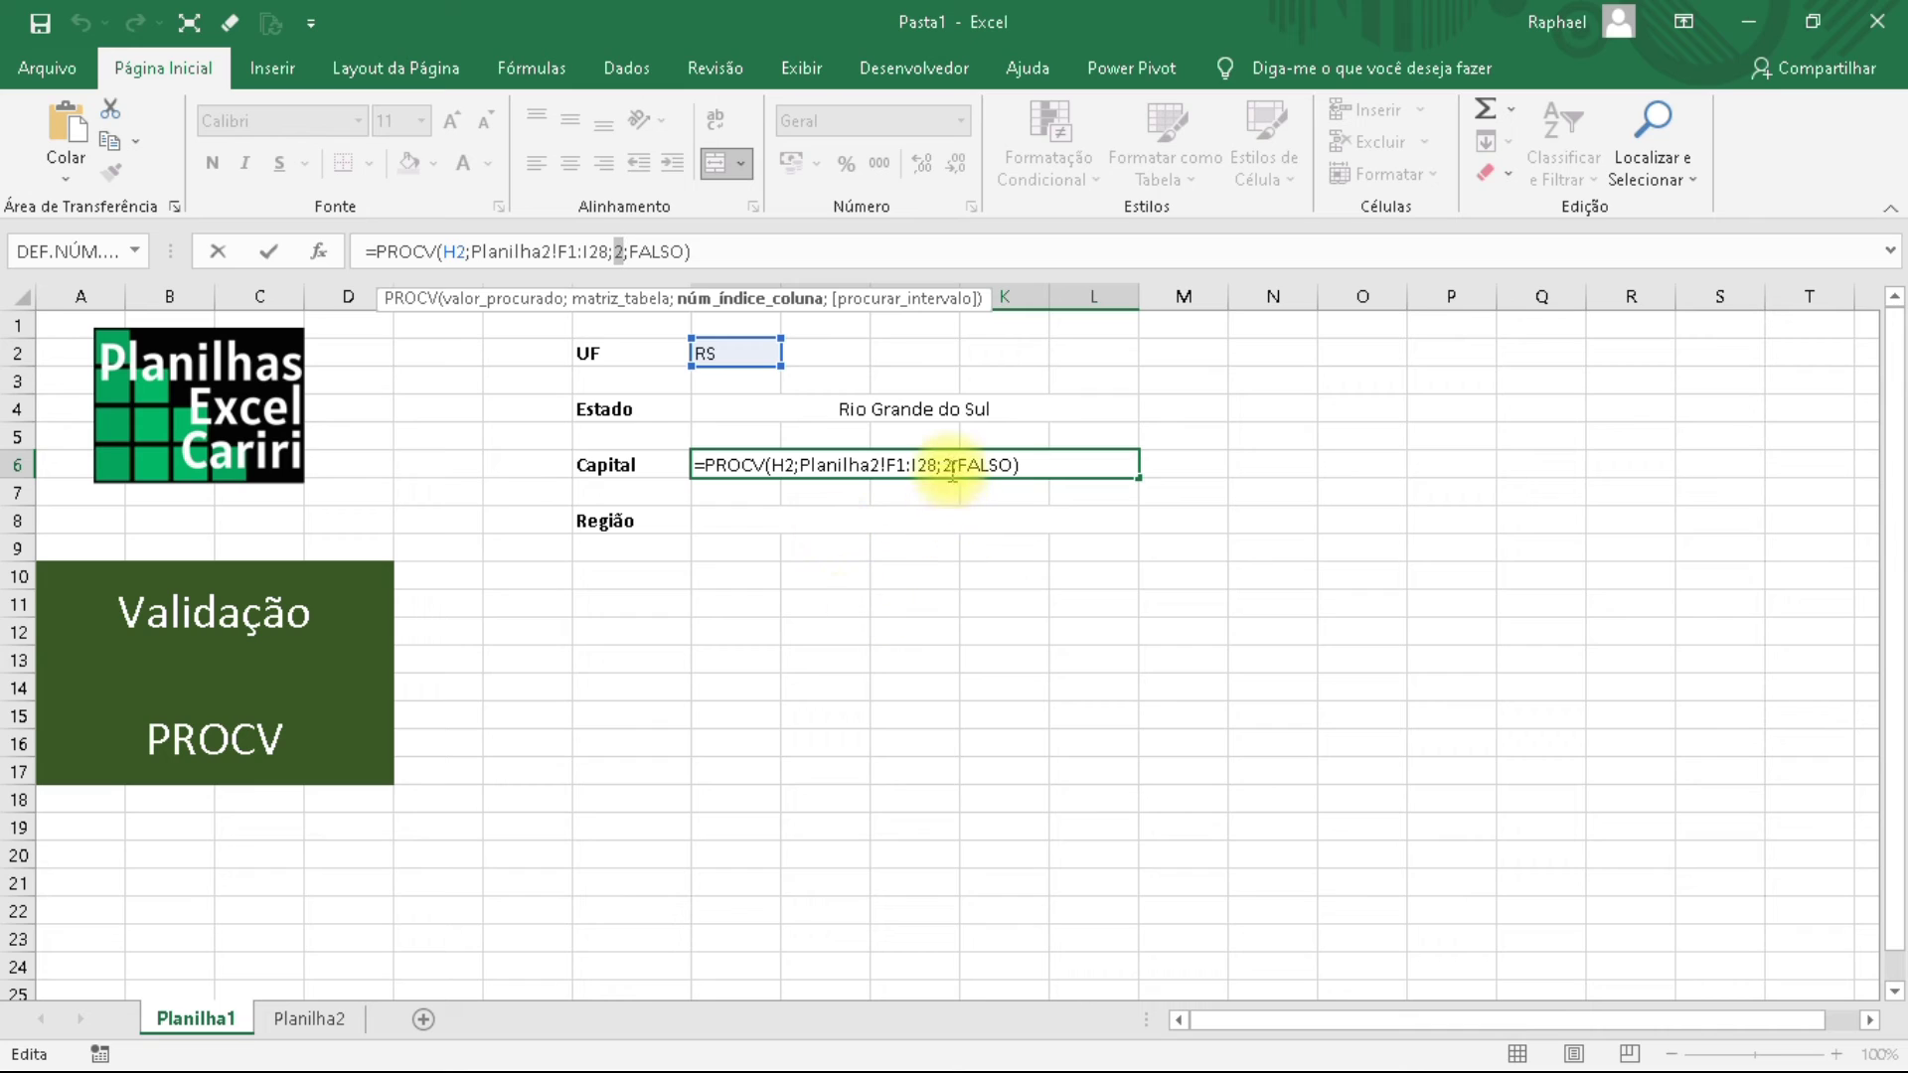
pyautogui.write('3')
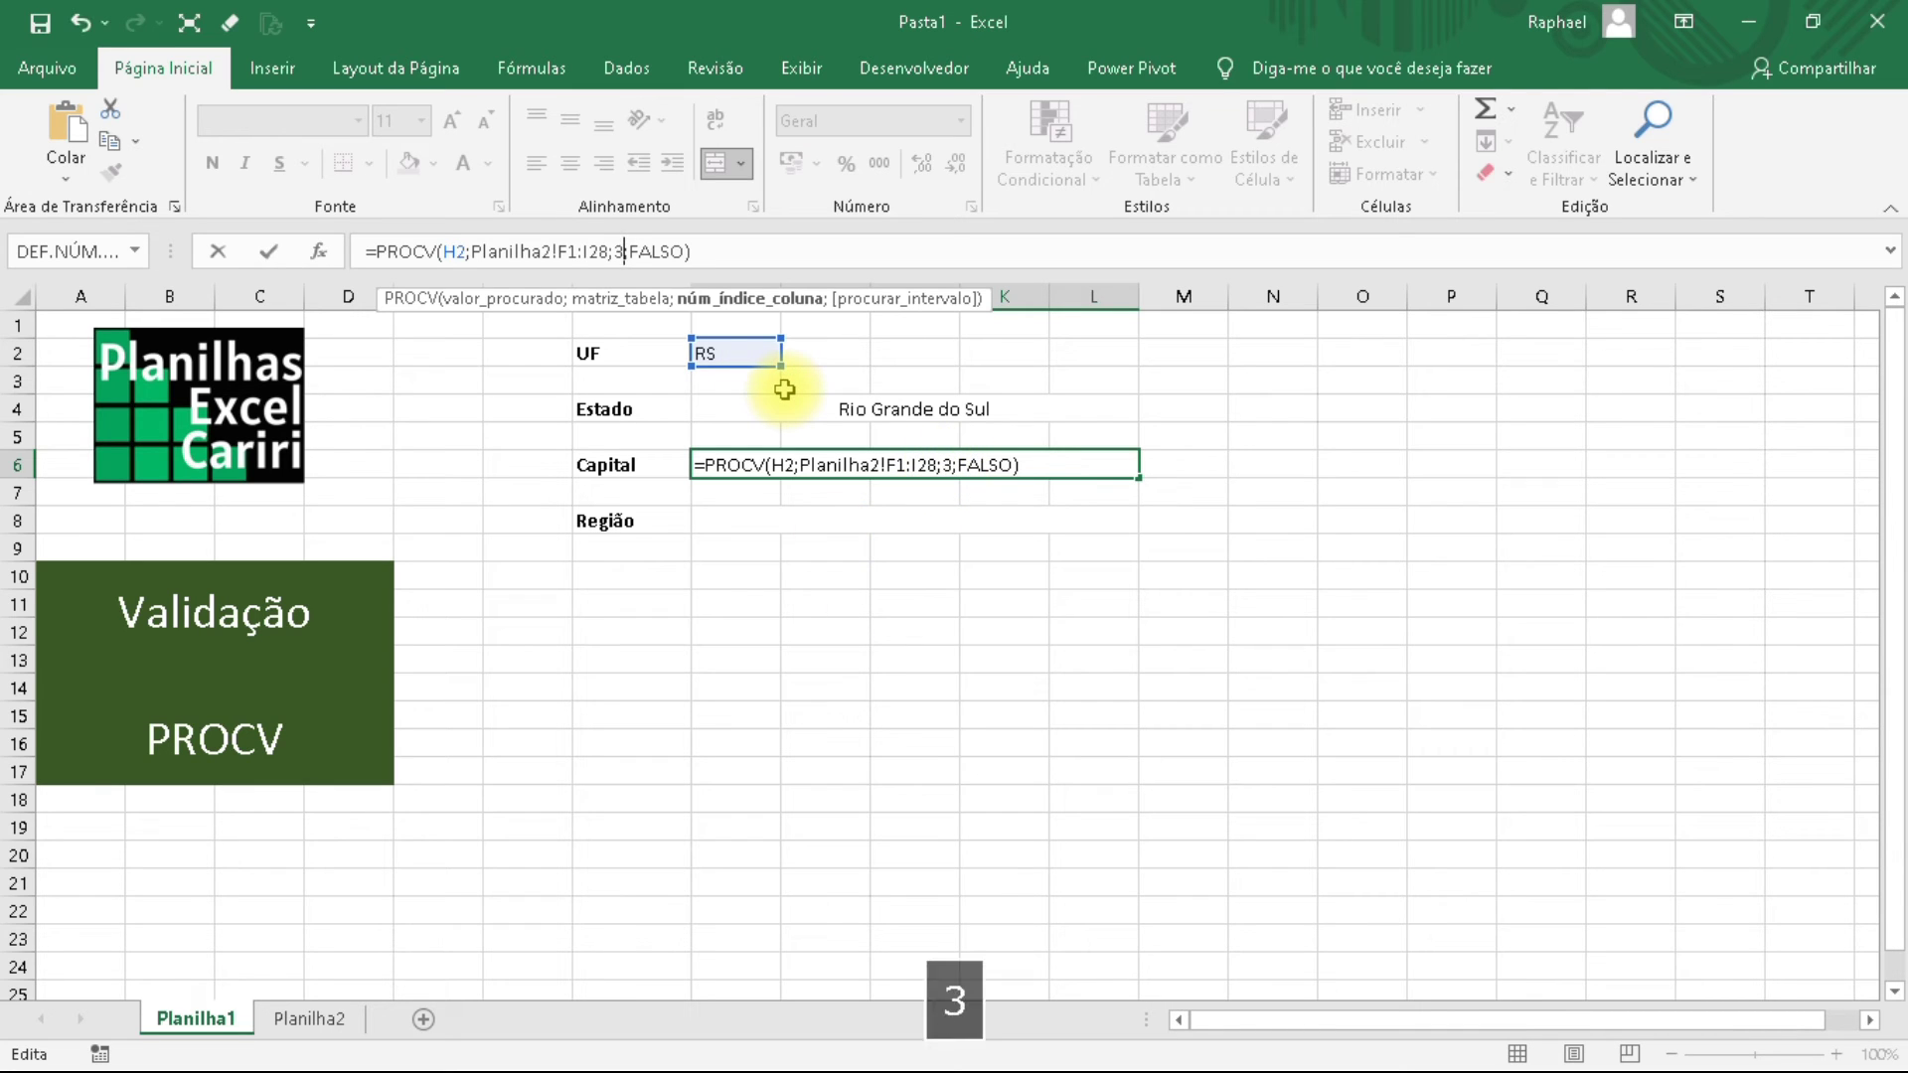
pyautogui.press('Return')
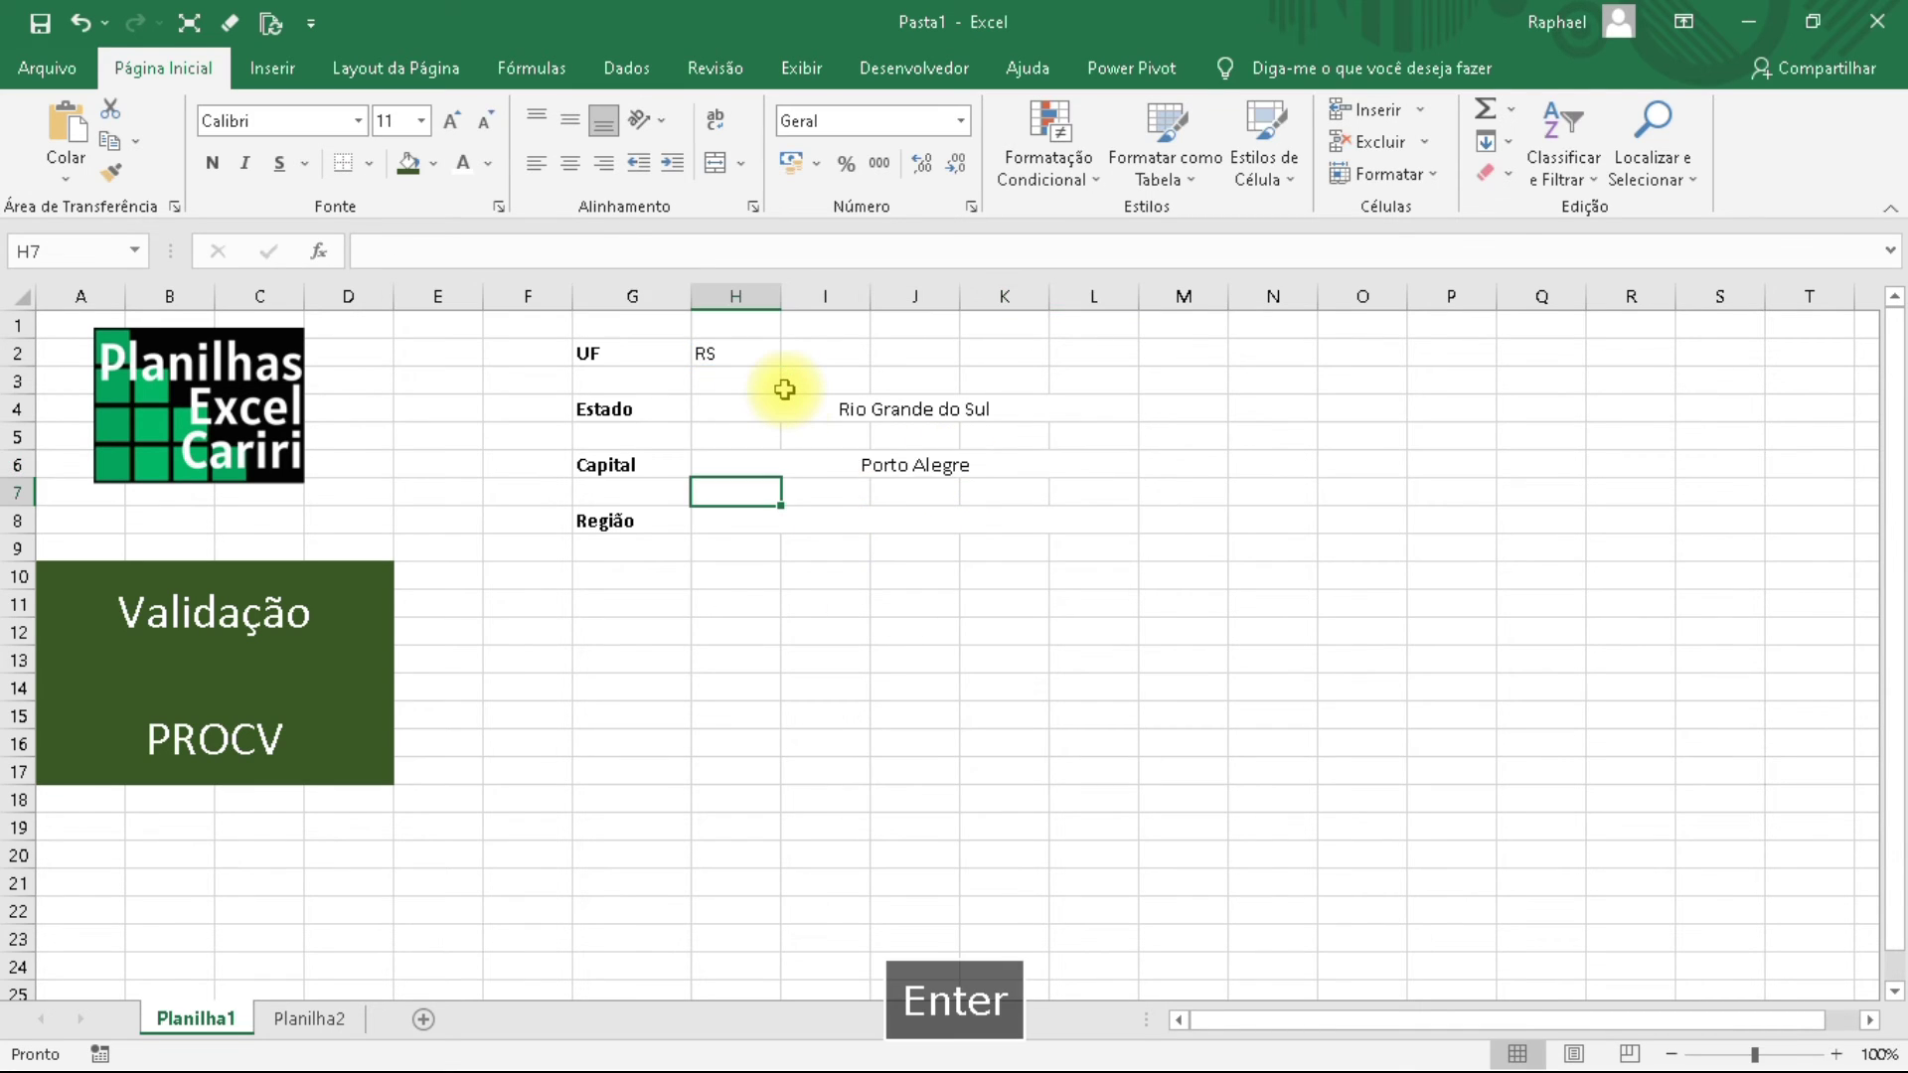
# Copy the Capital PROCV formula from H6 into the Região cell H8.
pyautogui.click(822, 455)
pyautogui.click(646, 465)
pyautogui.click(766, 467)
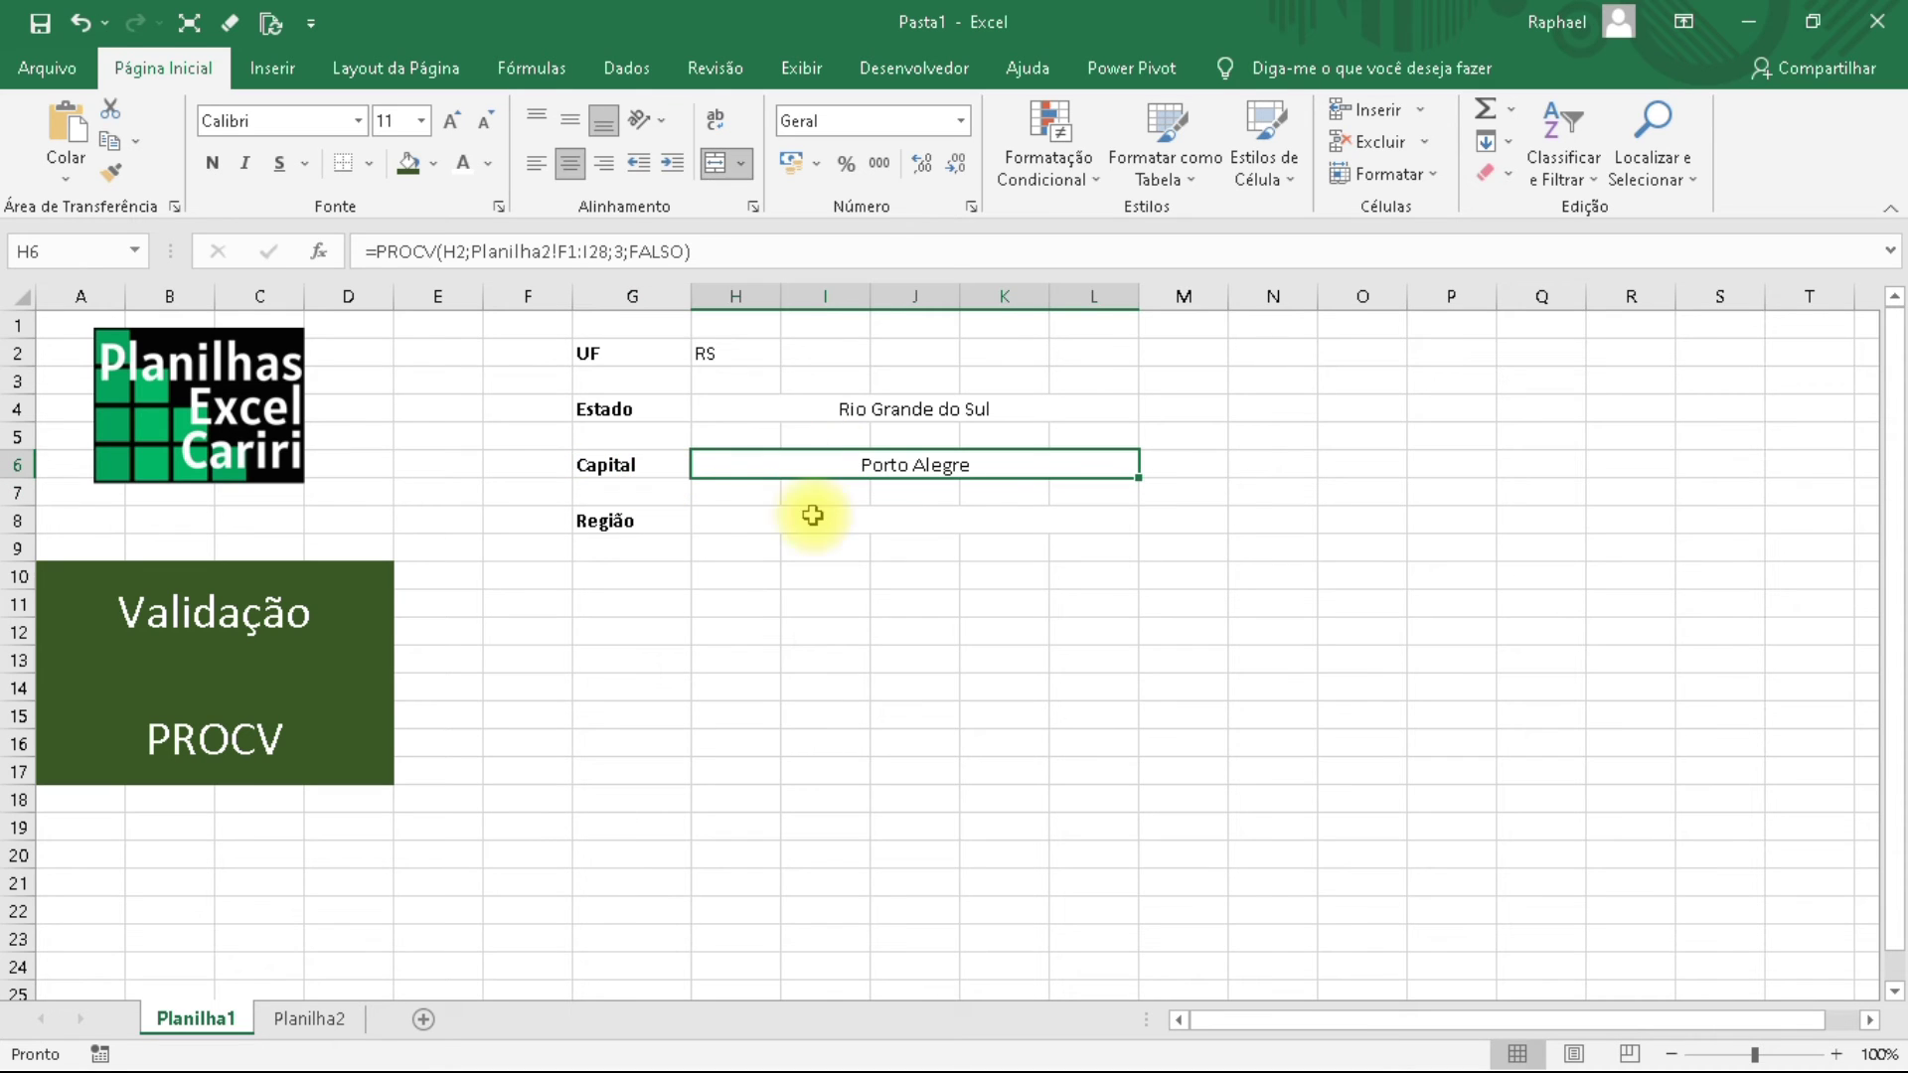
pyautogui.moveTo(740, 252); pyautogui.dragTo(311, 217)
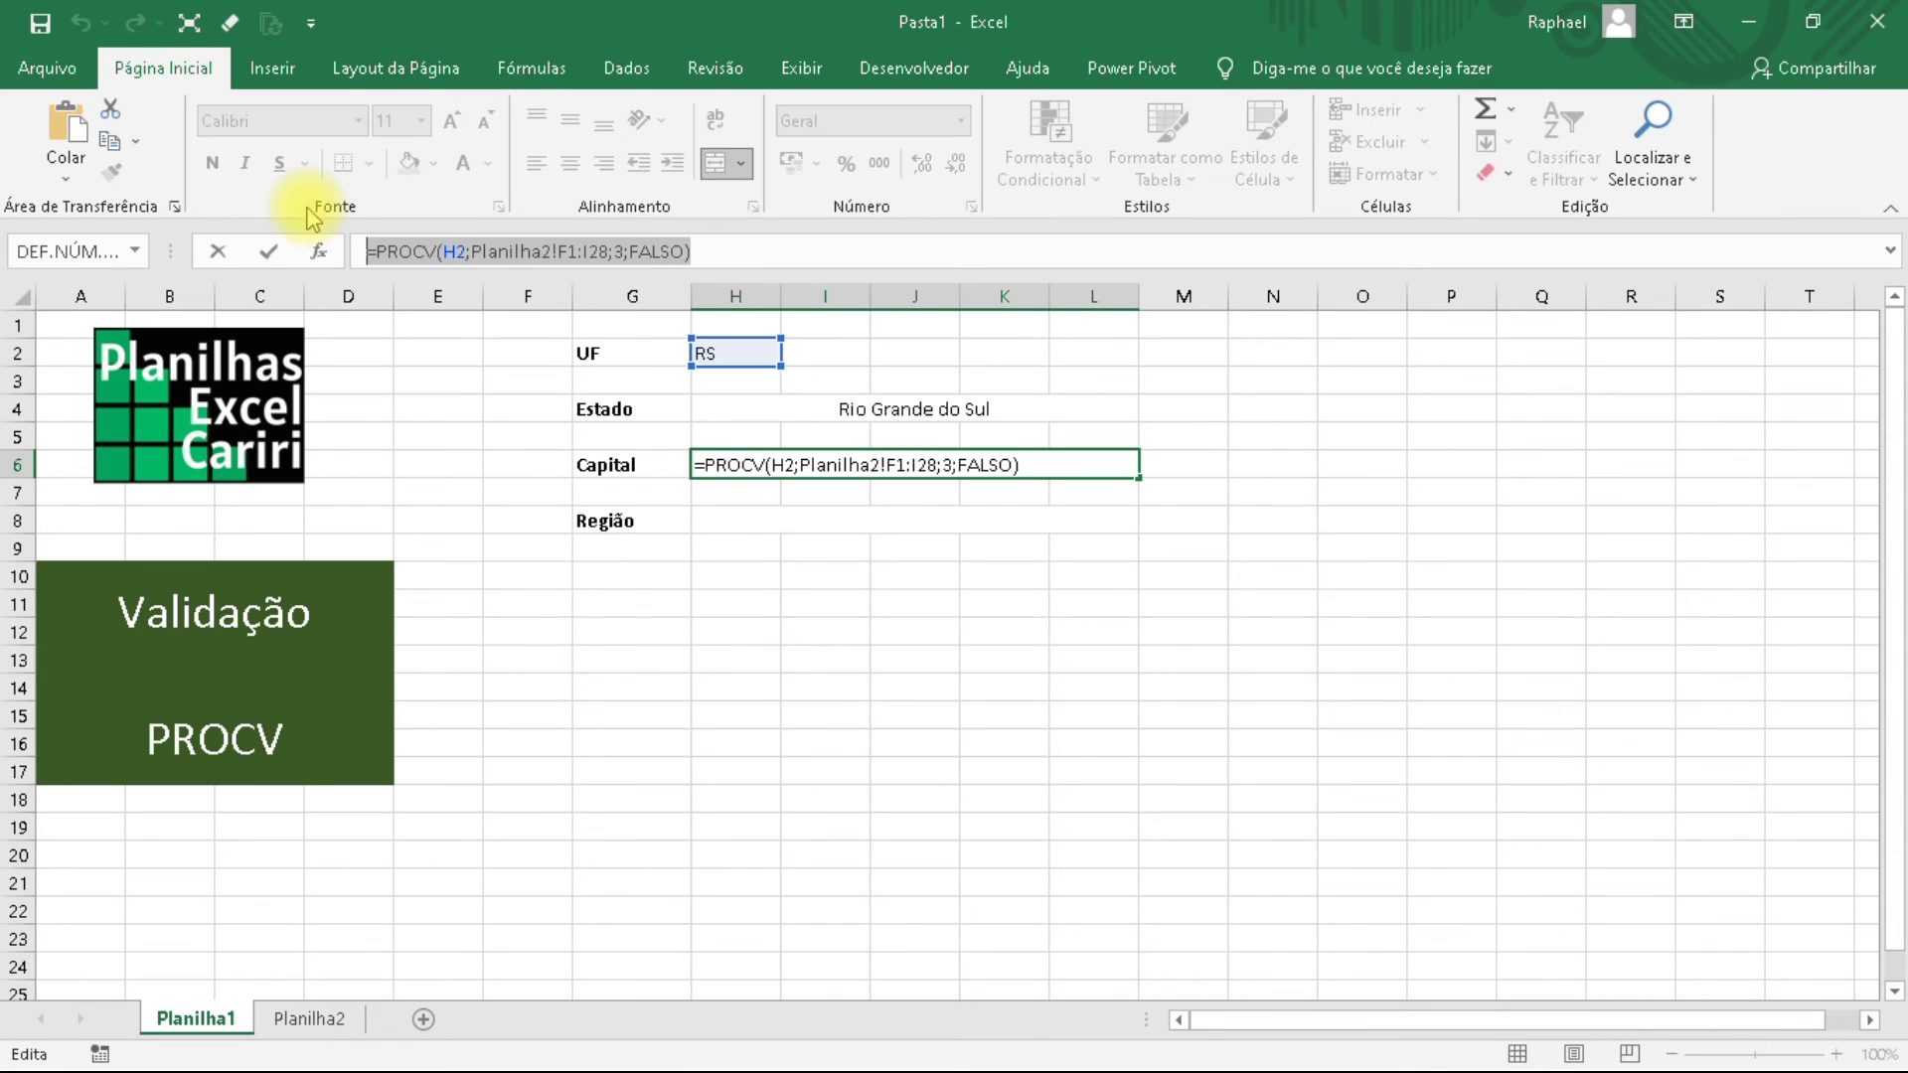
pyautogui.hotkey('ctrl', 'c')
pyautogui.press('Escape')
pyautogui.click(747, 521)
pyautogui.click(541, 249)
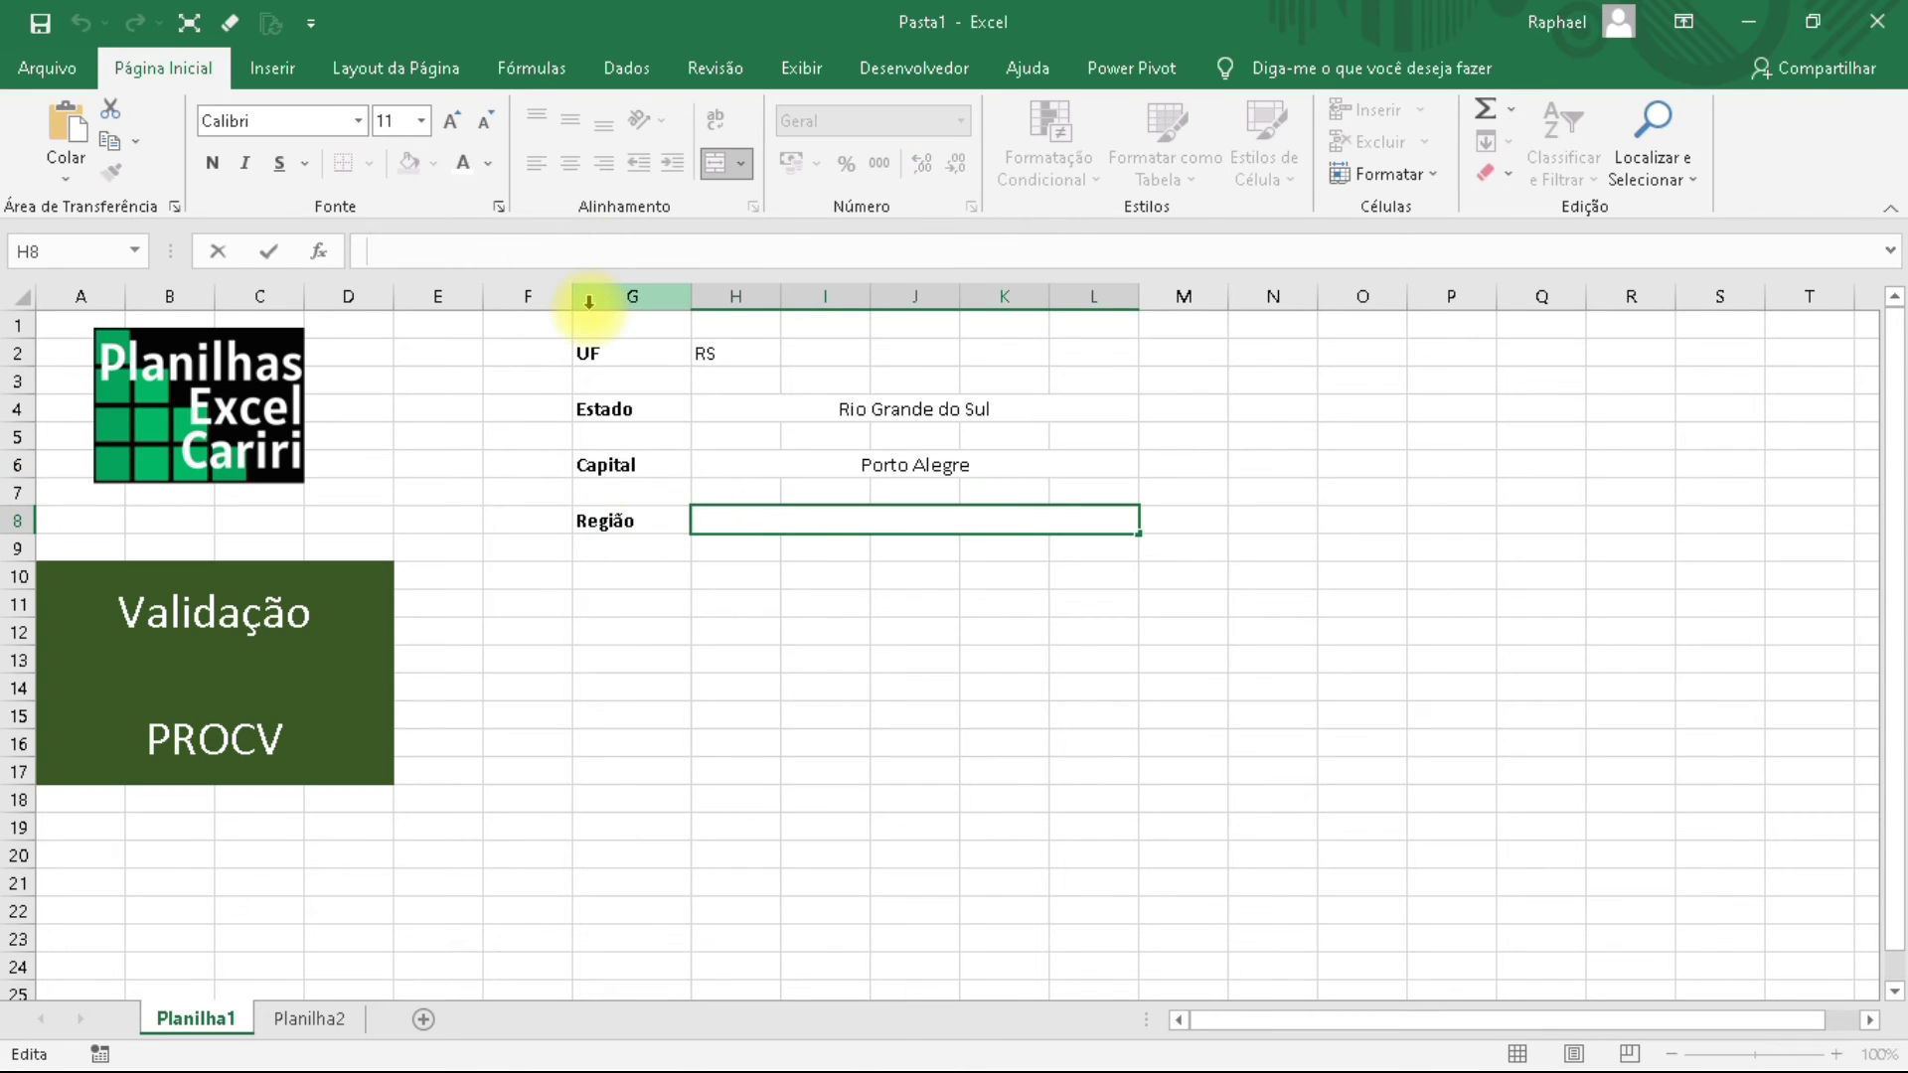
pyautogui.hotkey('ctrl', 'v')
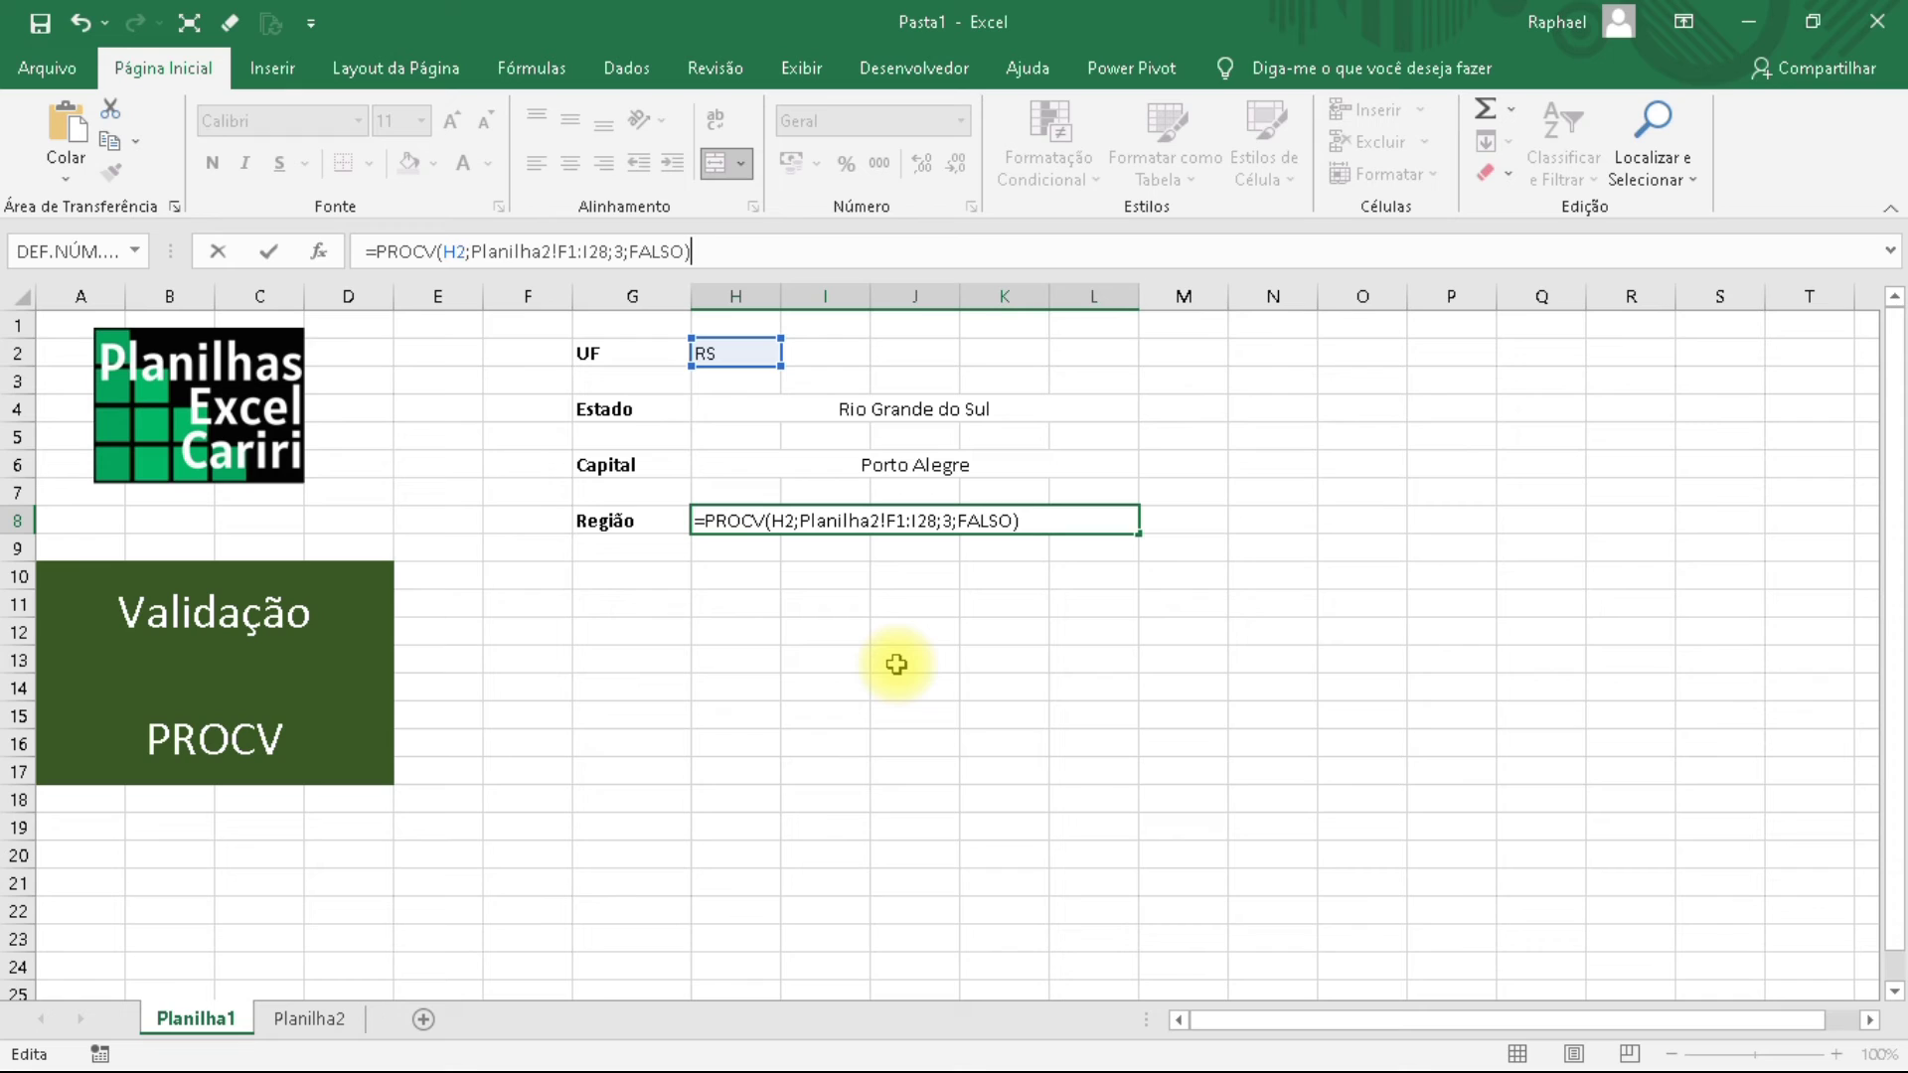
pyautogui.press('Return')
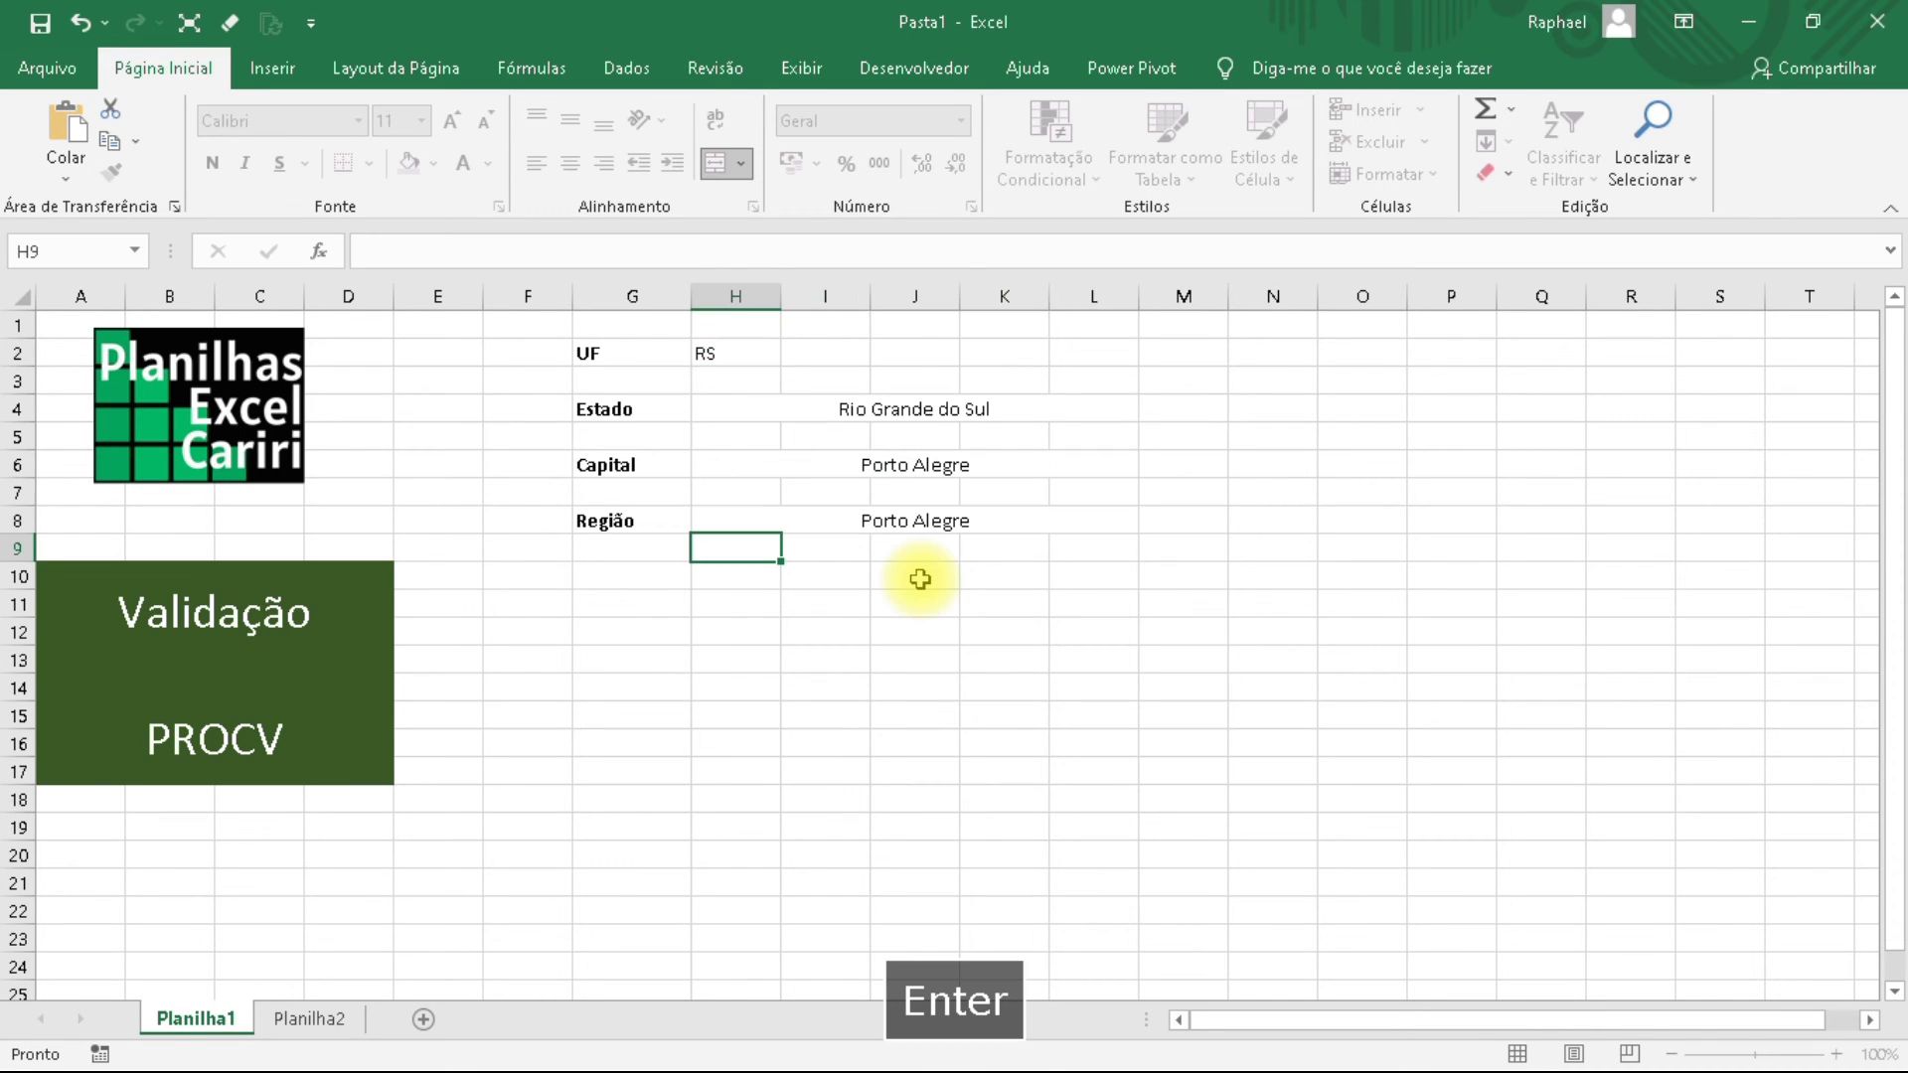
# Count the source table columns on Planilha2 up to Região and set the column index in the H8 PROCV formula to 4.
pyautogui.click(899, 521)
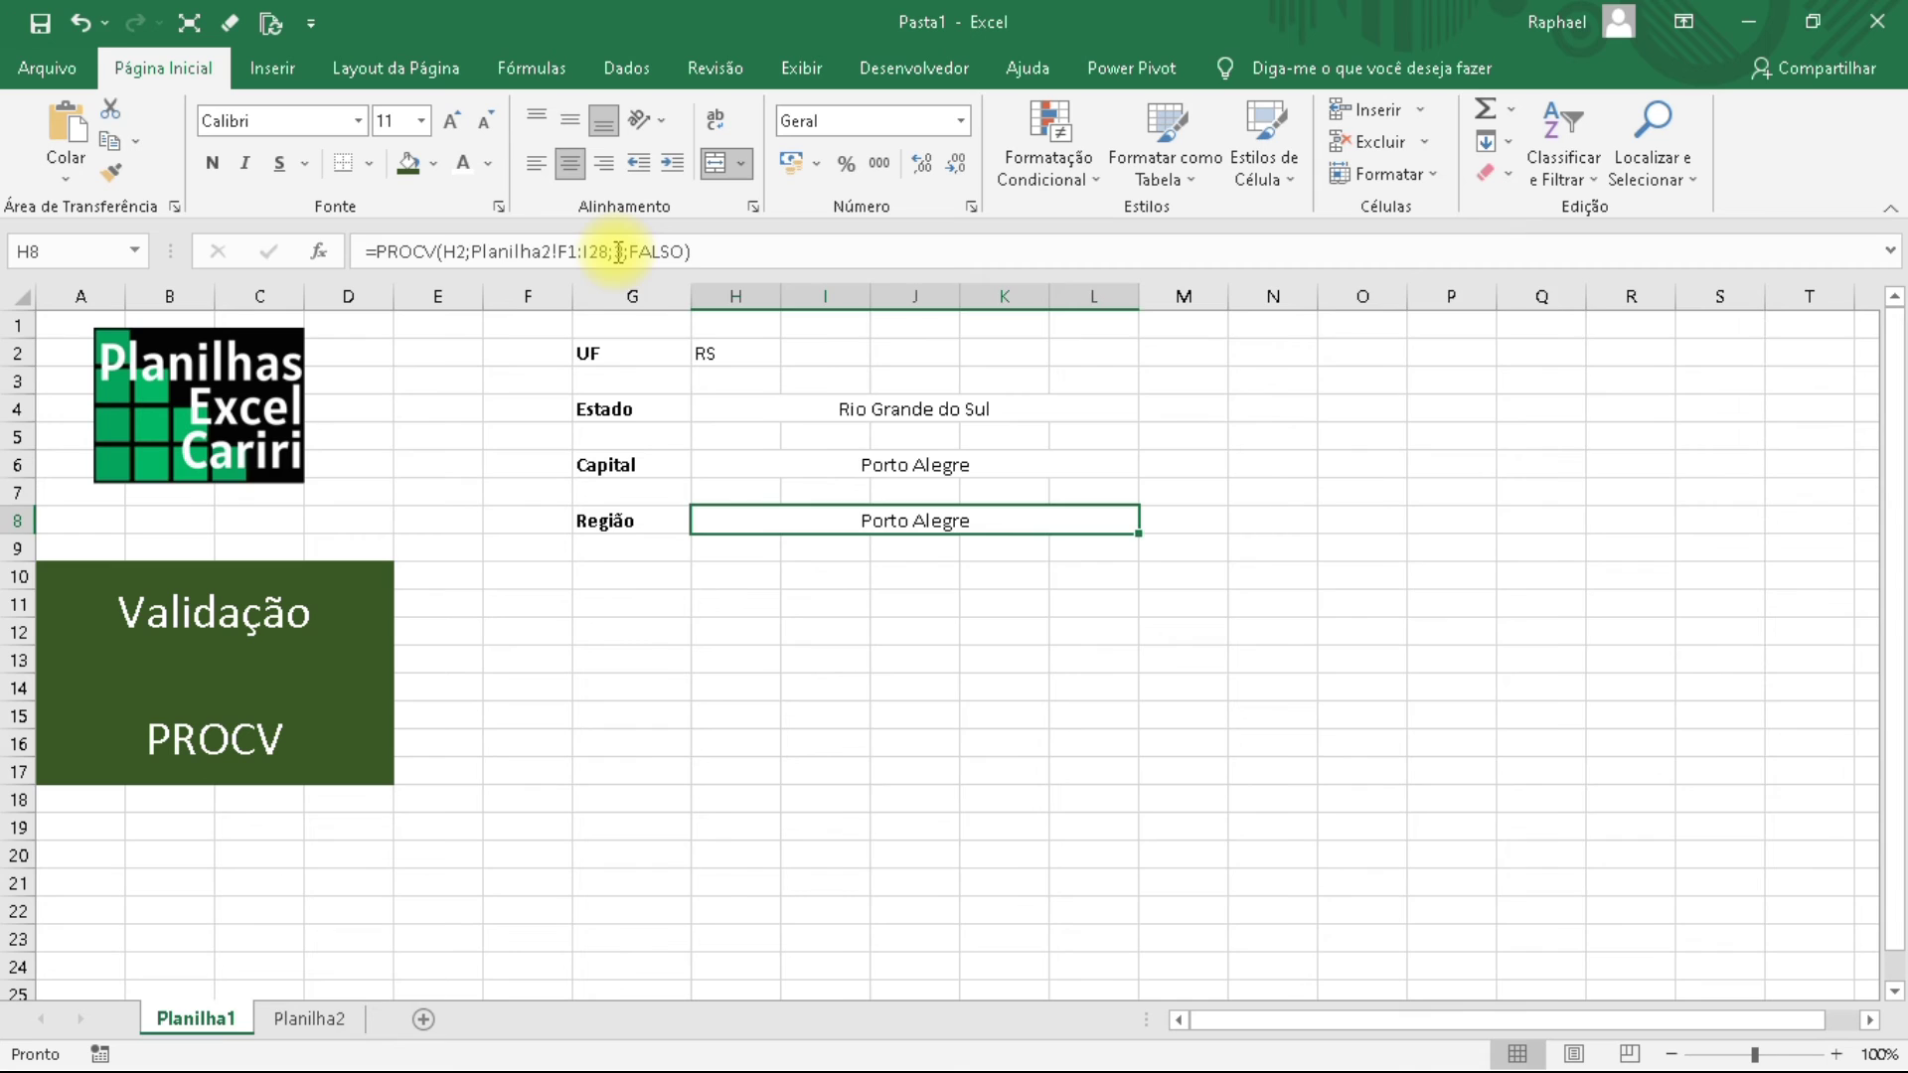
pyautogui.hotkey('ctrl', 'pagedown')
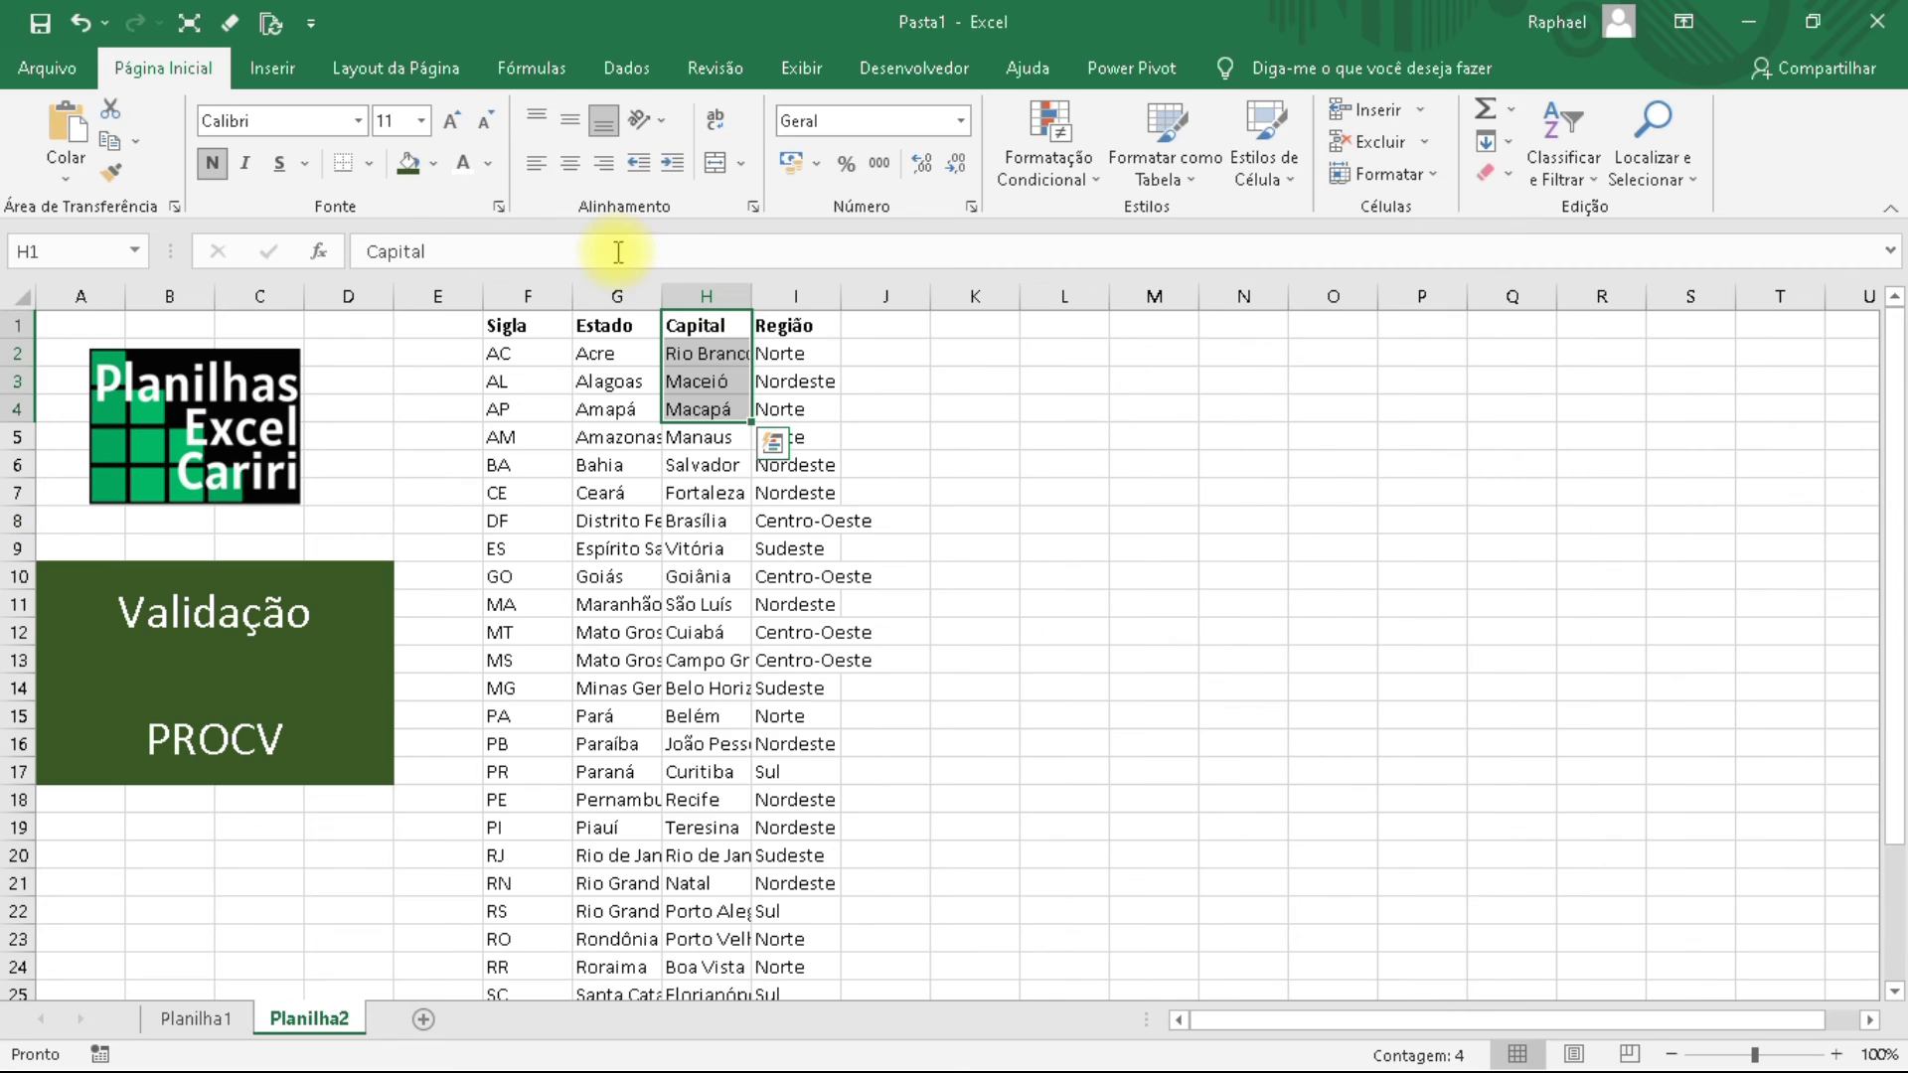
pyautogui.click(717, 491)
pyautogui.click(497, 354)
pyautogui.click(608, 356)
pyautogui.click(736, 356)
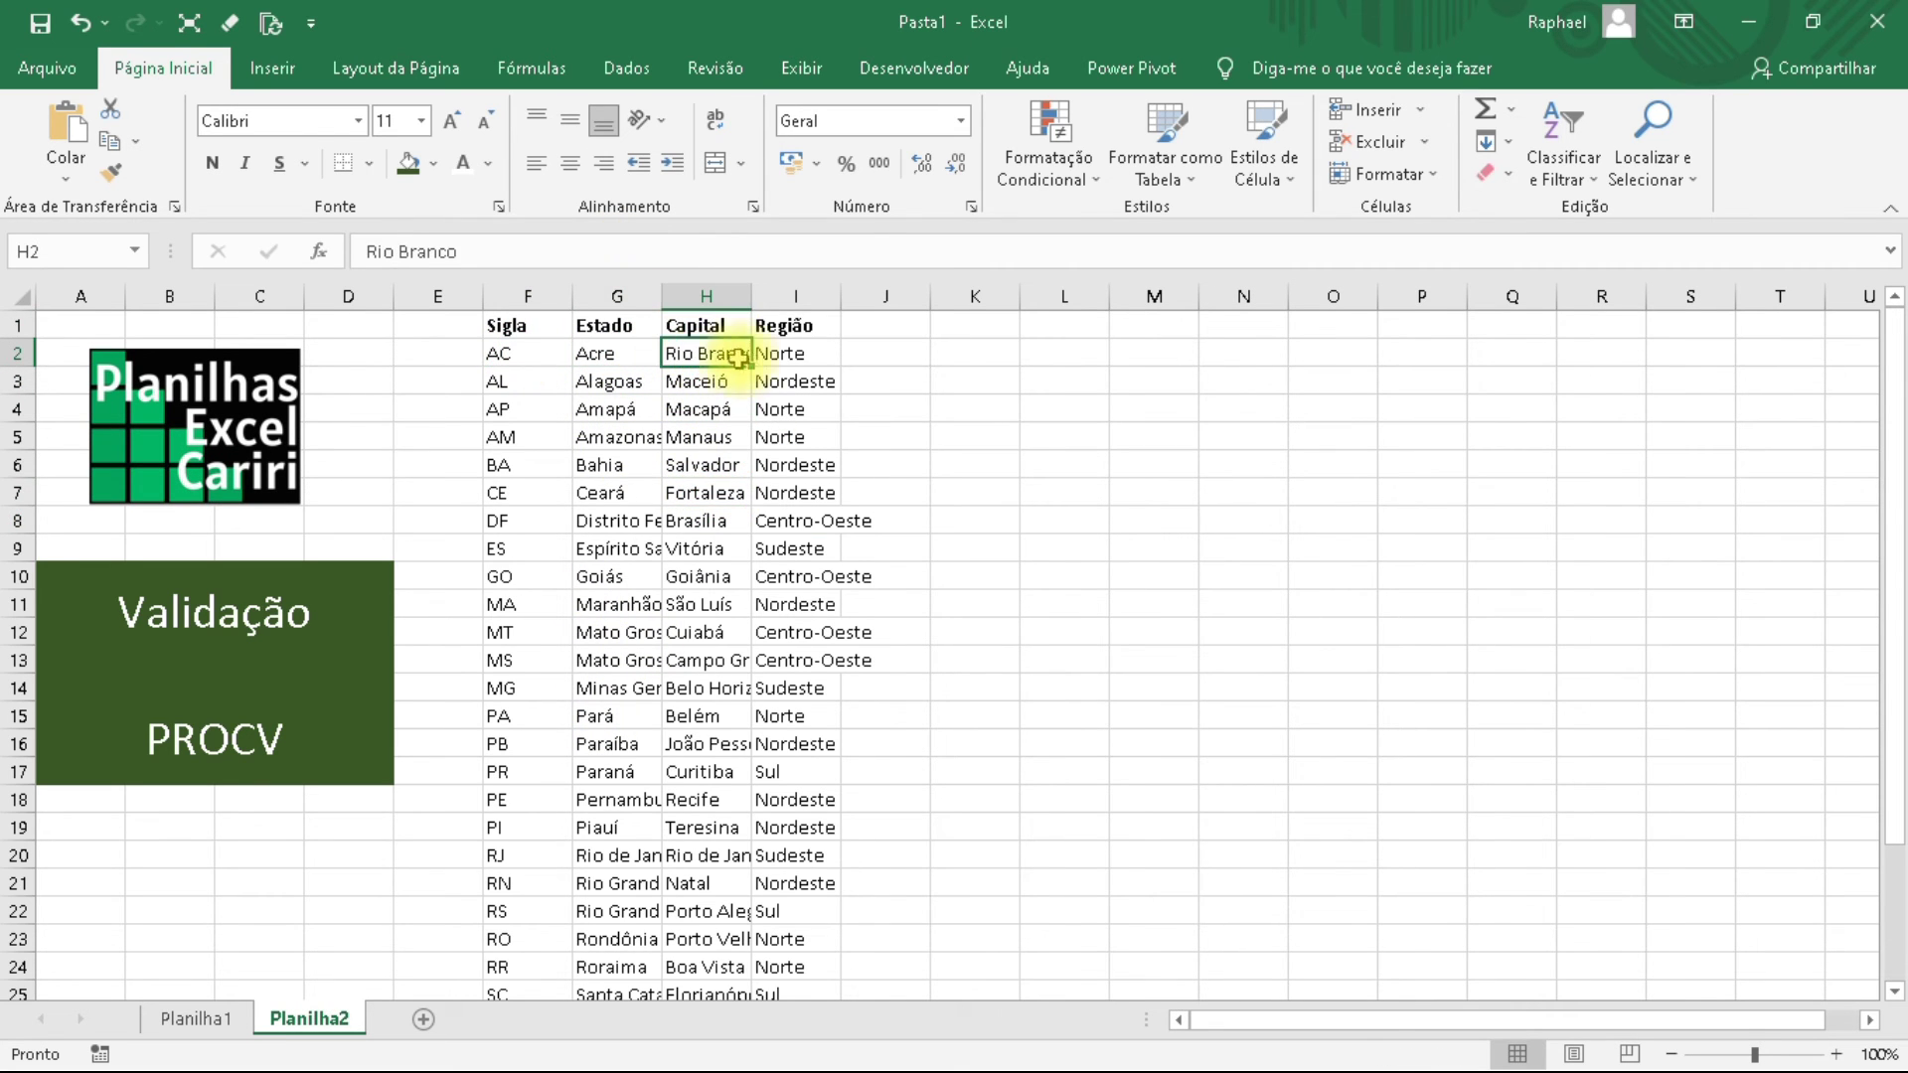
pyautogui.click(757, 356)
pyautogui.click(196, 1019)
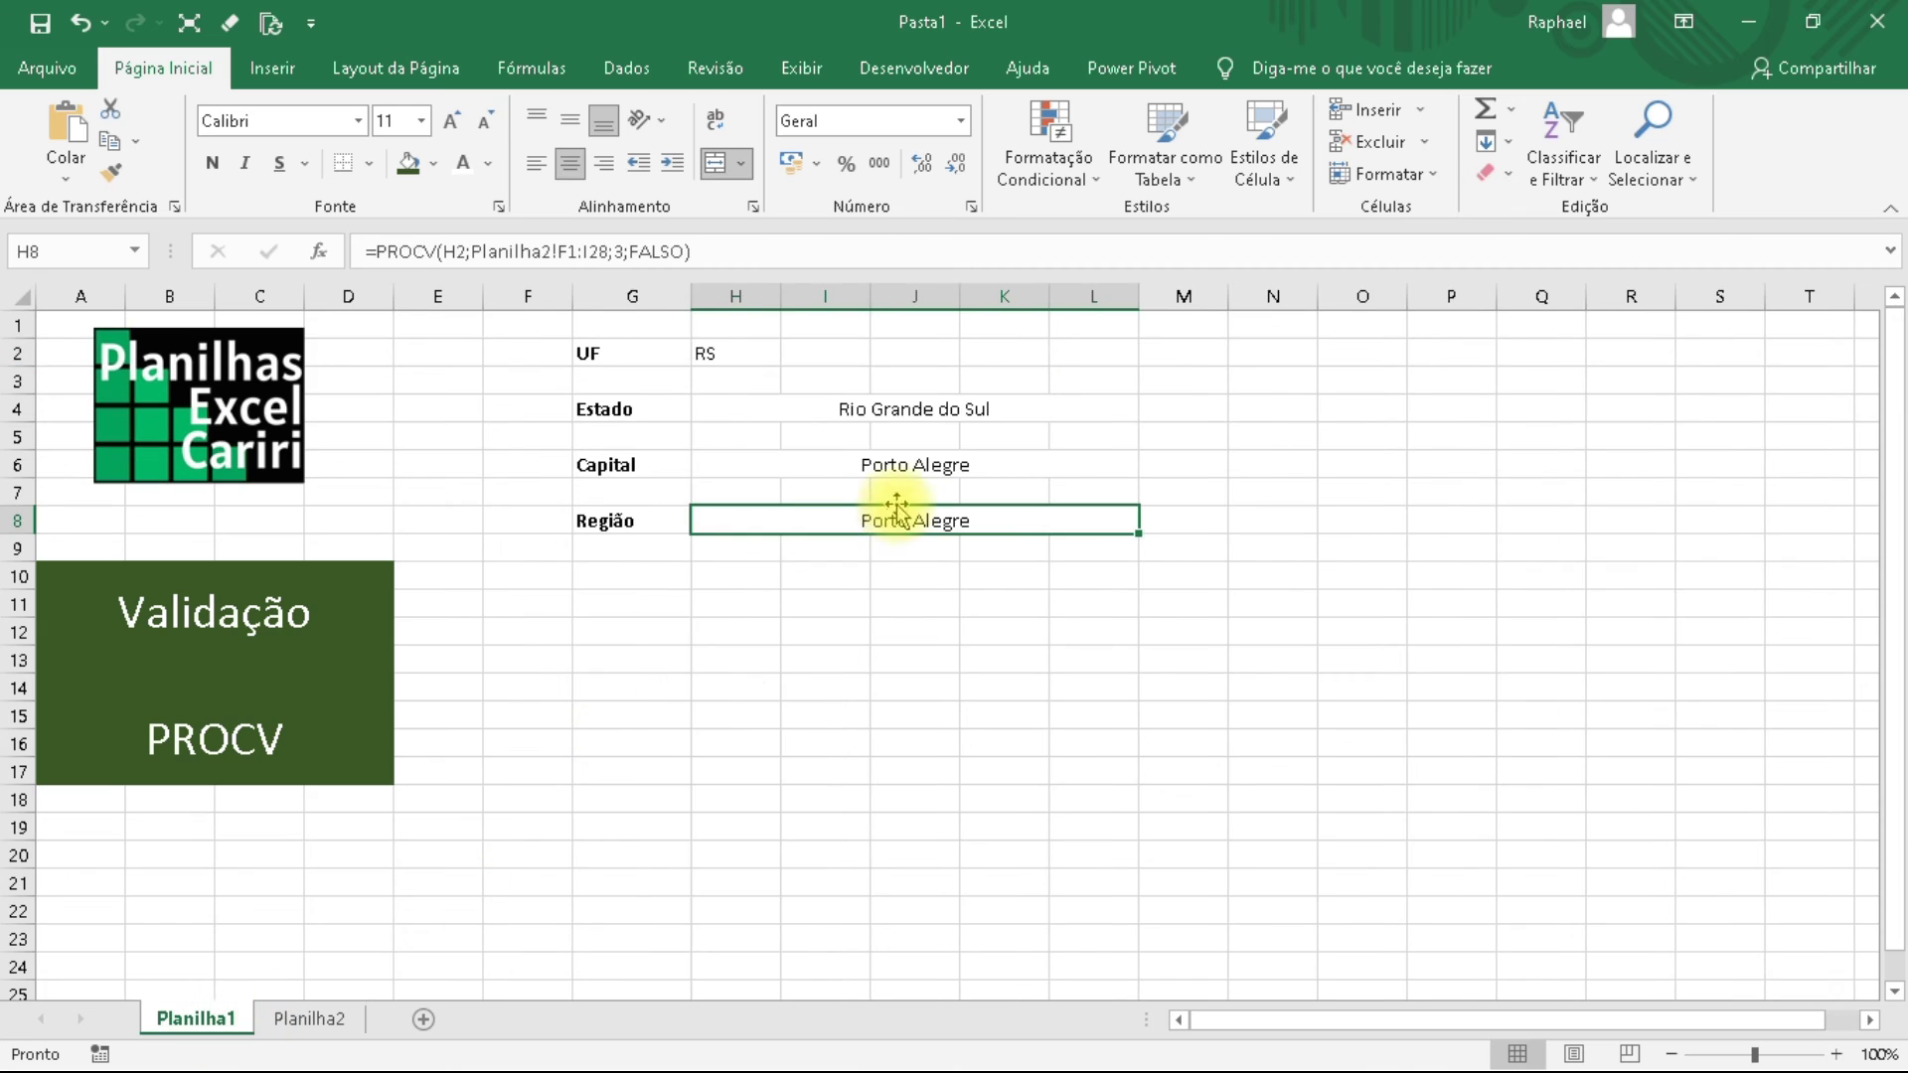
pyautogui.click(620, 251)
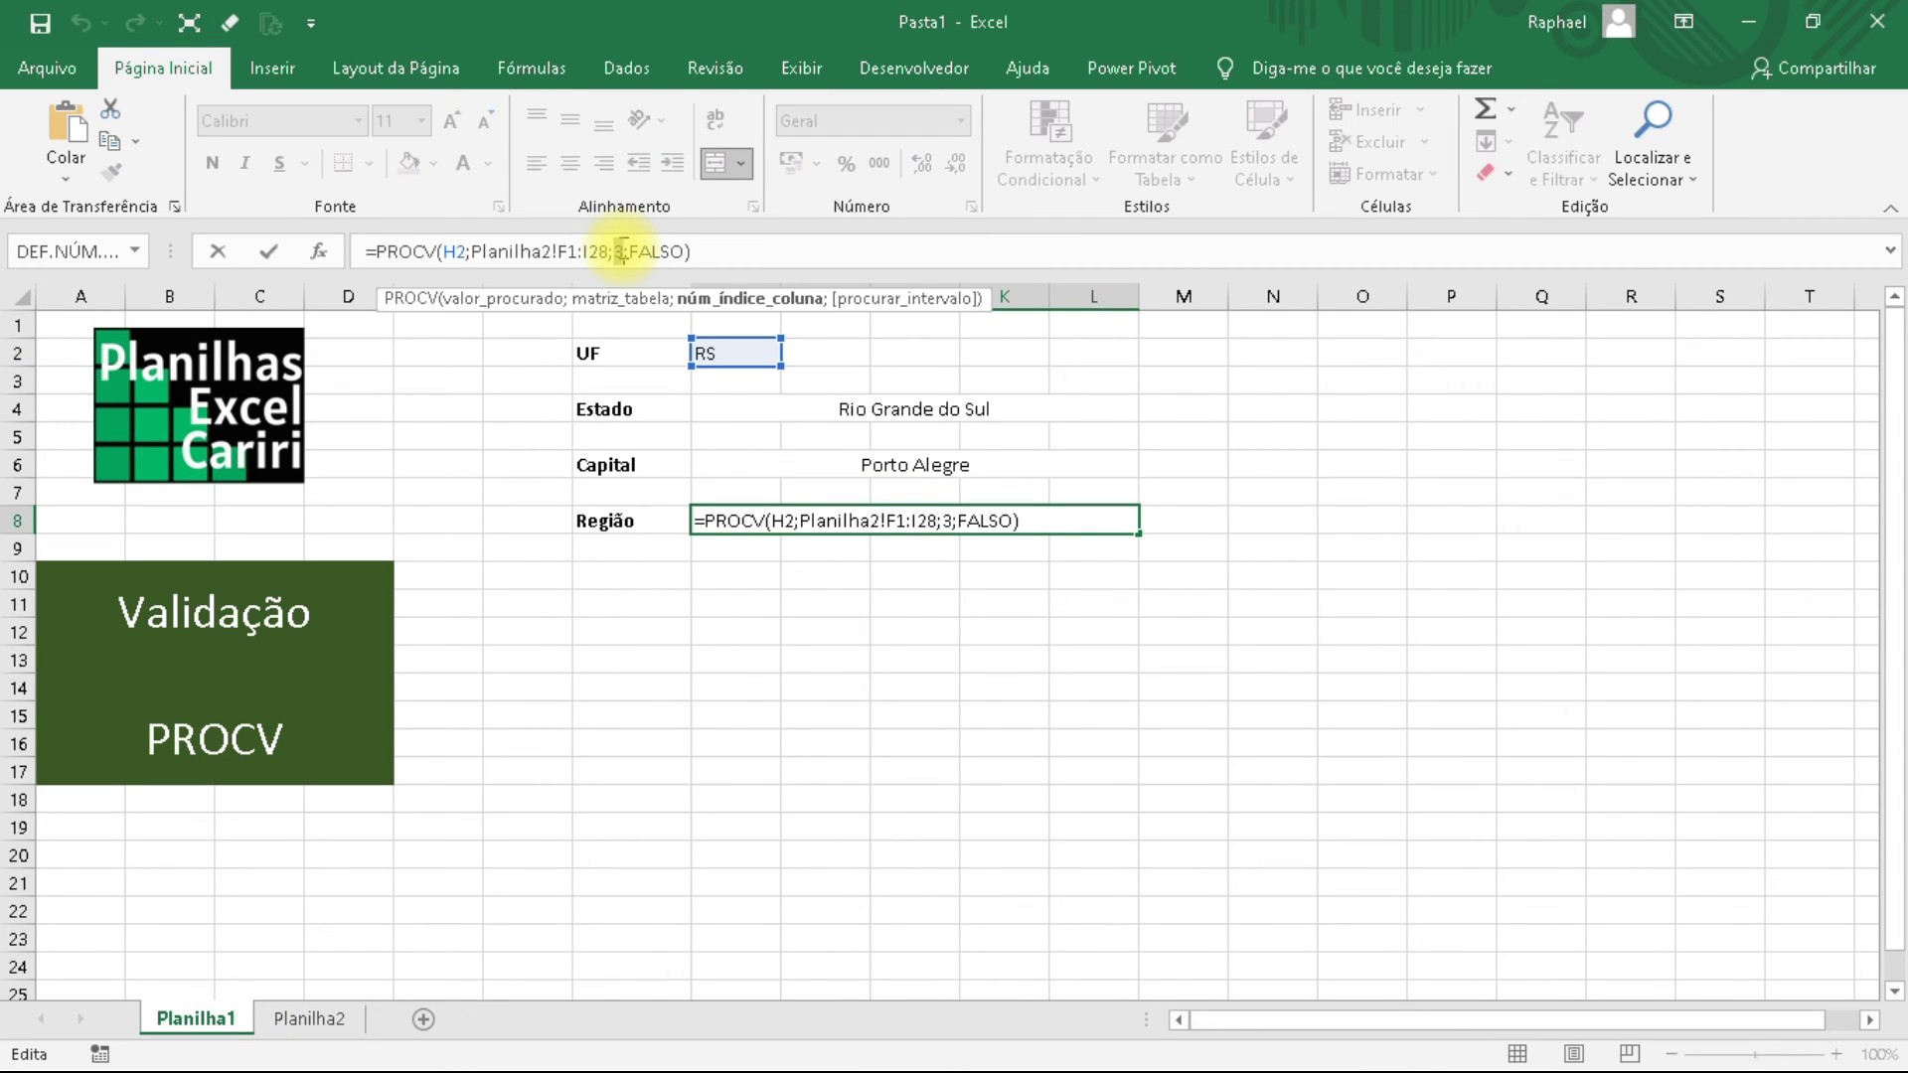
pyautogui.write('4')
pyautogui.press('Return')
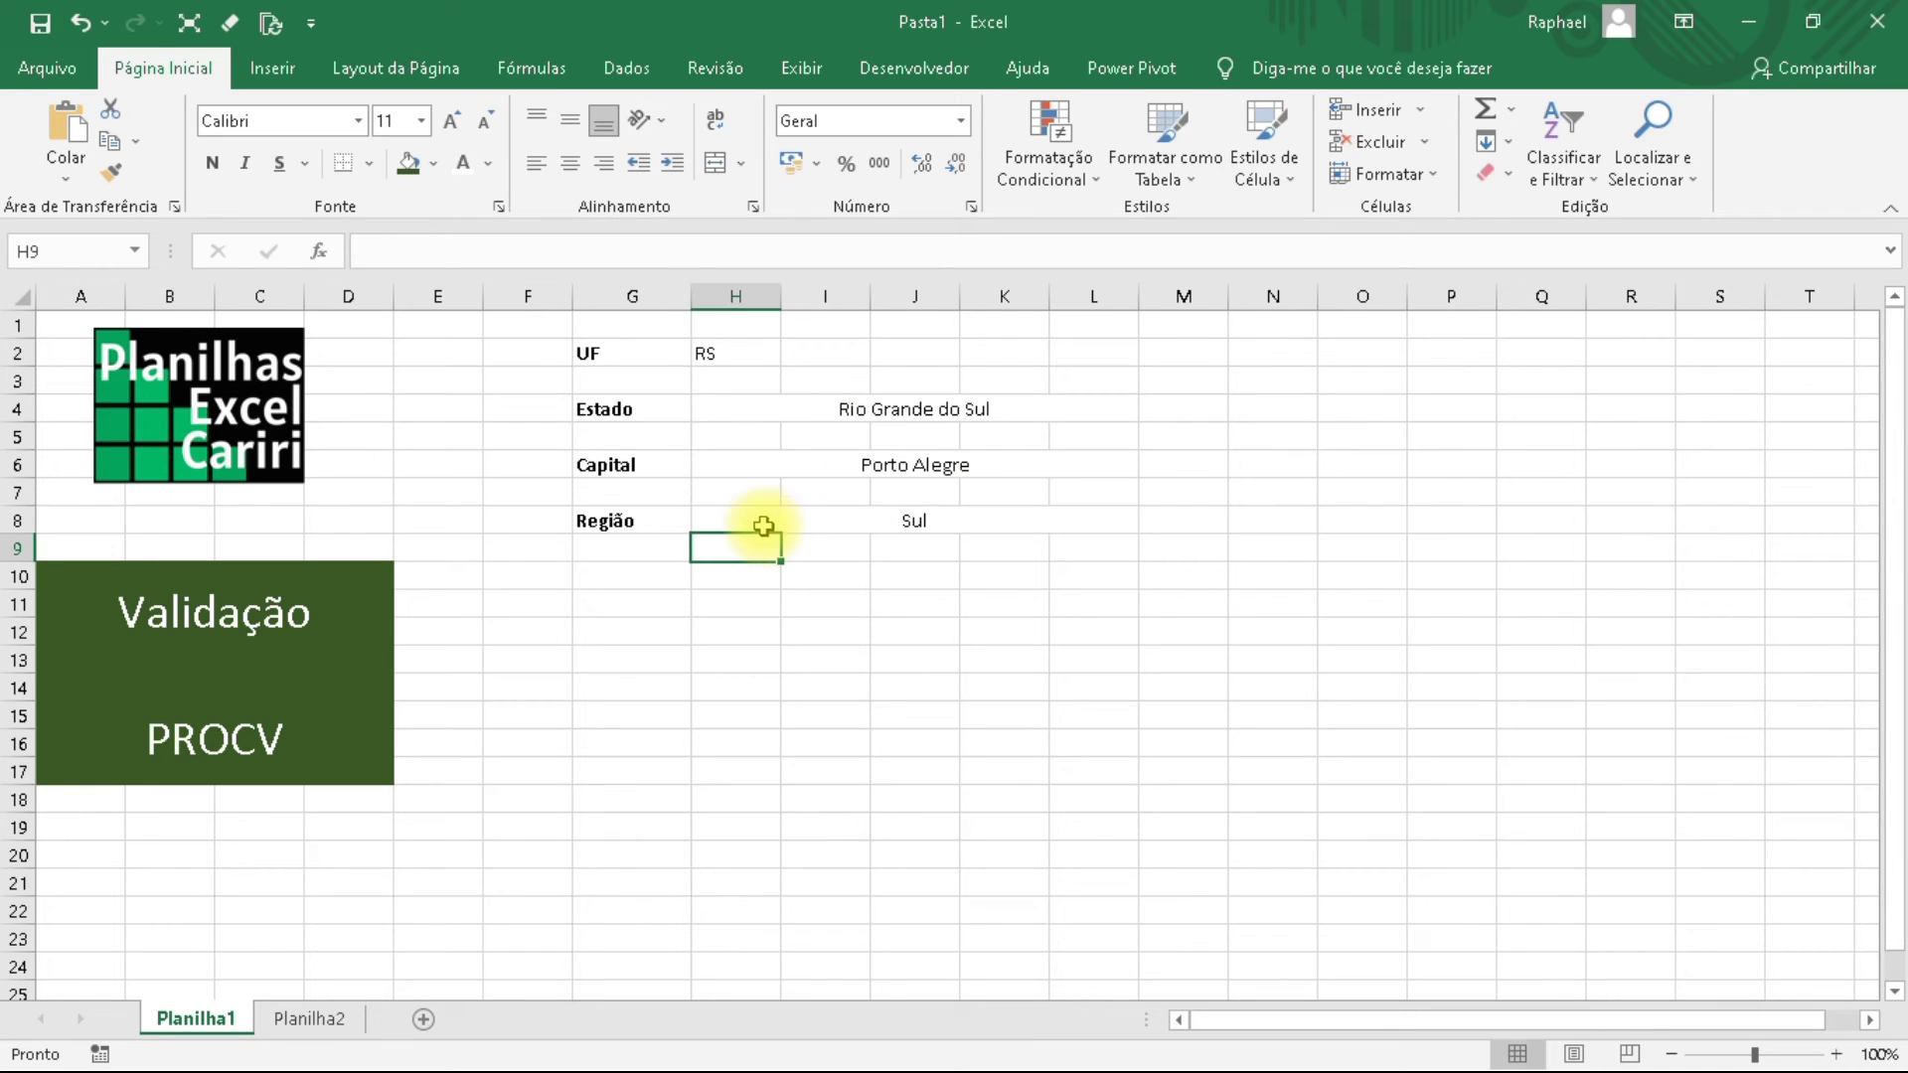
# Choose SP as the UF in H2 and check the Estado, Capital and Região formulas.
pyautogui.click(753, 359)
pyautogui.click(793, 353)
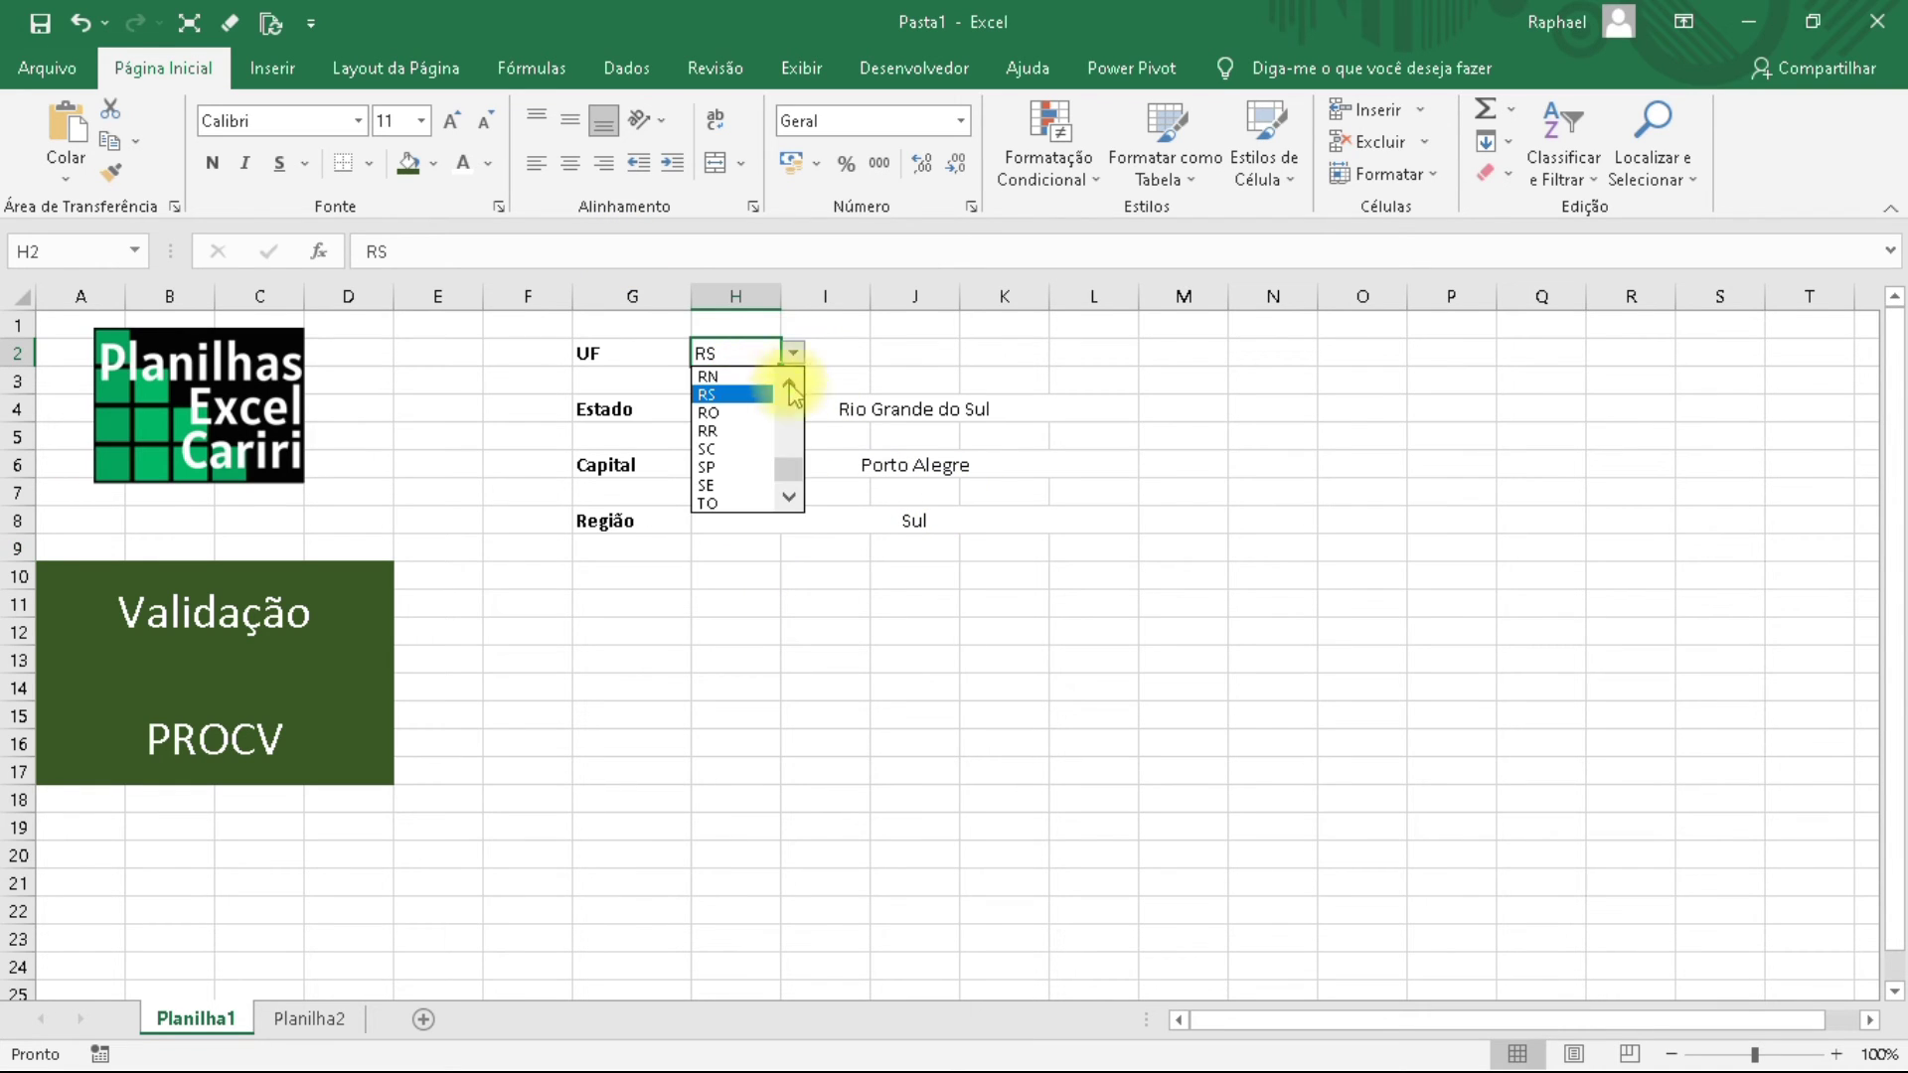
pyautogui.click(758, 467)
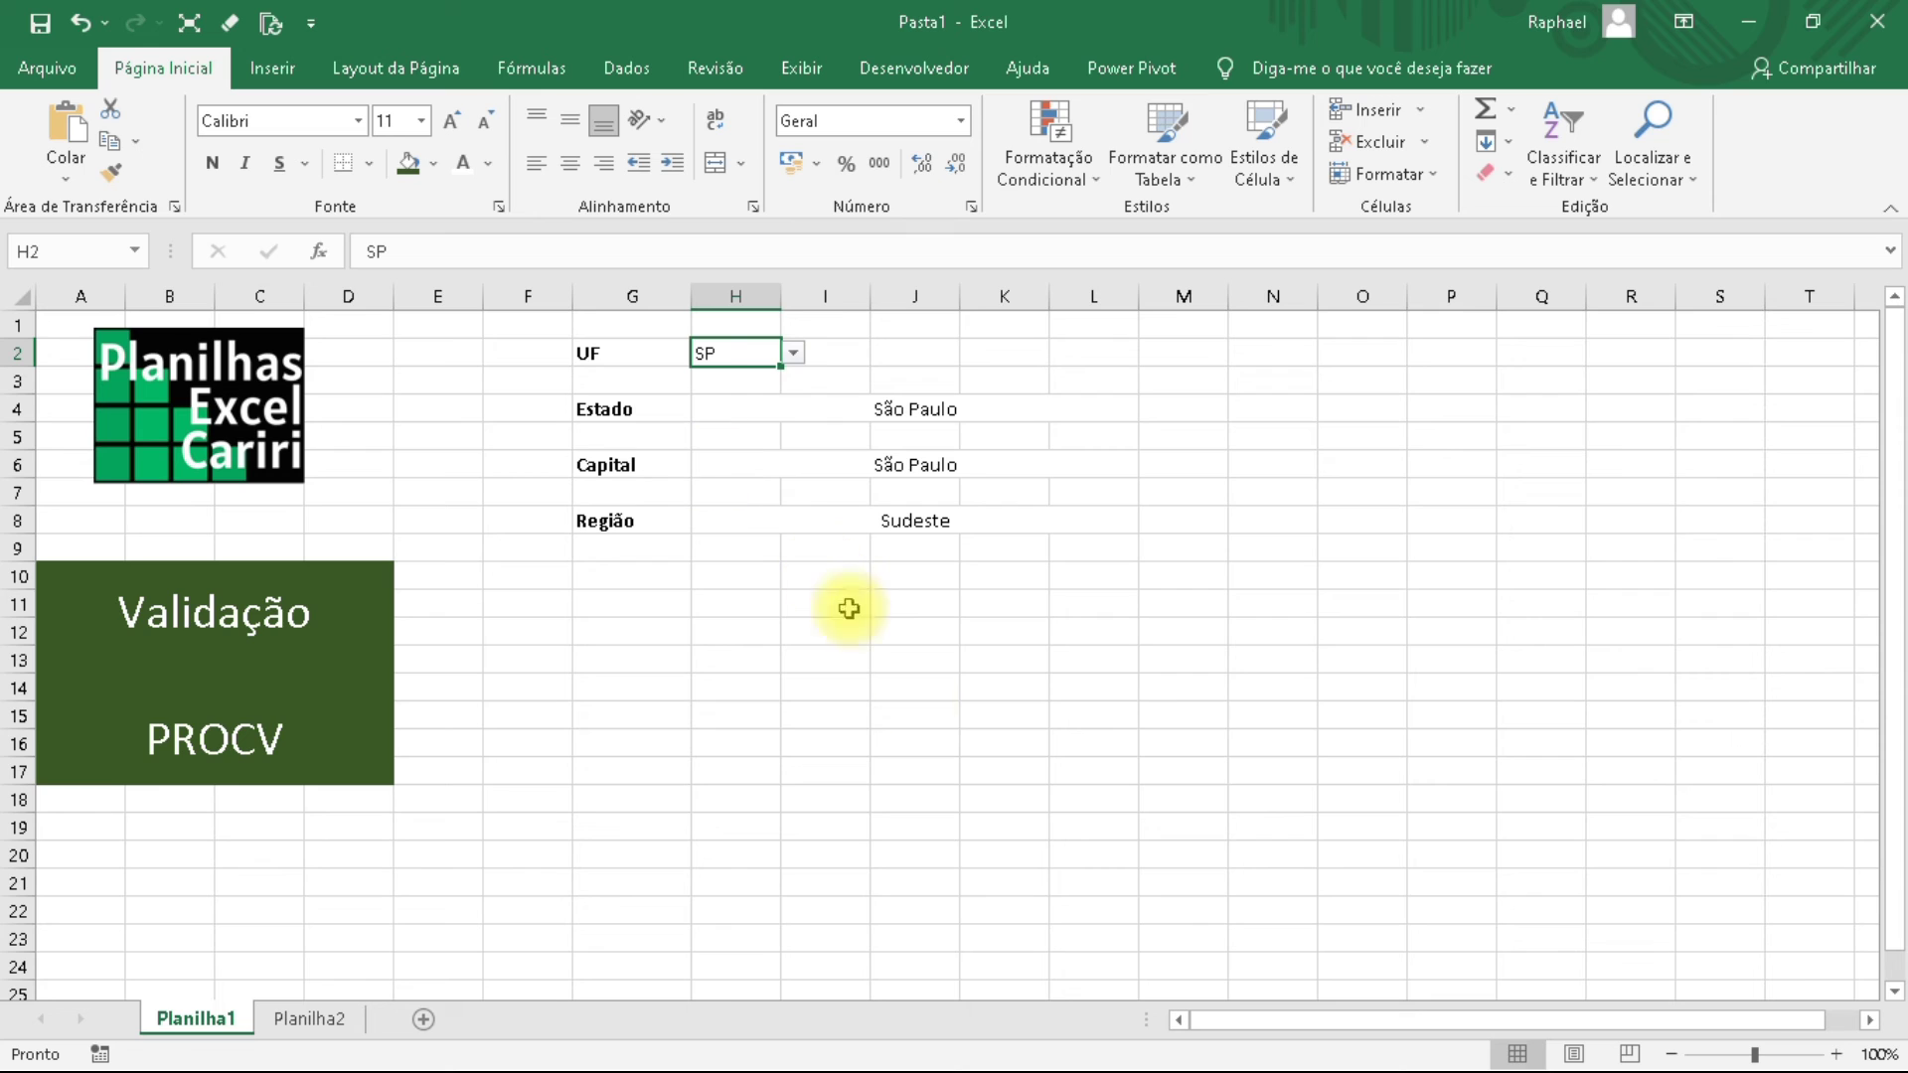
pyautogui.click(883, 408)
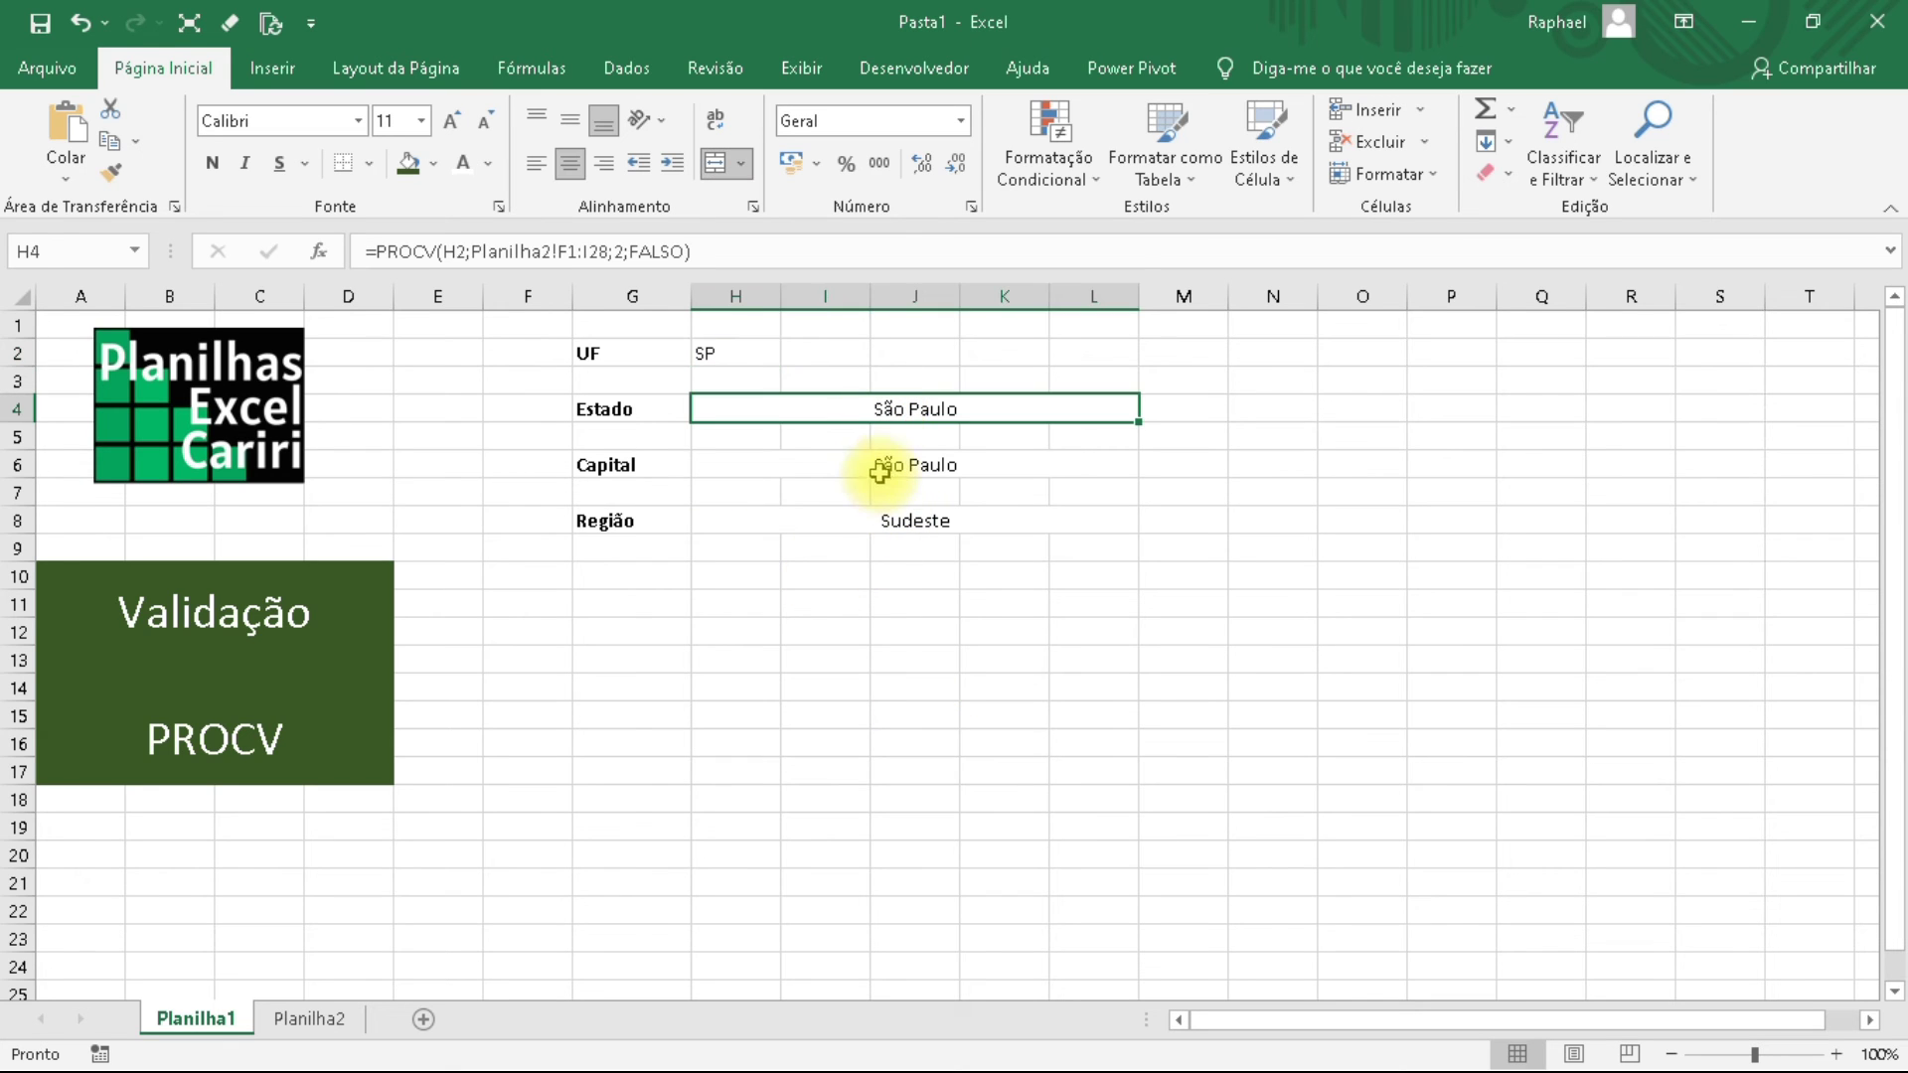
pyautogui.click(881, 469)
pyautogui.click(879, 527)
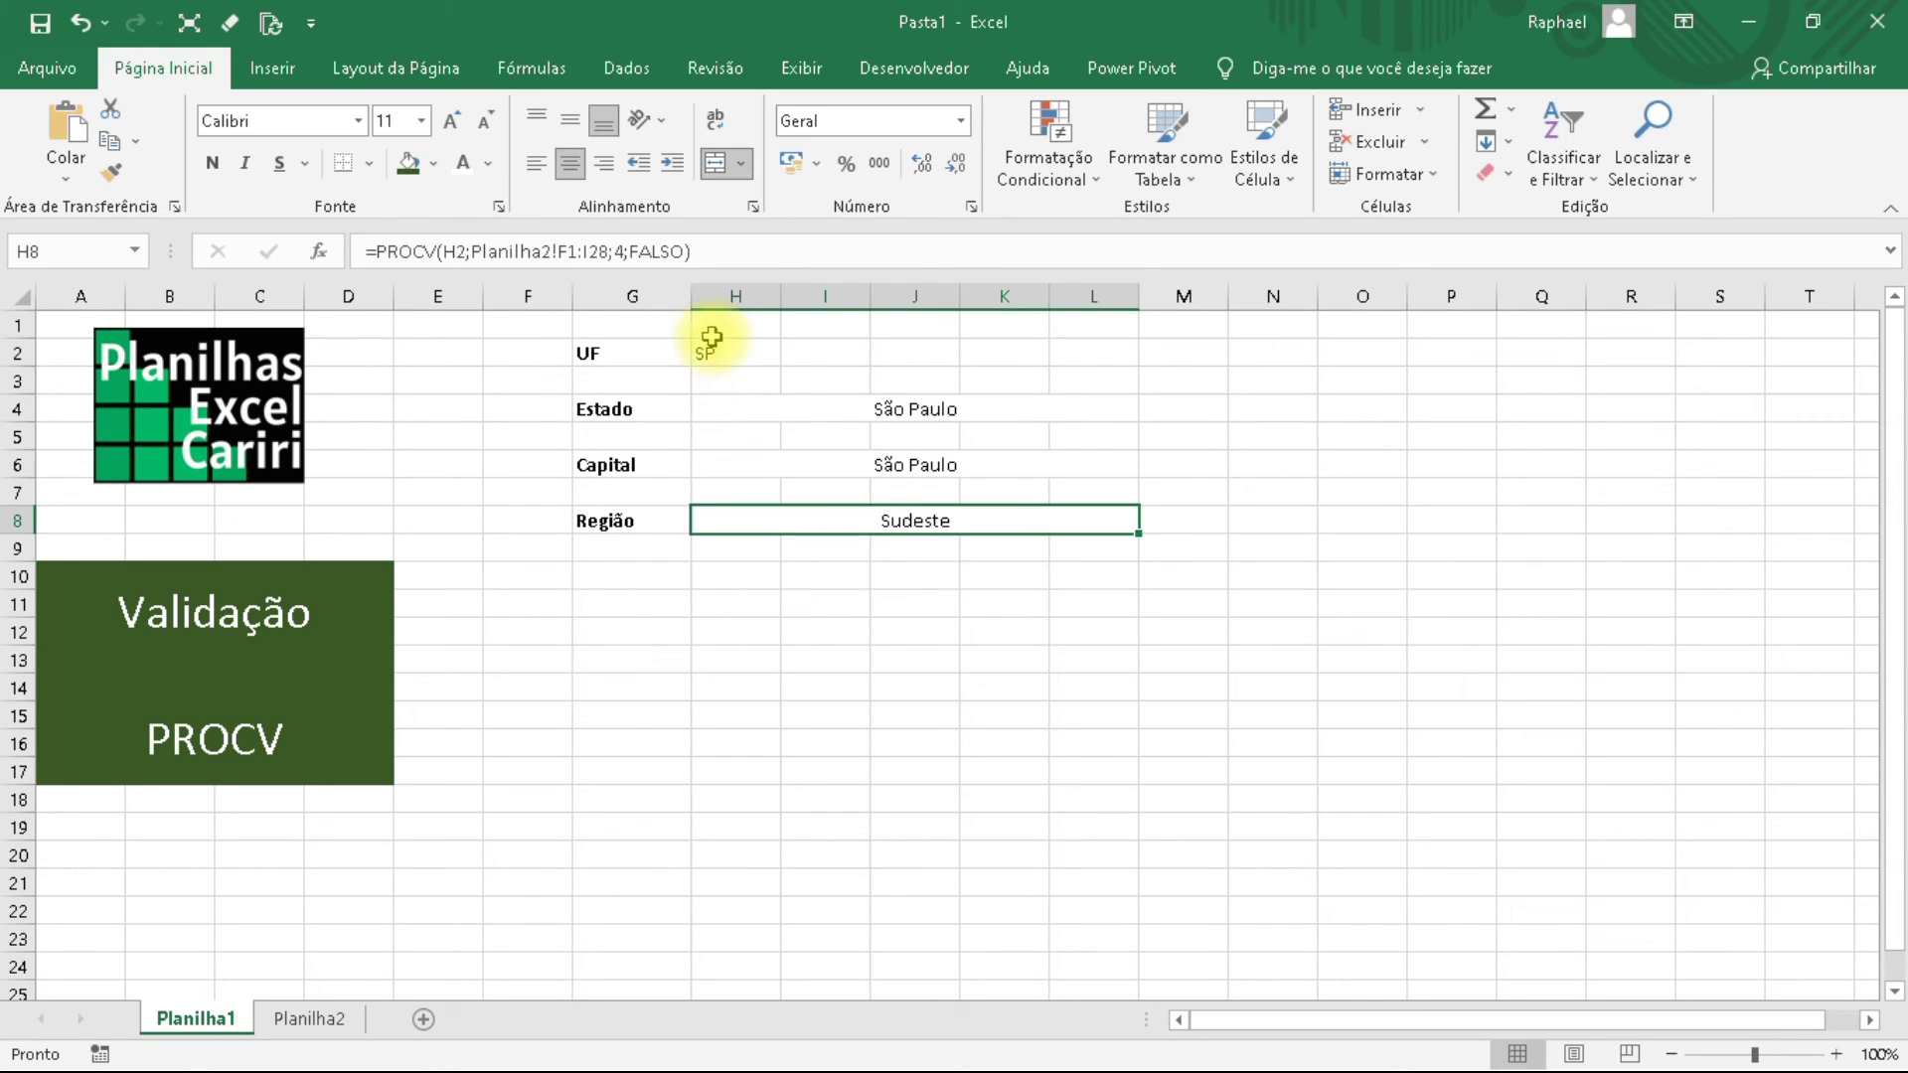
# Choose TO as the UF in H2 to test the three lookups.
pyautogui.click(745, 356)
pyautogui.click(793, 354)
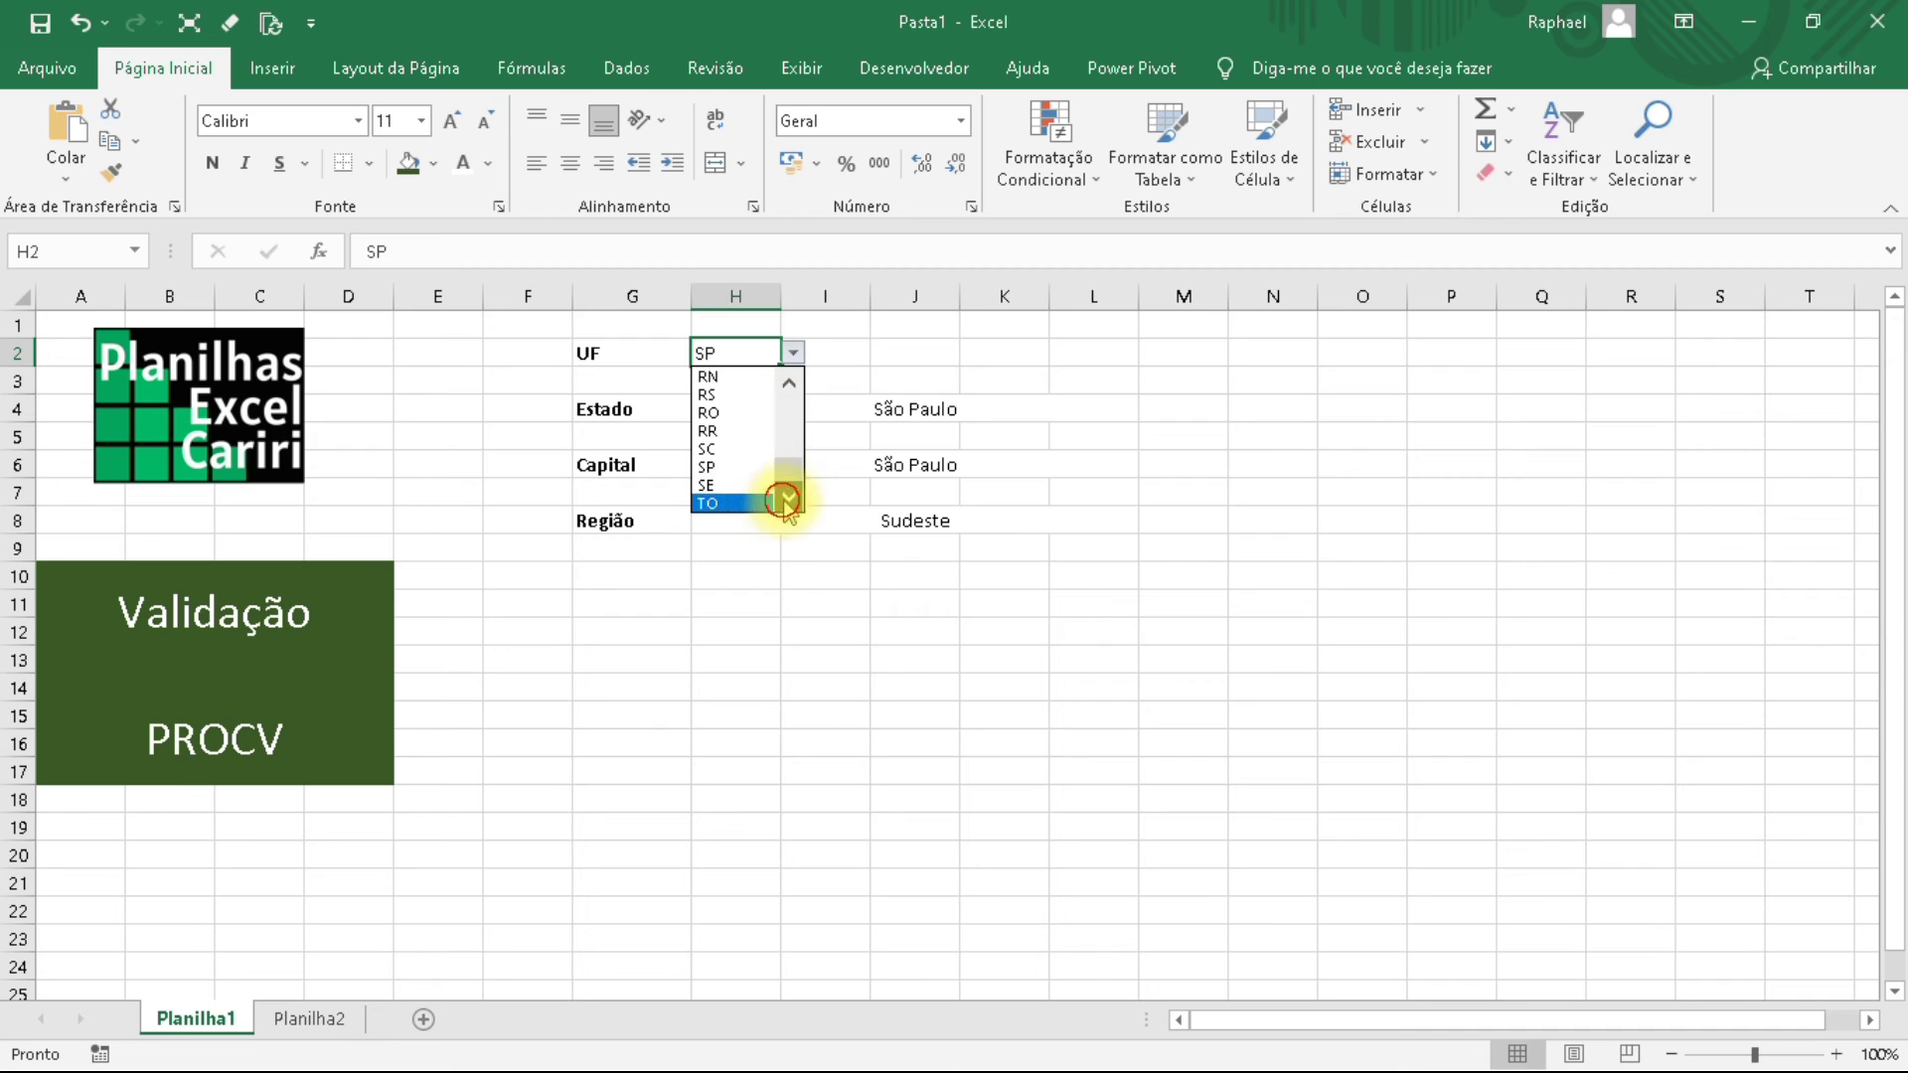
pyautogui.click(749, 503)
pyautogui.click(823, 576)
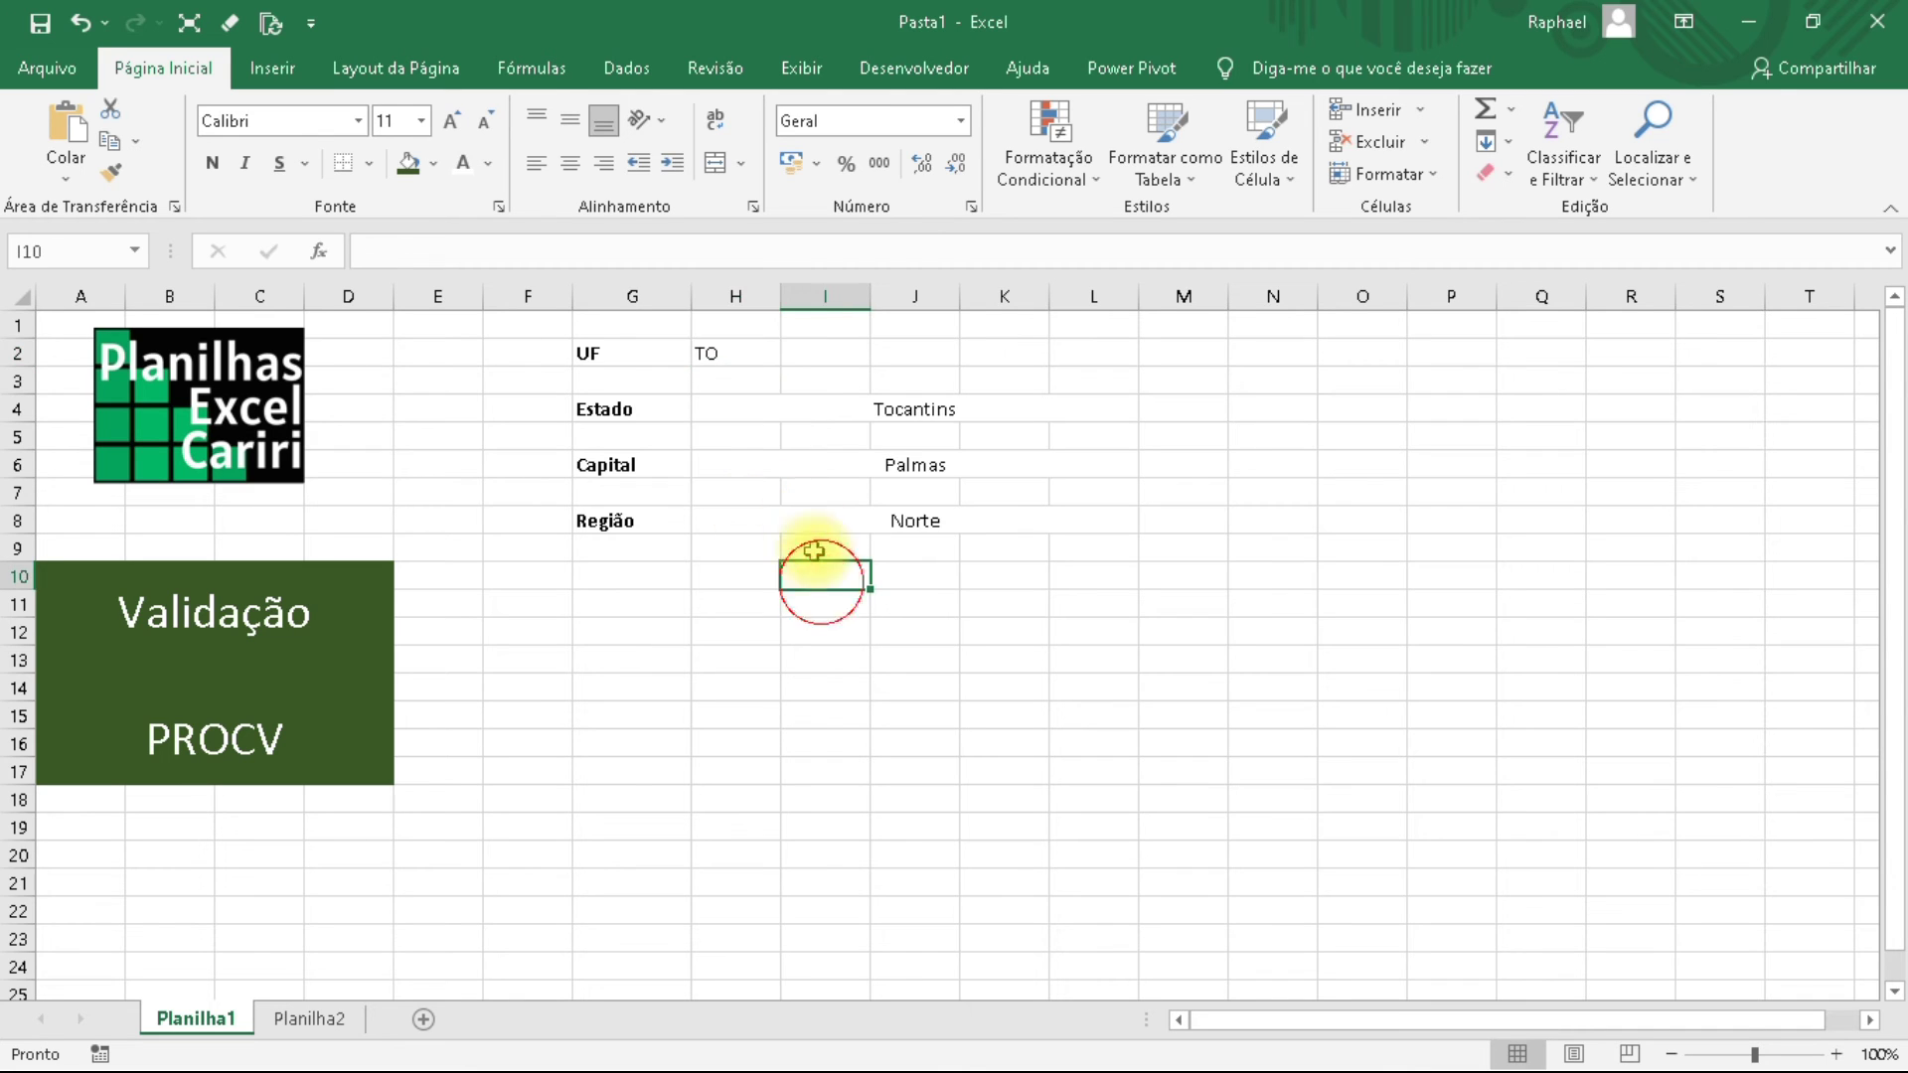
# Choose DF as the UF in H2 and check the Estado result.
pyautogui.click(747, 358)
pyautogui.click(795, 358)
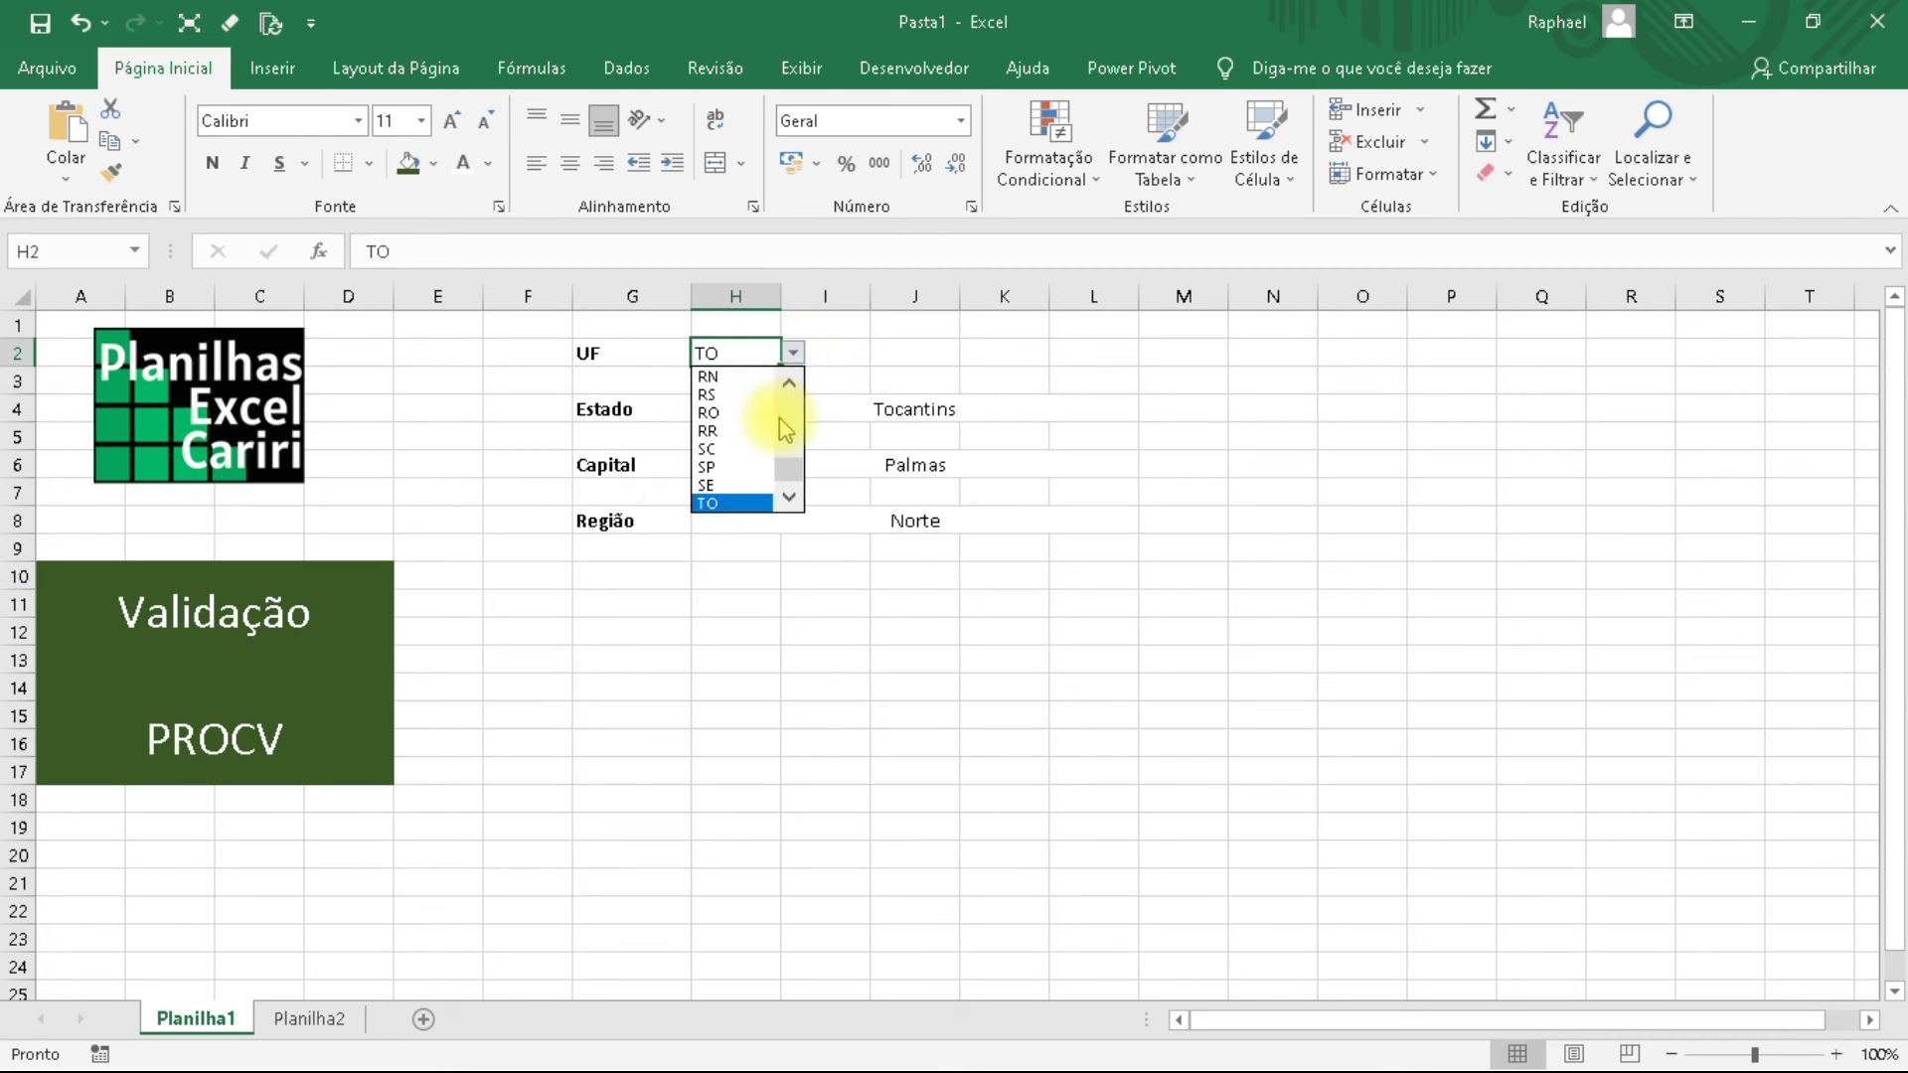
pyautogui.moveTo(784, 461); pyautogui.dragTo(790, 437)
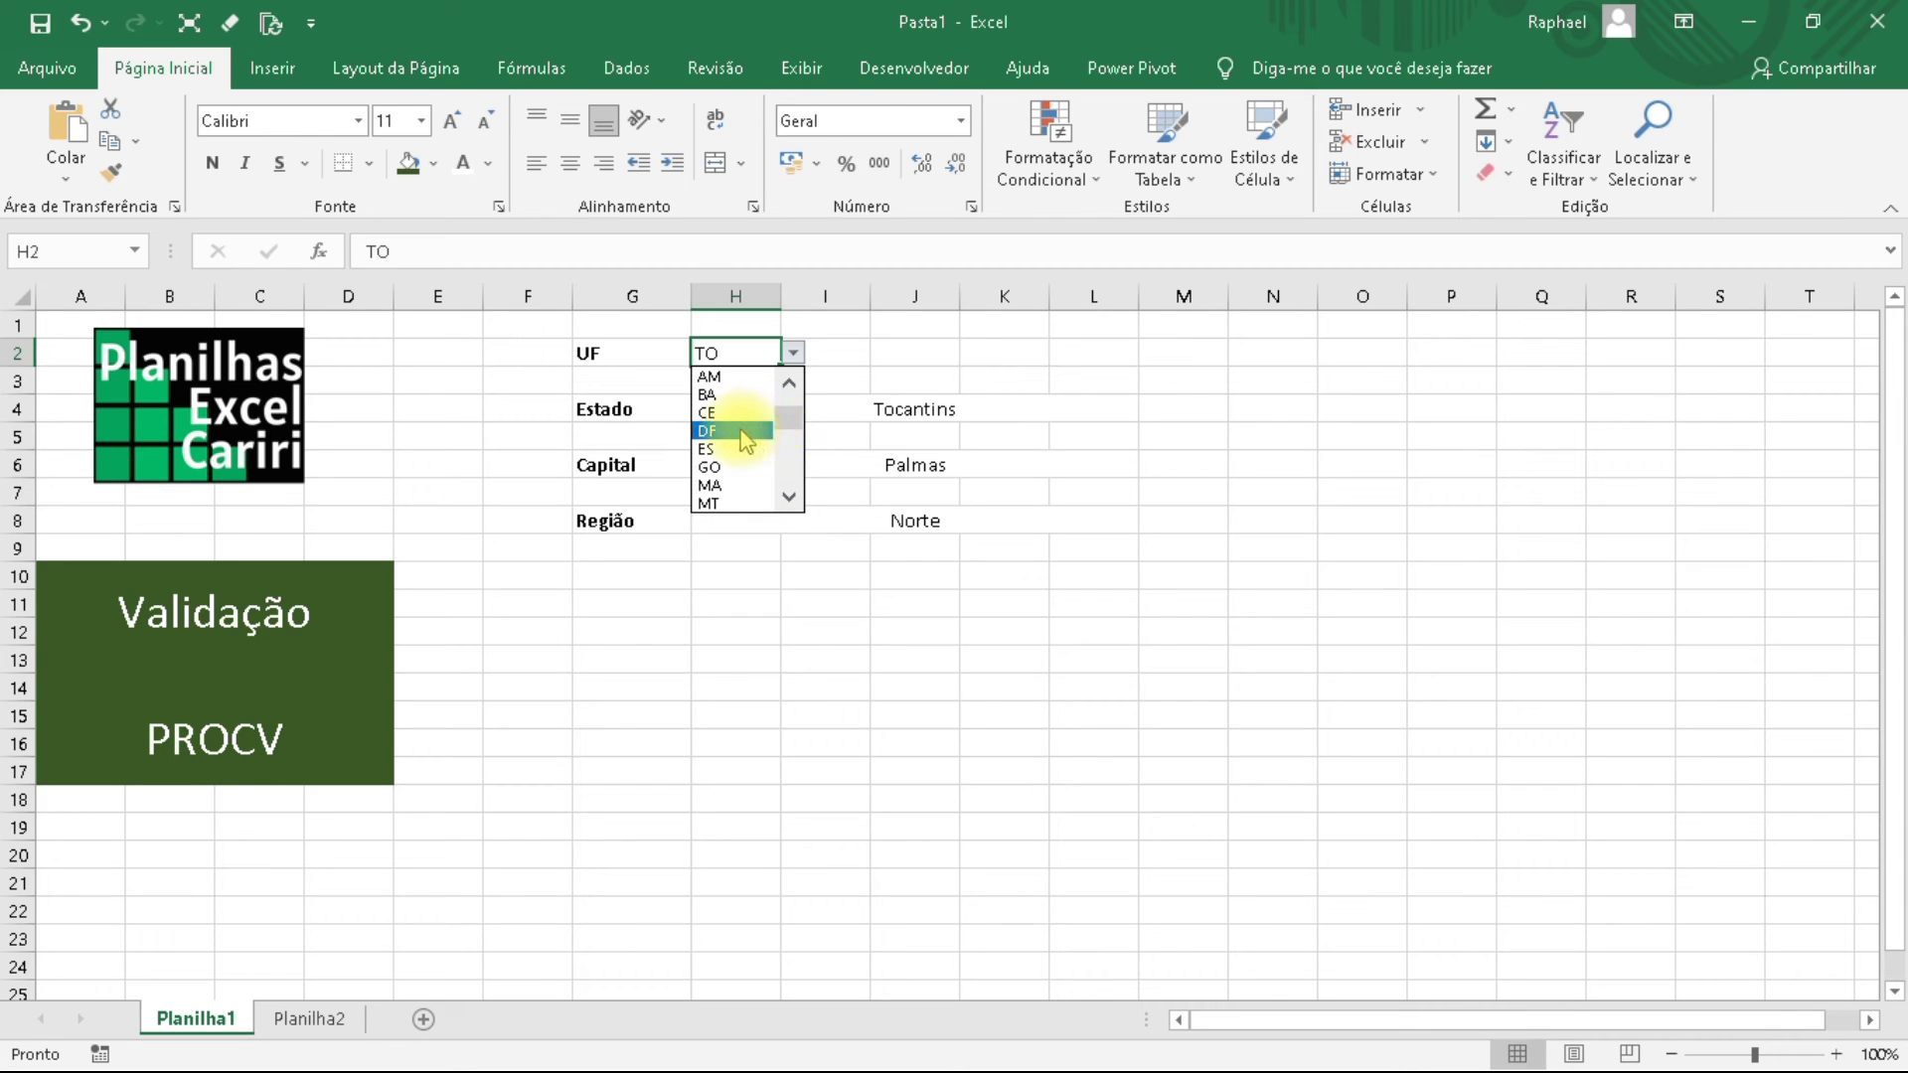
pyautogui.click(746, 430)
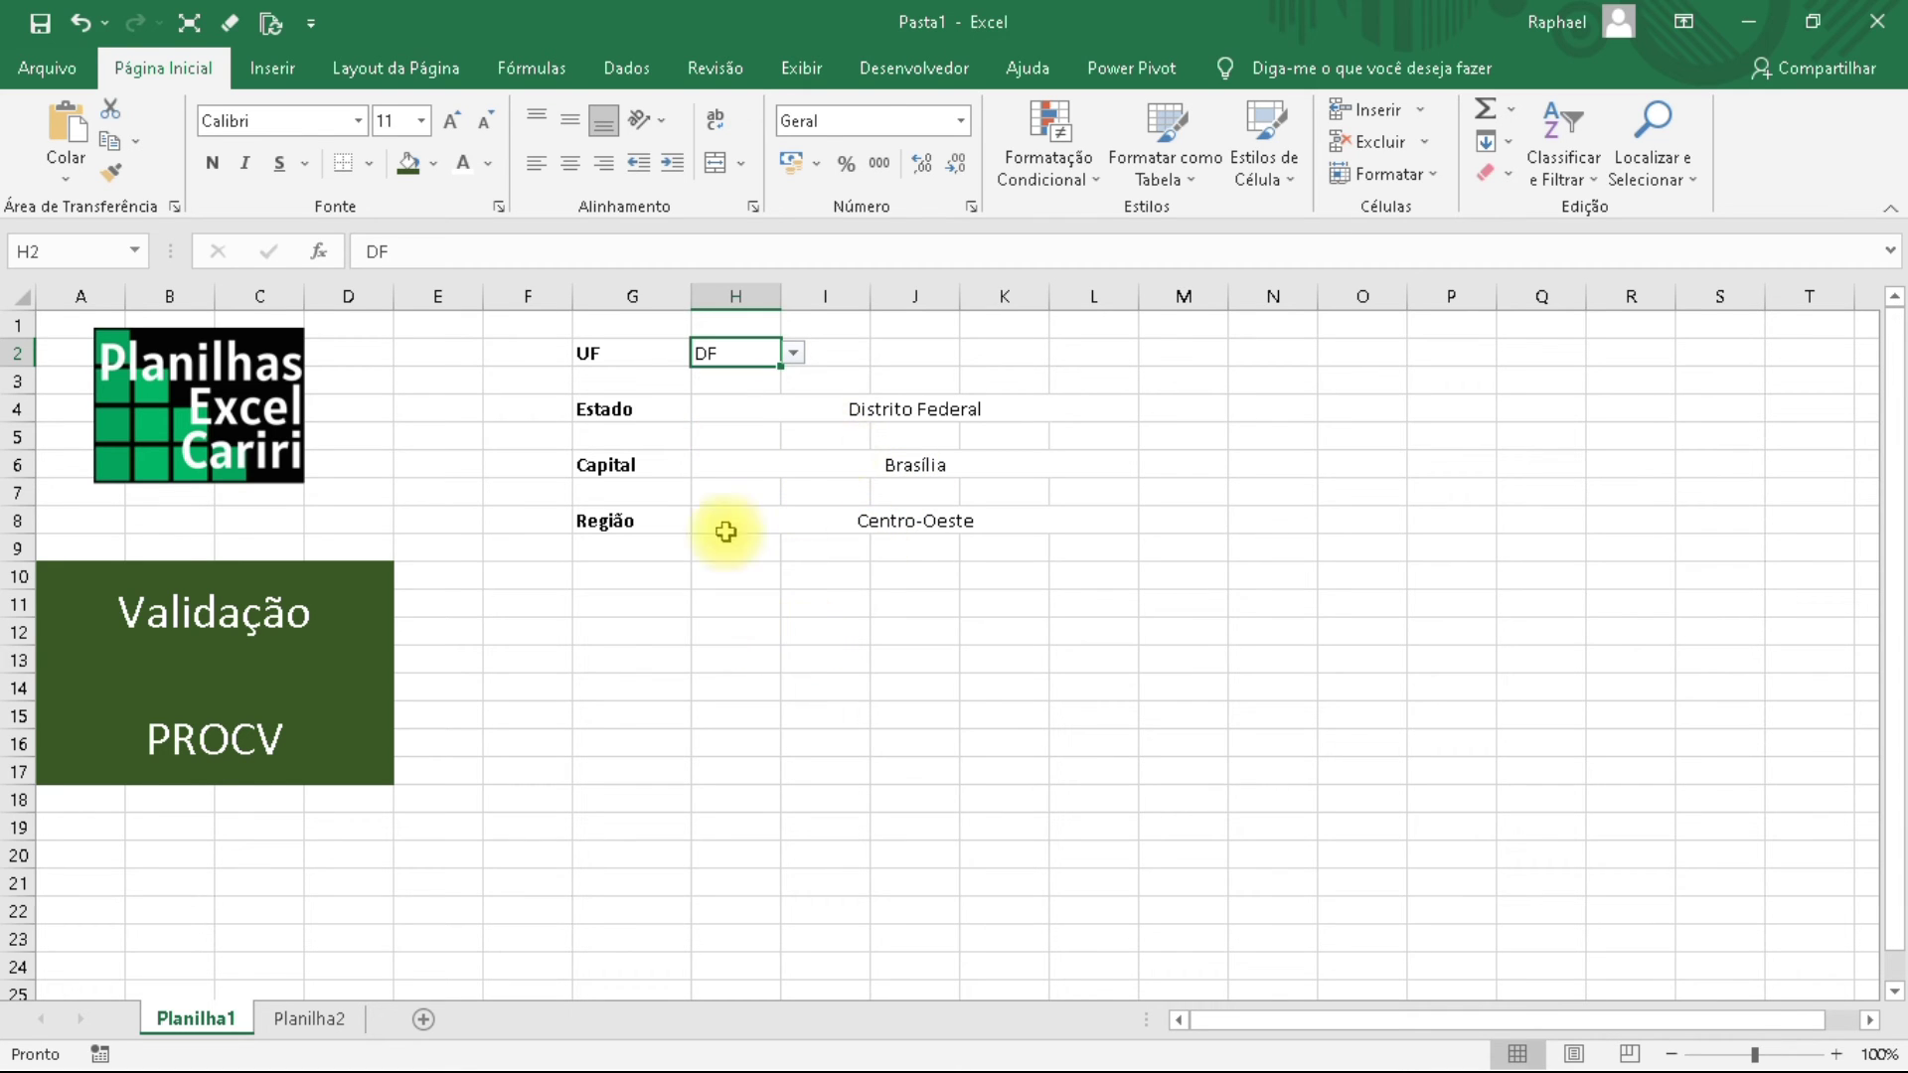
pyautogui.click(757, 411)
pyautogui.click(742, 349)
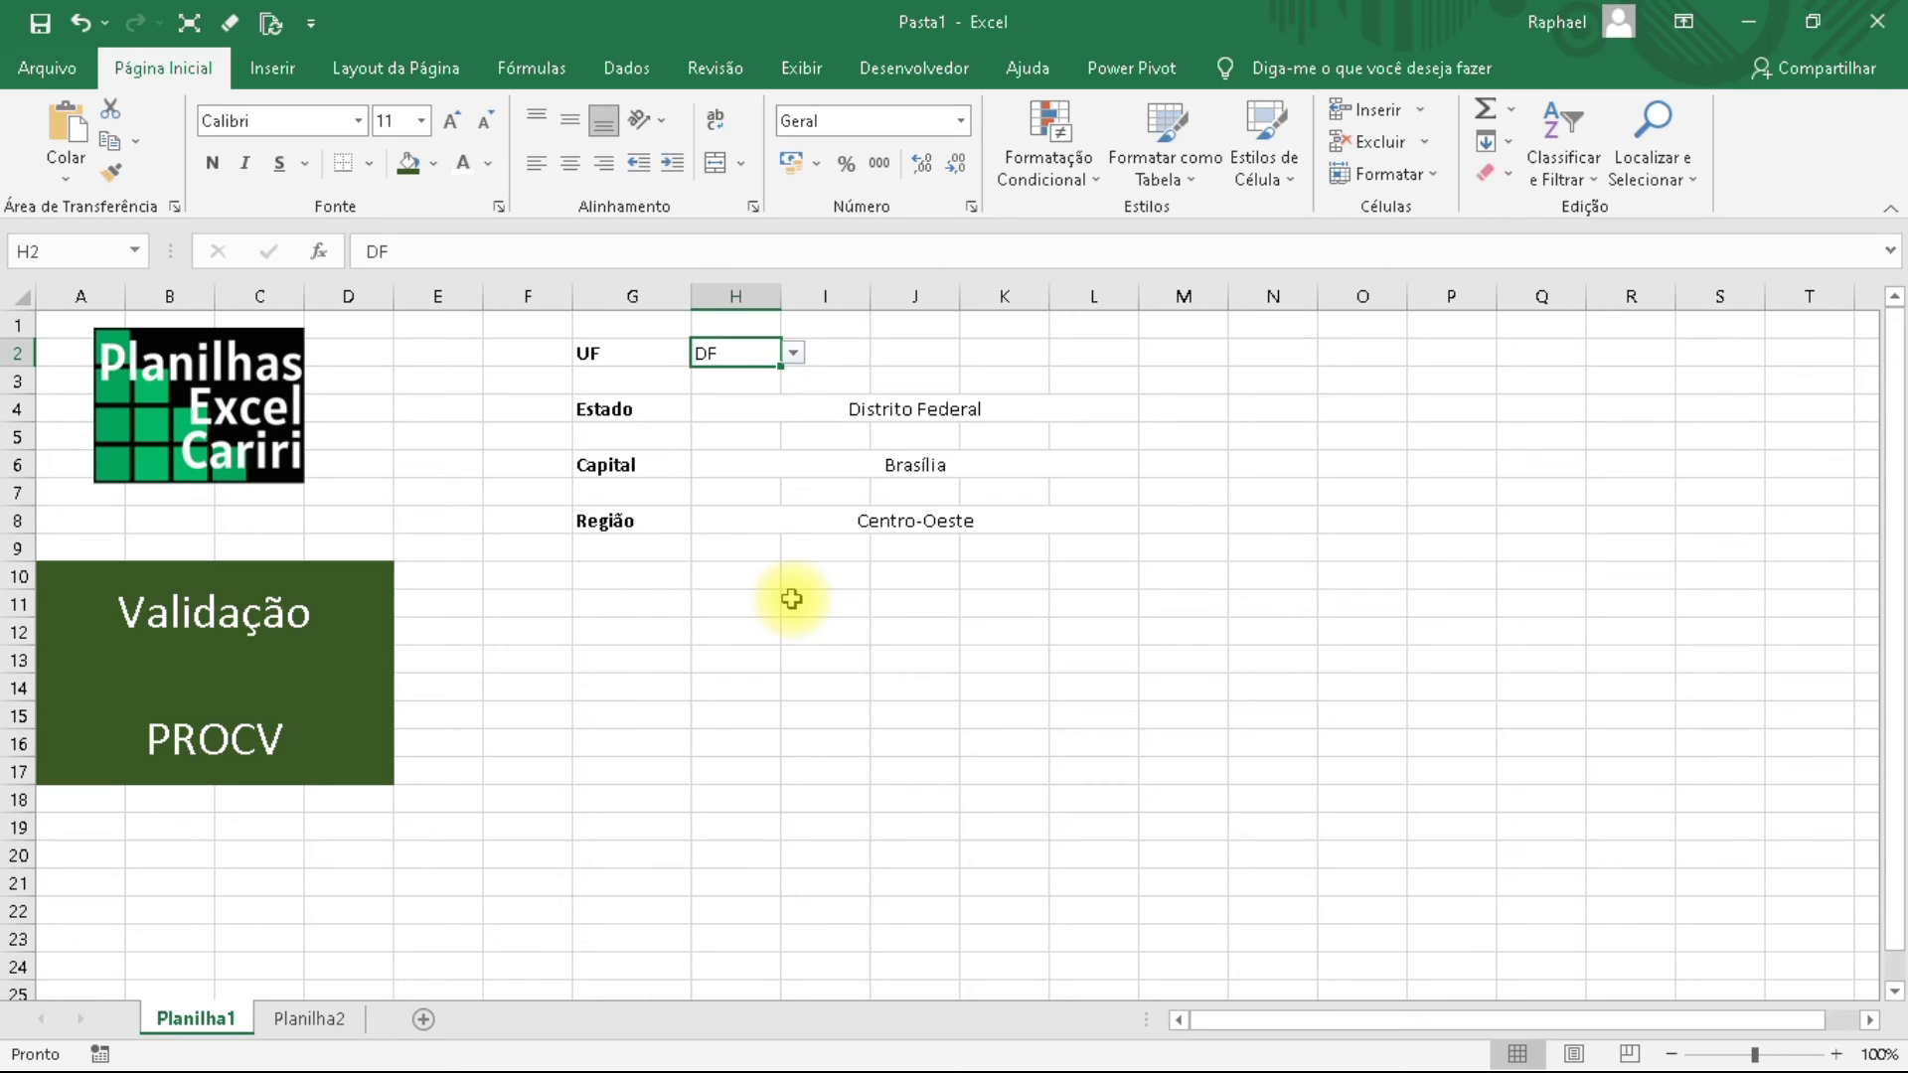
# Try to enter the invalid UF rter in H2 to test the validation, and cancel the entry.
pyautogui.click(793, 353)
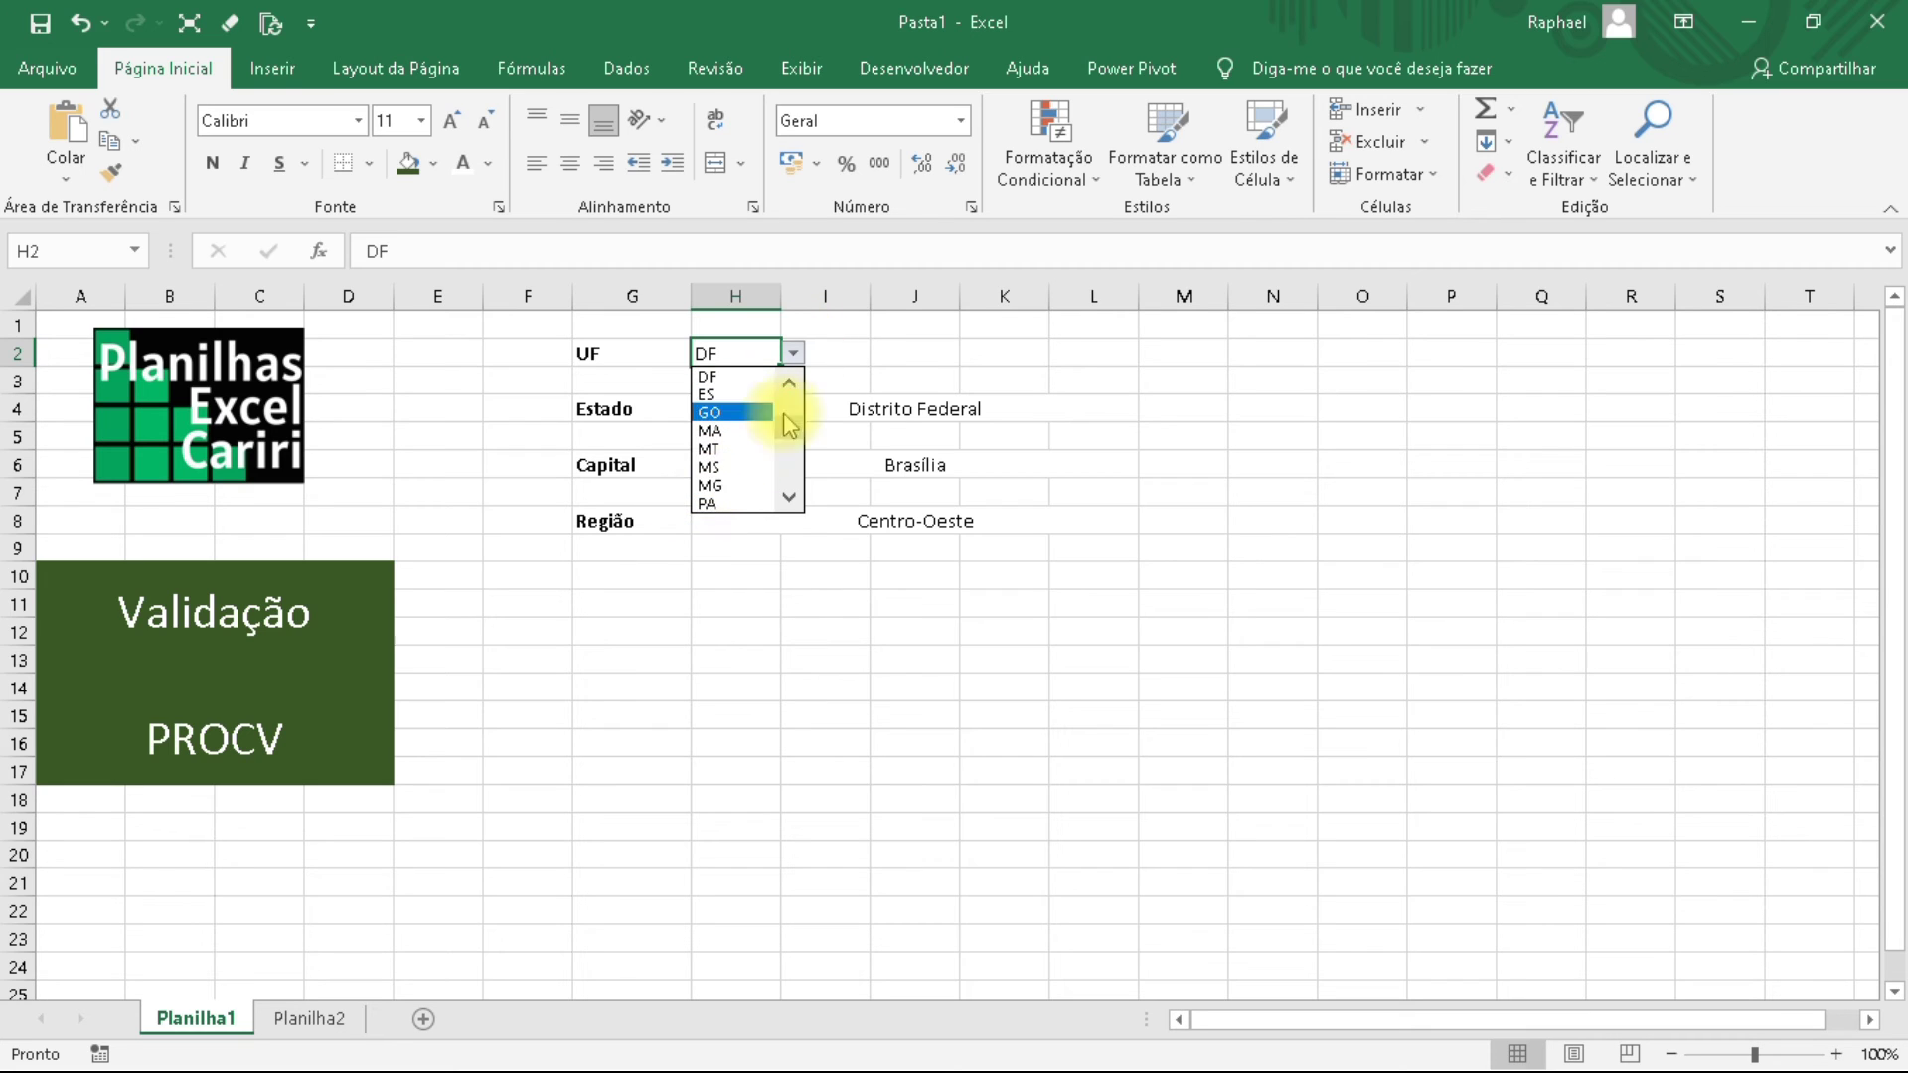
pyautogui.click(873, 378)
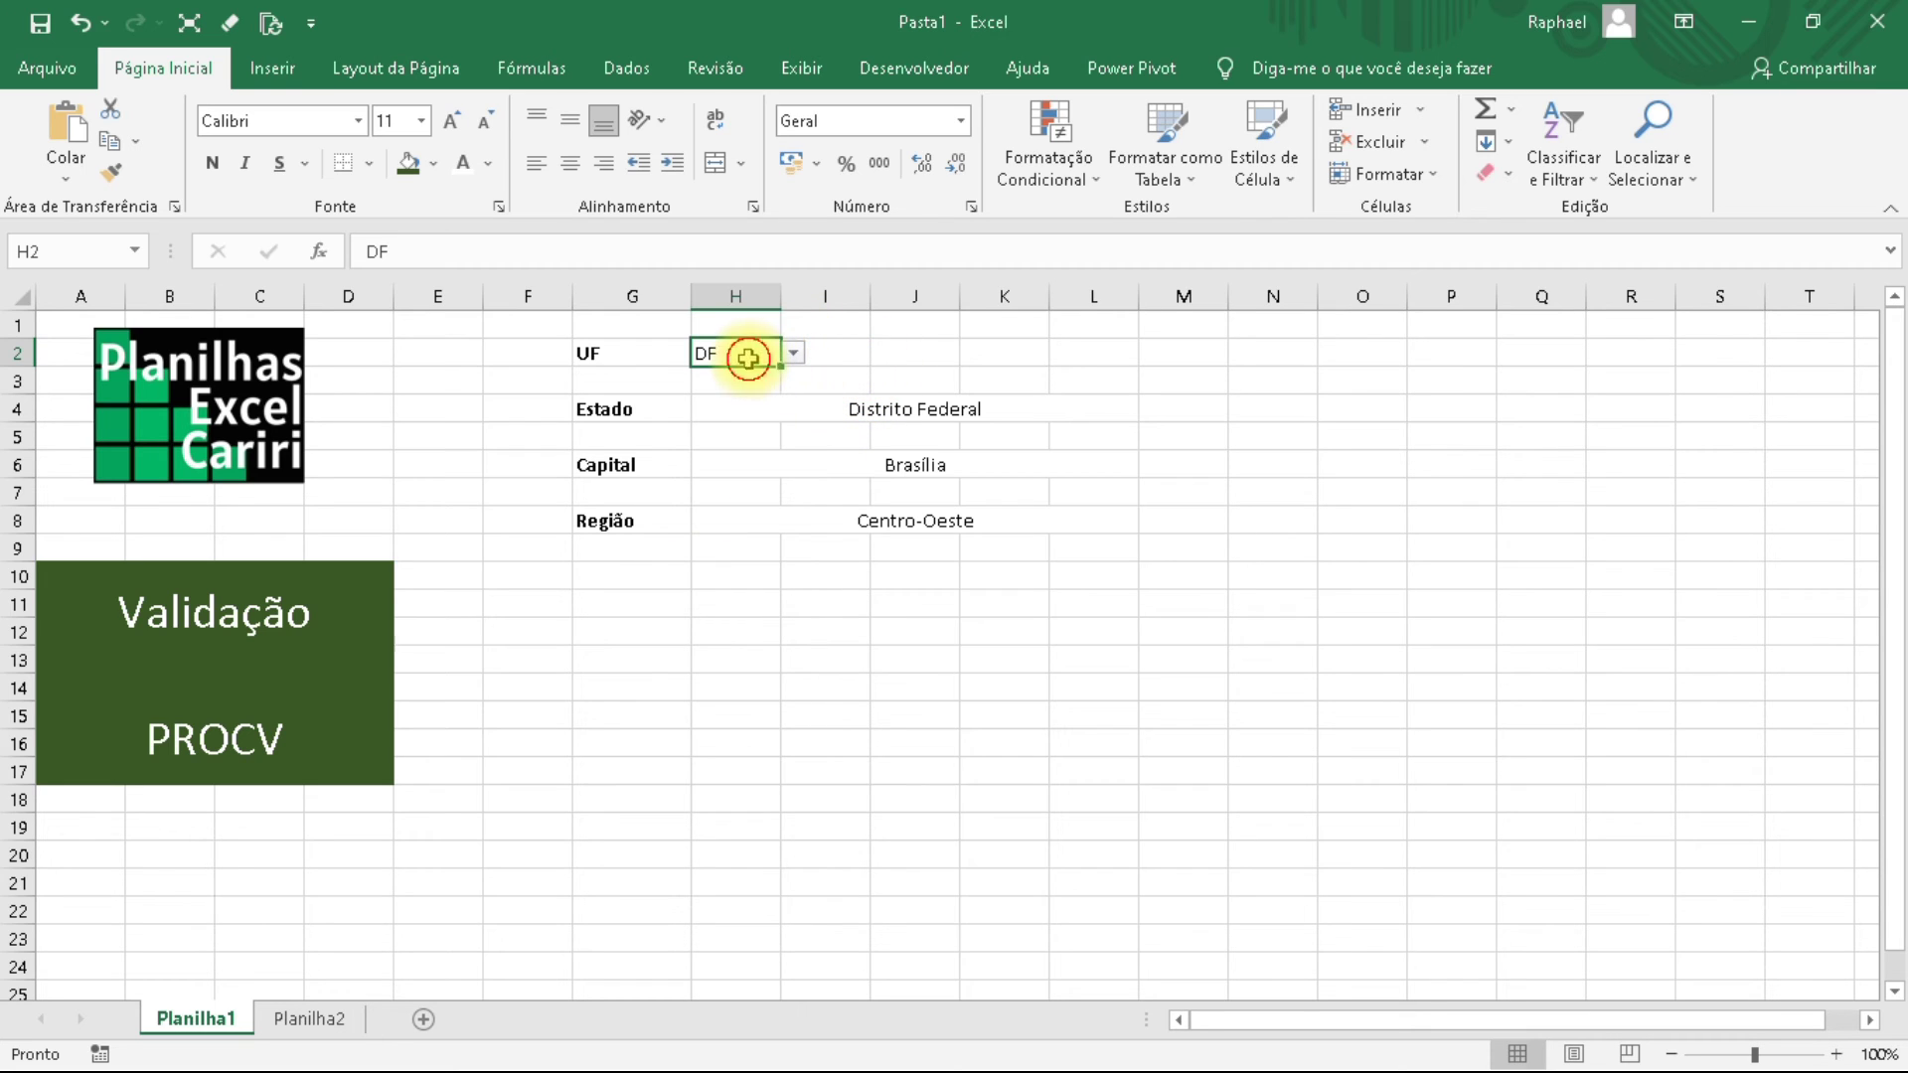
pyautogui.write('rte')
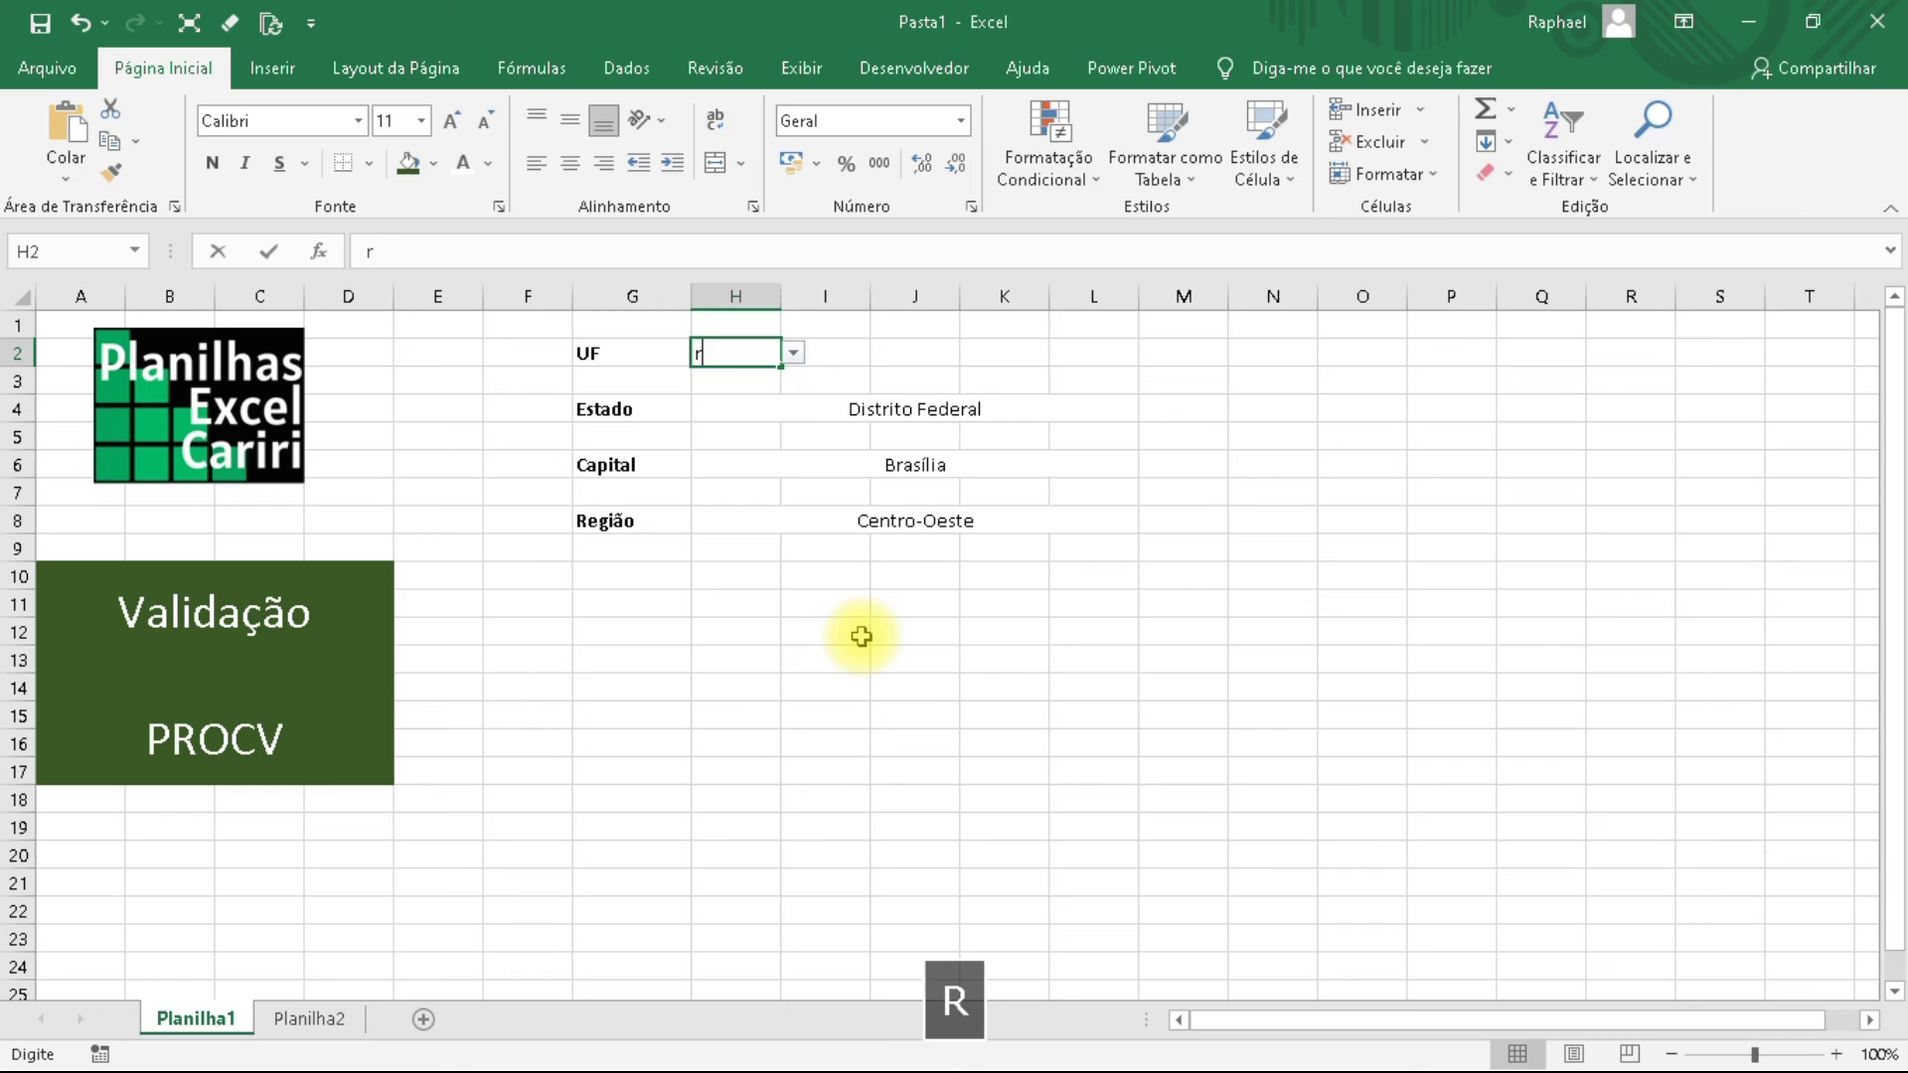
pyautogui.press('Tab')
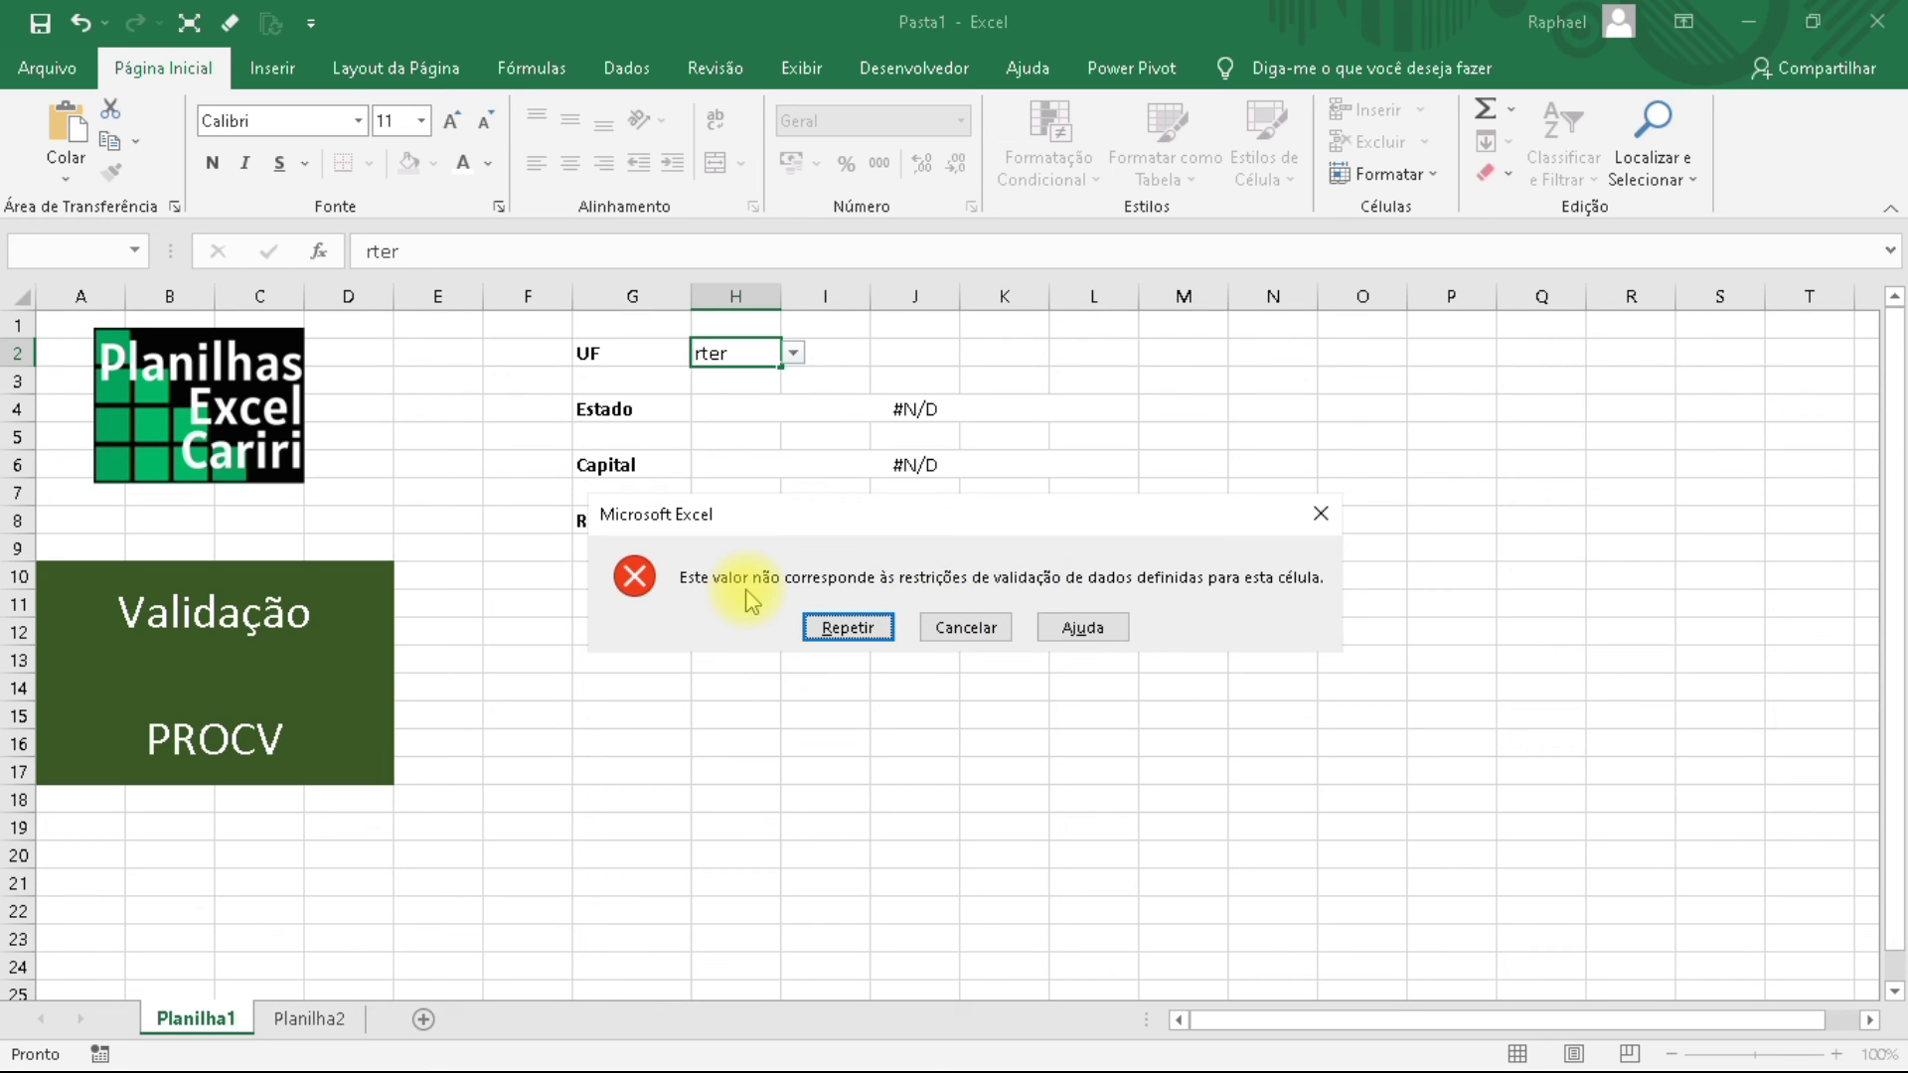
pyautogui.click(965, 628)
# Choose MT, BA and AM in turn as the UF in H2 to test the three lookups.
pyautogui.click(794, 356)
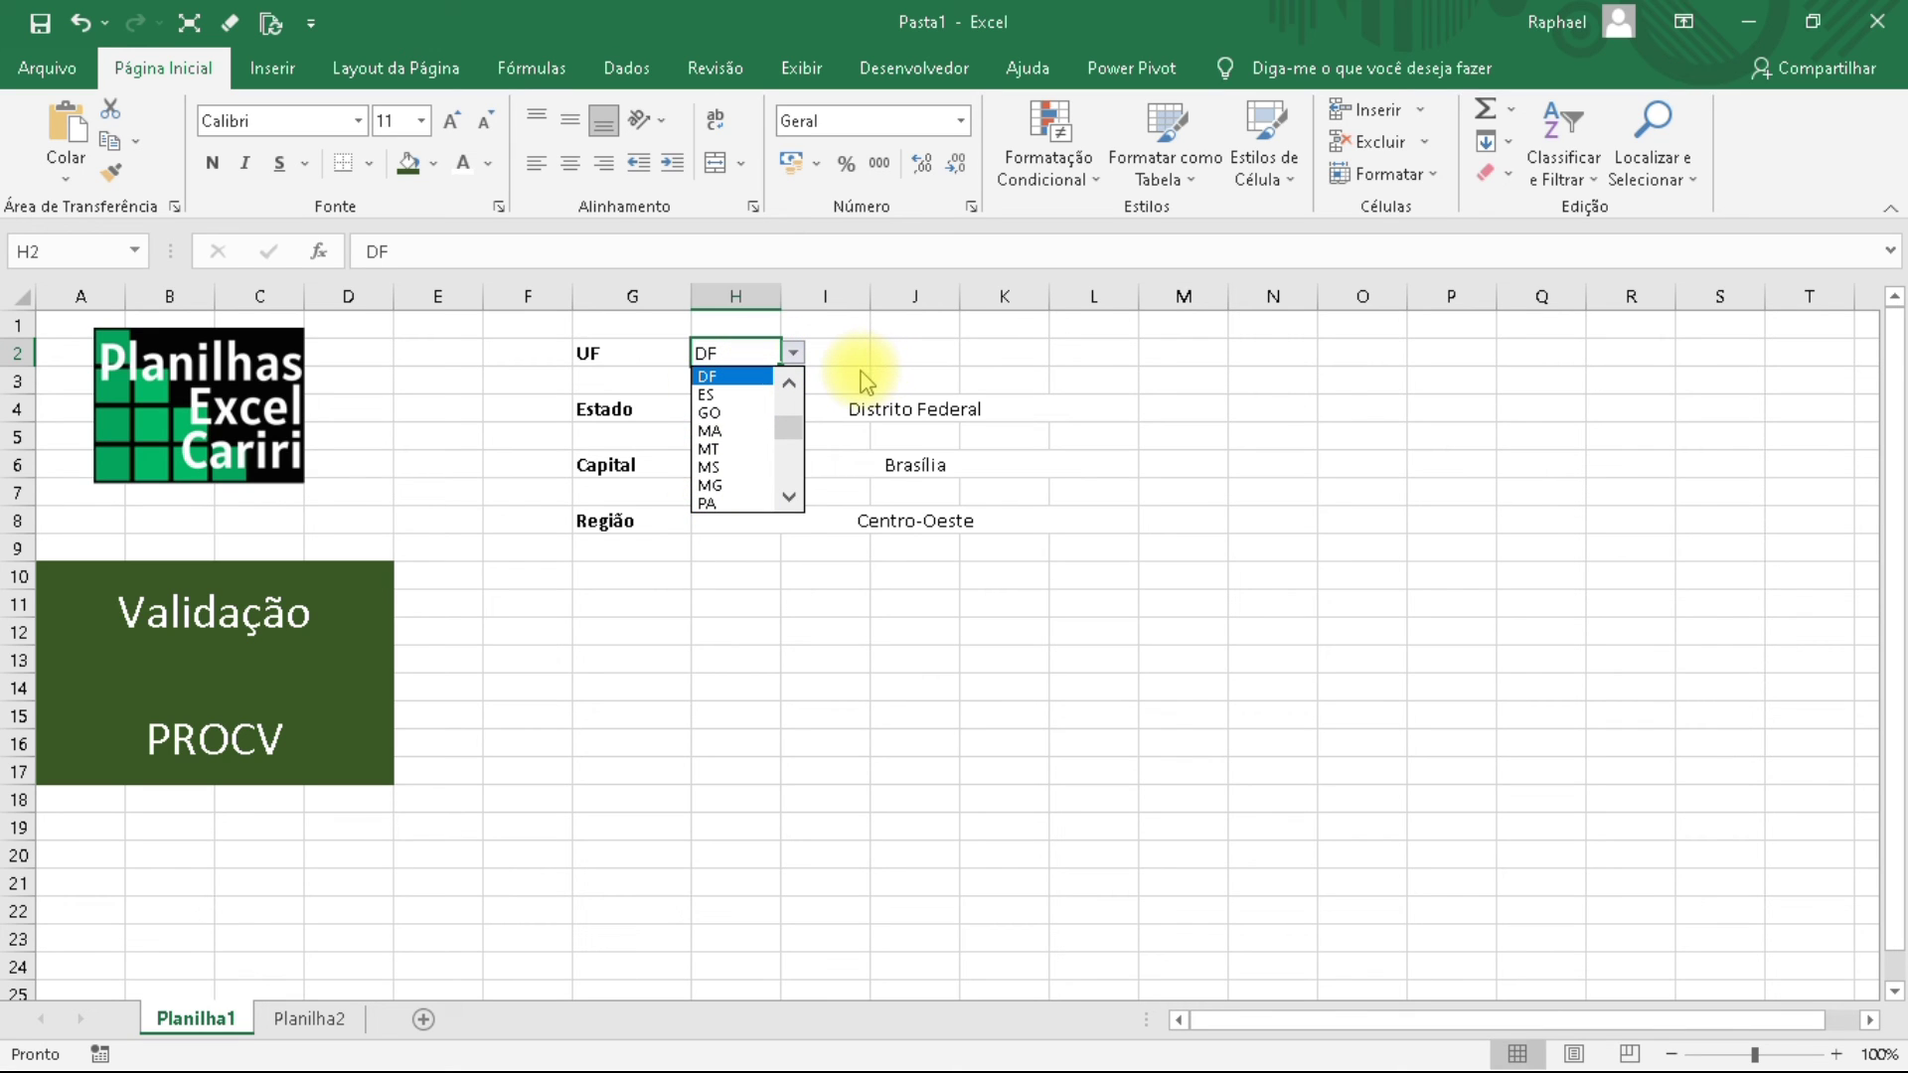
pyautogui.click(714, 448)
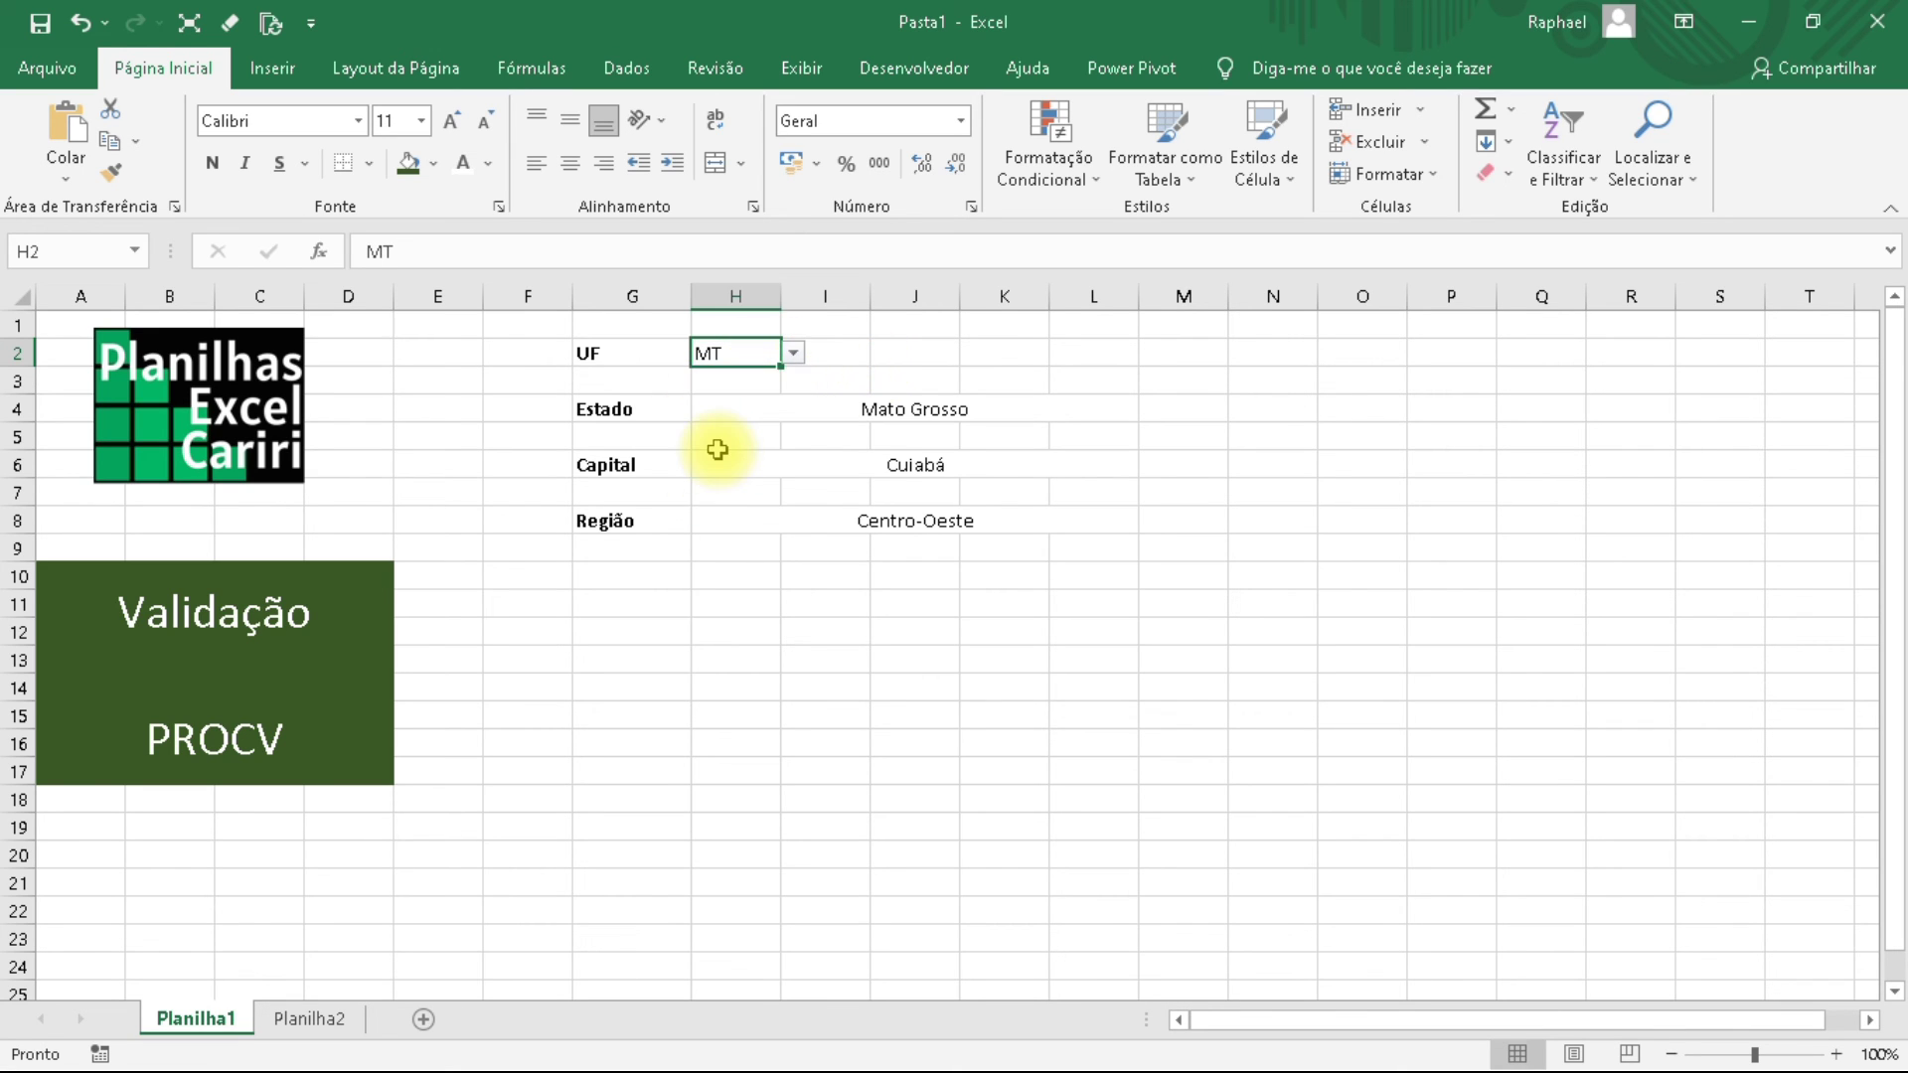
pyautogui.click(792, 354)
pyautogui.scroll(3, 785, 417)
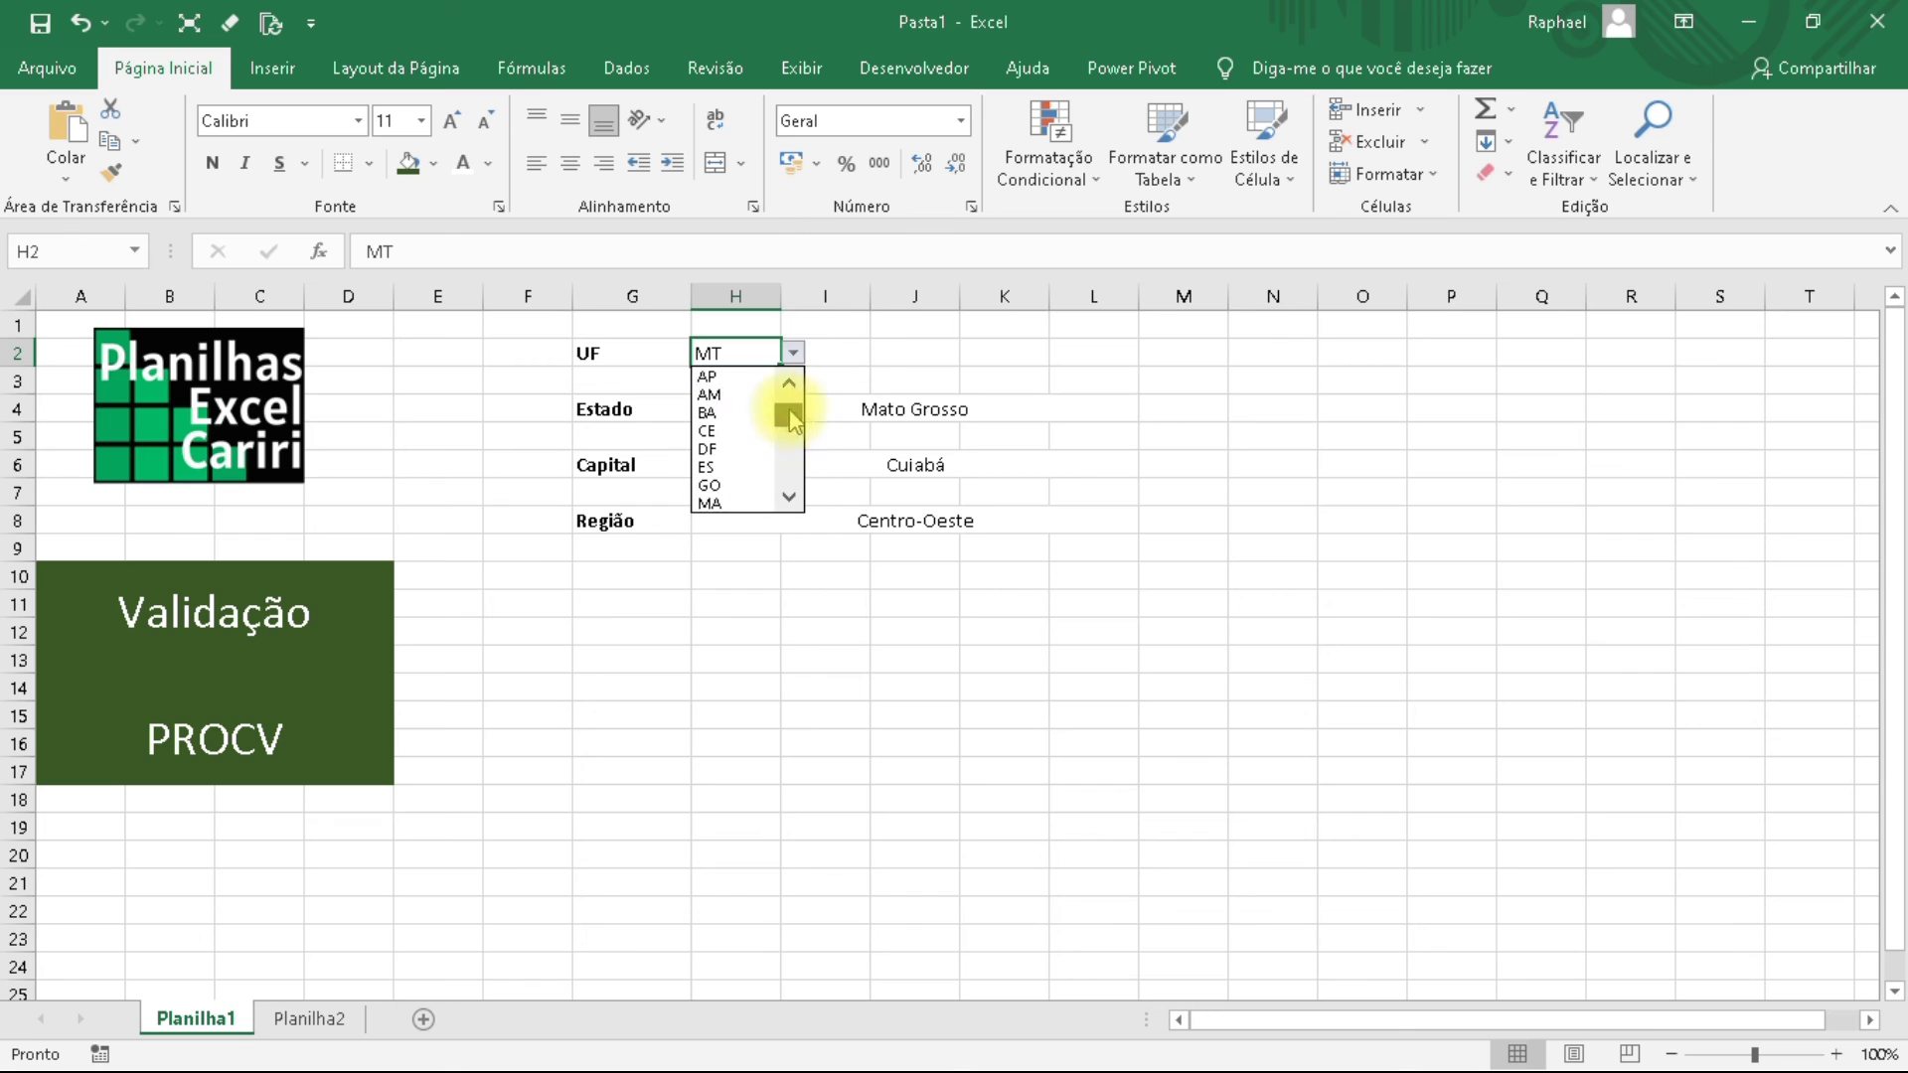
pyautogui.click(730, 412)
pyautogui.click(792, 353)
pyautogui.scroll(2, 790, 403)
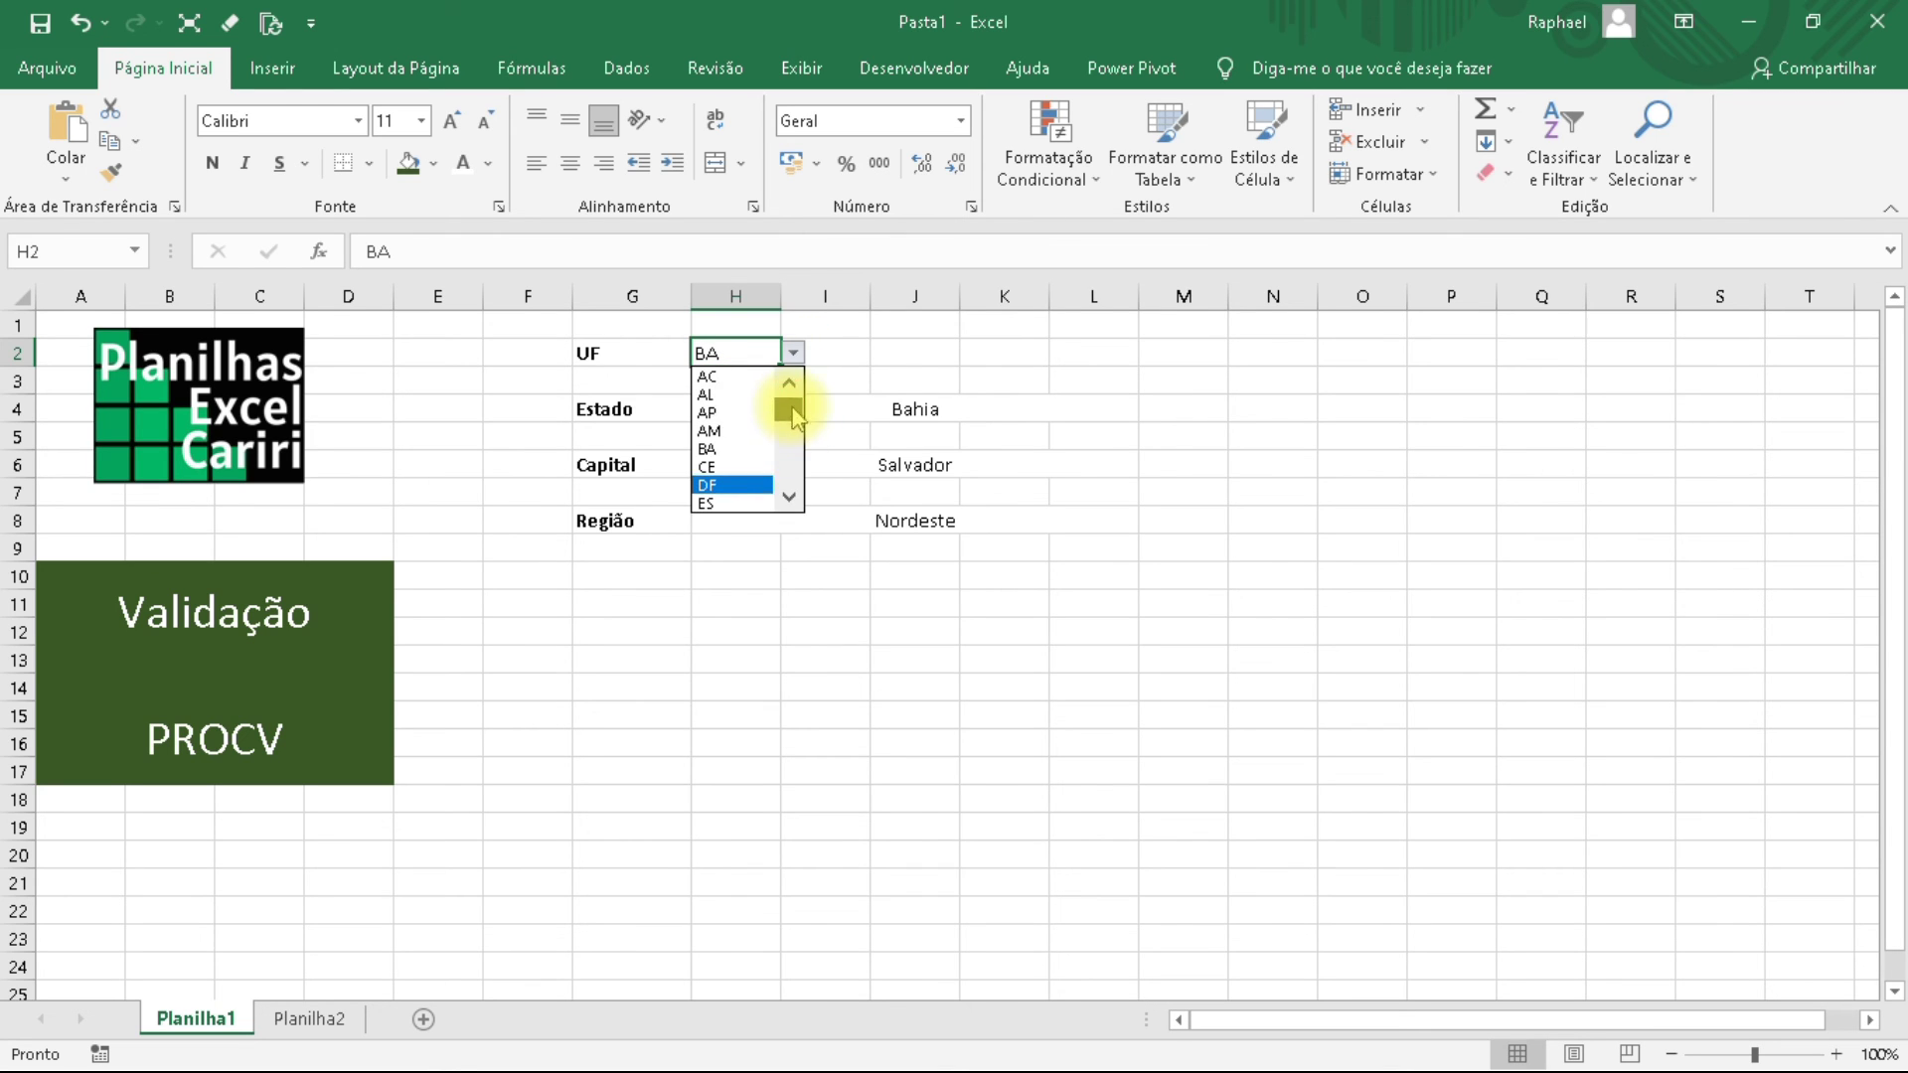
pyautogui.click(721, 431)
# Continue testing H2 with DF and MT, and leave PR as the selected UF.
pyautogui.click(792, 354)
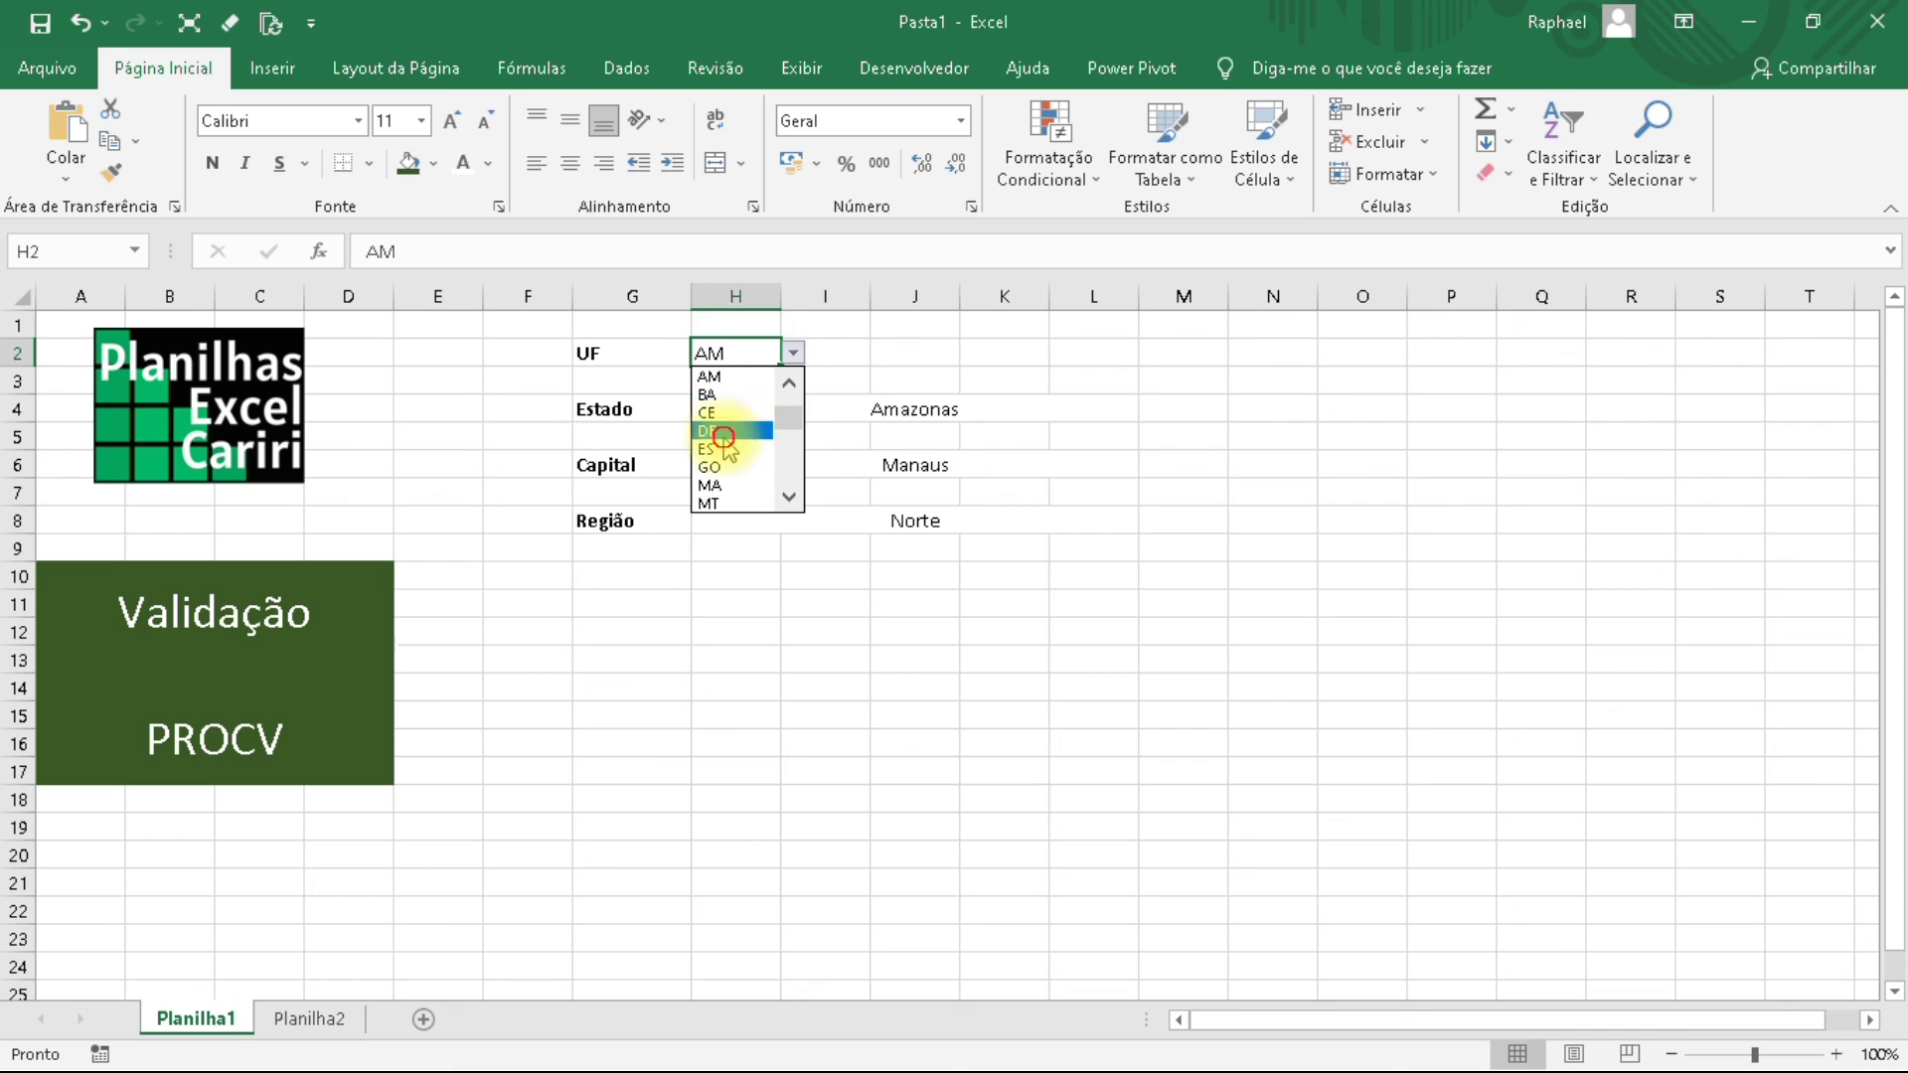
pyautogui.click(725, 431)
pyautogui.click(792, 354)
pyautogui.click(728, 445)
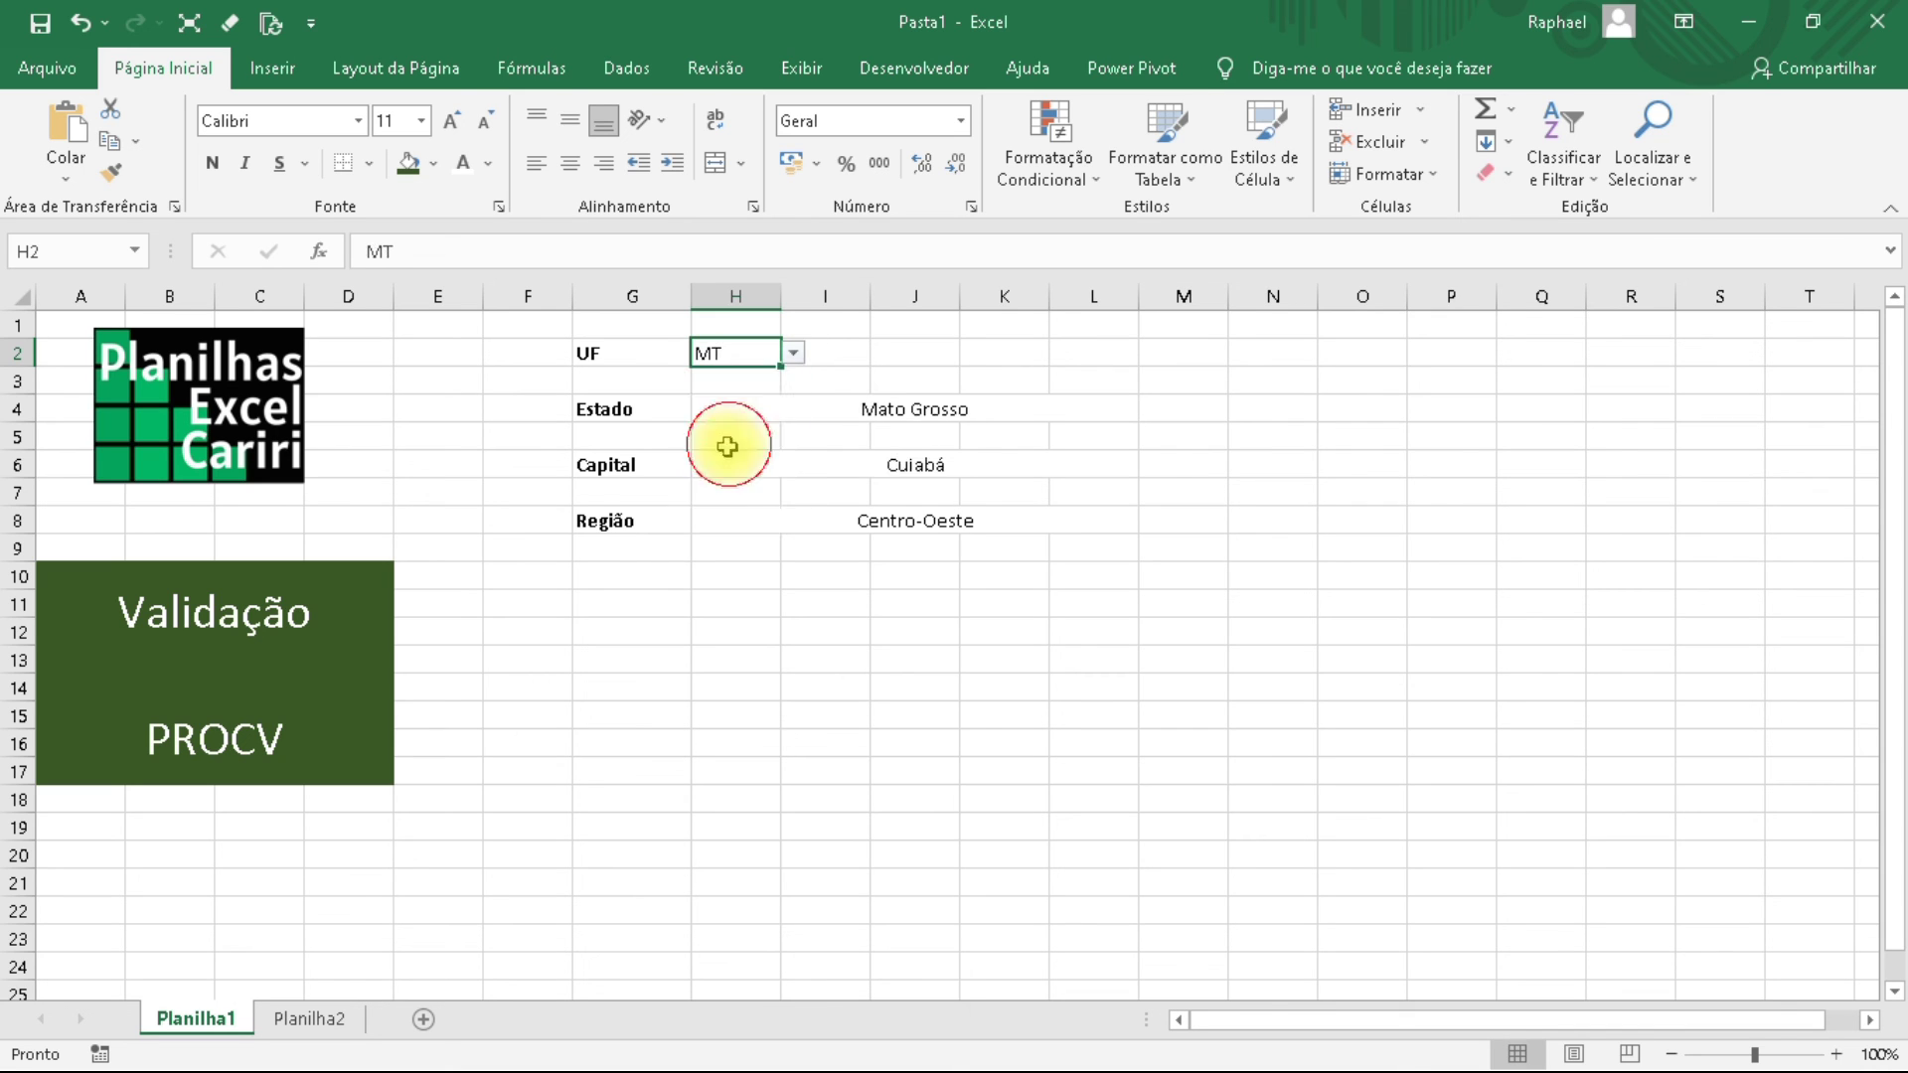
pyautogui.click(792, 354)
pyautogui.click(724, 456)
pyautogui.click(795, 581)
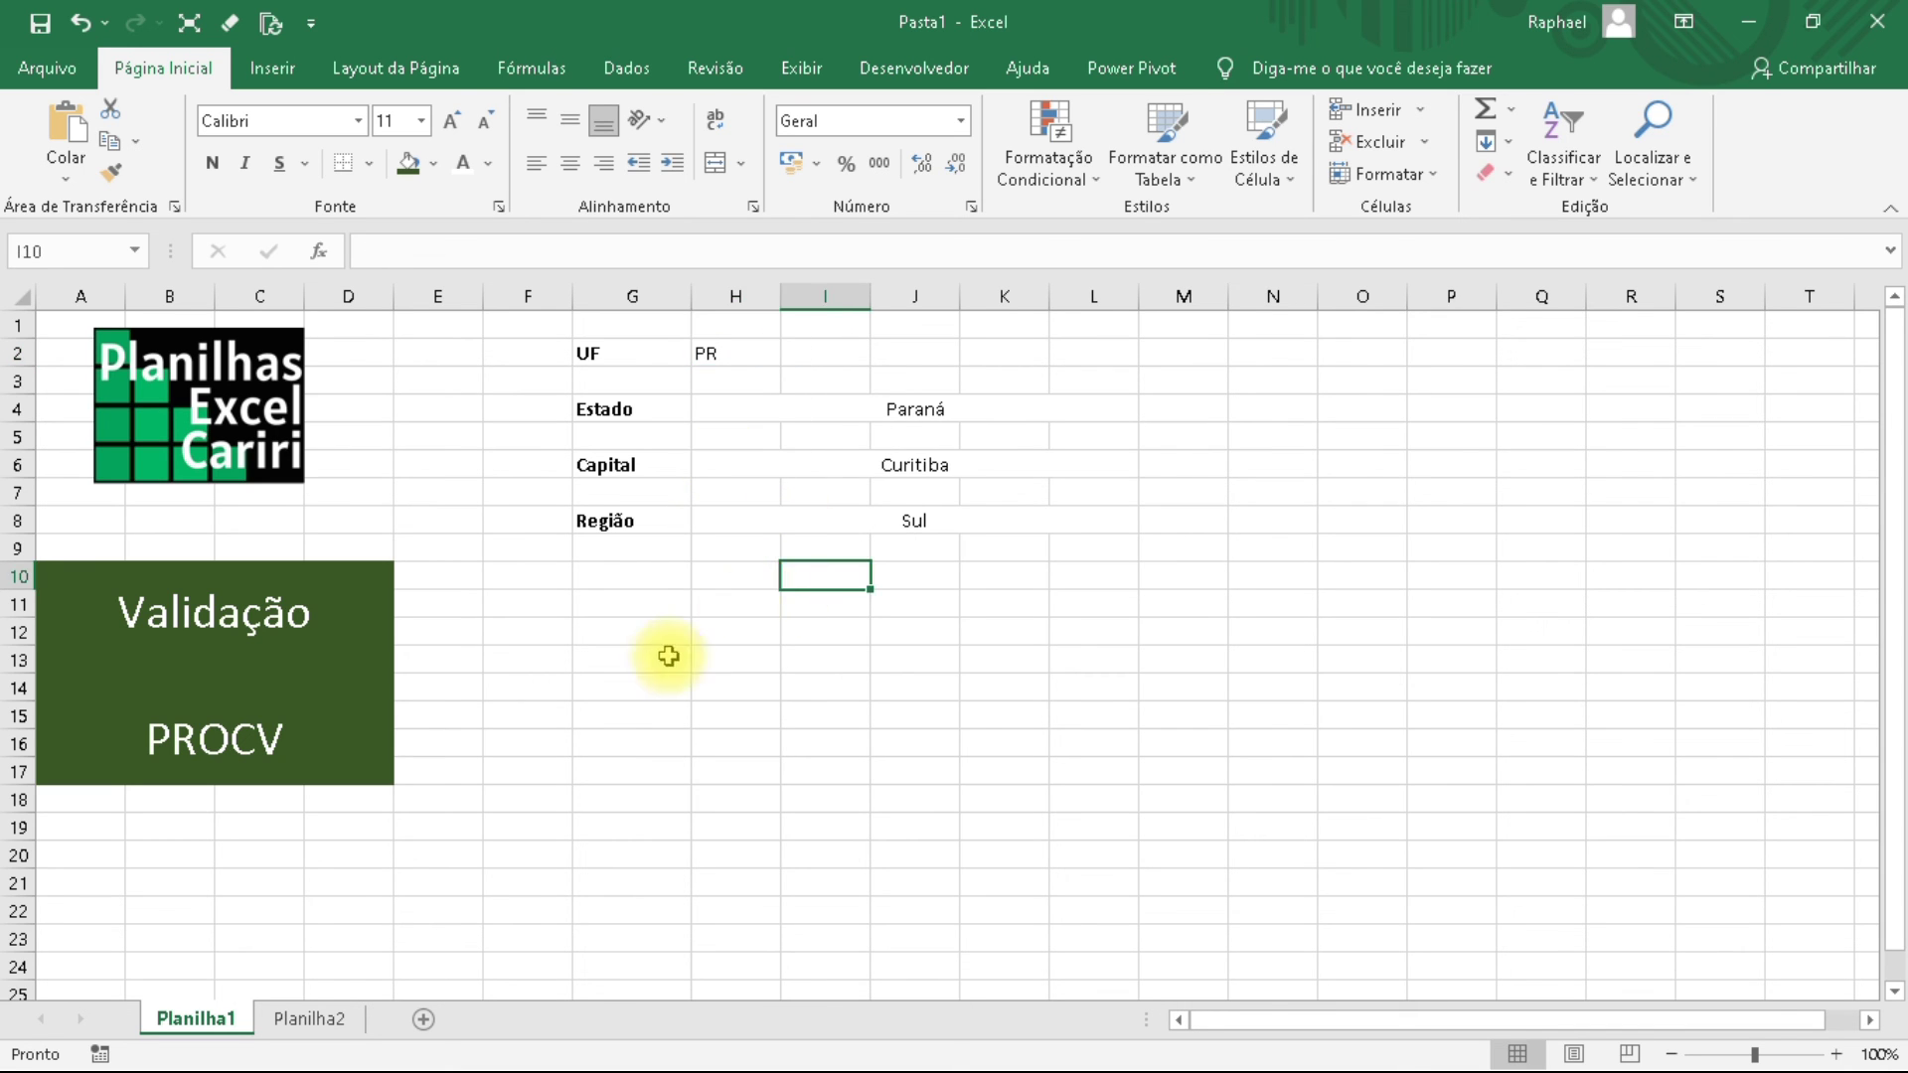
# Enter the label UF in G12 to start a second lookup block below the first.
pyautogui.click(656, 633)
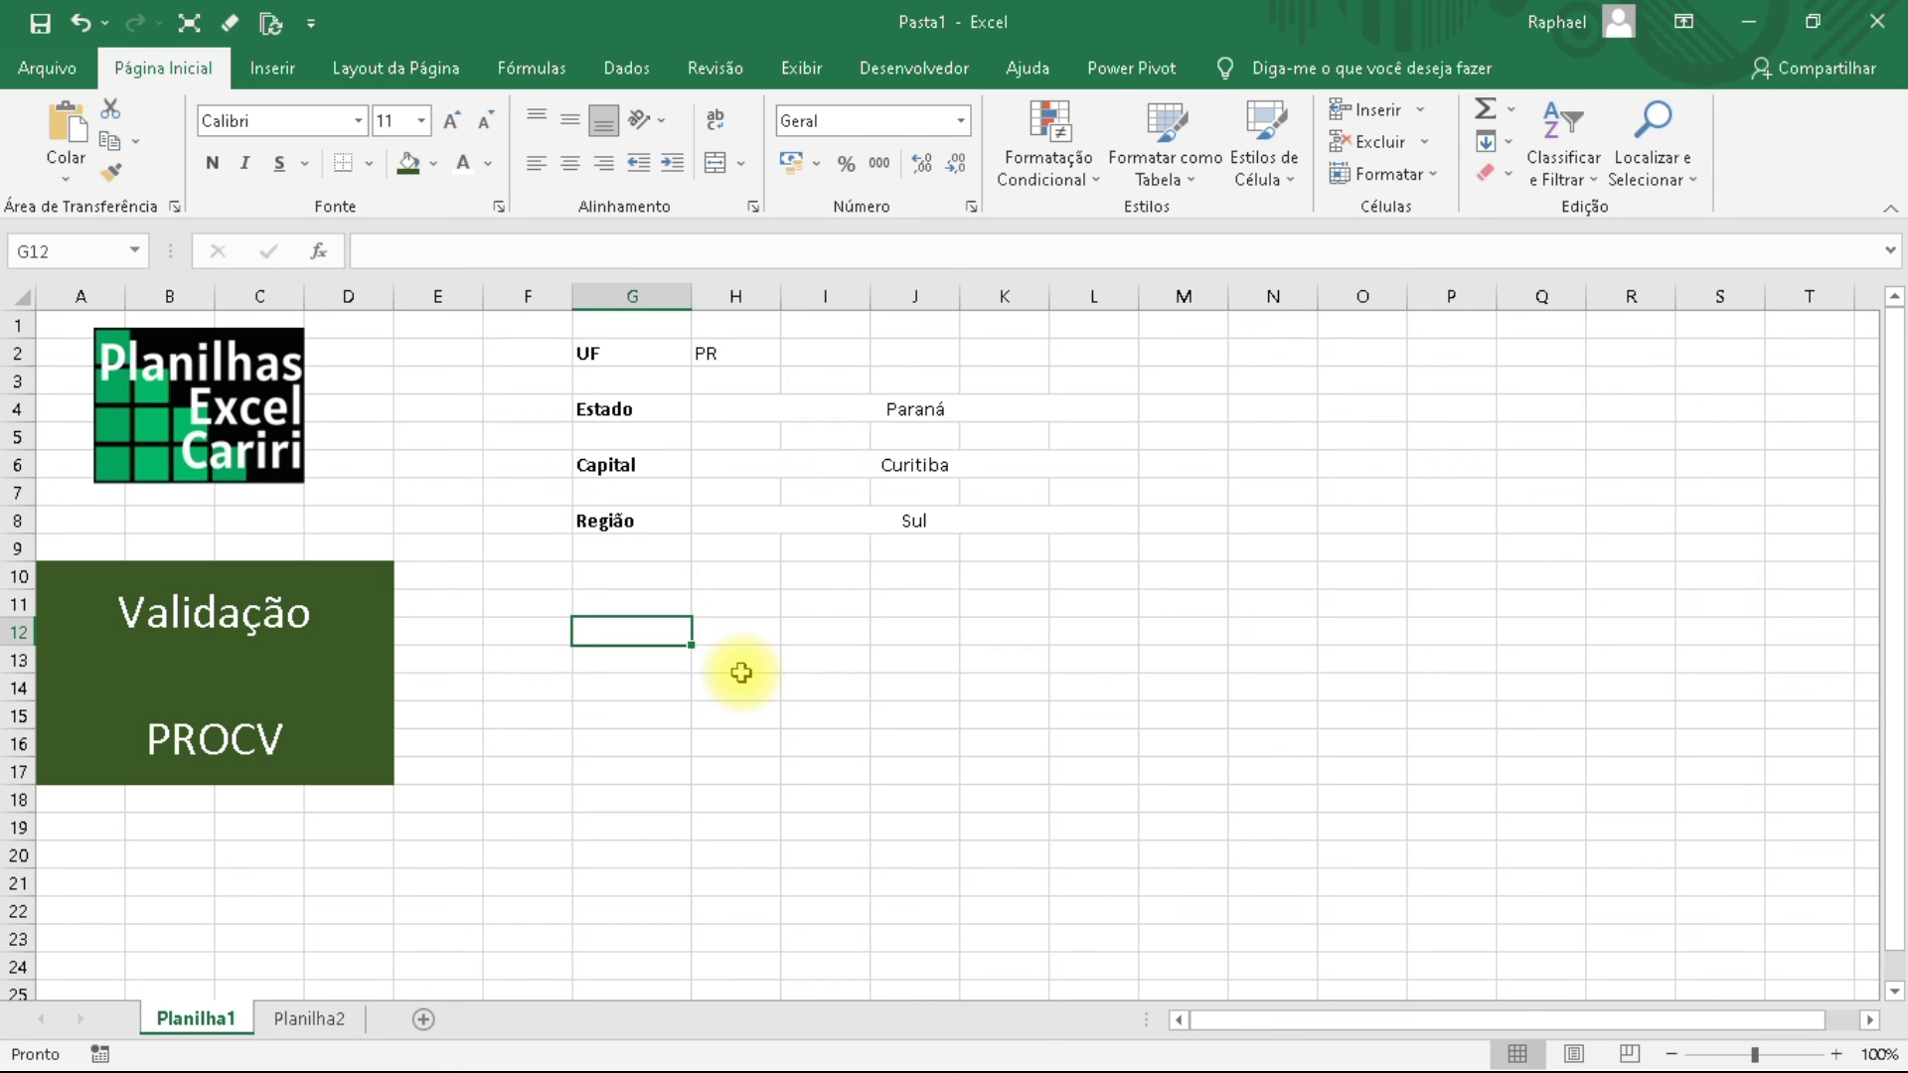
pyautogui.write('UF')
pyautogui.press('Right')
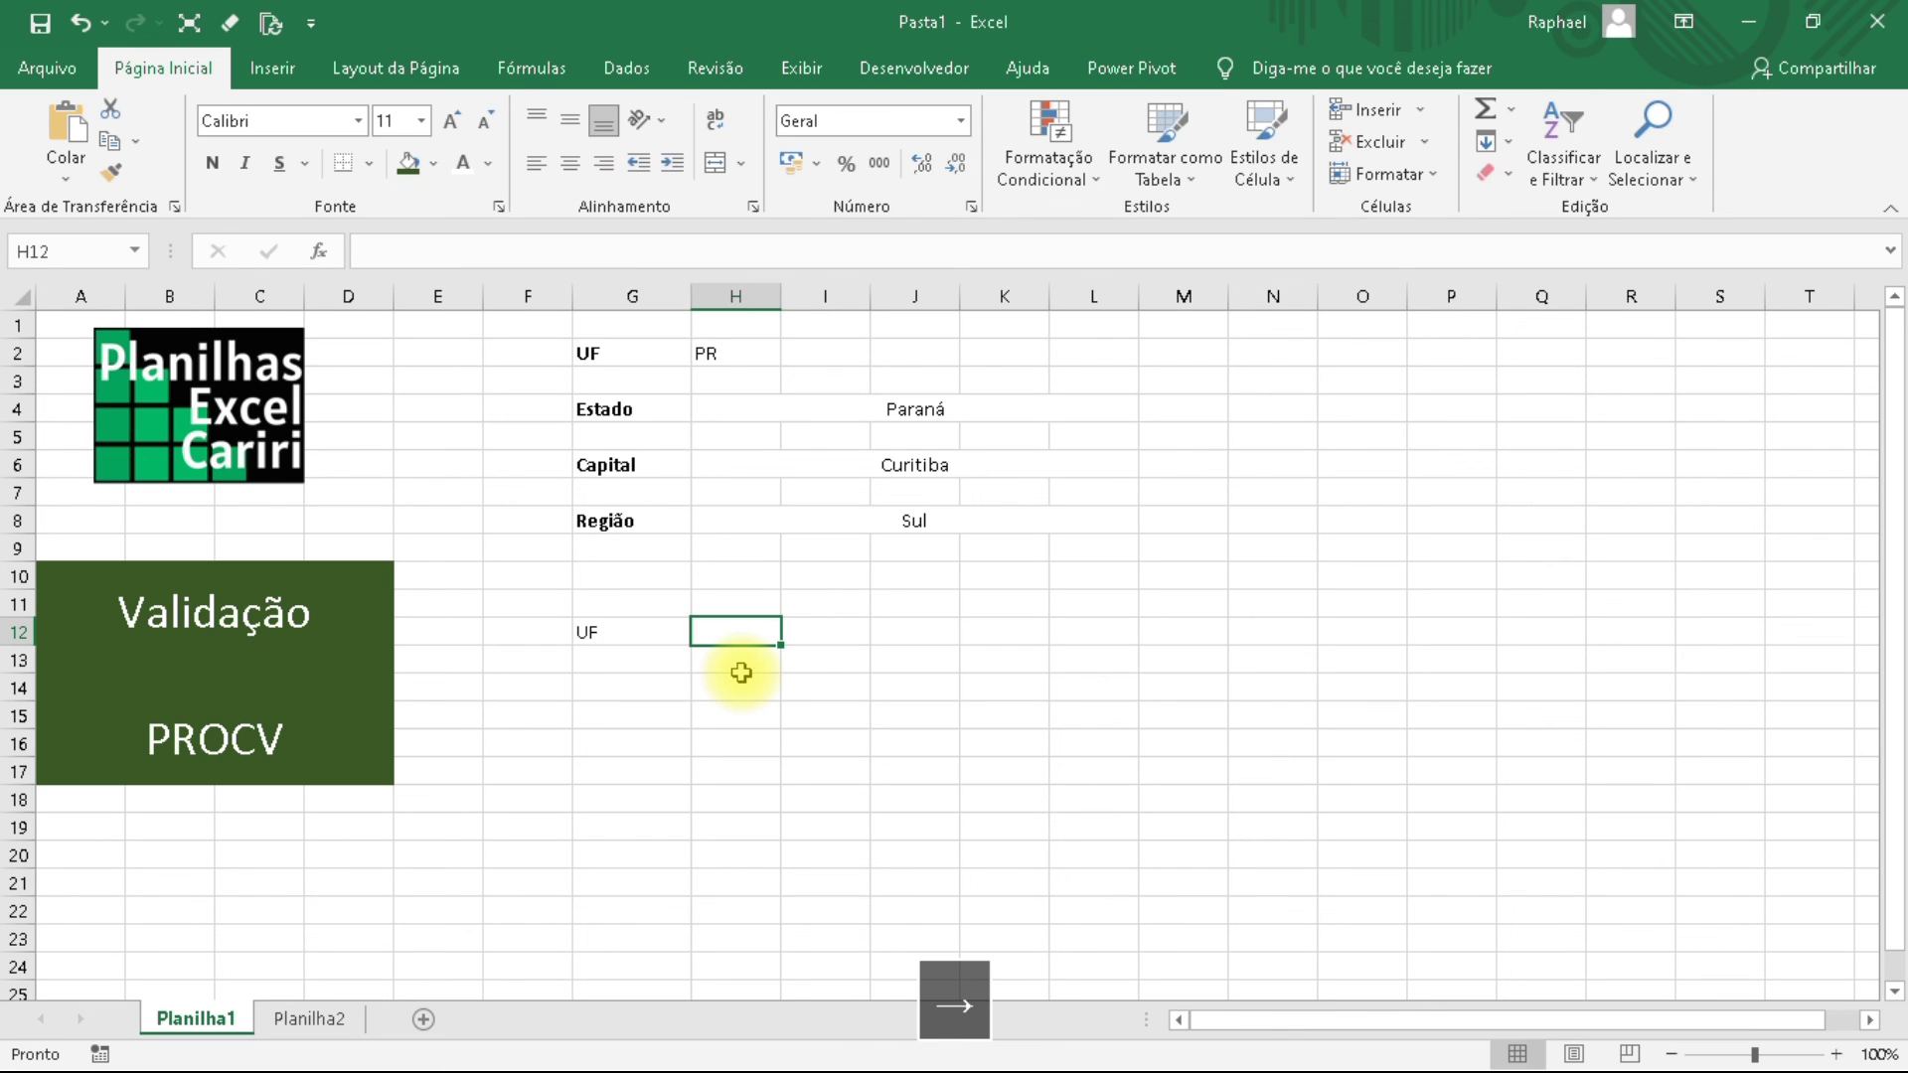
pyautogui.press('Down')
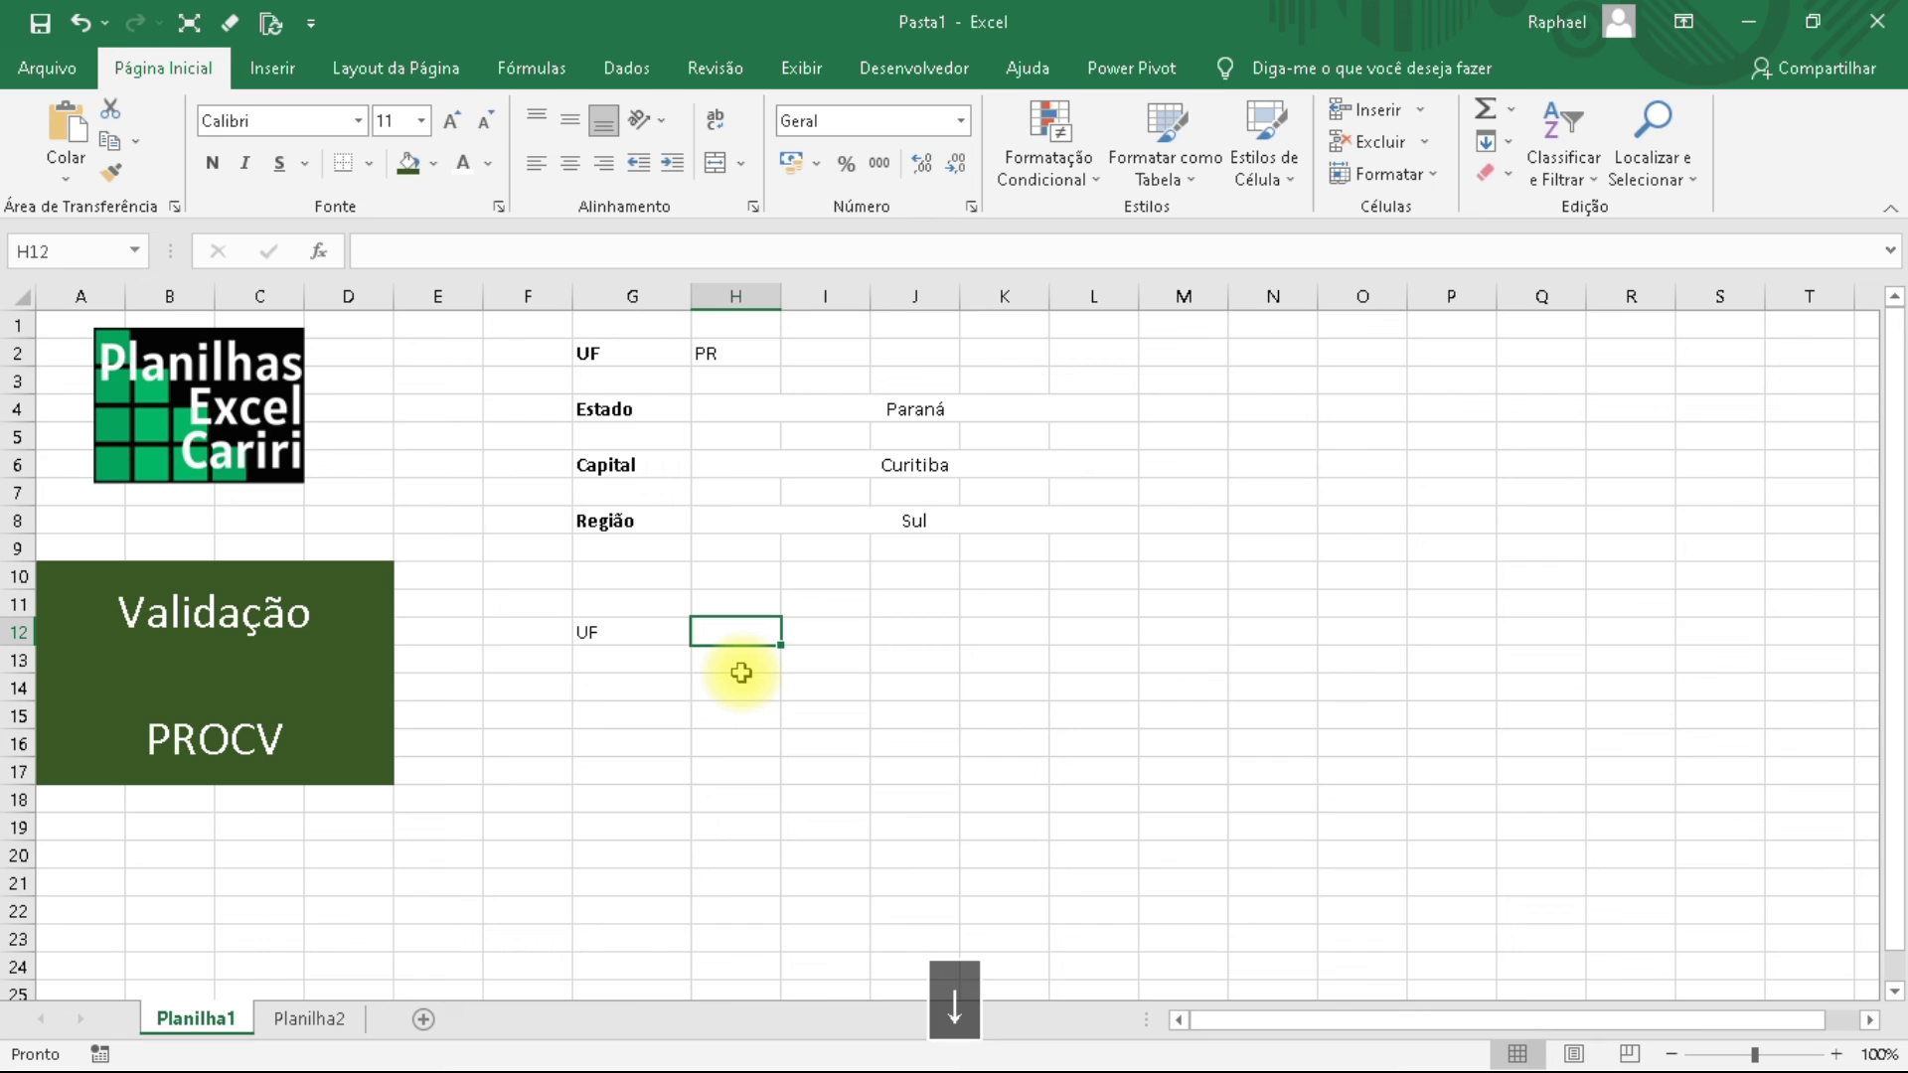
pyautogui.click(740, 673)
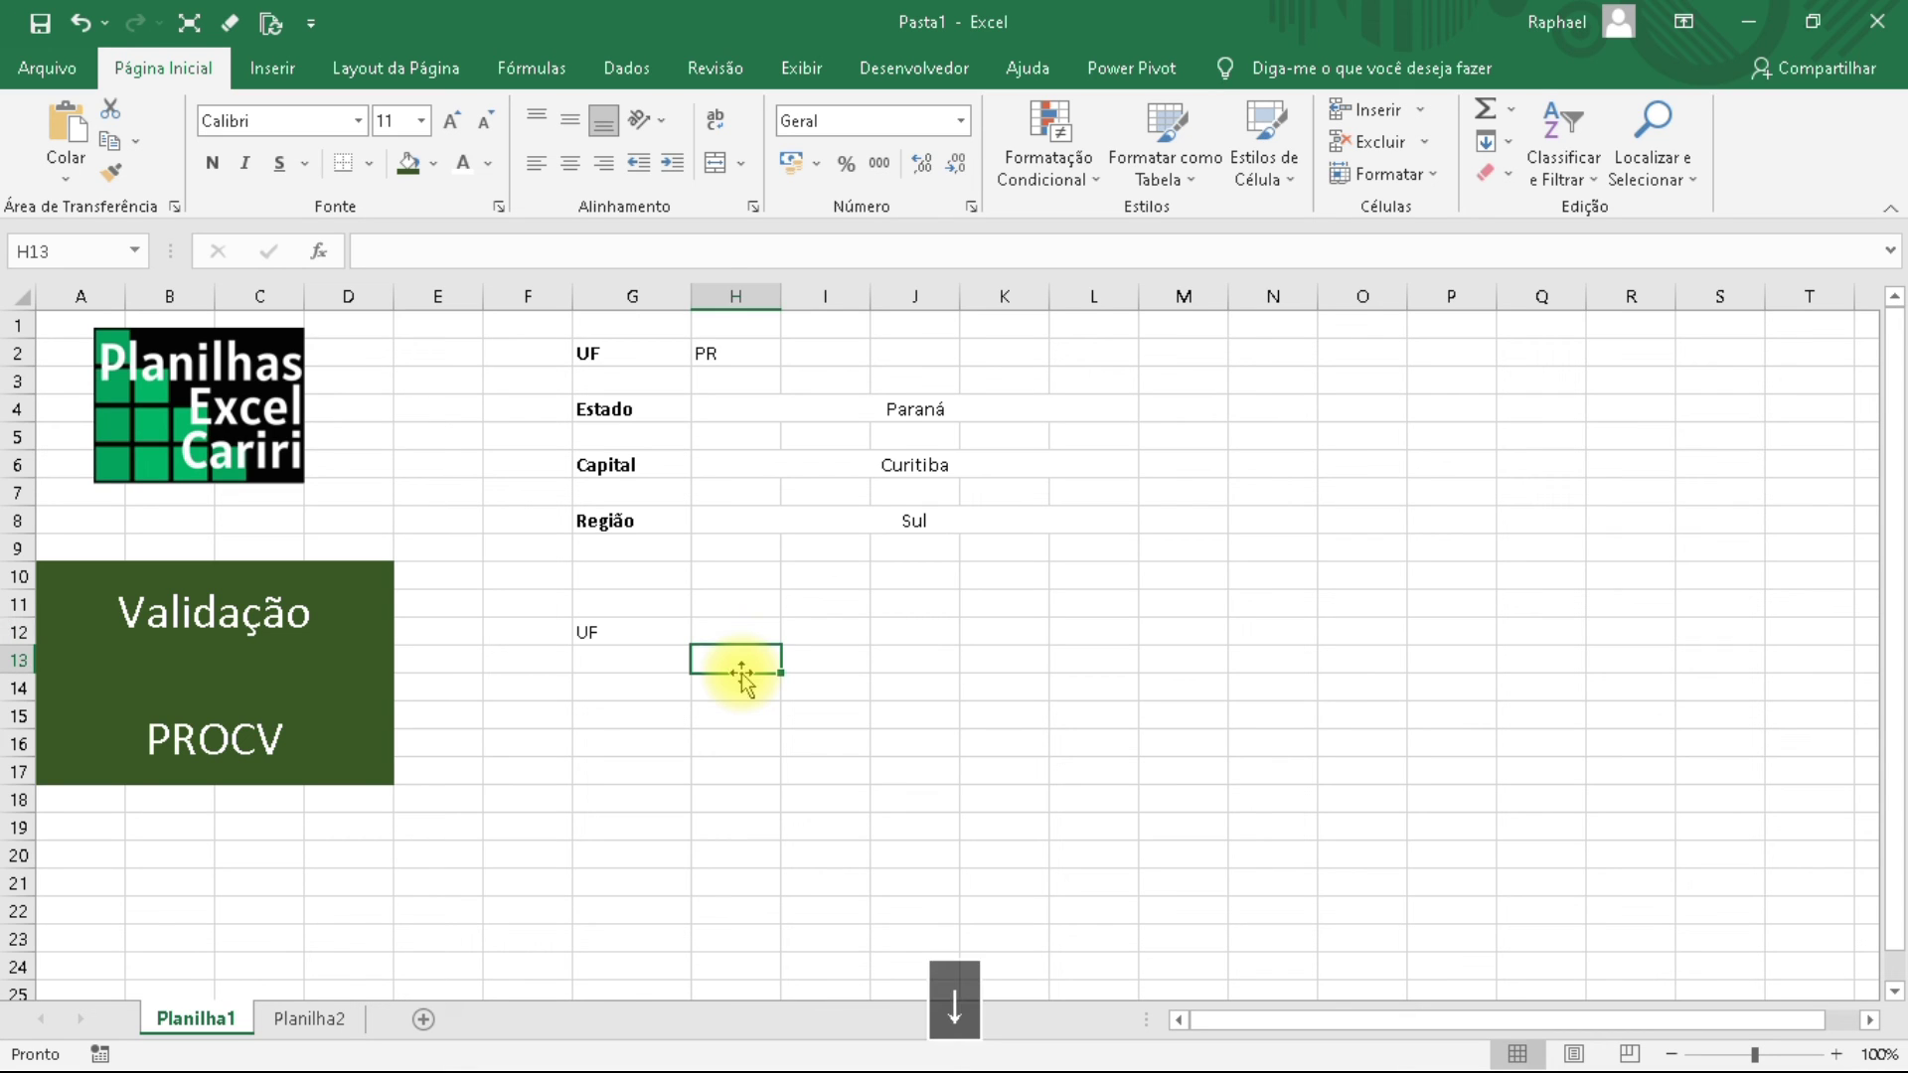
# Copy the Estado, Capital and Região labels from G4:G8 into the second block starting at G14.
pyautogui.click(639, 378)
pyautogui.click(637, 407)
pyautogui.moveTo(637, 406); pyautogui.dragTo(656, 516)
pyautogui.hotkey('ctrl', 'c')
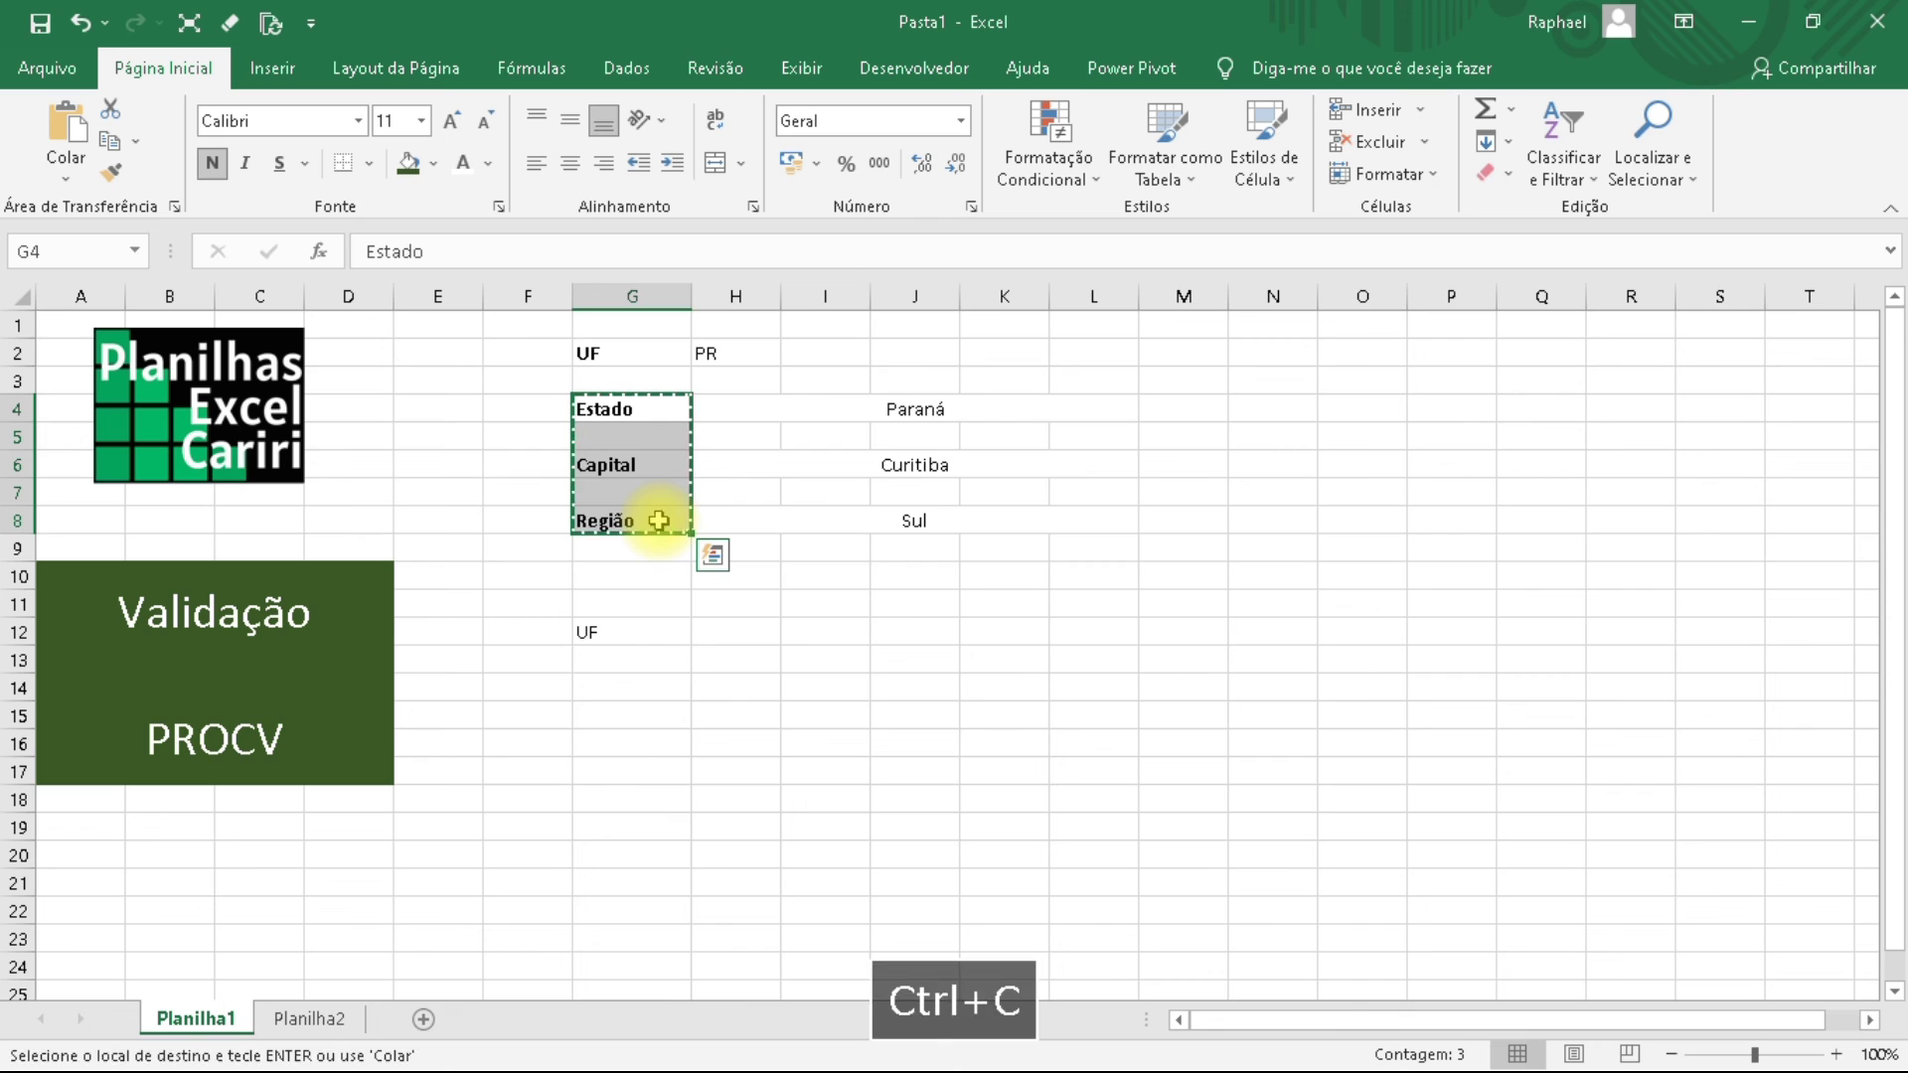
pyautogui.click(610, 699)
pyautogui.hotkey('ctrl', 'v')
pyautogui.click(824, 681)
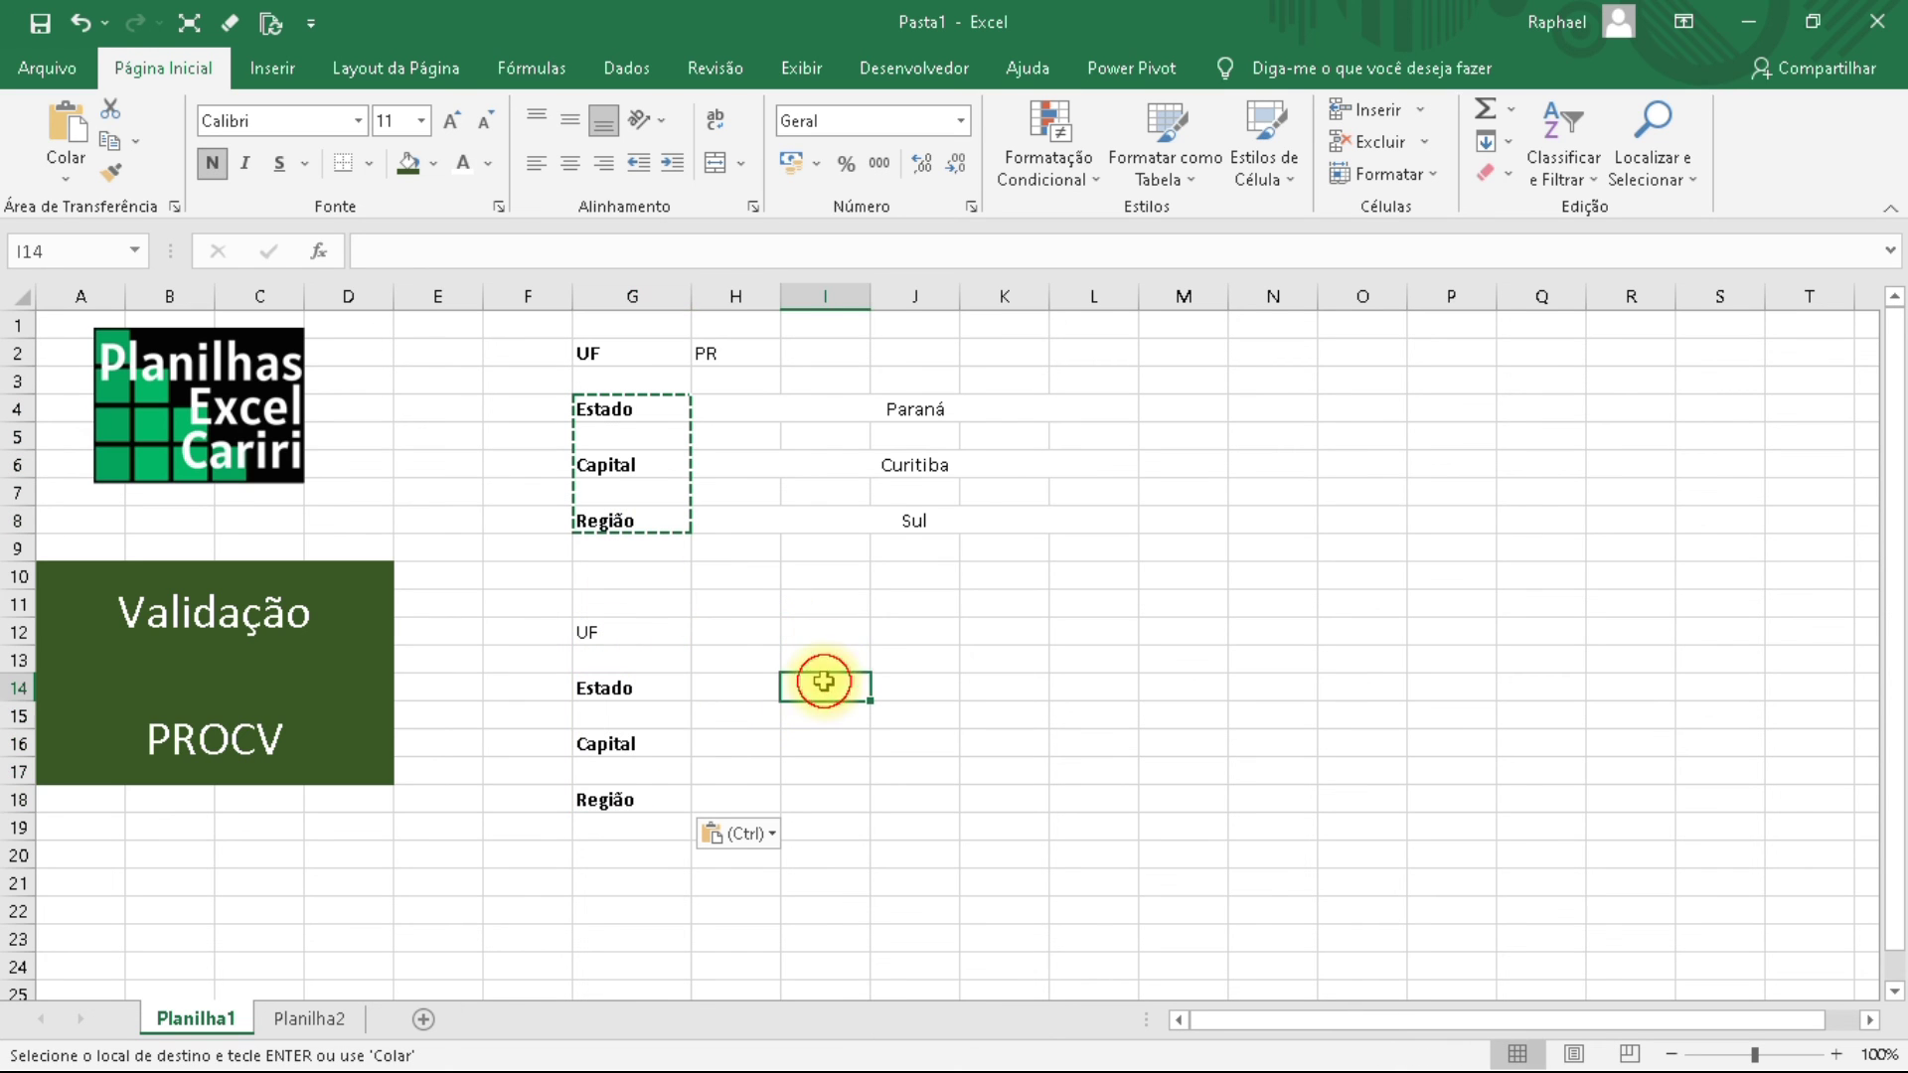
# Copy the Estado PROCV formula from H4 into H14 and change its lookup value to H12.
pyautogui.click(894, 402)
pyautogui.moveTo(730, 252); pyautogui.dragTo(286, 223)
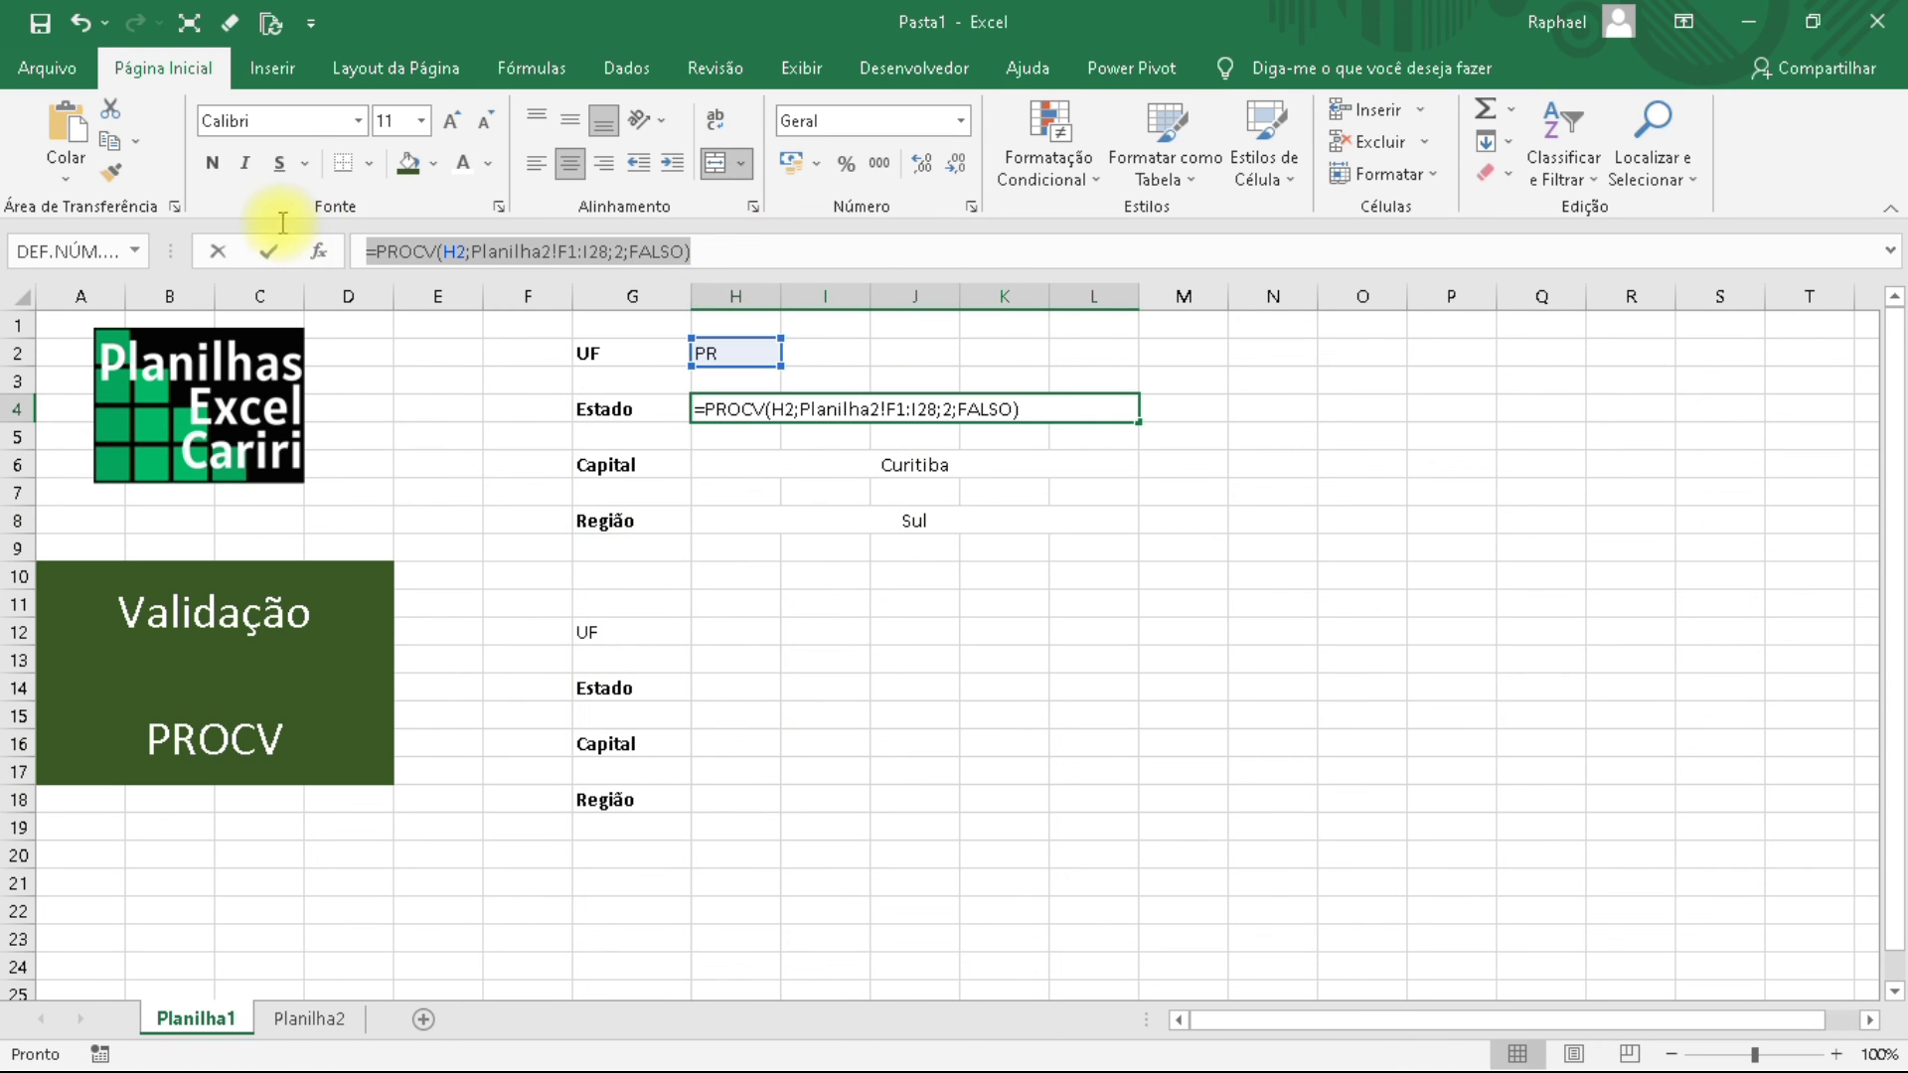
pyautogui.hotkey('ctrl', 'c')
pyautogui.press('Escape')
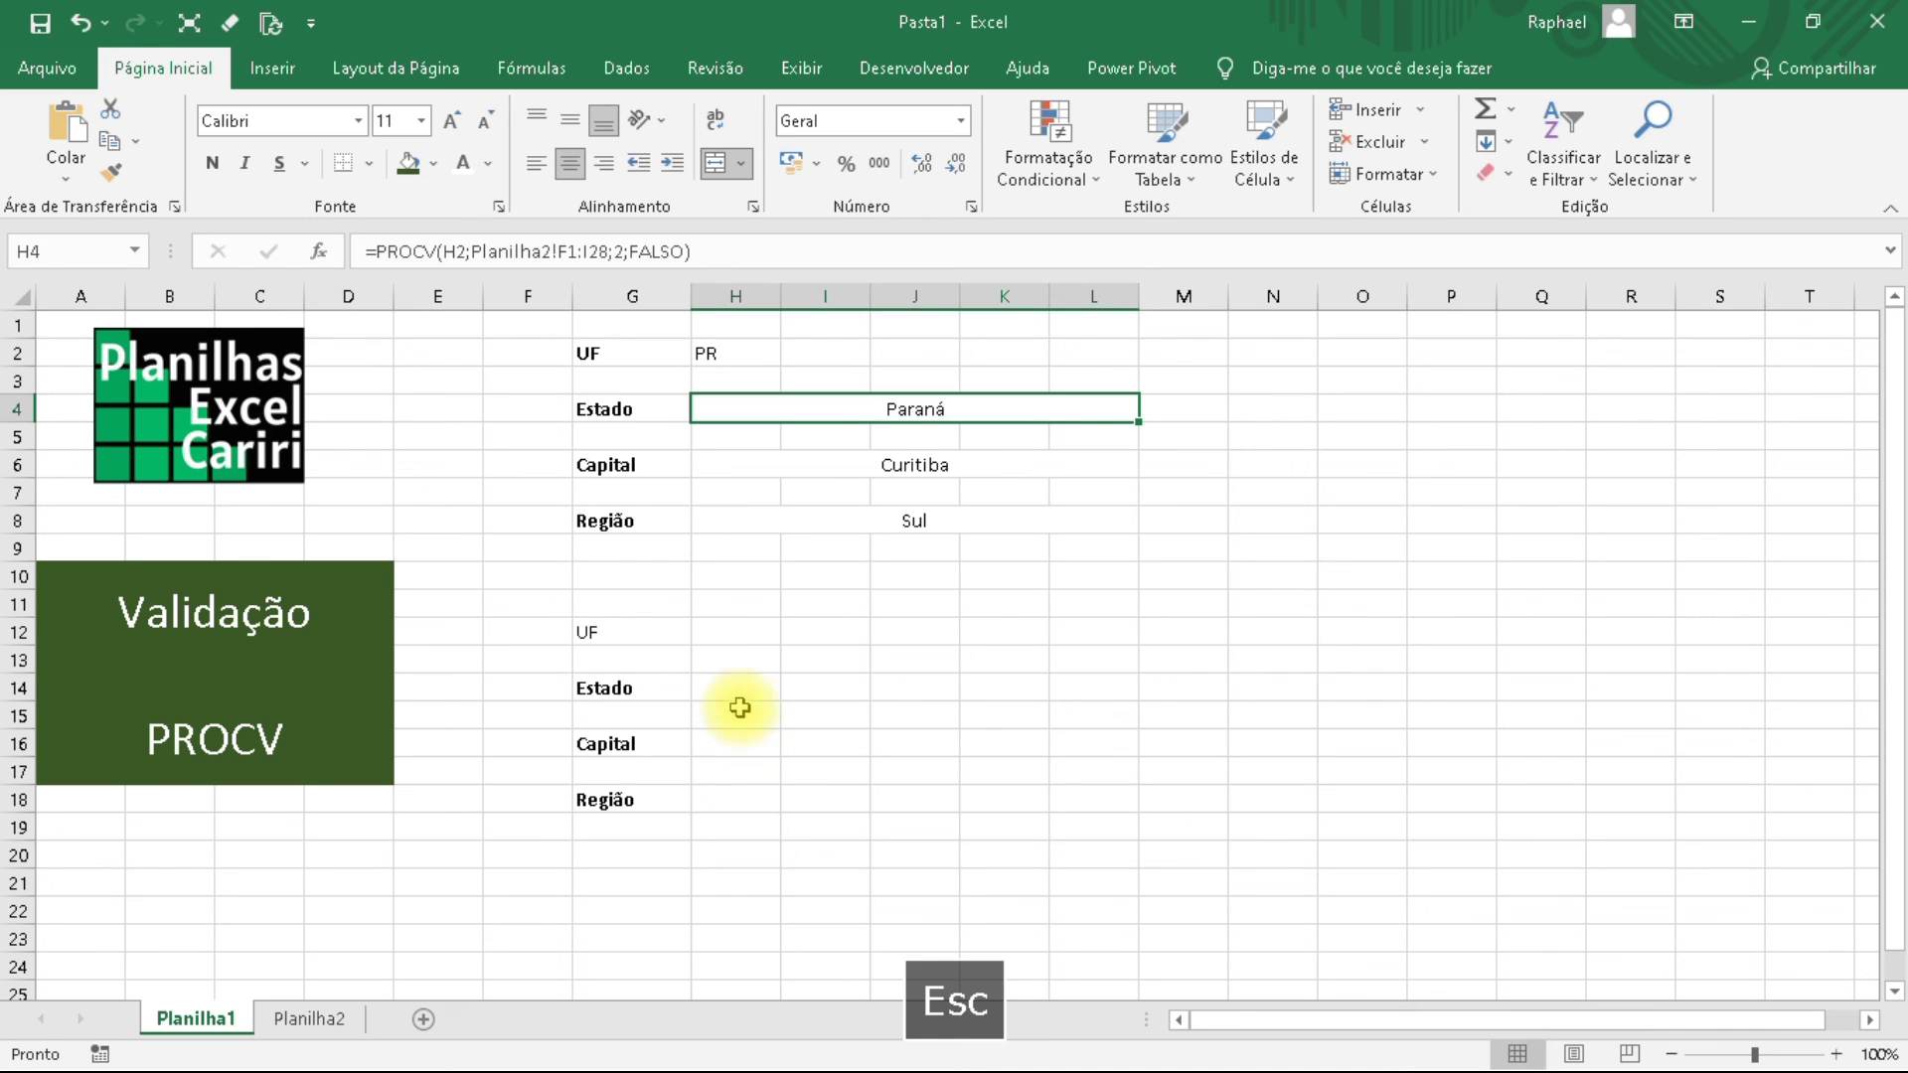
pyautogui.click(744, 686)
pyautogui.click(562, 252)
pyautogui.hotkey('ctrl', 'v')
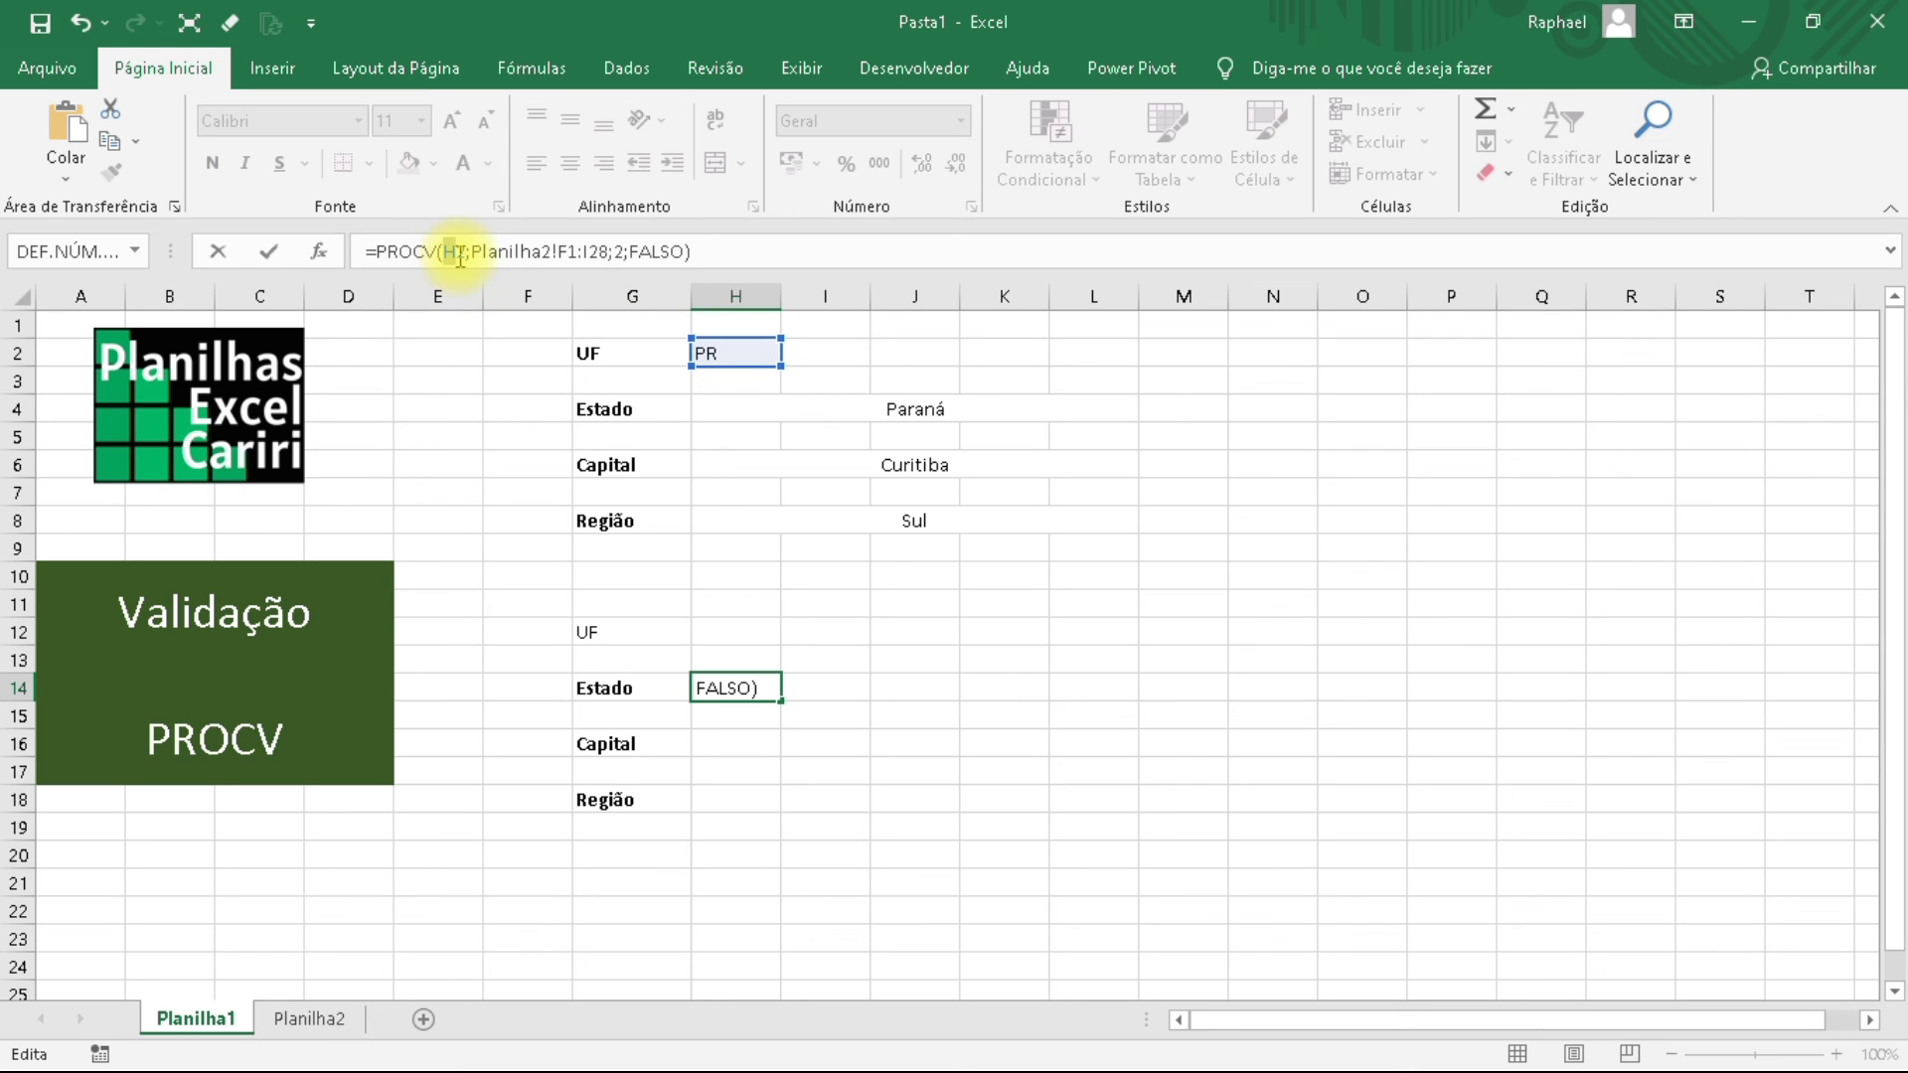
pyautogui.click(734, 632)
pyautogui.press('Return')
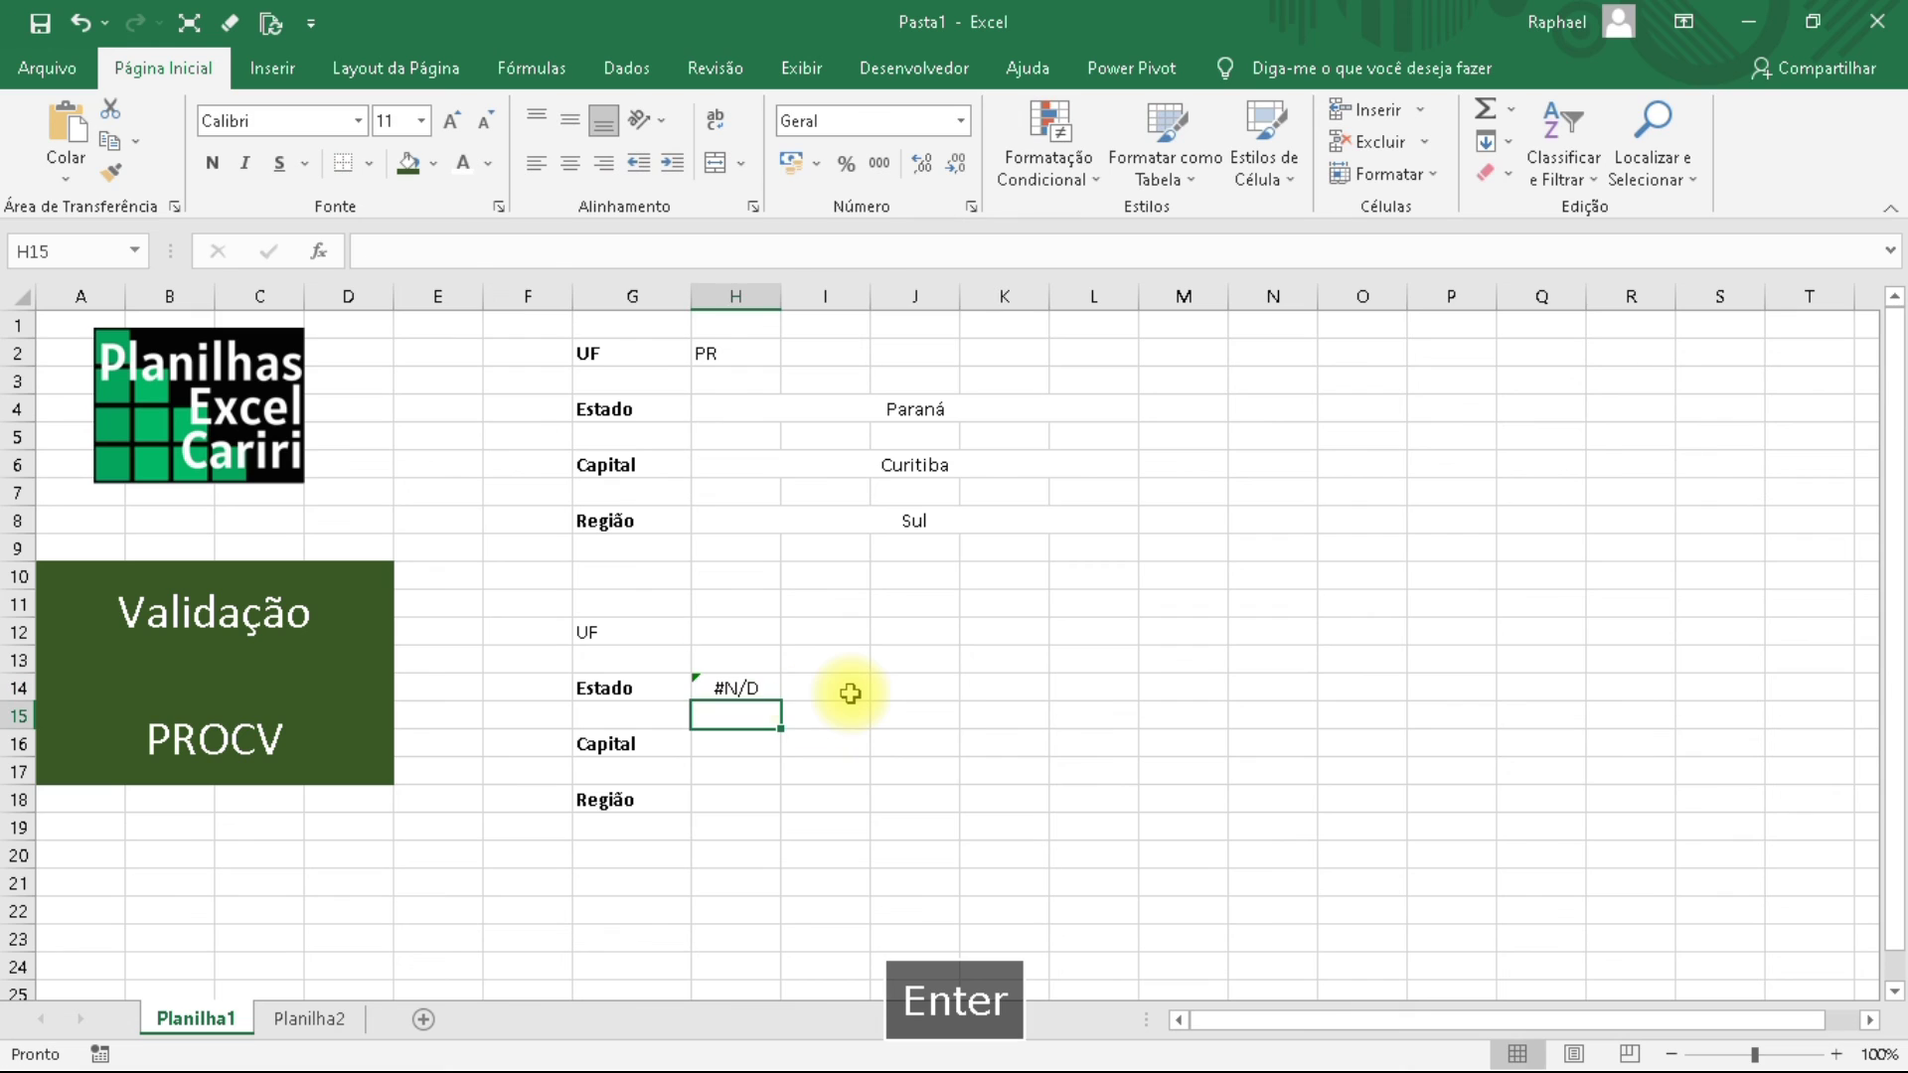
# Enter Sp and then MT as the UF in H12 to test the H14 lookup without validation.
pyautogui.click(740, 685)
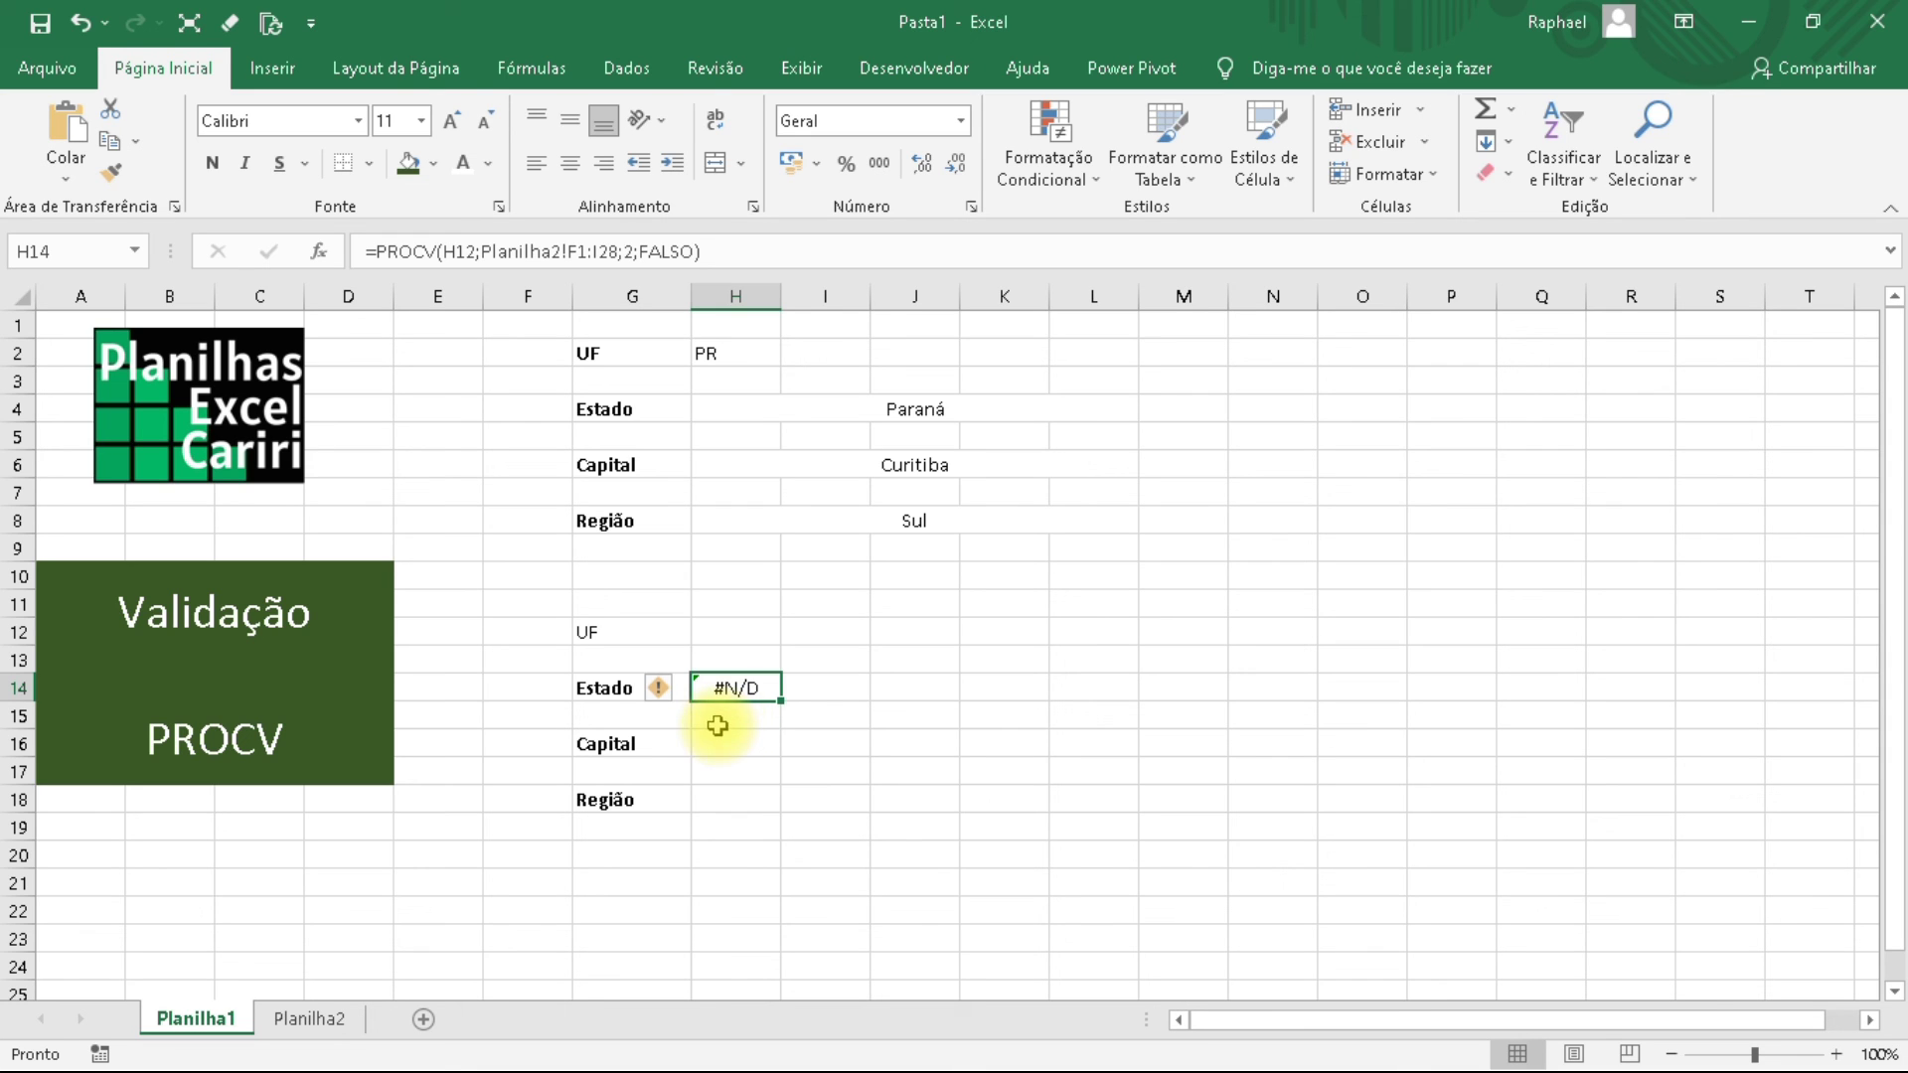
pyautogui.click(743, 636)
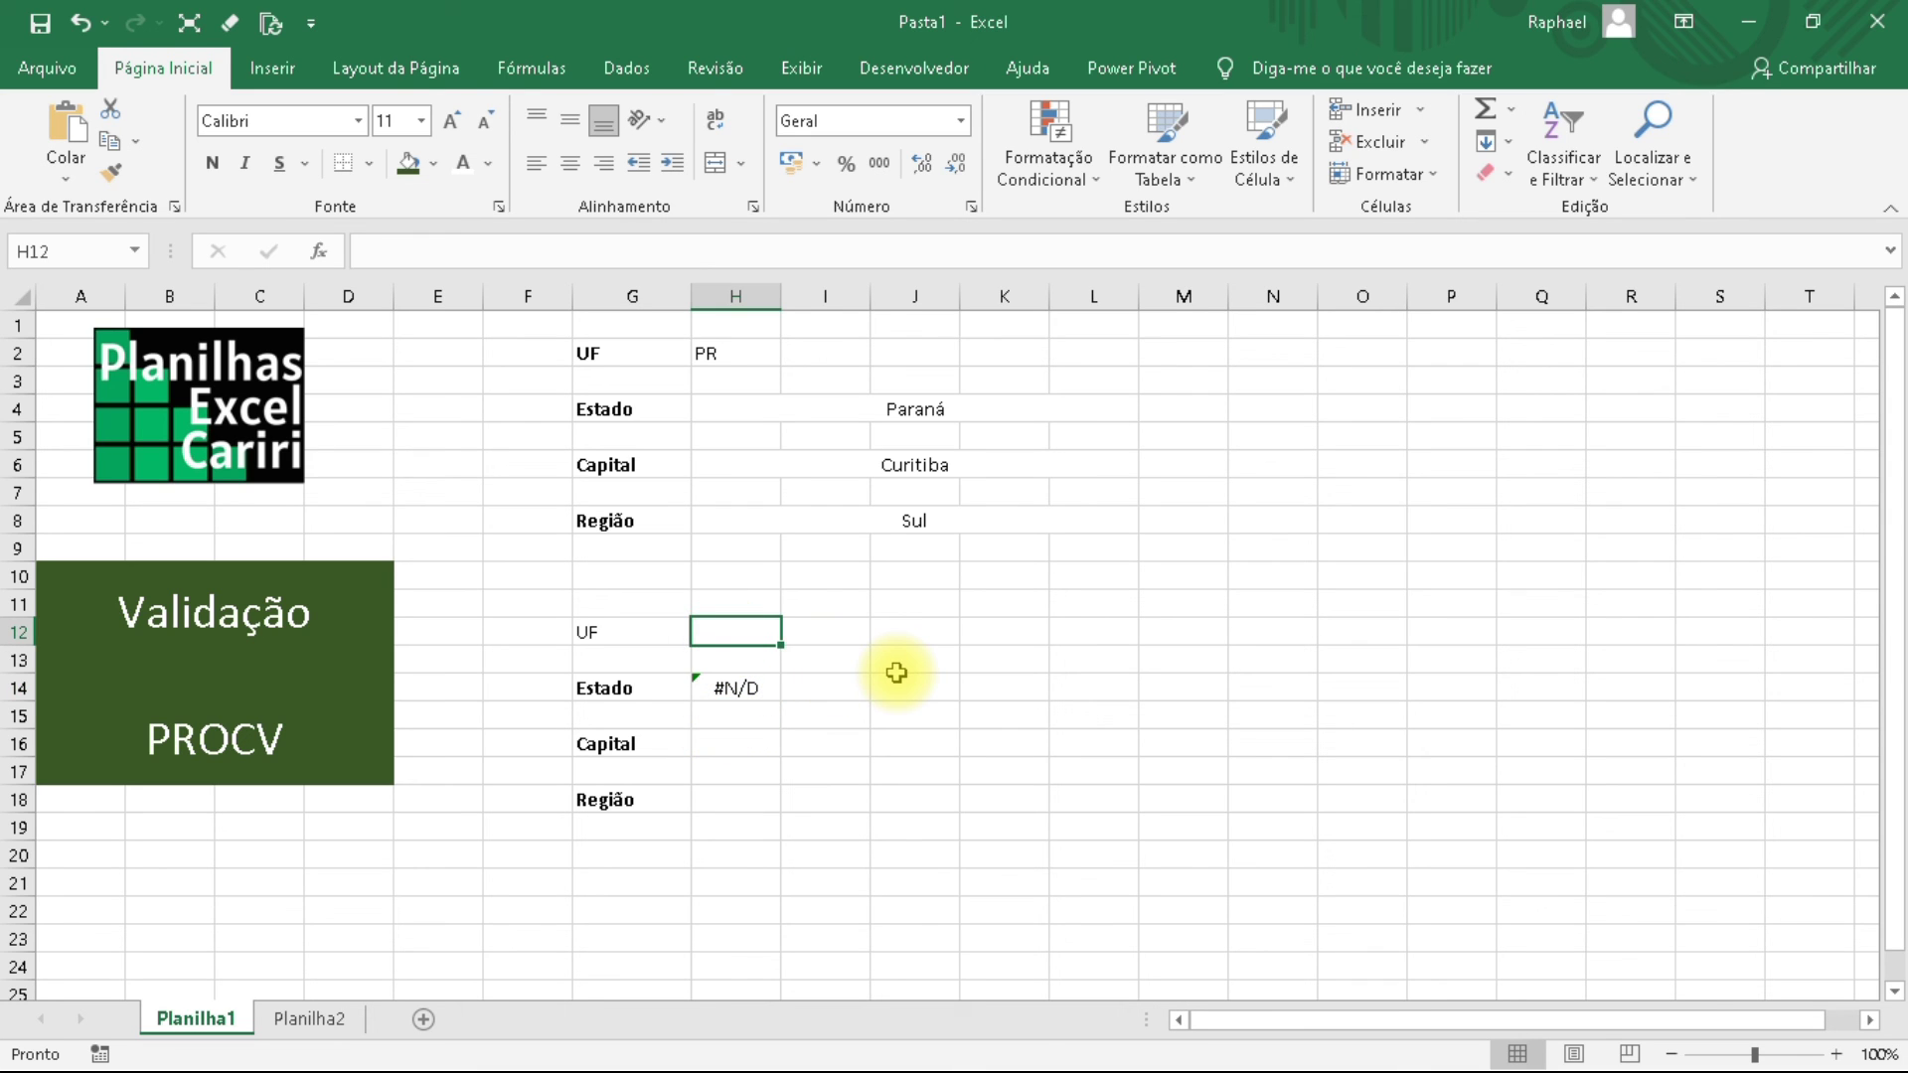
pyautogui.write('Sp')
pyautogui.press('Return')
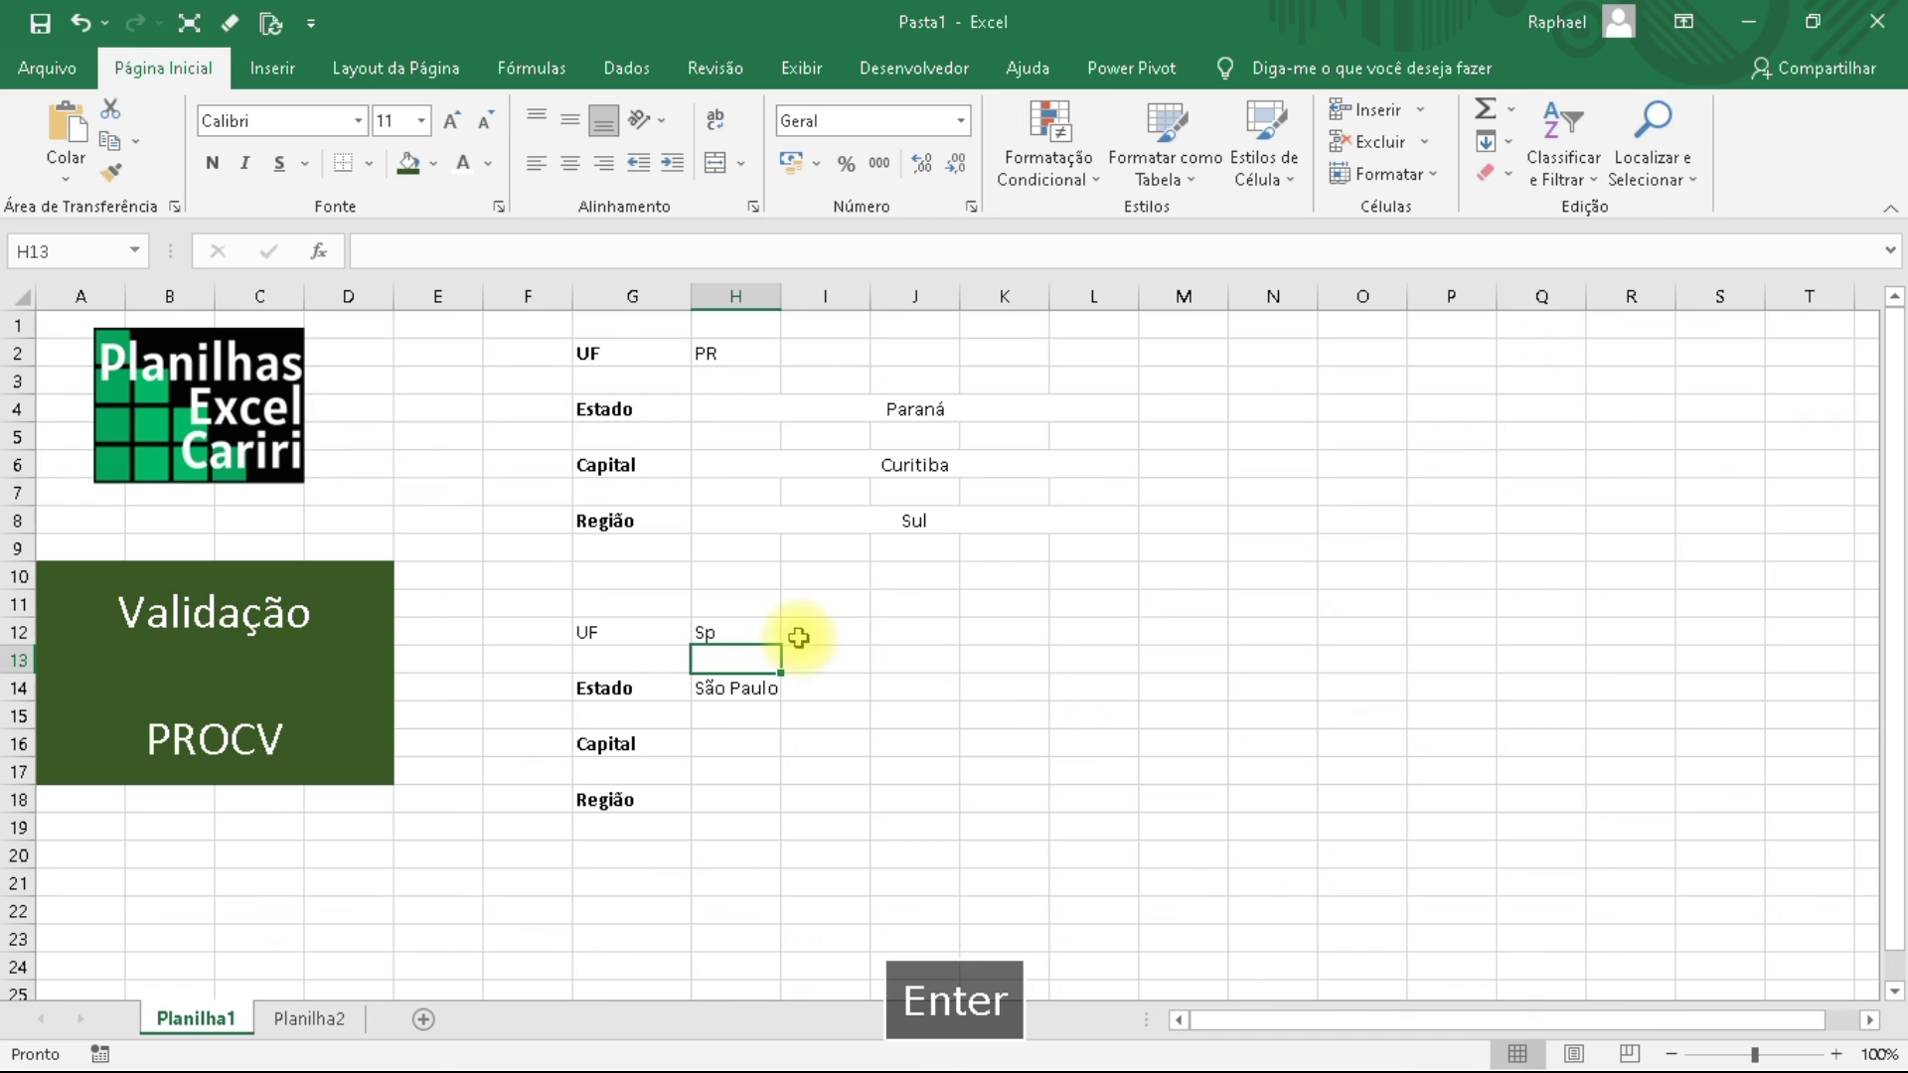
pyautogui.click(735, 638)
pyautogui.write('M')
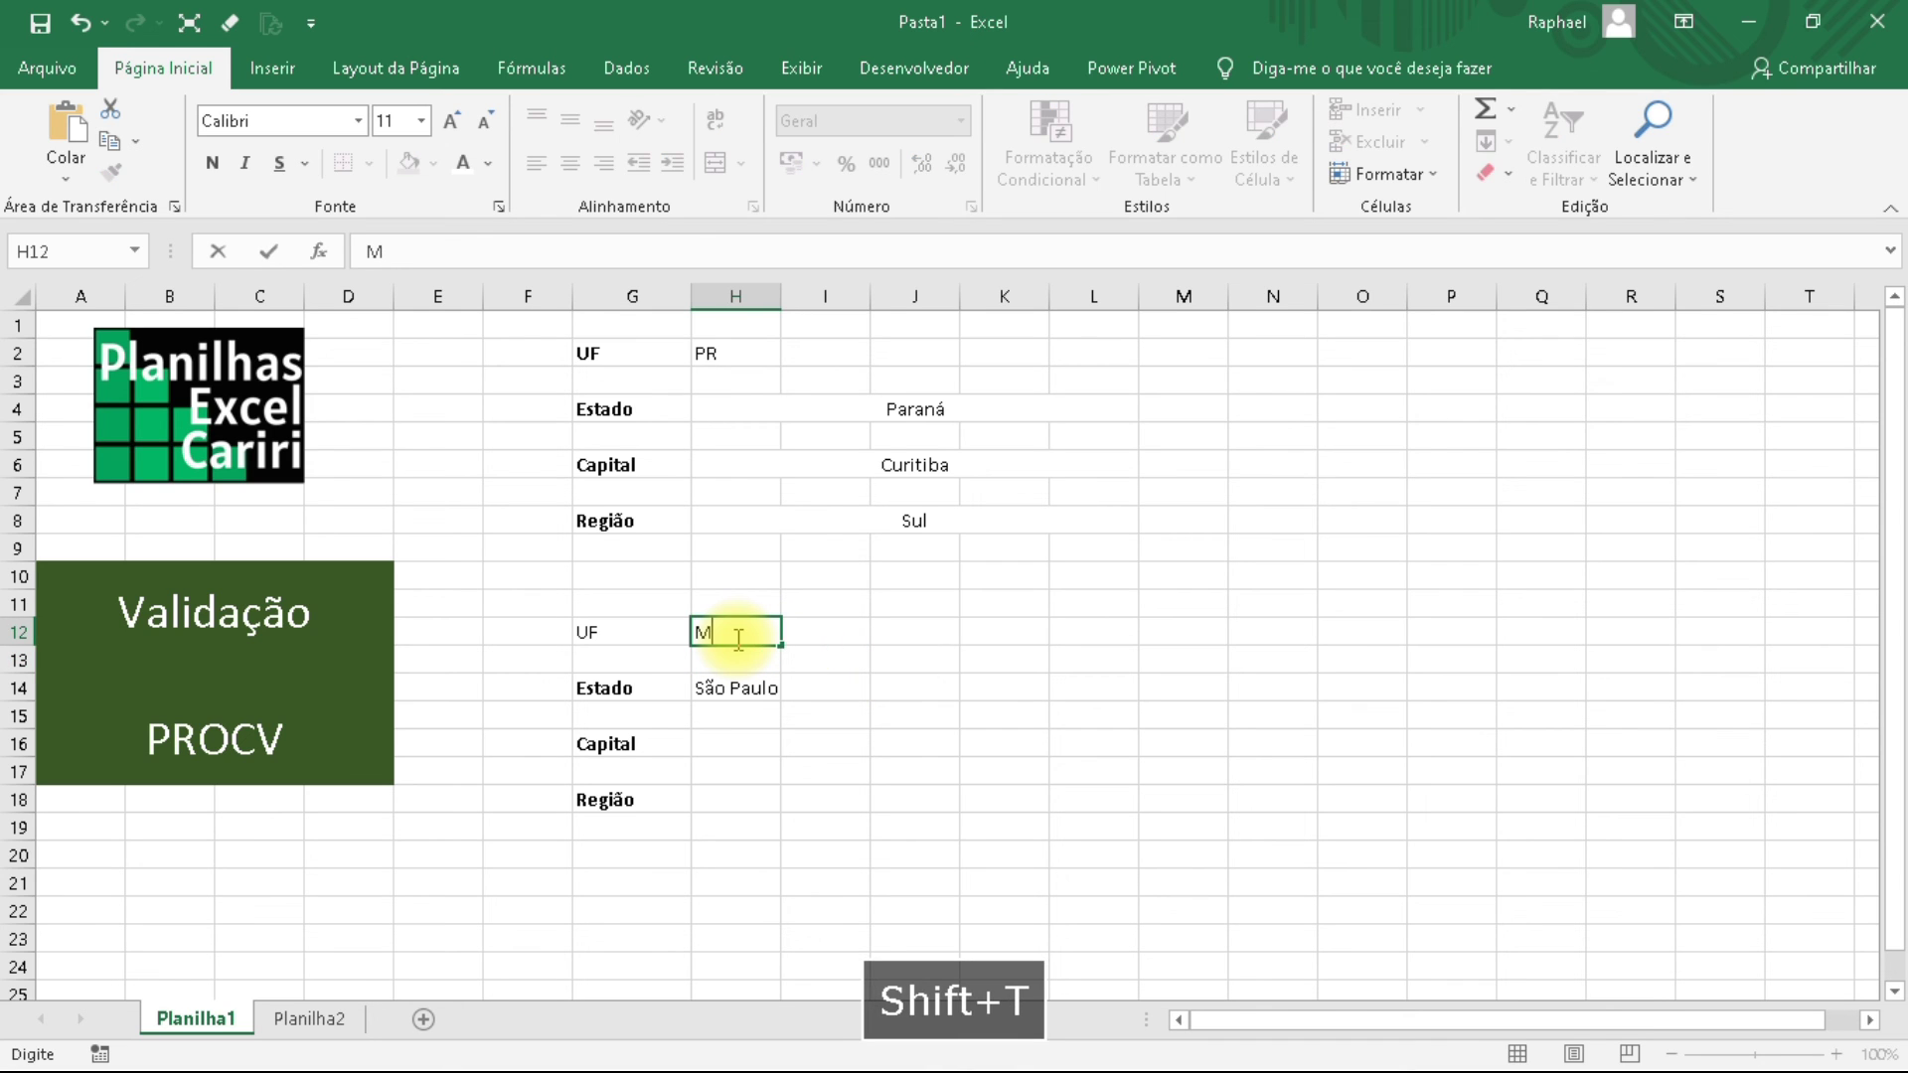
pyautogui.write('T')
pyautogui.click(904, 611)
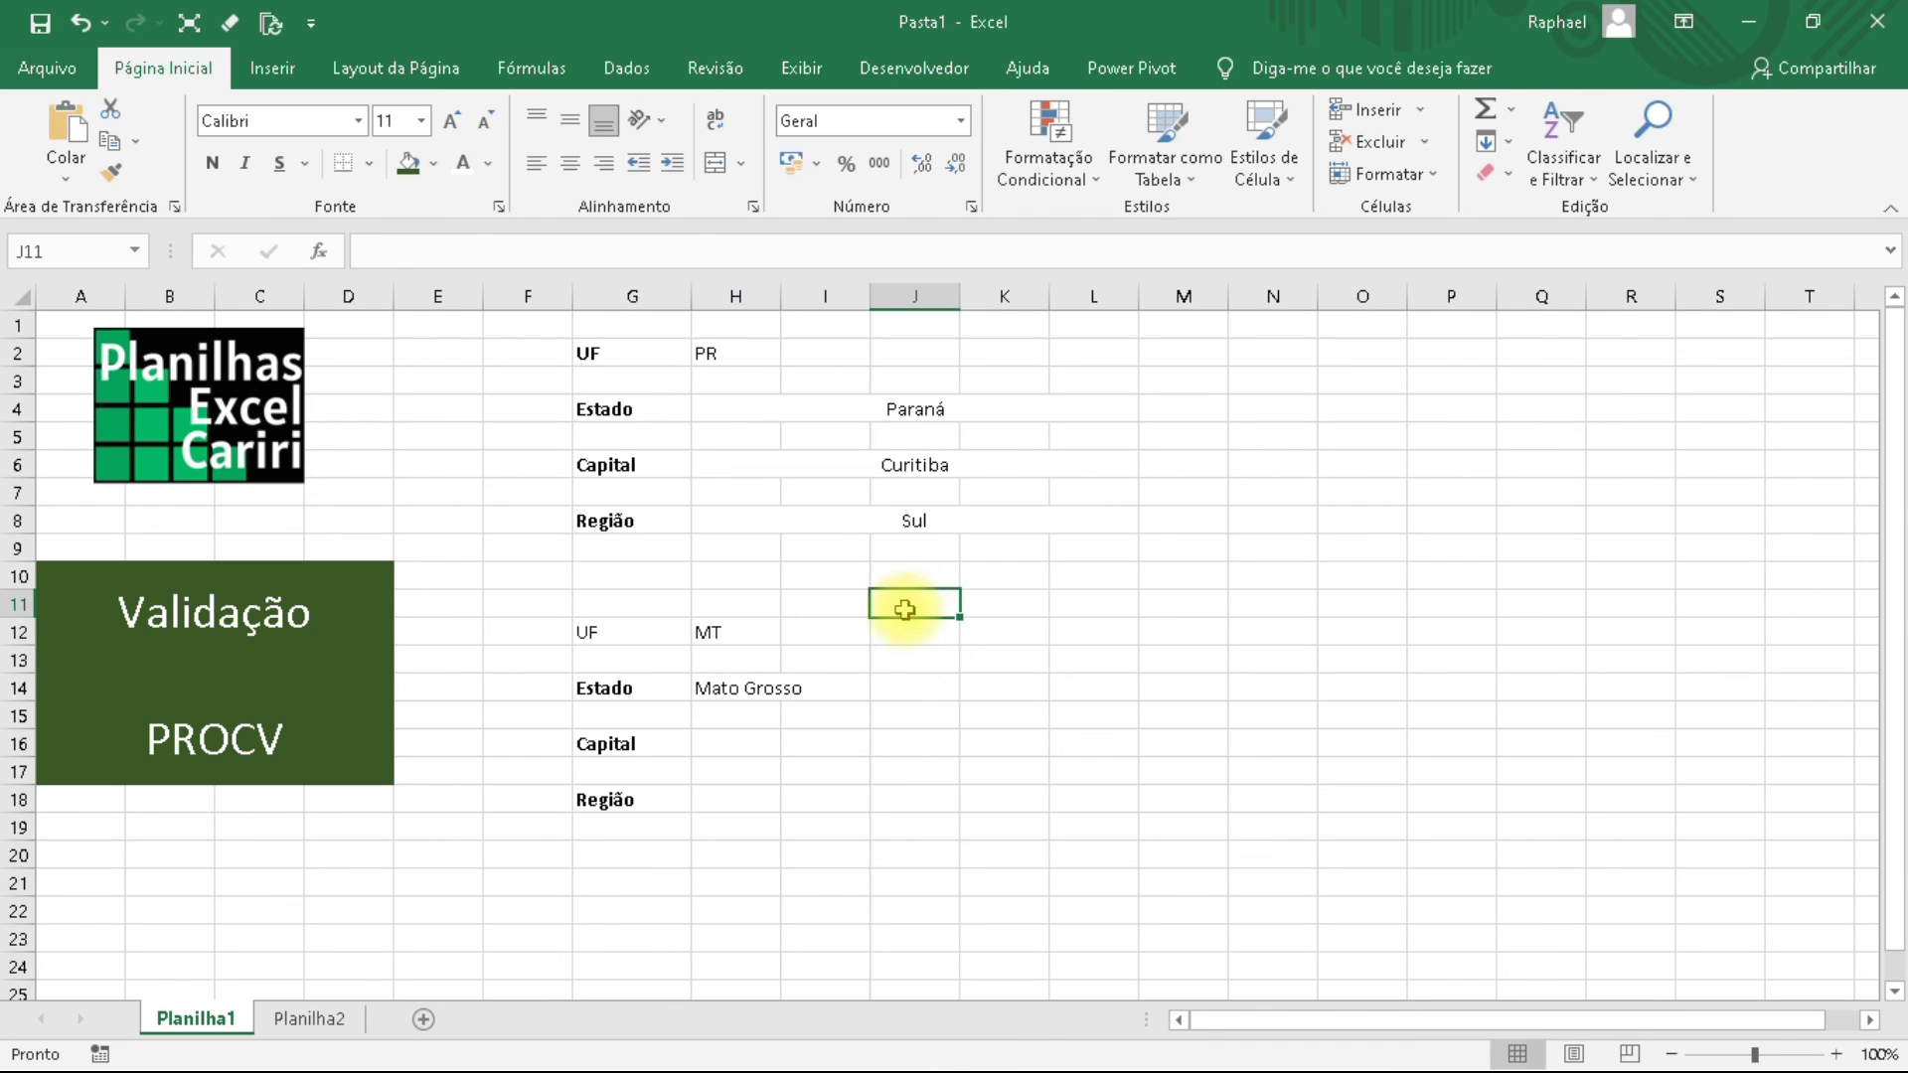
# Enter the invalid UF trjd in H12 to test the H14 lookup.
pyautogui.click(737, 632)
pyautogui.write('tr')
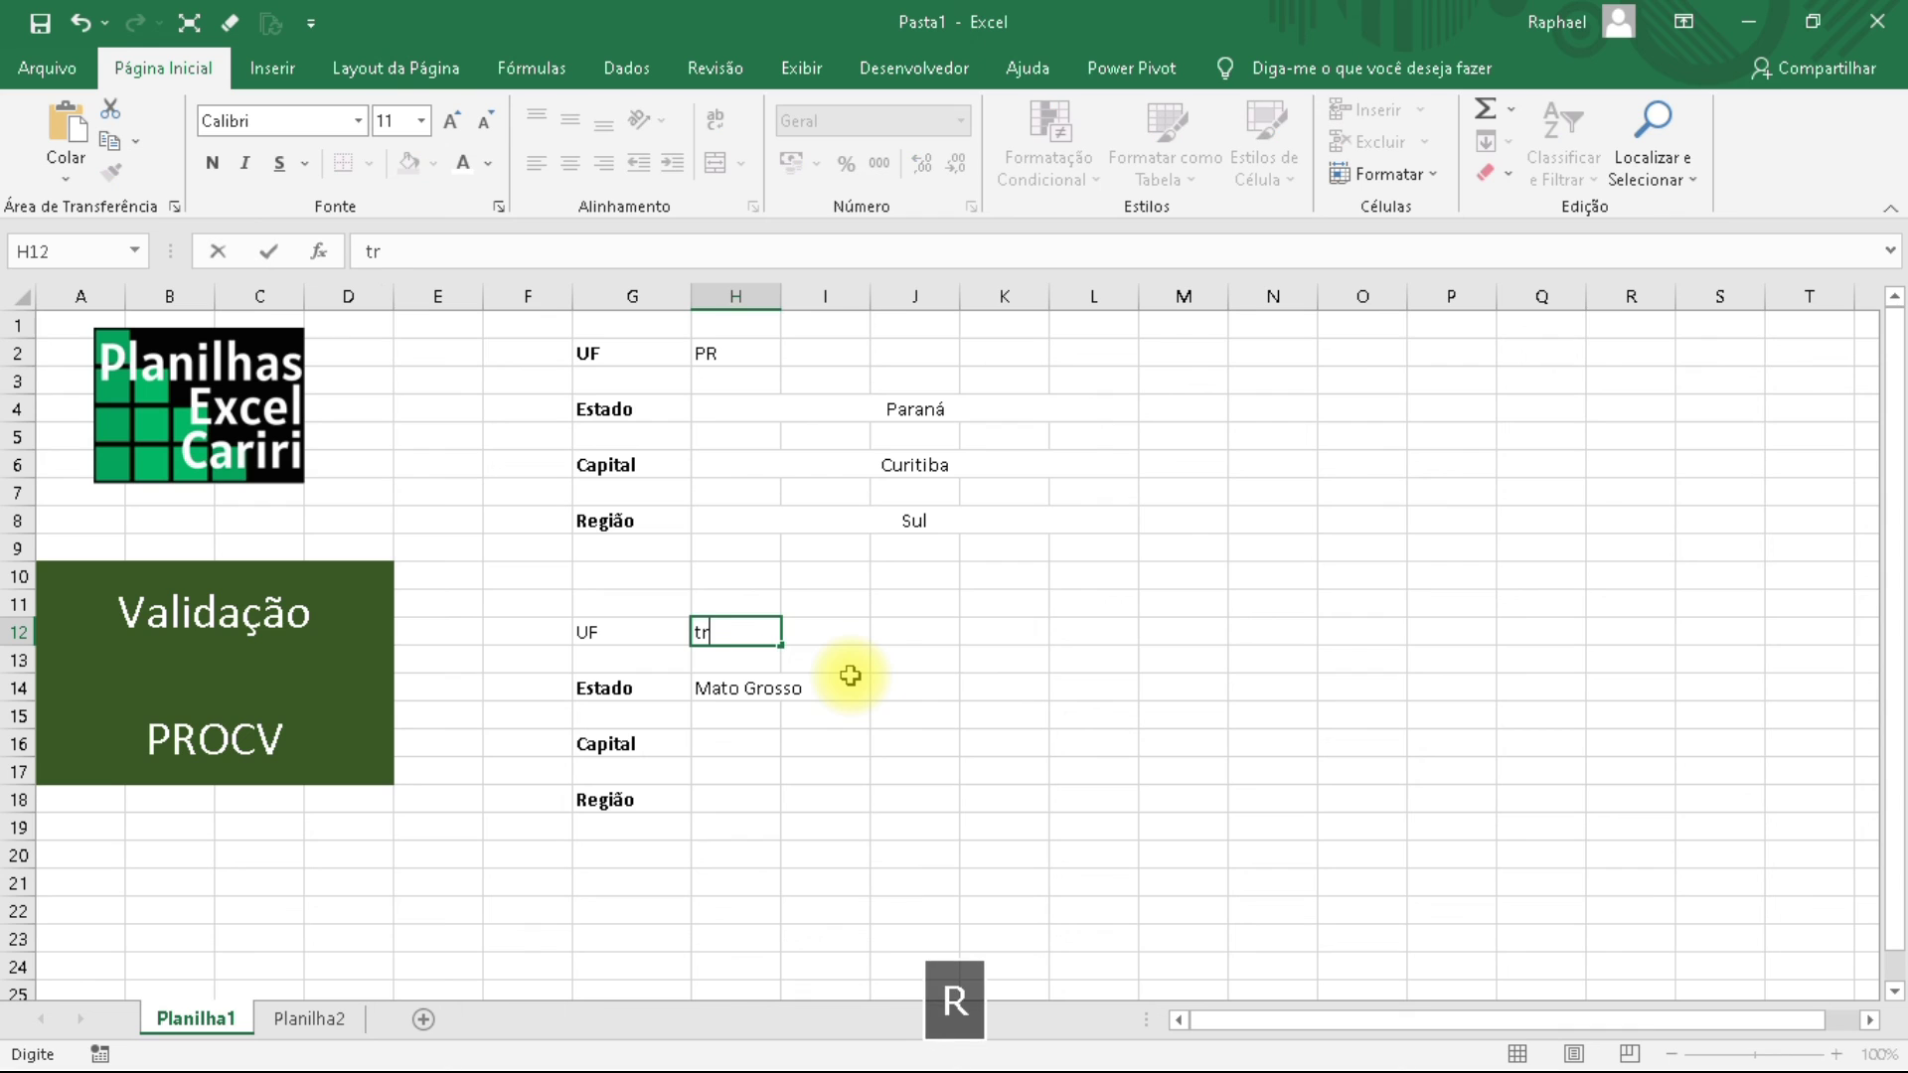
pyautogui.write('jd')
pyautogui.press('Return')
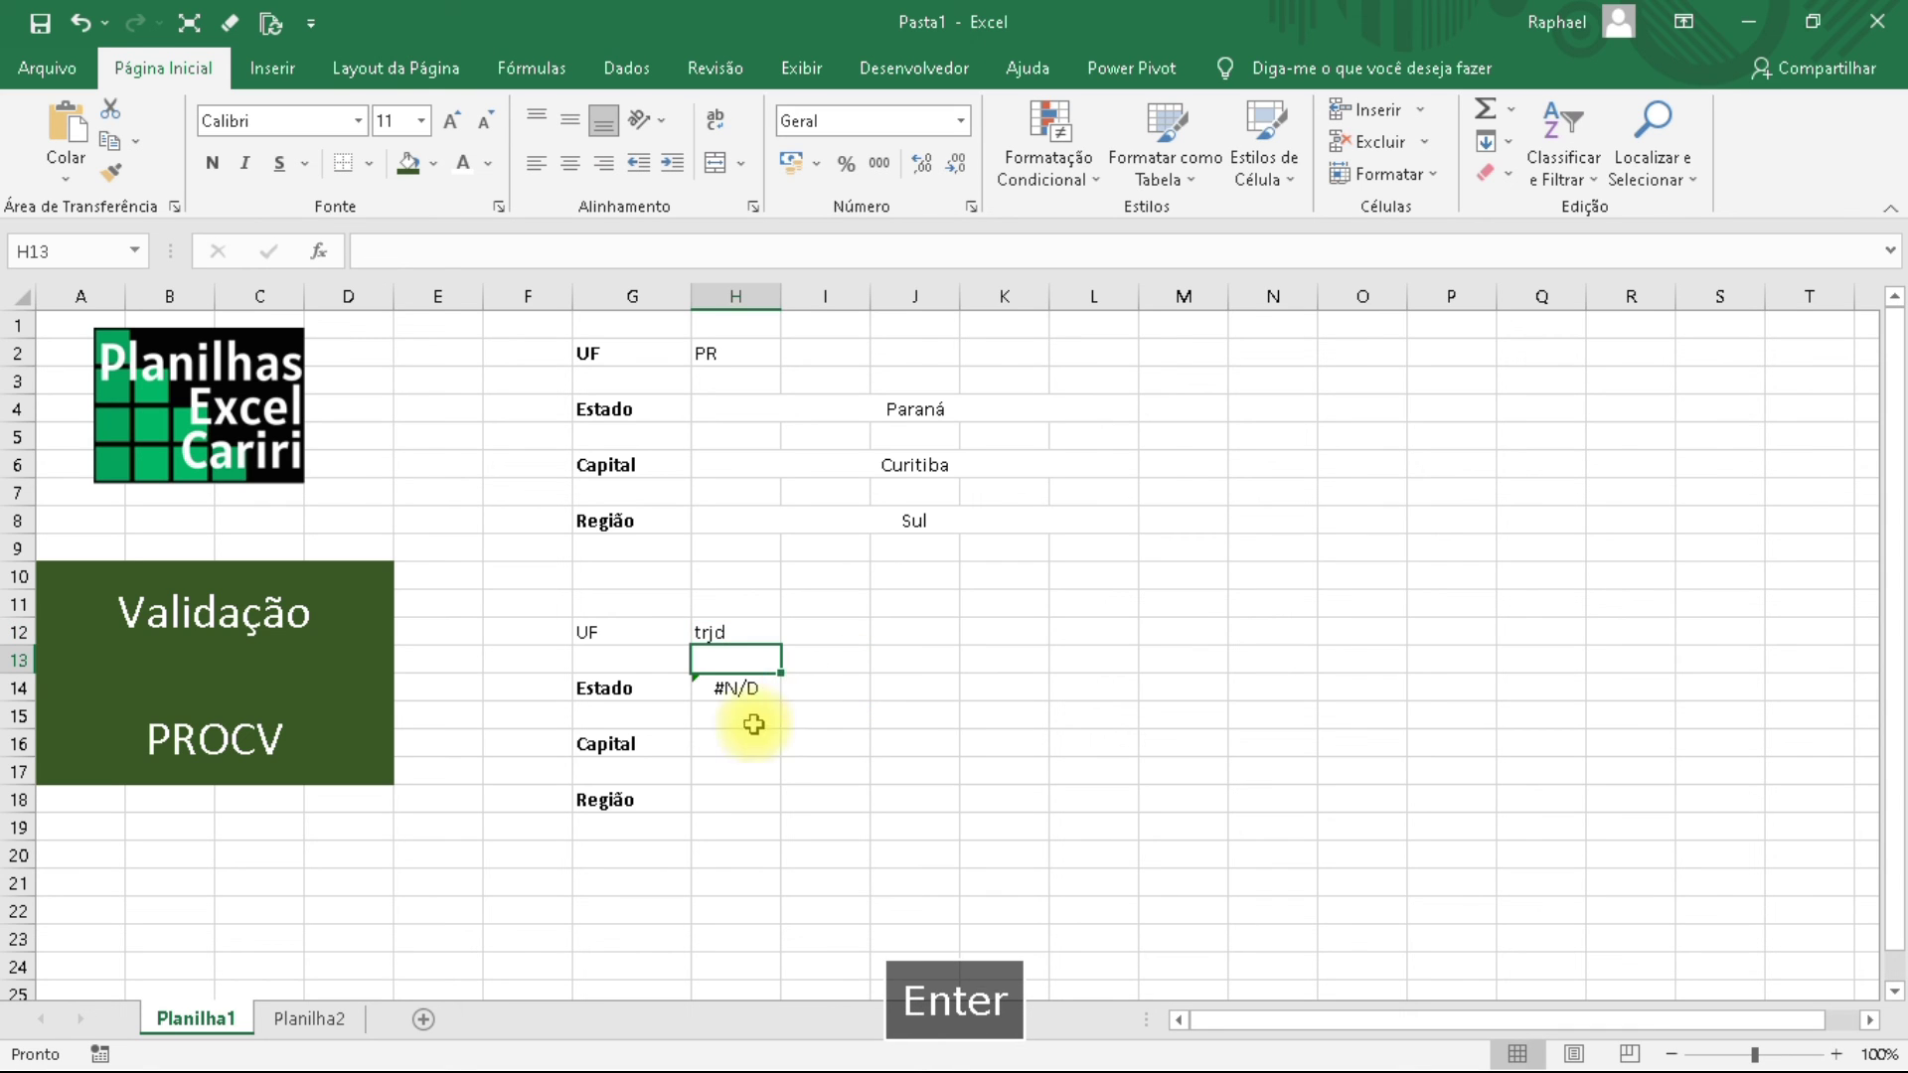
# Check the H14 PROCV formula and the H12 entry against the source table on Planilha2.
pyautogui.click(735, 687)
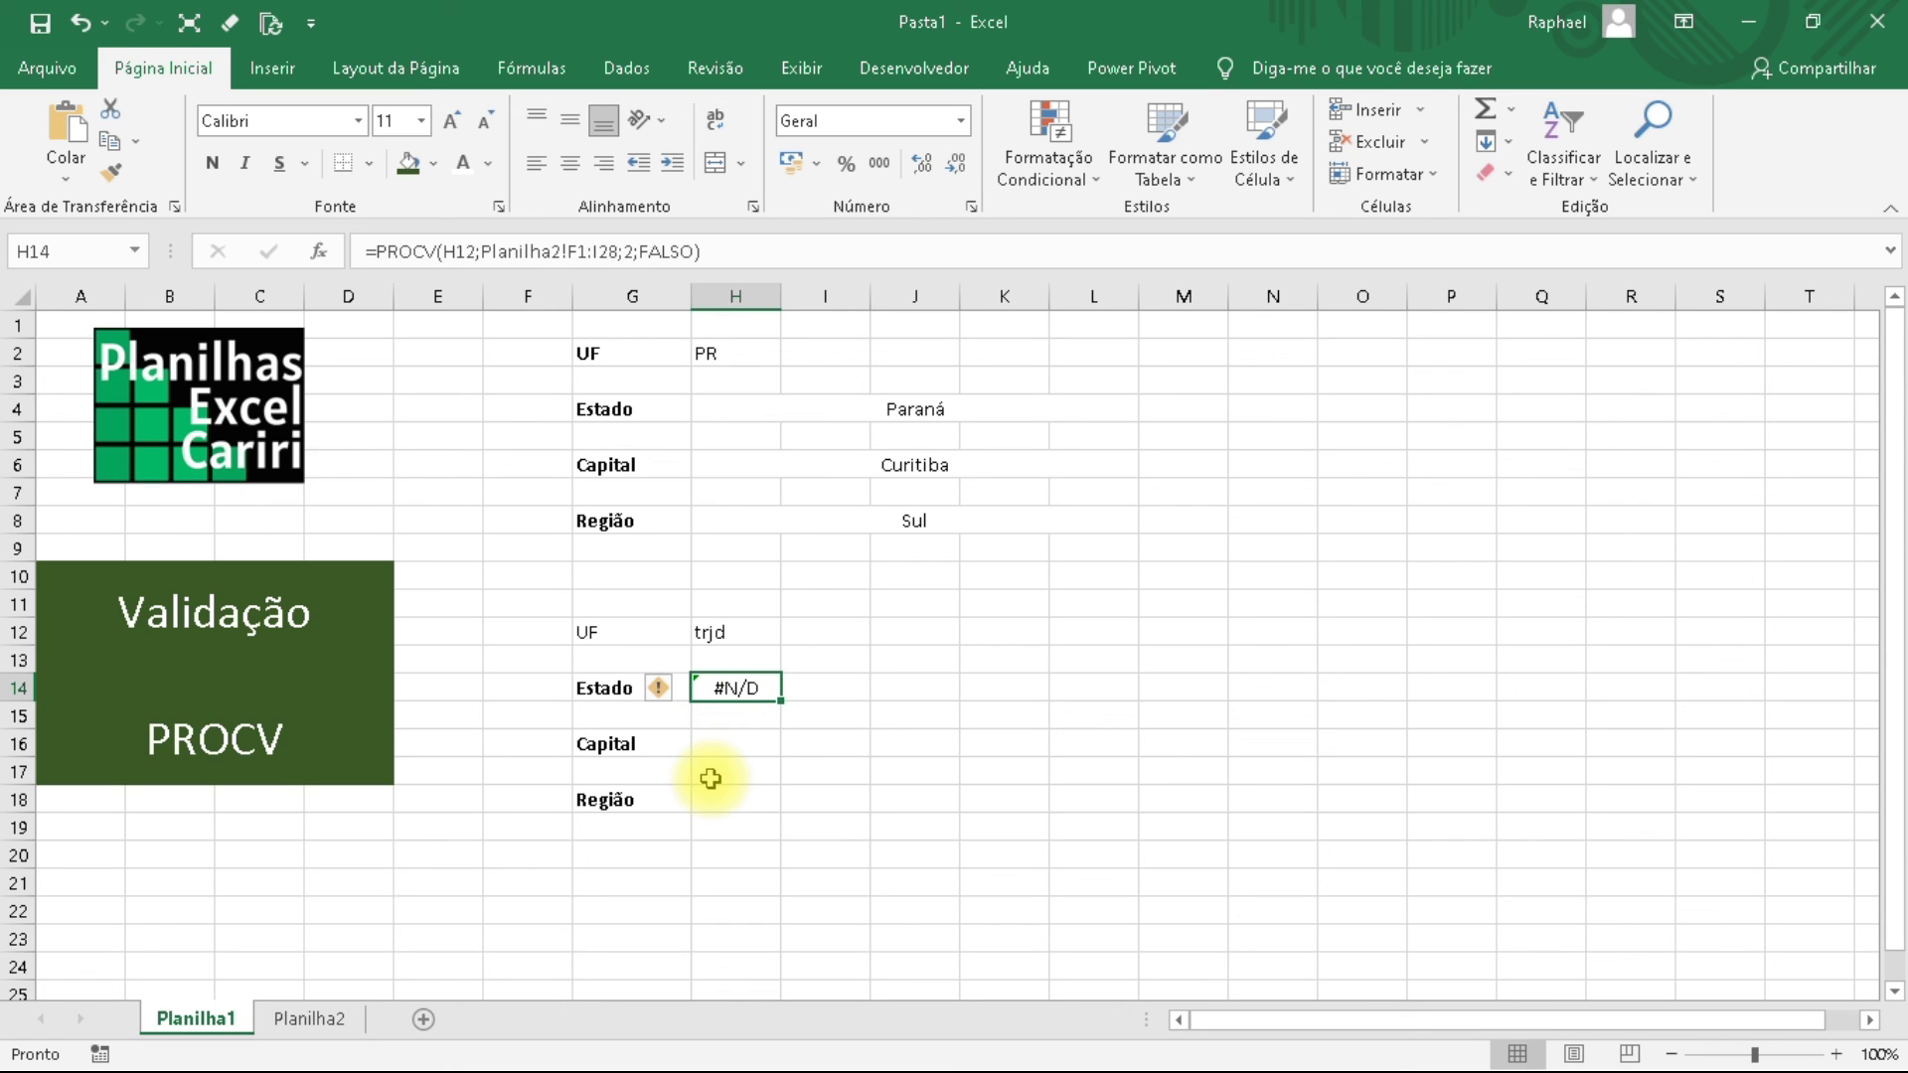
pyautogui.click(752, 630)
pyautogui.click(745, 688)
pyautogui.click(736, 630)
pyautogui.click(731, 688)
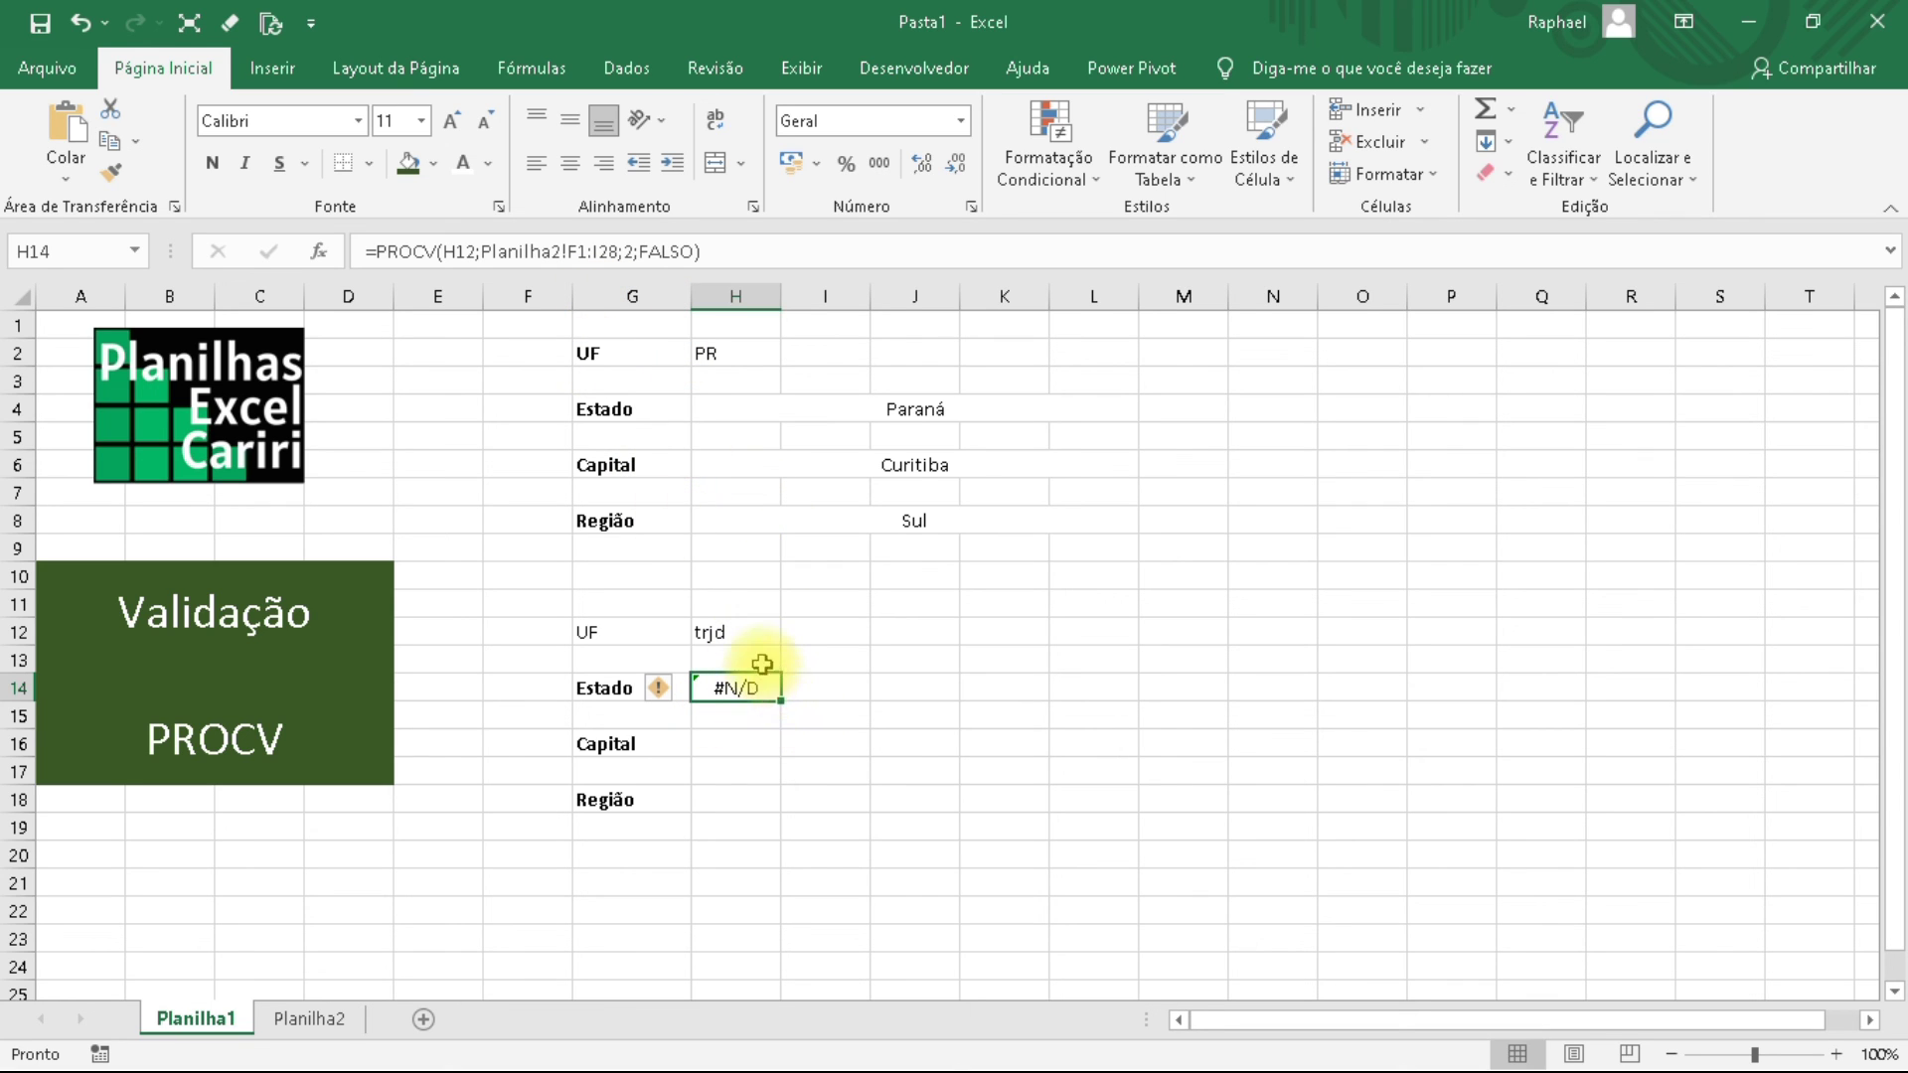
pyautogui.click(308, 1020)
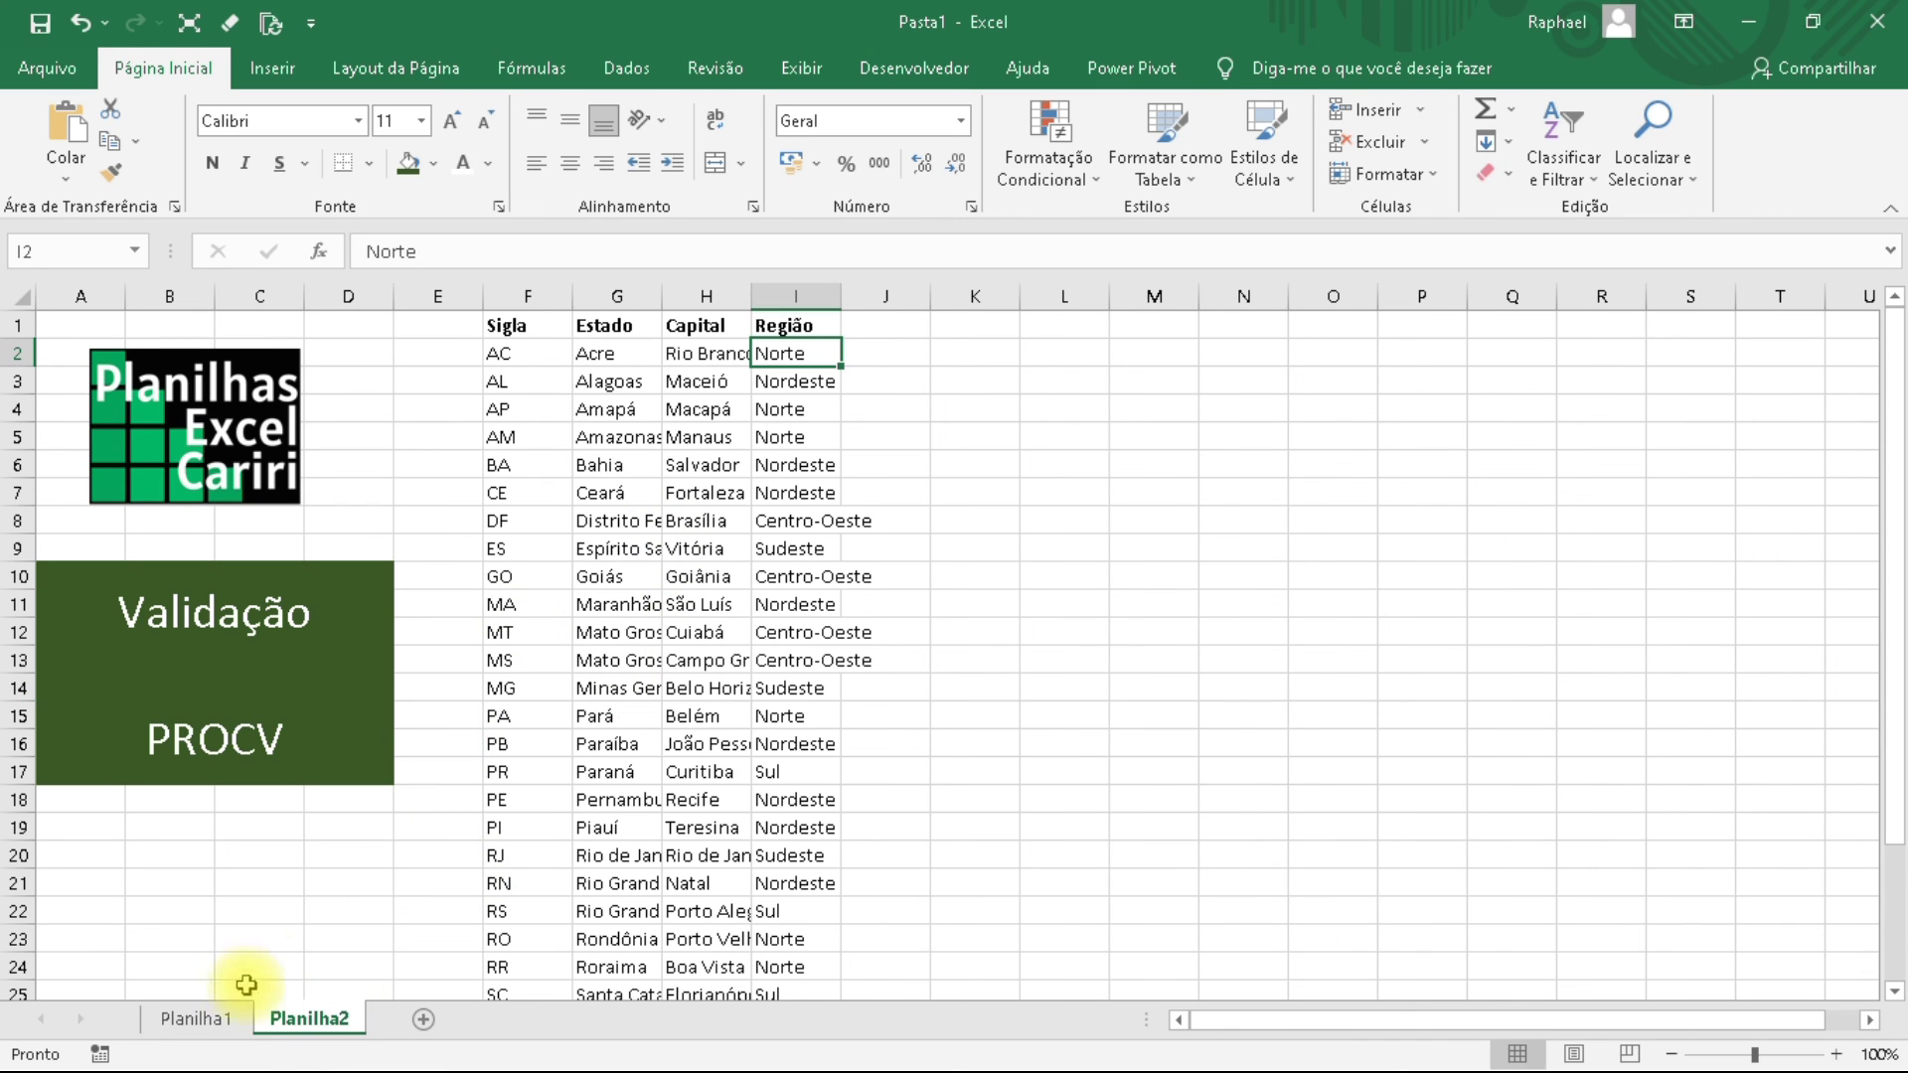
pyautogui.click(229, 1019)
# Compare the Estado result in H14 with the validated Estado lookup in H4 on Planilha1.
pyautogui.click(744, 743)
pyautogui.click(747, 686)
pyautogui.click(733, 754)
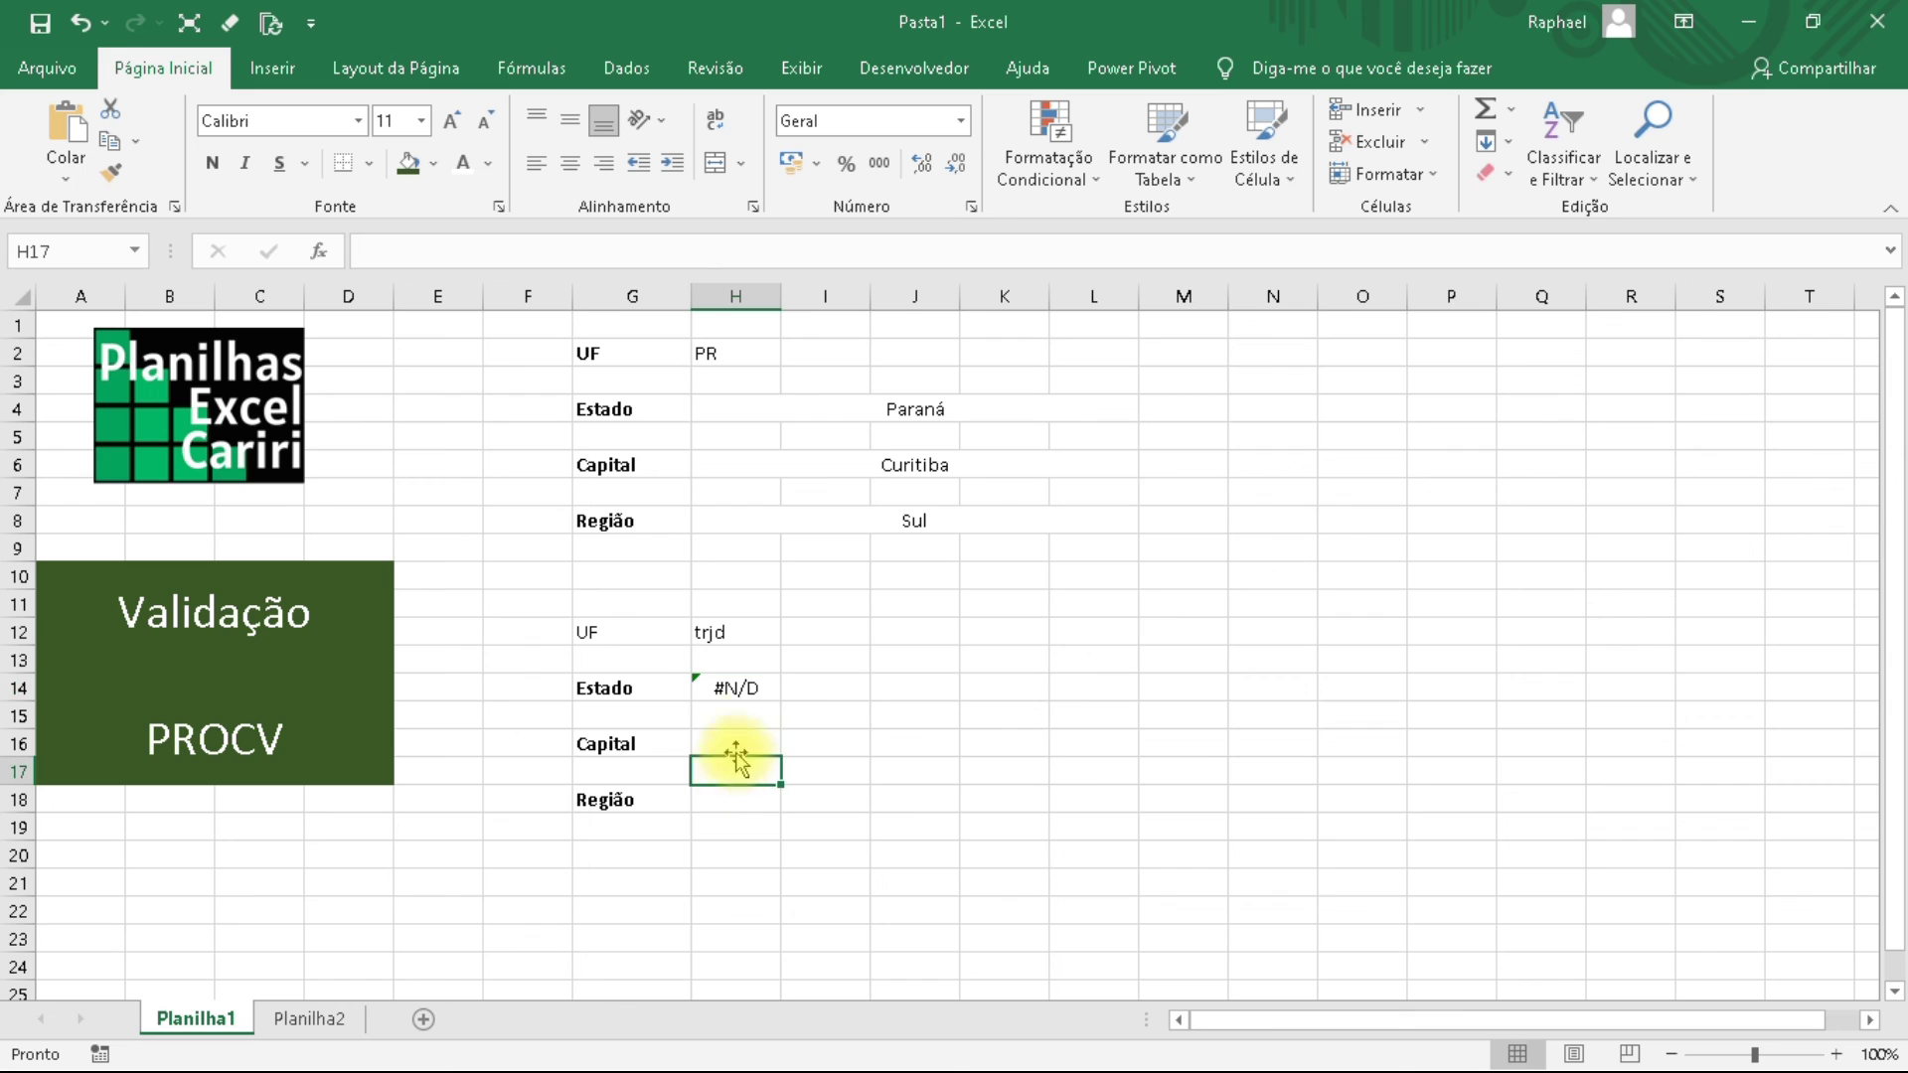
pyautogui.click(749, 684)
pyautogui.click(753, 763)
pyautogui.click(924, 444)
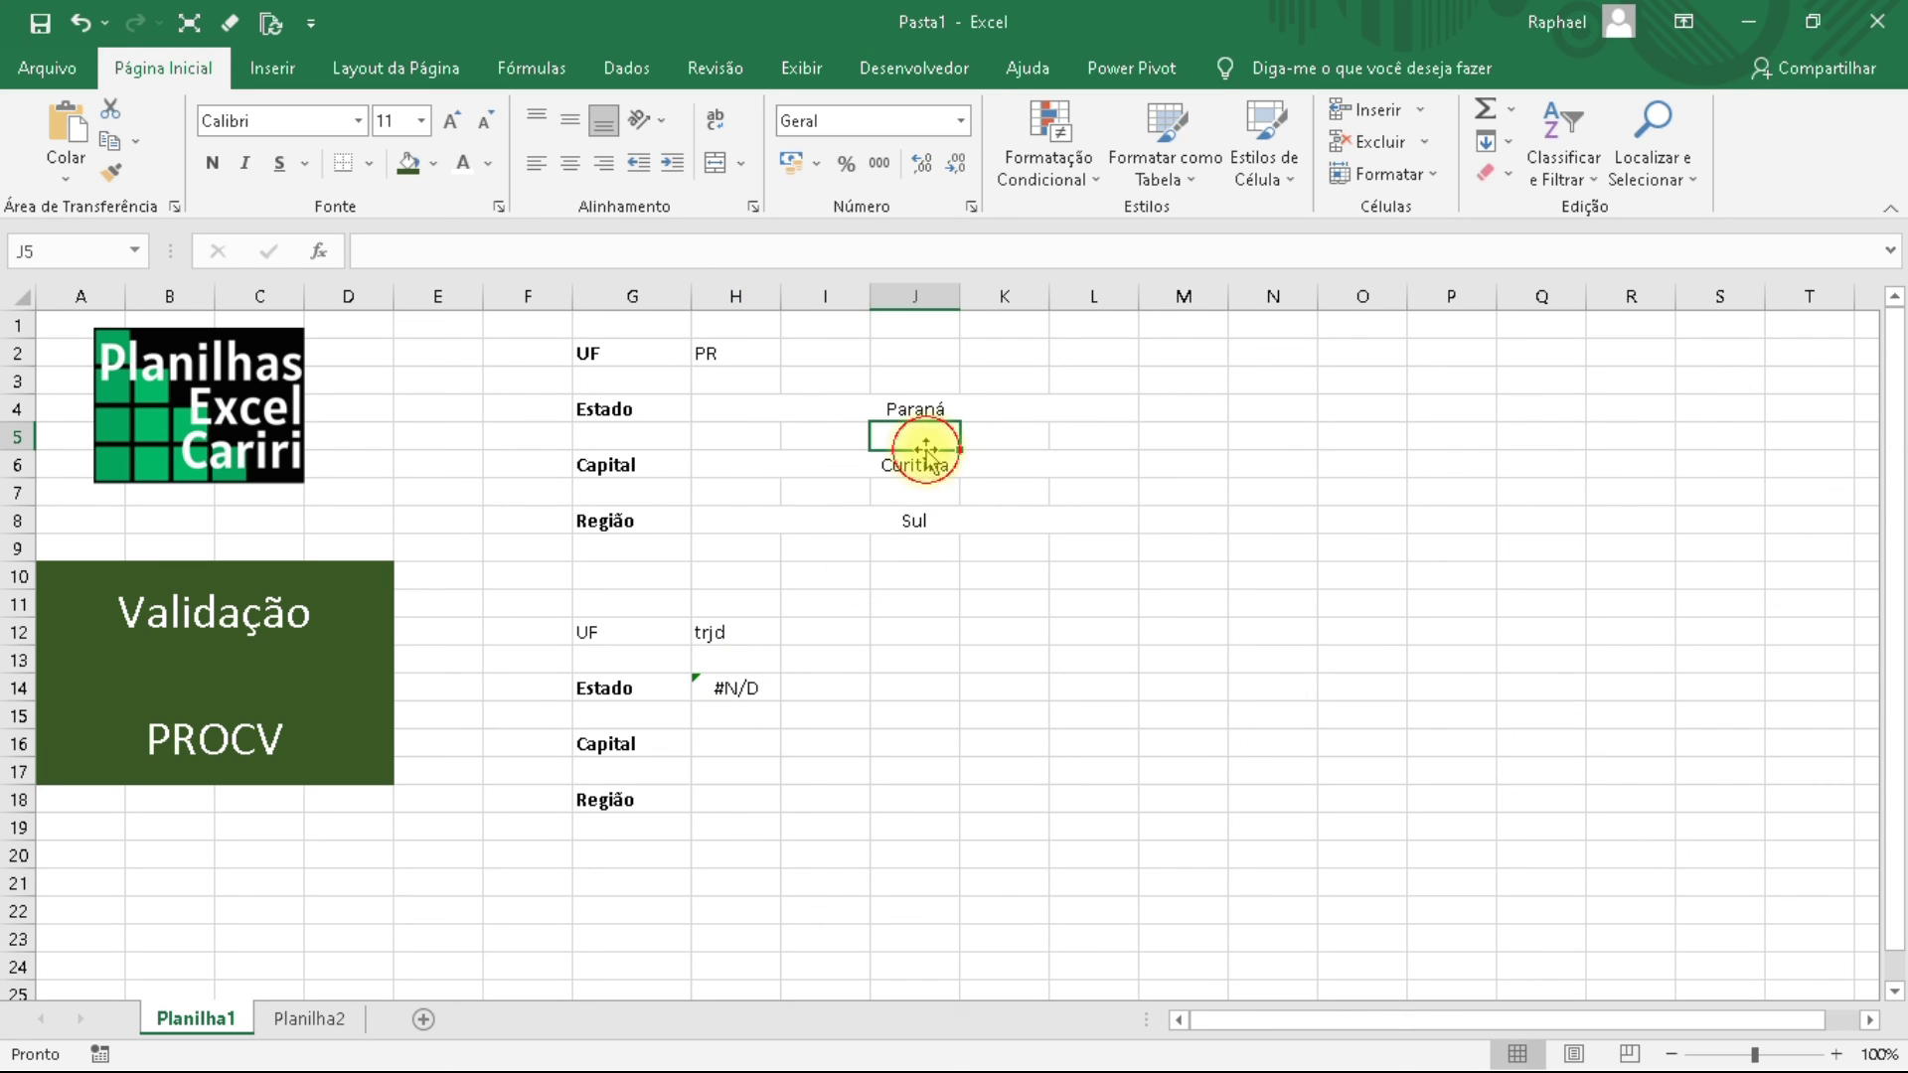
pyautogui.click(916, 408)
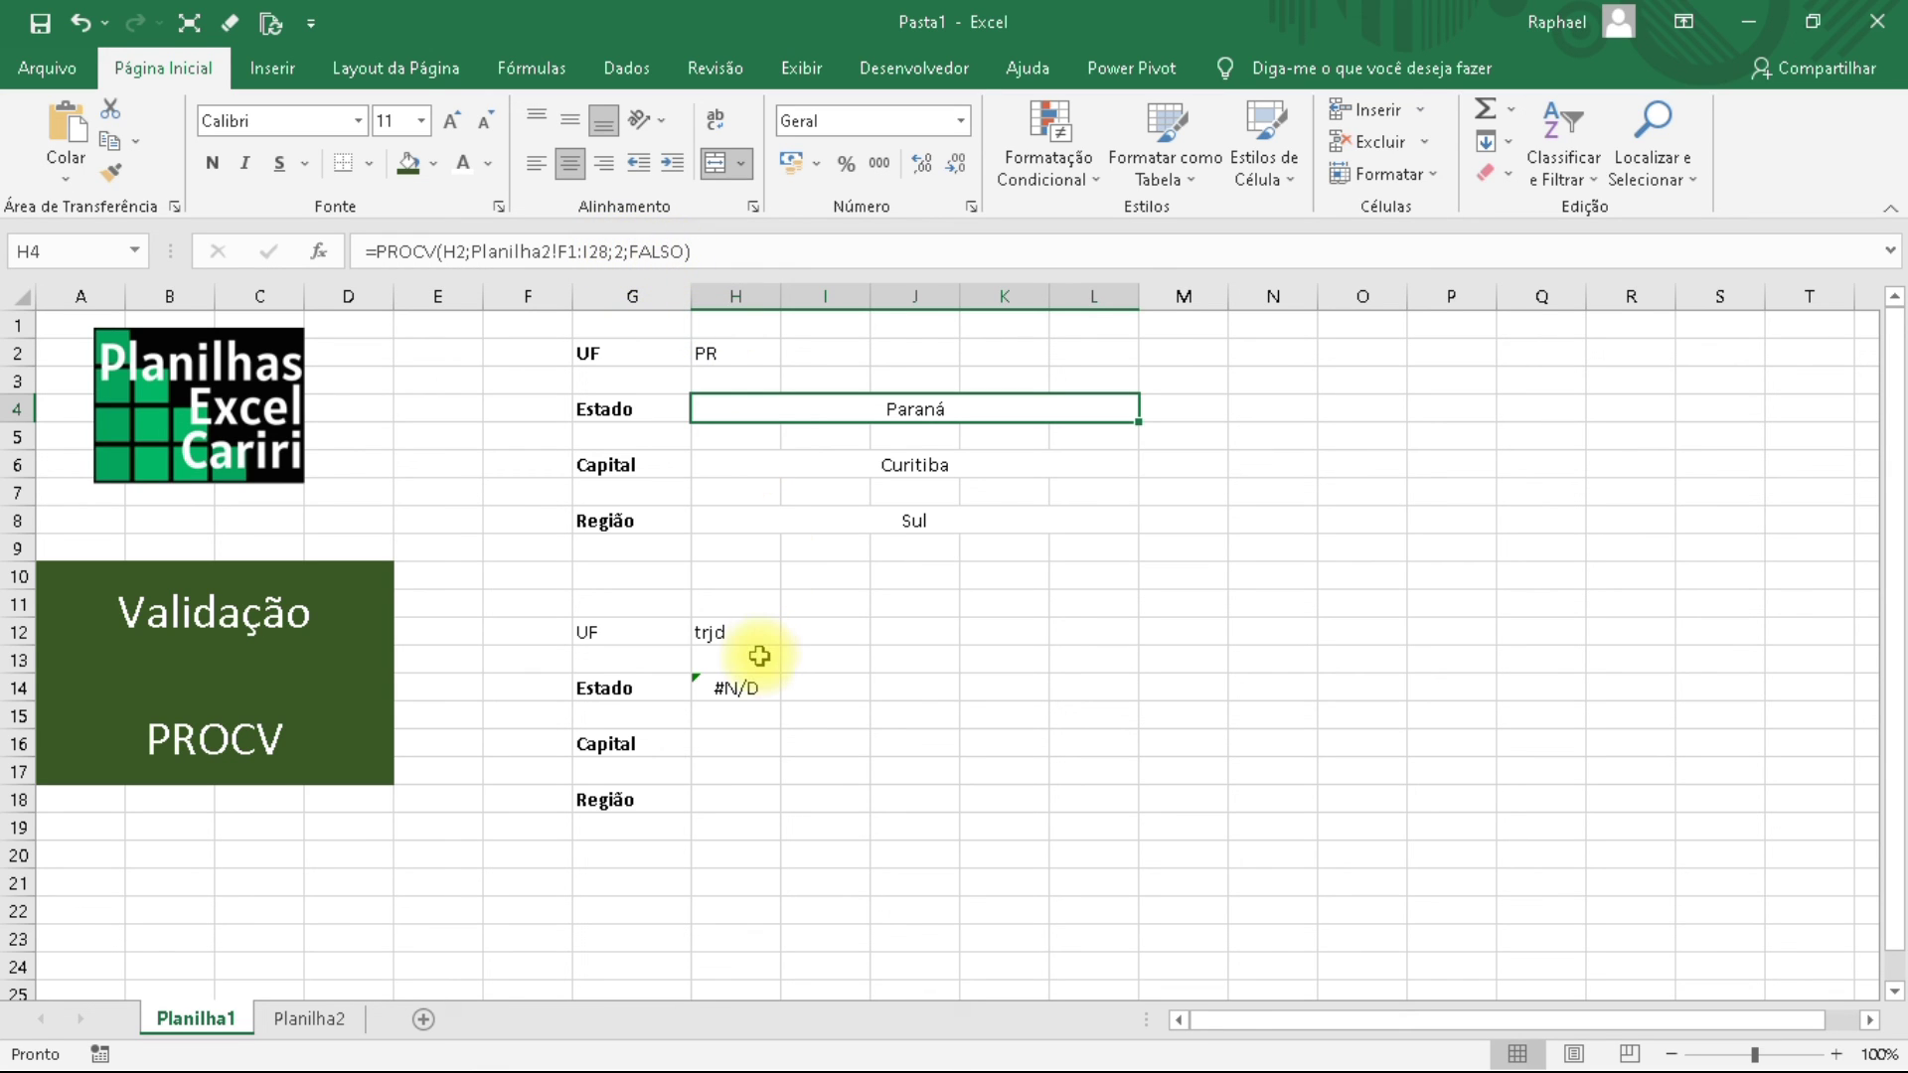
pyautogui.click(737, 688)
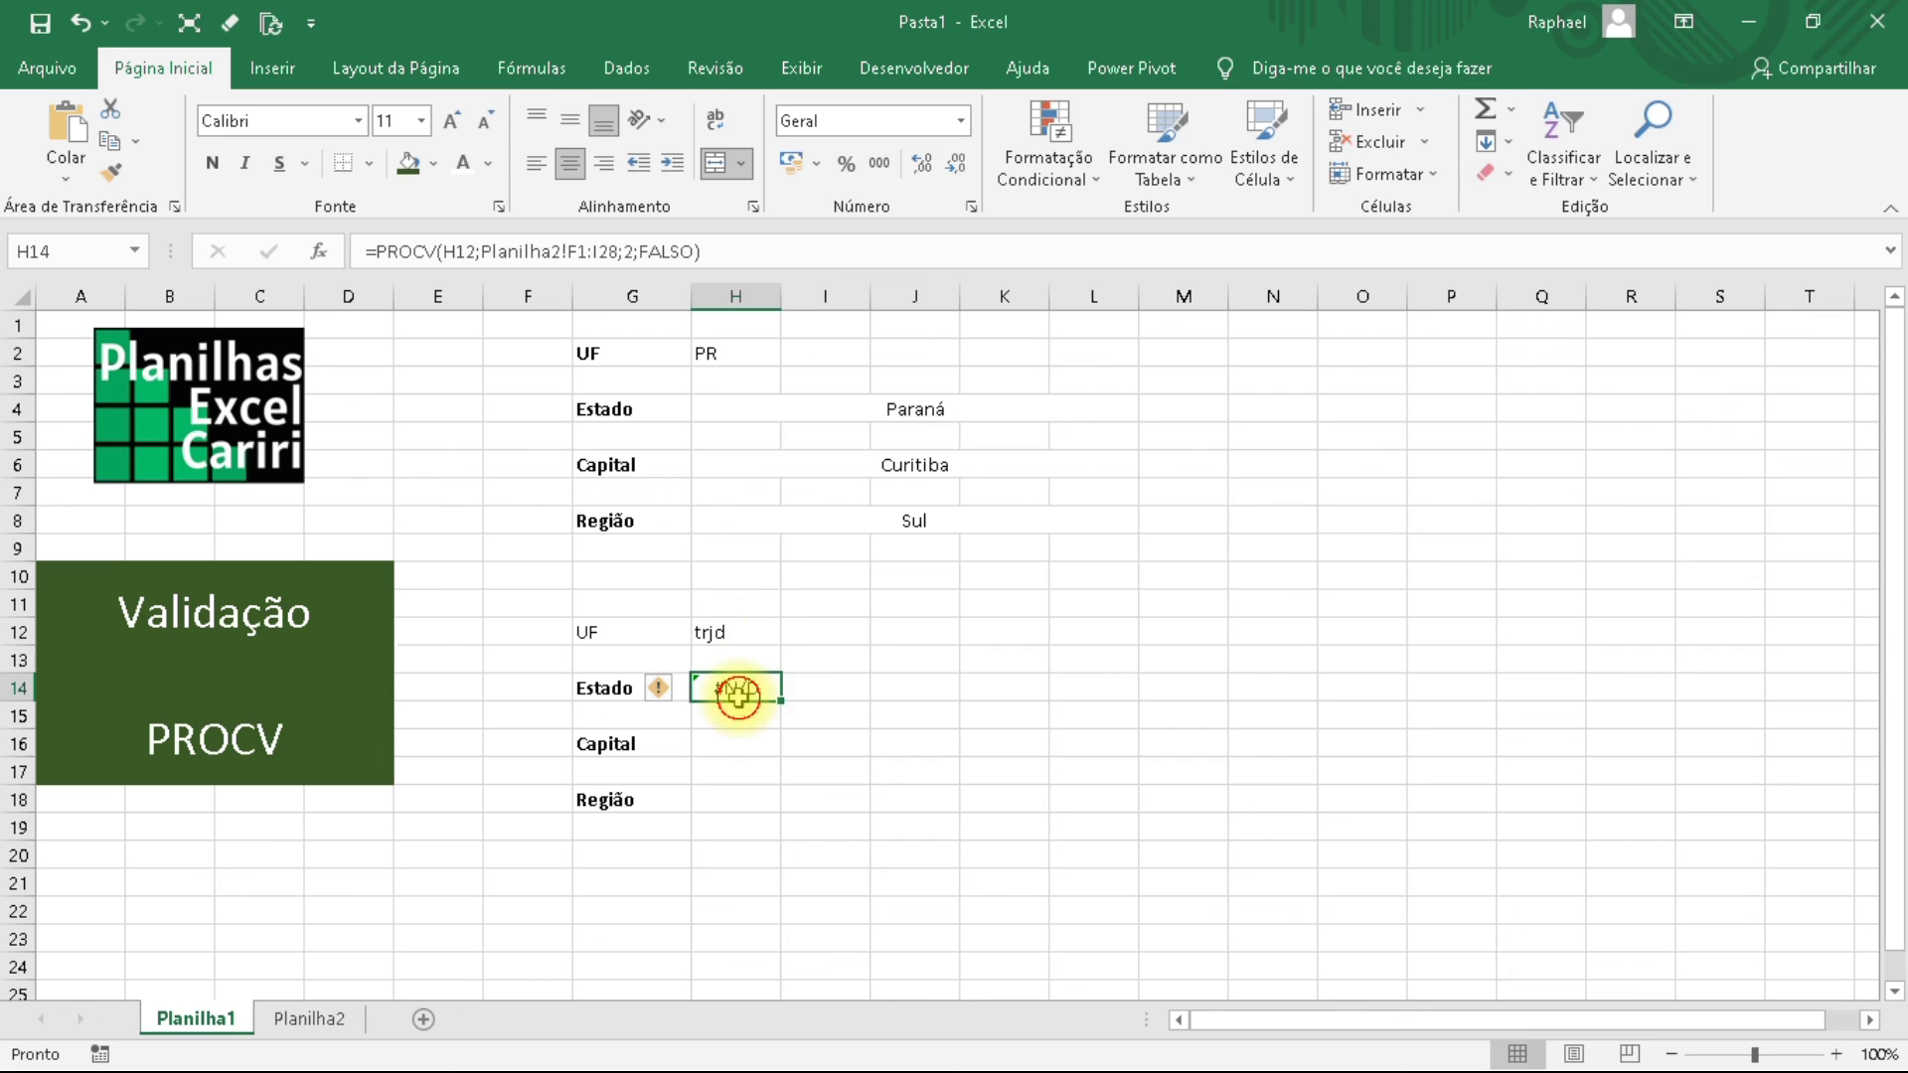